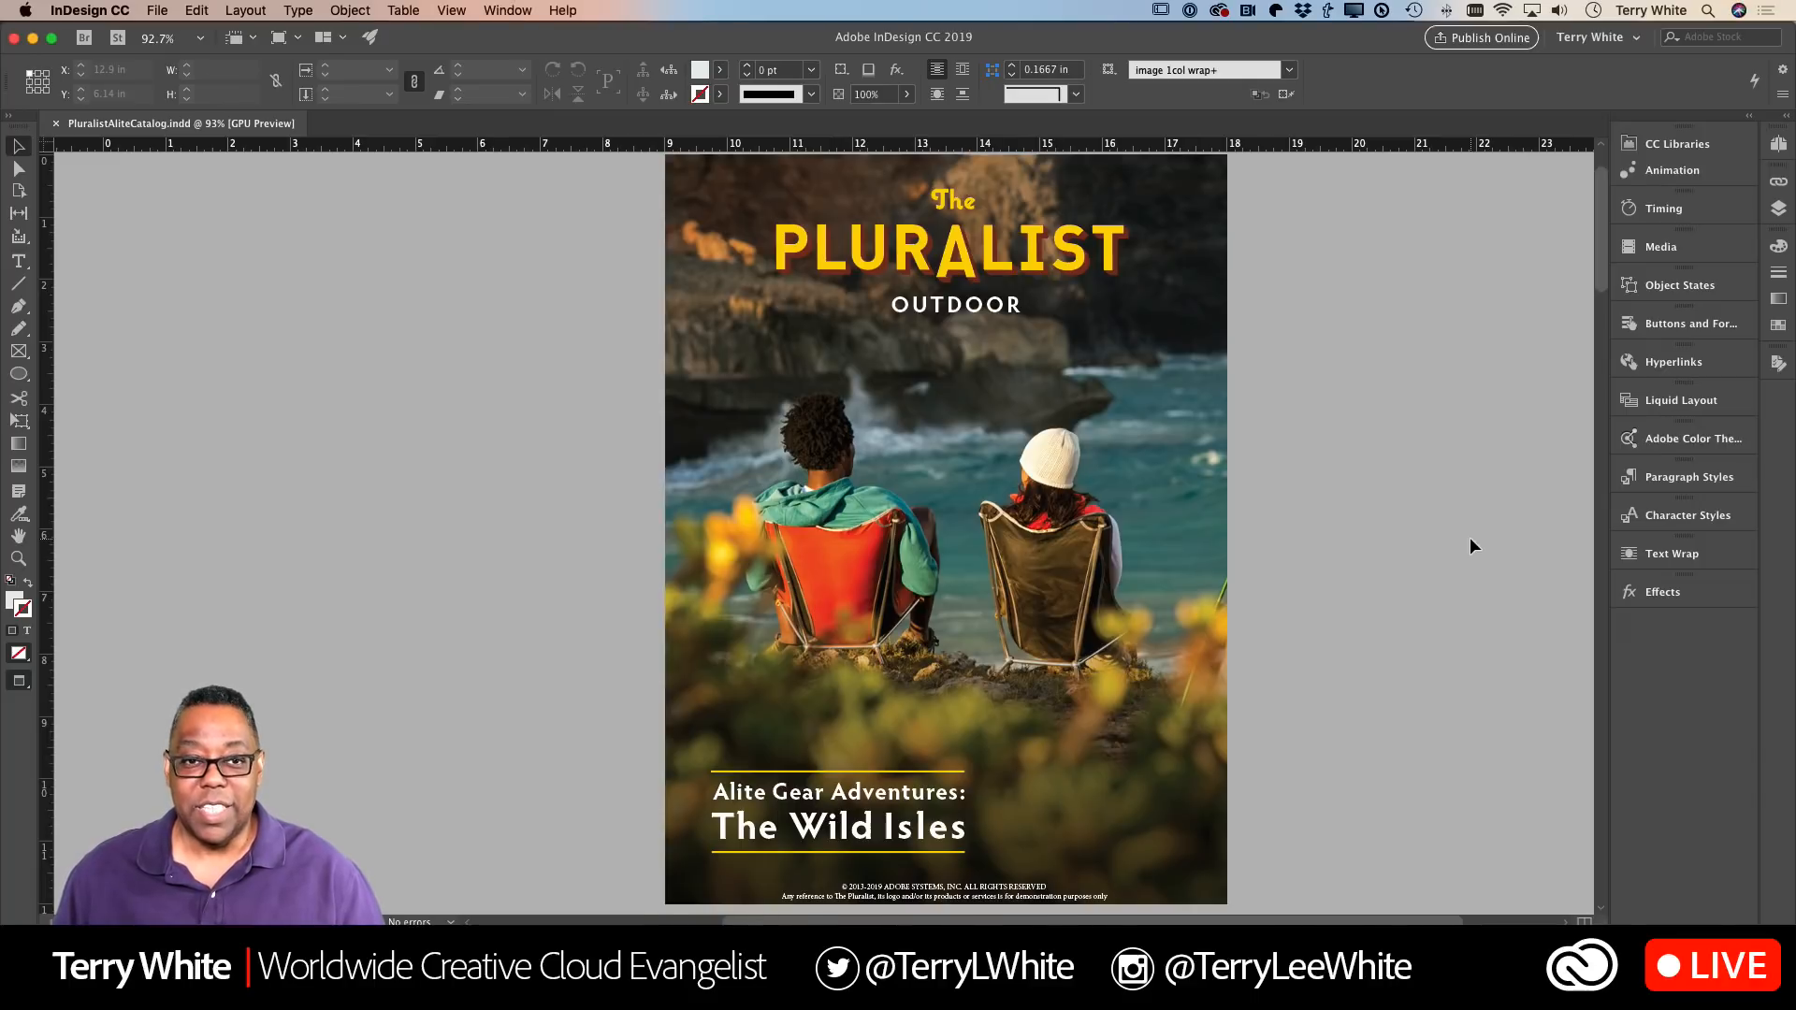
Step: Go to the Shifter Day Pack spread in the catalog and switch to the Digital Publishing workspace
scroll(1471, 539, down, 1)
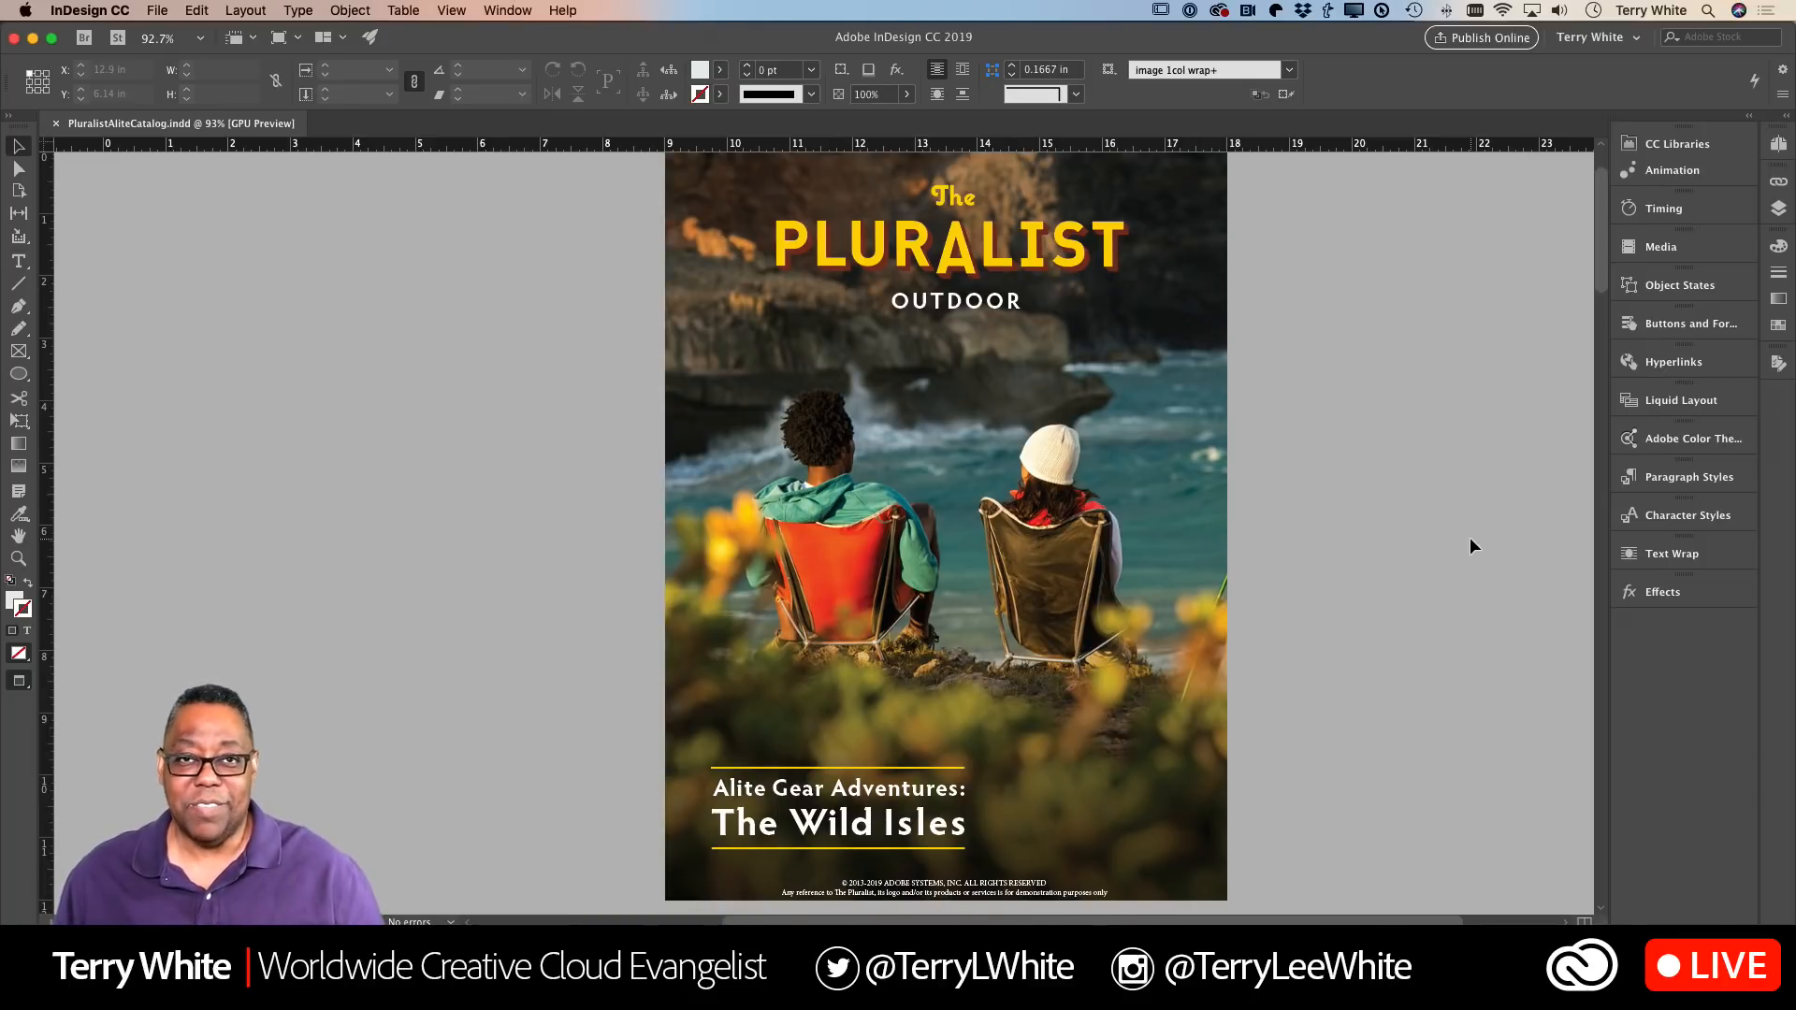
scroll(1471, 539, down, 5)
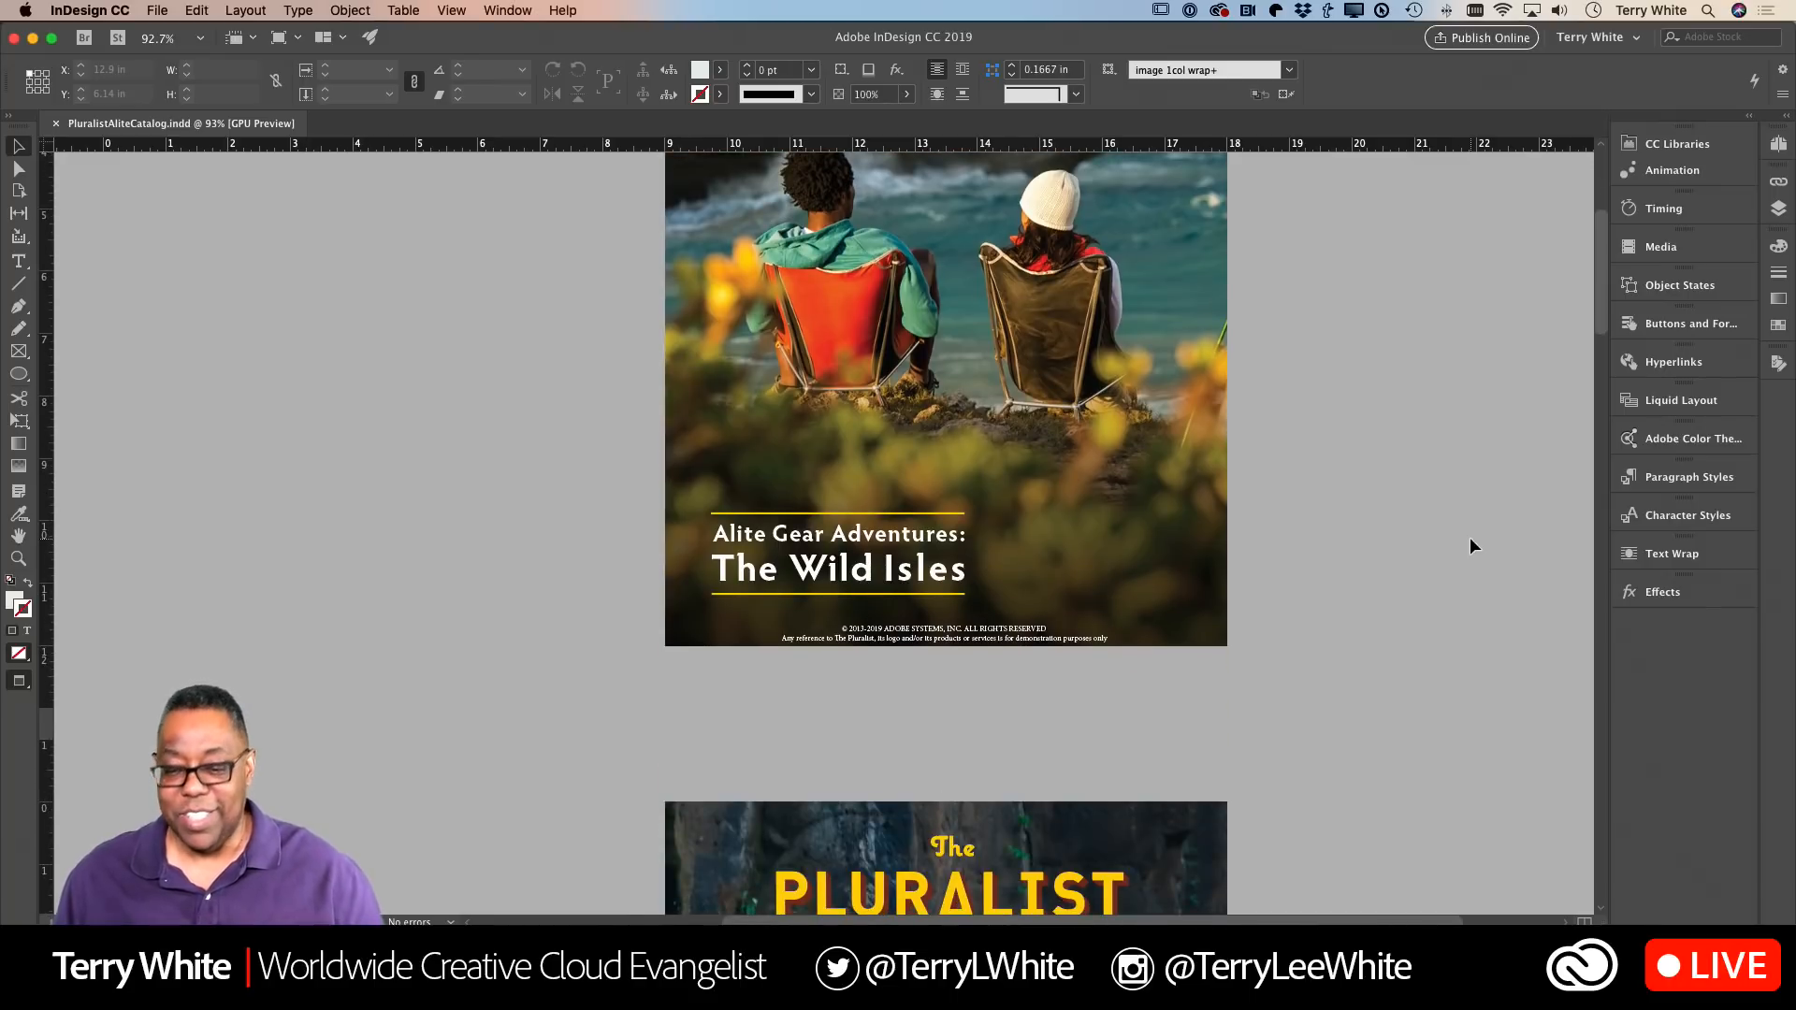
scroll(1470, 538, down, 6)
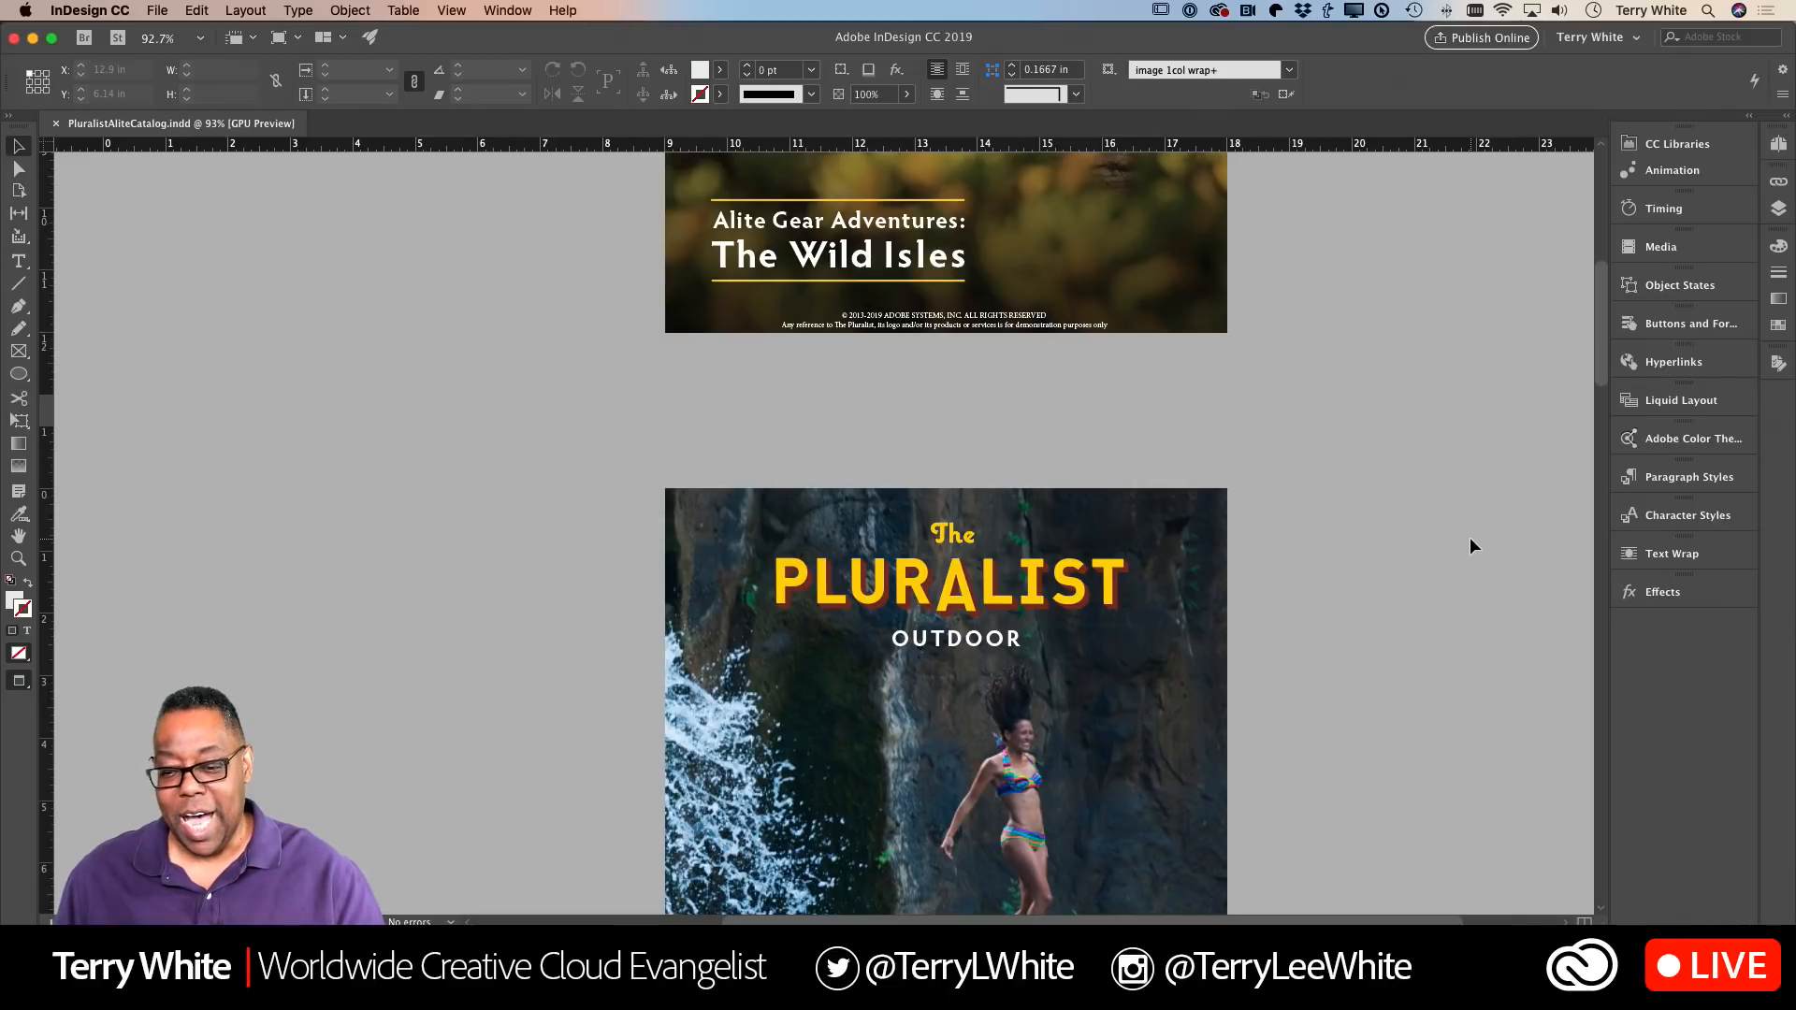
scroll(1469, 537, down, 10)
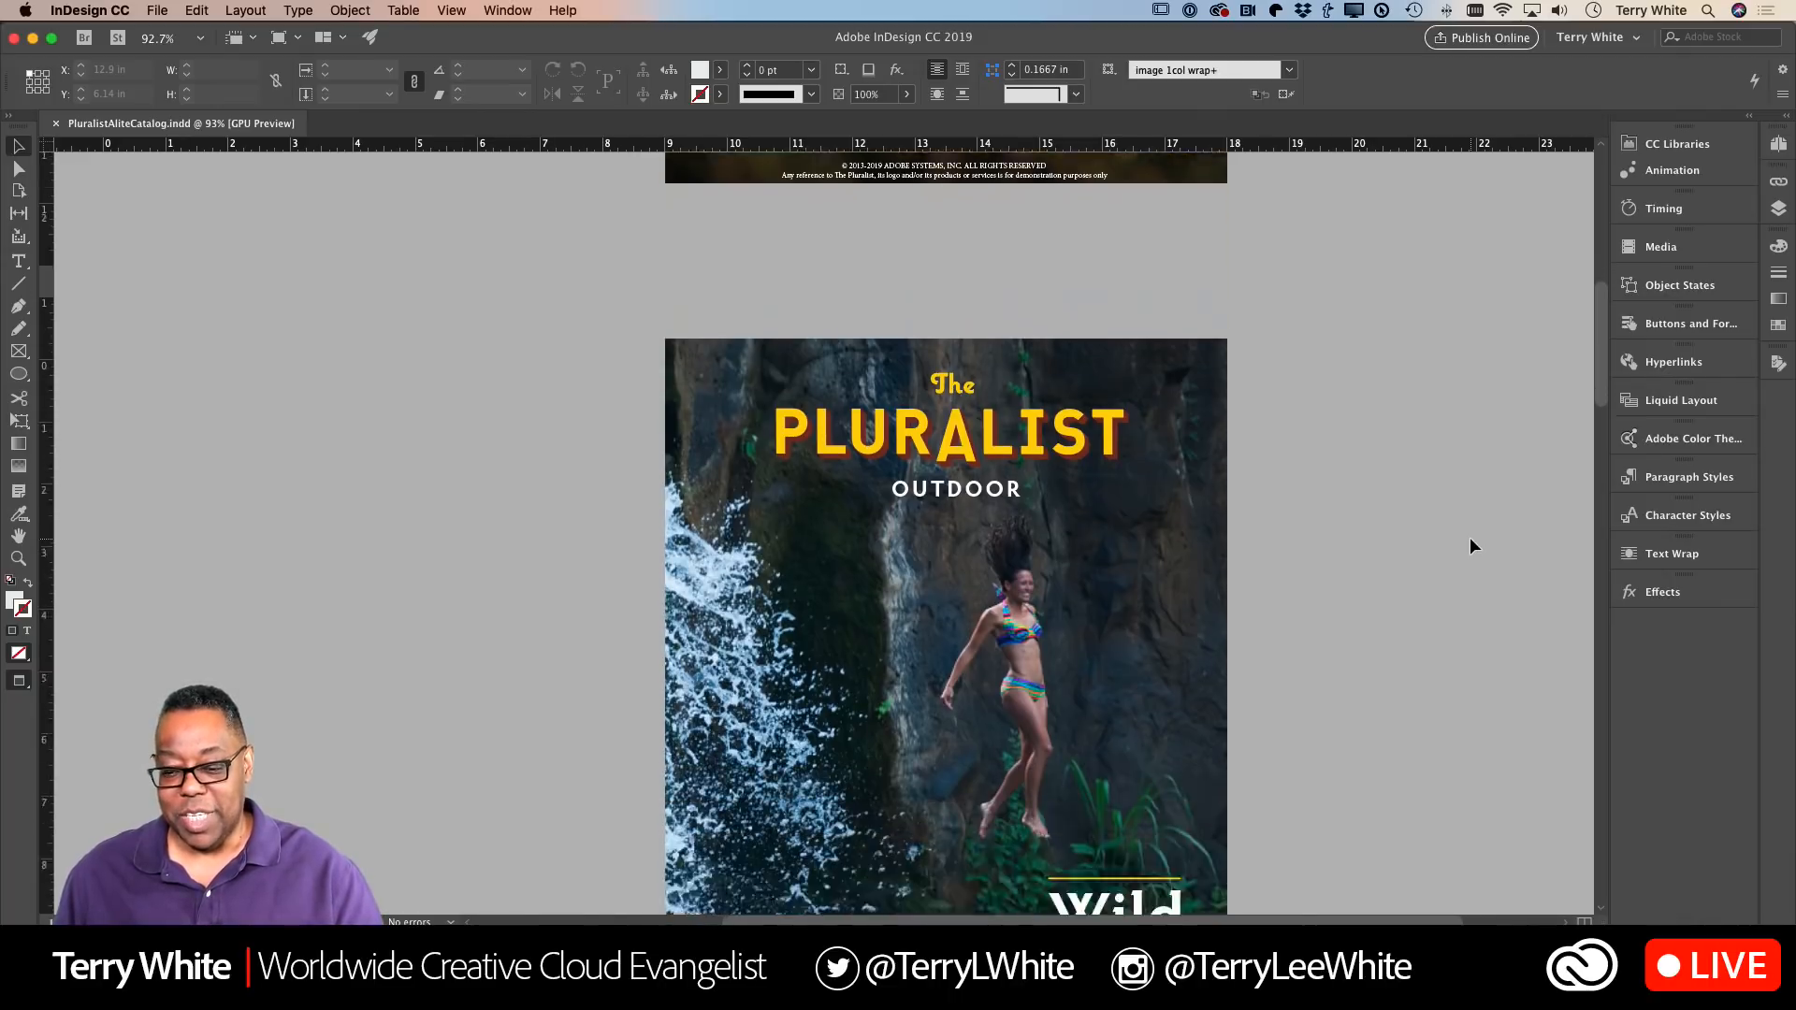
scroll(1469, 546, down, 5)
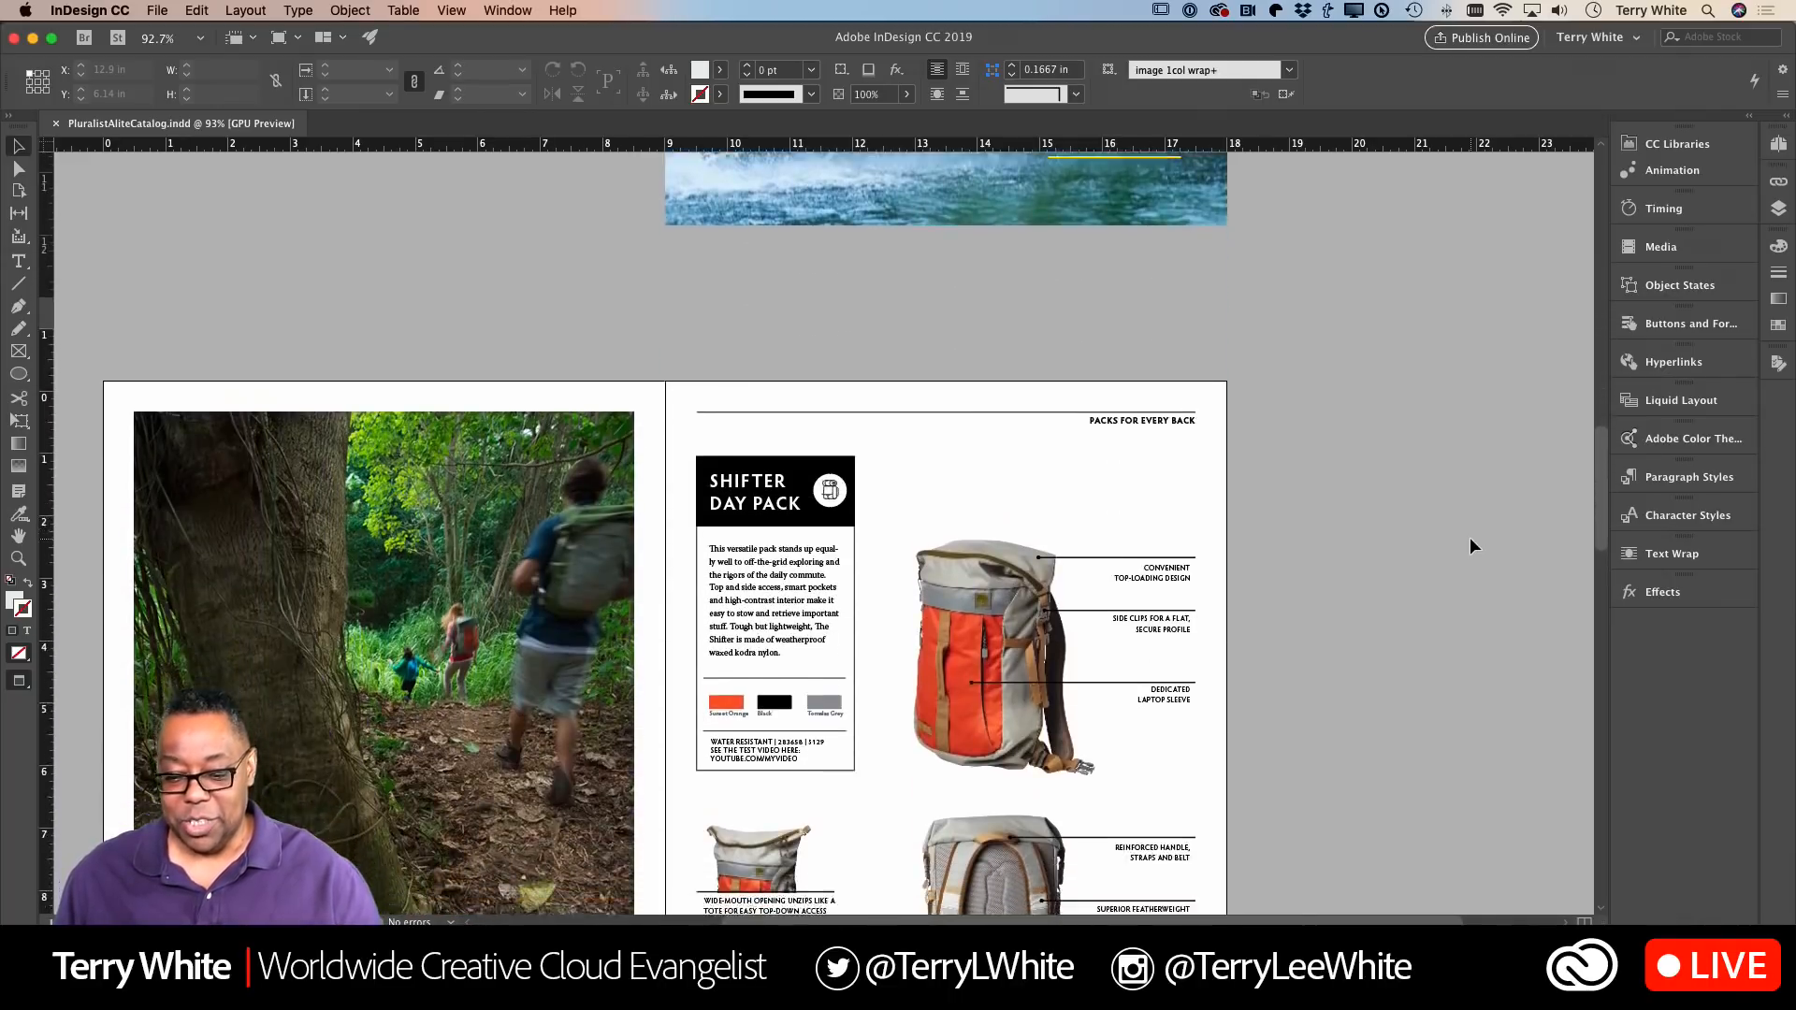
scroll(1469, 540, down, 1)
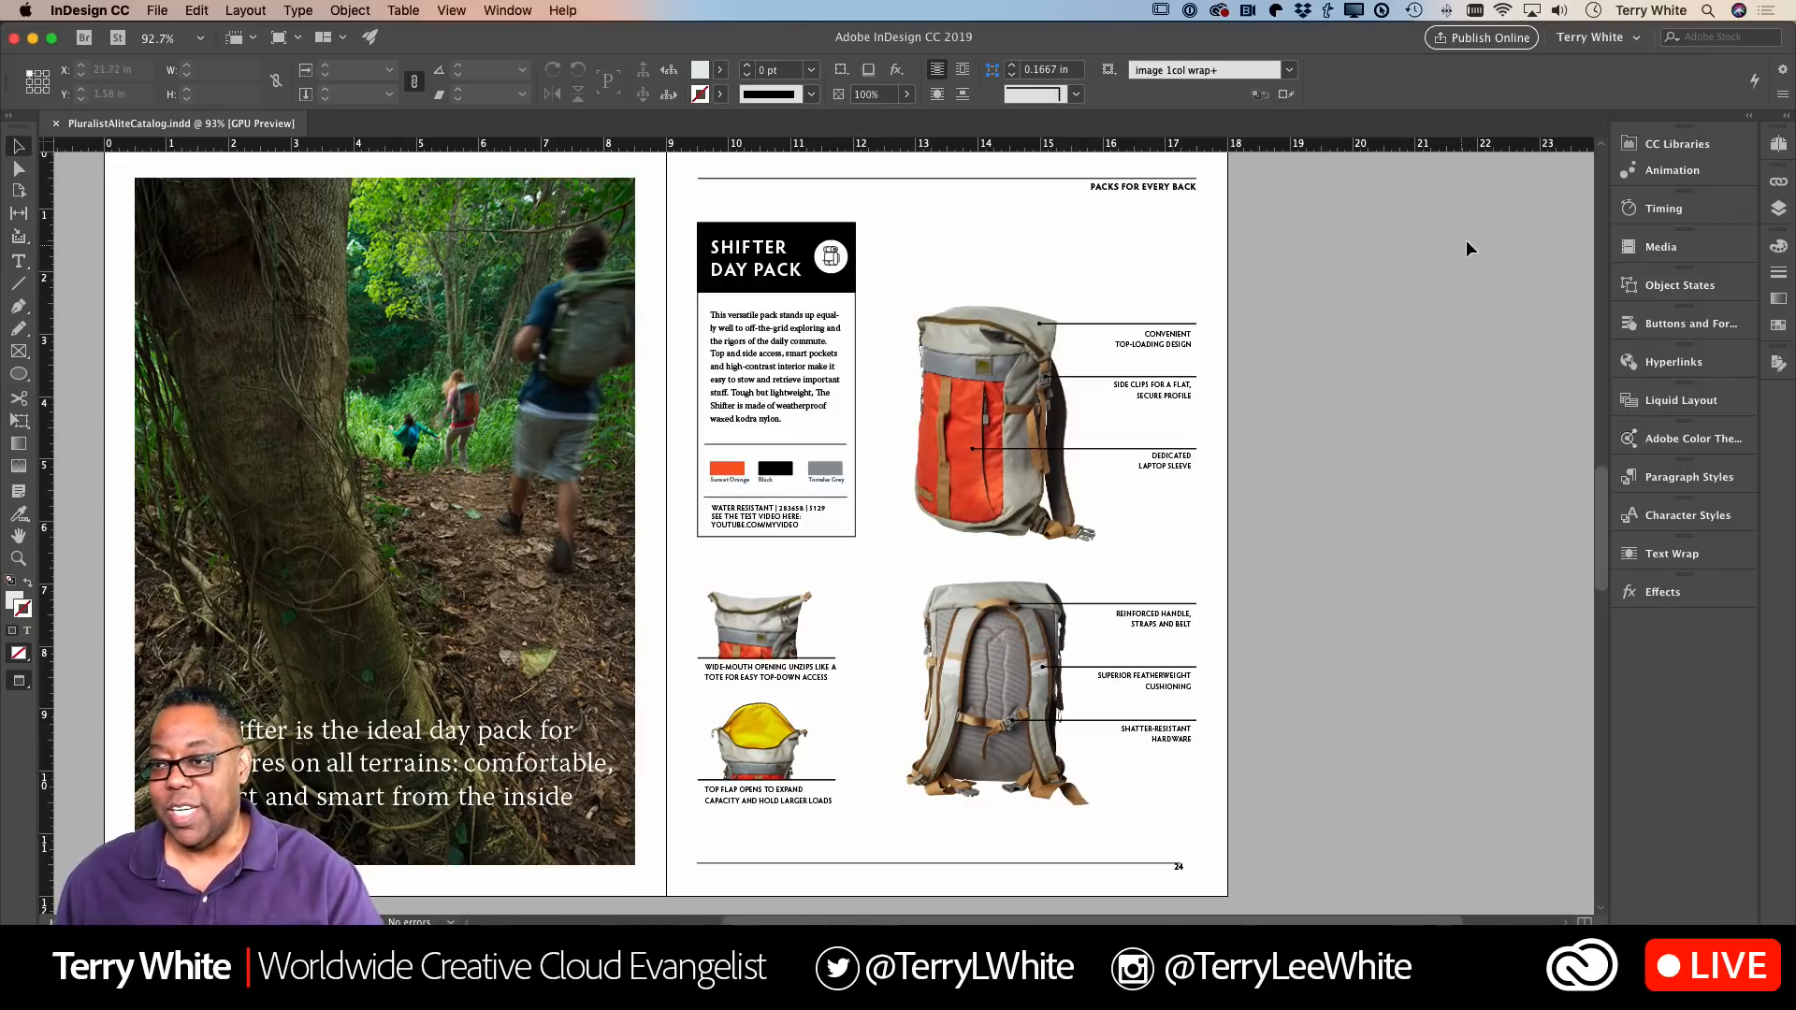
click(1598, 37)
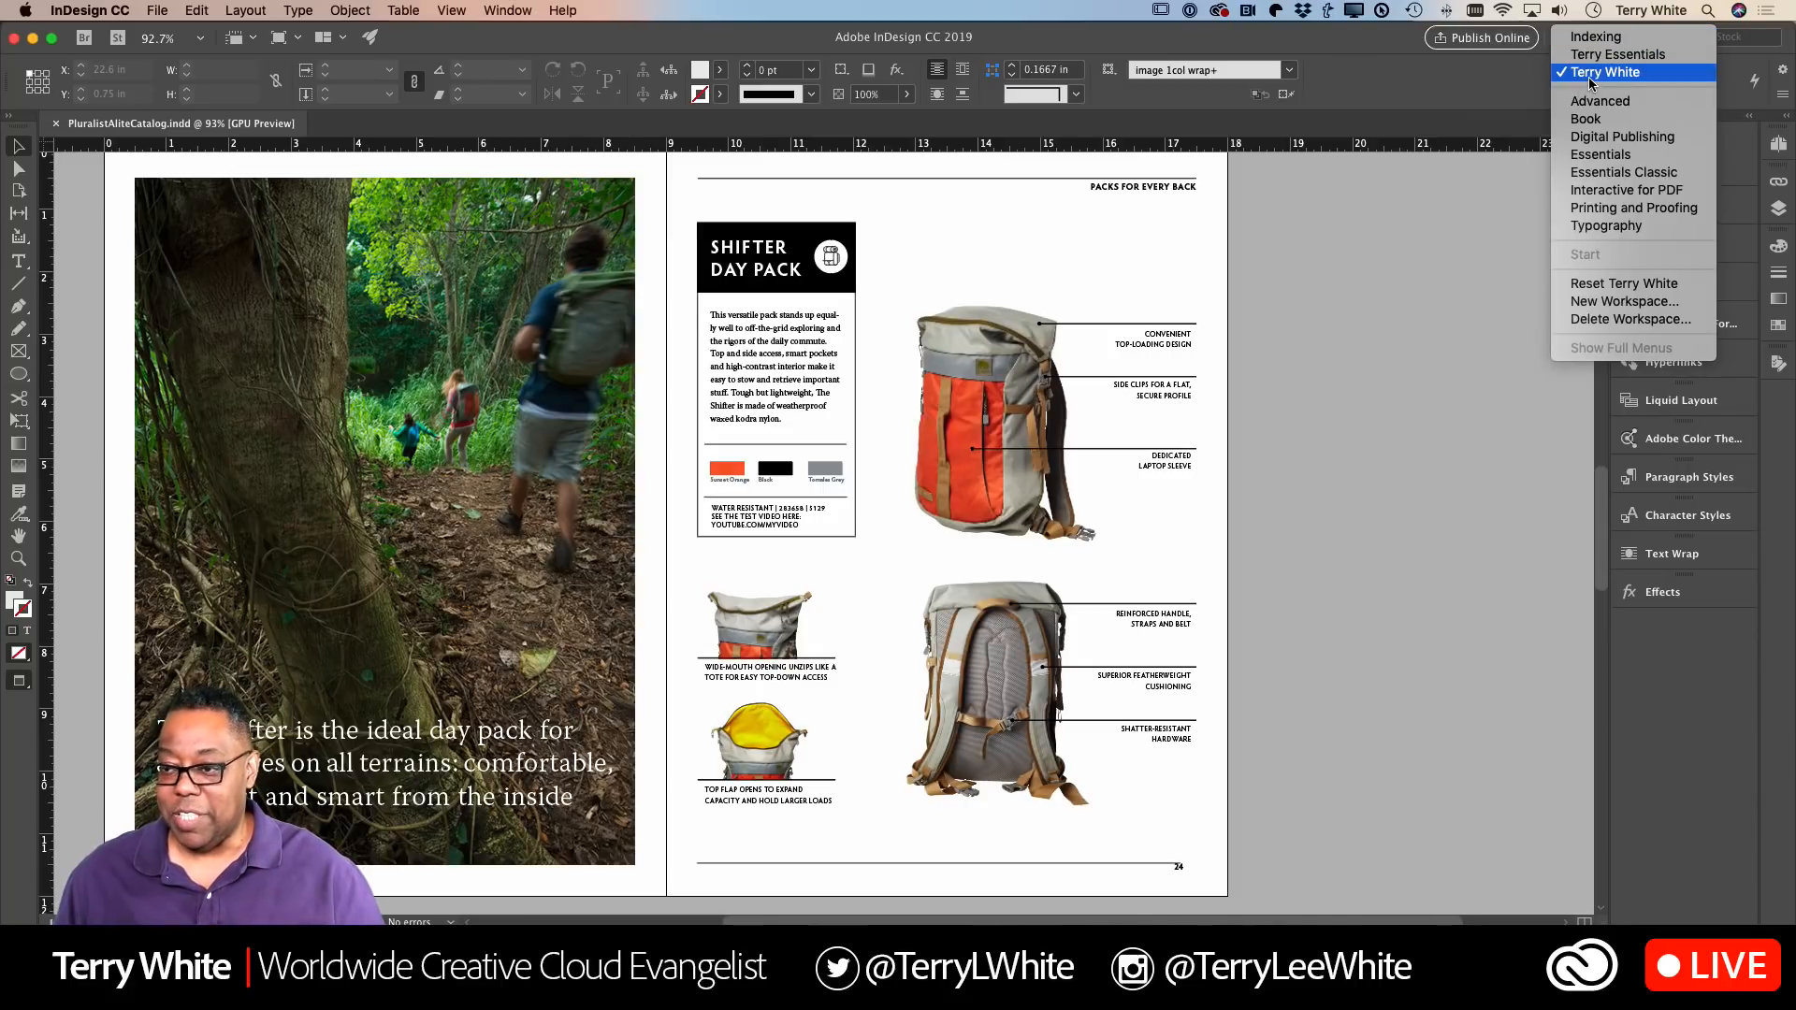
click(1607, 138)
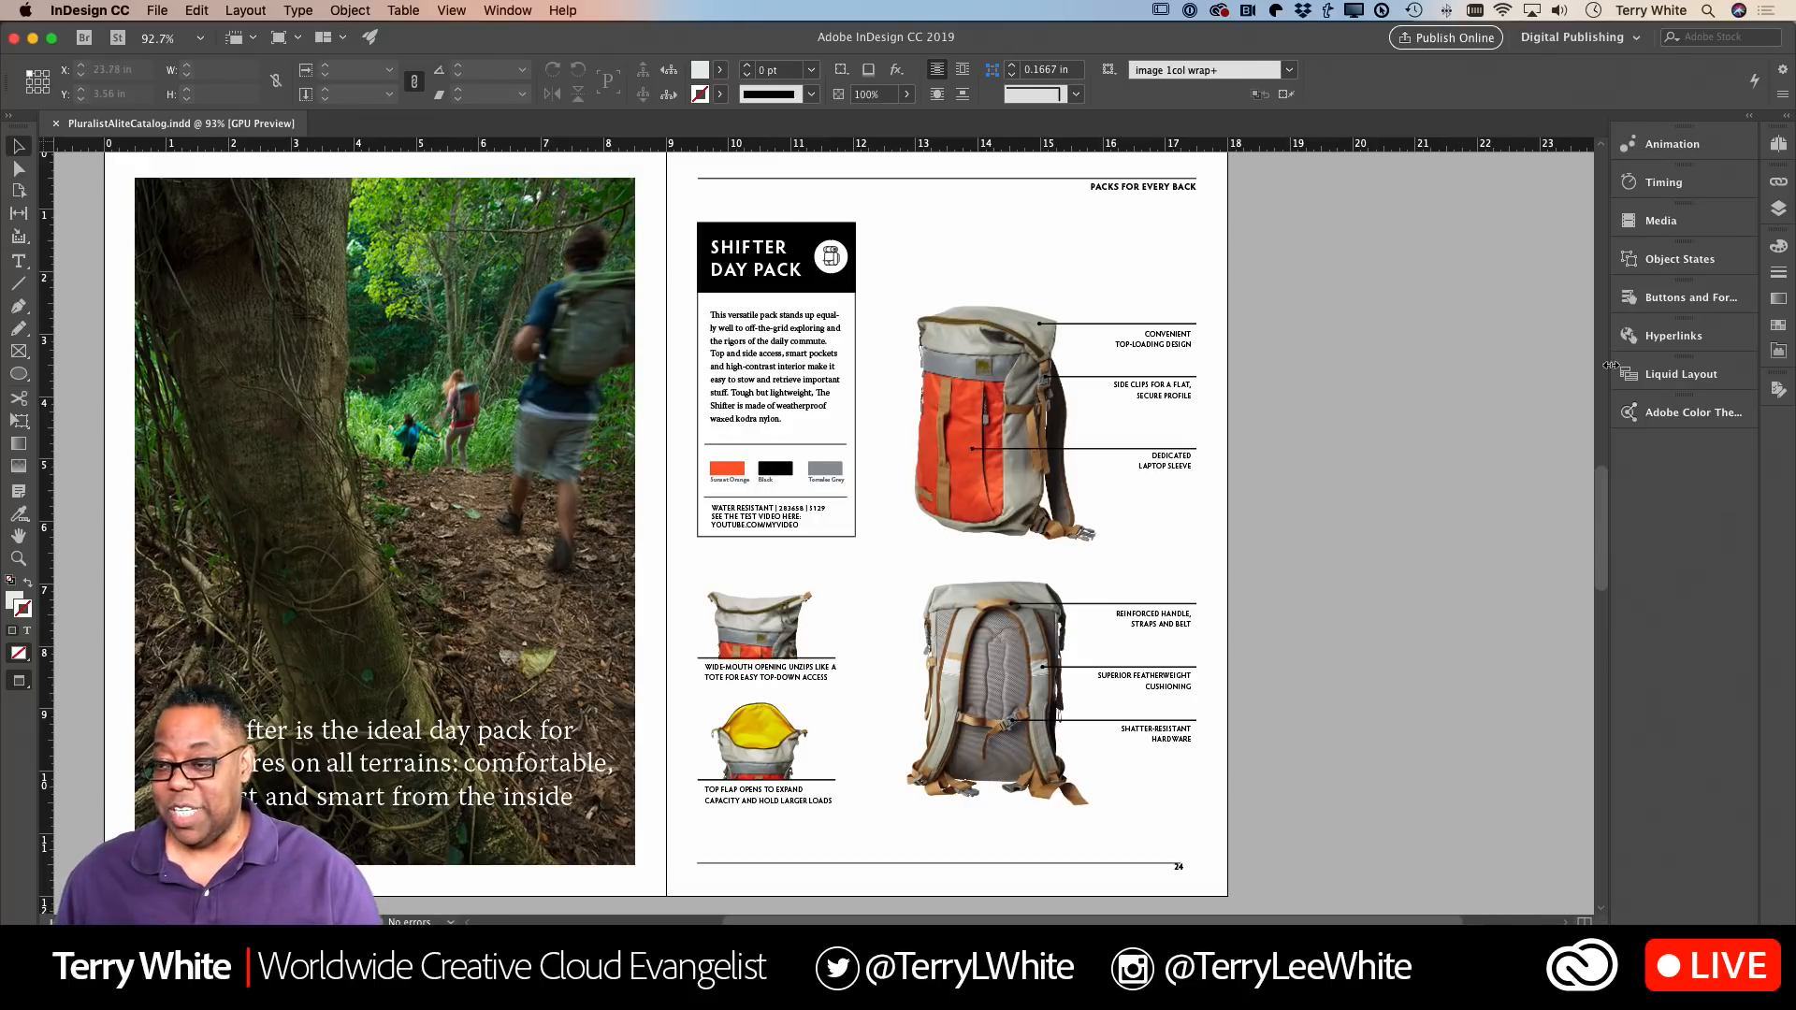
click(1650, 337)
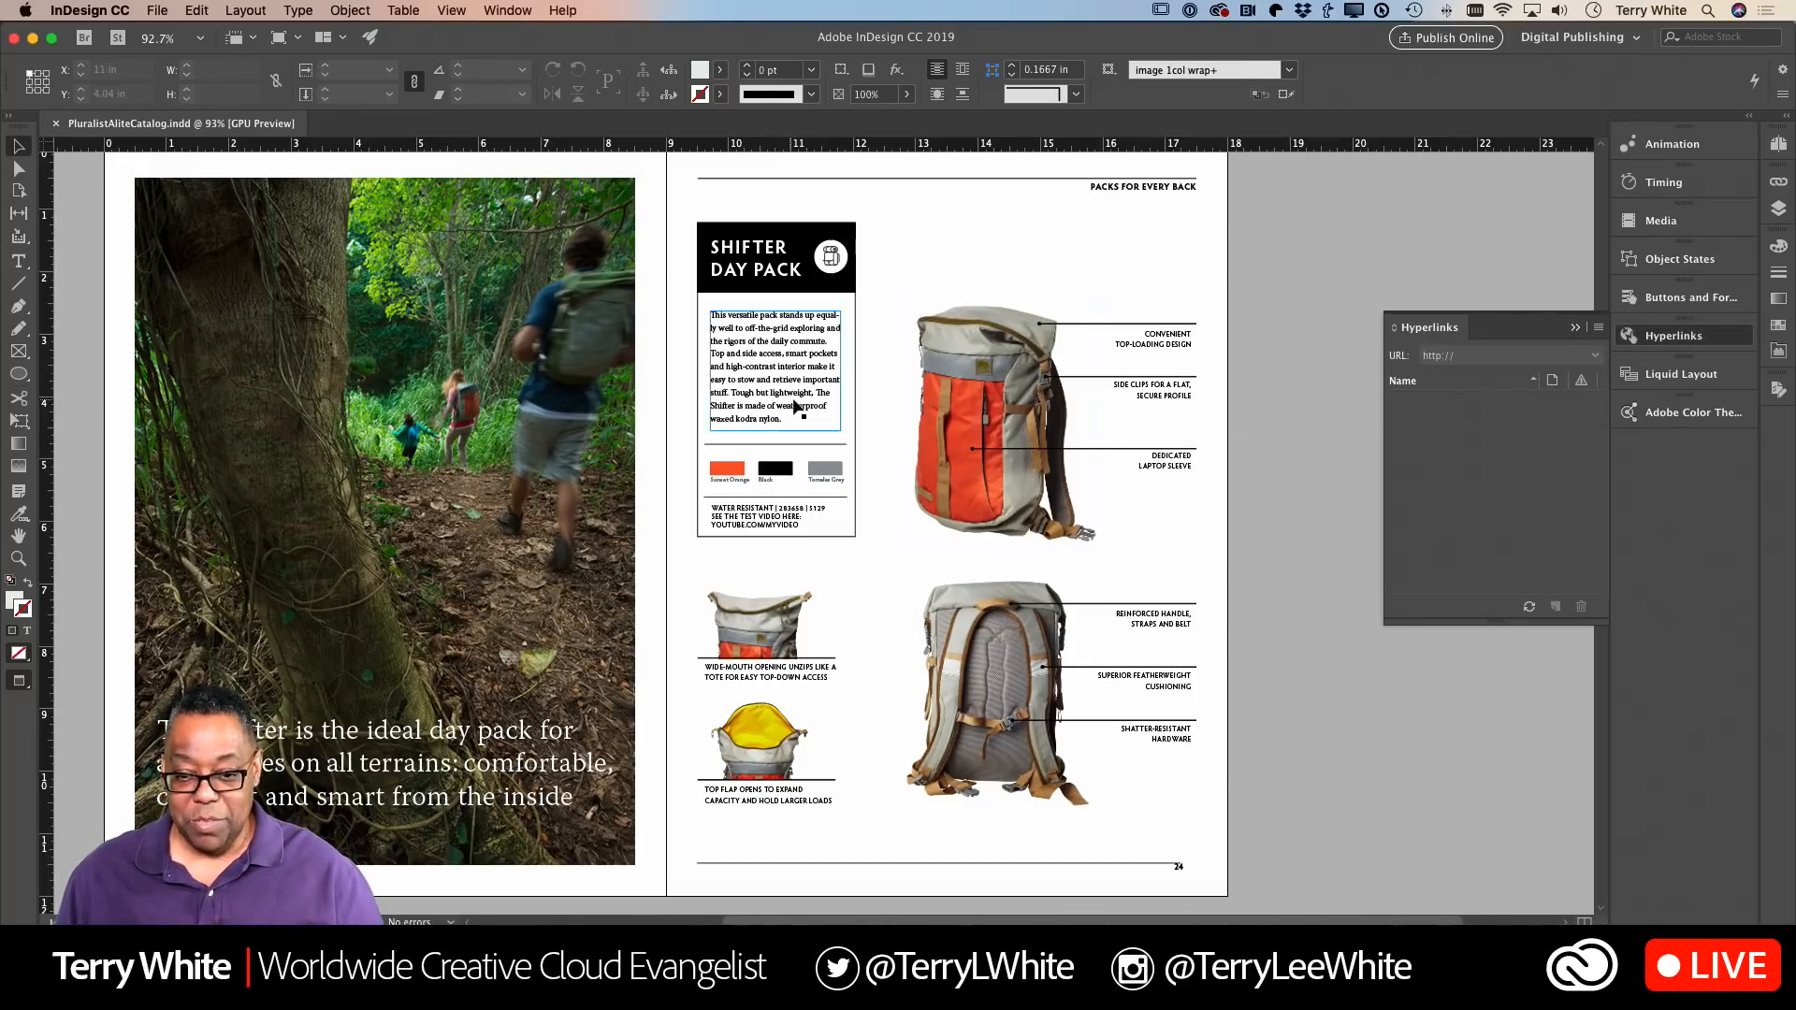
key(z)
drag(752, 388, 1083, 539)
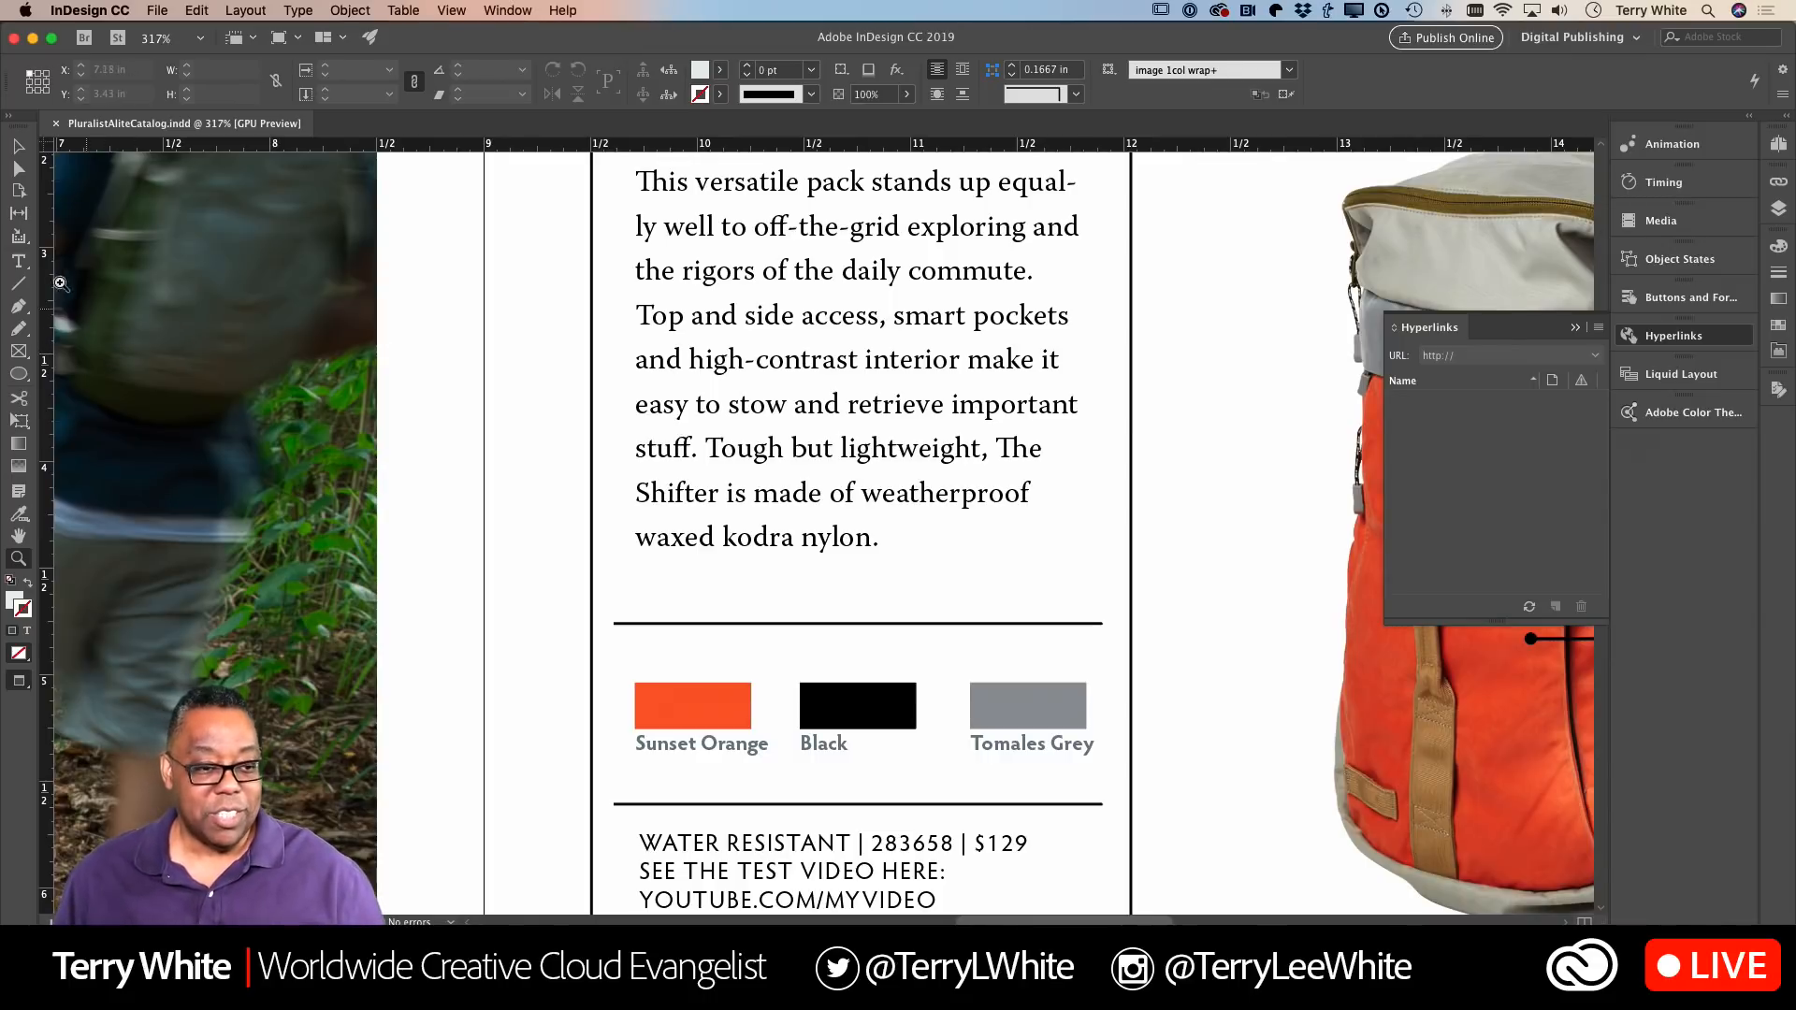
click(19, 262)
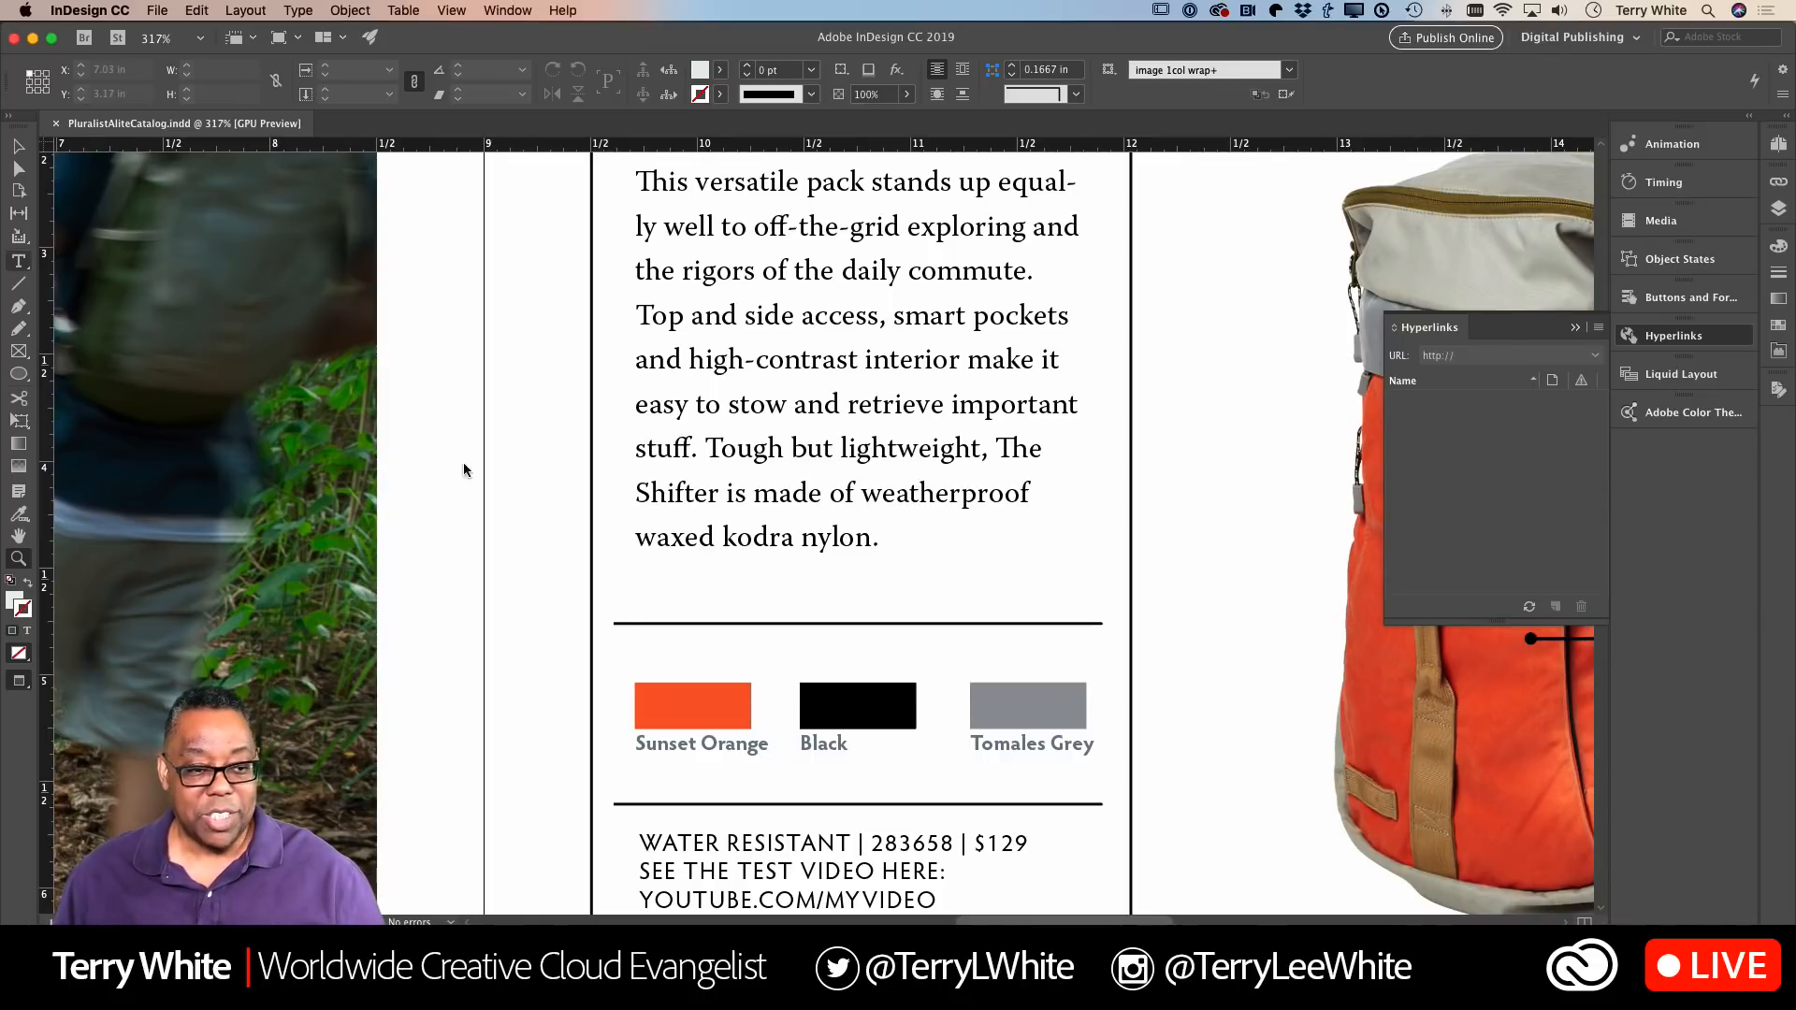
double_click(762, 538)
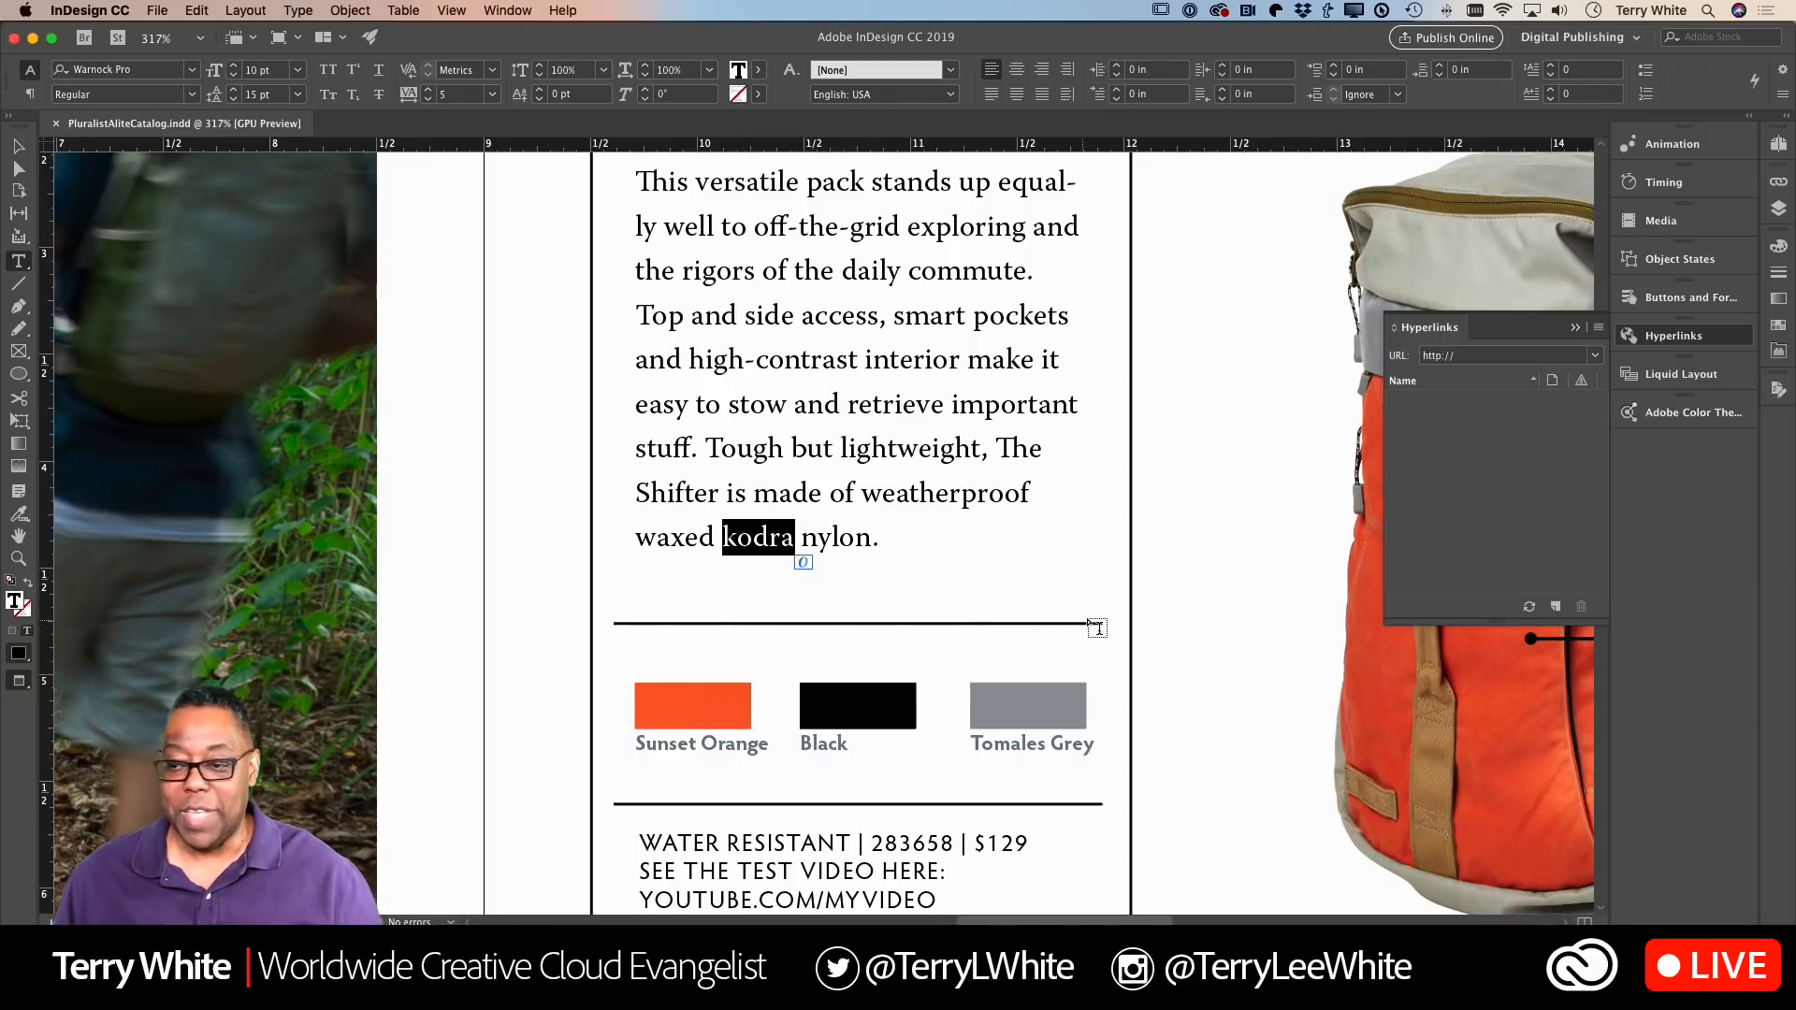
click(1474, 357)
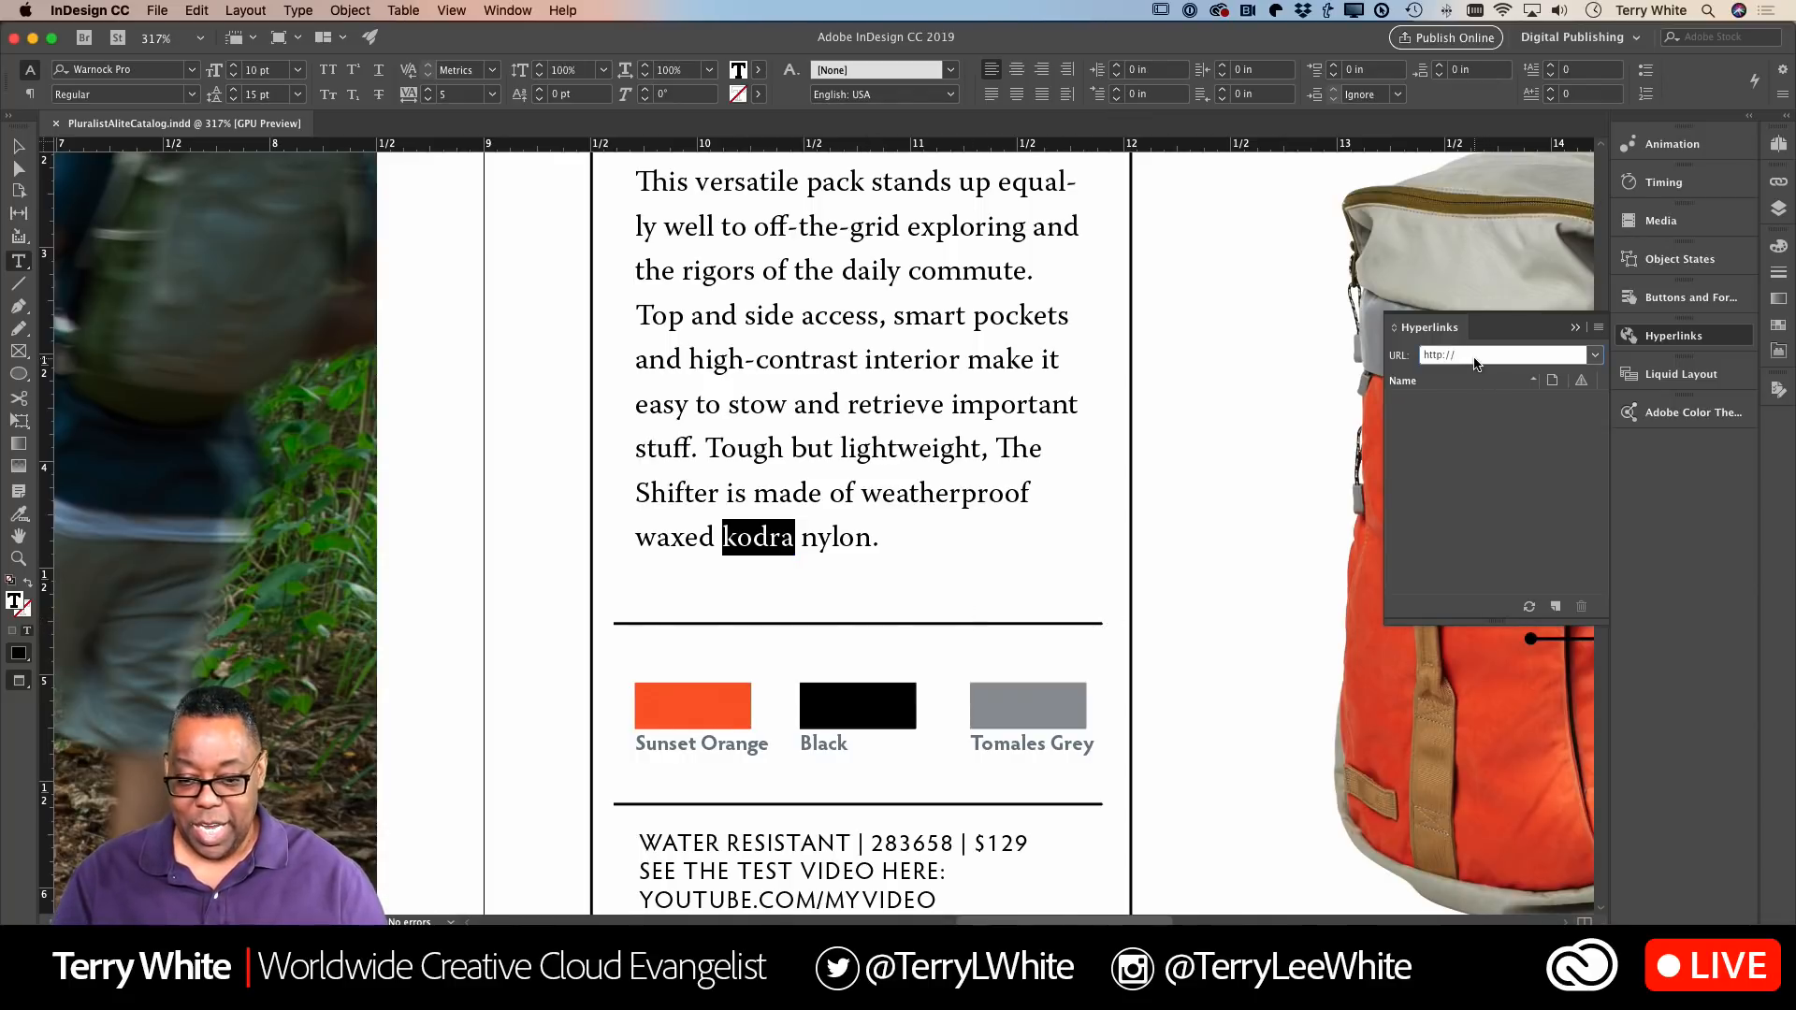
text(kodra)
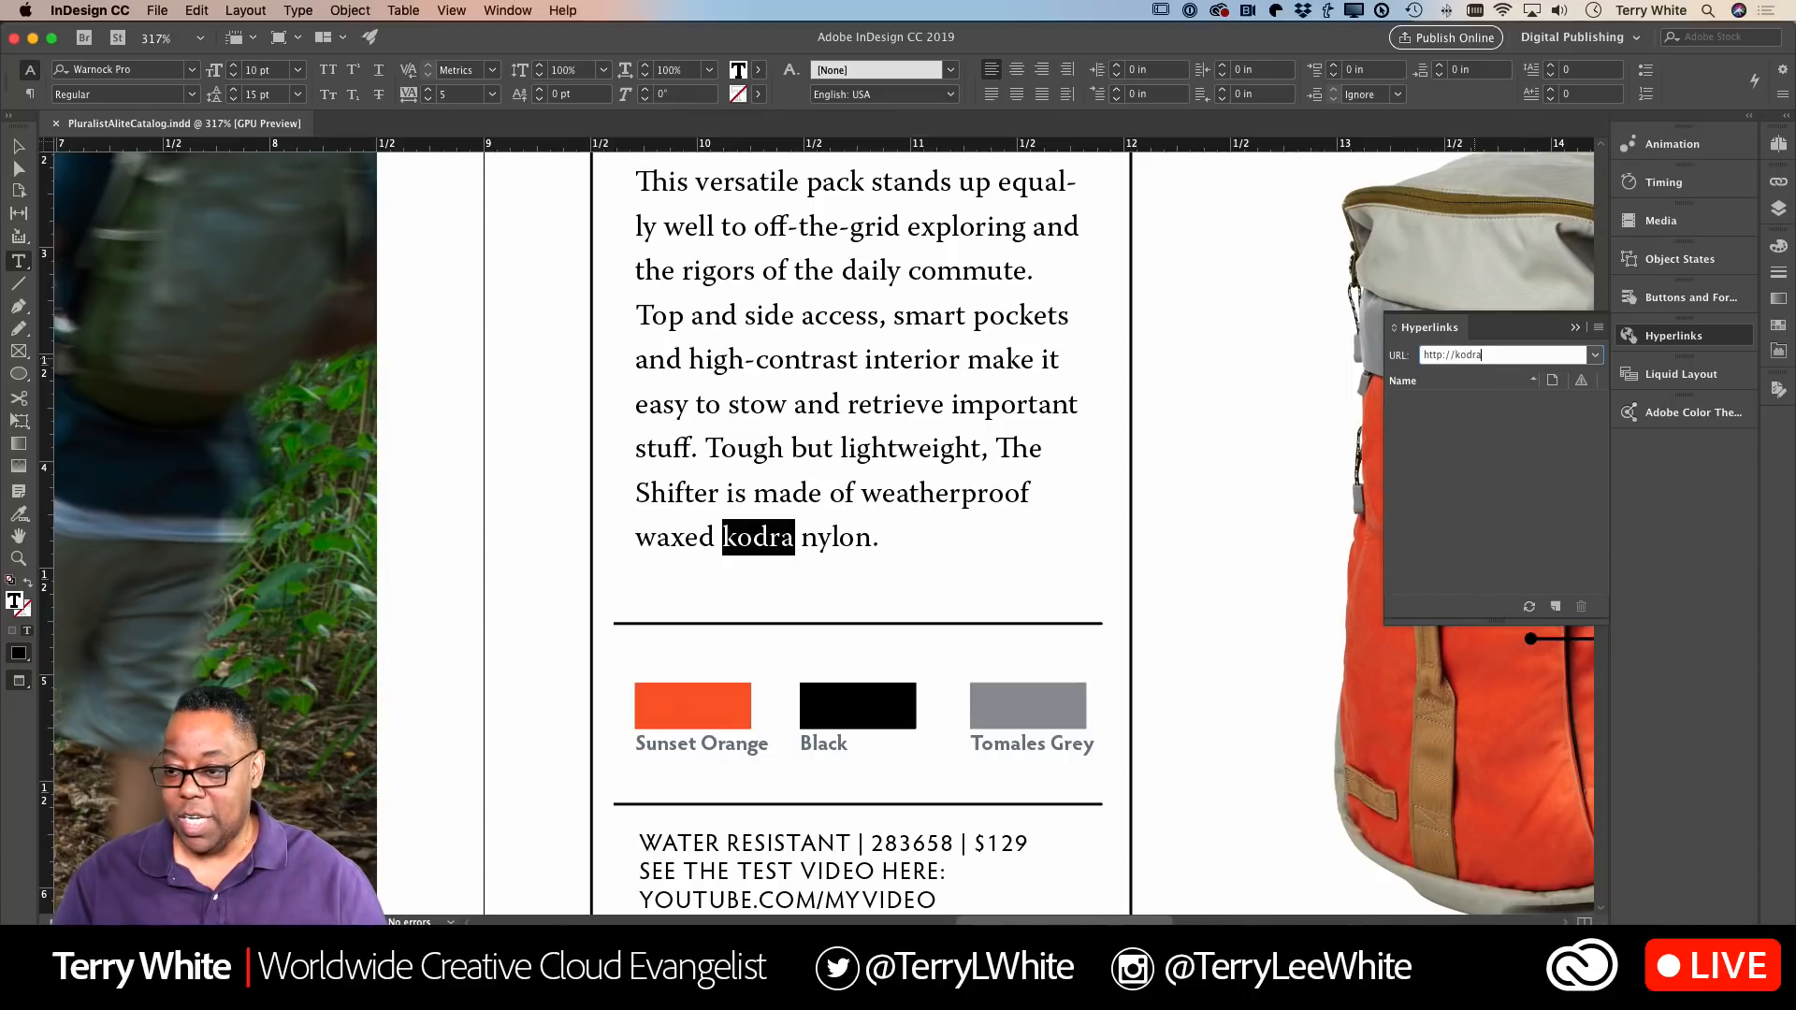
text(.com)
key(Return)
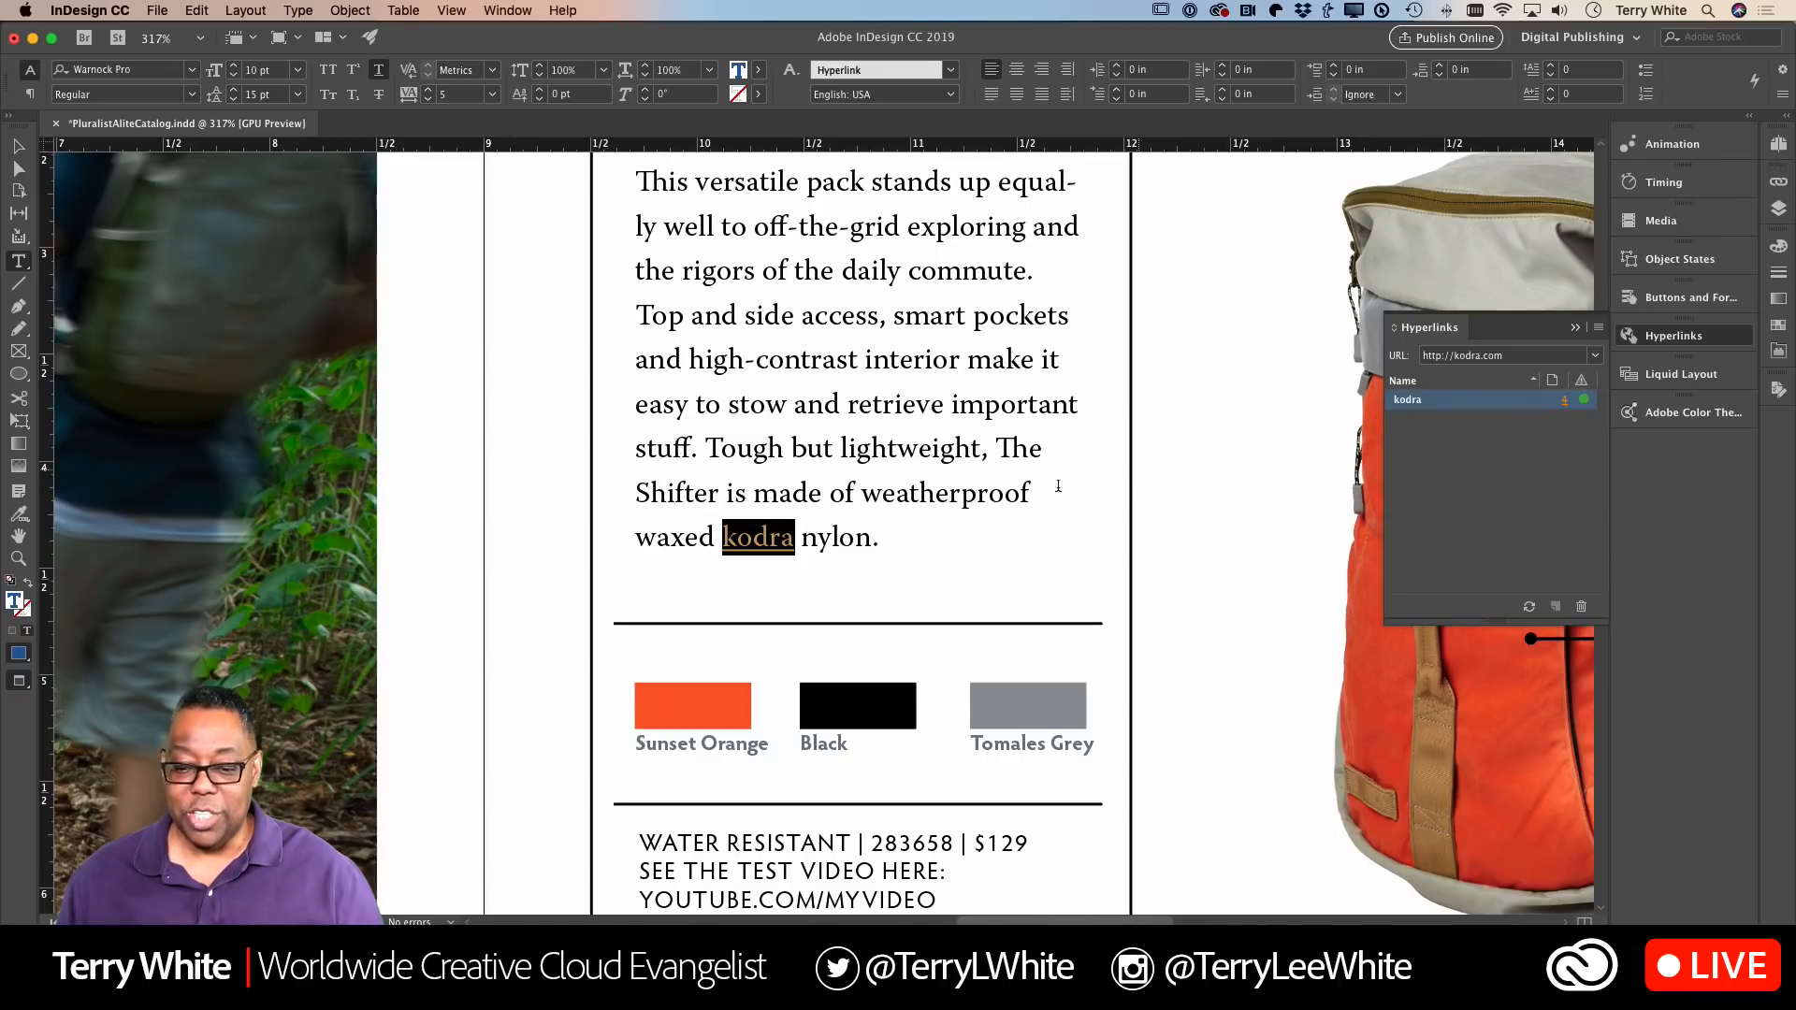
click(921, 537)
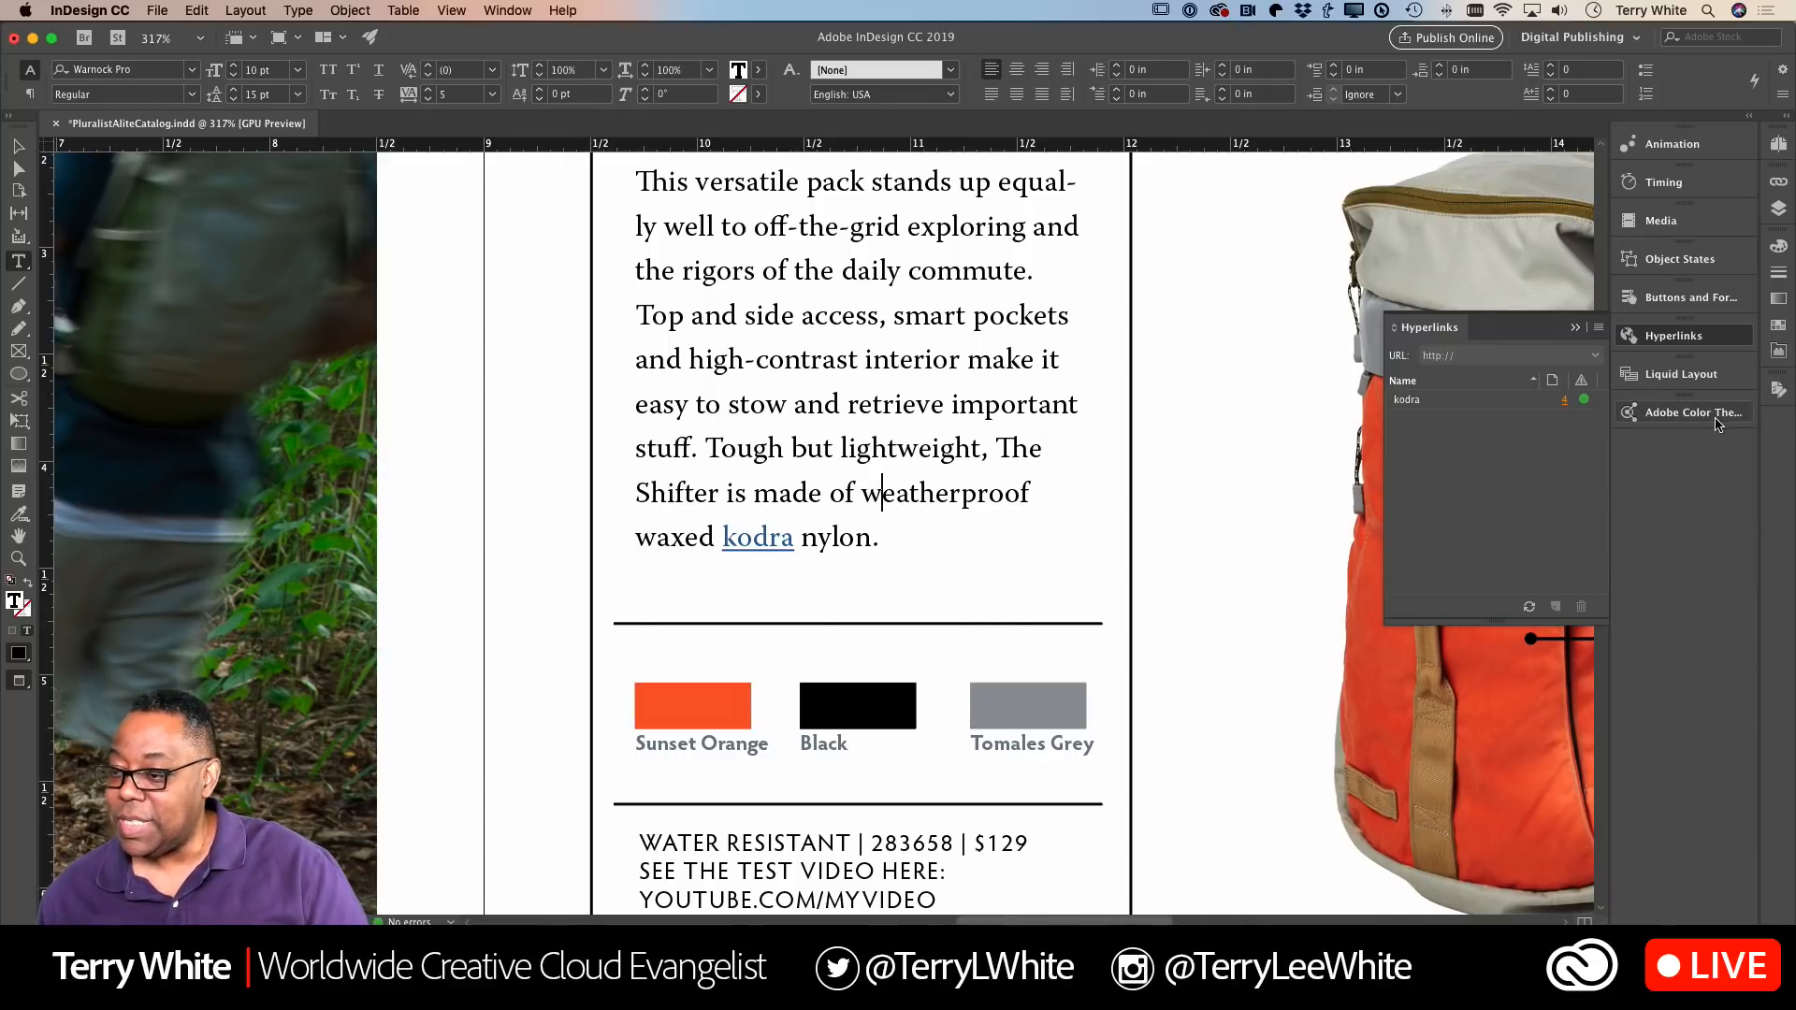
Step: Examine the document's paragraph styles and character styles, including which styles are available for hyperlinked text
click(489, 9)
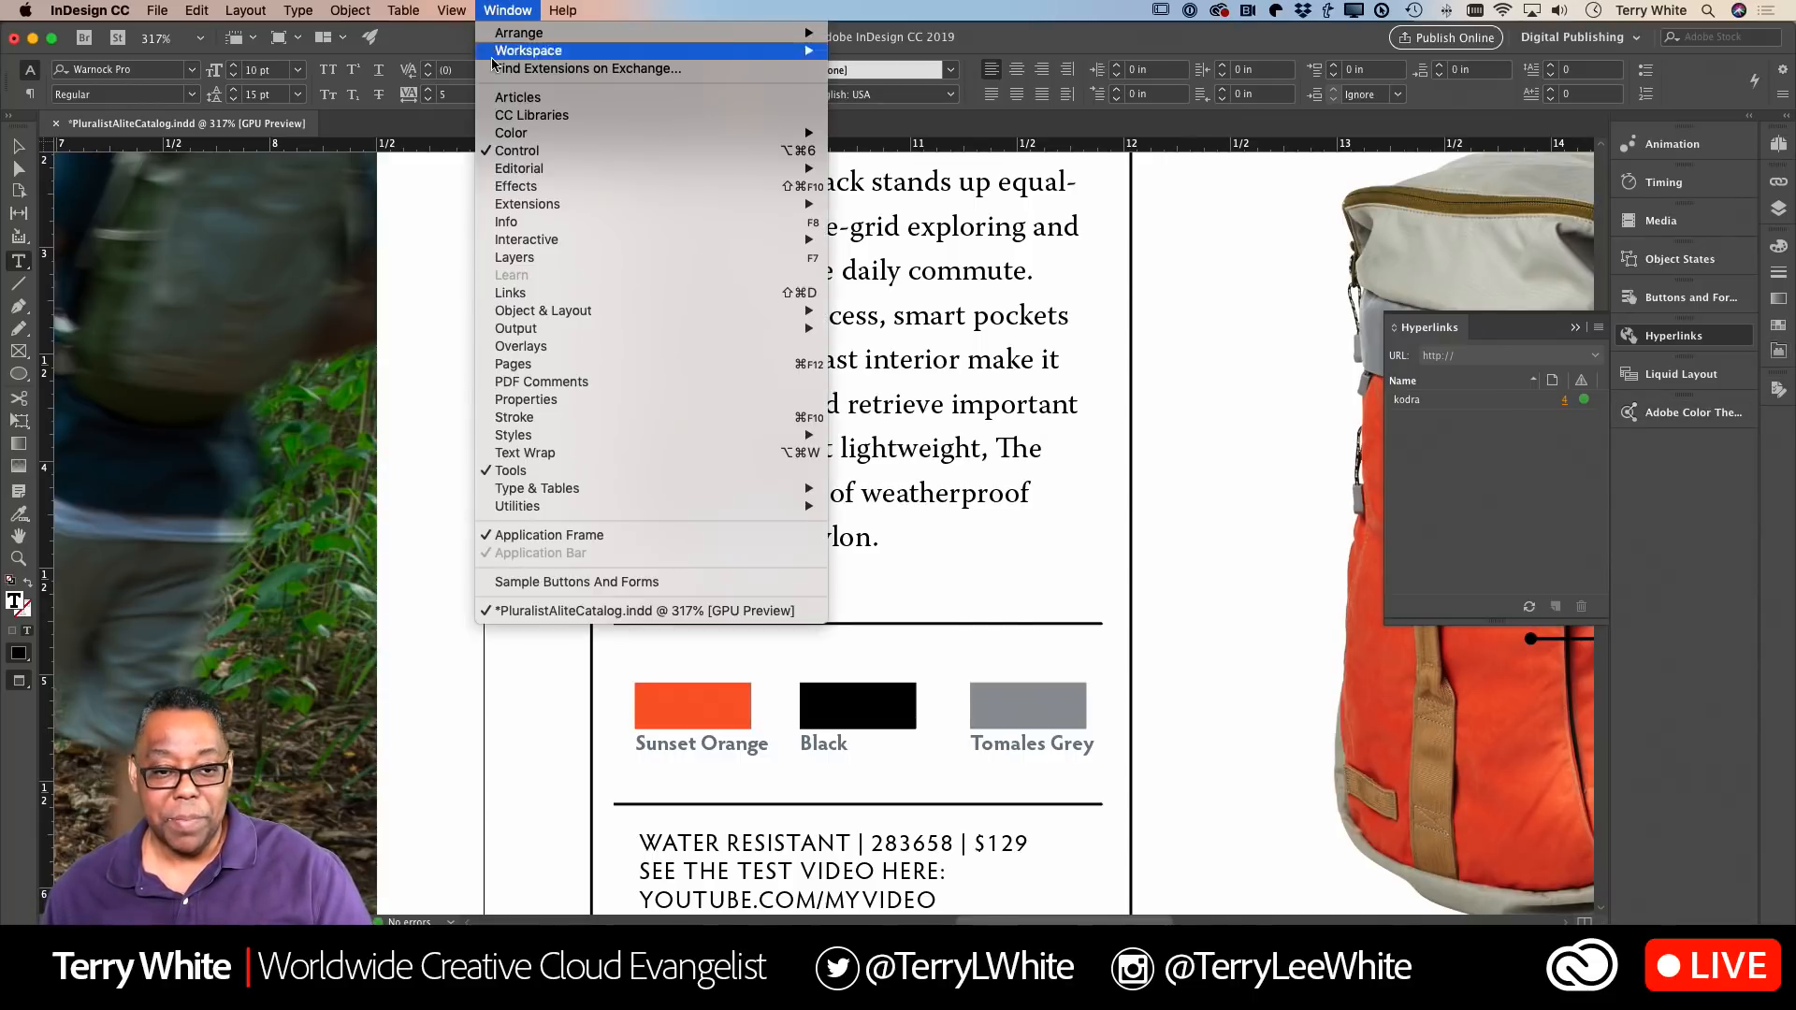
mouse_move(598, 494)
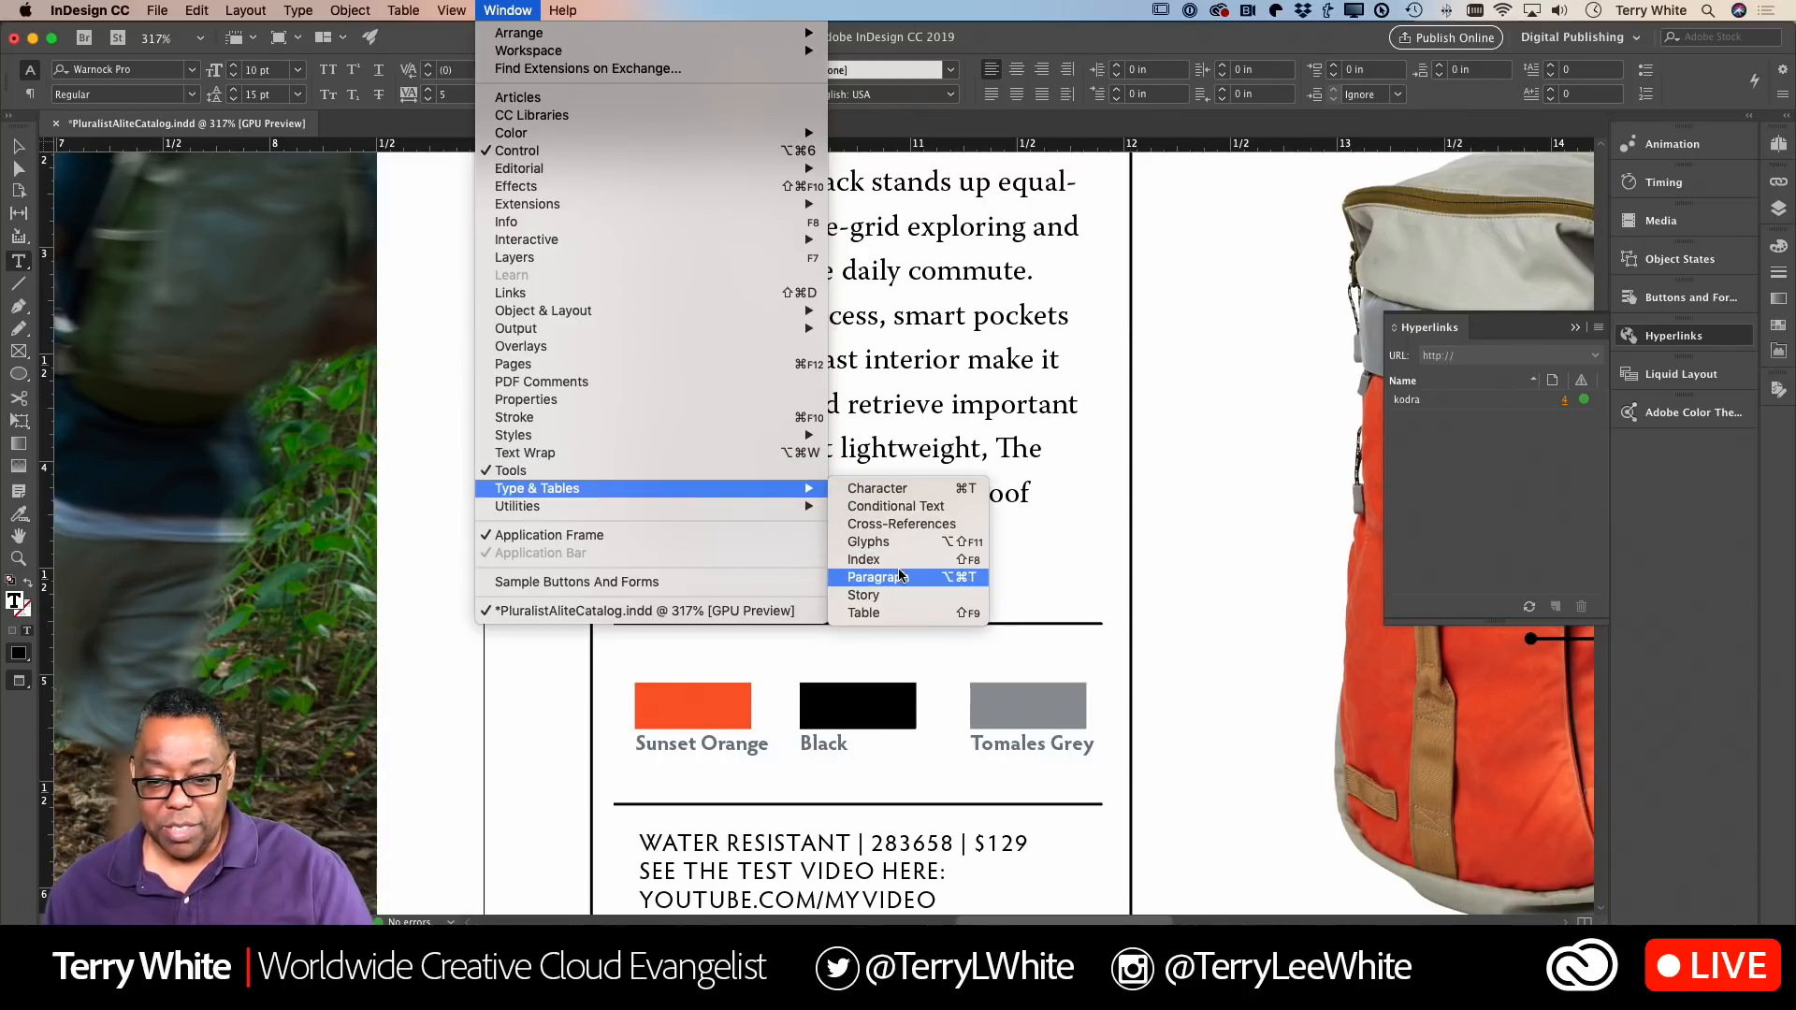
mouse_move(769, 438)
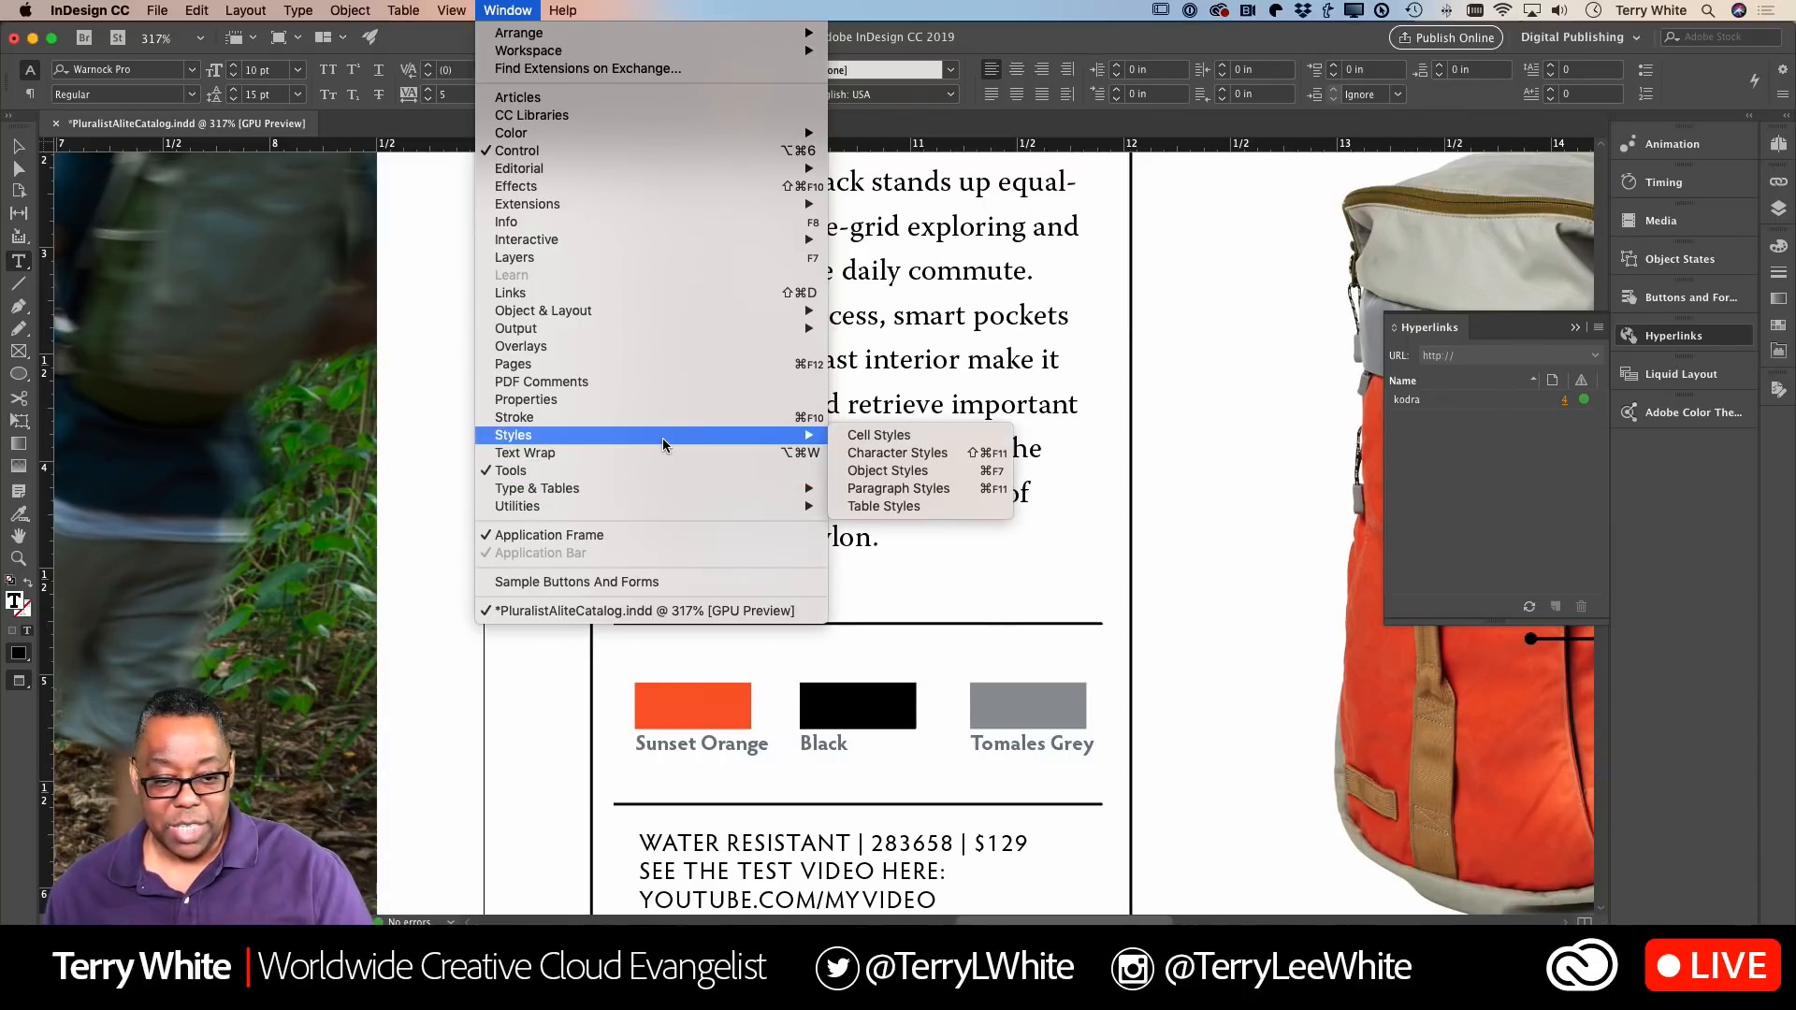
click(883, 494)
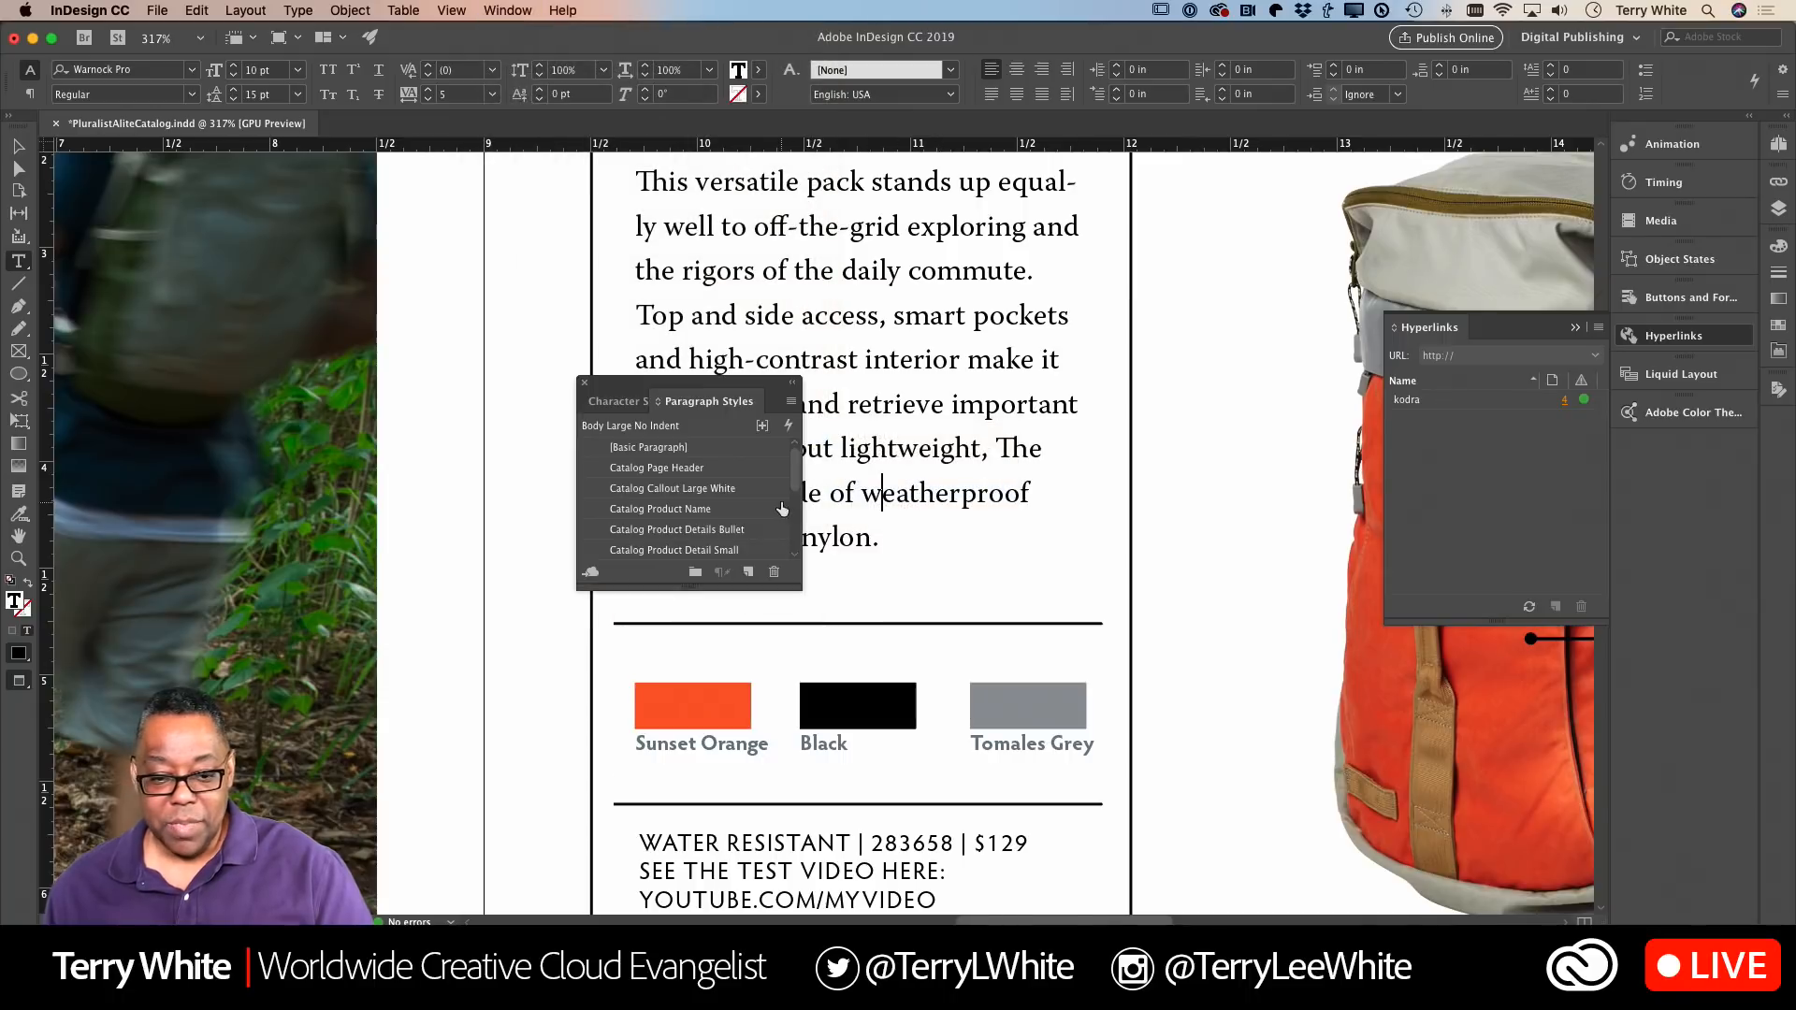
scroll(722, 518, down, 5)
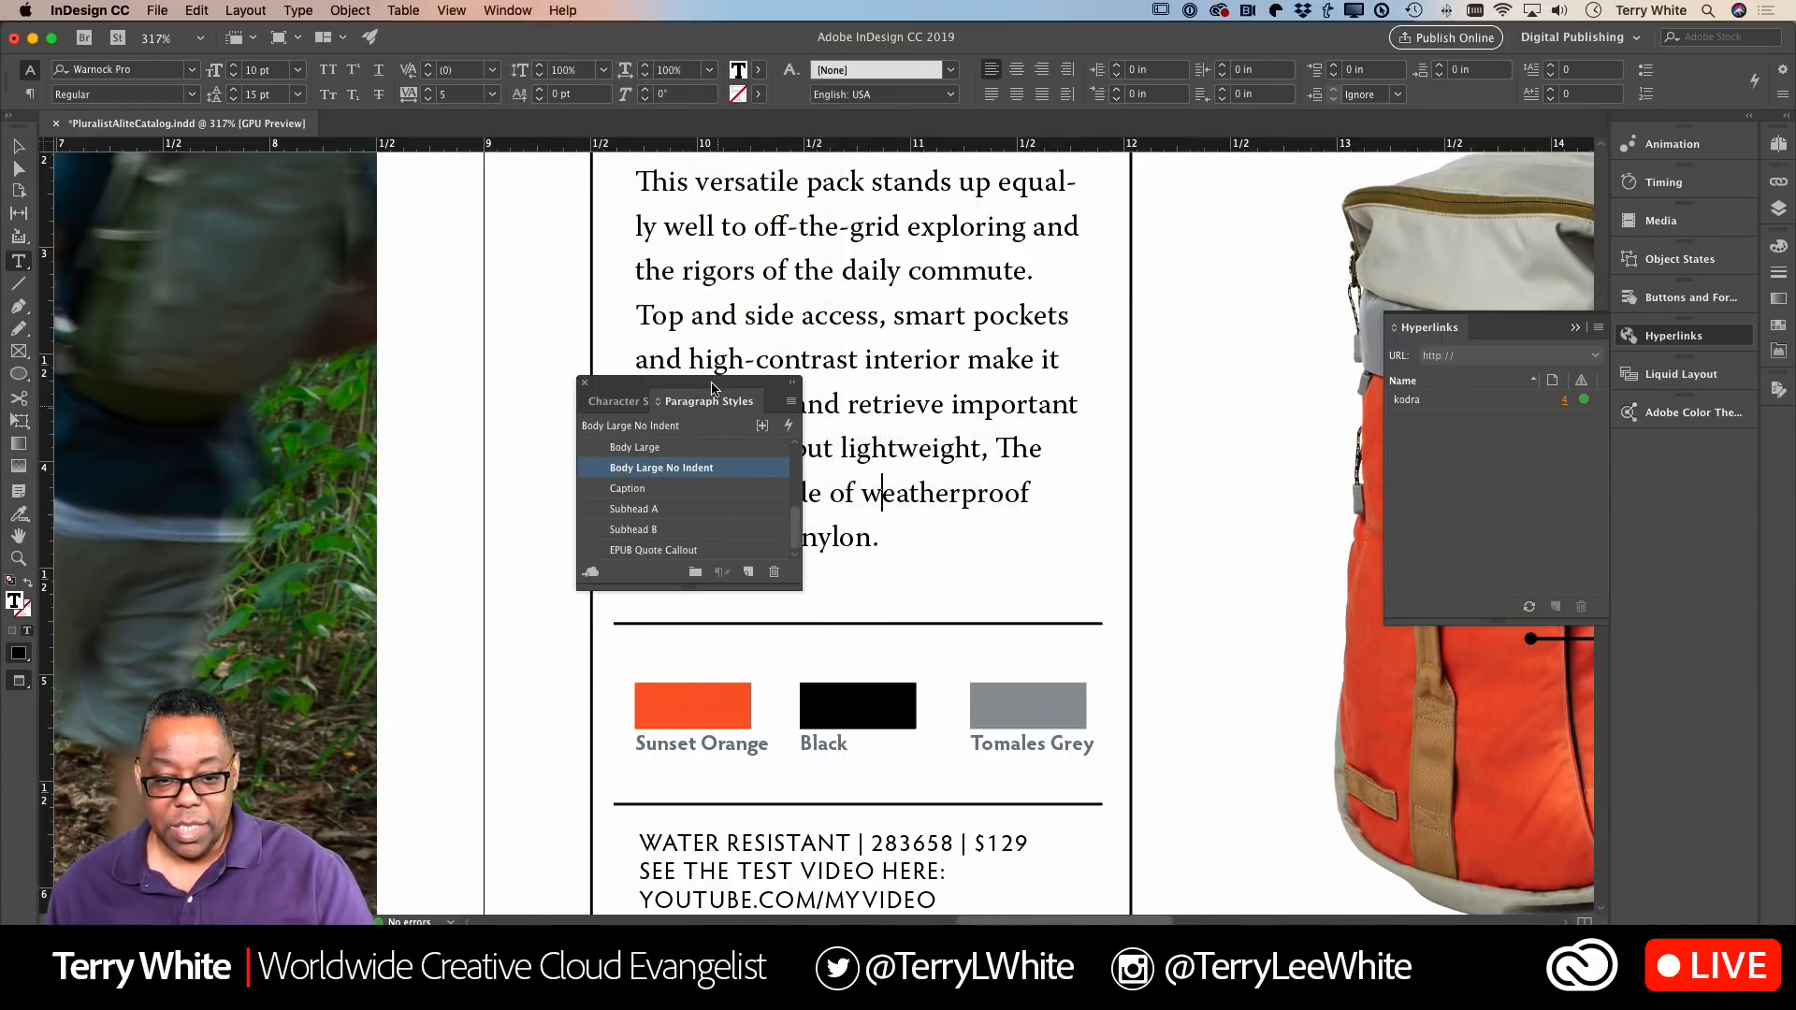
click(615, 402)
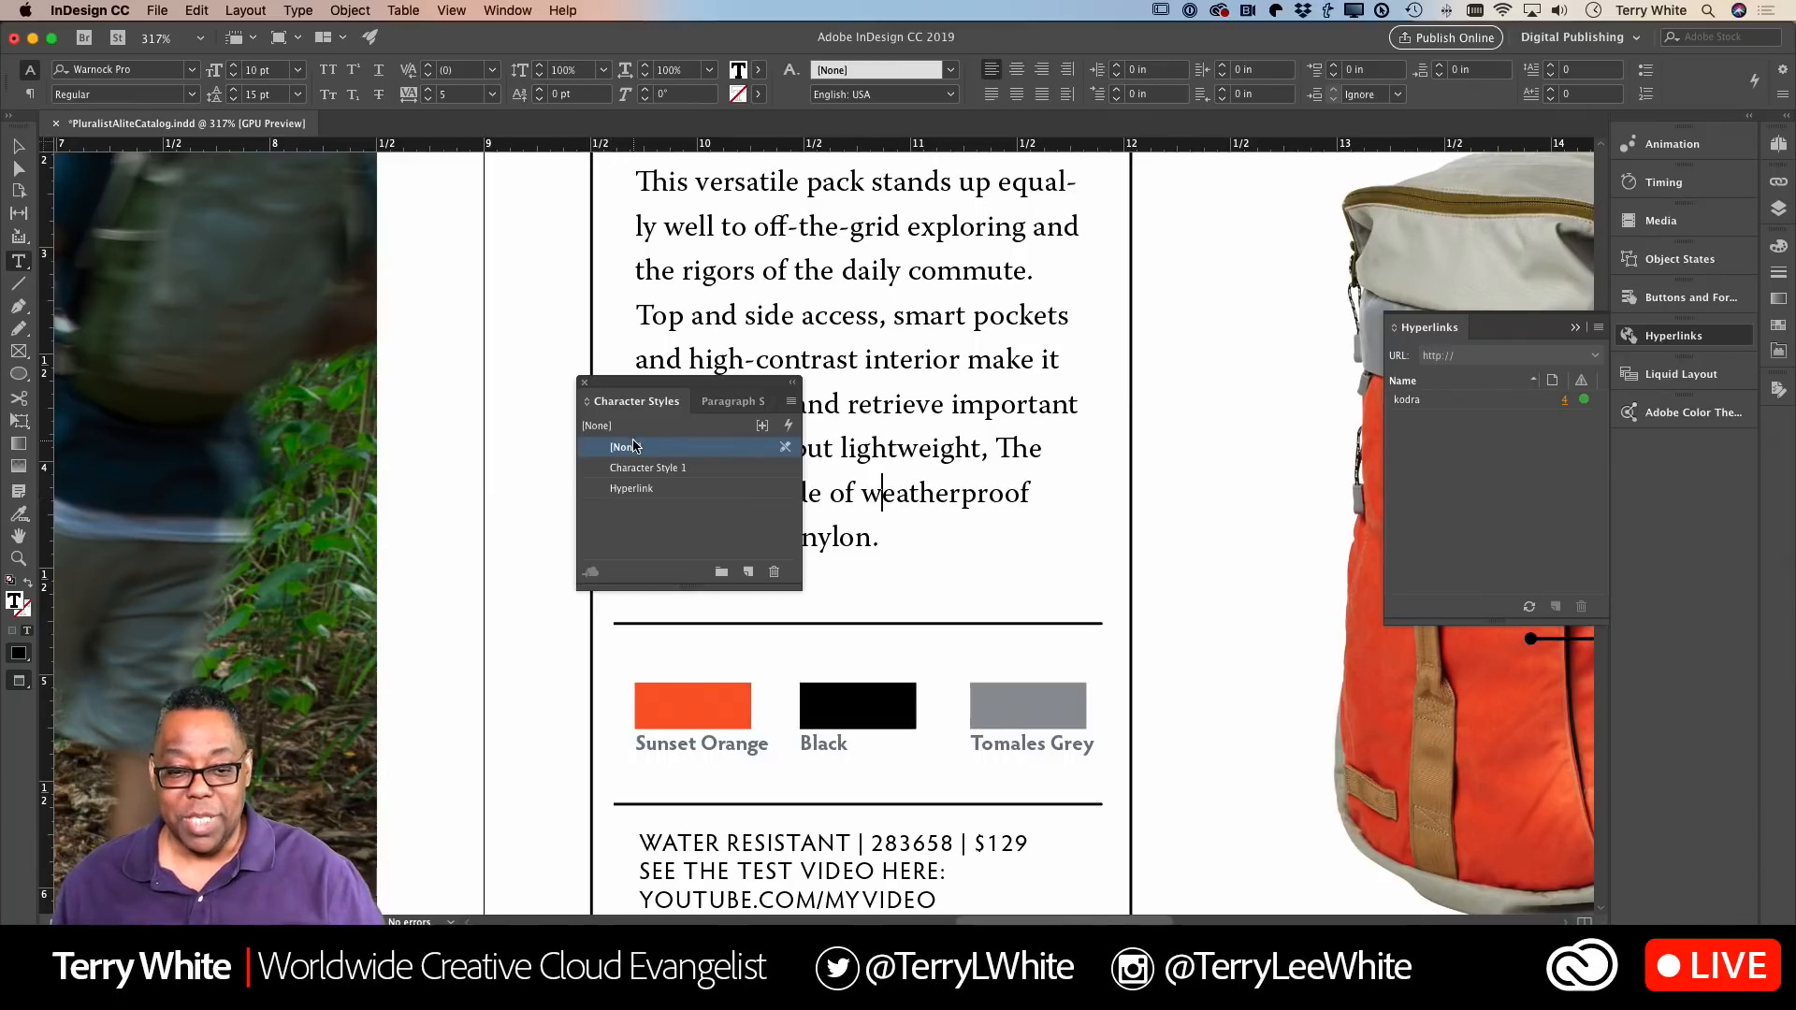
click(585, 385)
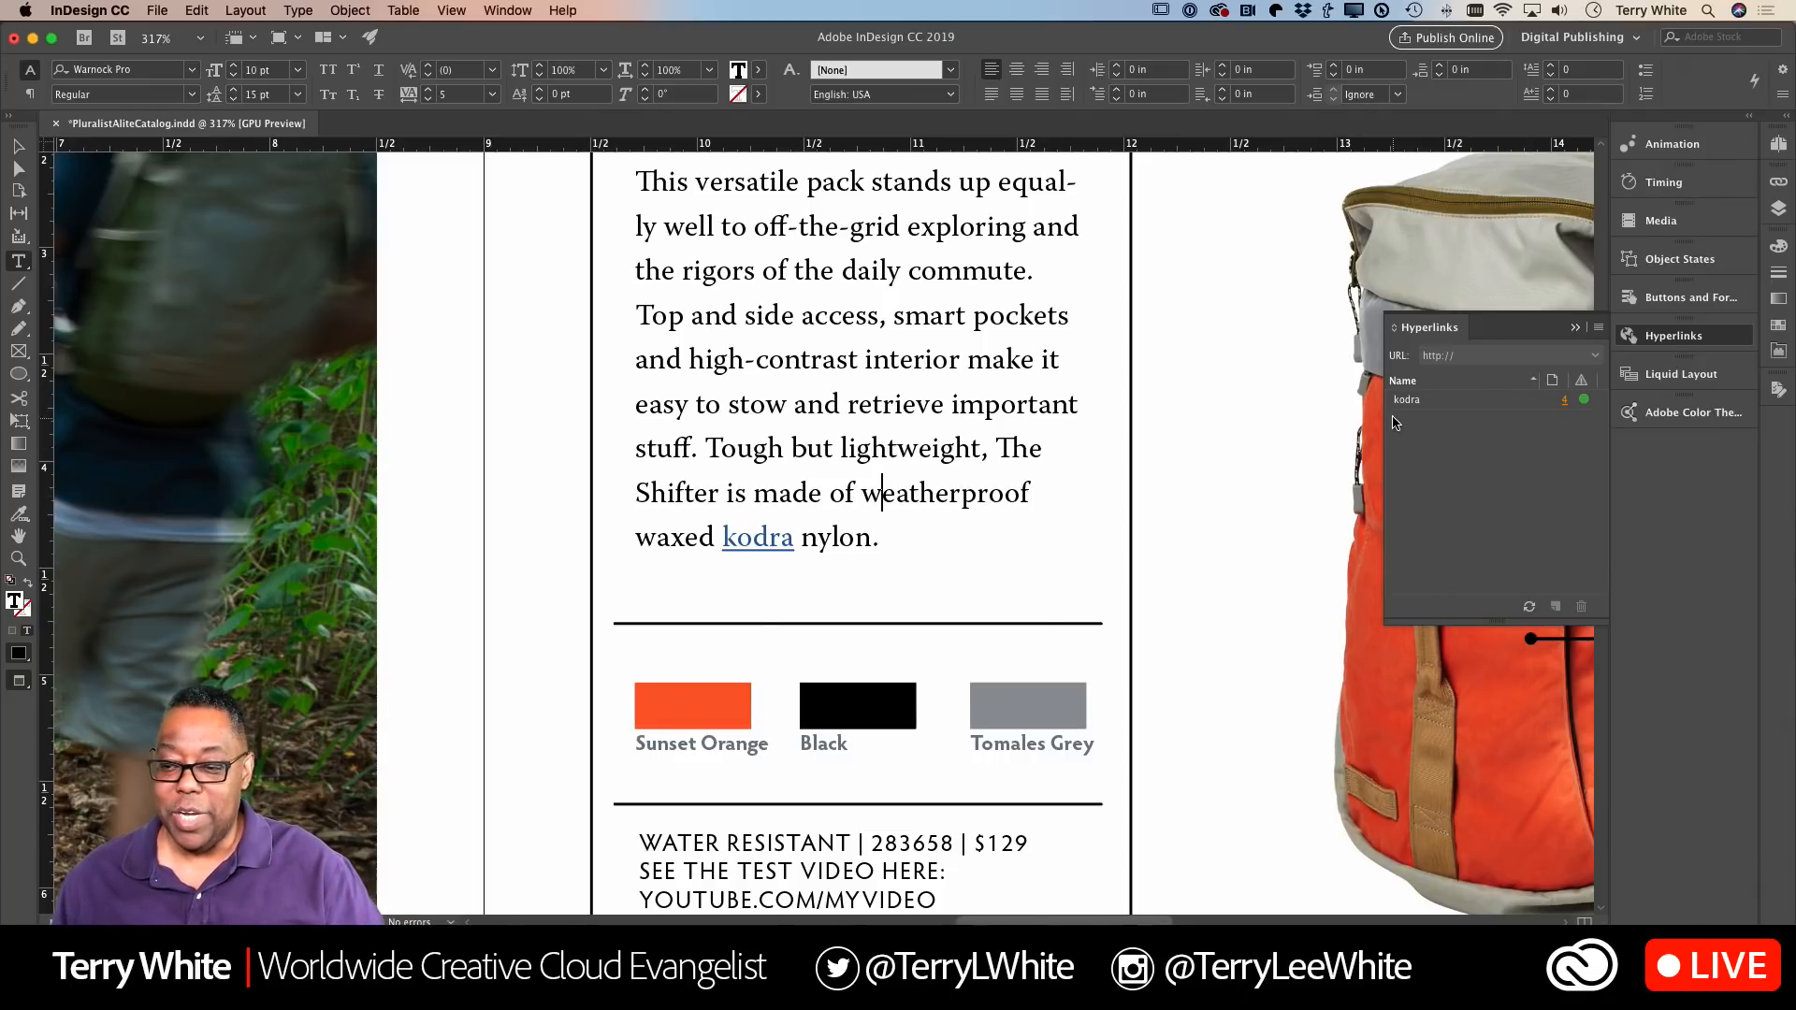
mouse_move(1402, 409)
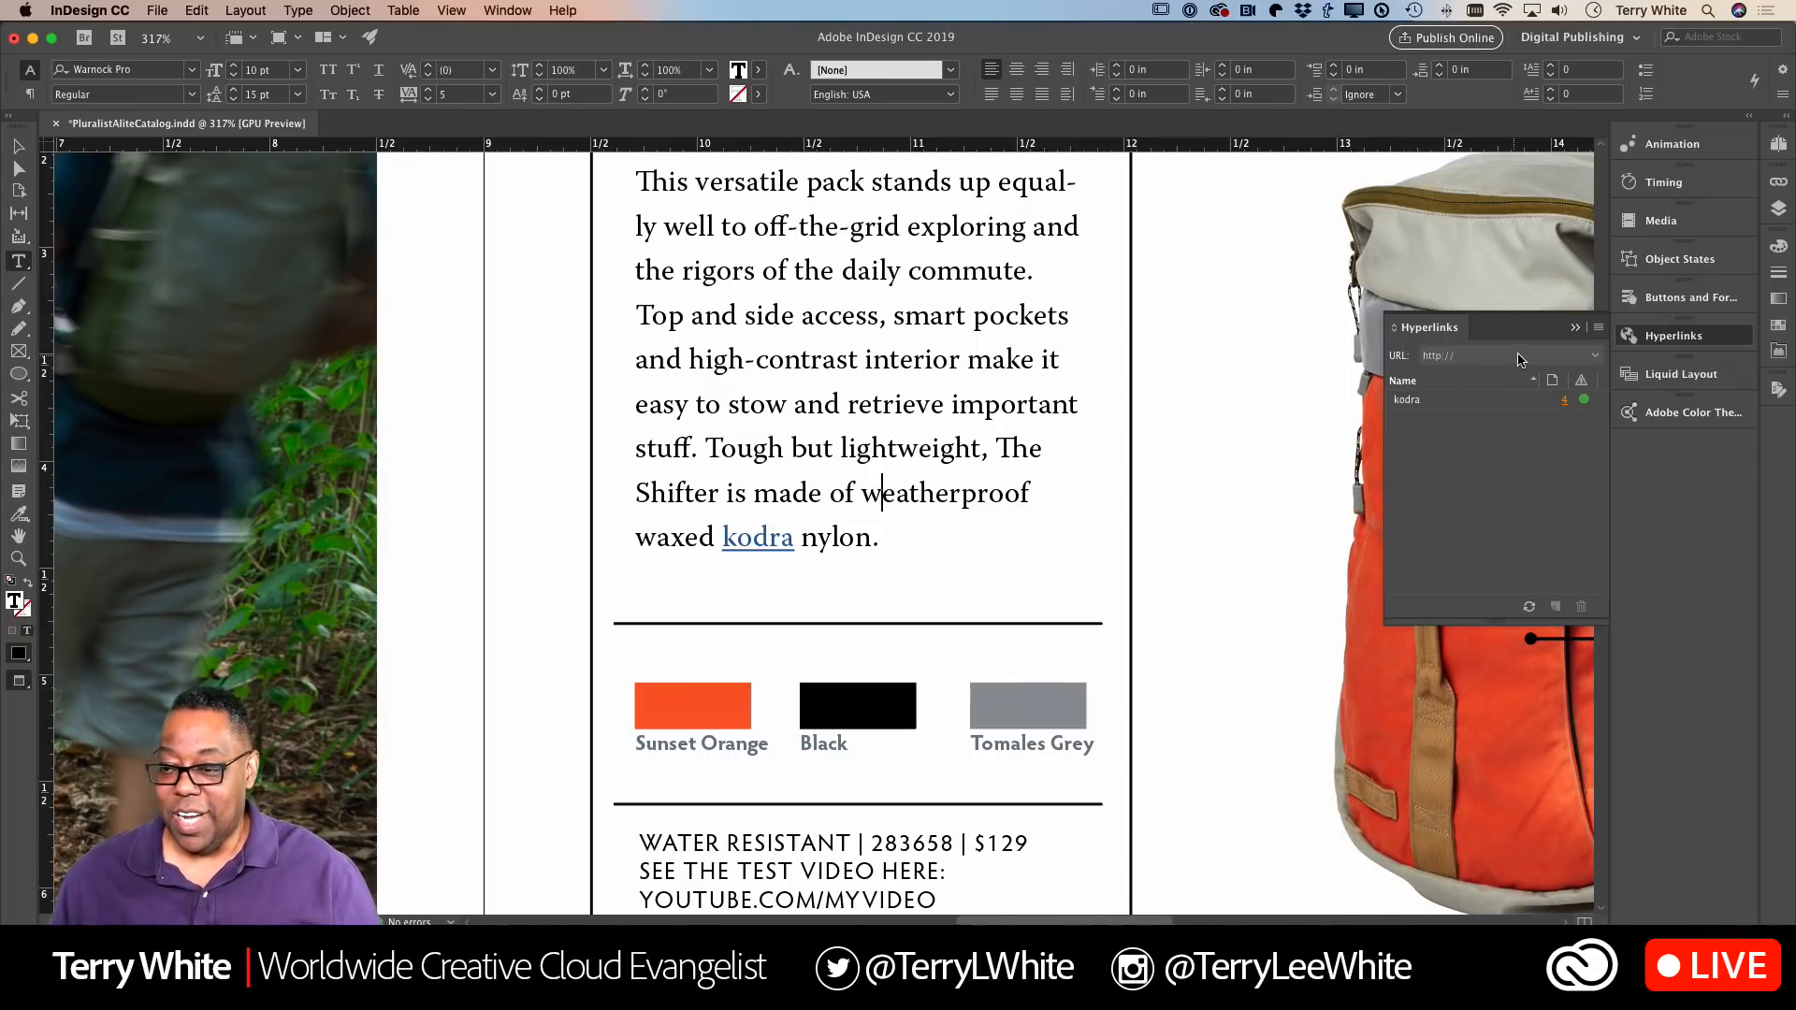
click(1575, 327)
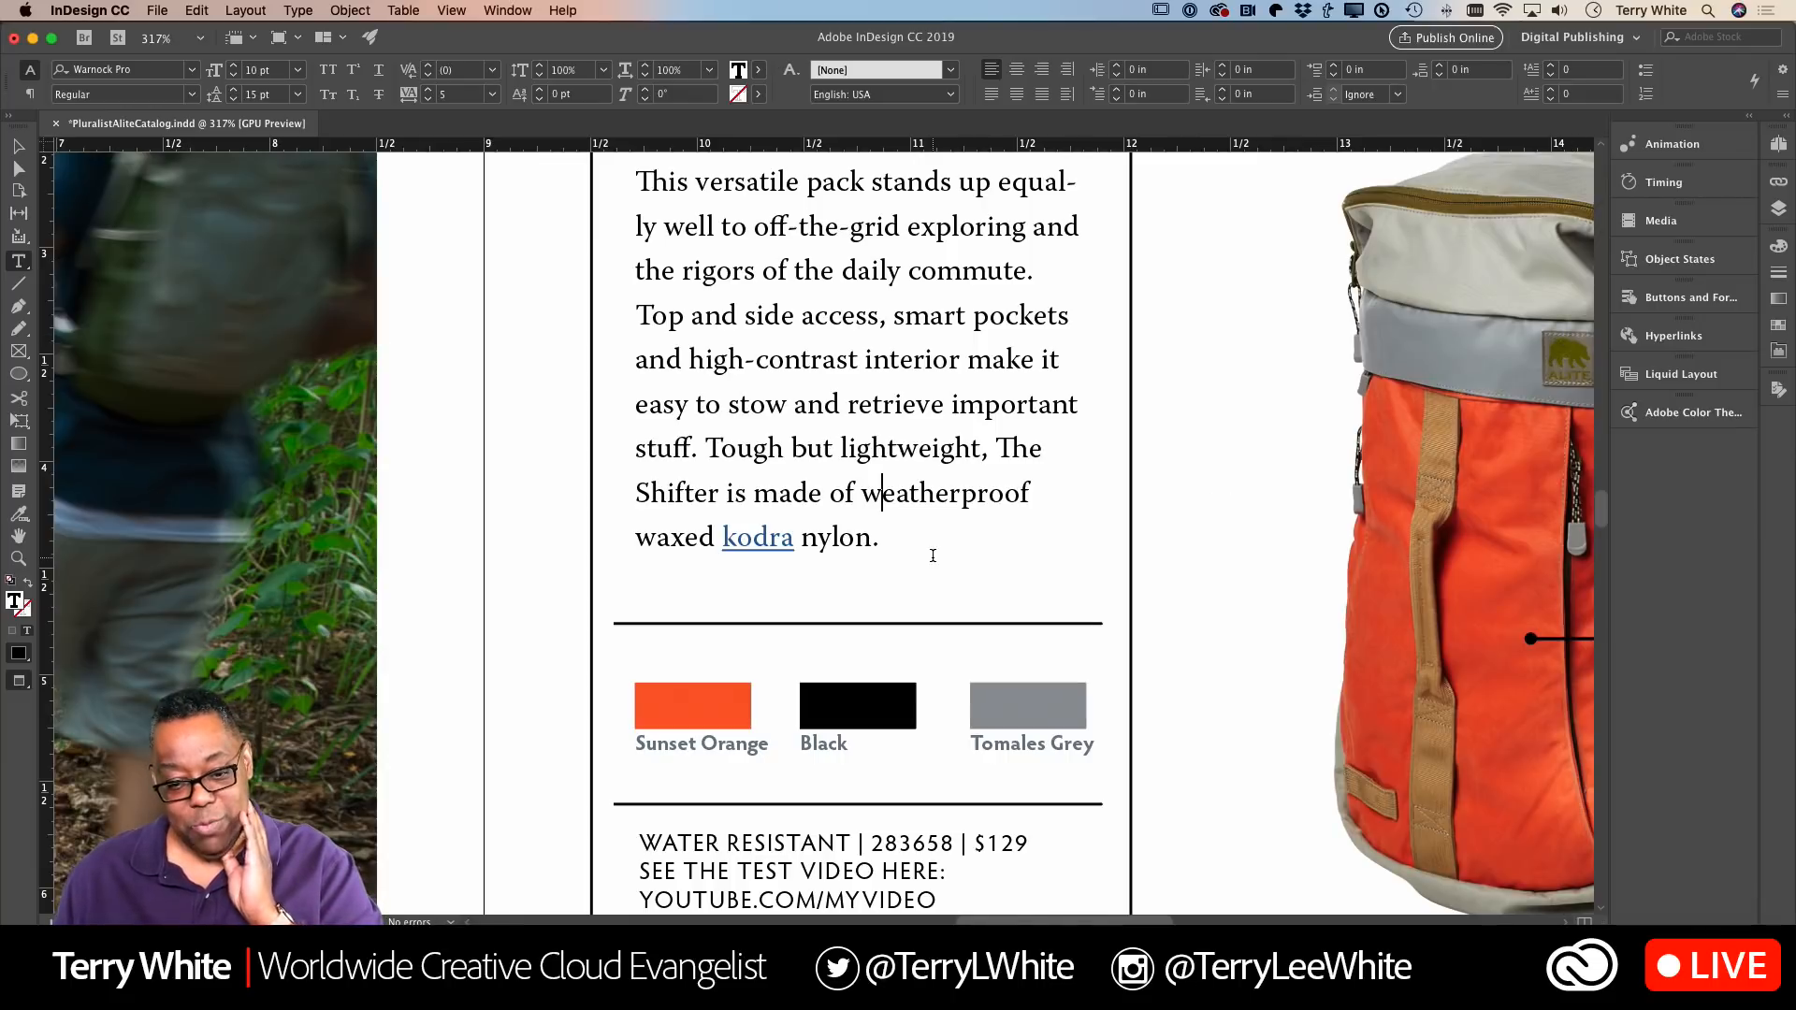
scroll(1099, 563, right, 3)
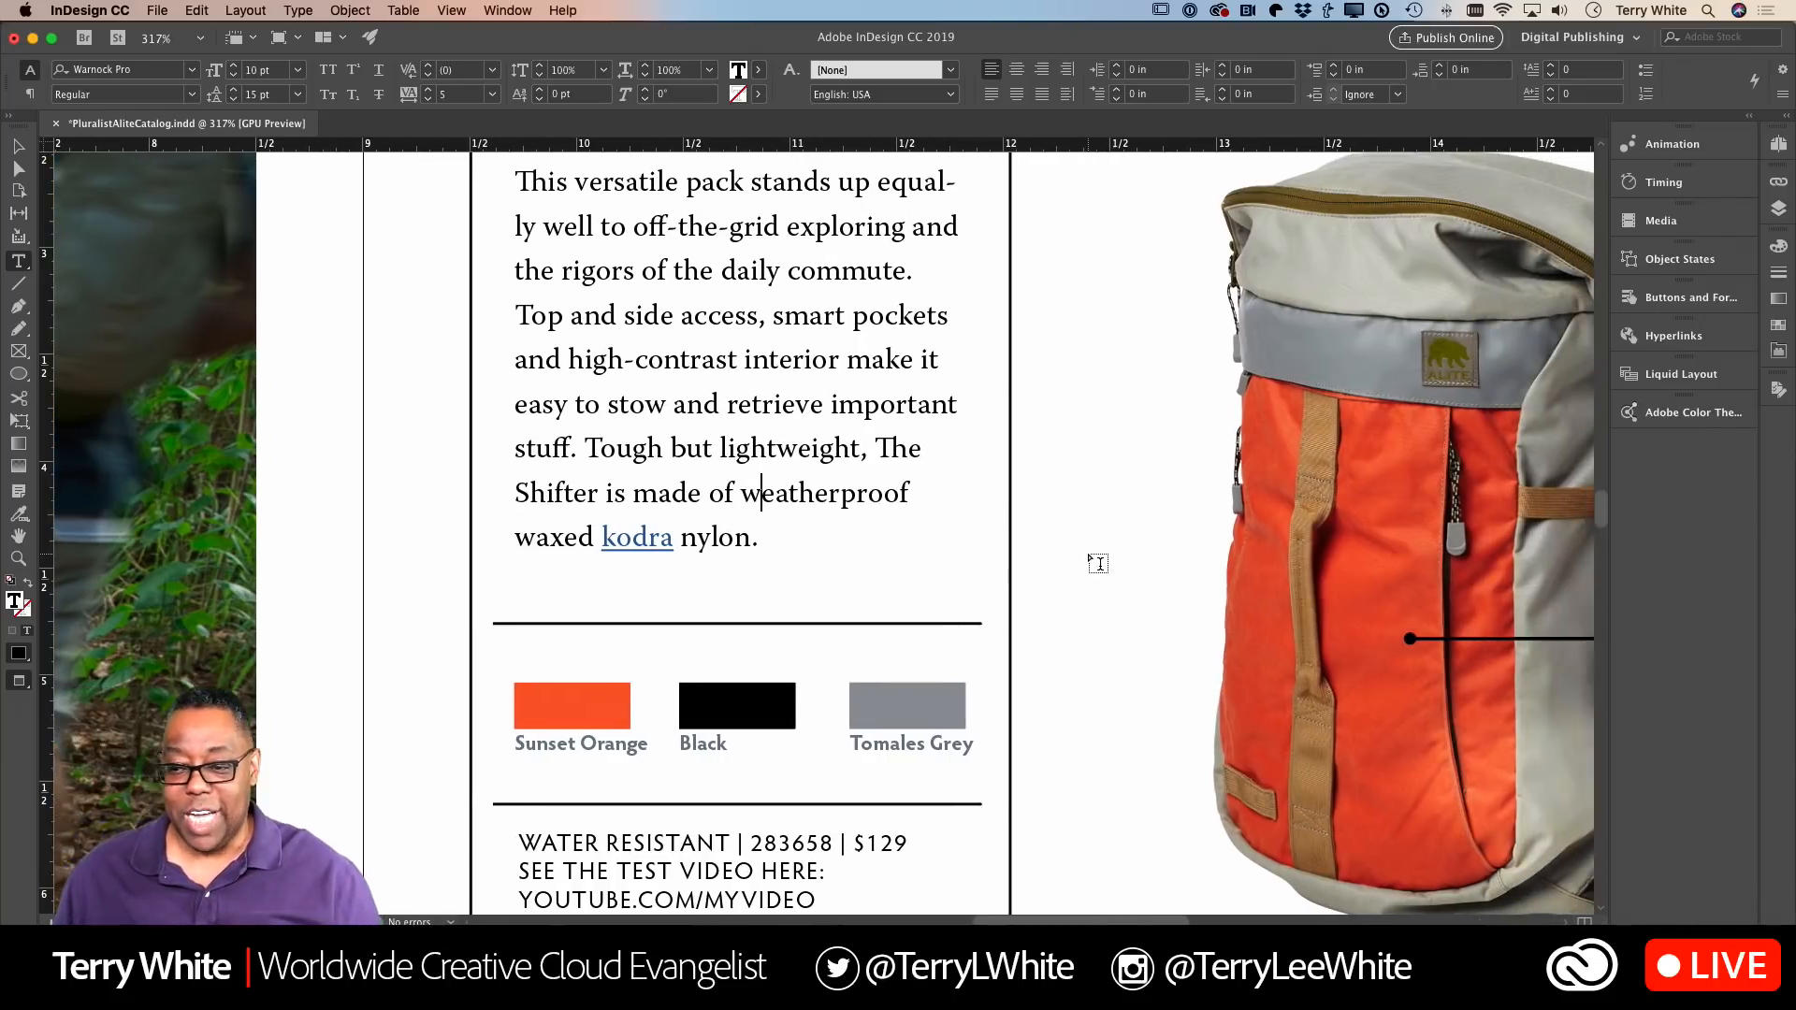
scroll(1098, 563, right, 10)
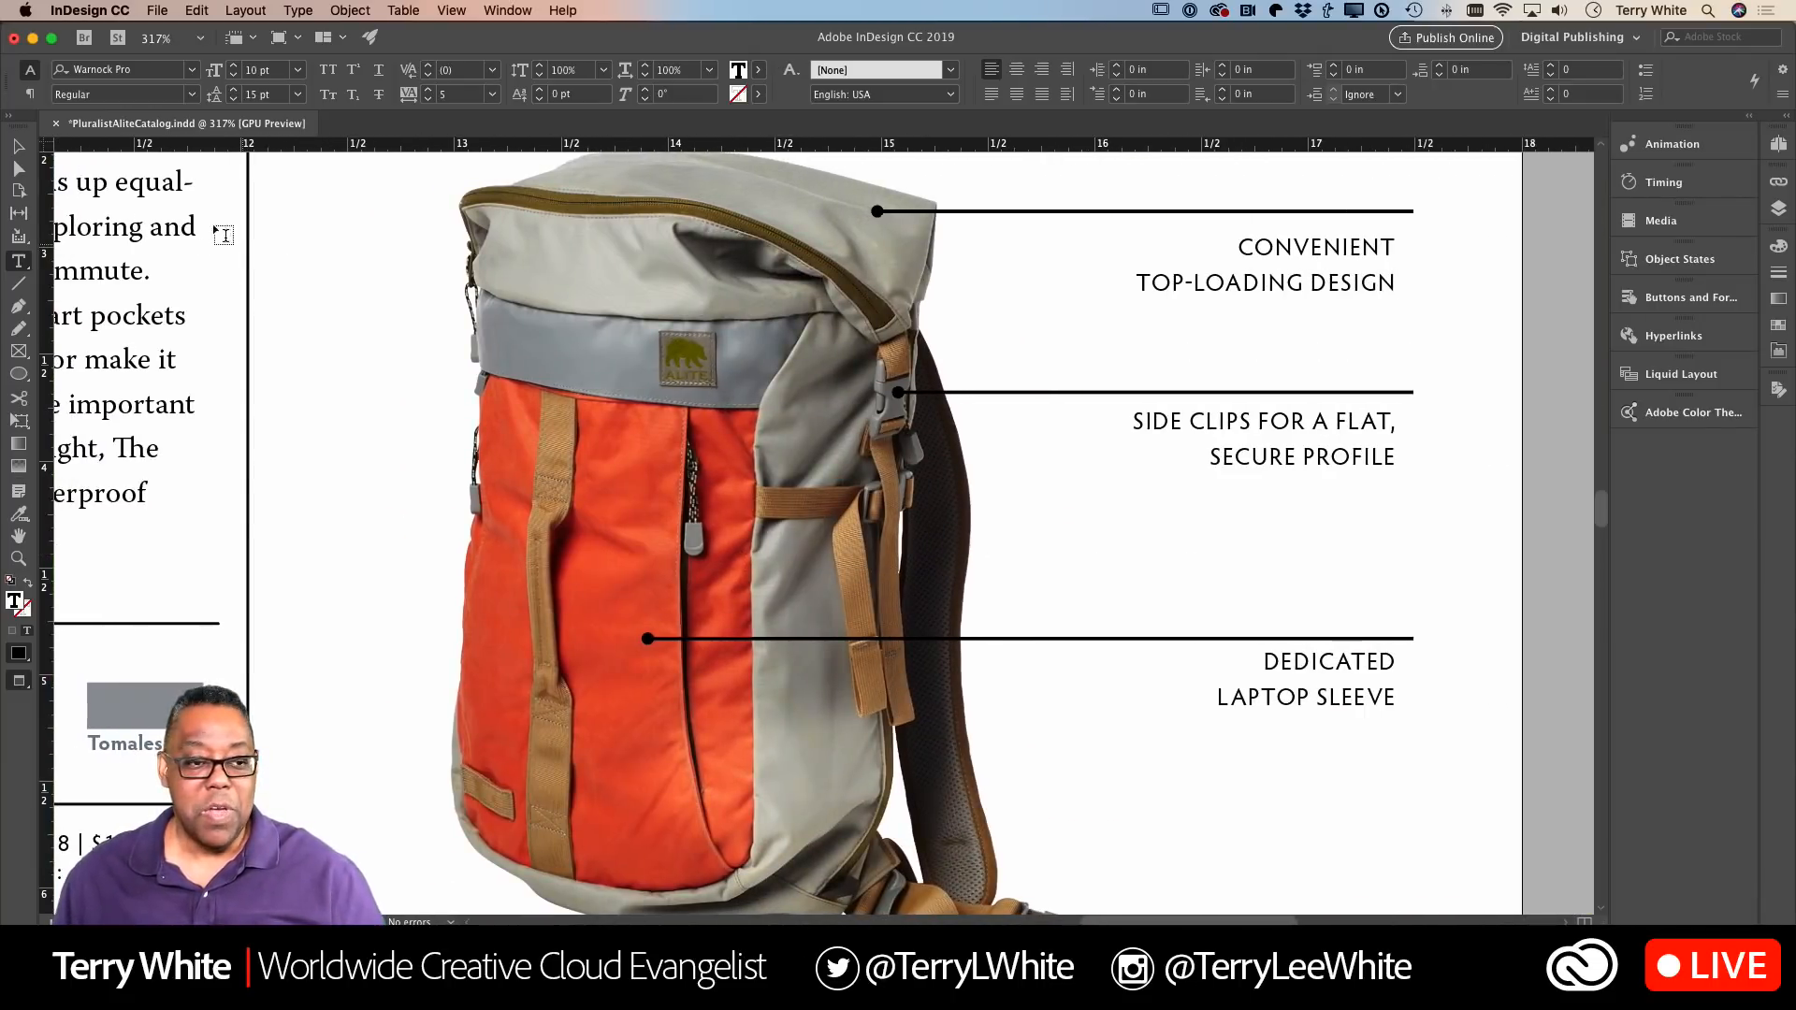
key(Escape)
click(604, 418)
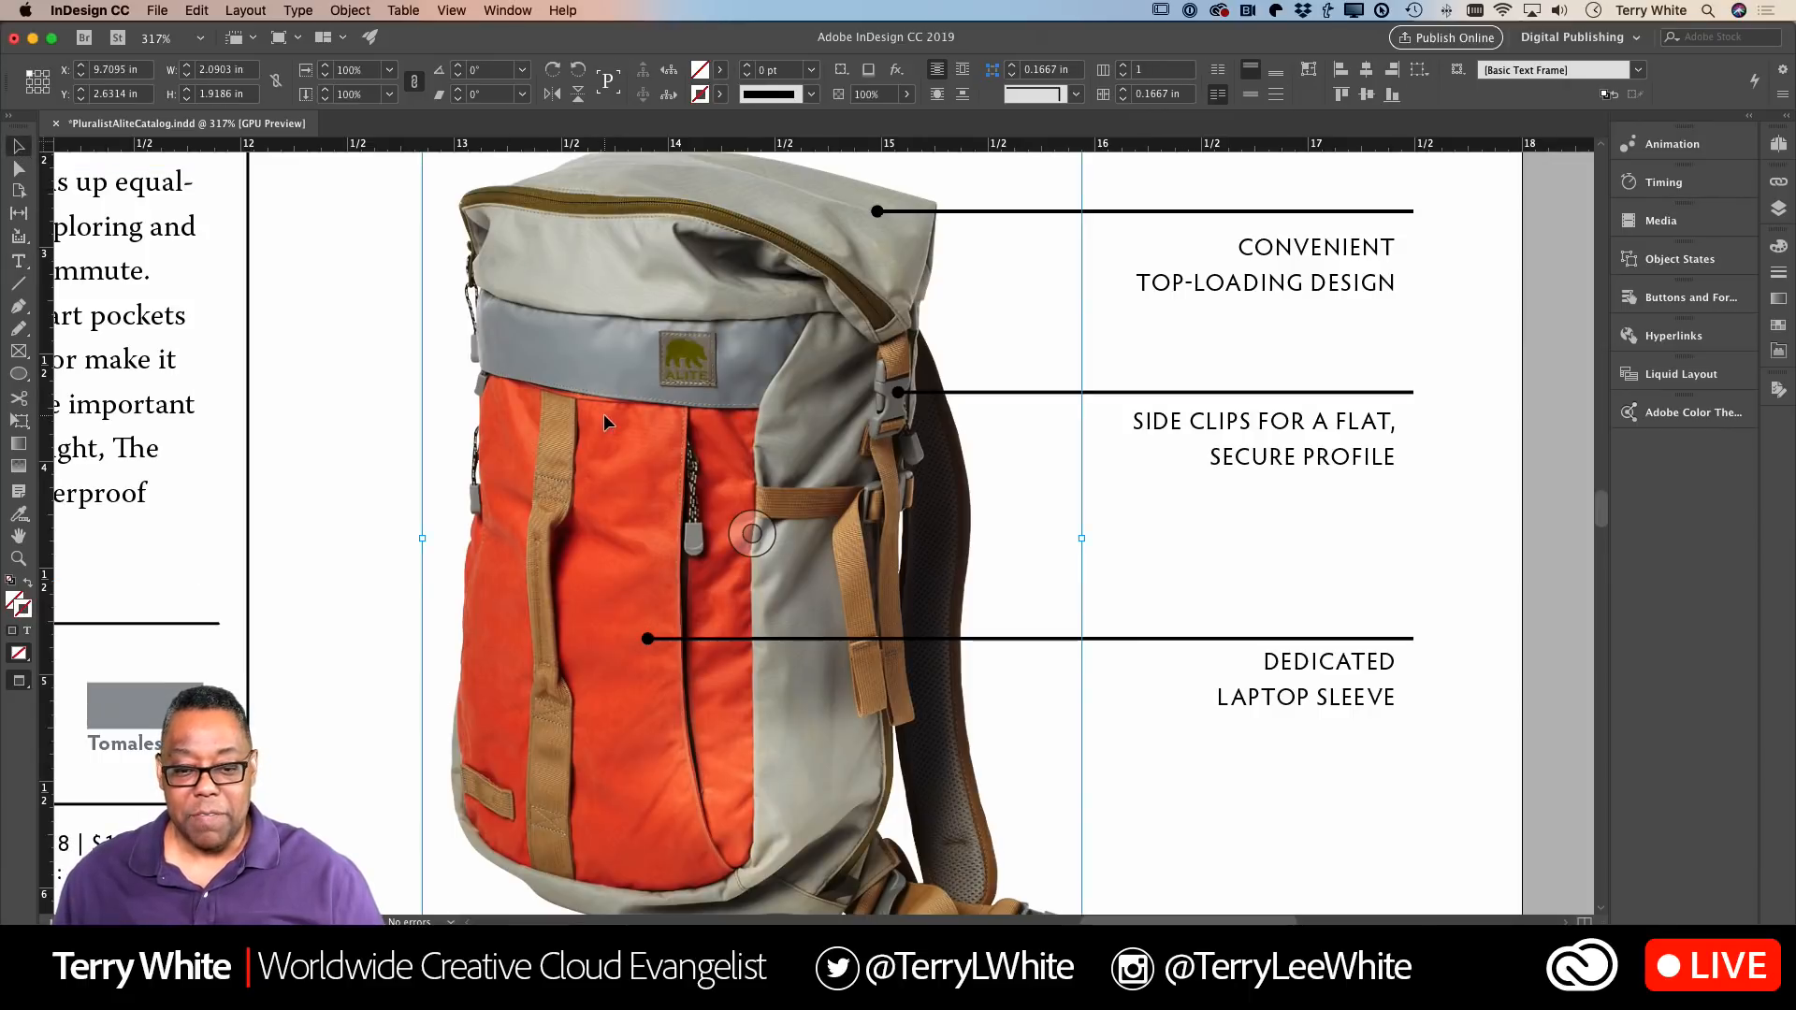
click(1697, 343)
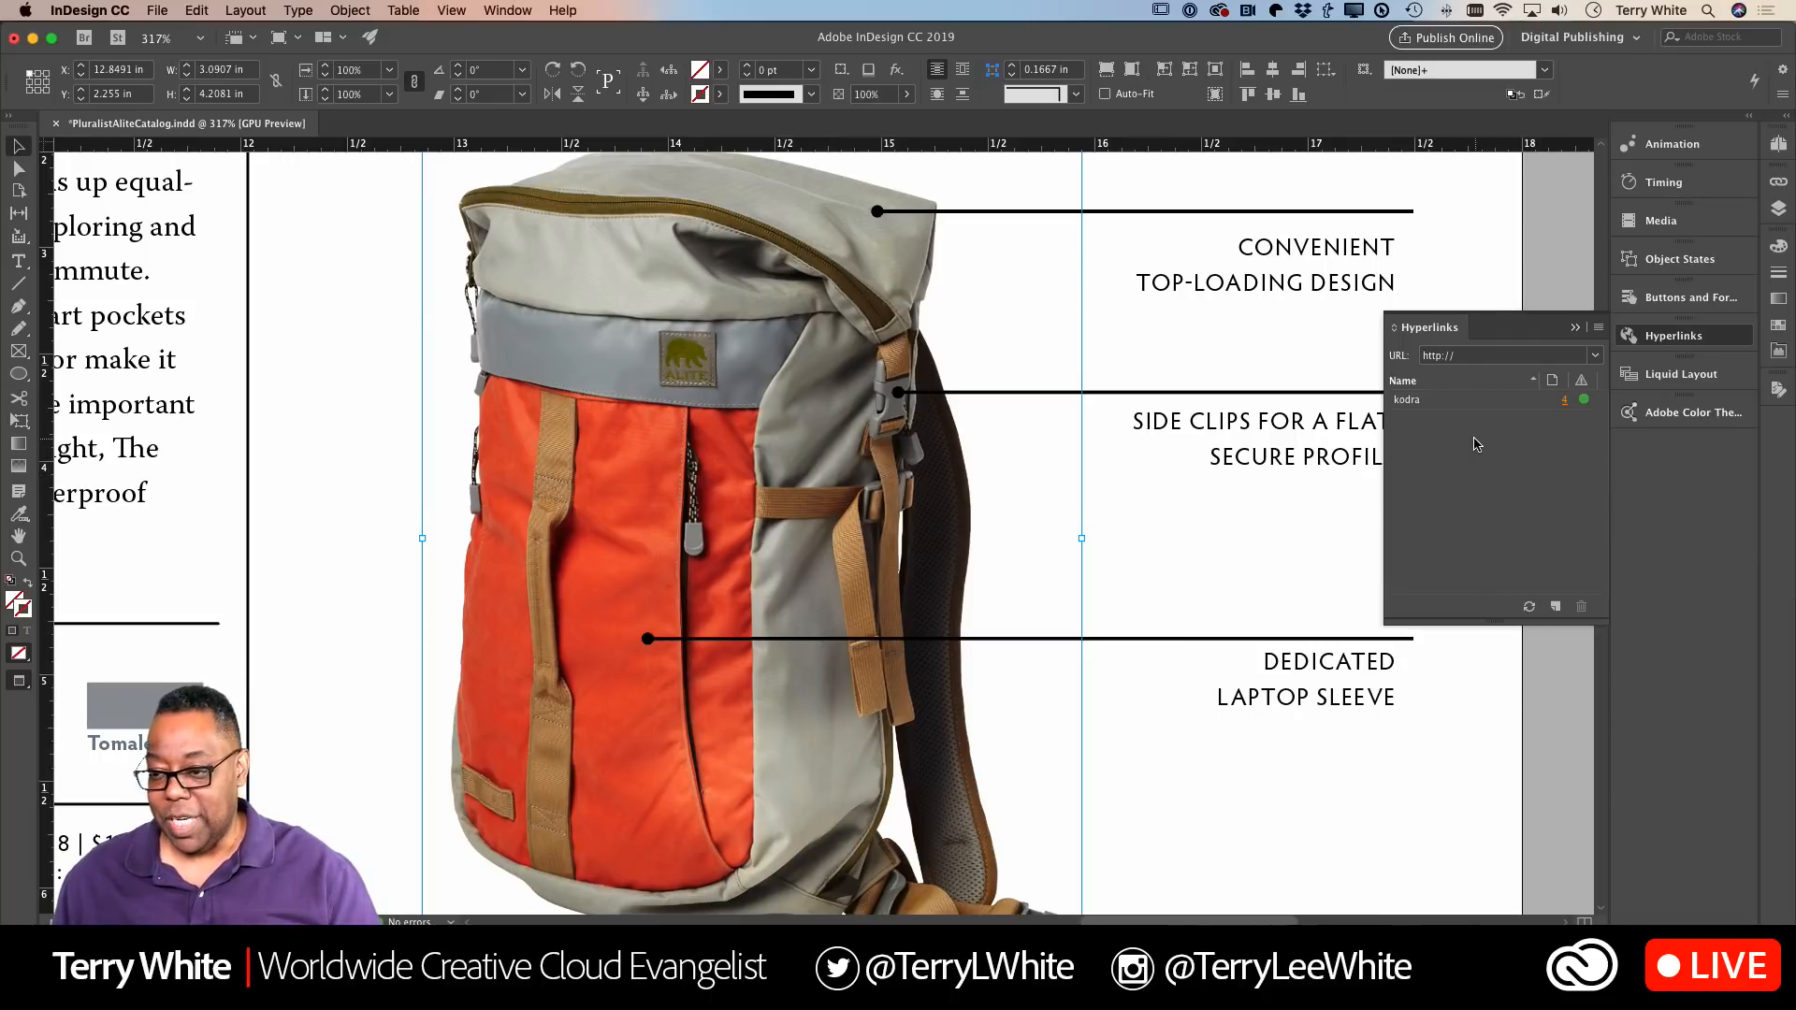
click(1472, 358)
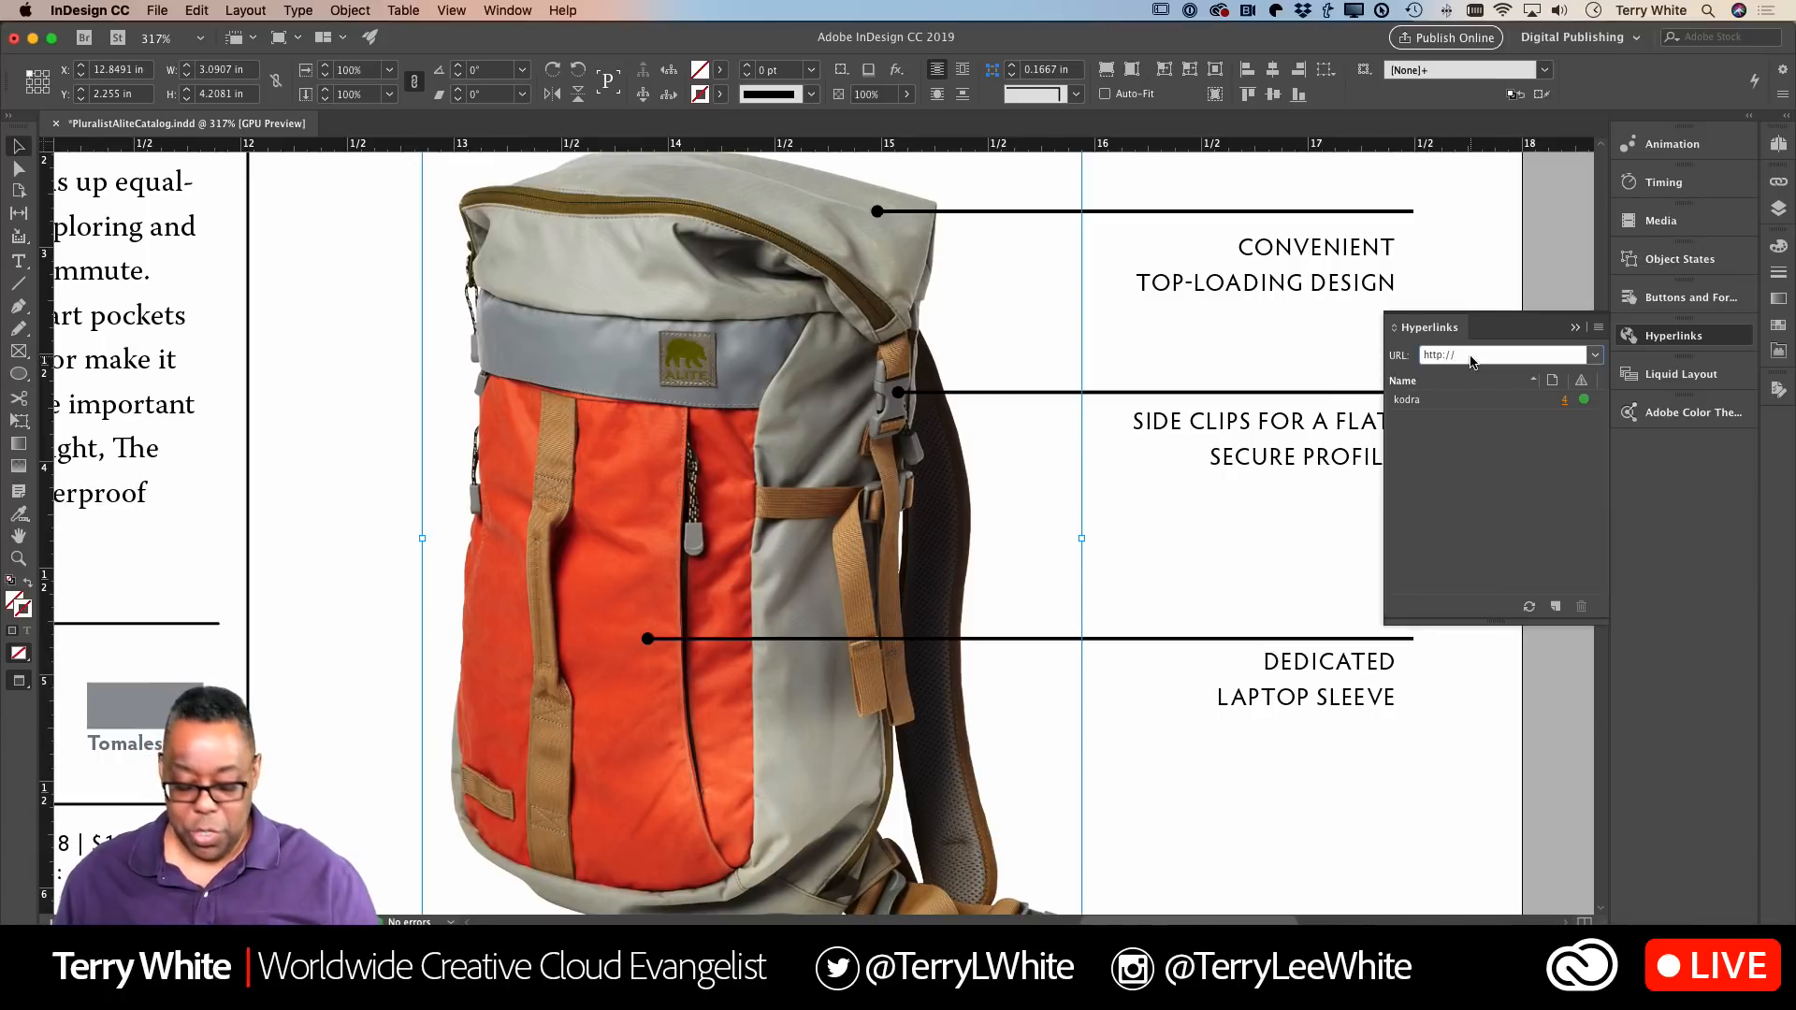
text(back)
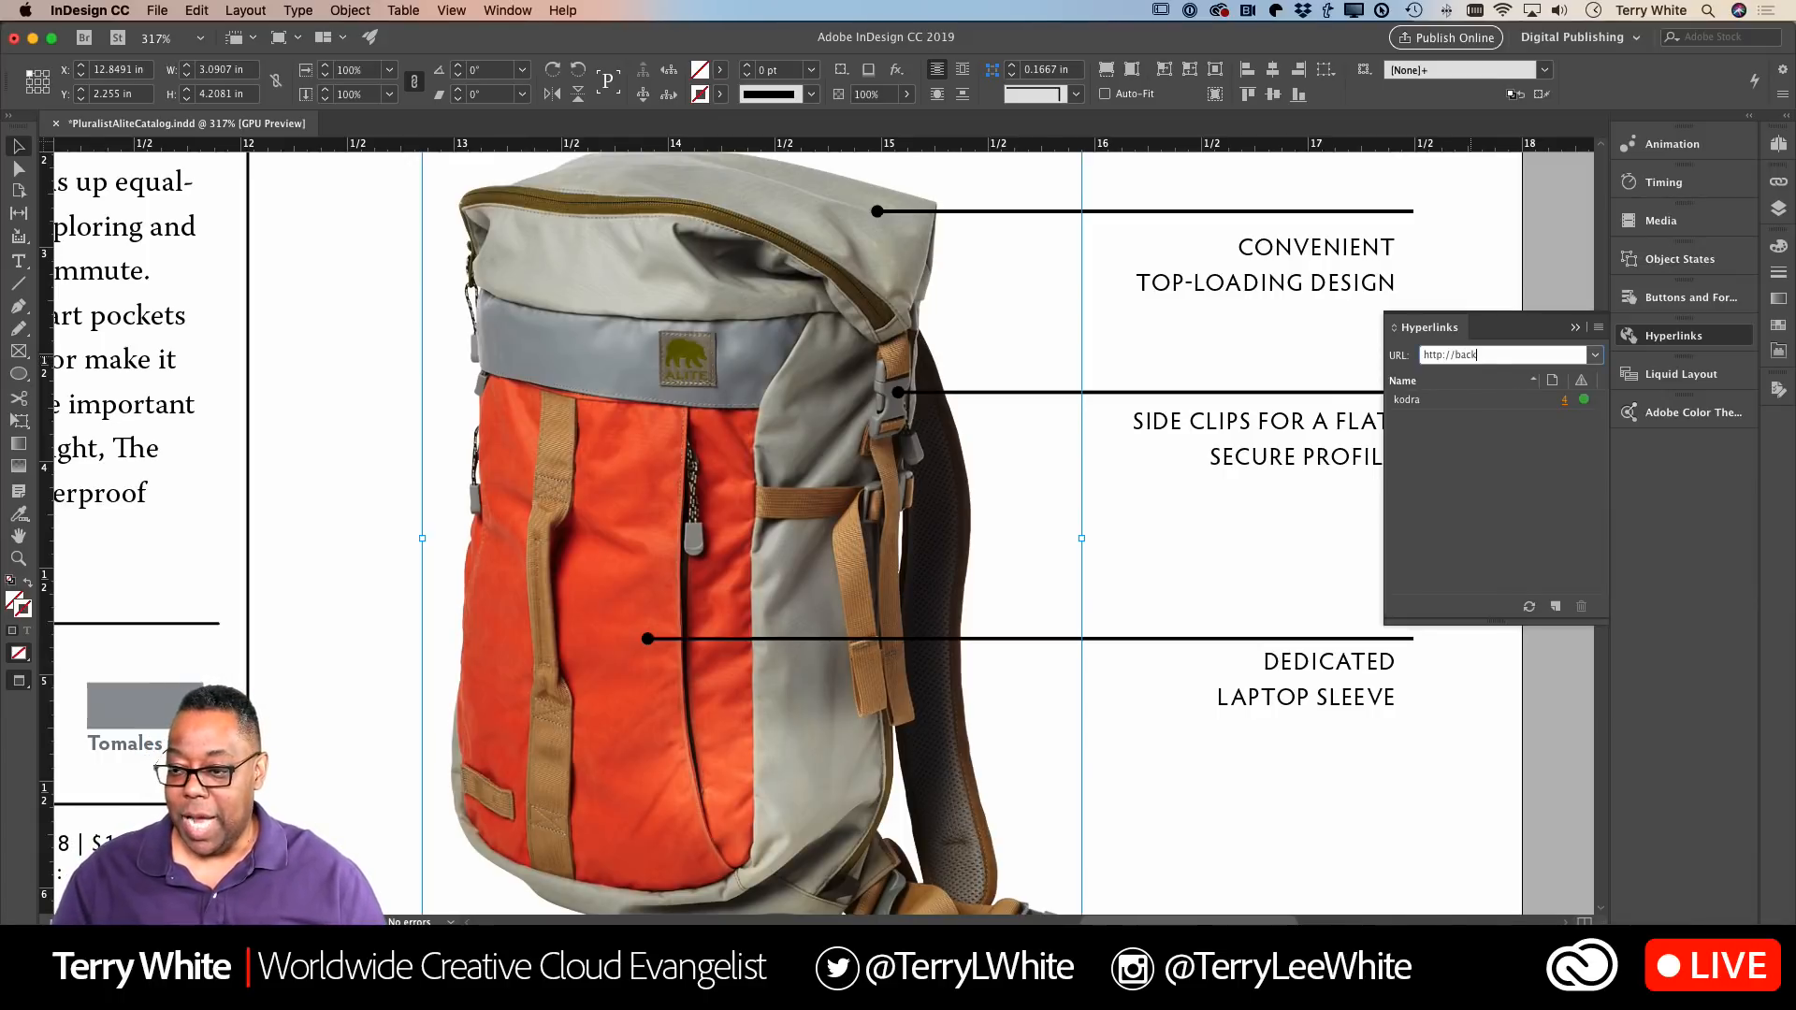
text(pack.com)
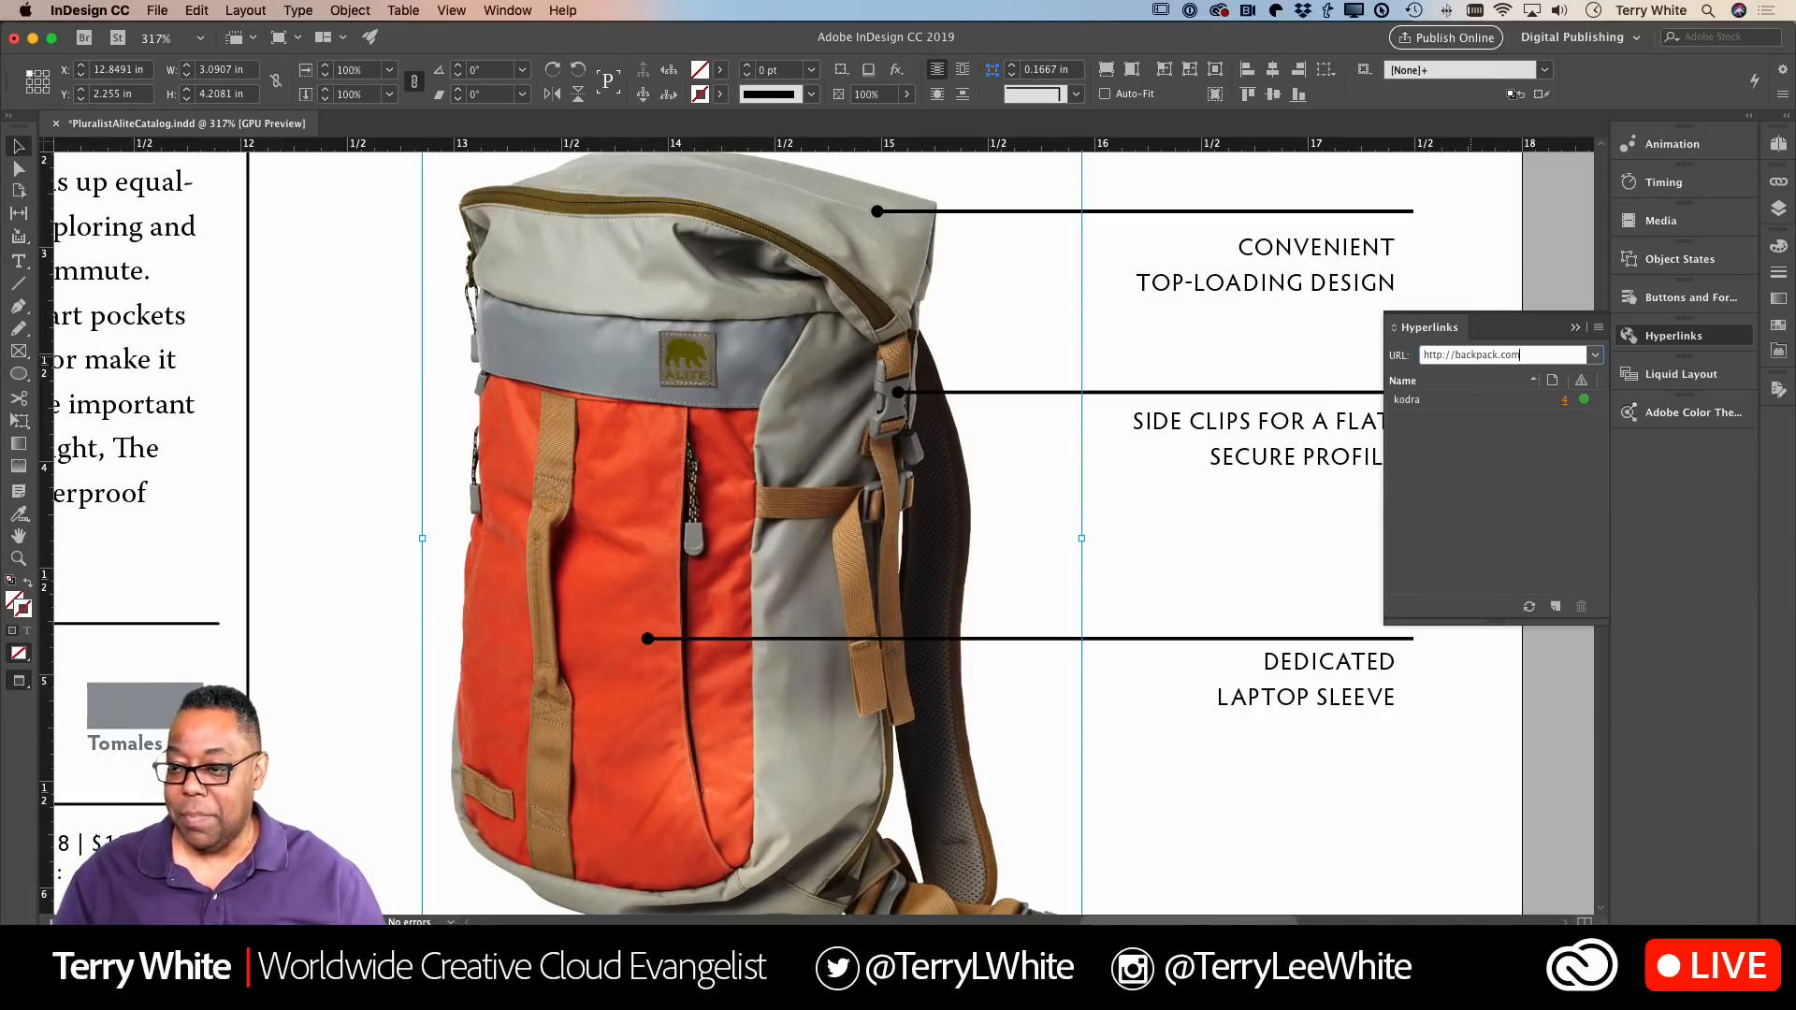
key(Return)
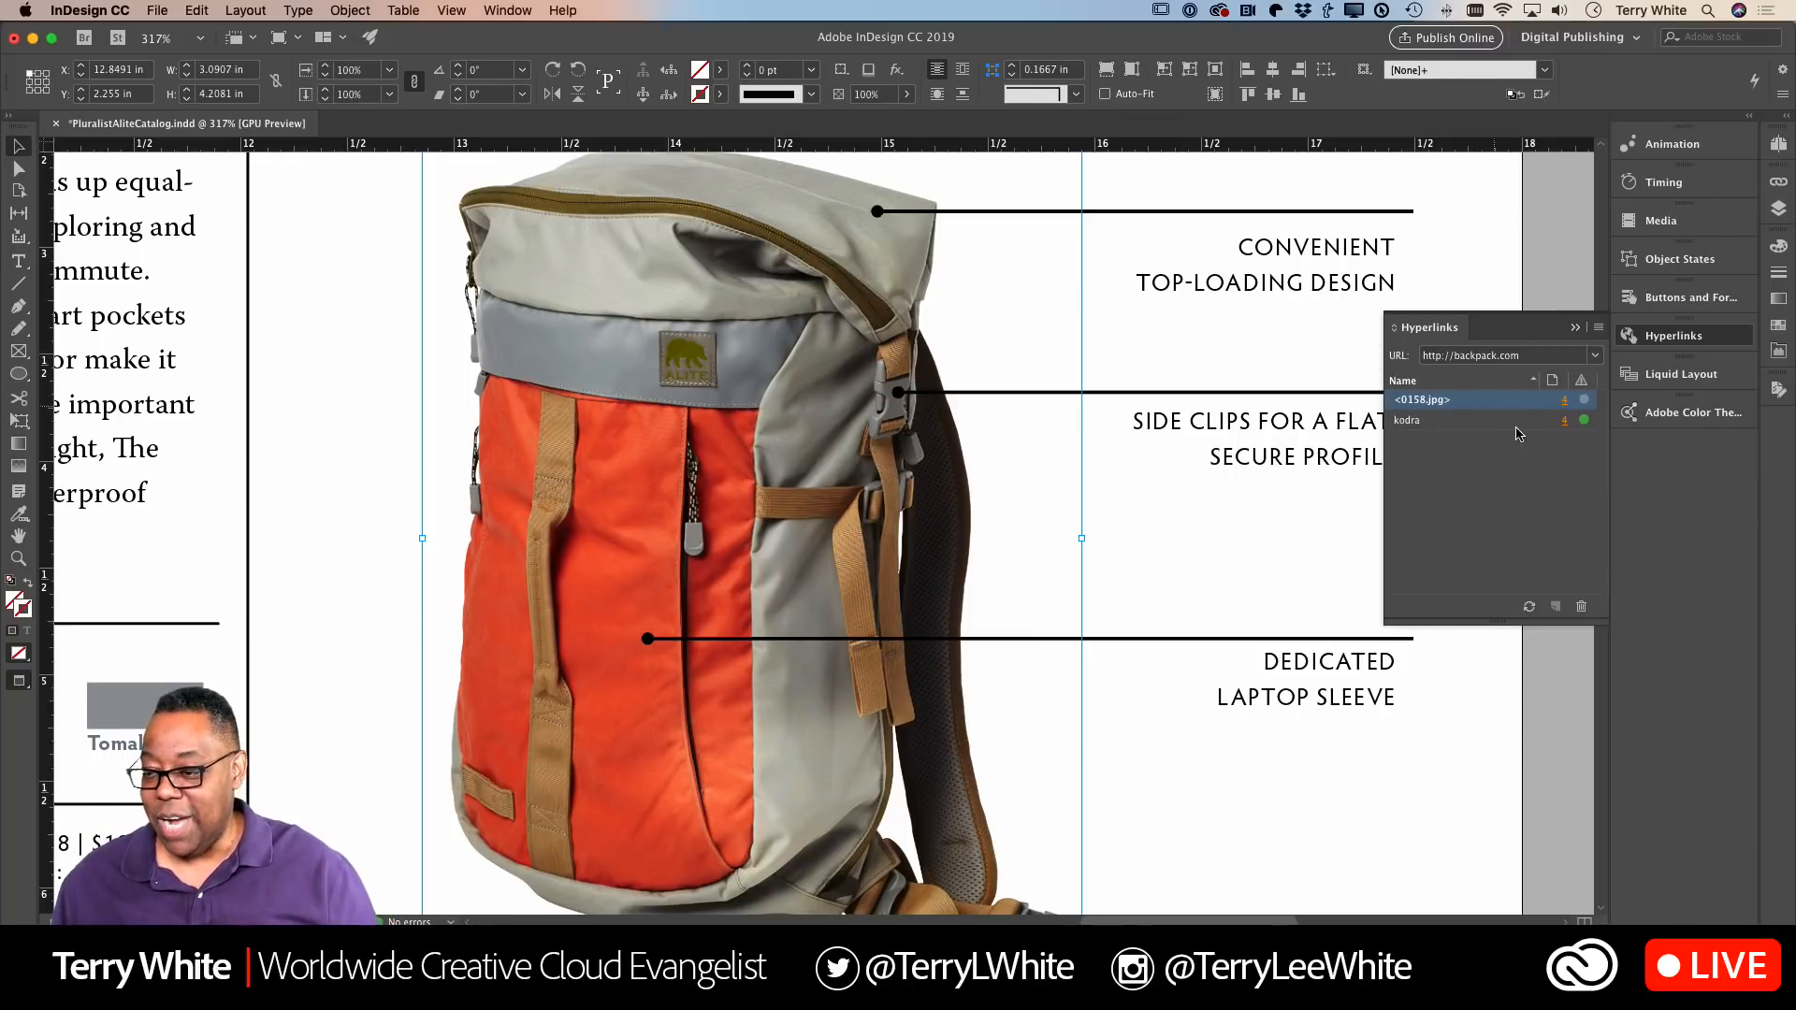
click(1568, 465)
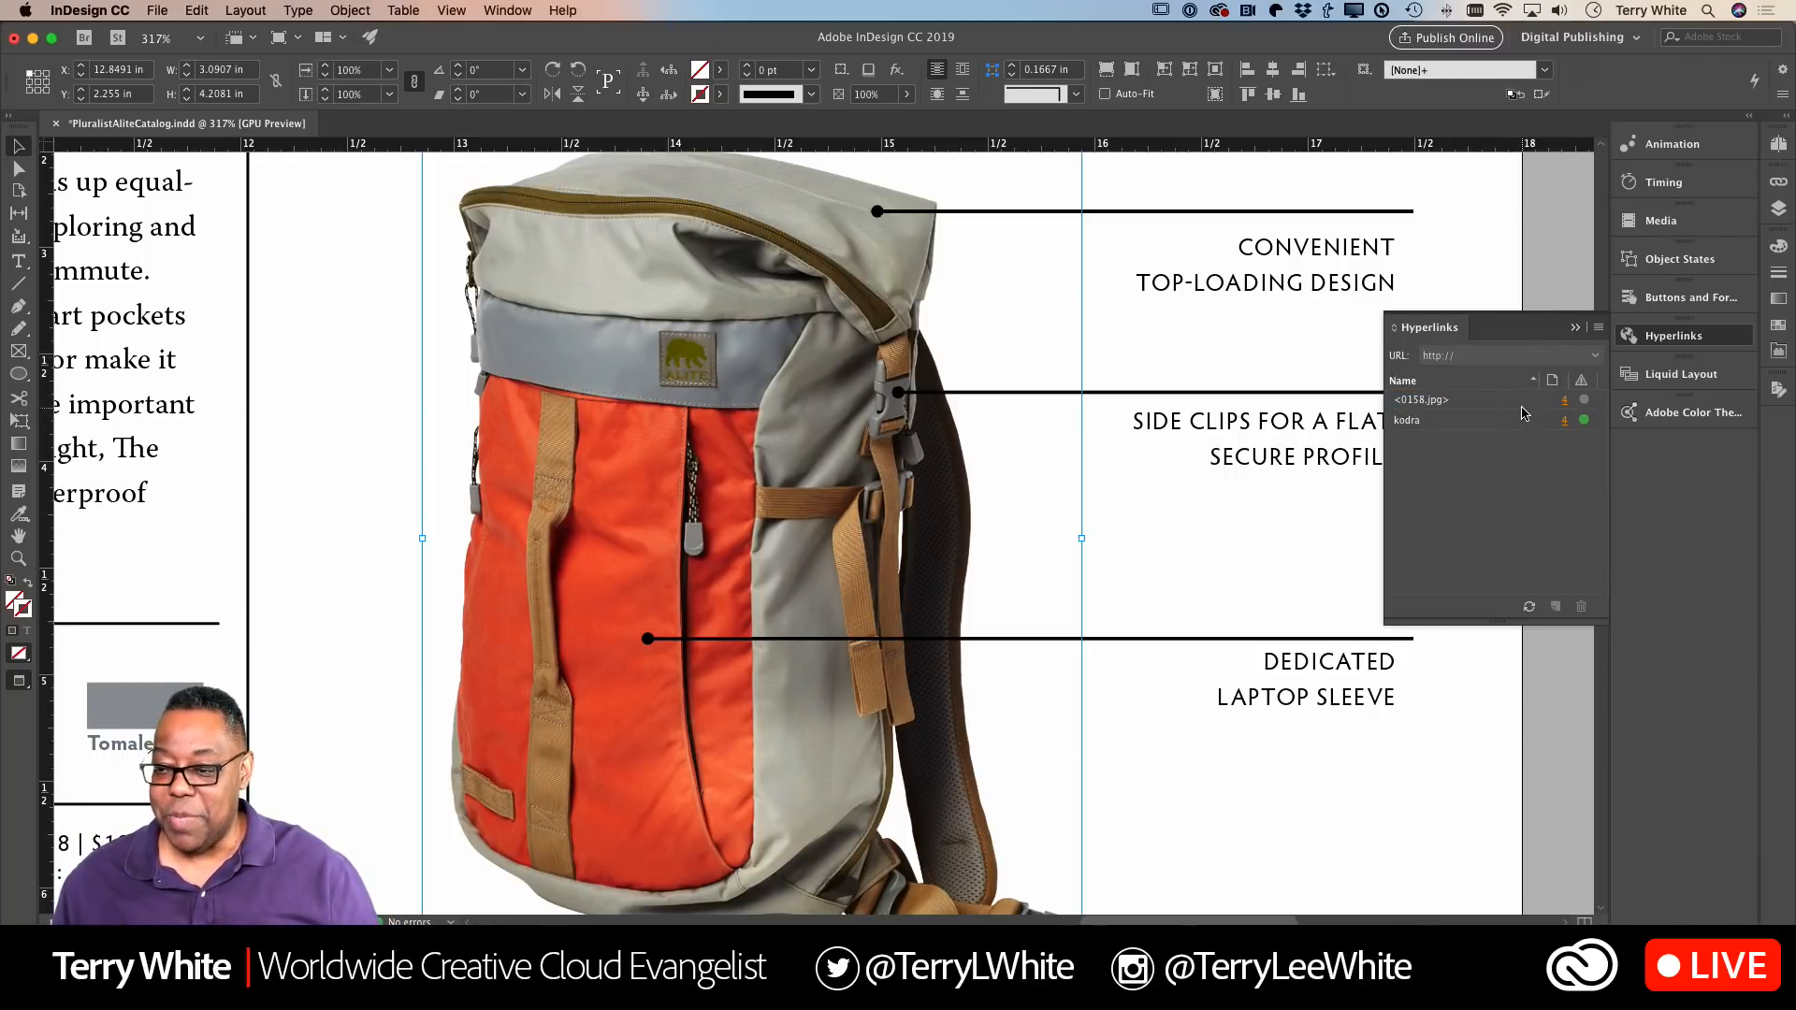
click(1490, 400)
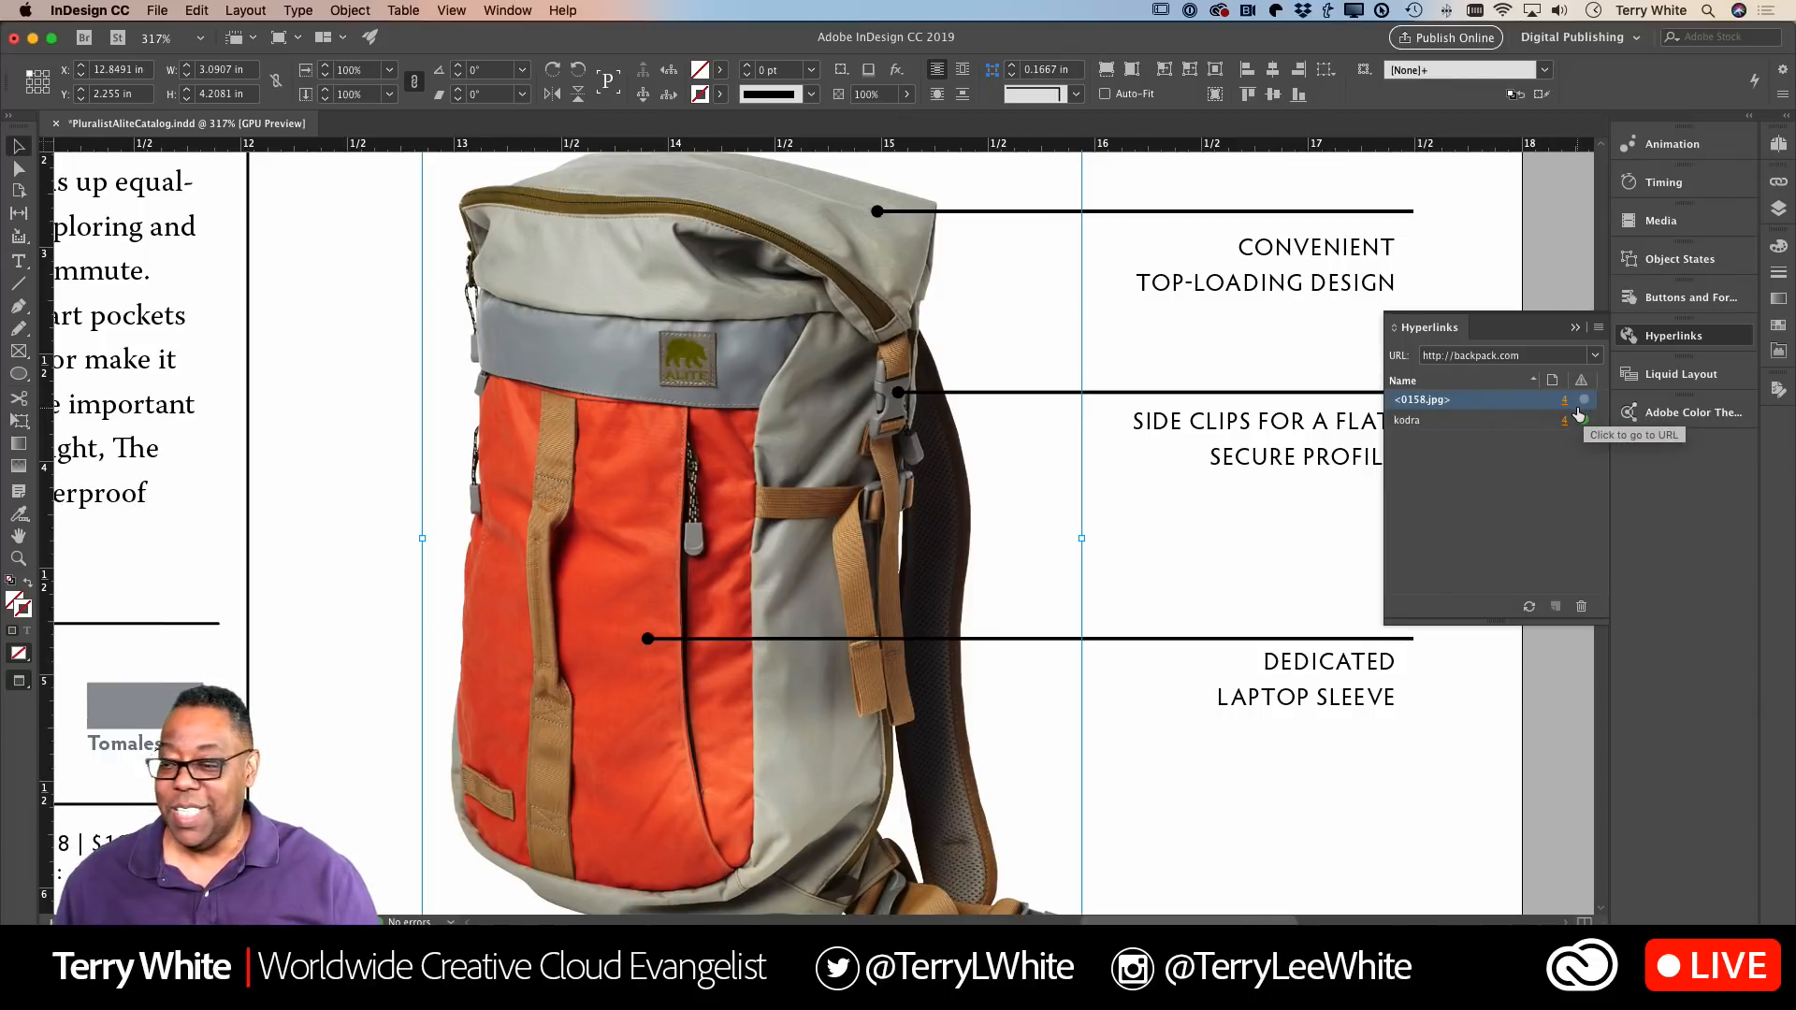
click(1455, 355)
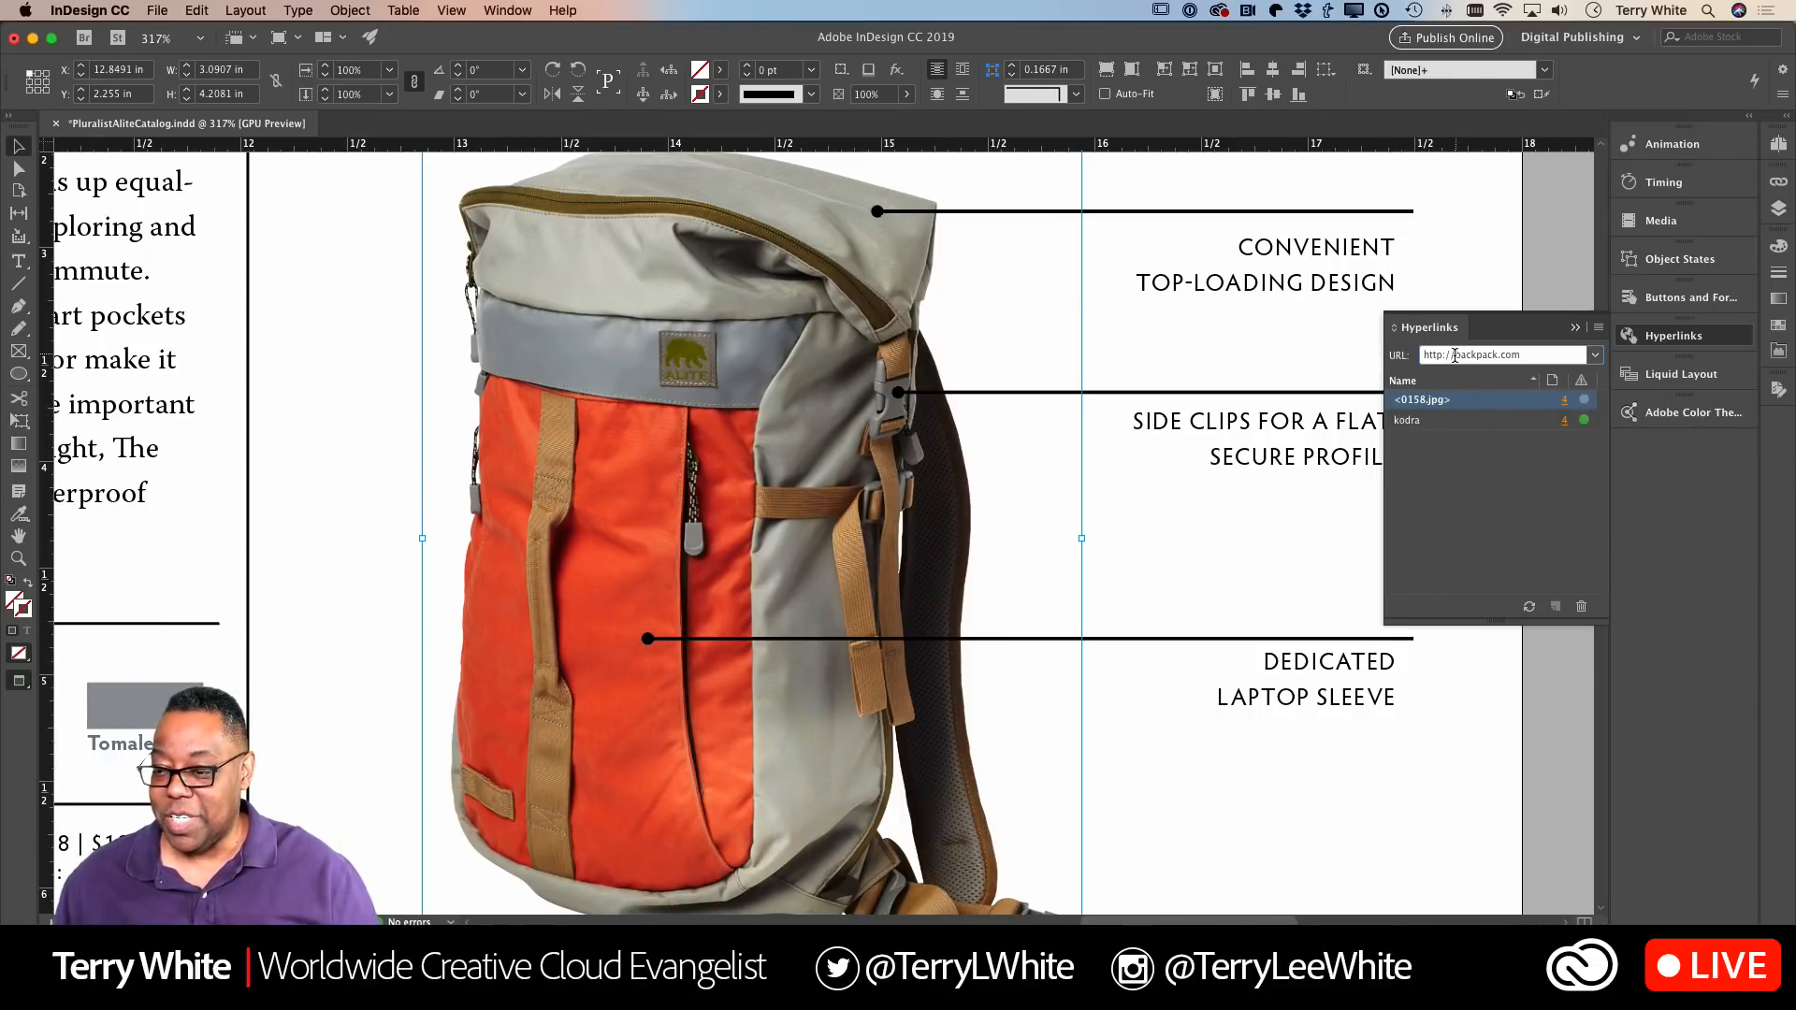
drag(1455, 356, 1562, 362)
text(a)
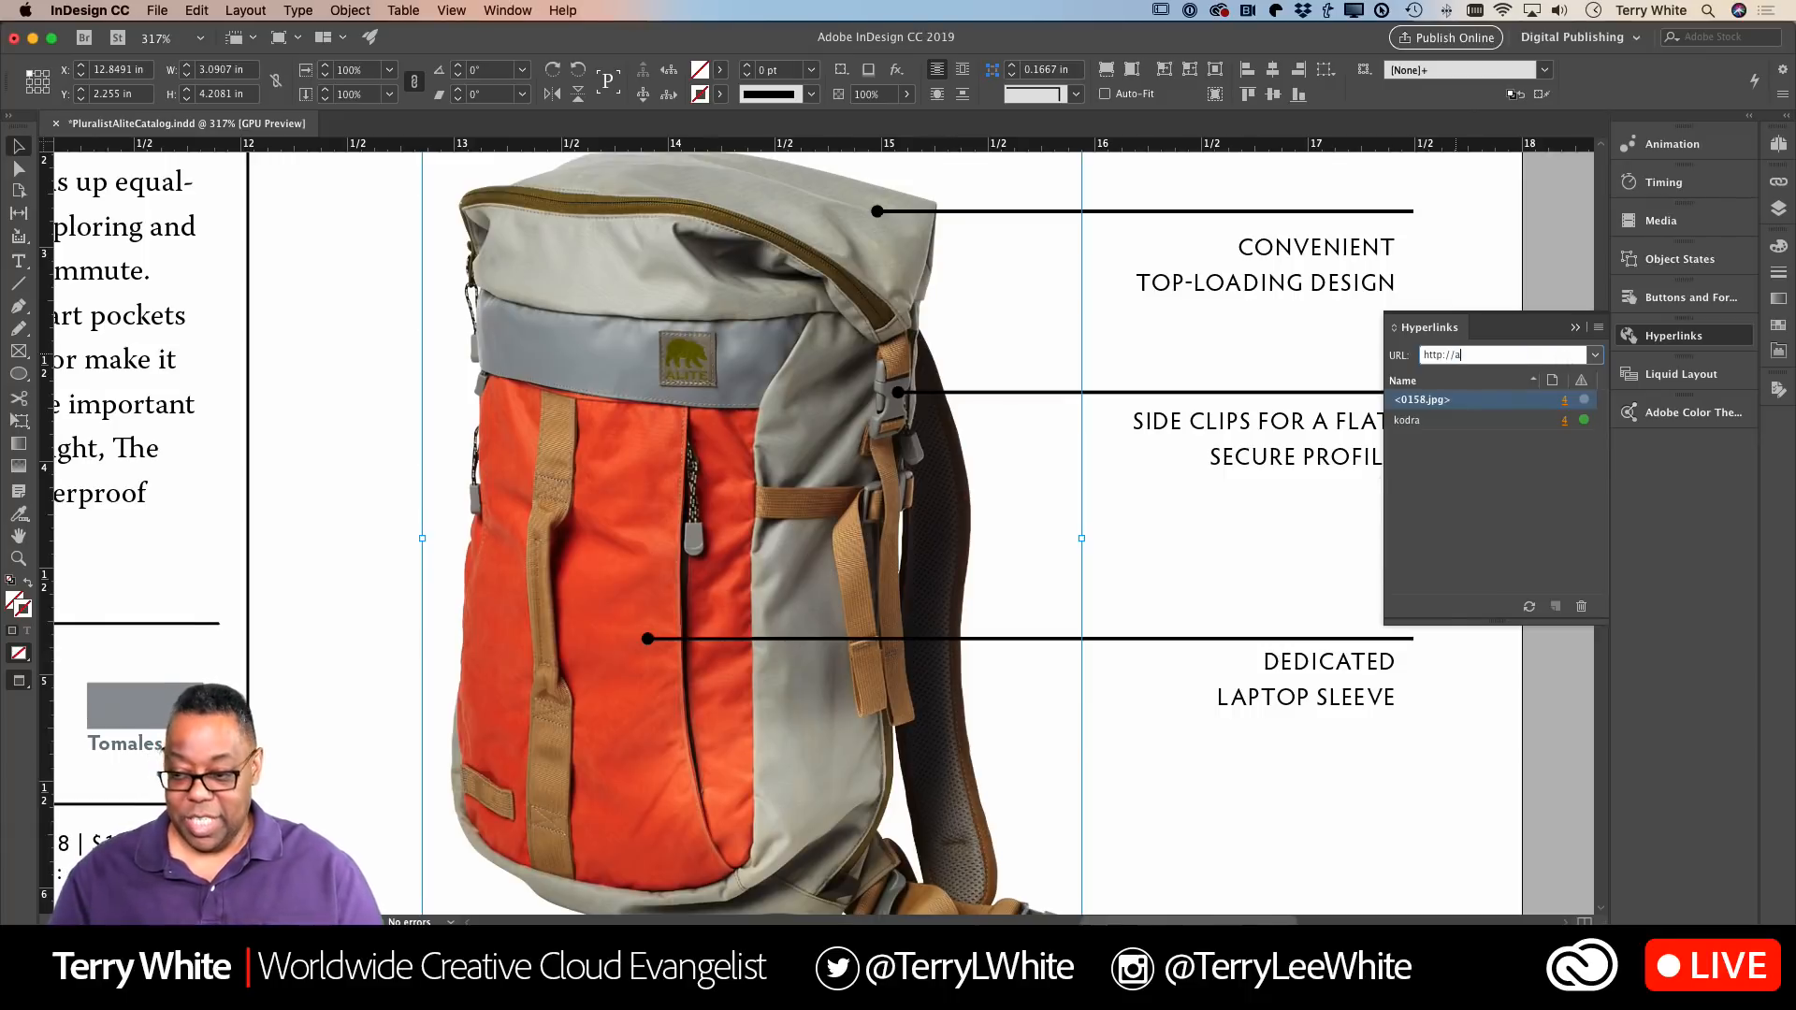
text(dobe.com)
key(Return)
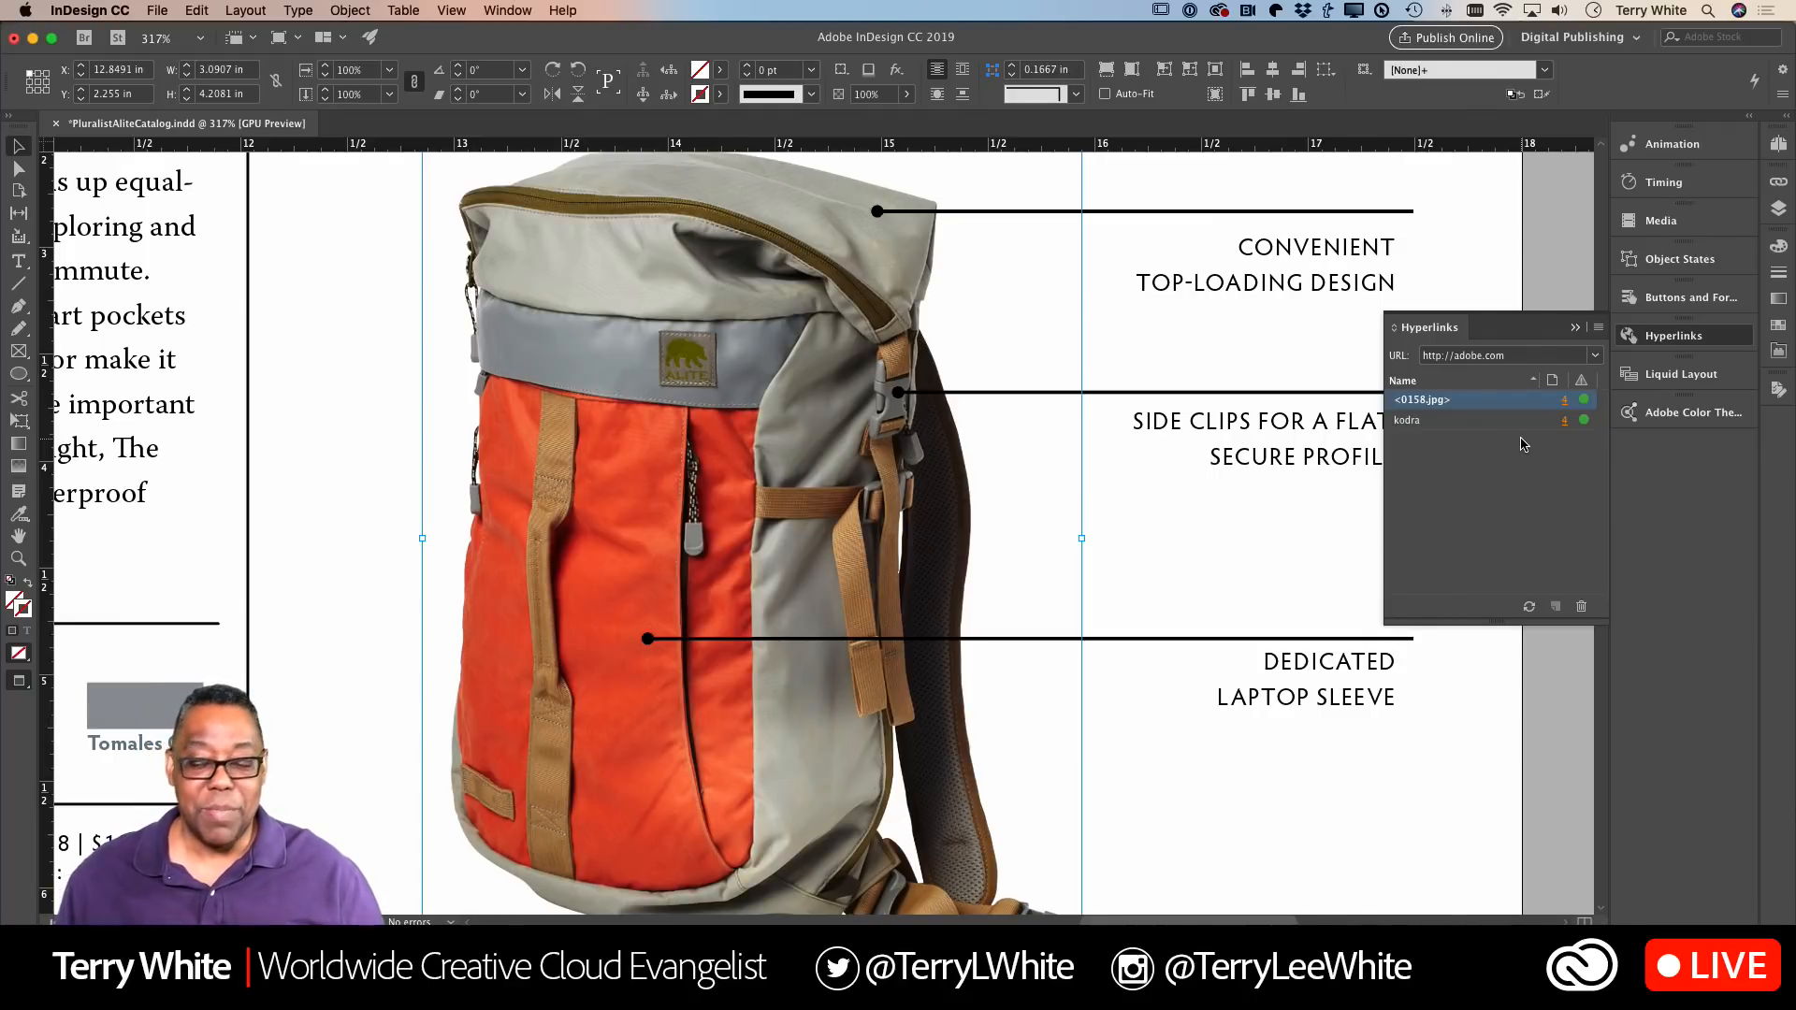
click(1575, 329)
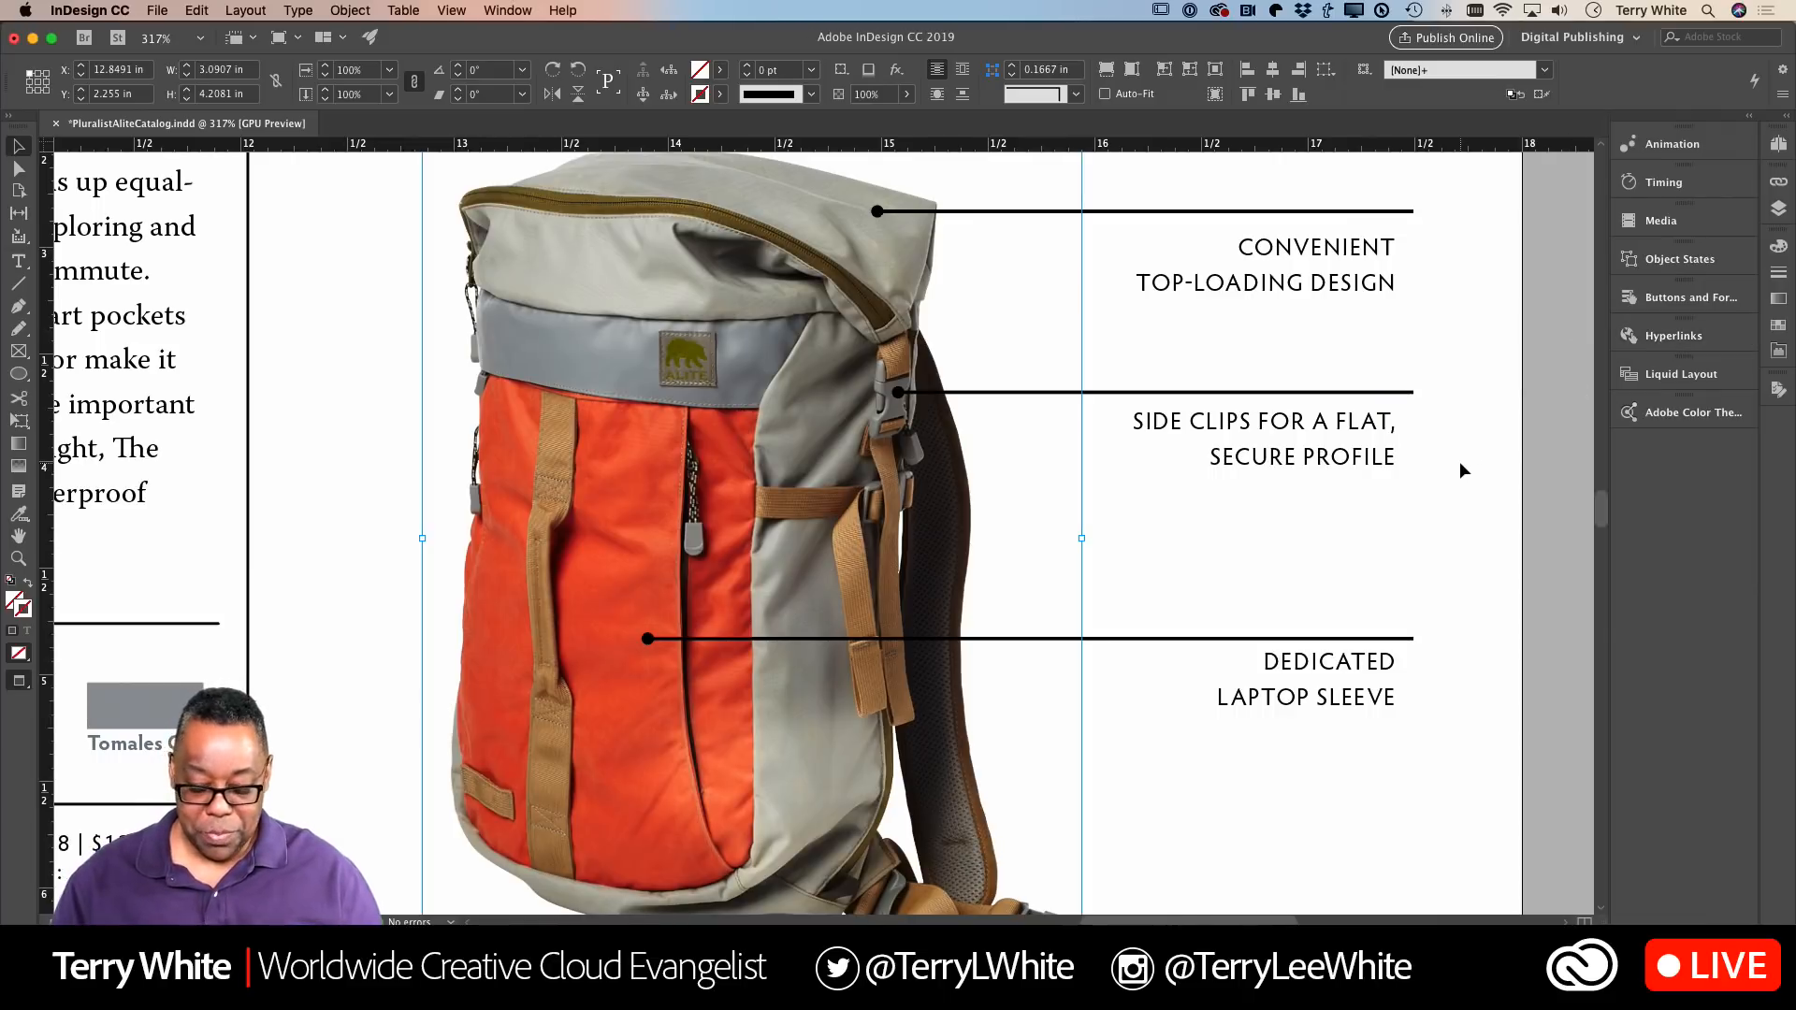
Step: Go to the Mantis Chair spread and copy the web address printed above the product heading
key(super+0)
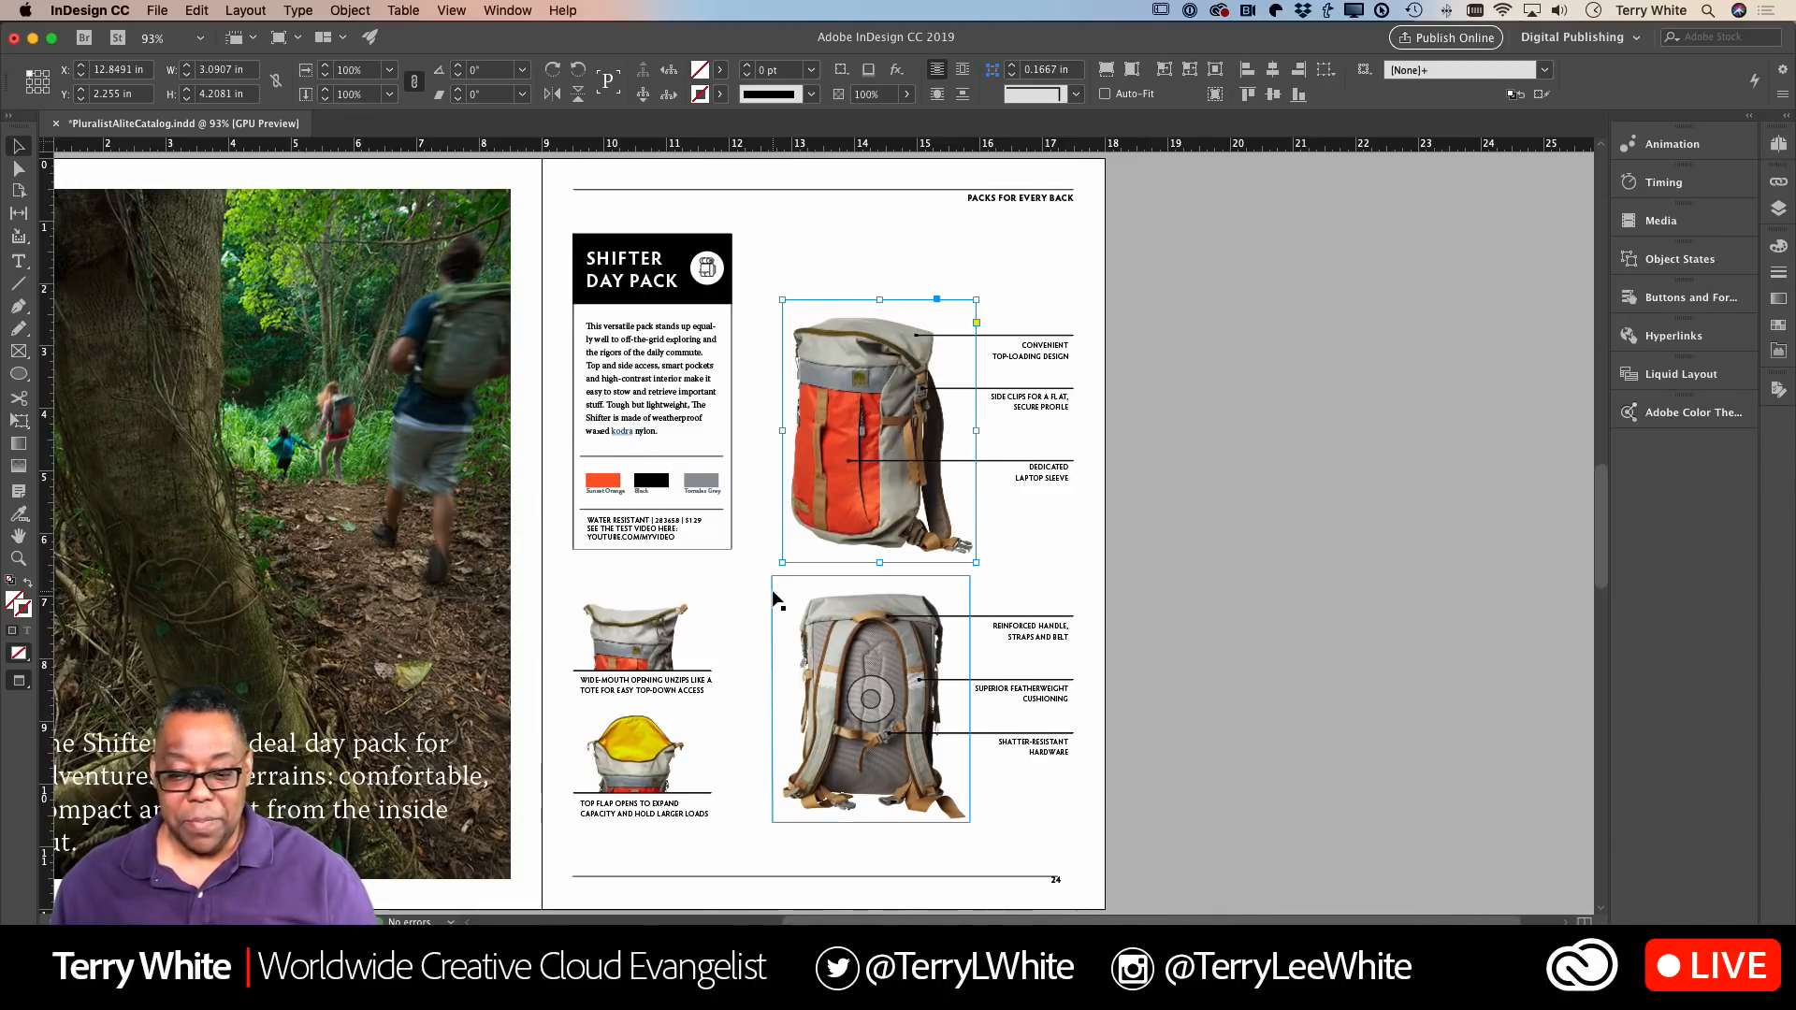
scroll(773, 599, down, 2)
scroll(772, 599, down, 10)
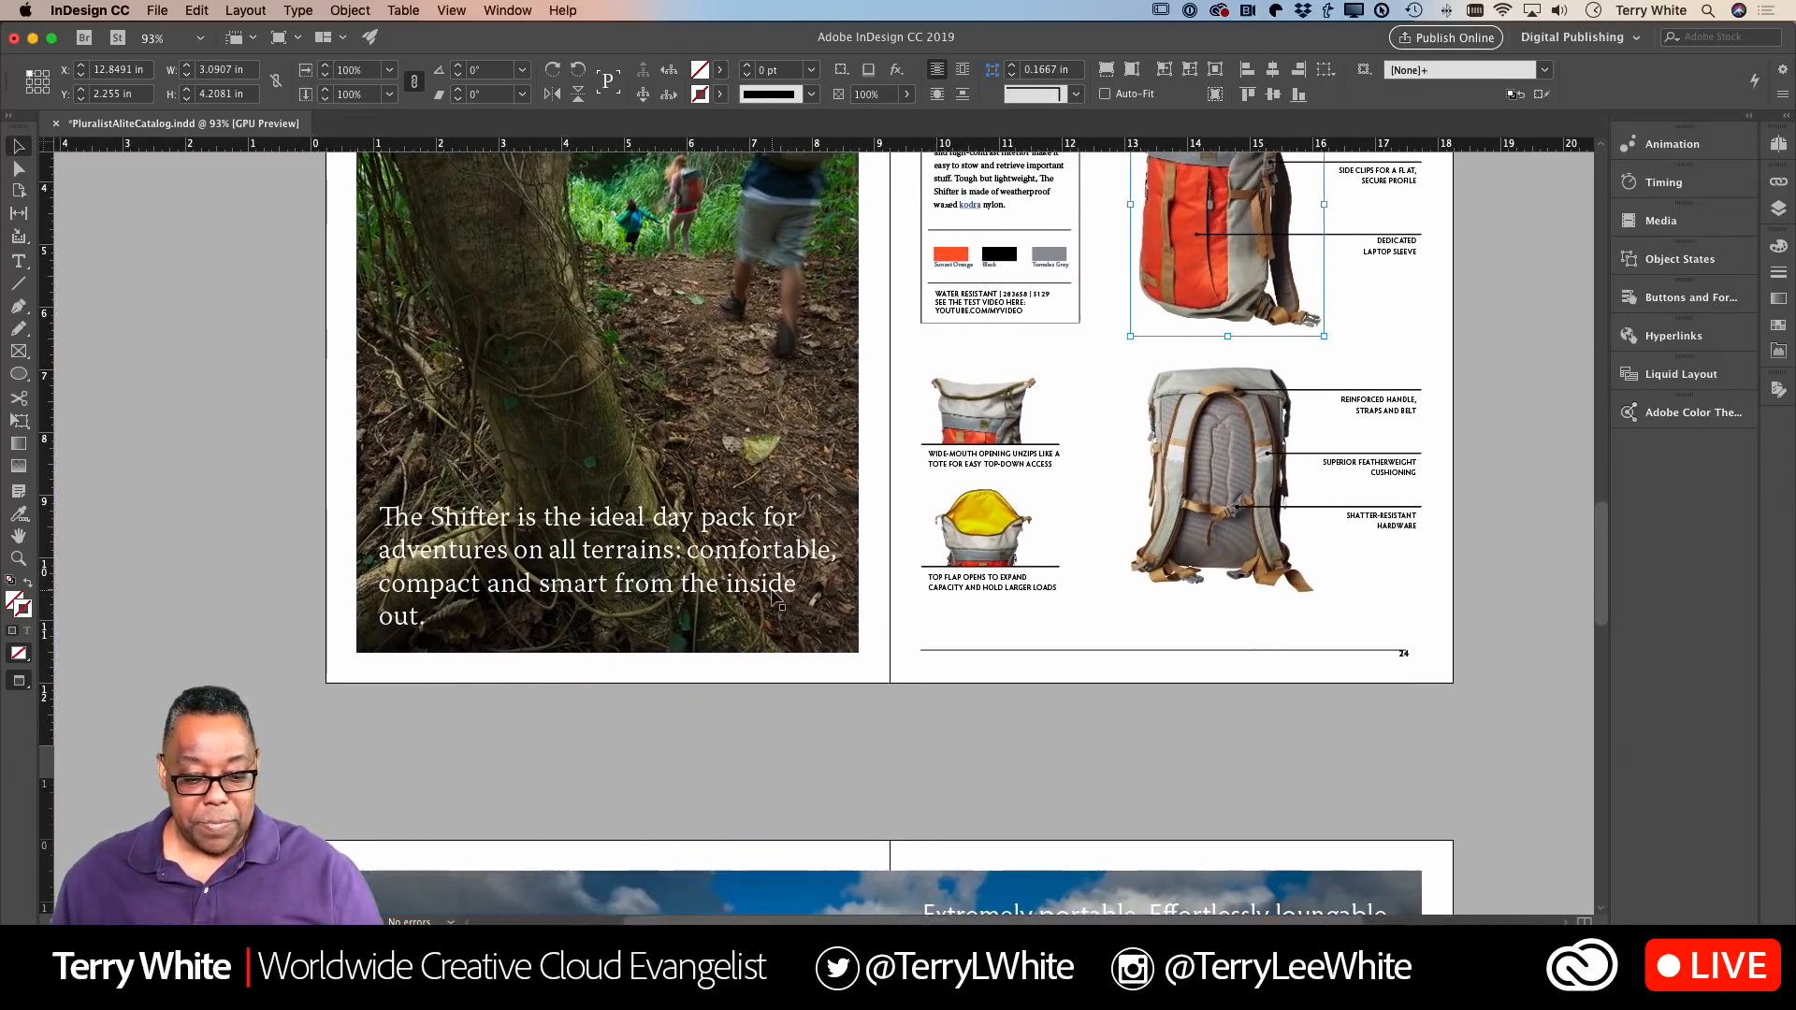
scroll(773, 599, down, 5)
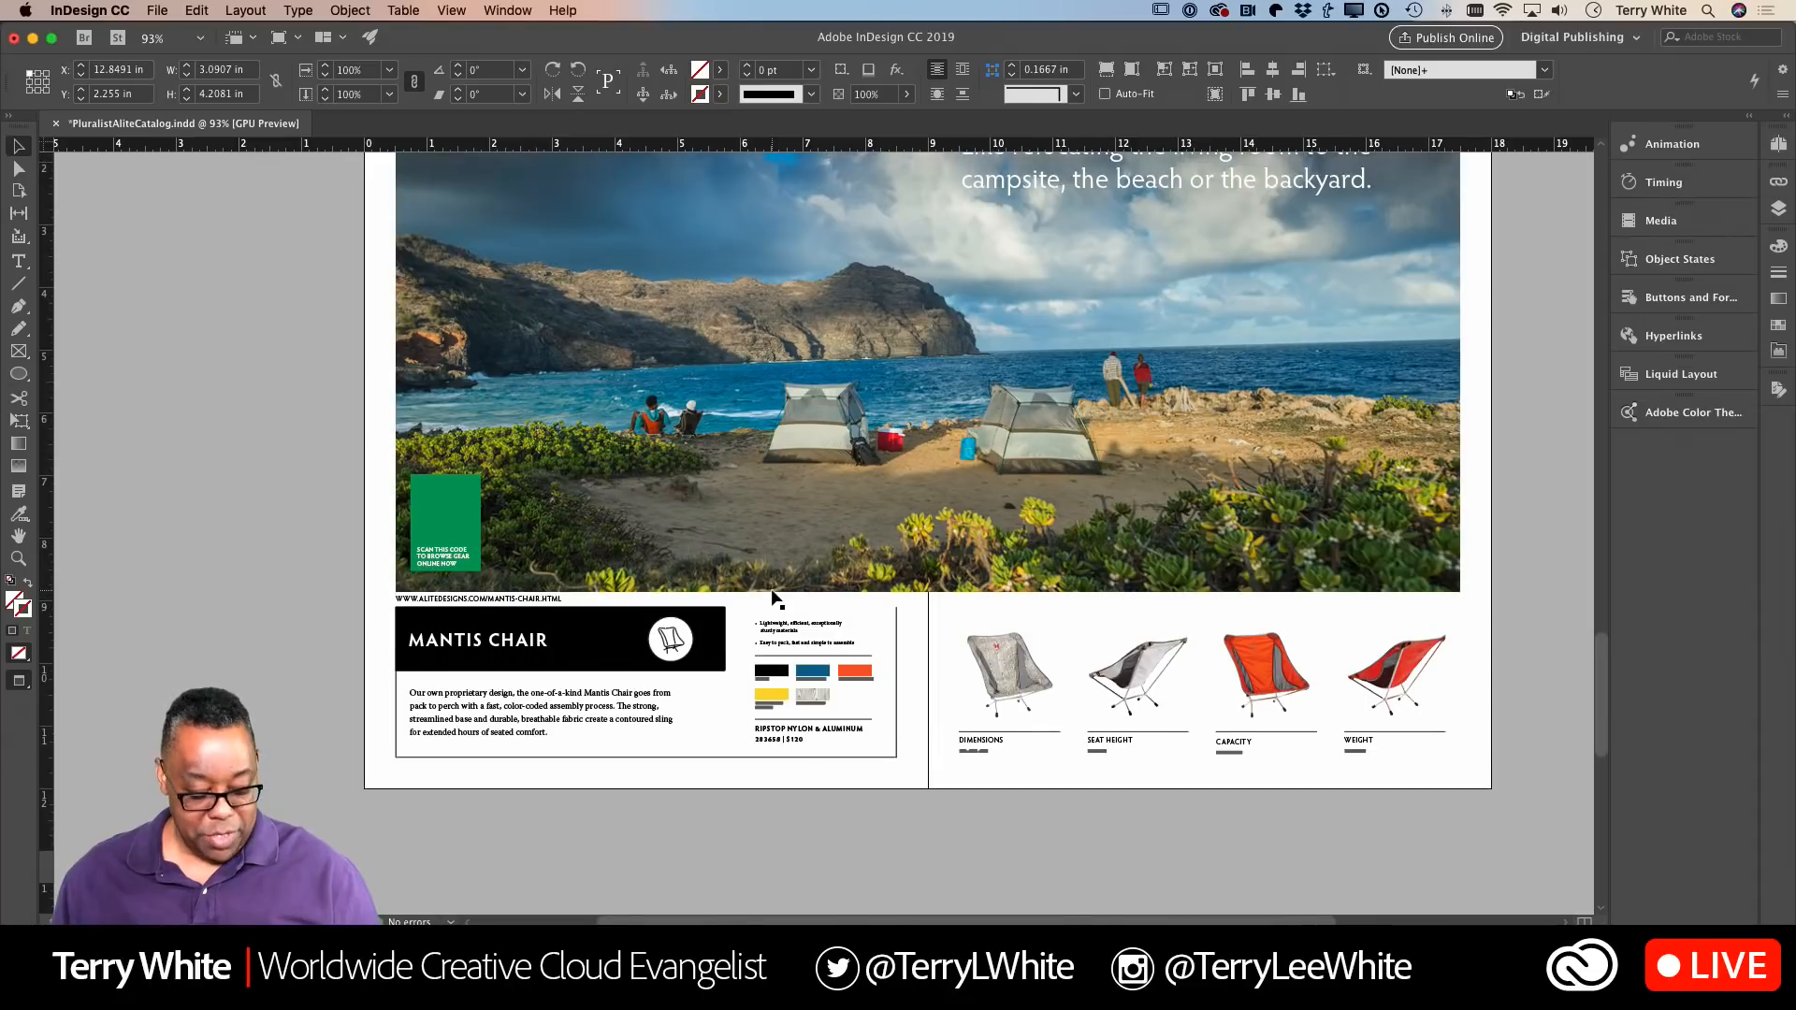
key(z)
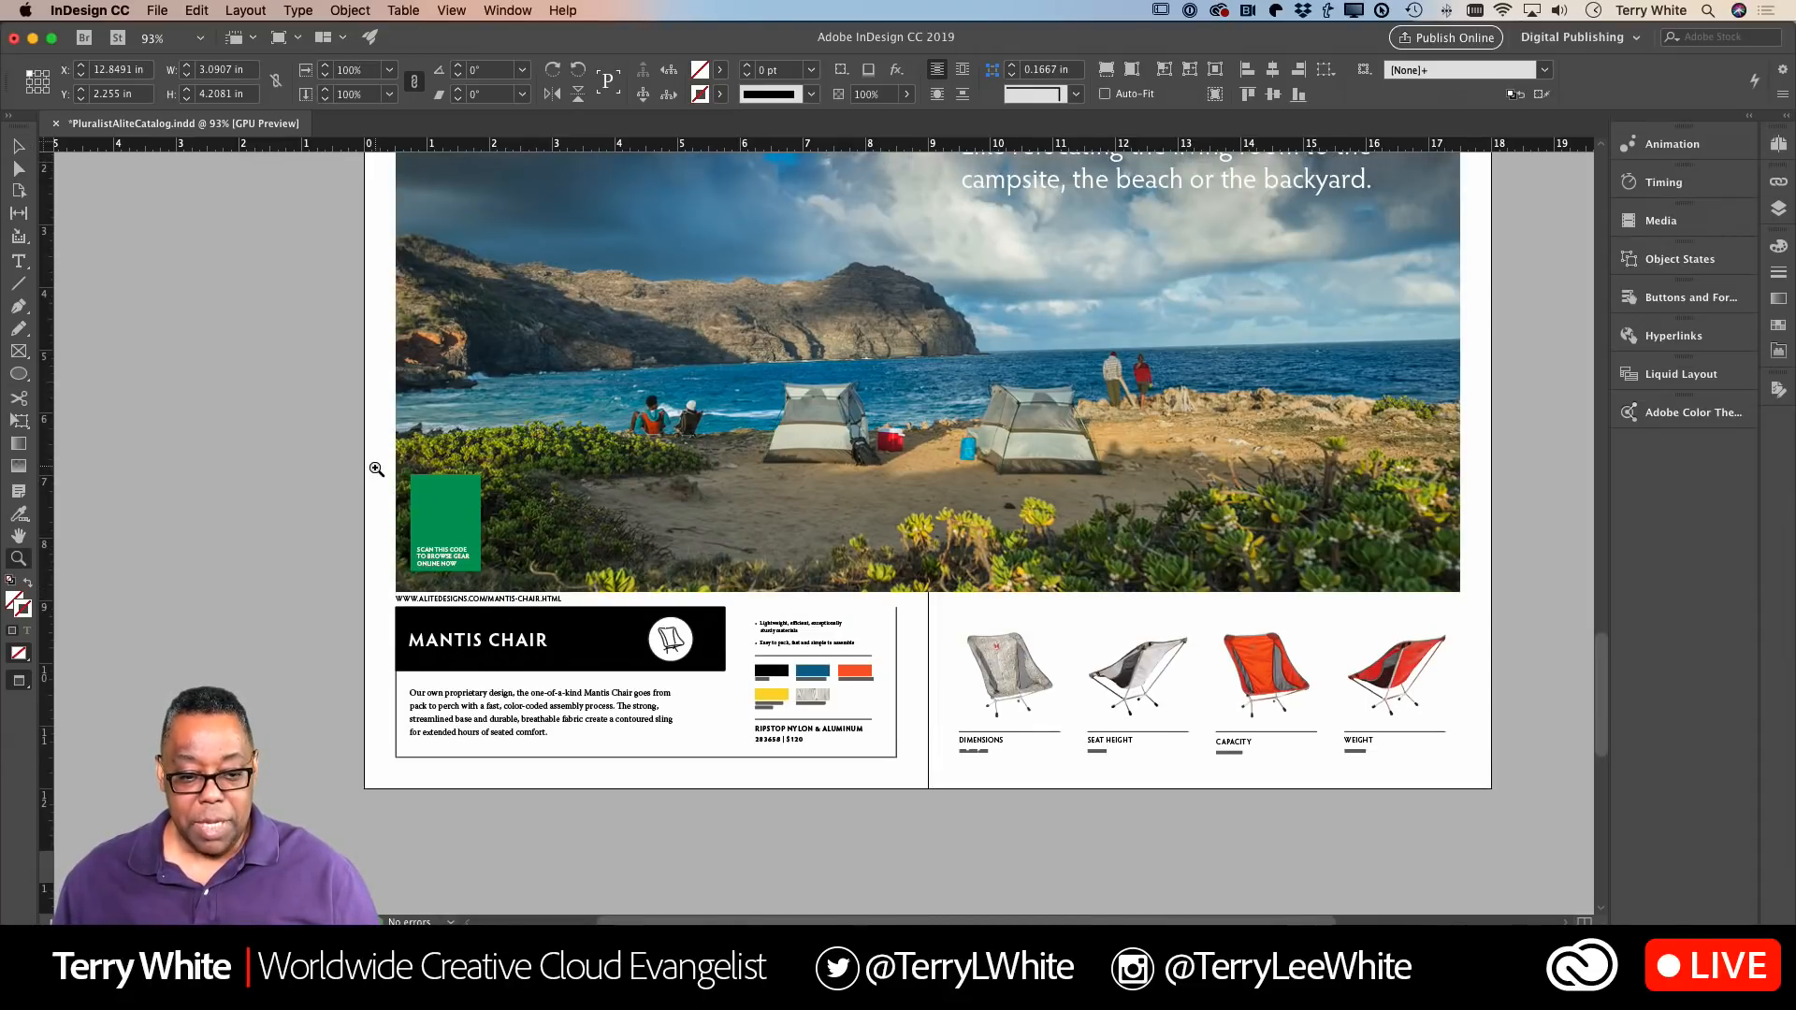
drag(377, 471, 572, 638)
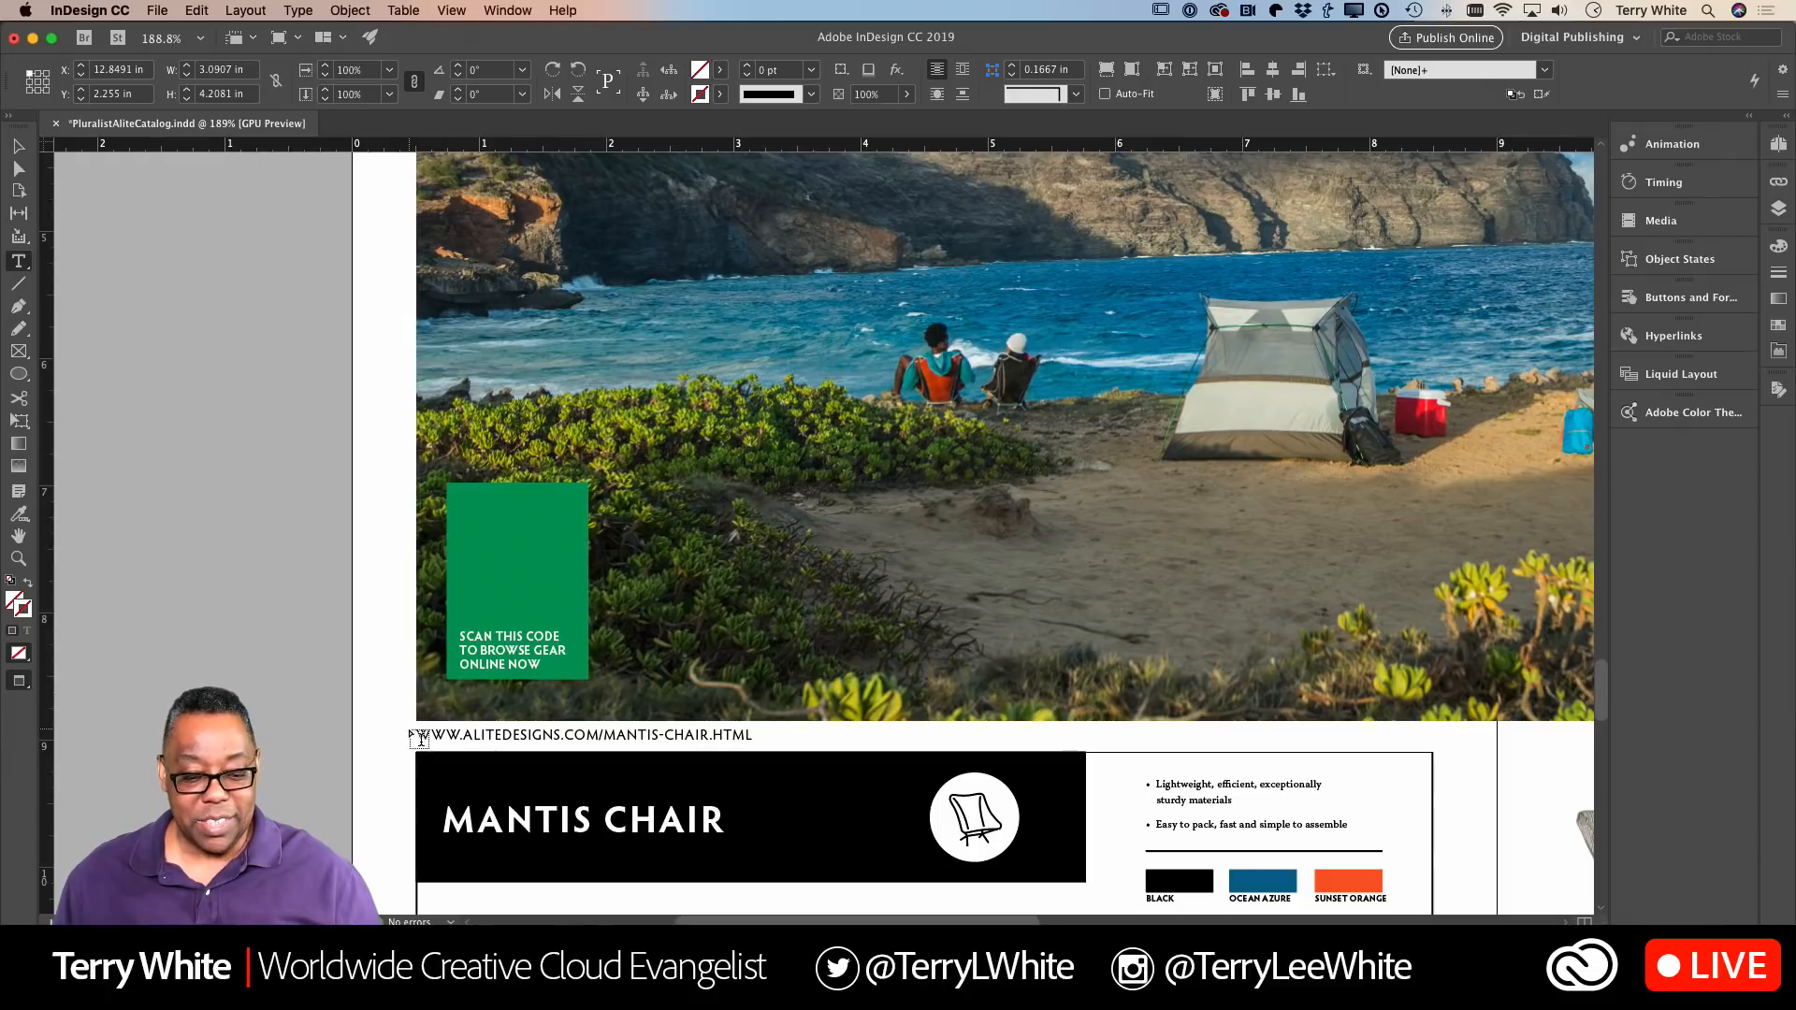
drag(418, 735, 790, 736)
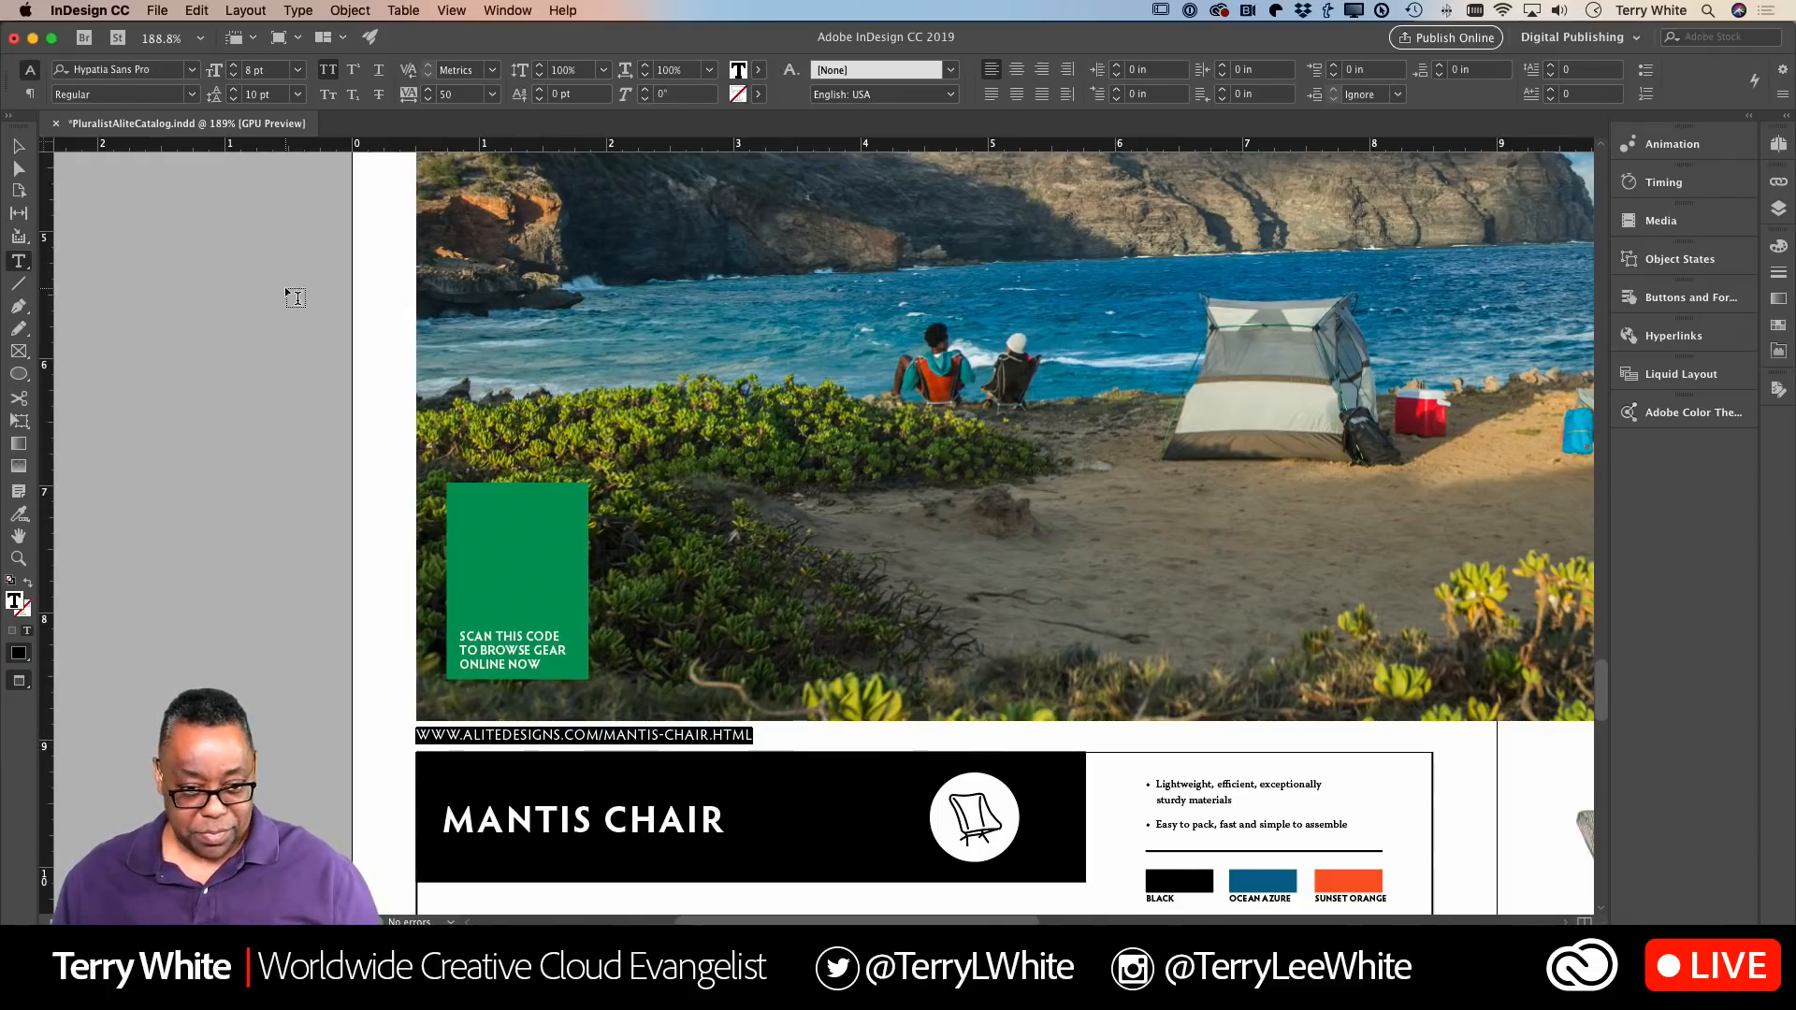
click(17, 145)
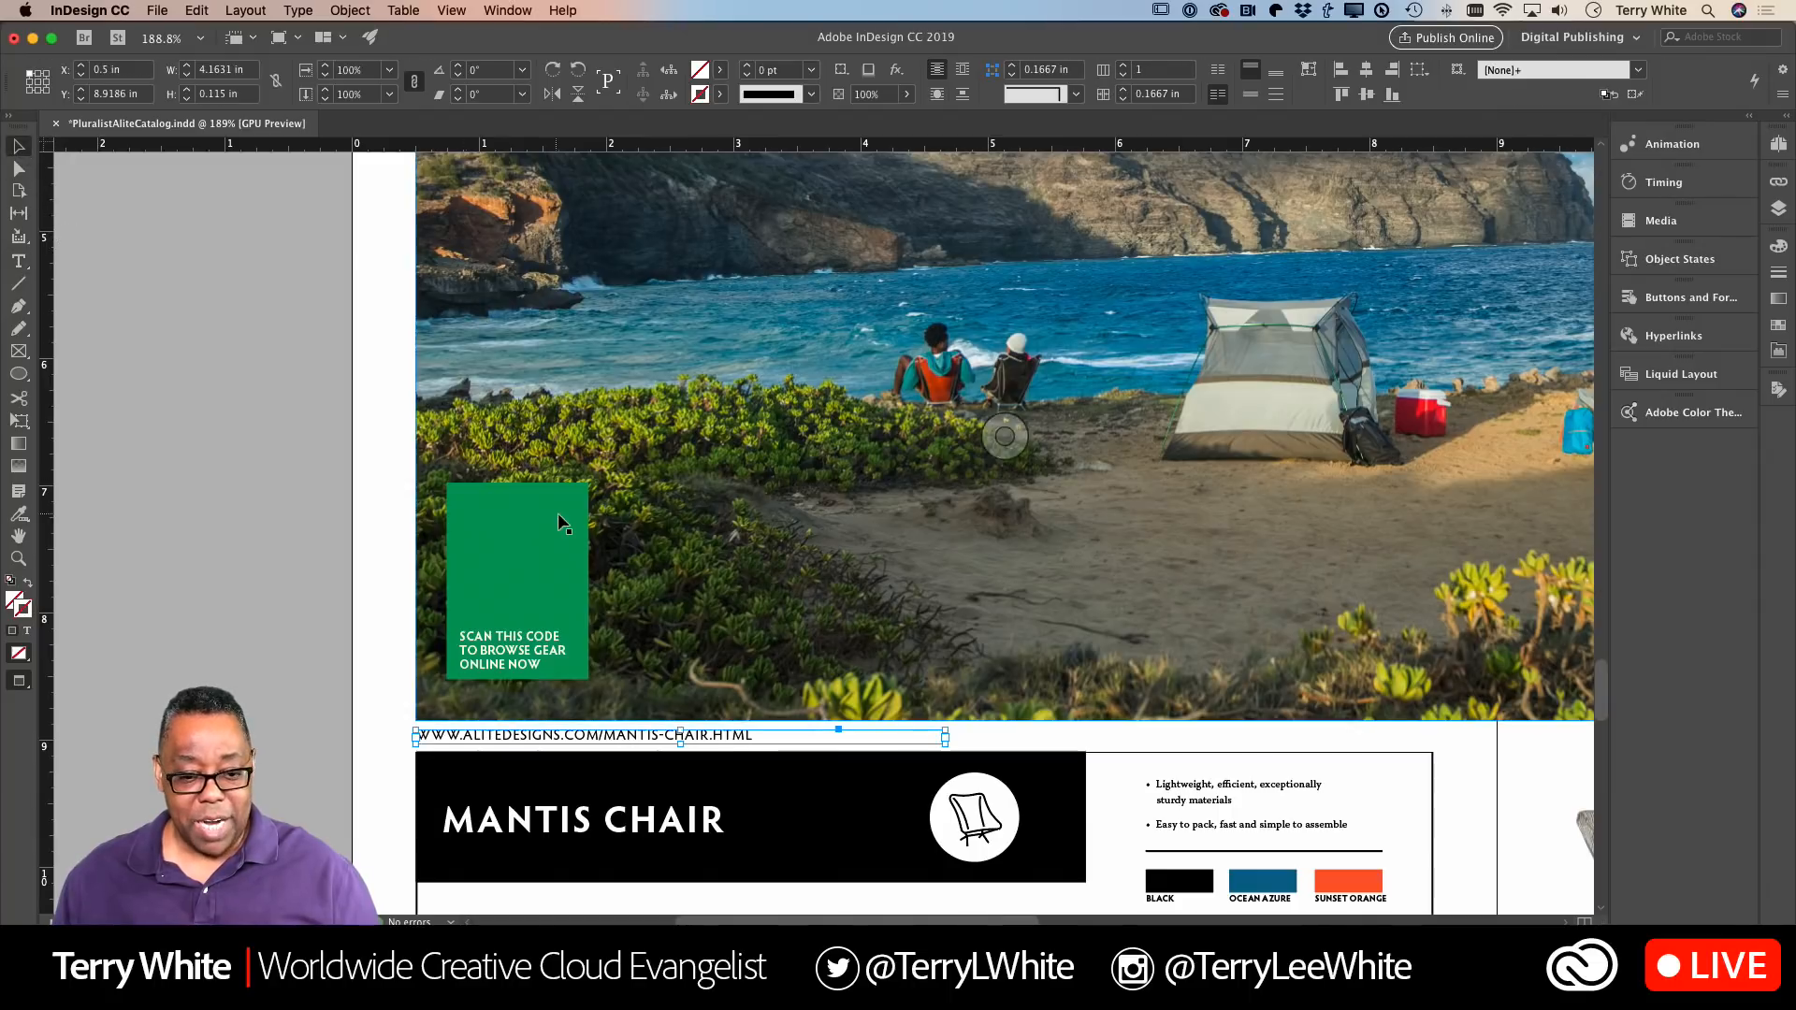
click(529, 546)
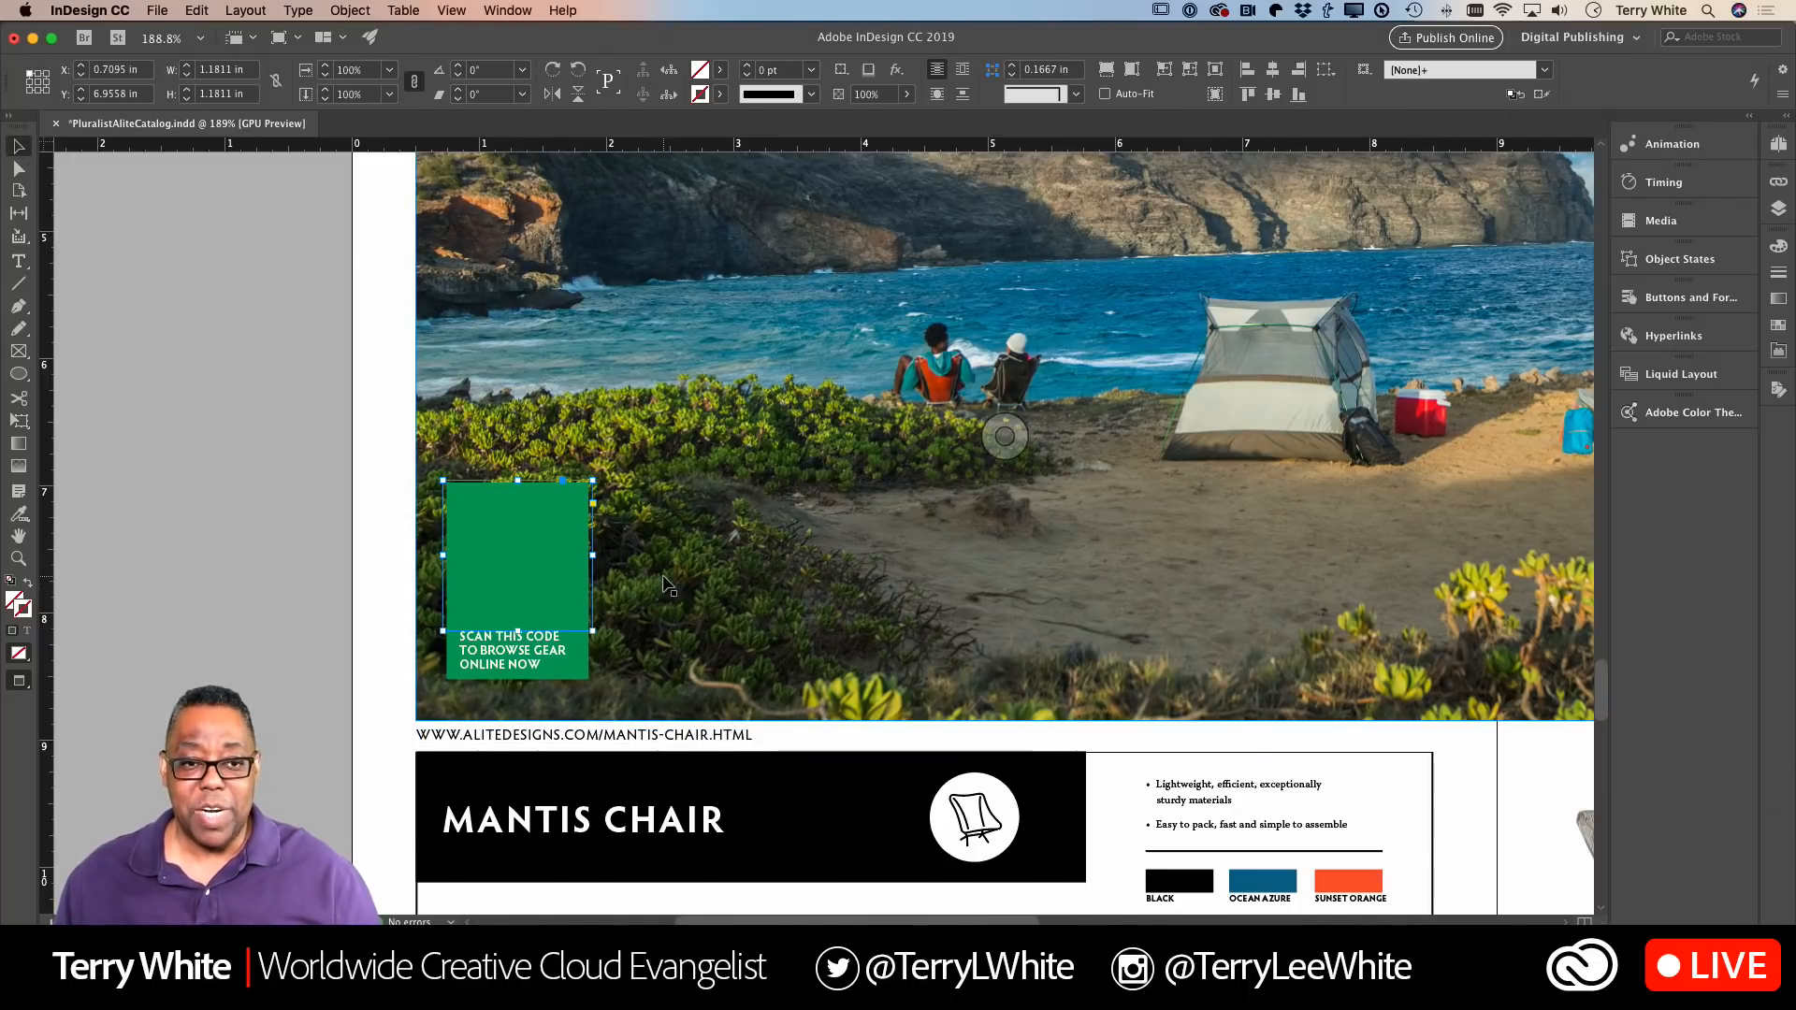
click(348, 10)
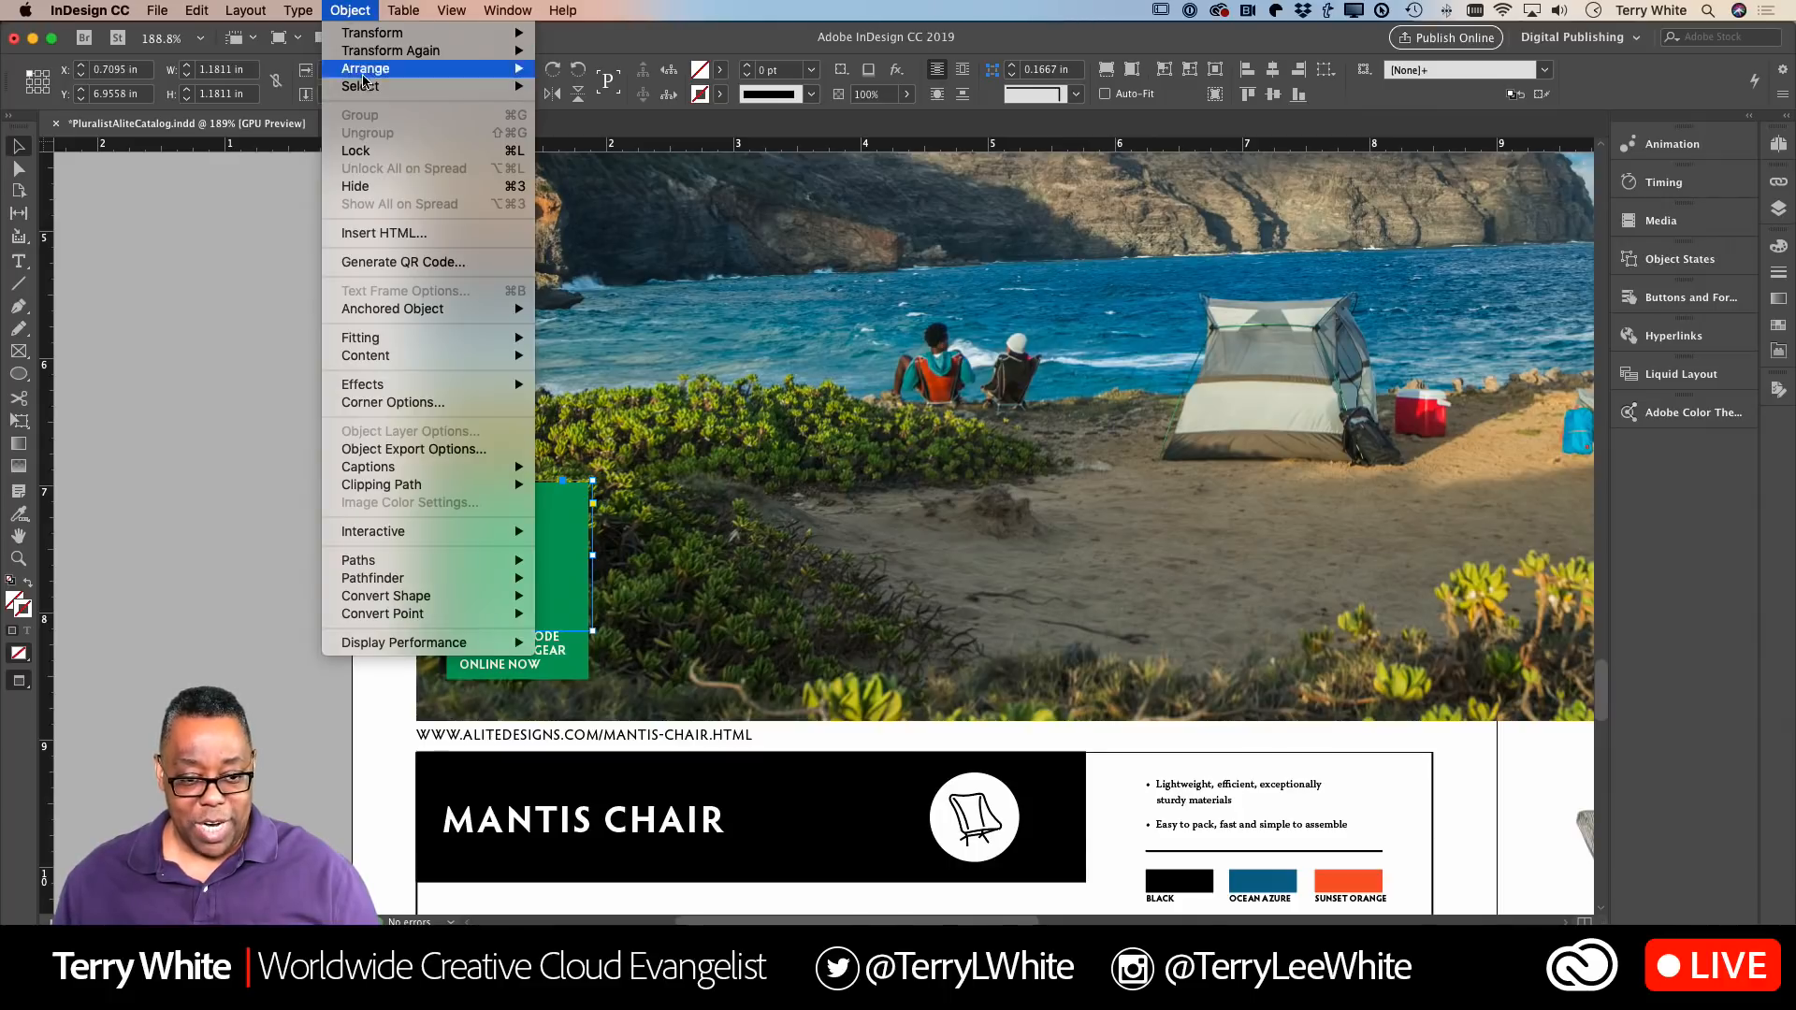
click(436, 266)
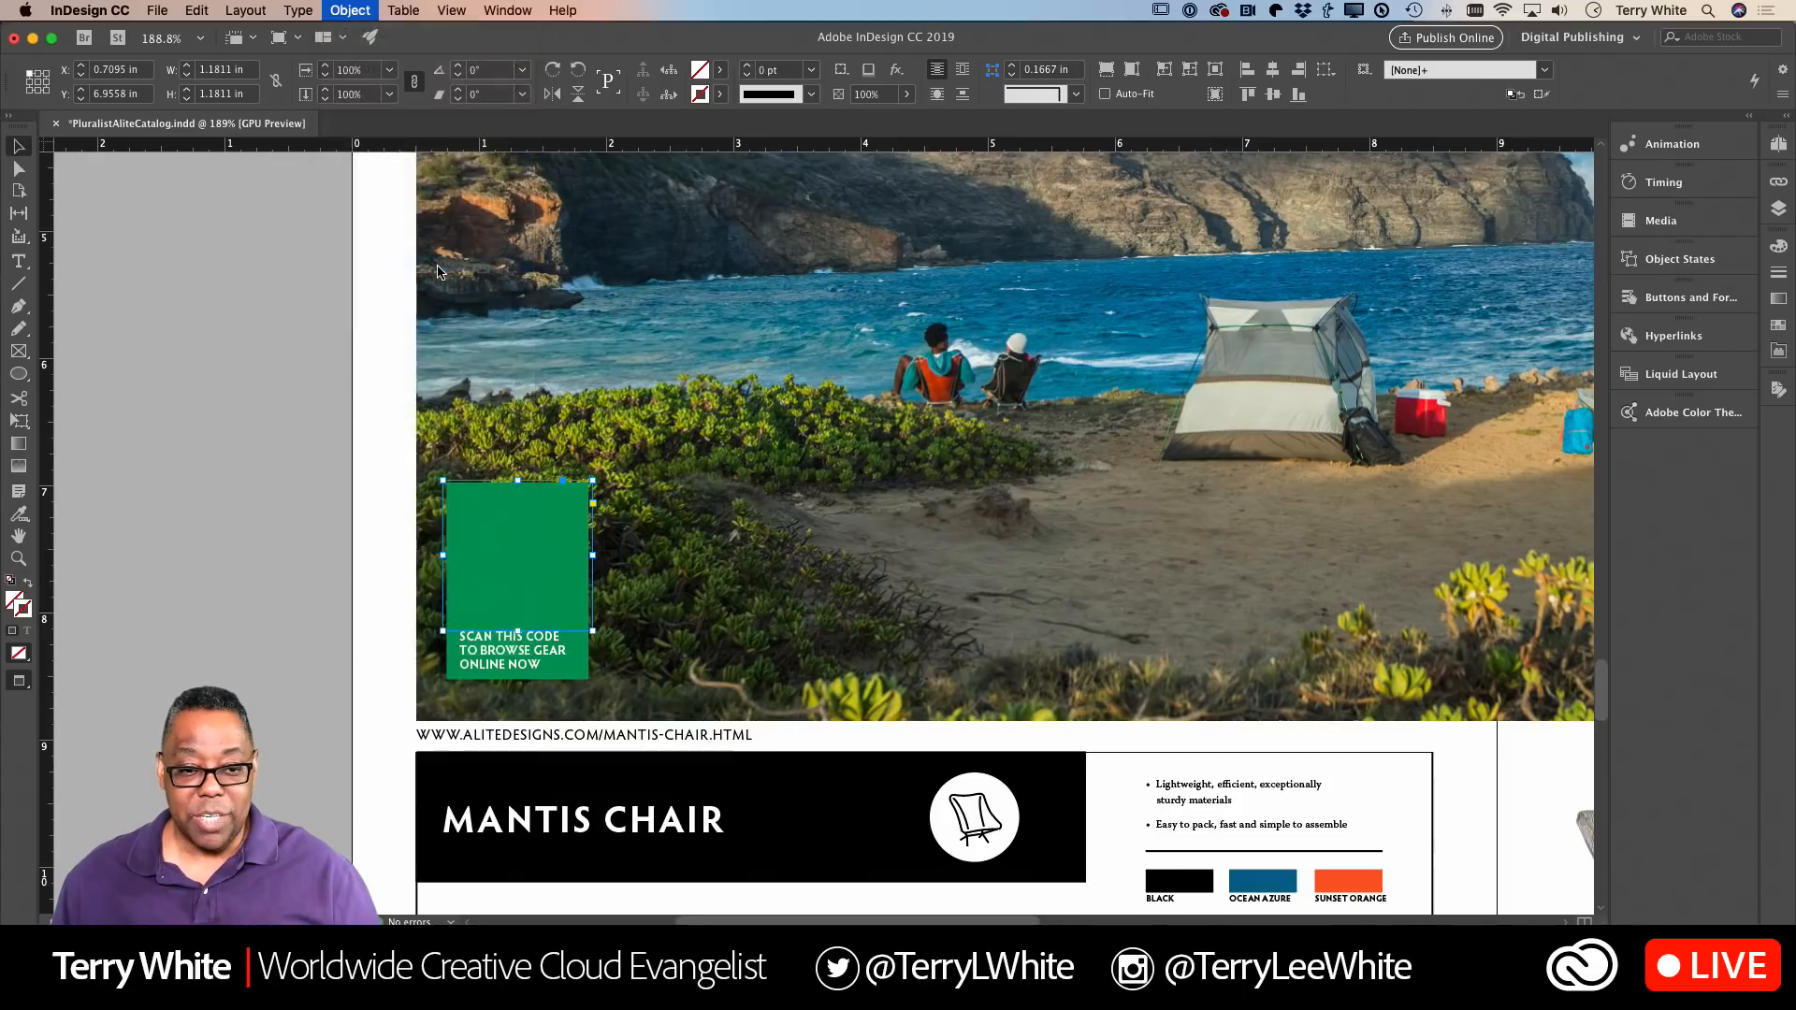
click(952, 405)
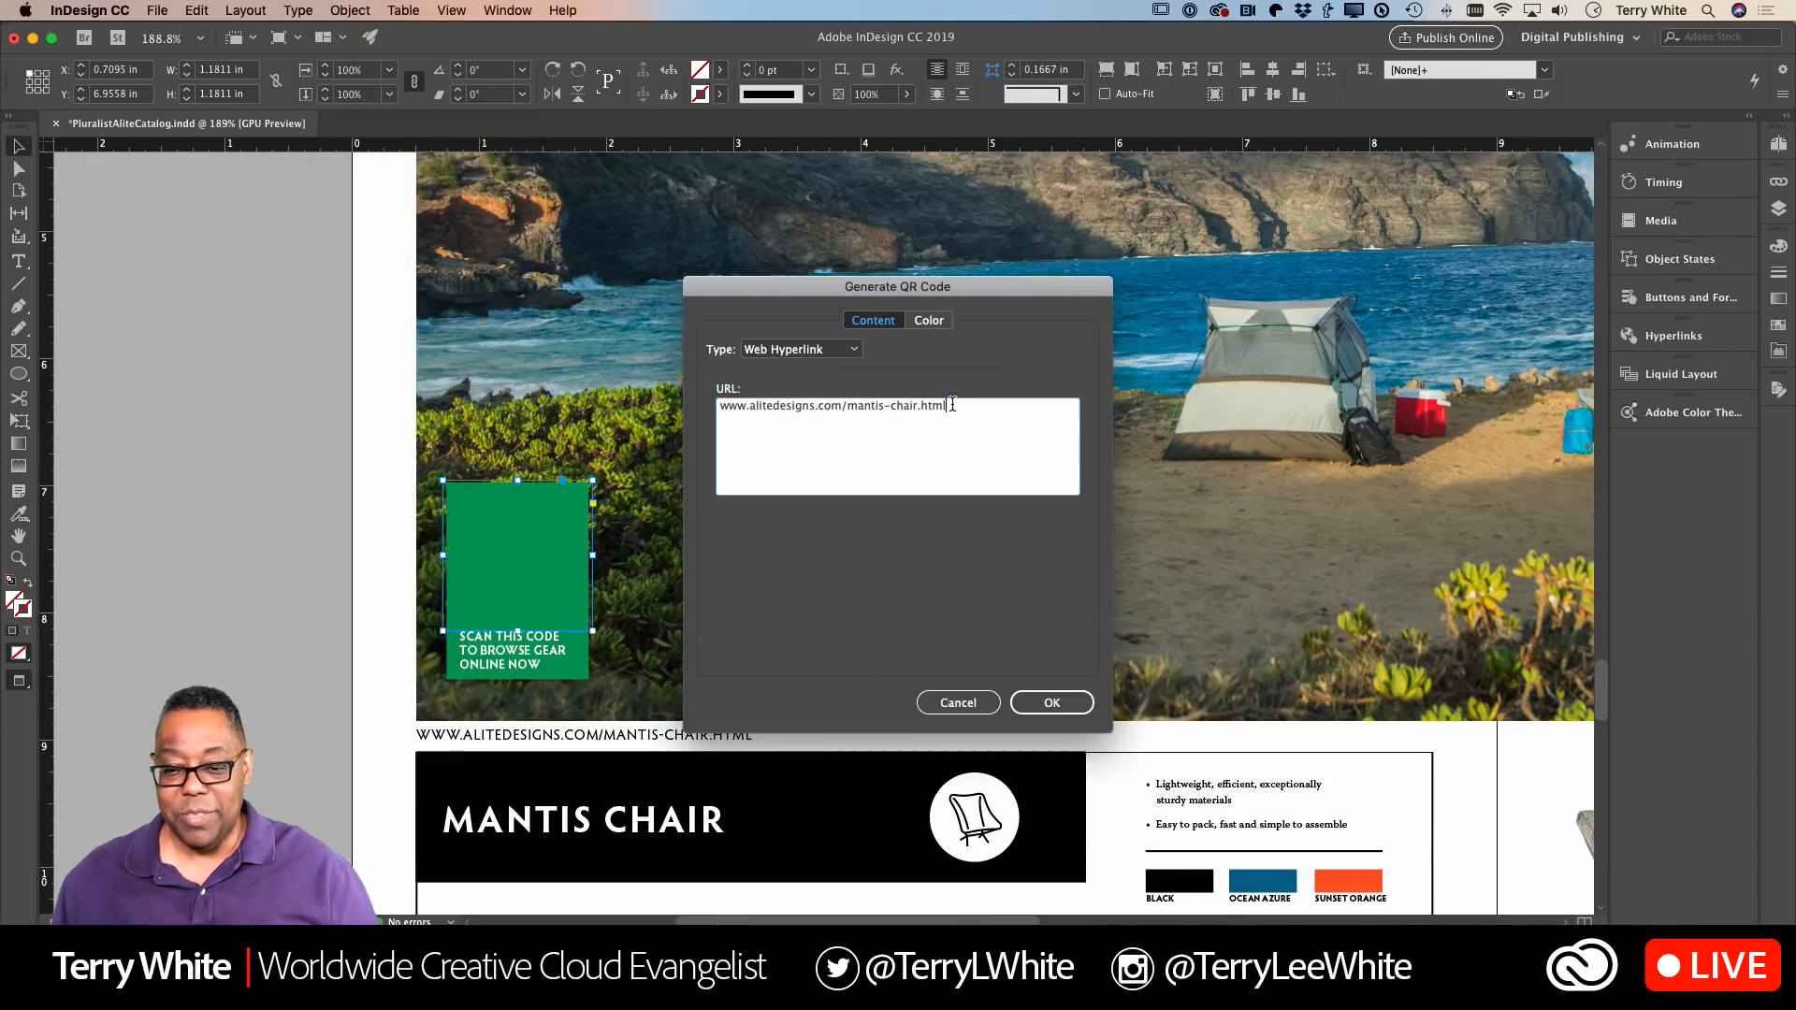
key(super+a)
text(www.alitedesigns.com/mantis-chair.html)
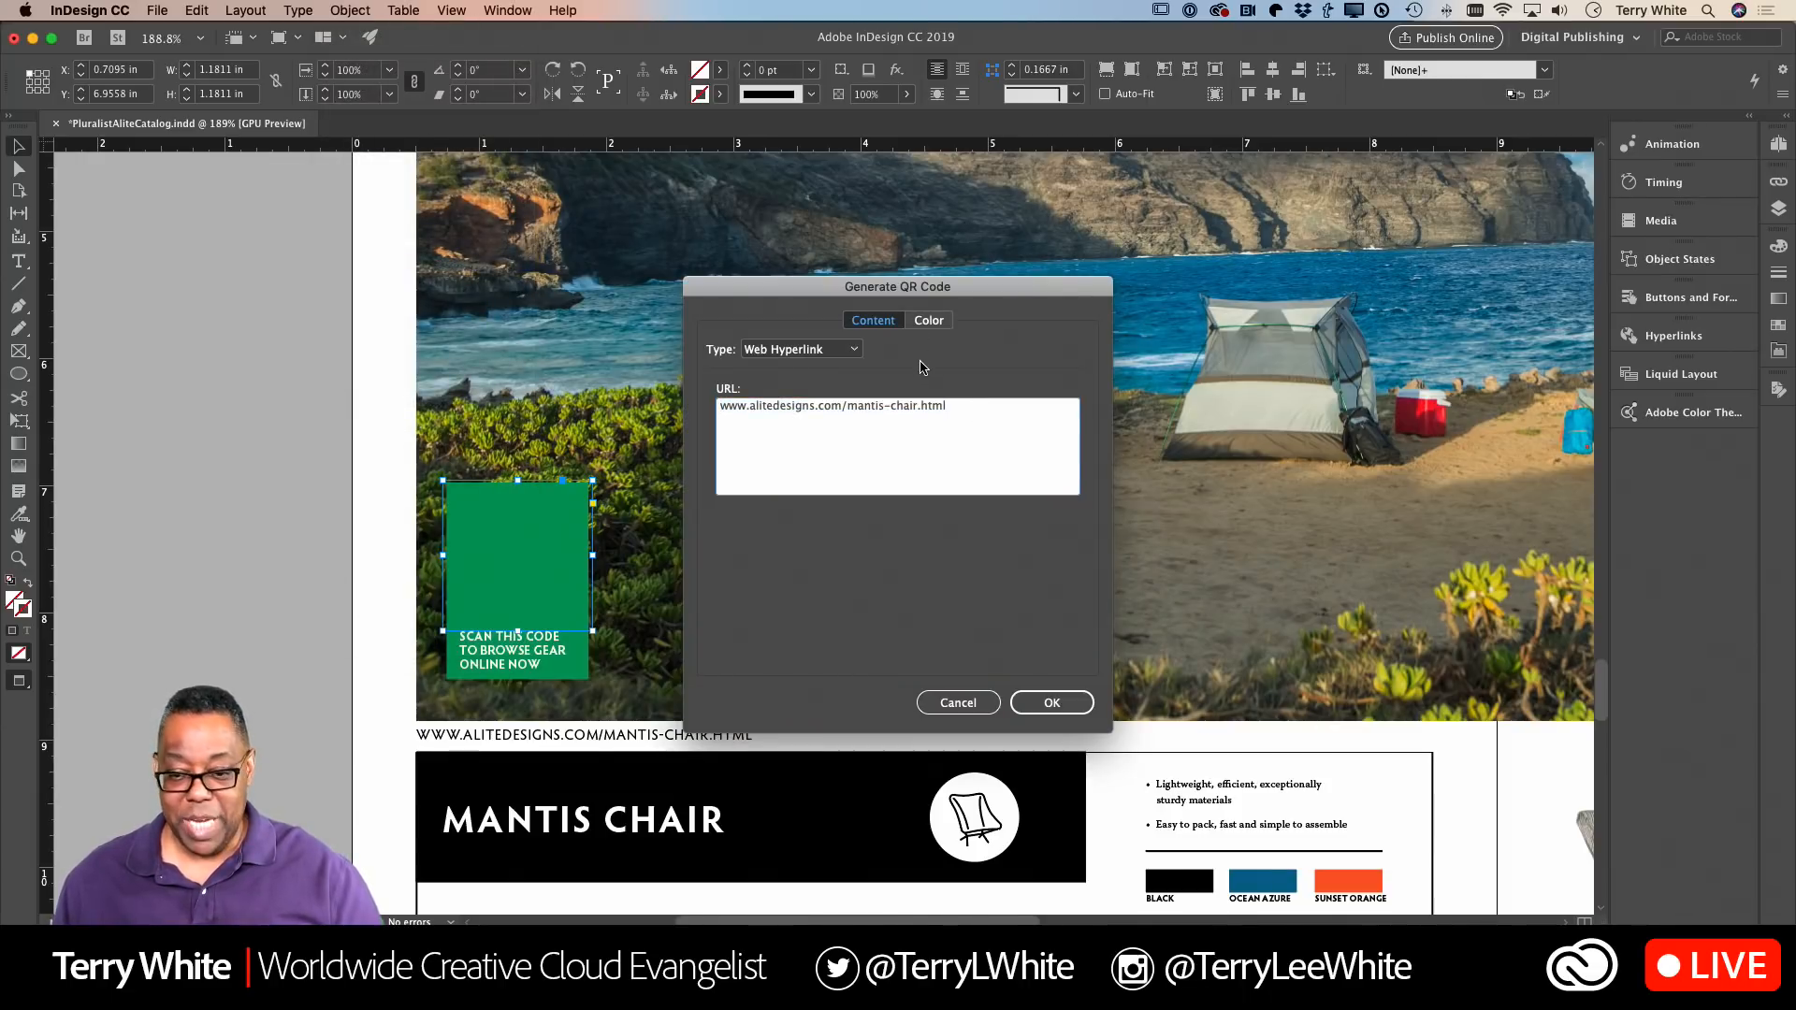
Step: Try the Plain Text content type for the QR code and return to Web Hyperlink
click(797, 348)
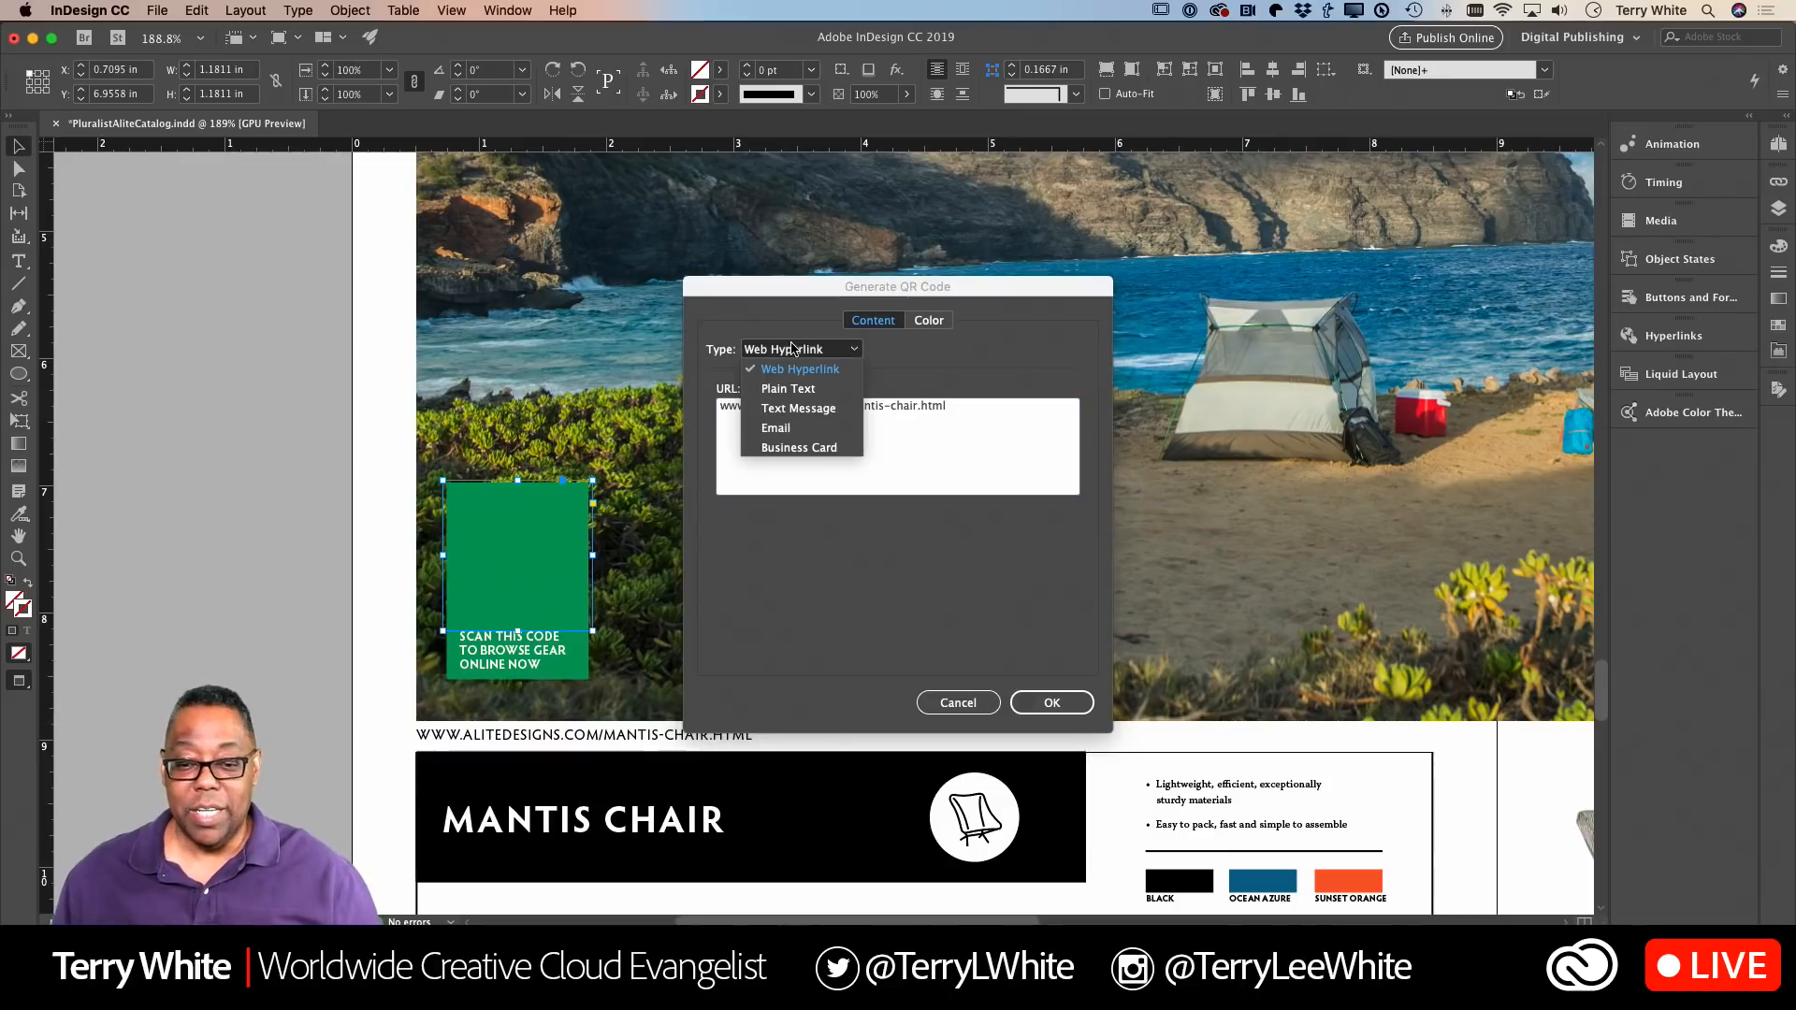
click(812, 391)
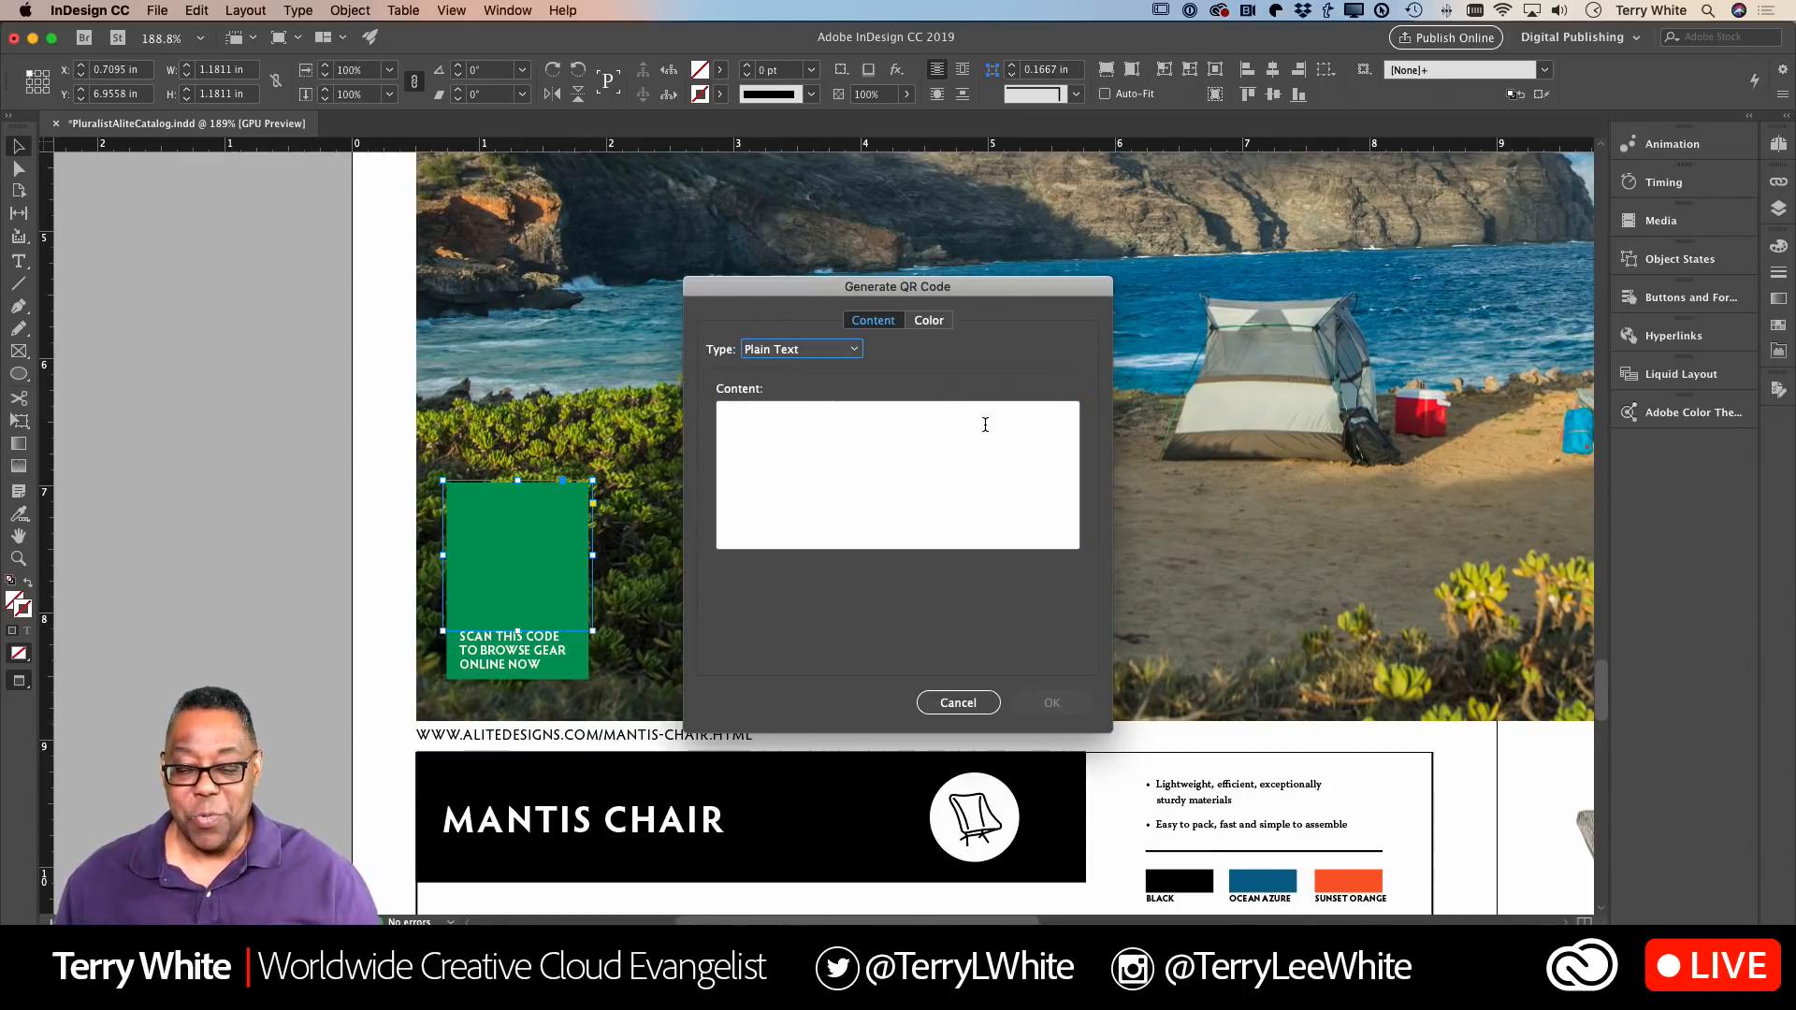
click(816, 352)
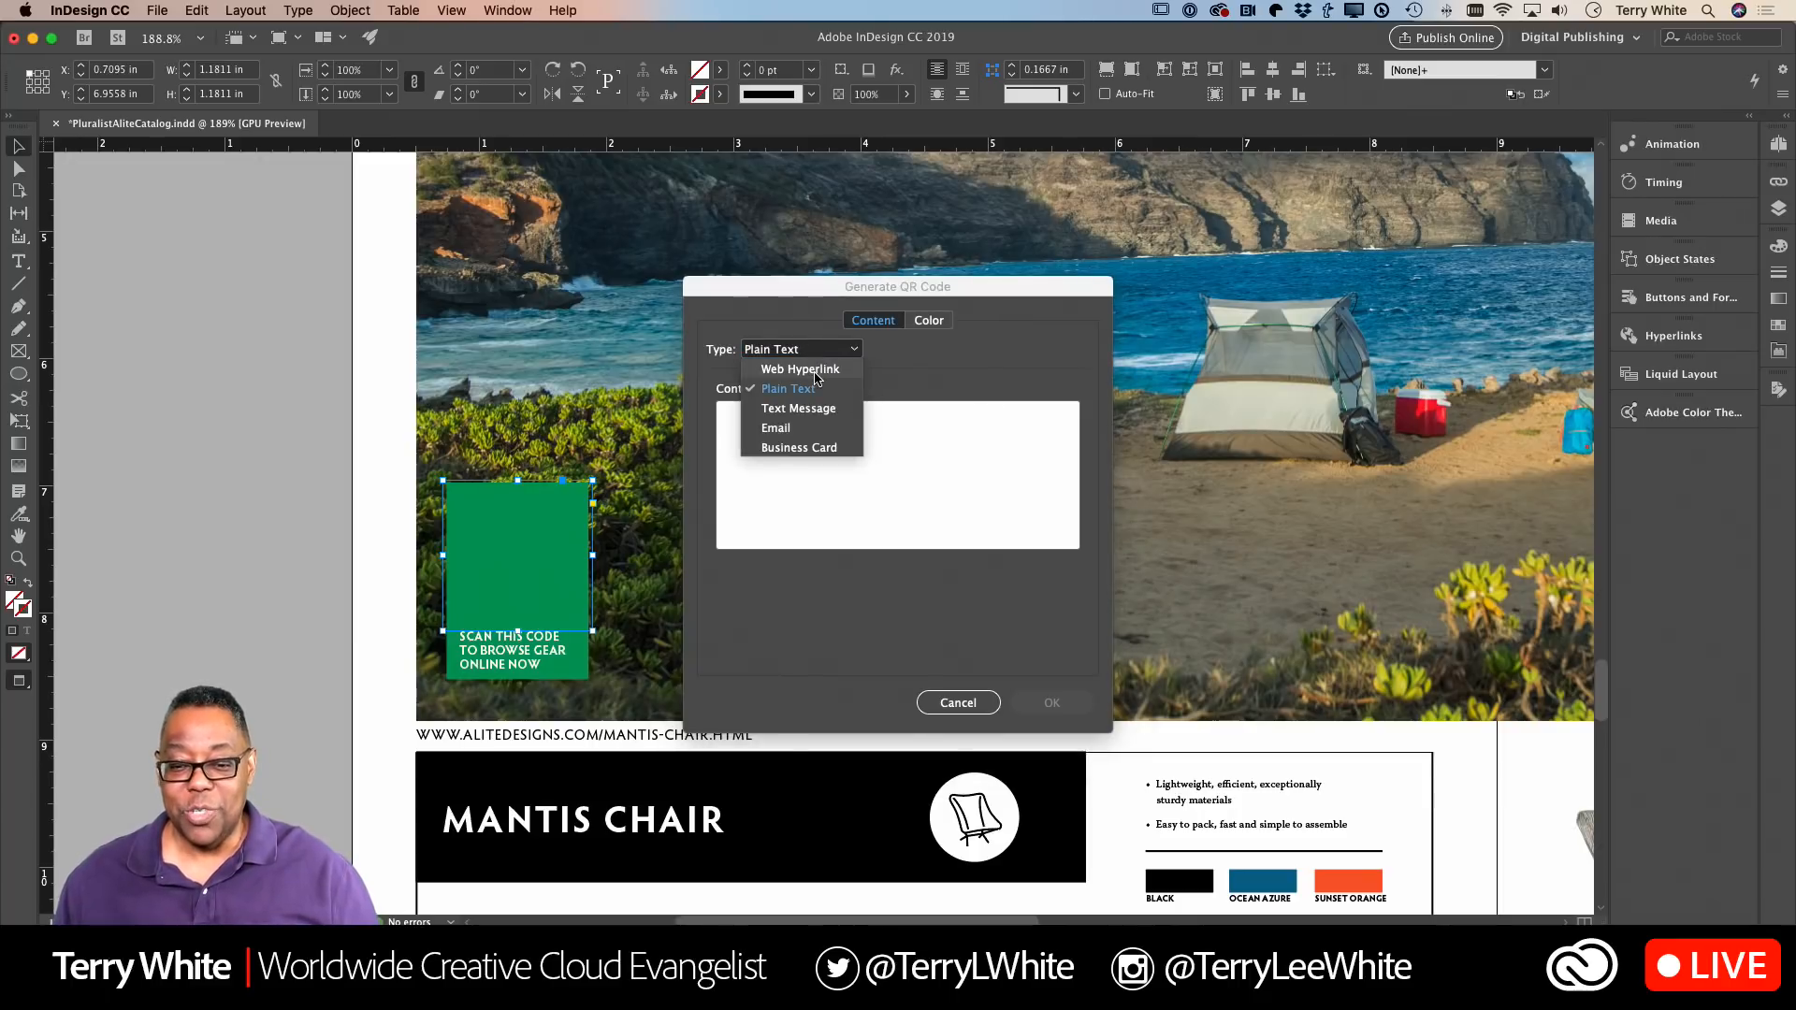
click(816, 371)
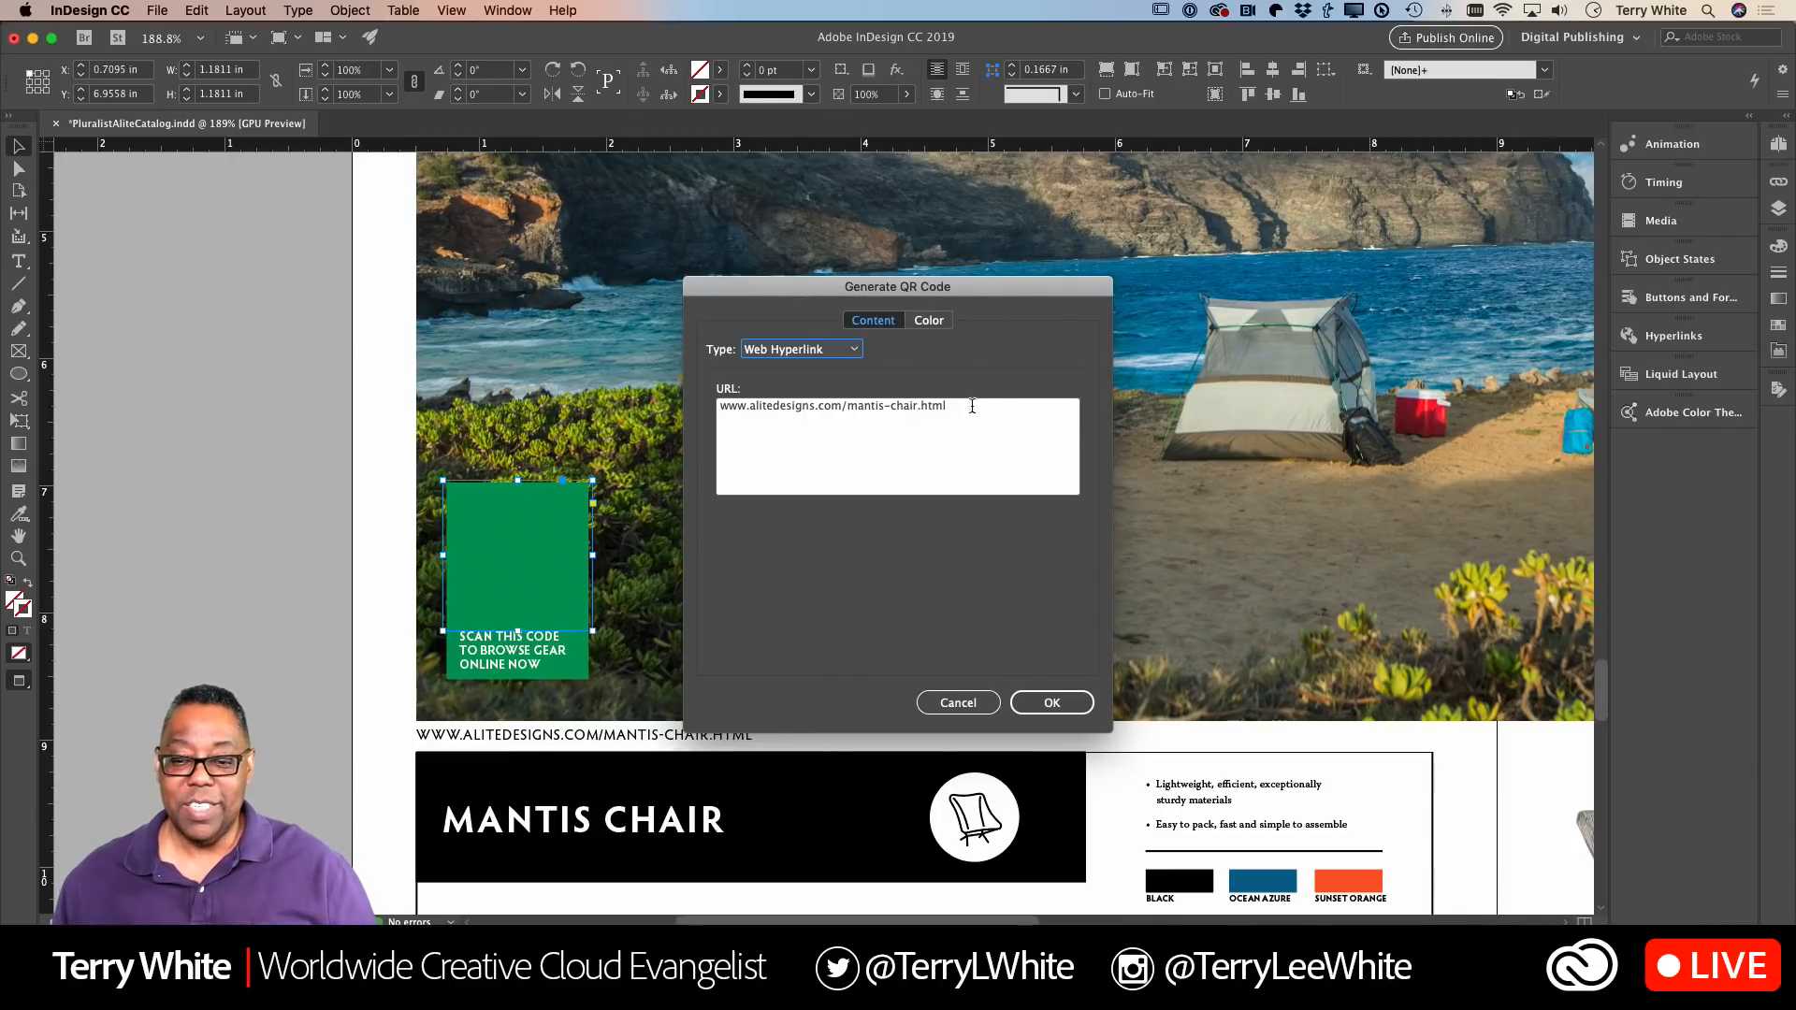
Step: Set the QR code's color to [Paper] and generate it in the green box
click(931, 321)
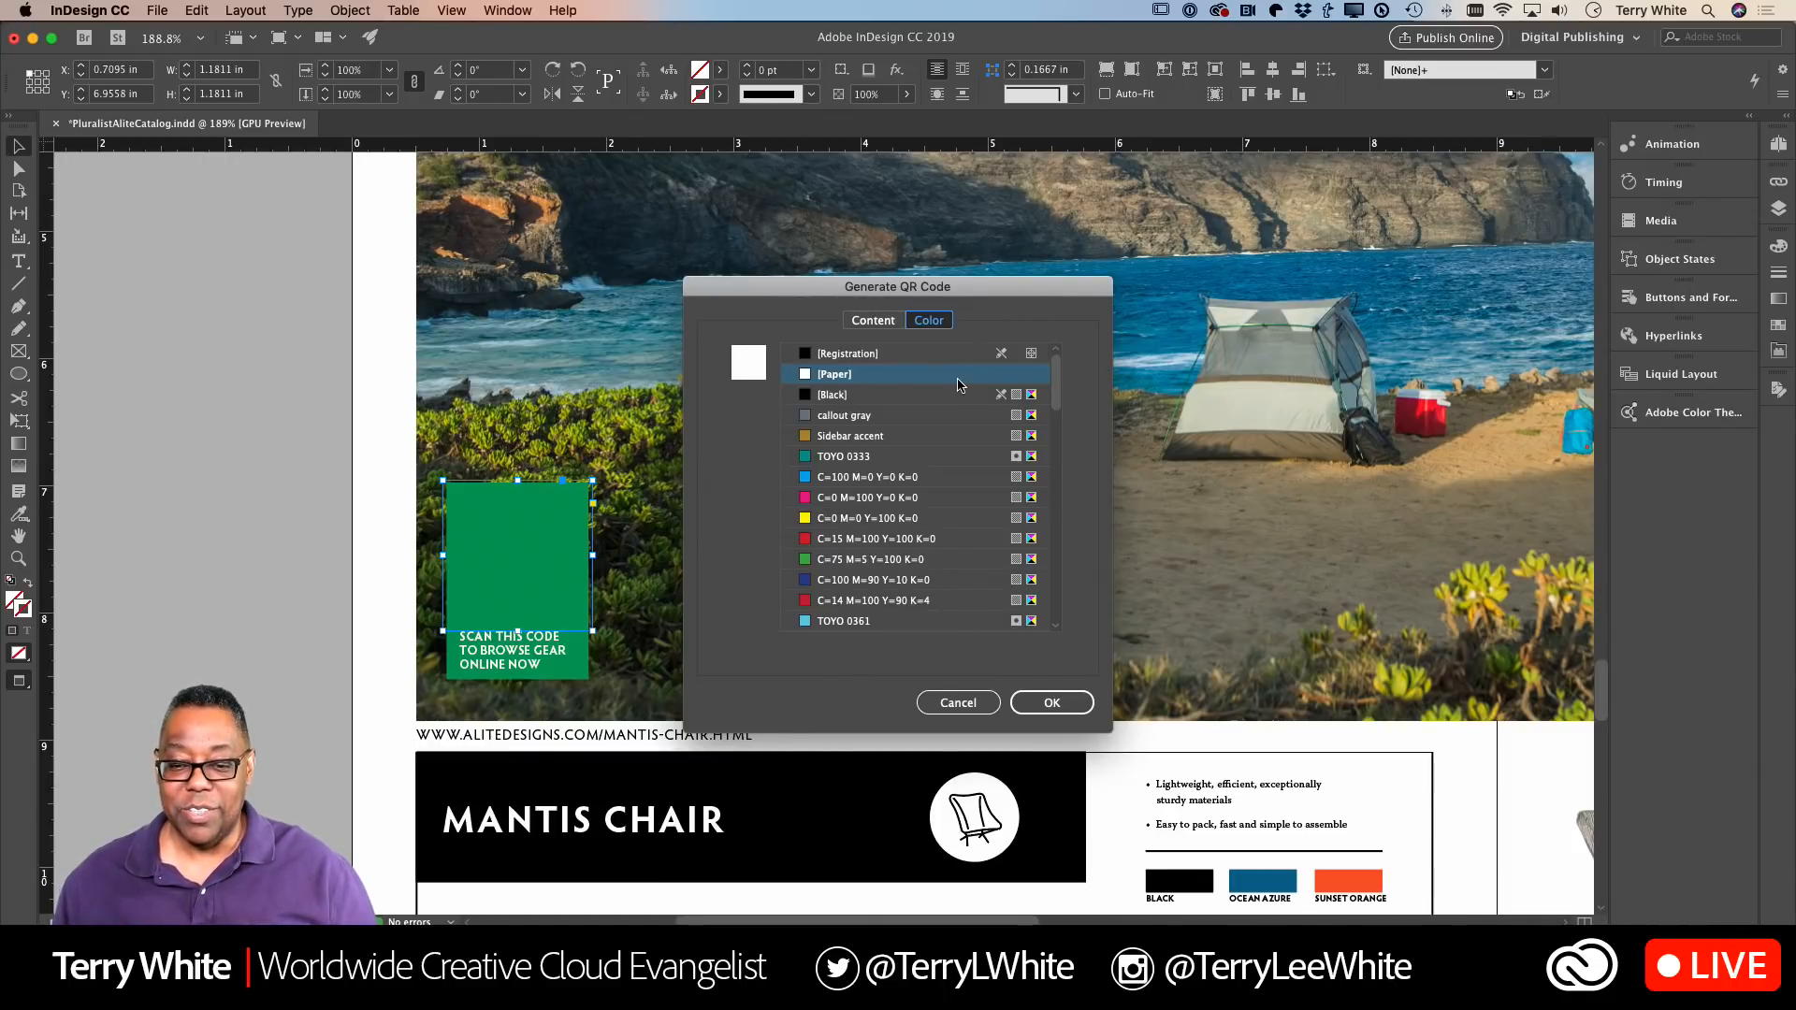
click(847, 397)
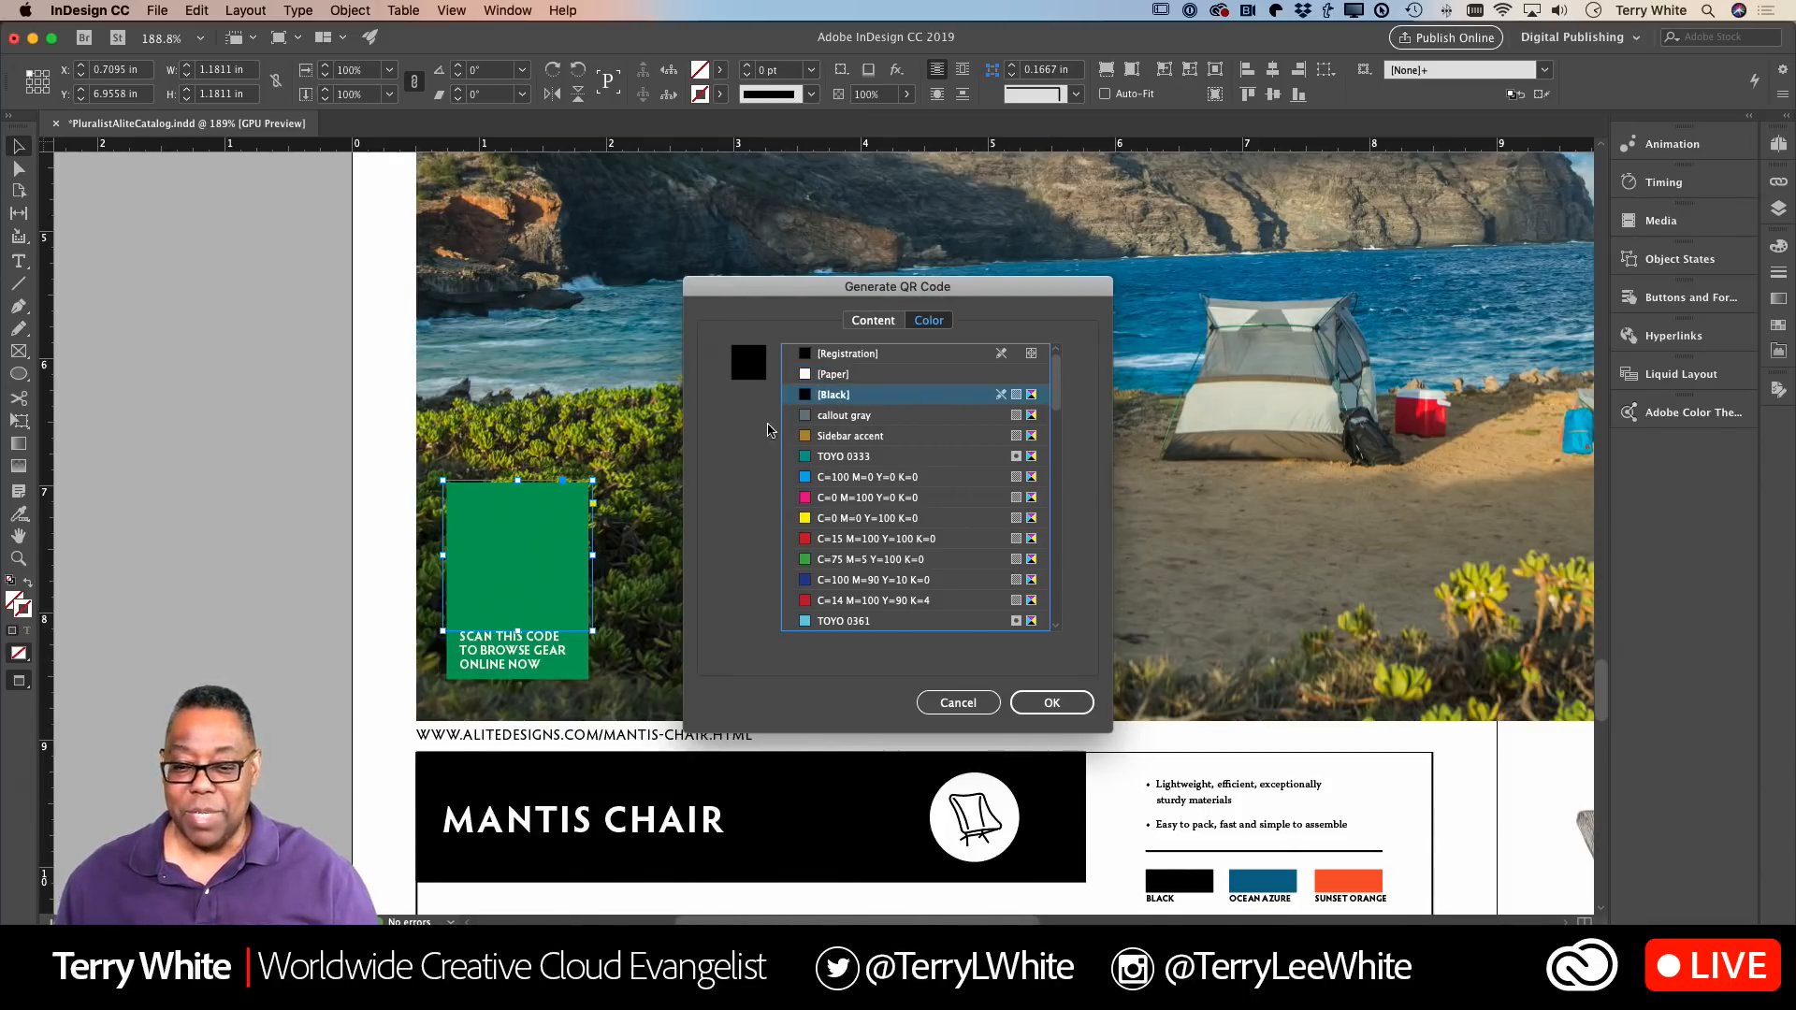
click(842, 378)
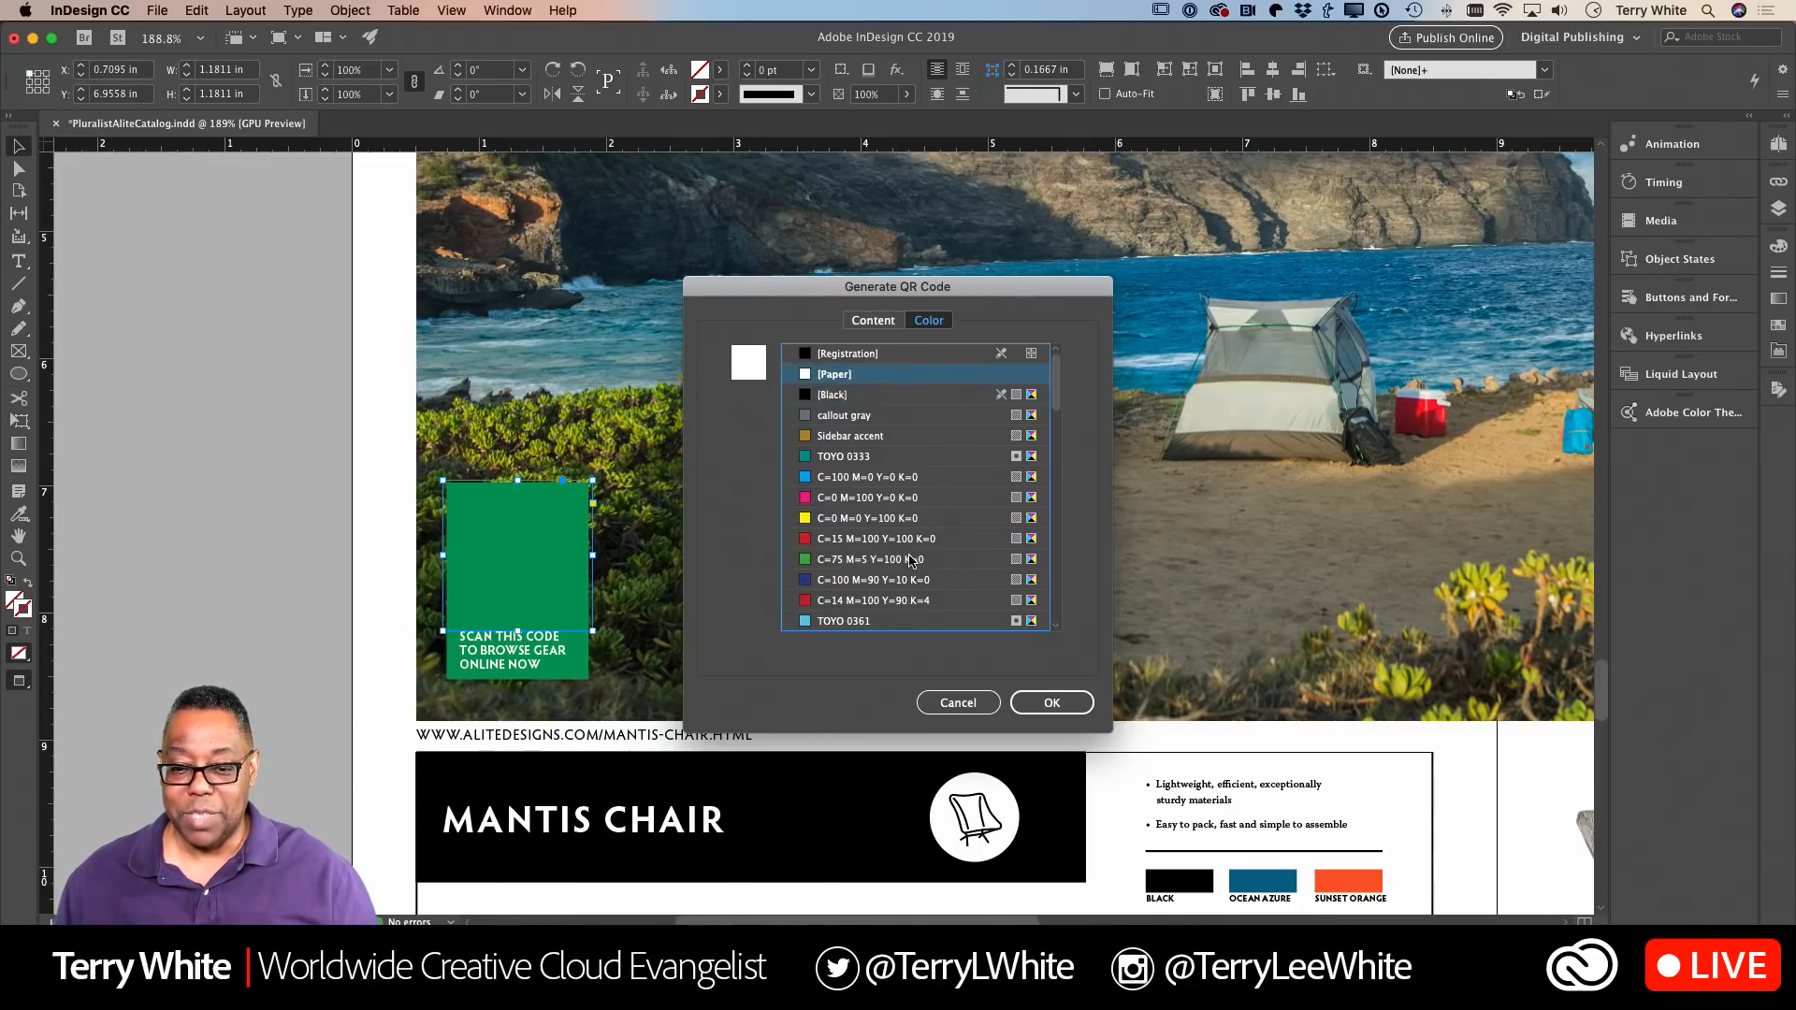
click(1051, 704)
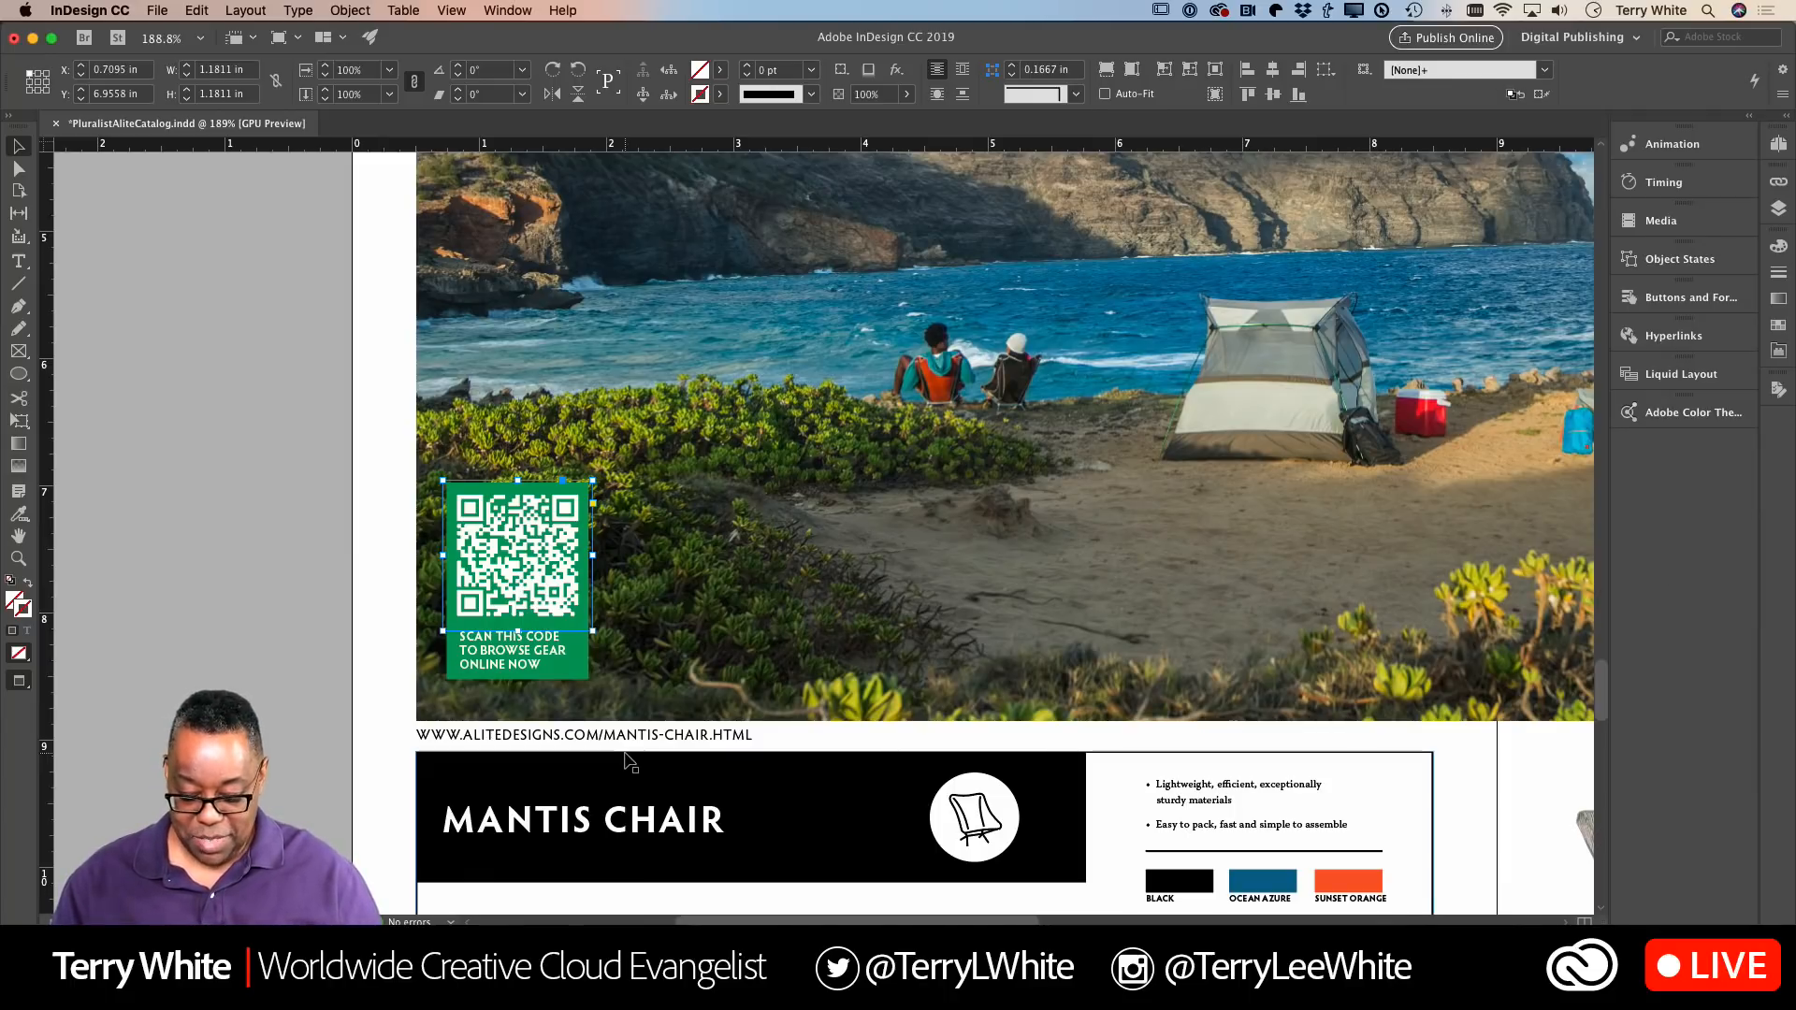
Step: Go to the S.H. Sleeping Bag spread and open the Buttons and Forms settings
scroll(625, 754, down, 5)
scroll(625, 754, down, 2)
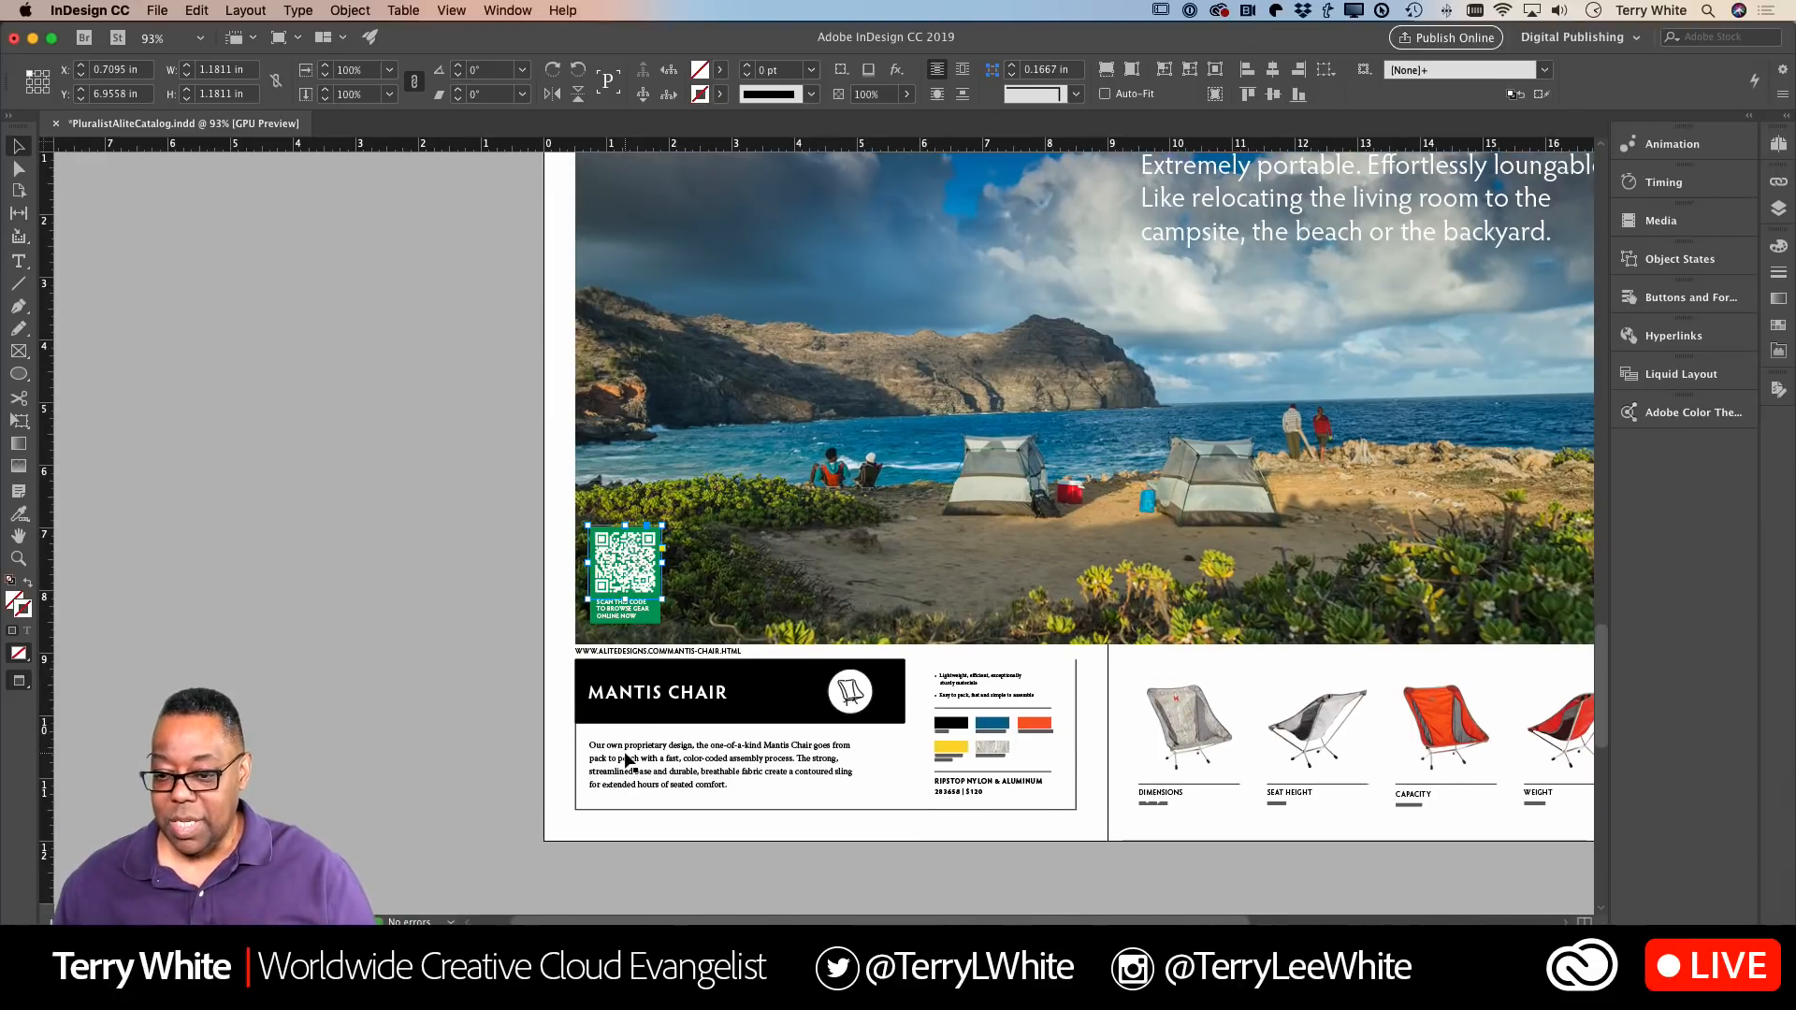
scroll(625, 754, down, 10)
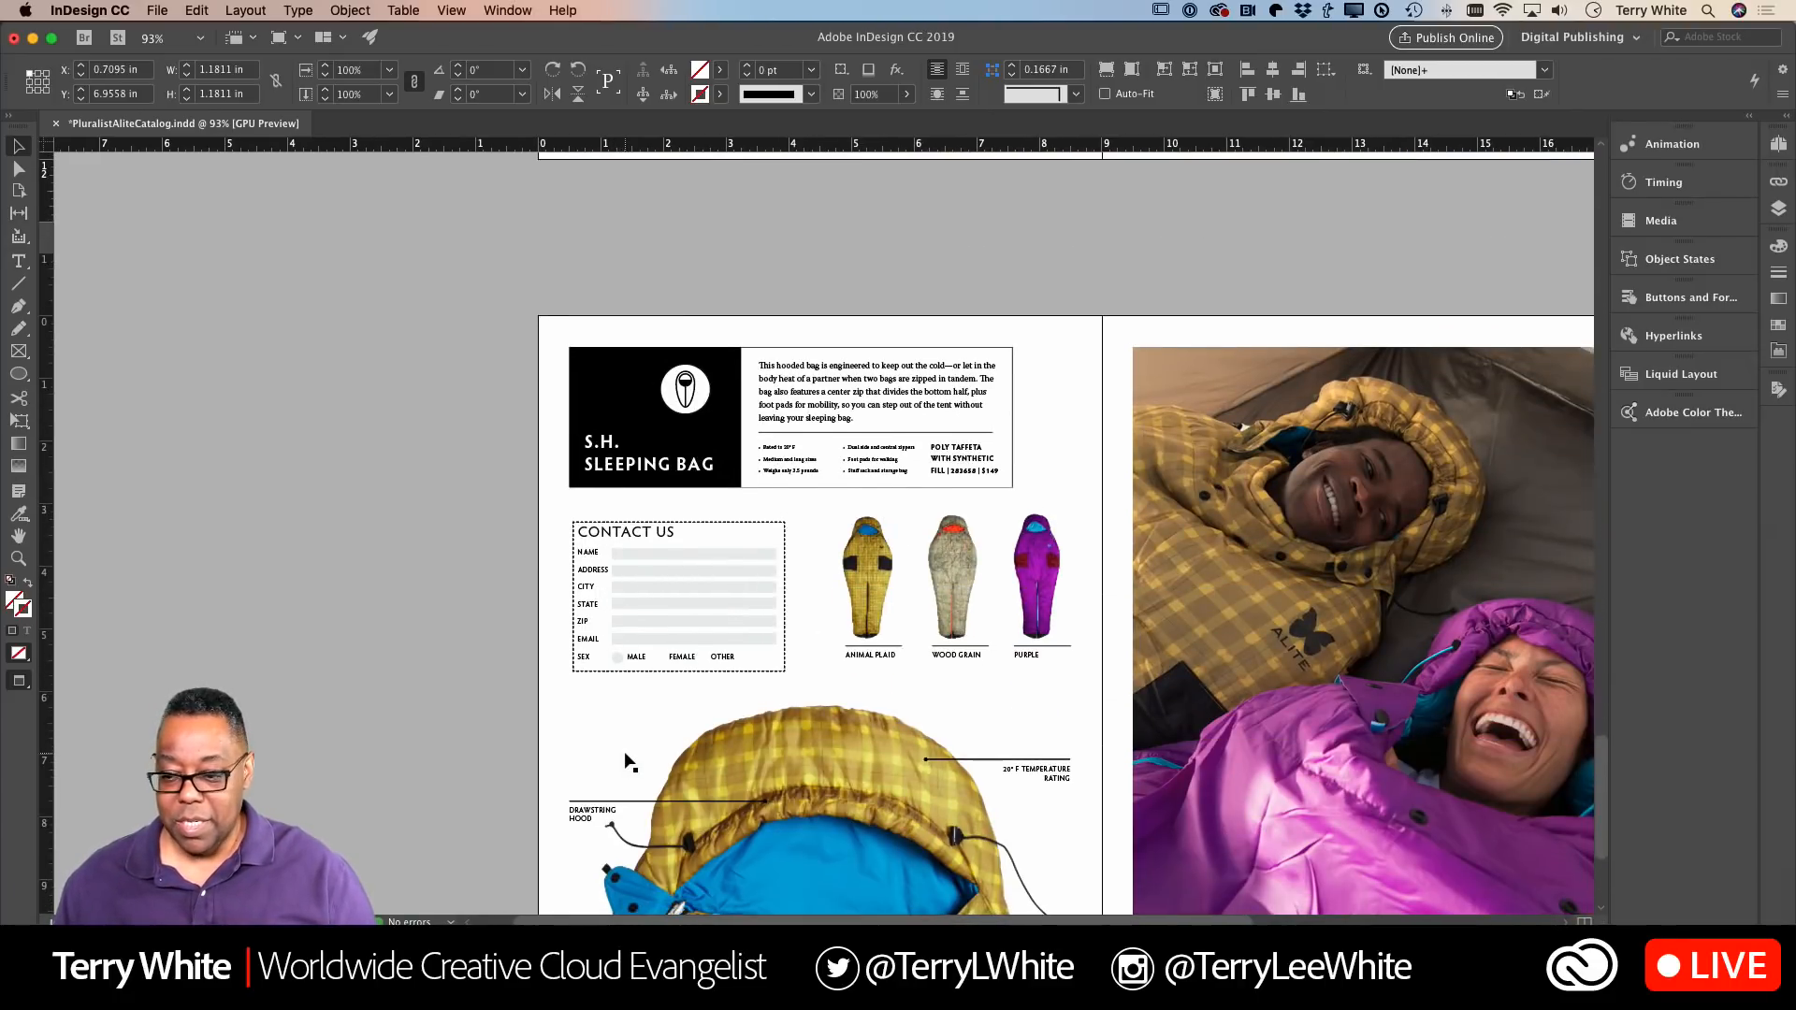
scroll(626, 756, right, 5)
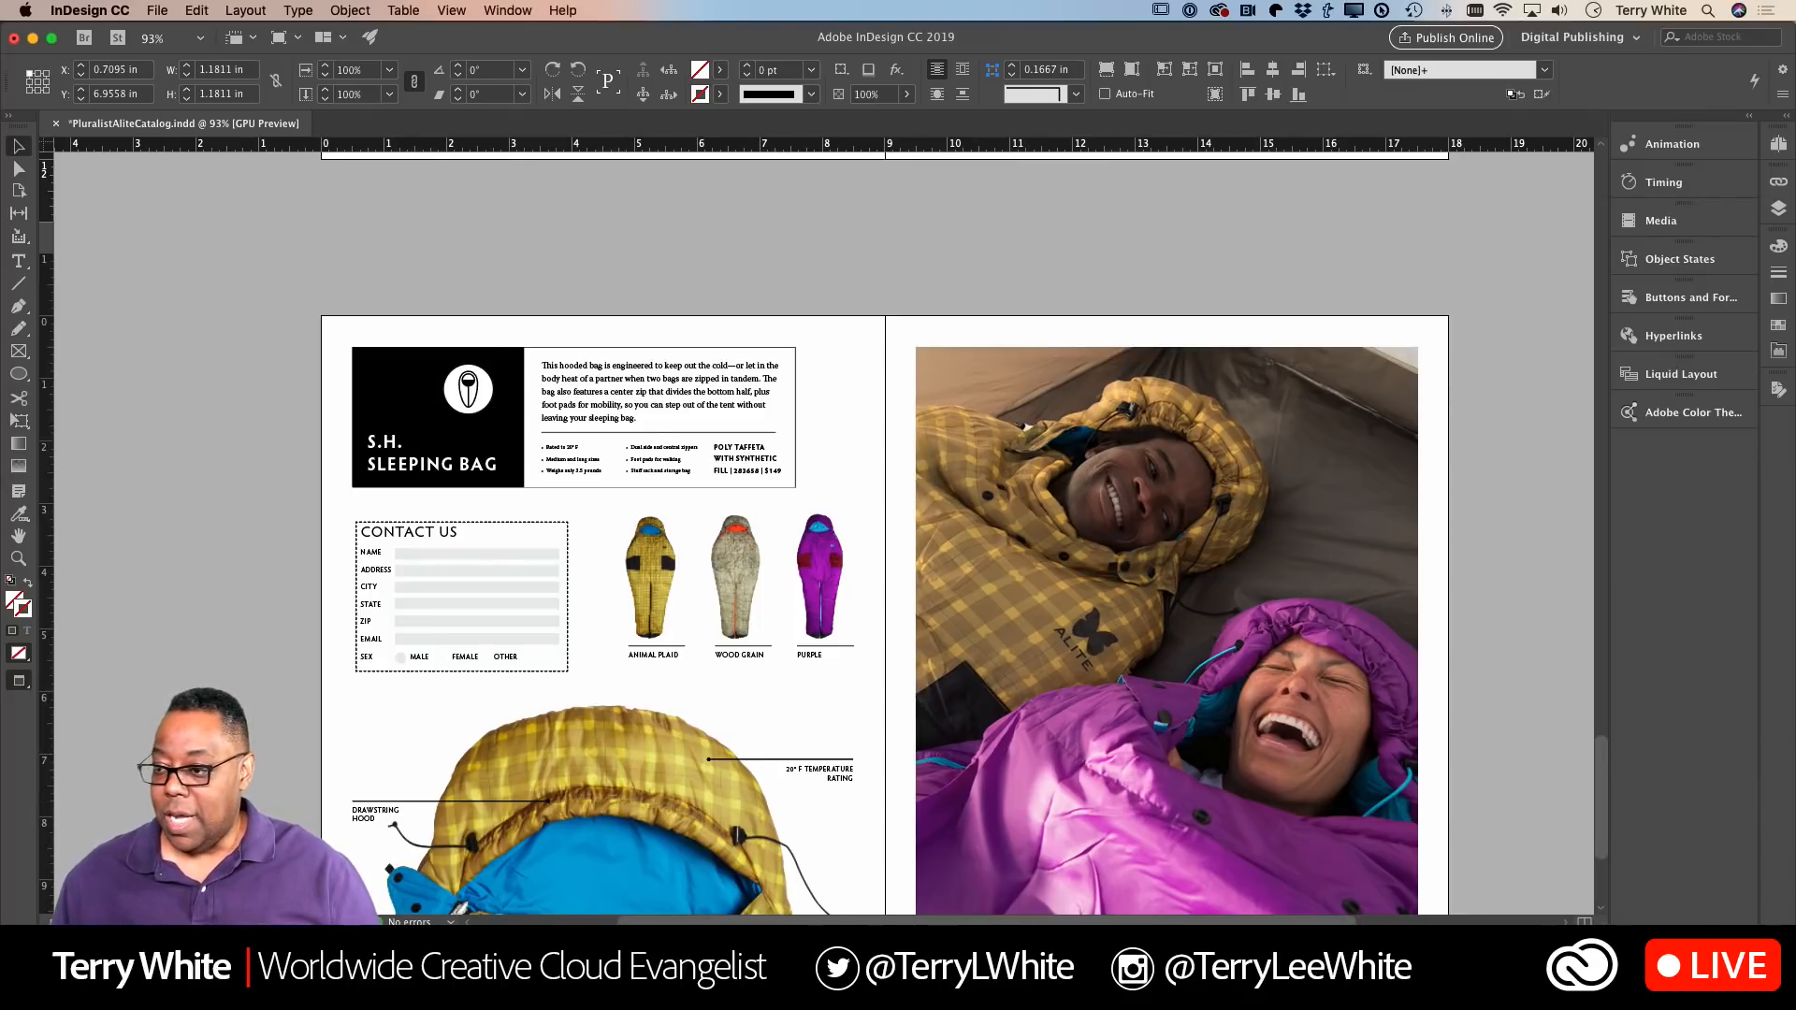
click(1684, 298)
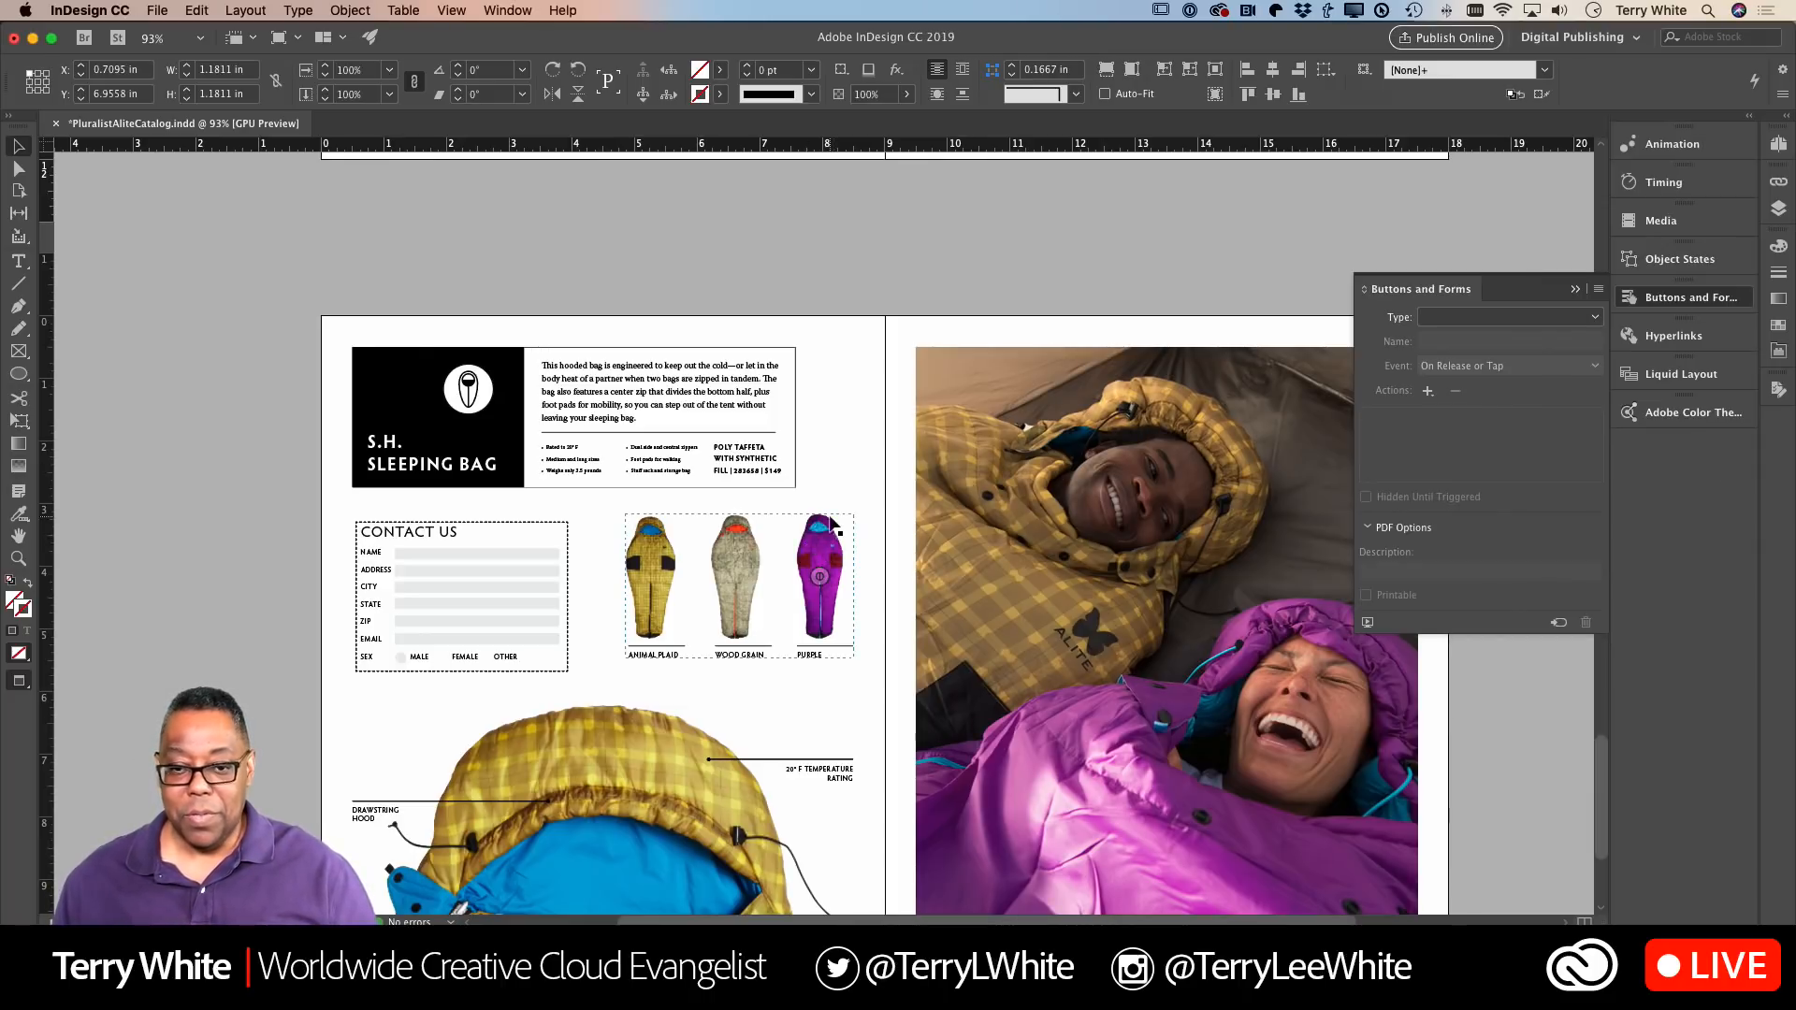
Step: Draw a rectangular frame about 1.08 by 0.41 in beside the sleeping bag description and enter the text "BUTTON" in it
click(16, 376)
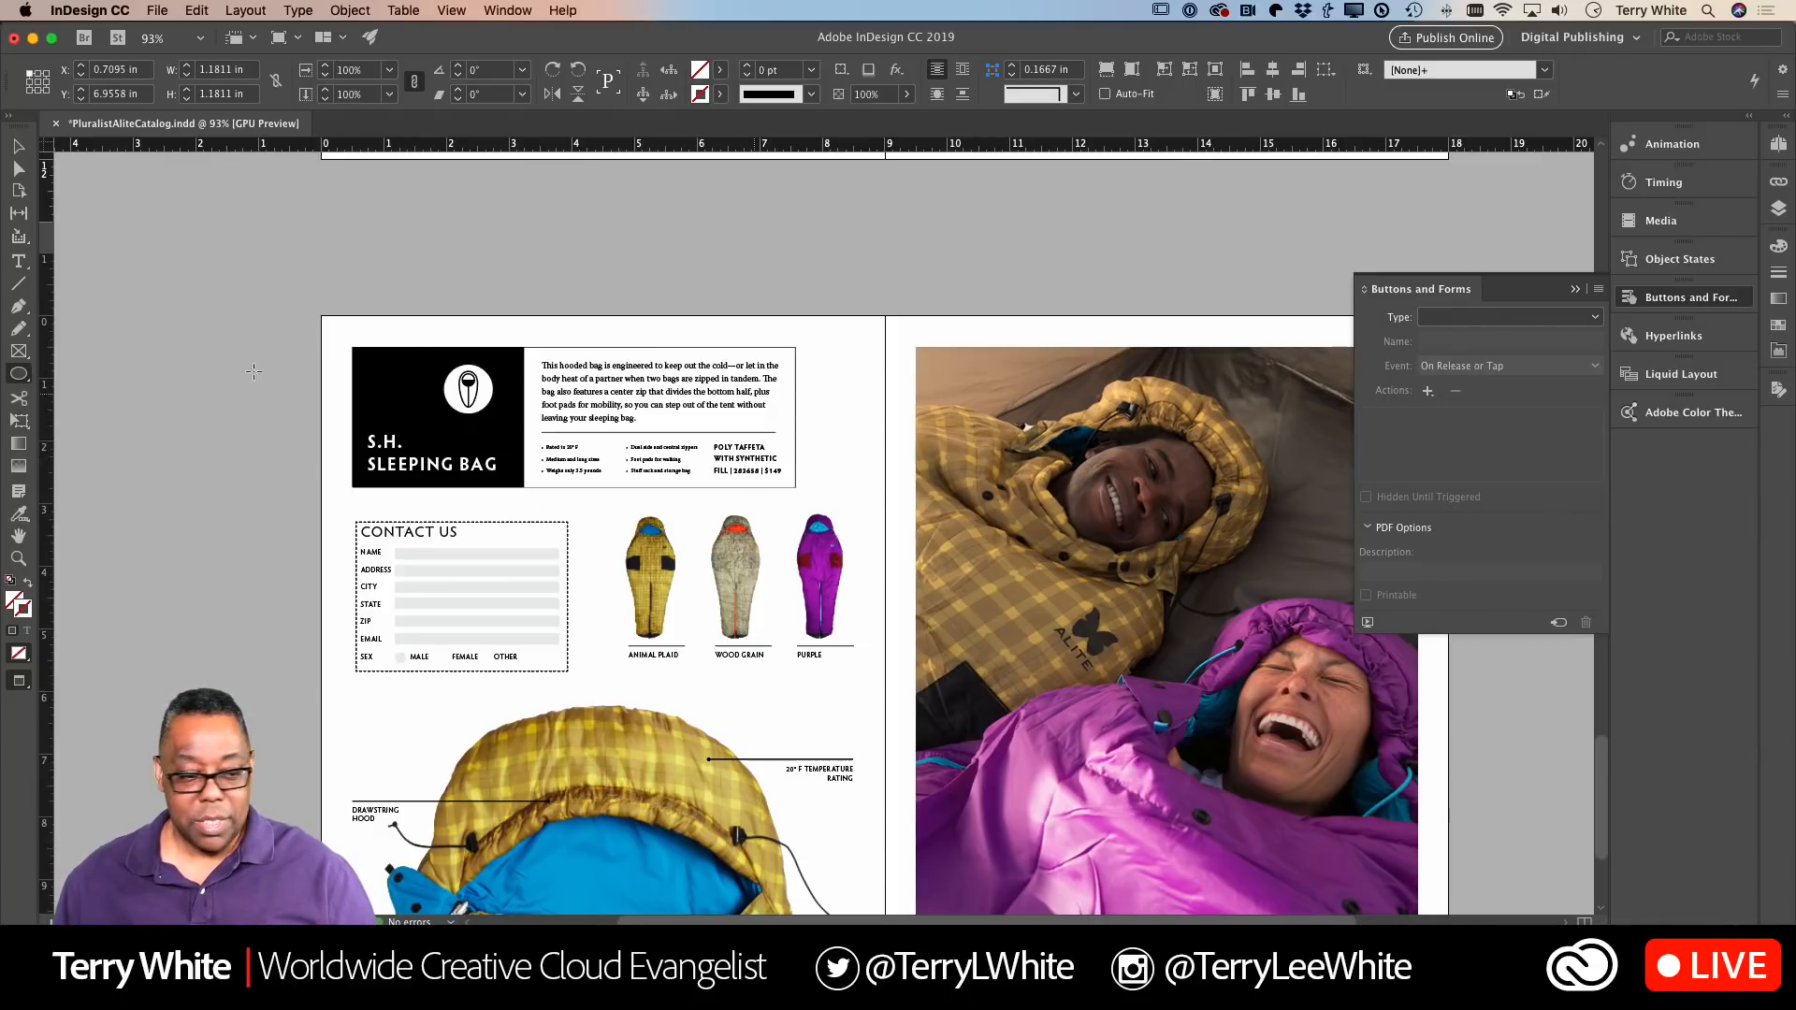
click(31, 353)
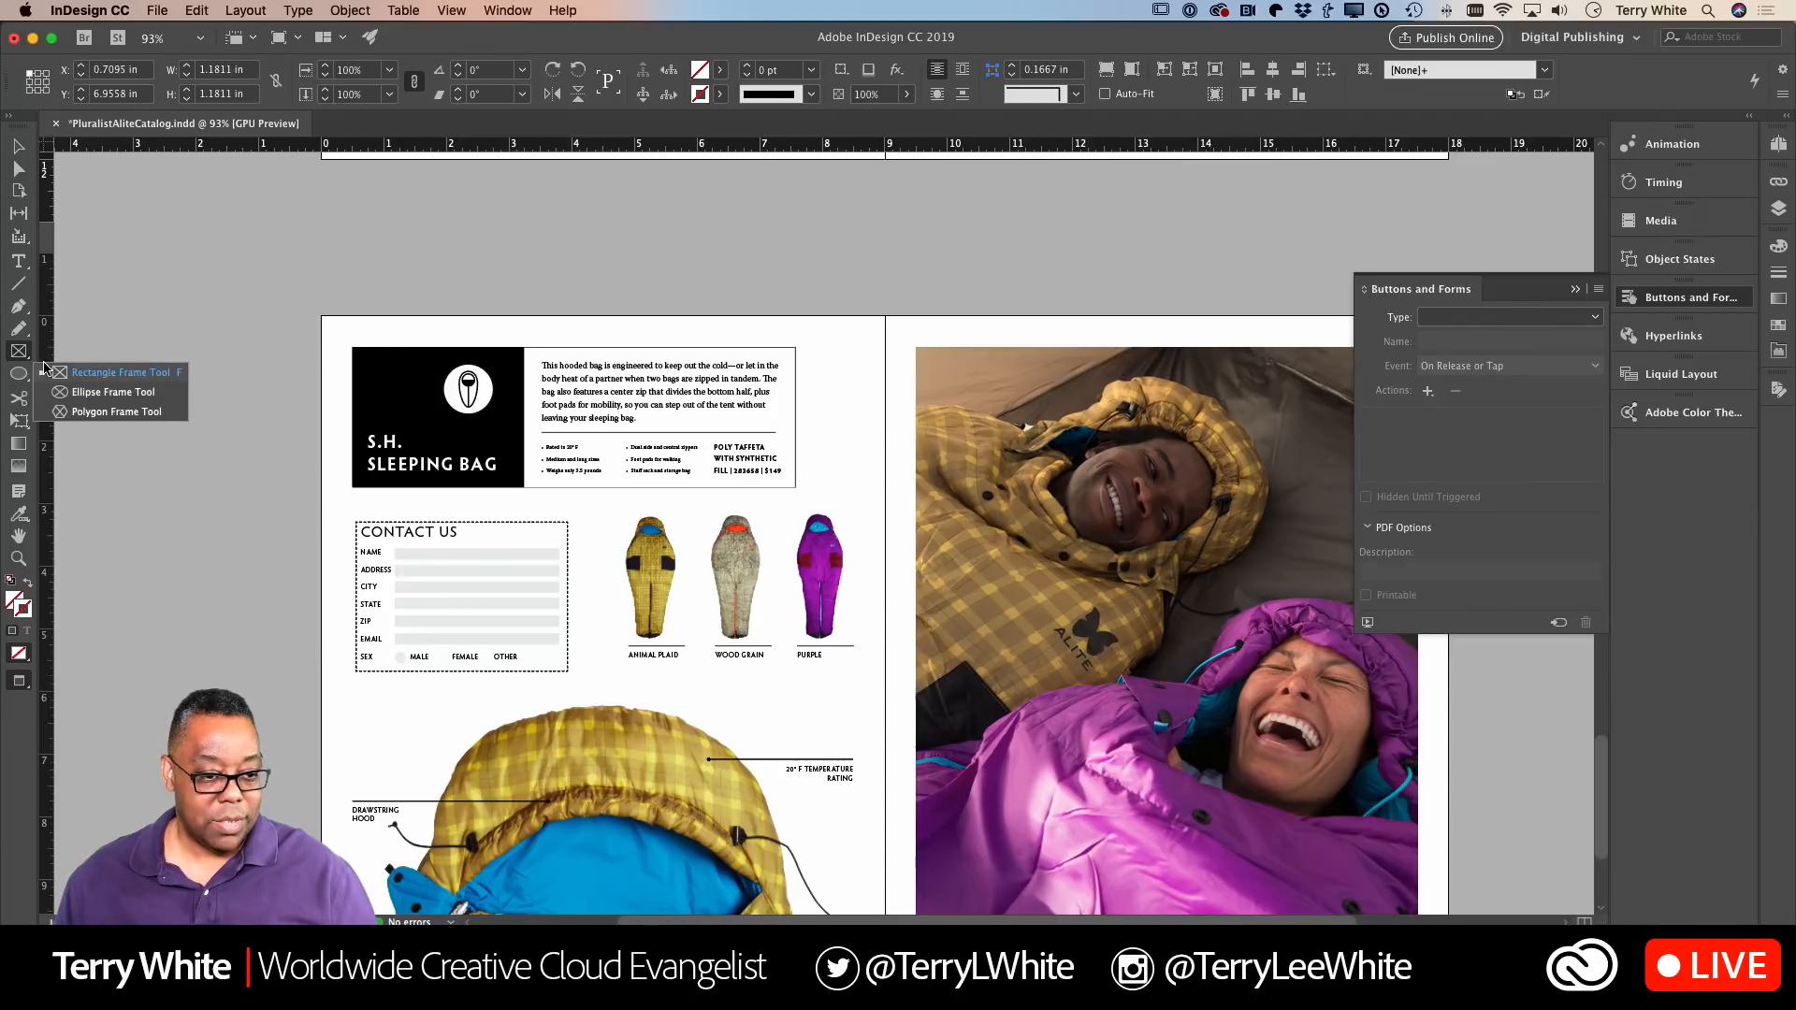
click(58, 373)
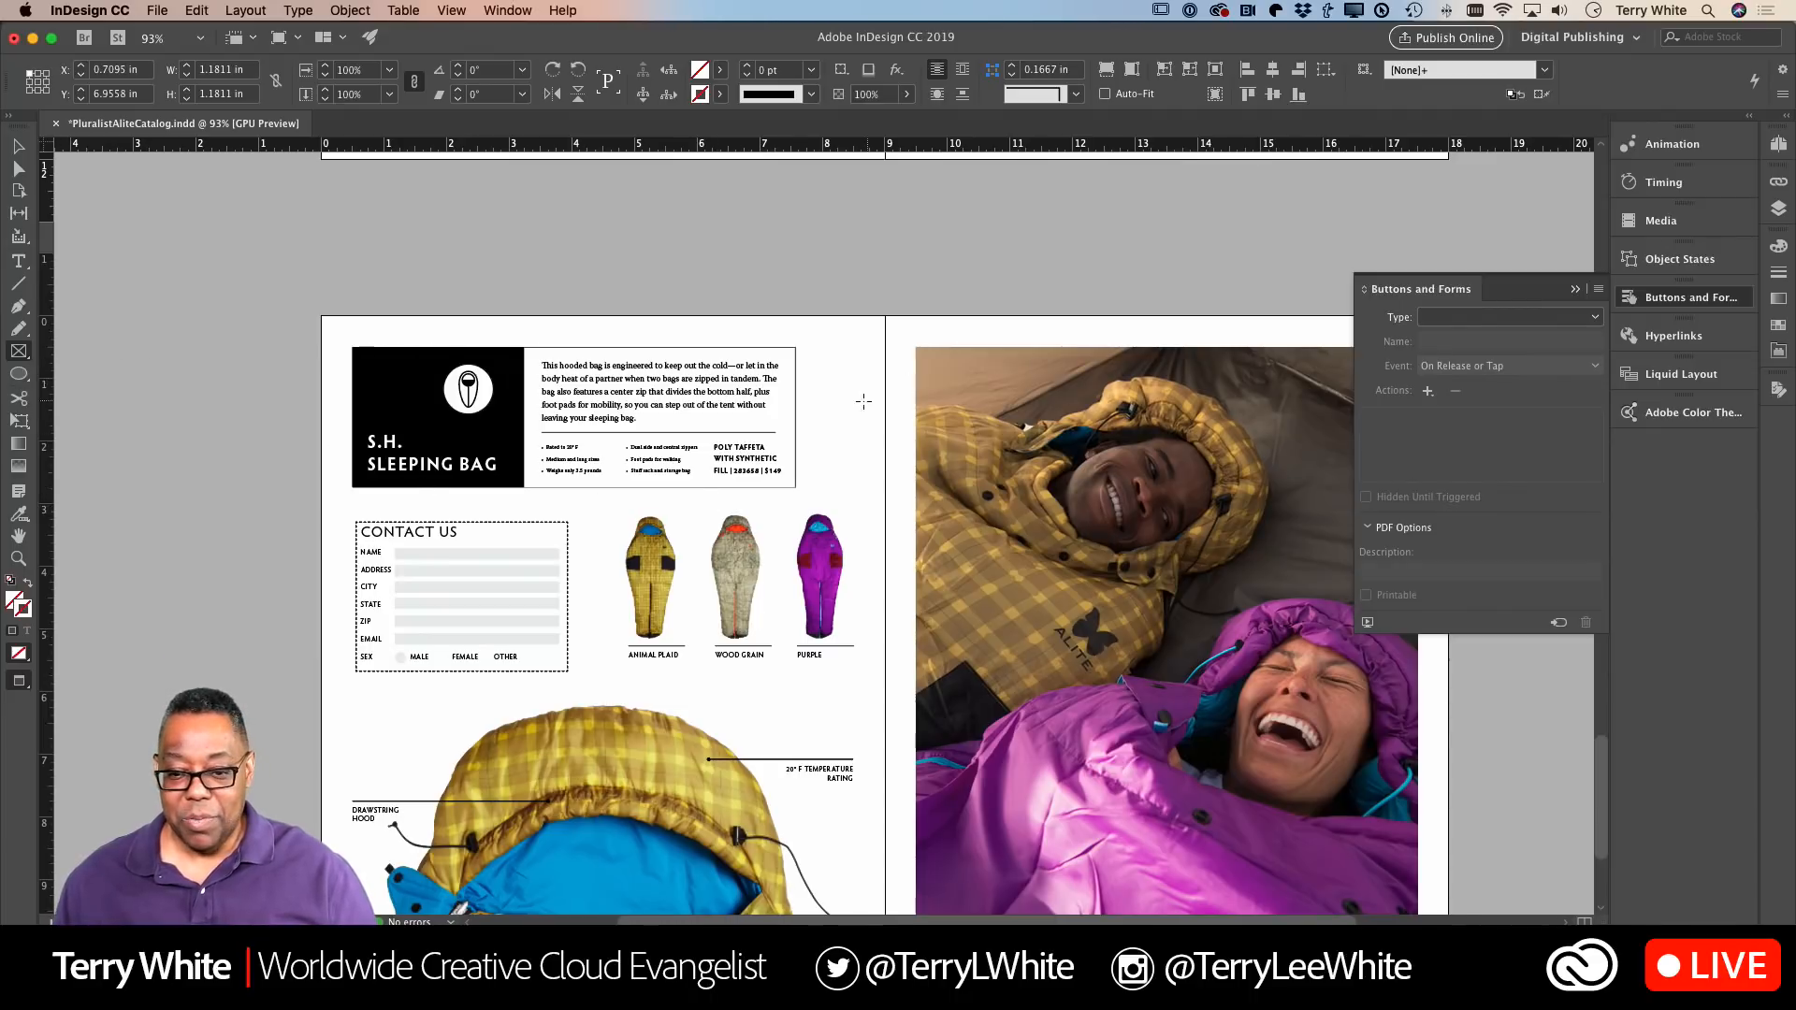
drag(810, 414, 880, 439)
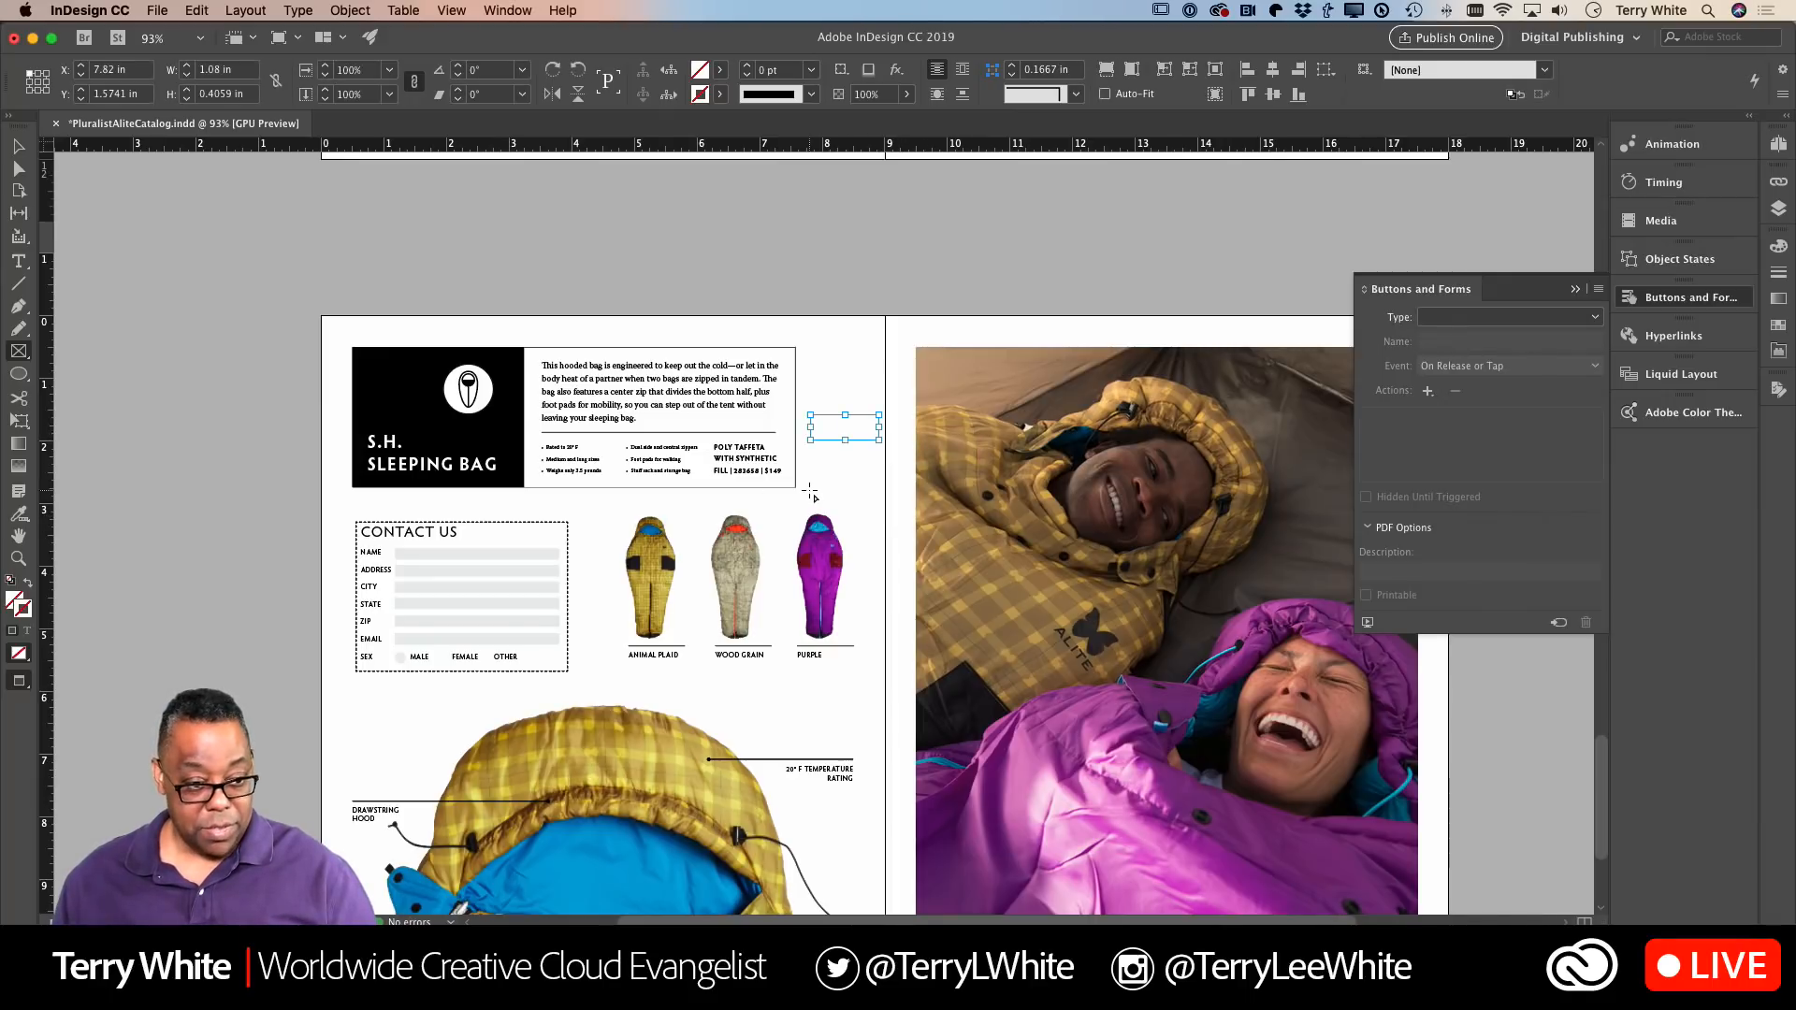
key(t)
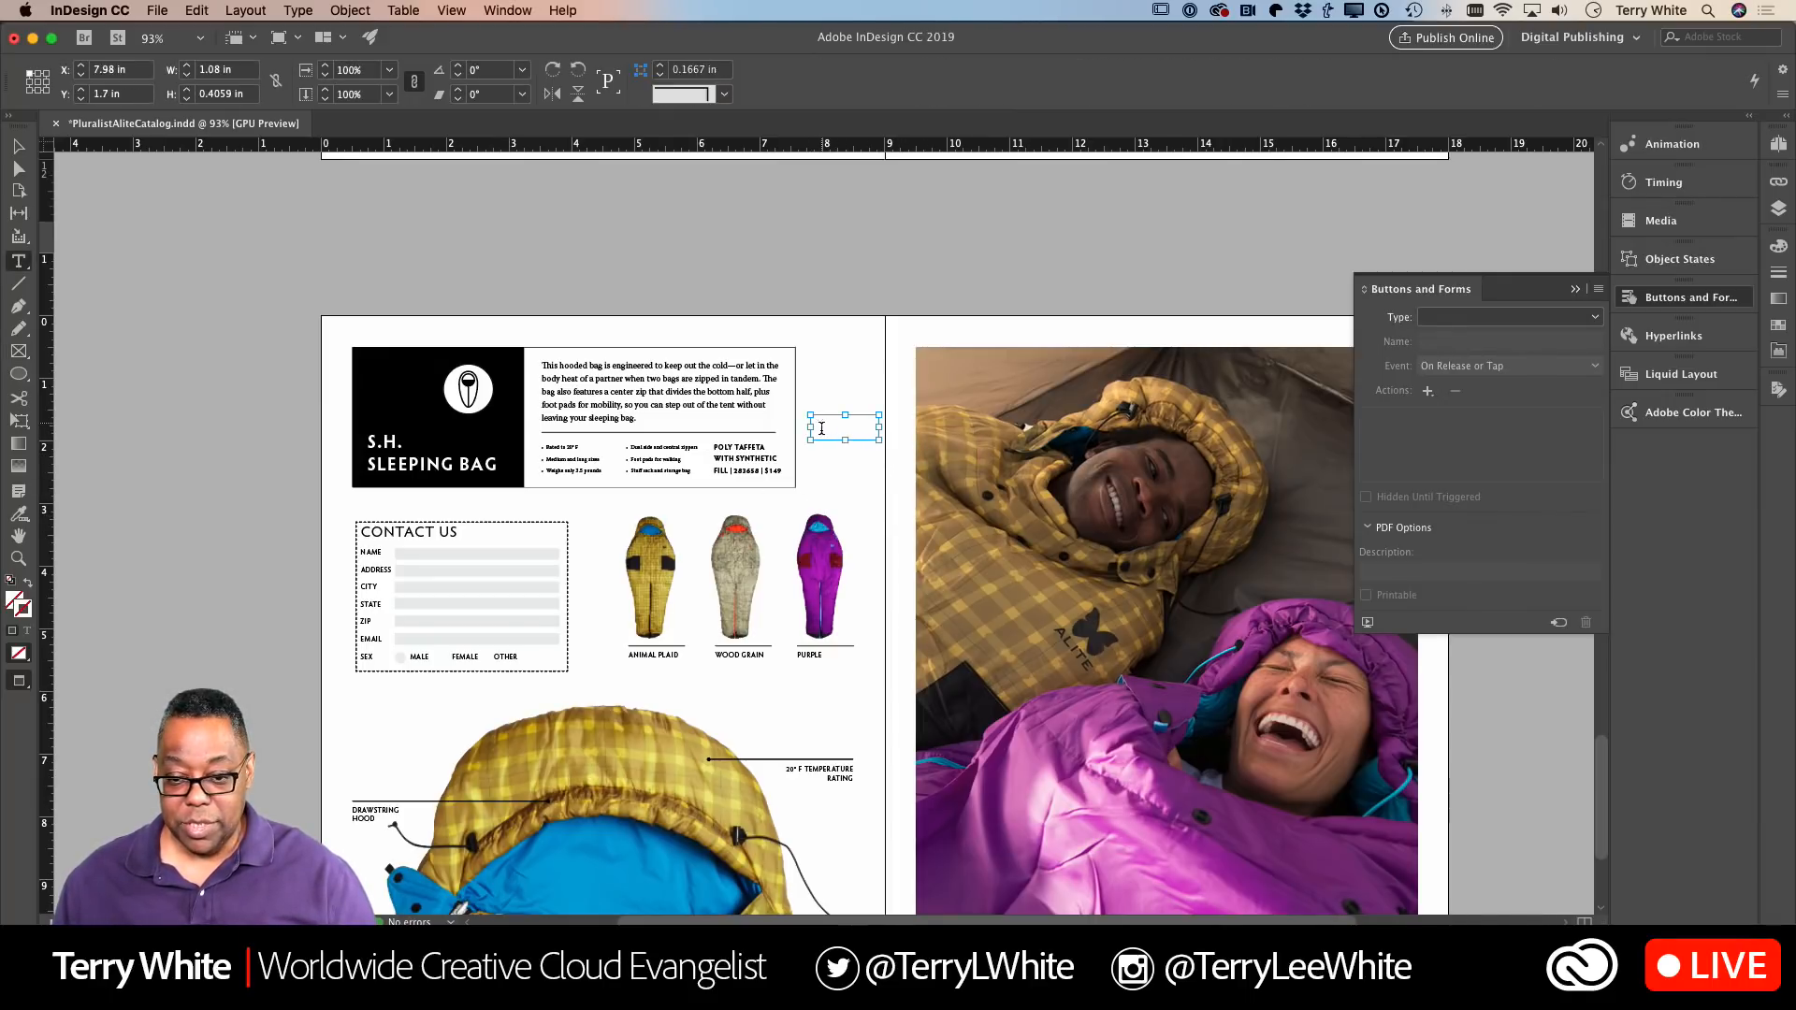
click(833, 432)
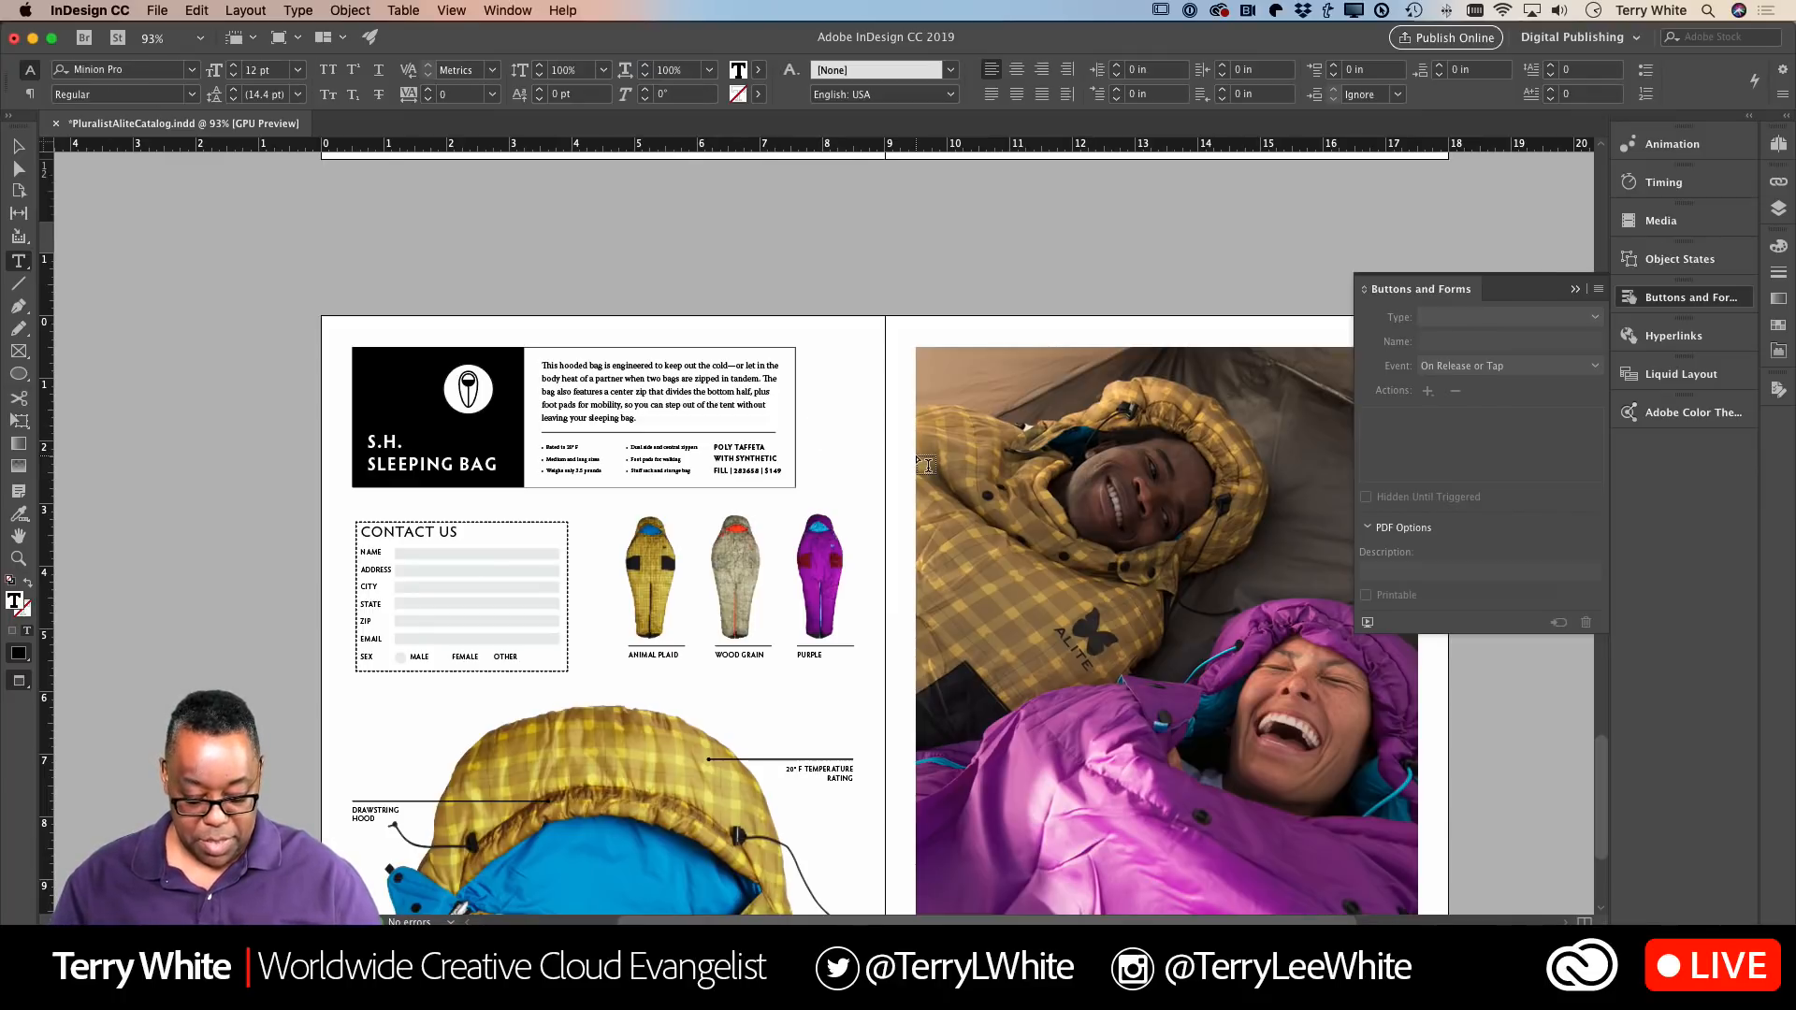
text(BUTTON)
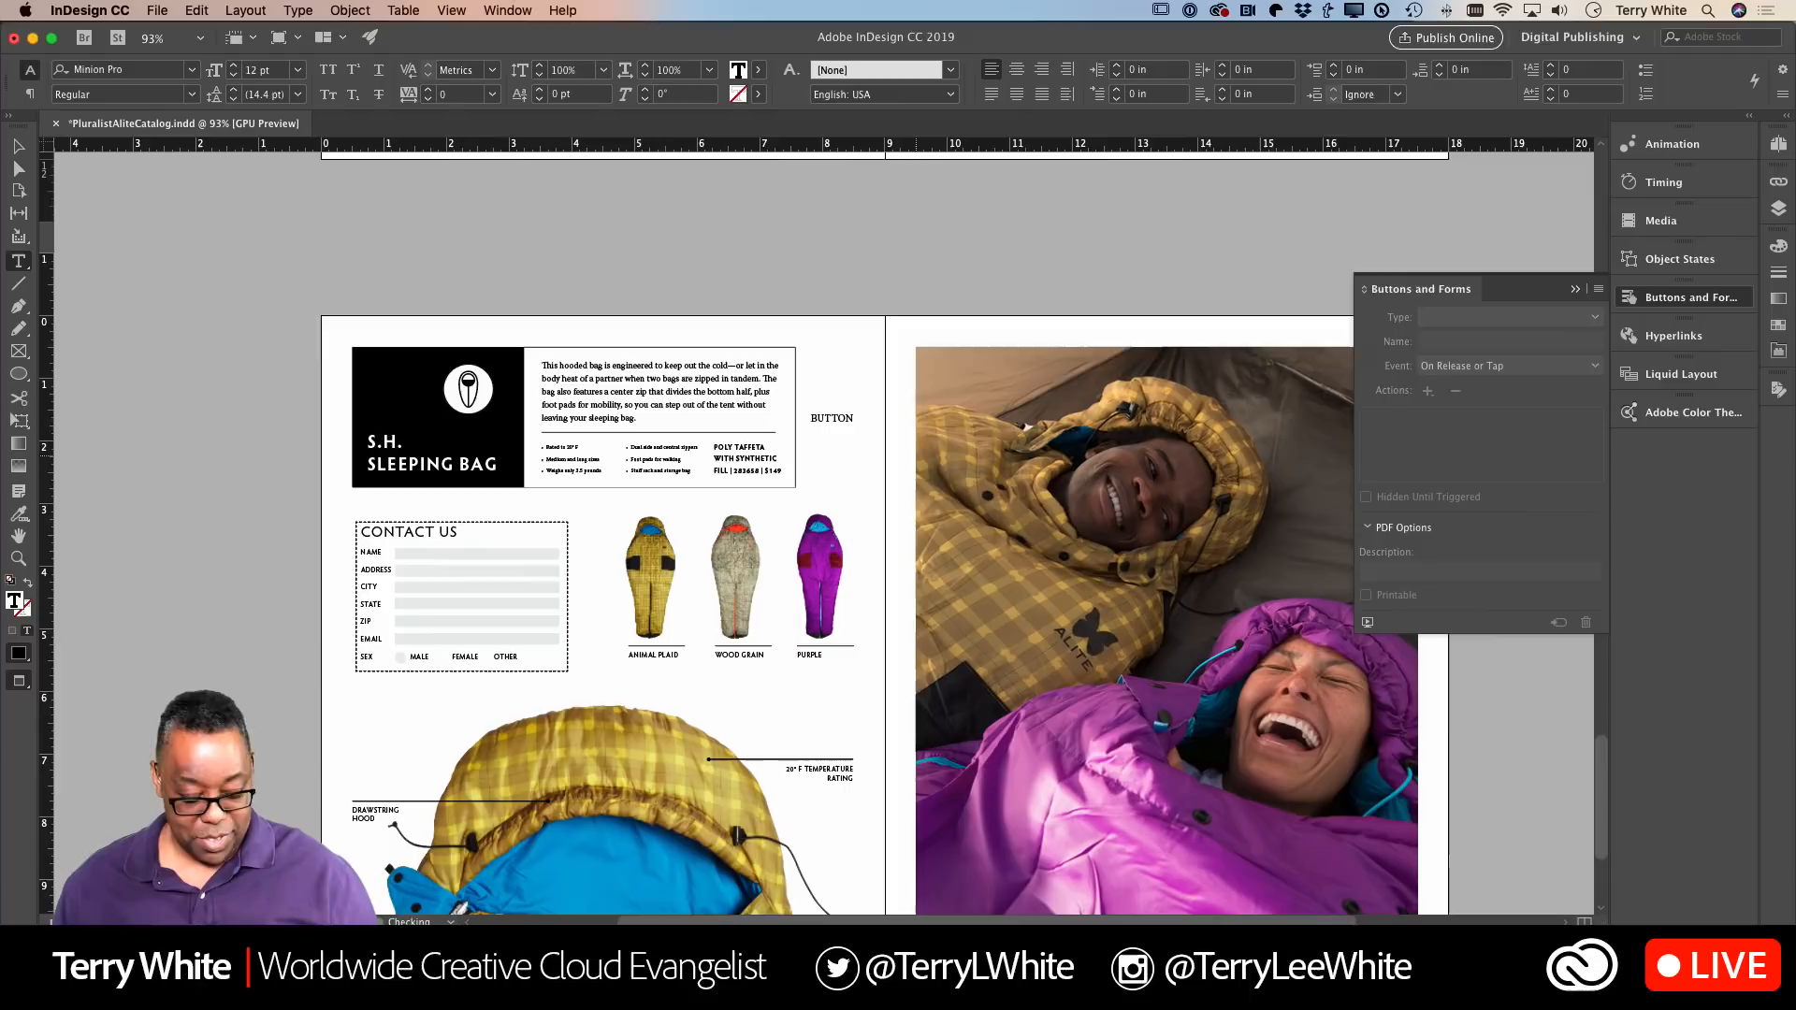
Step: Center the "BUTTON" text horizontally and set its frame's vertical justification to Center
key(super+a)
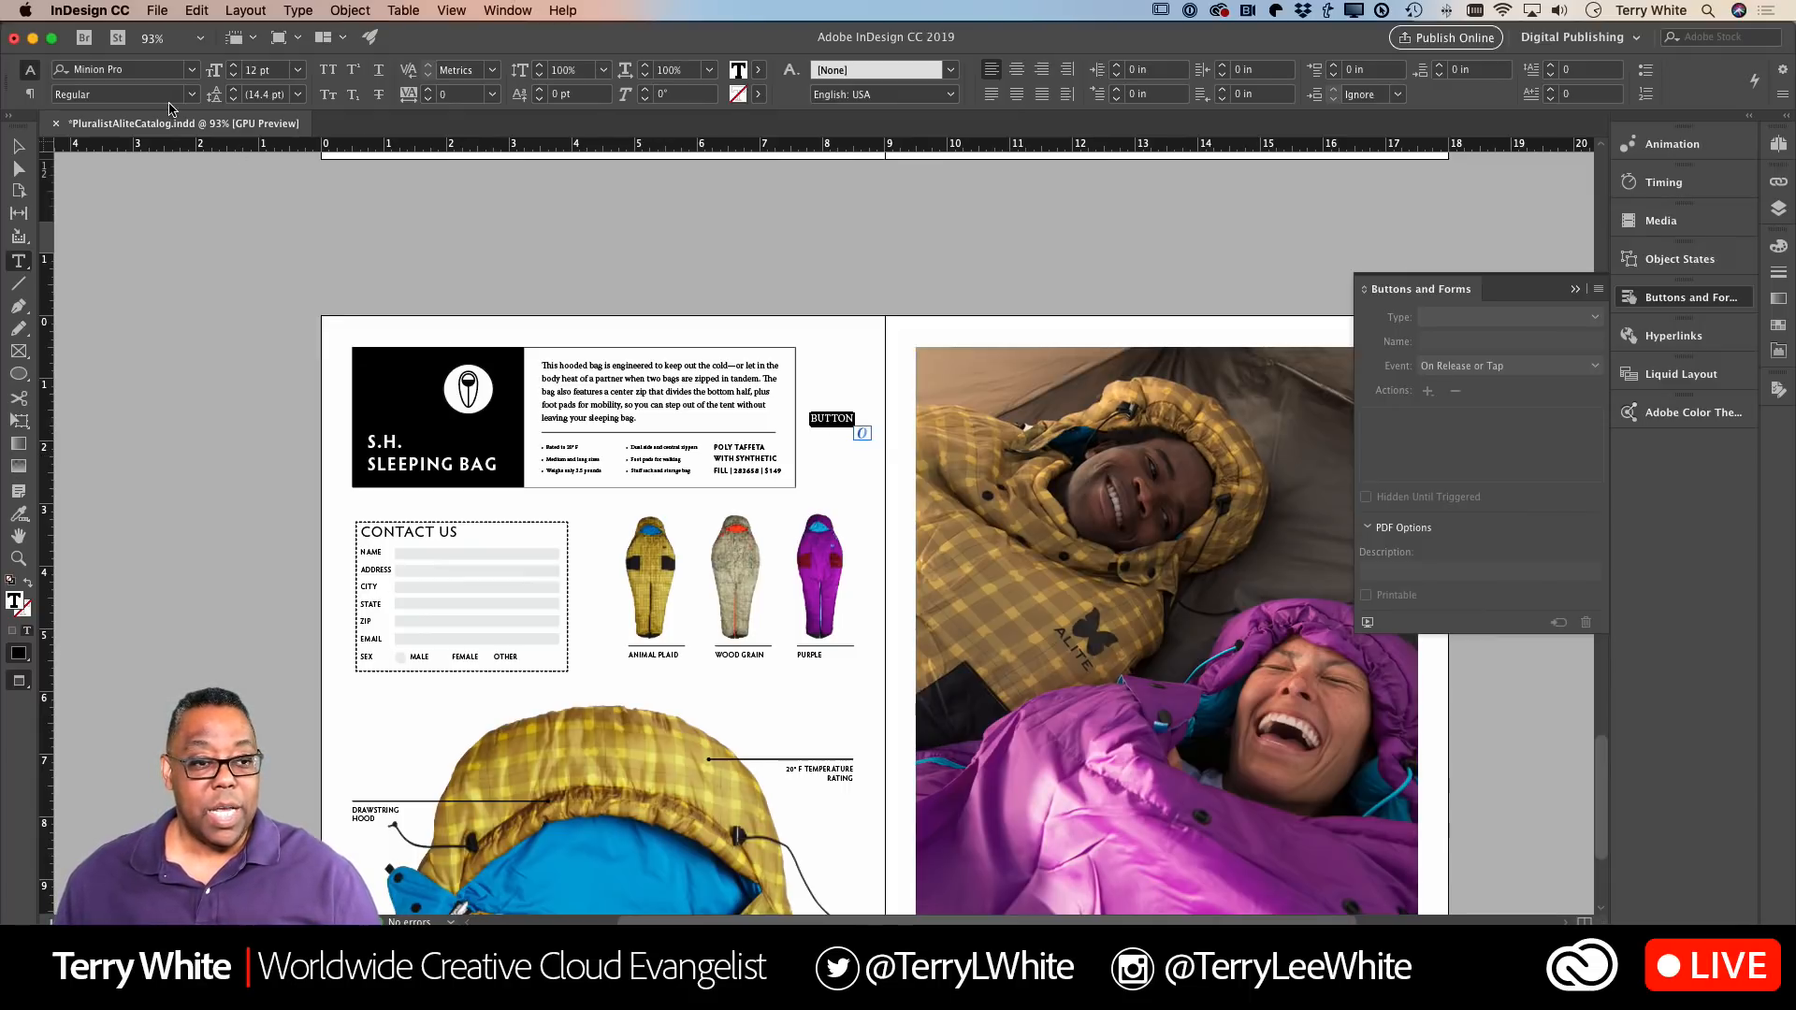
click(1016, 69)
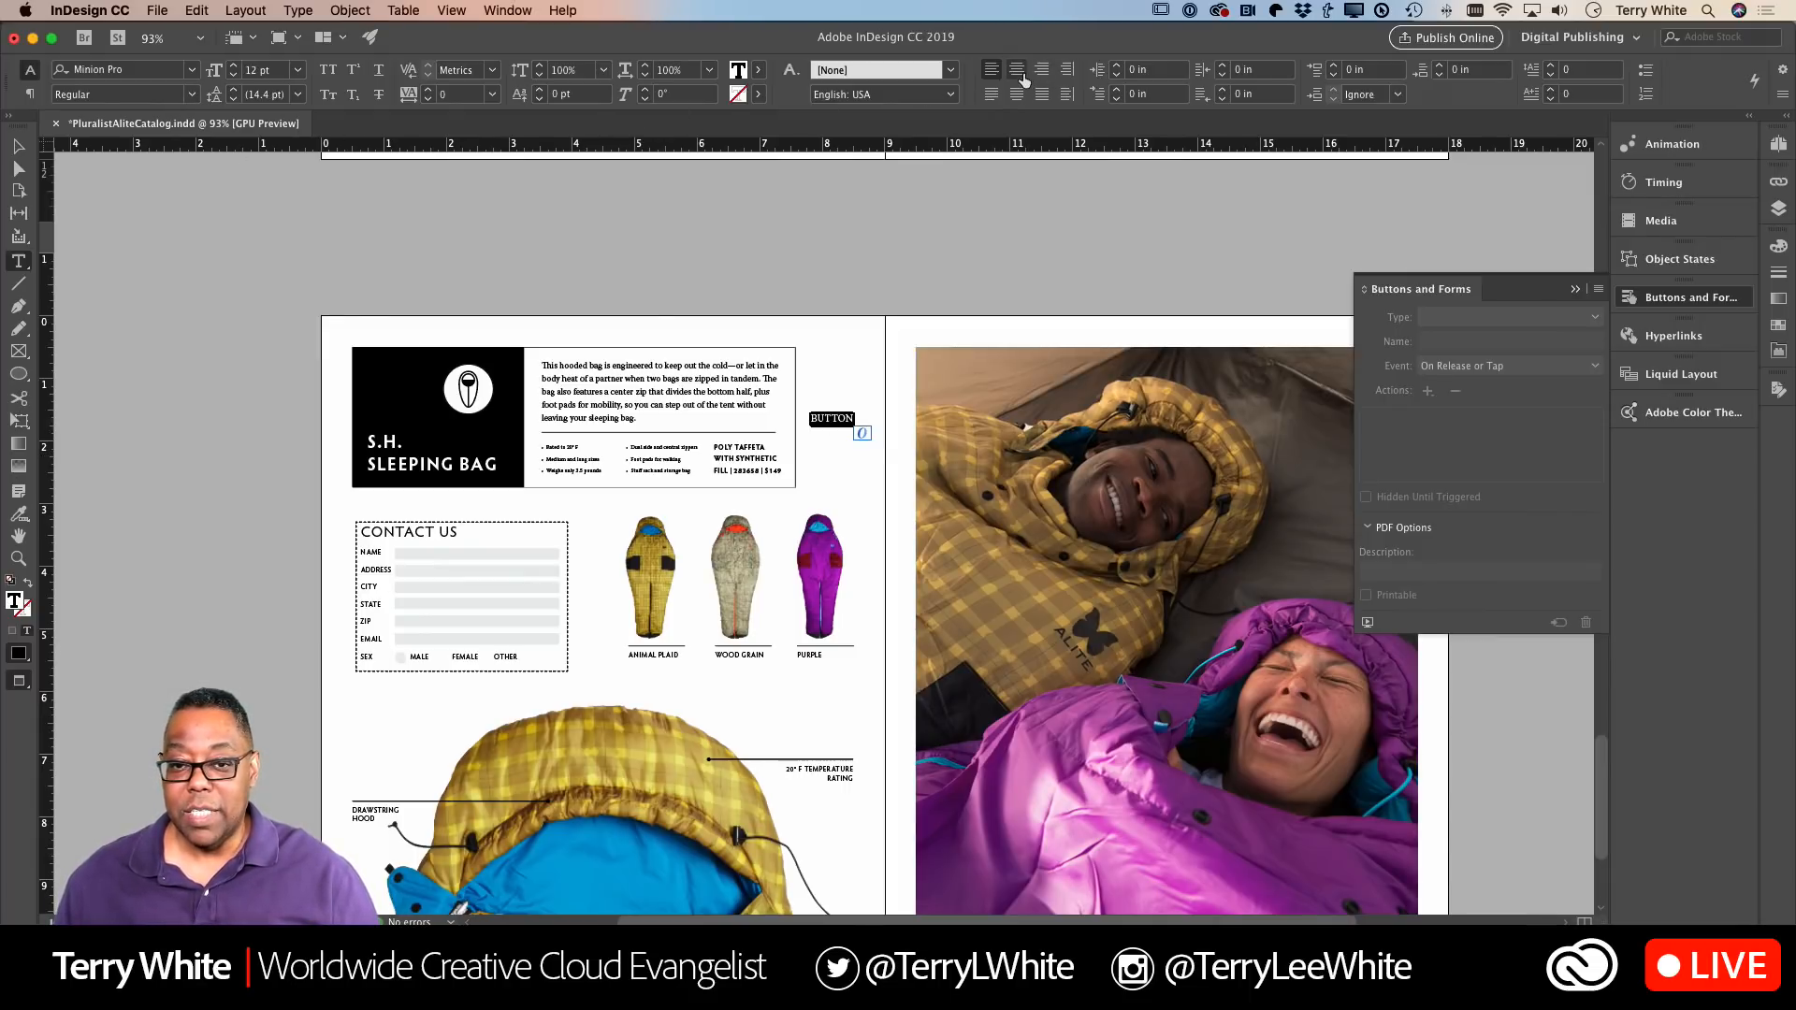
click(353, 10)
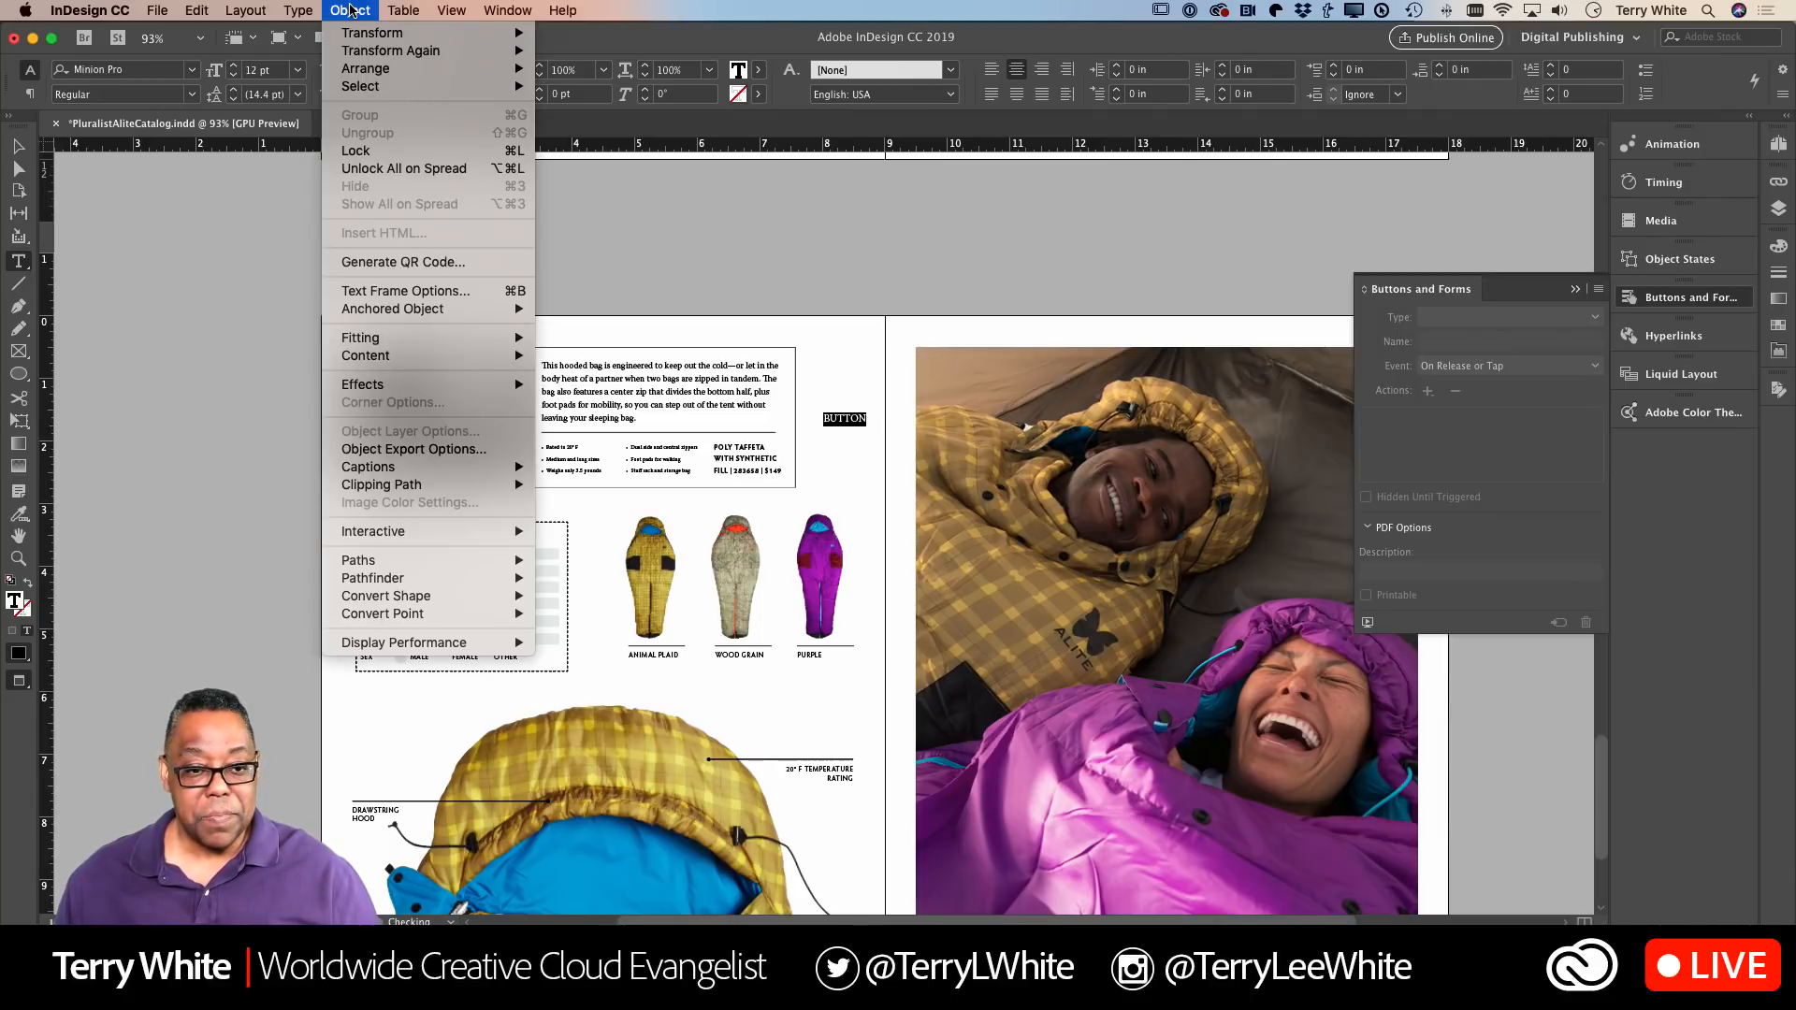
click(405, 291)
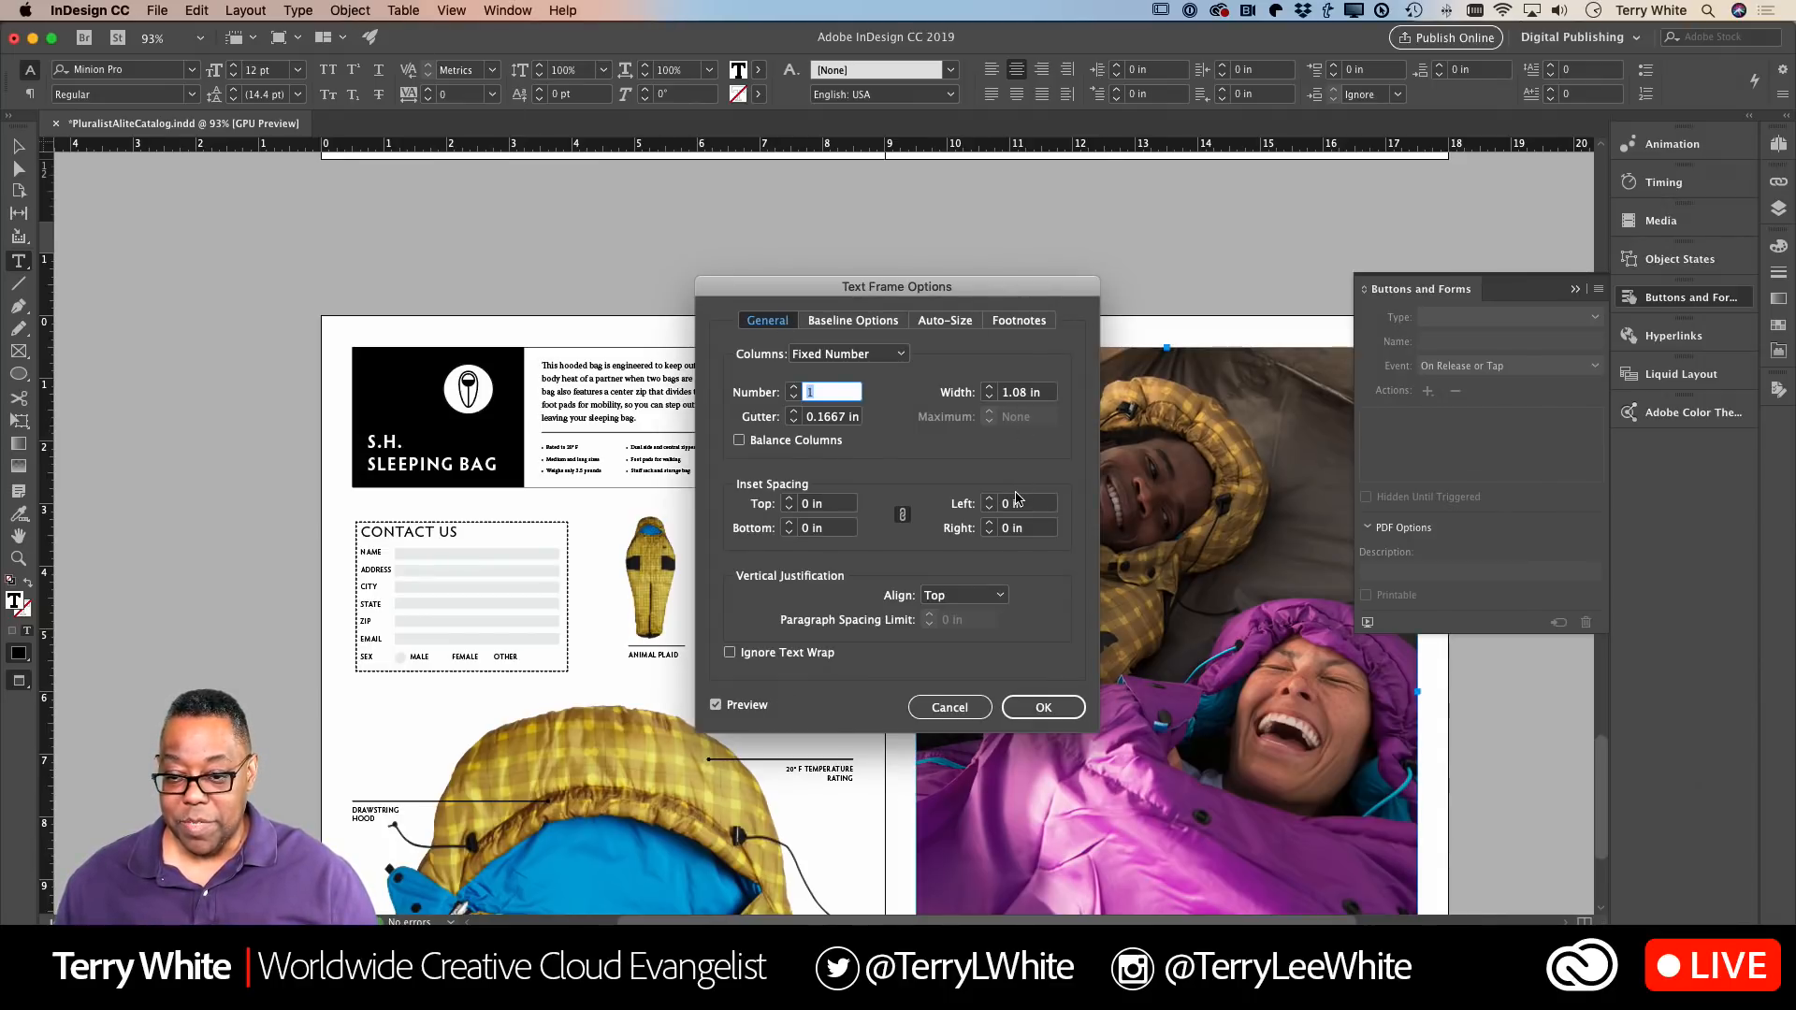
click(999, 596)
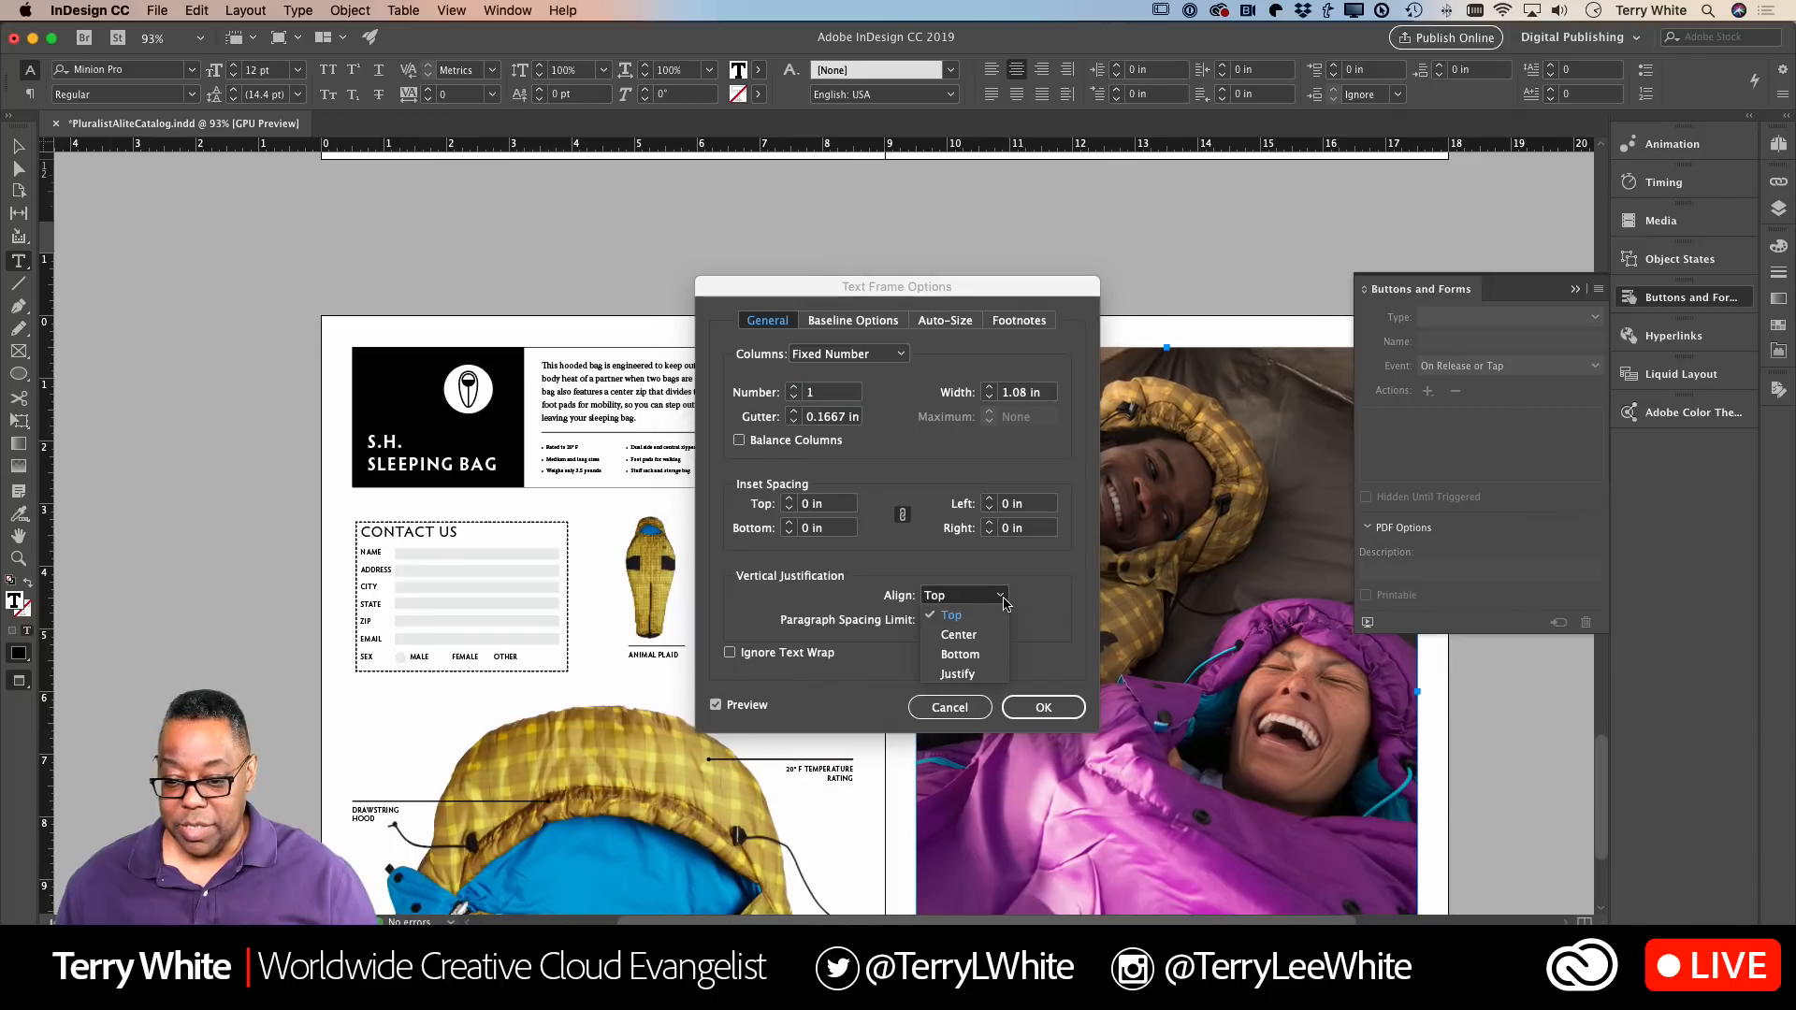
click(990, 638)
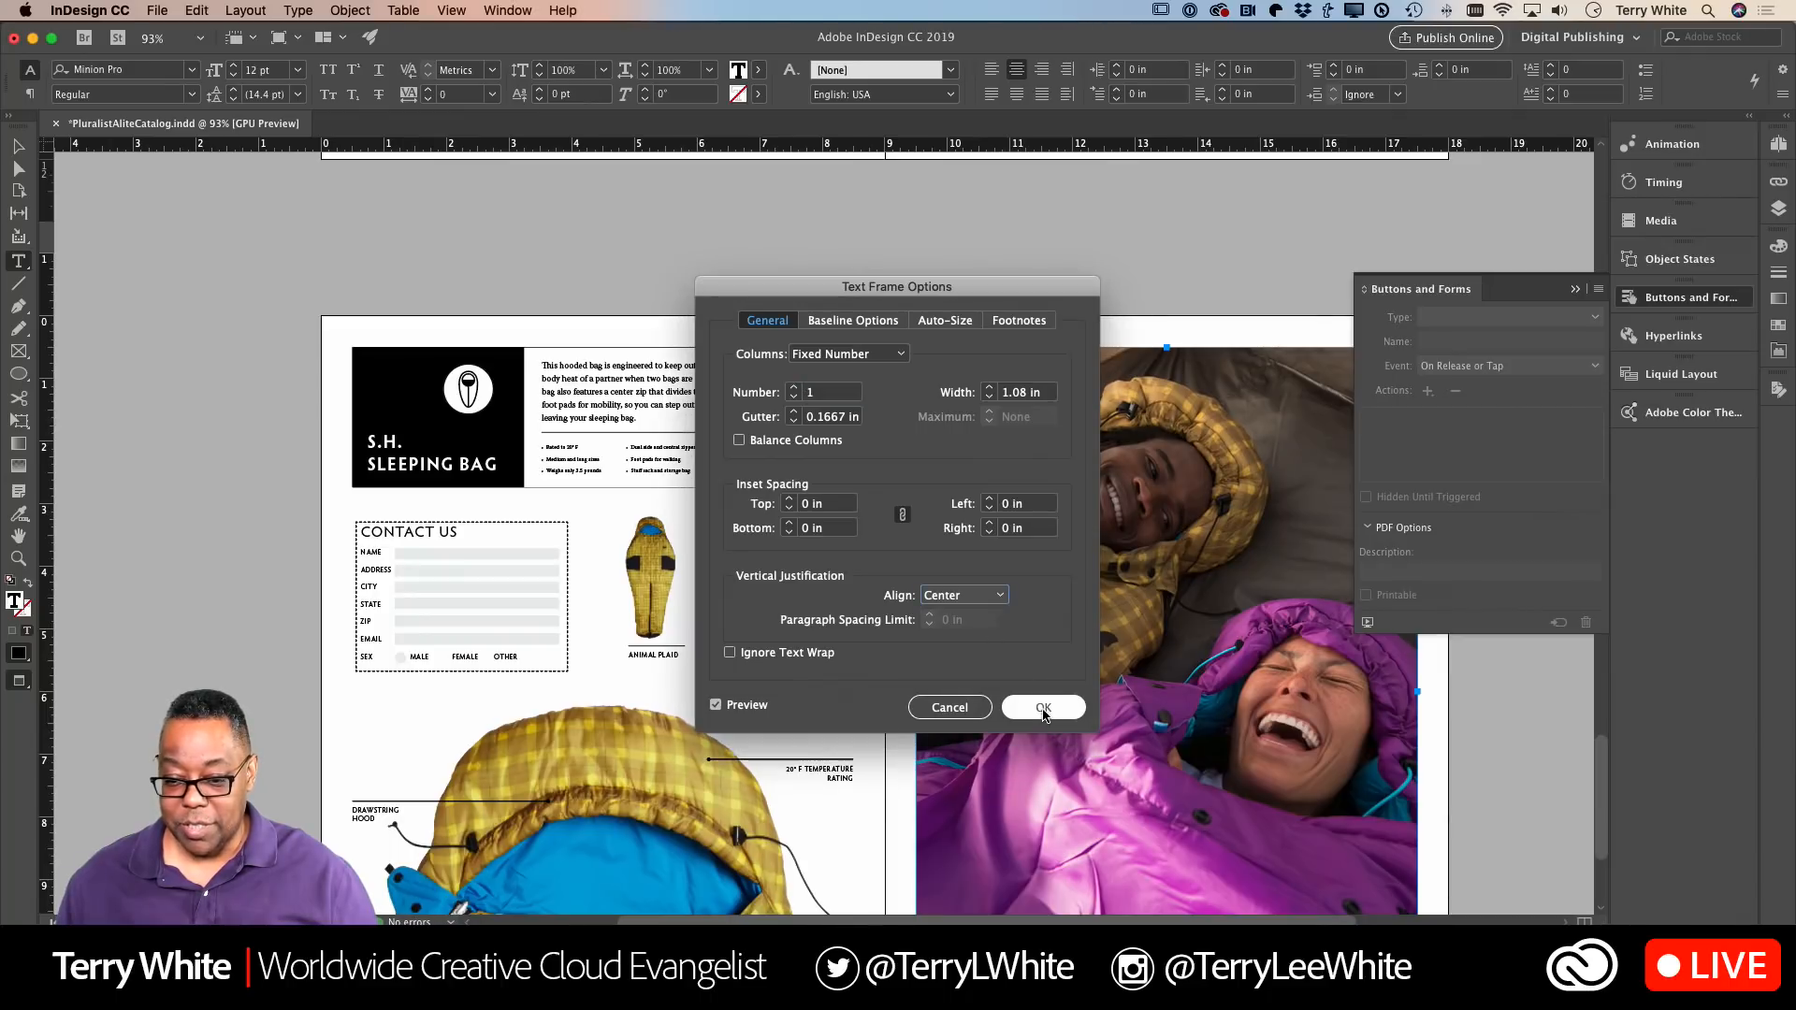
click(1040, 707)
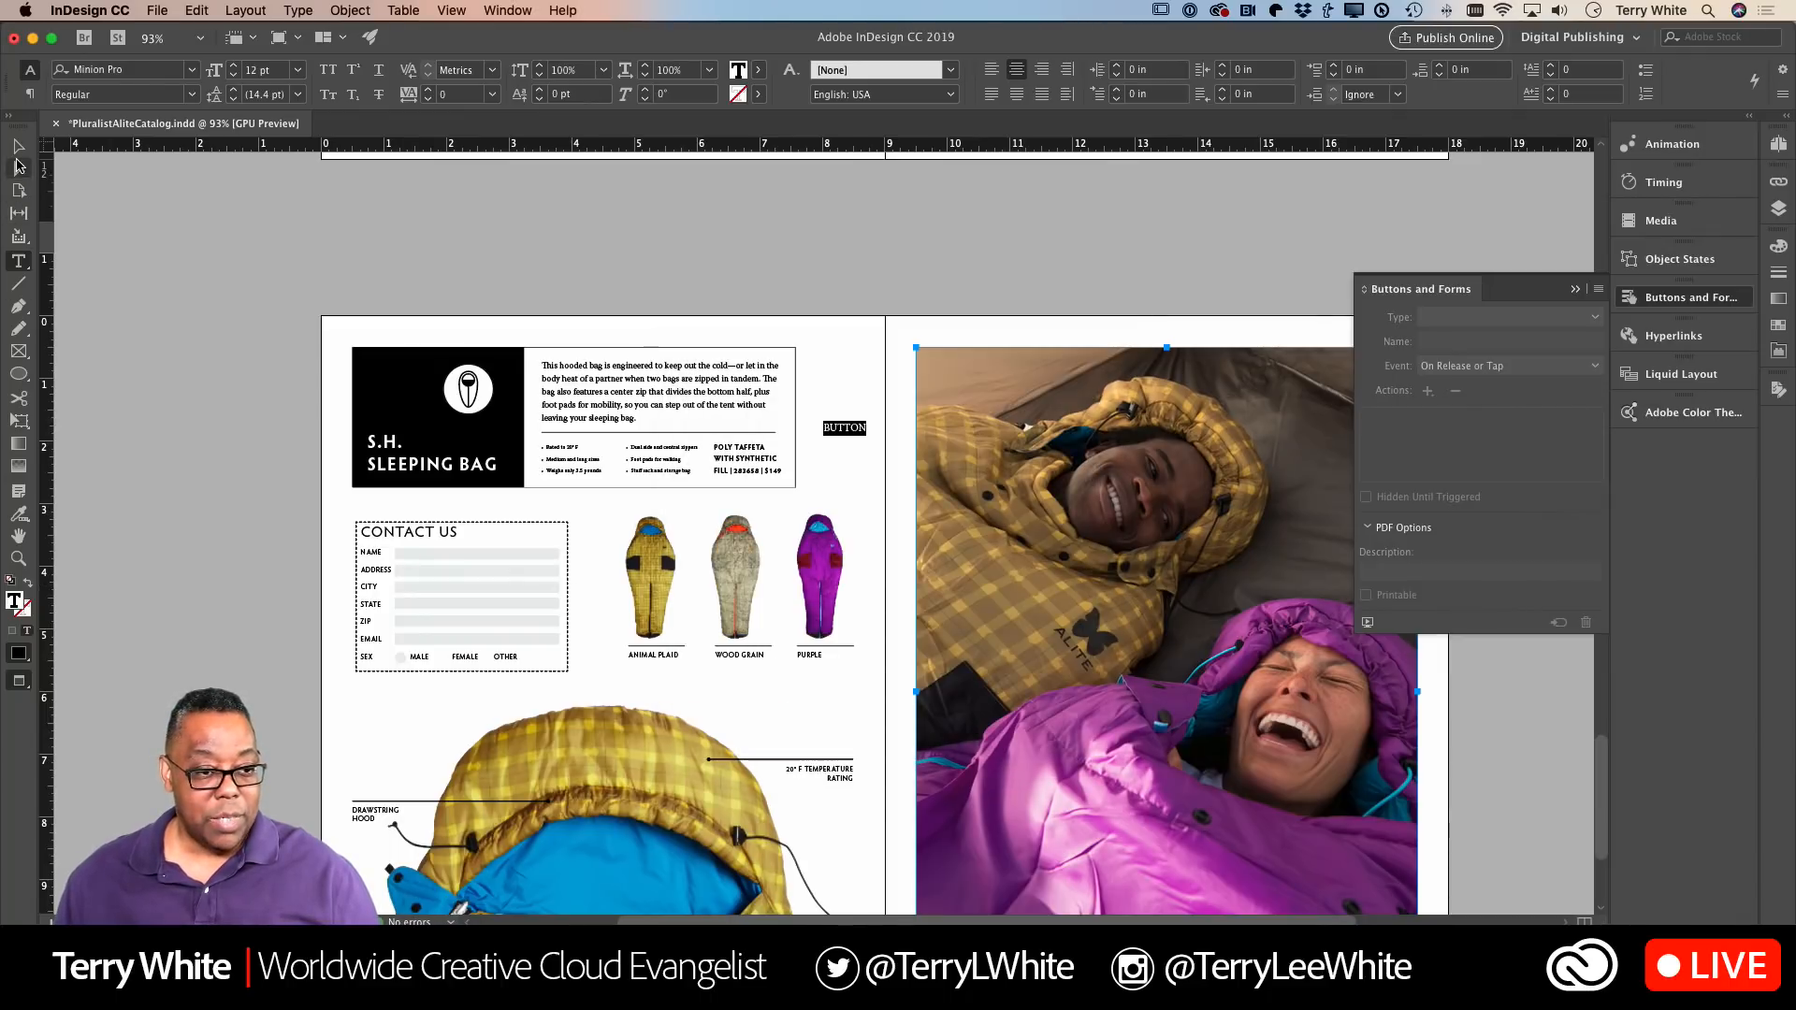
Step: Apply the default fill and stroke to the "BUTTON" text frame, giving it a 1 pt black outline with no fill
click(18, 146)
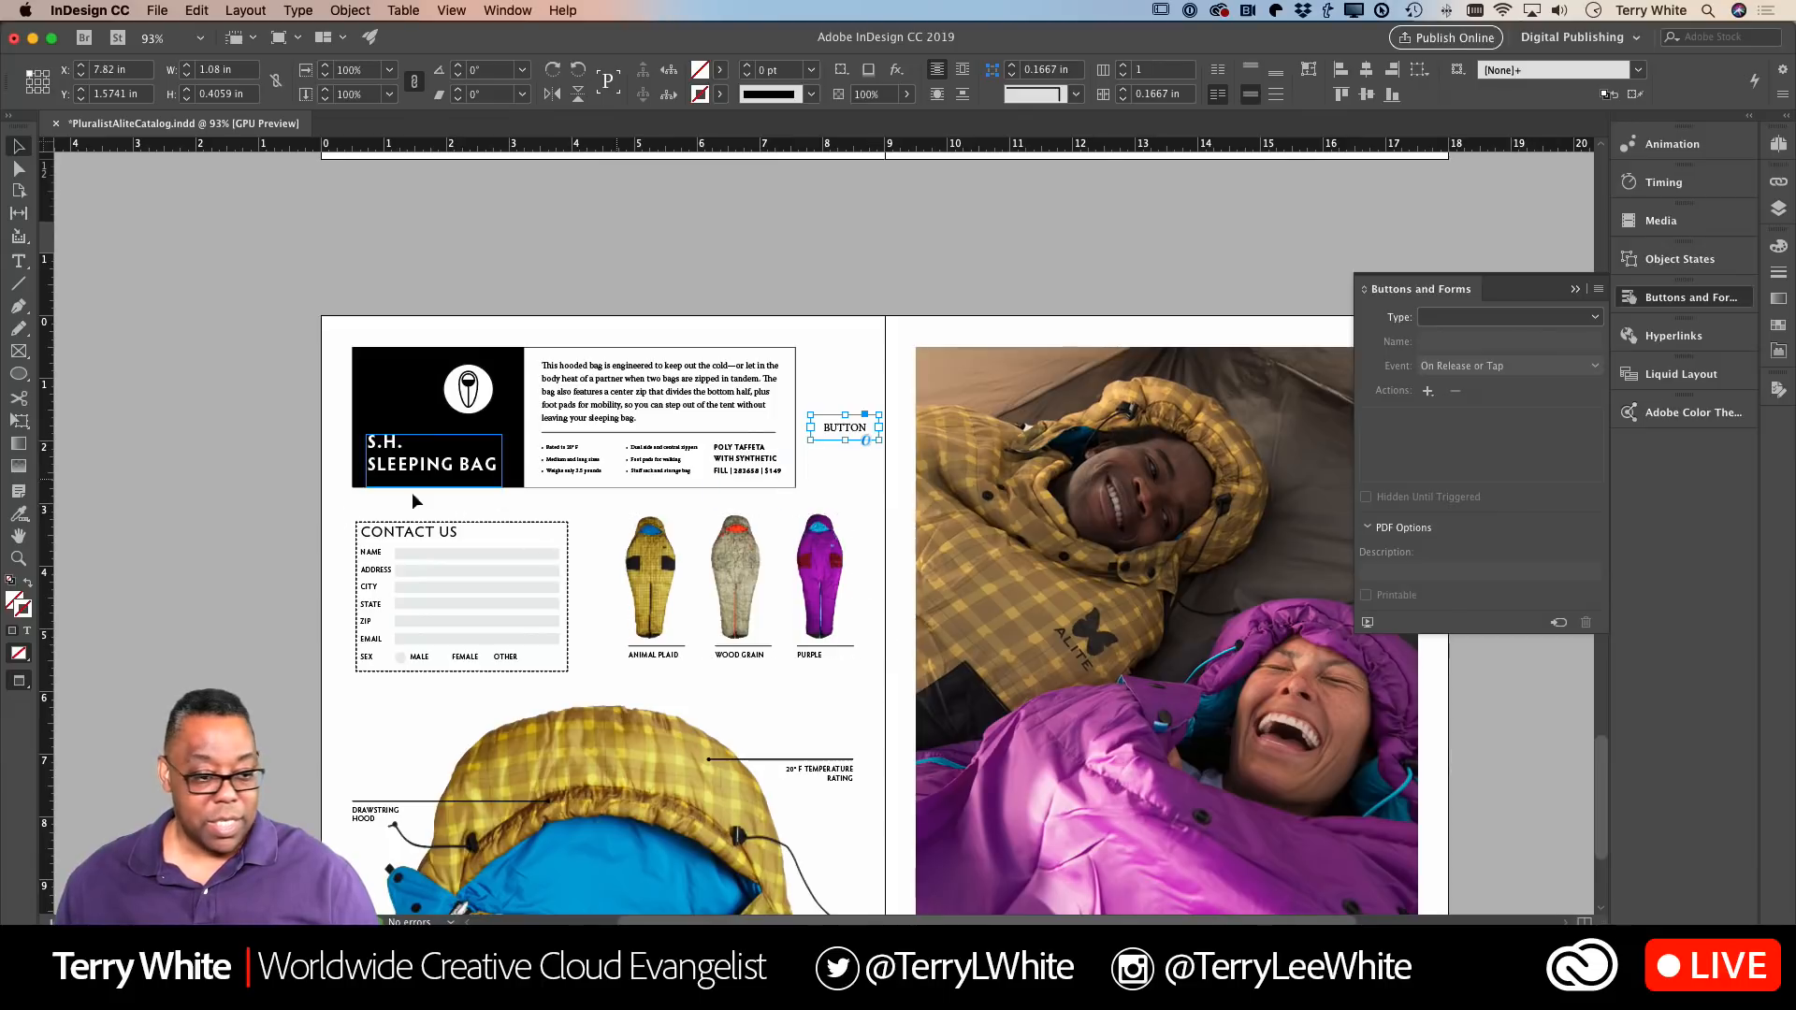
click(10, 581)
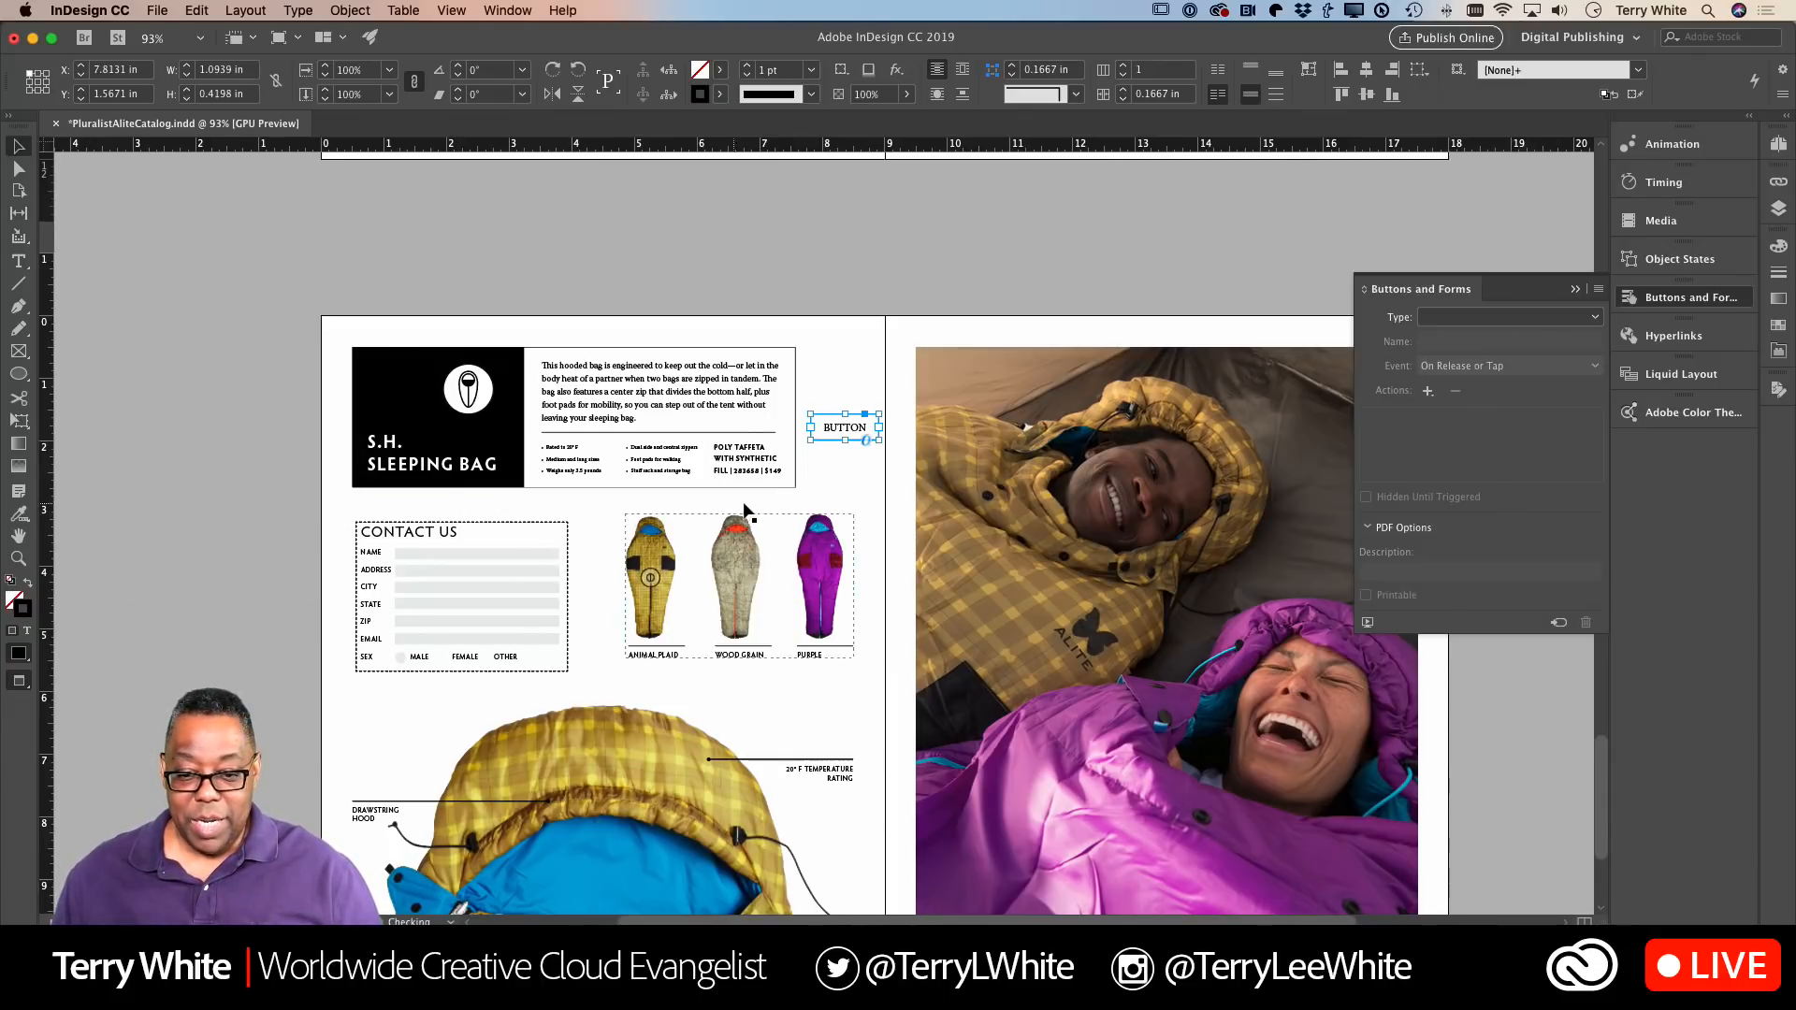
click(827, 376)
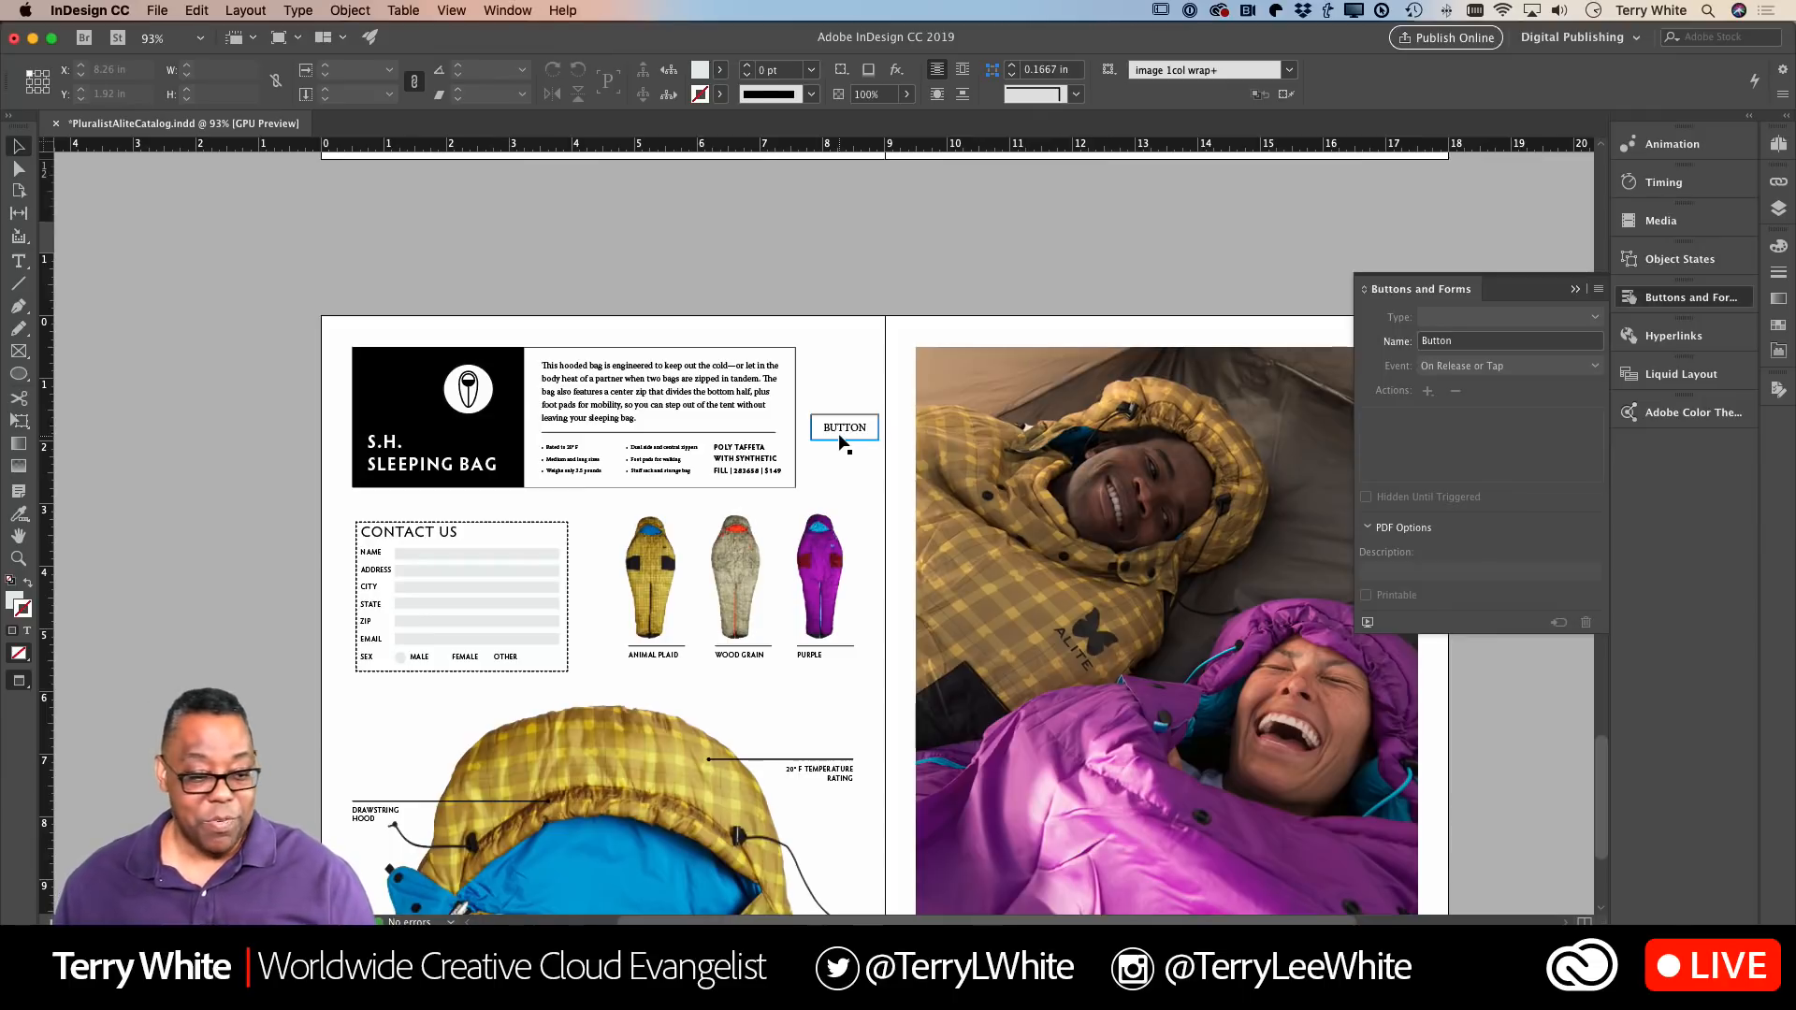
click(845, 430)
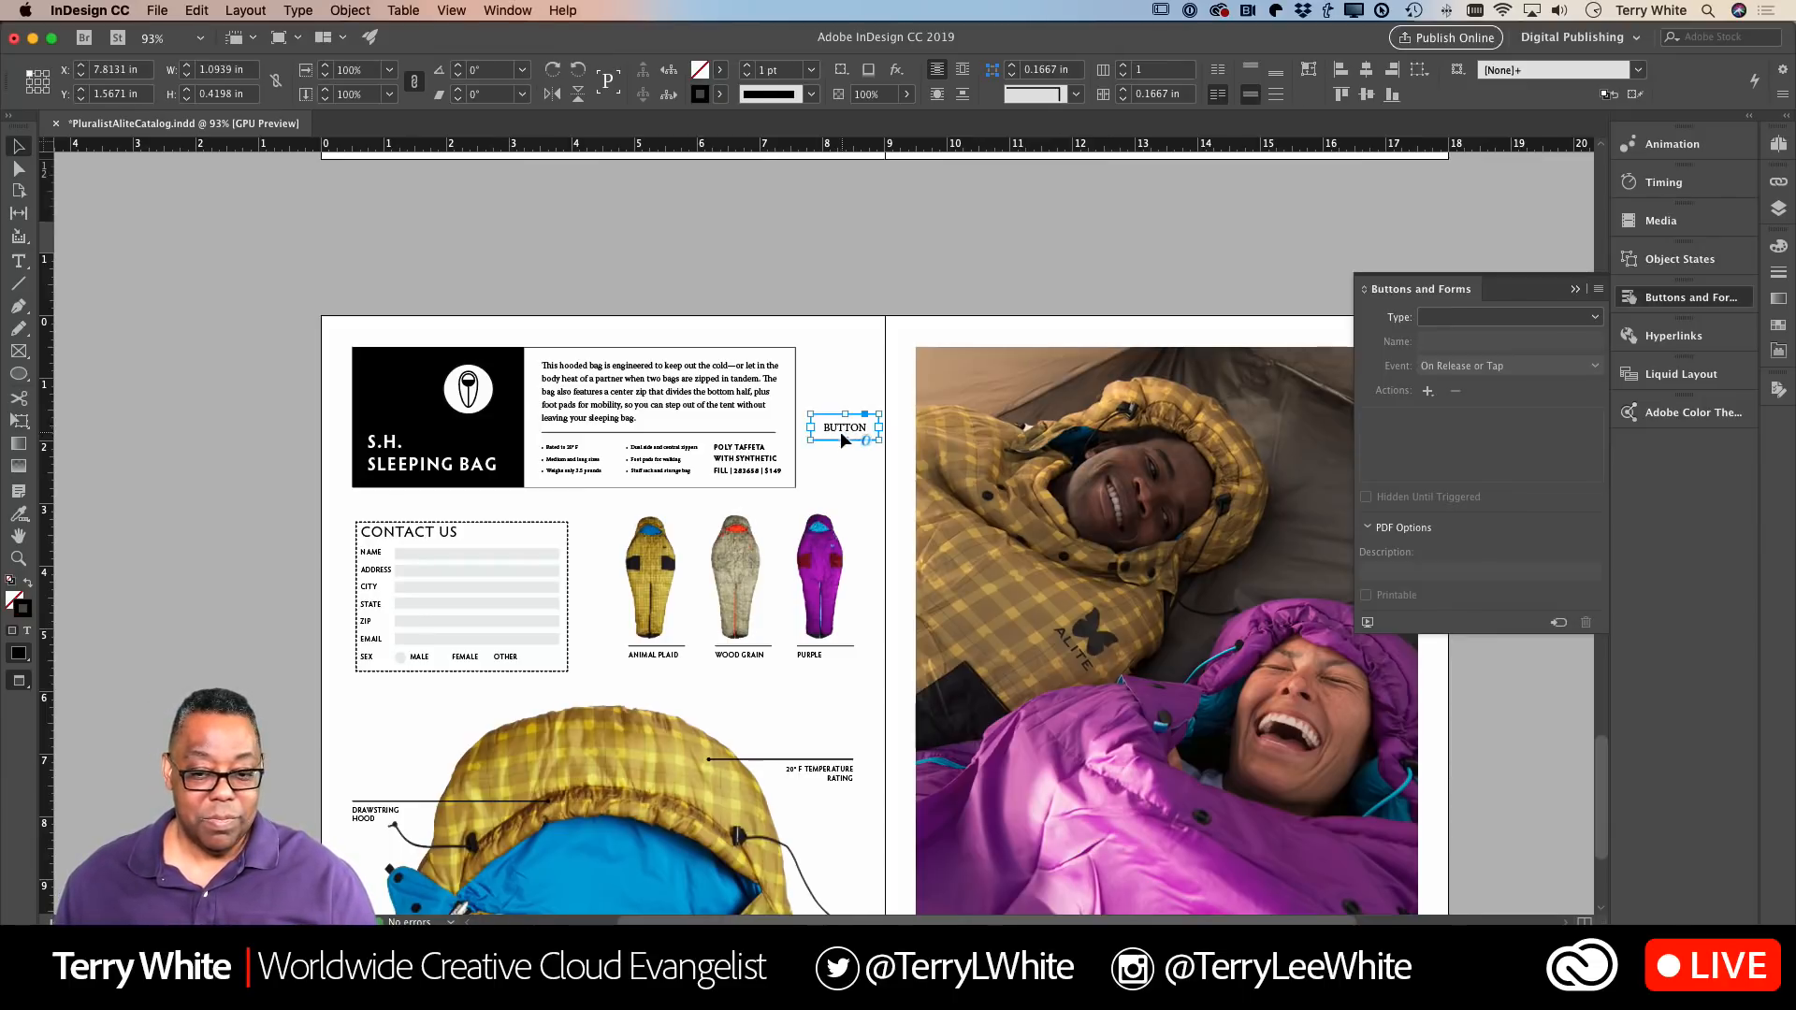
click(834, 453)
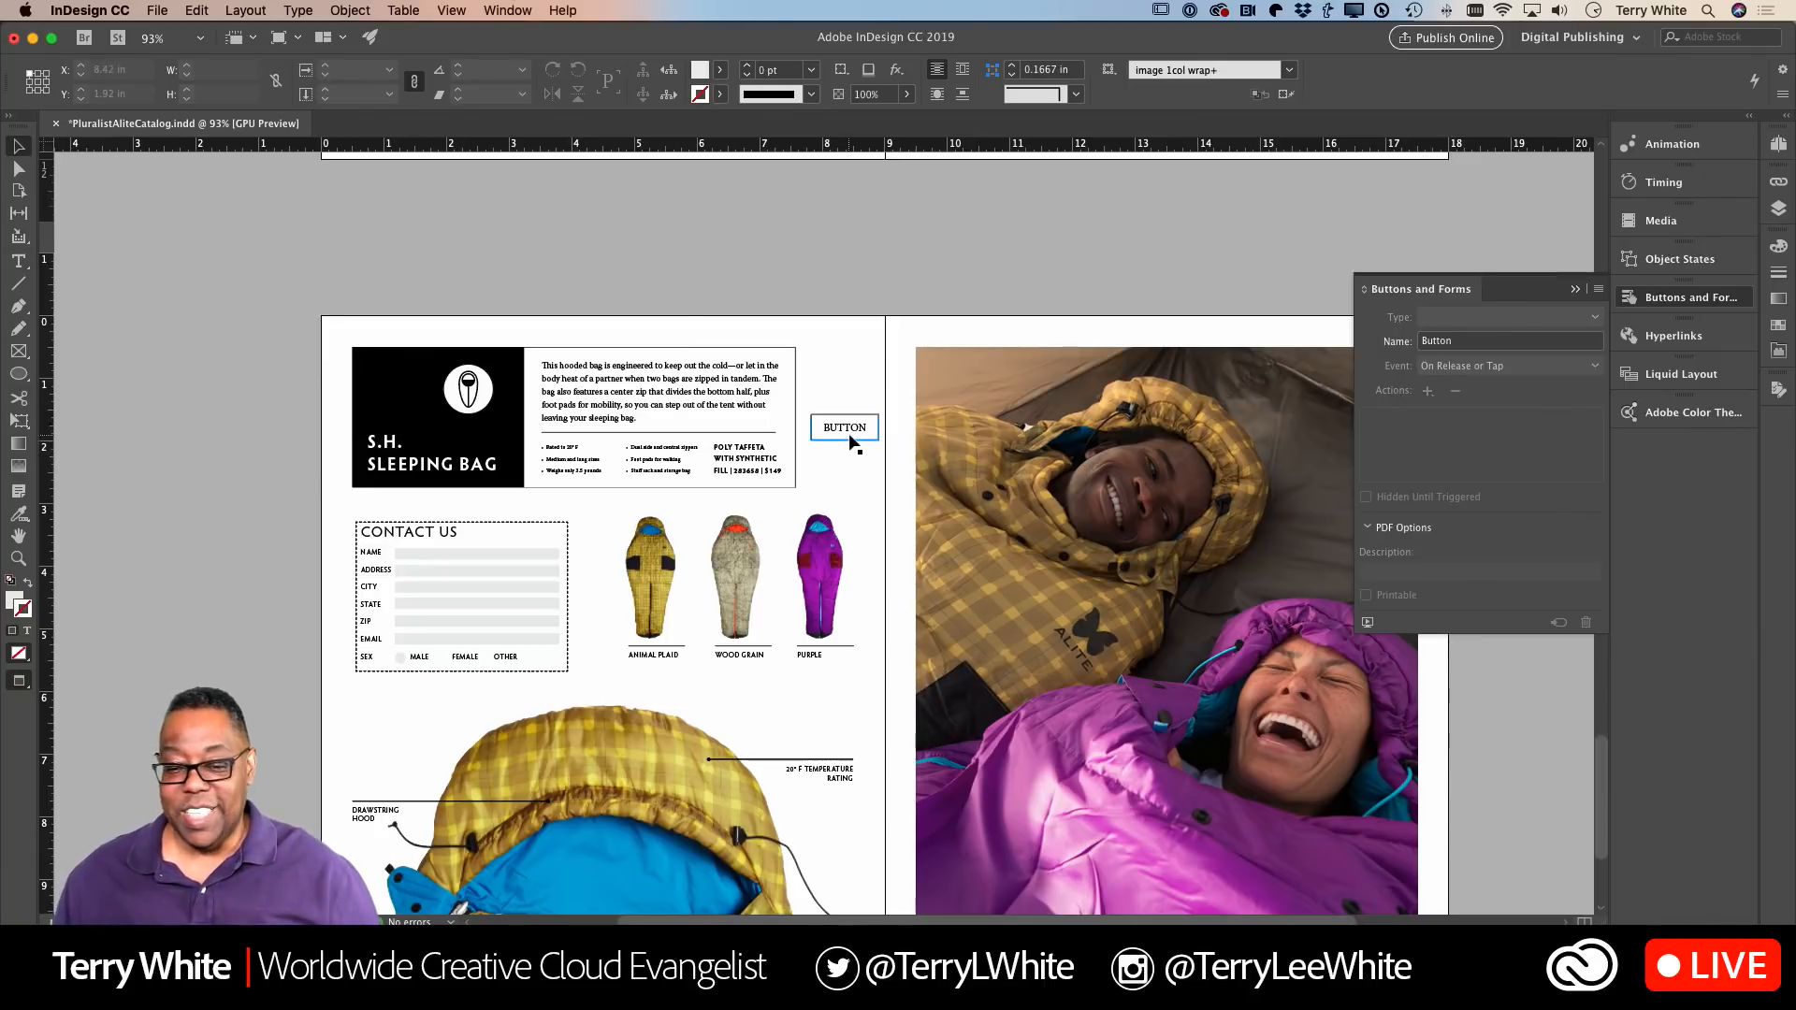
click(847, 435)
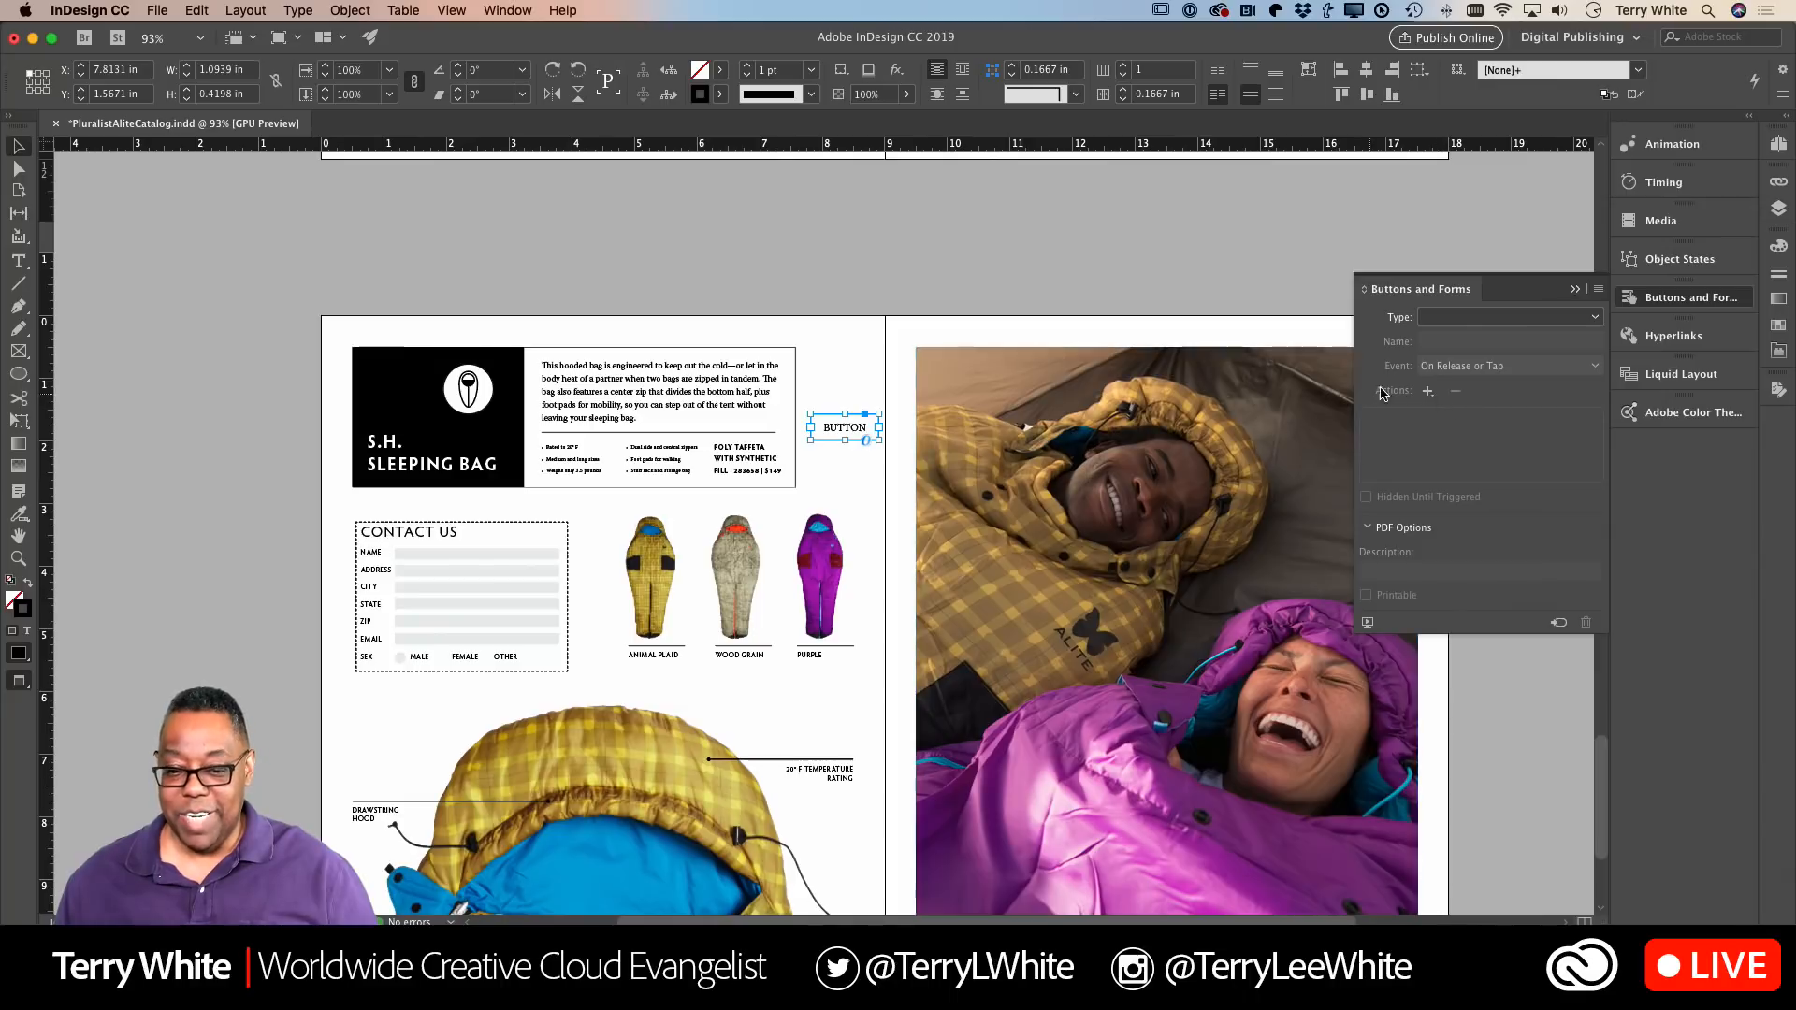
click(833, 351)
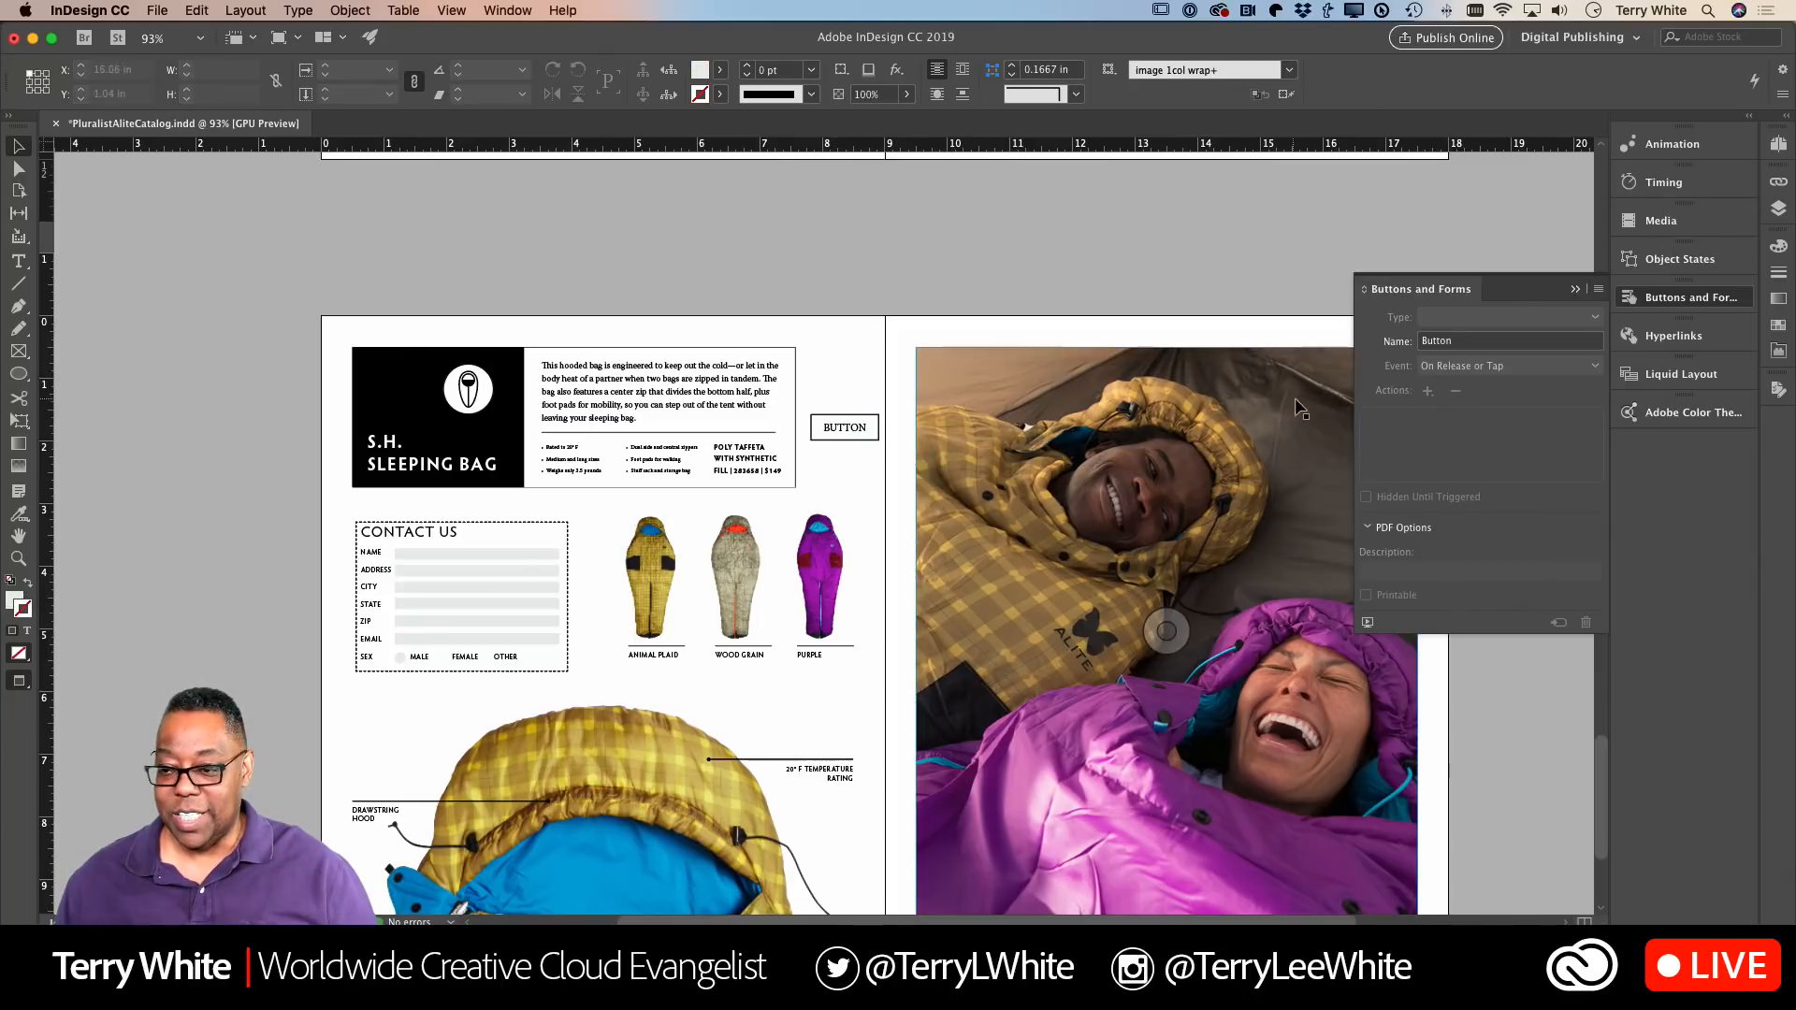
click(845, 427)
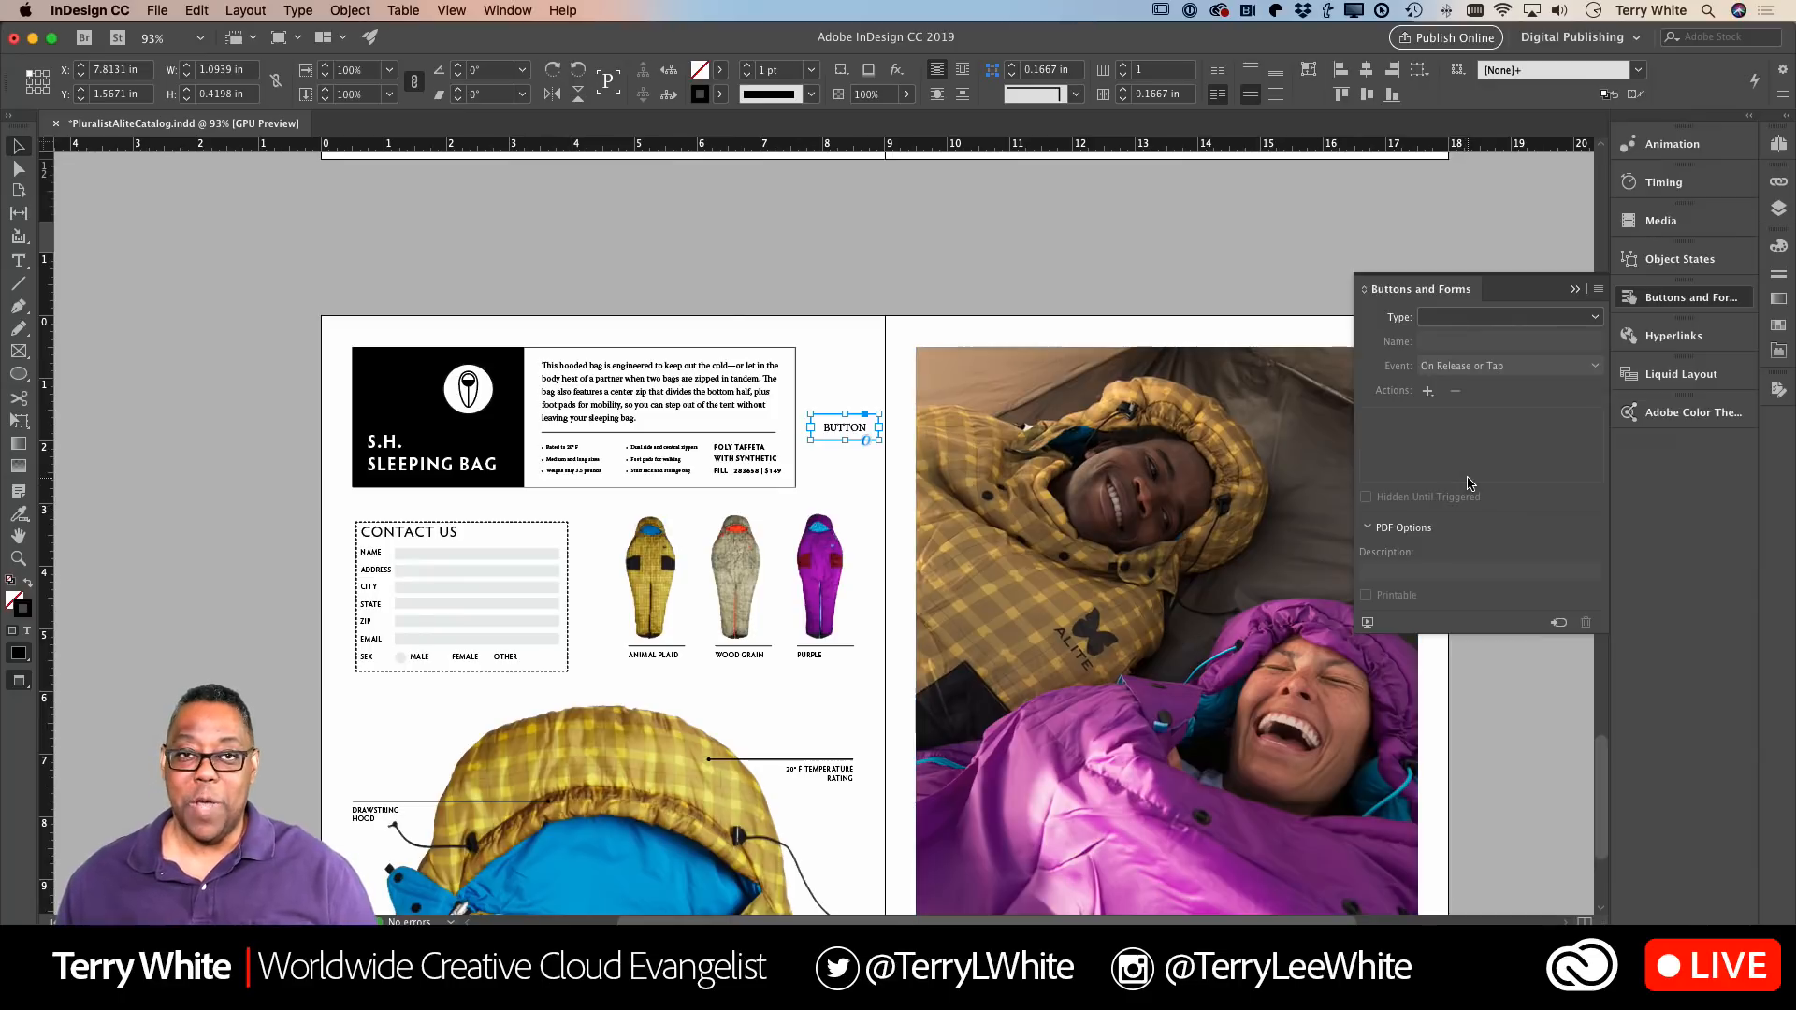
click(1585, 317)
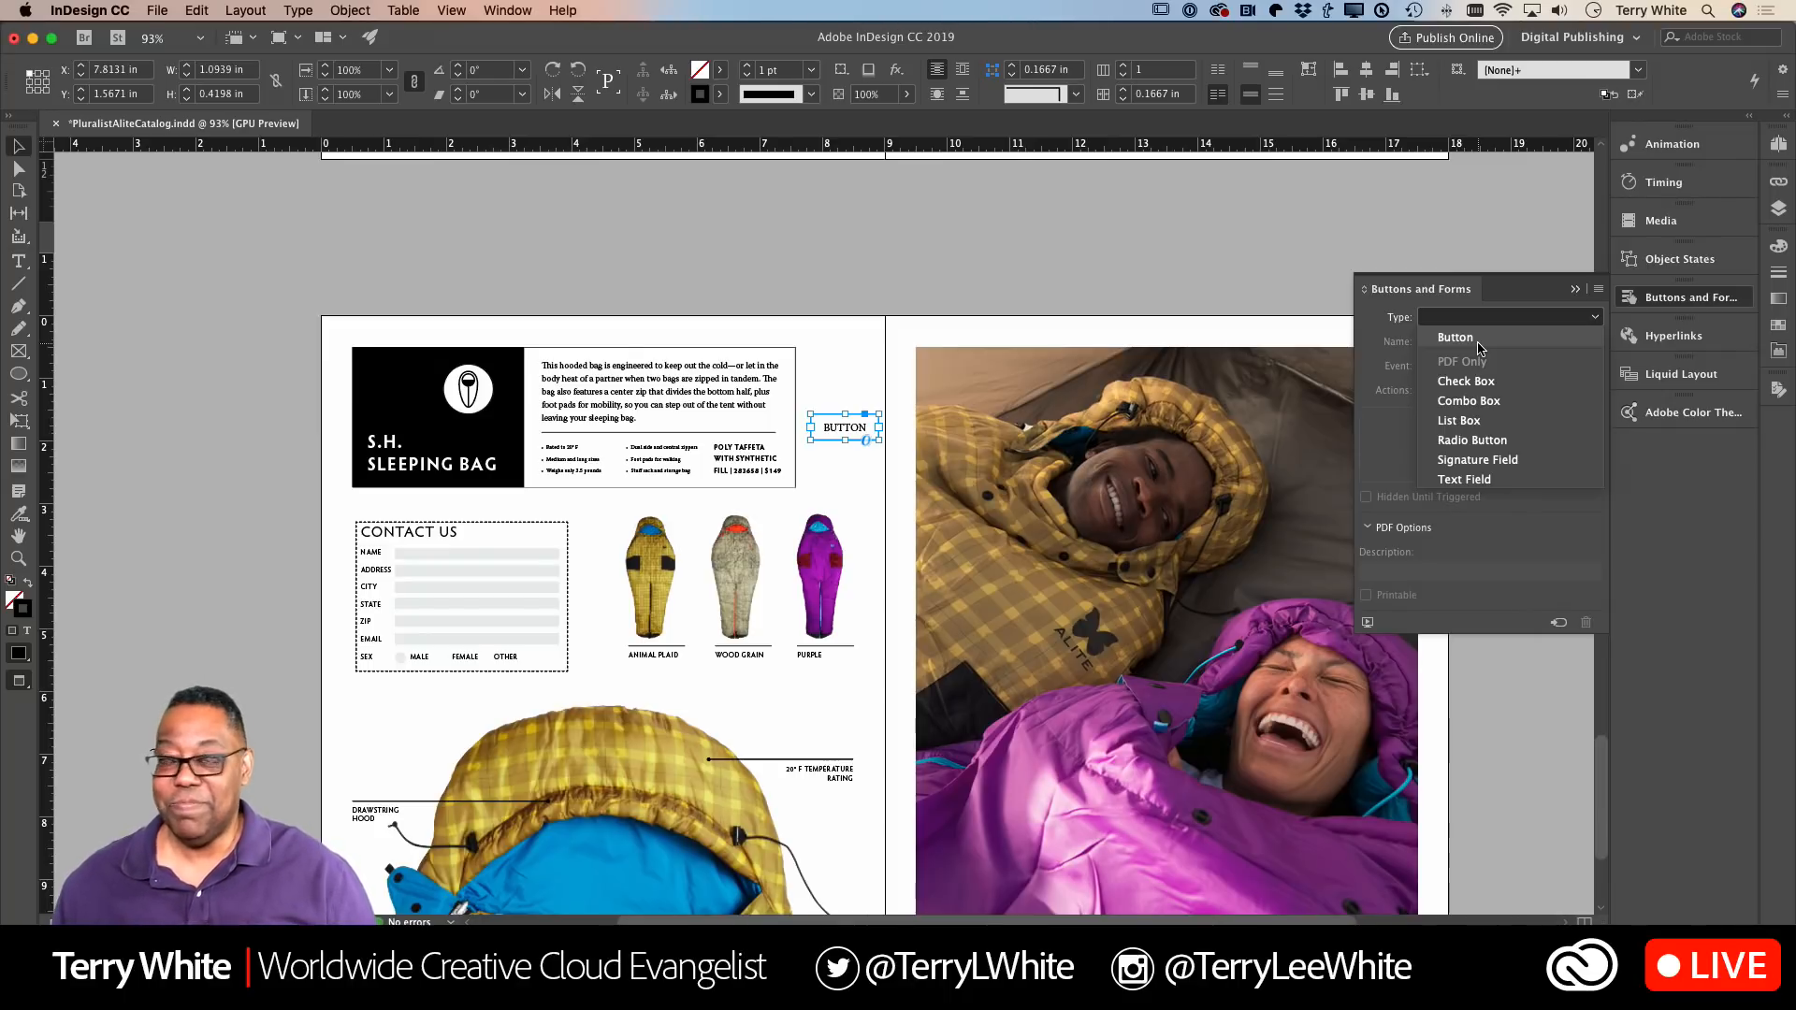
click(1129, 278)
key(w)
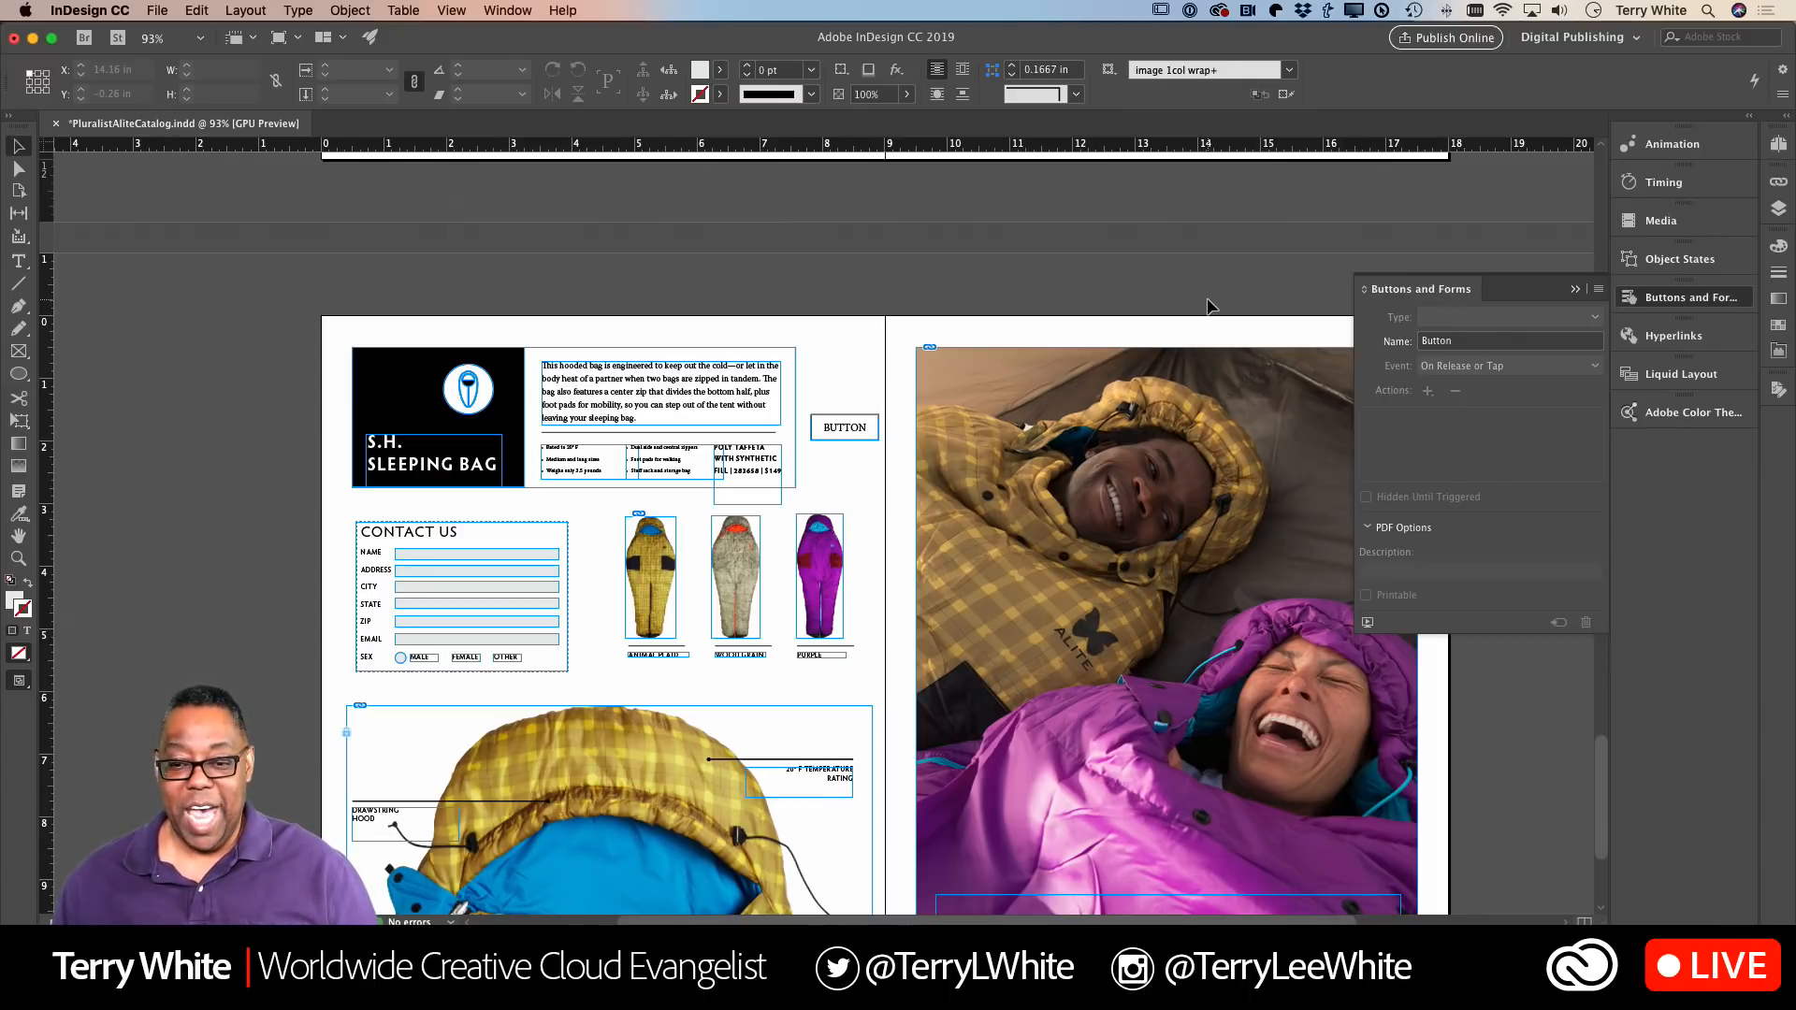
key(w)
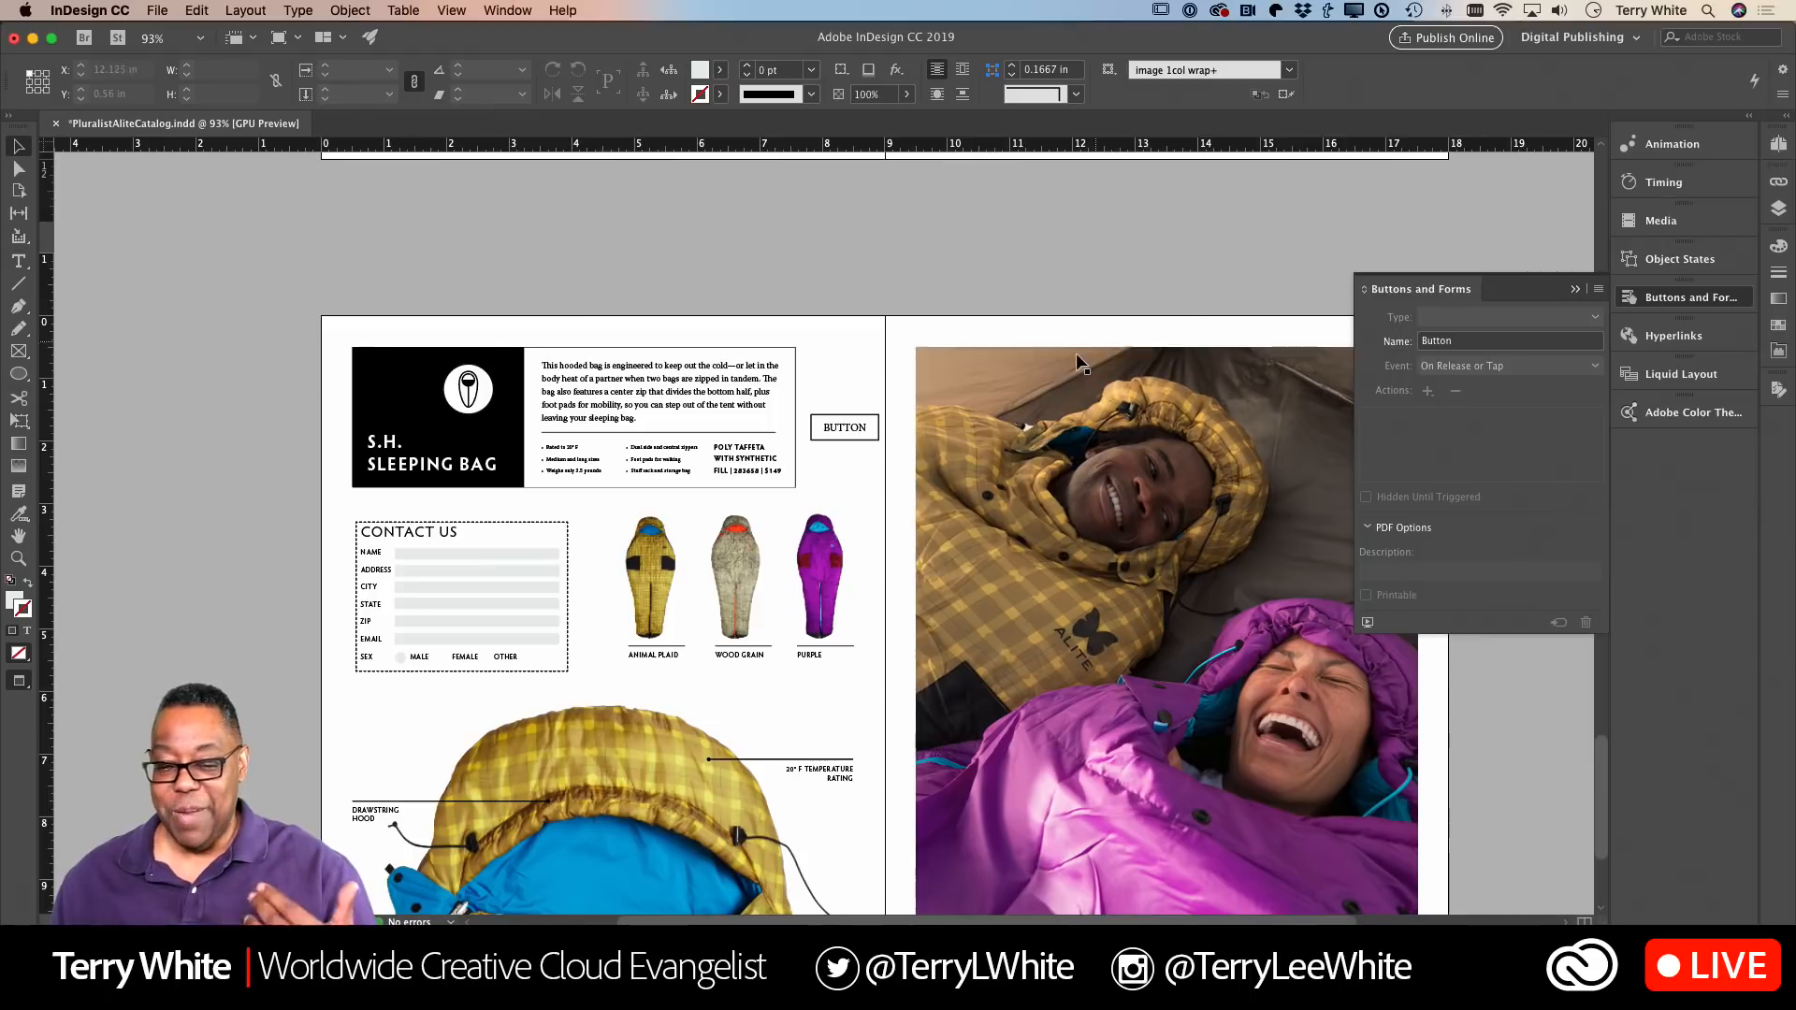
Step: Convert the outlined "BUTTON" frame to the Button type and name it "Adobe"
click(849, 429)
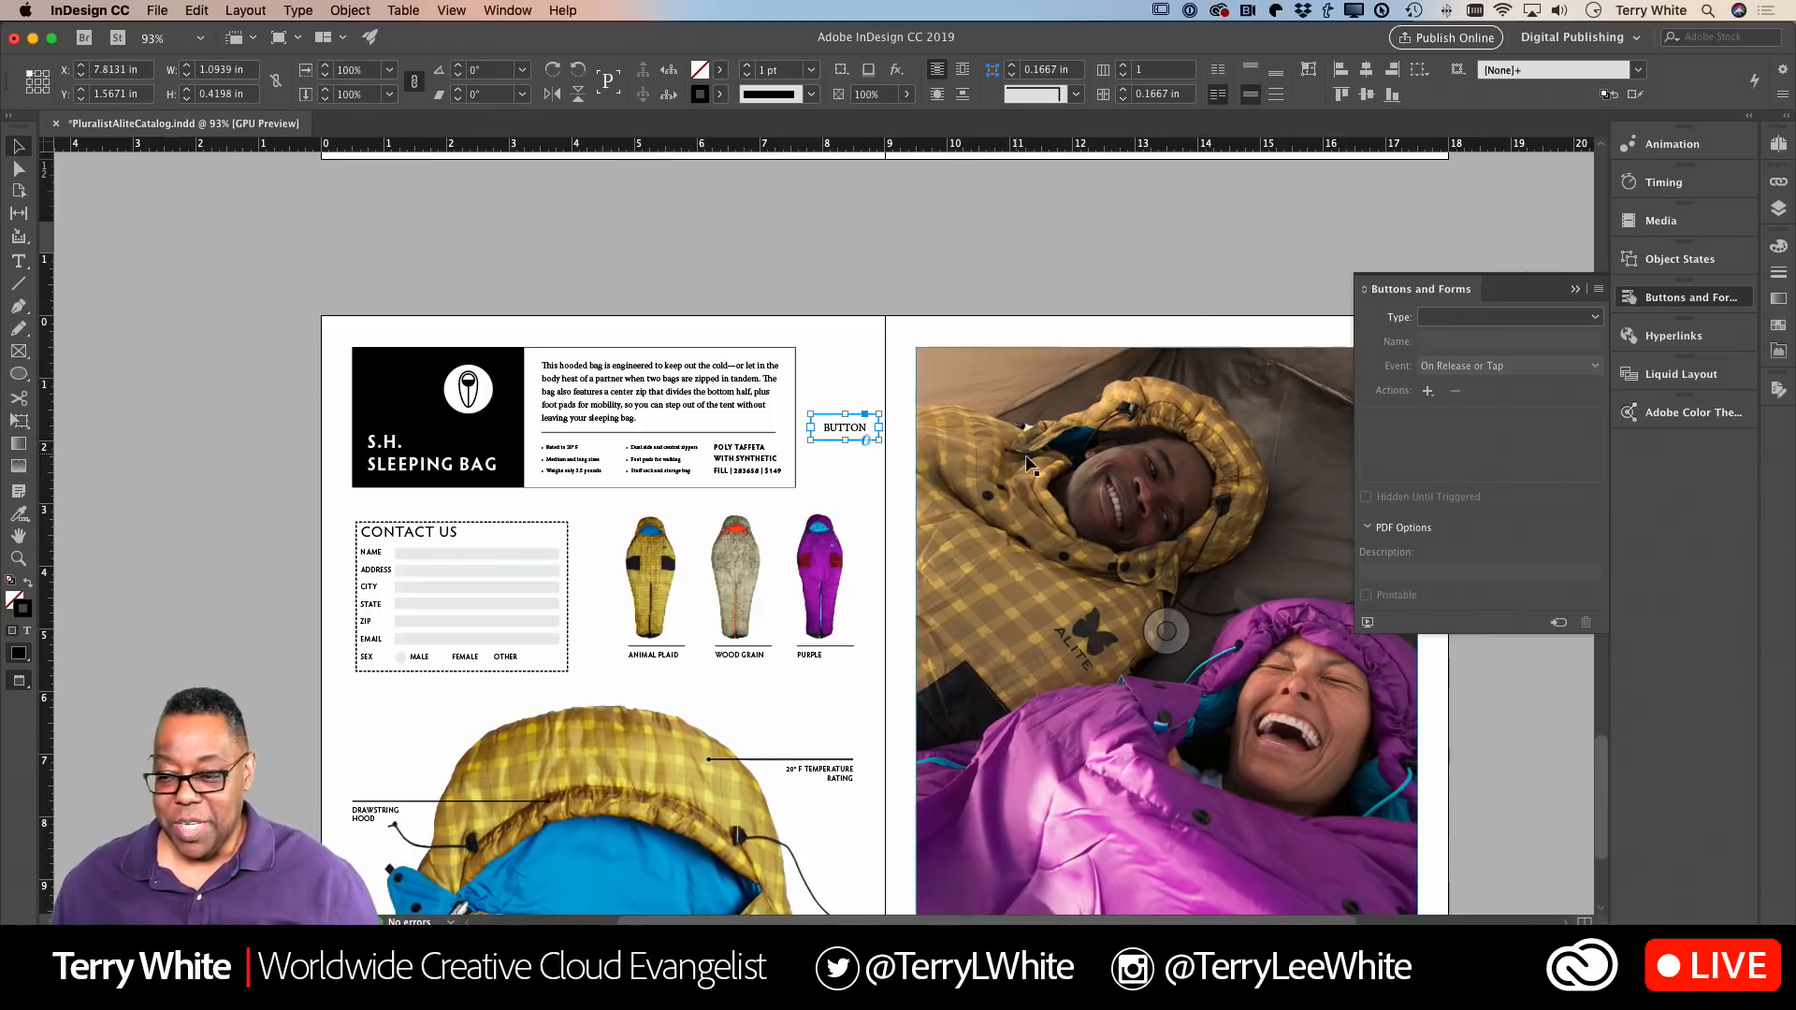
click(1579, 319)
click(1497, 338)
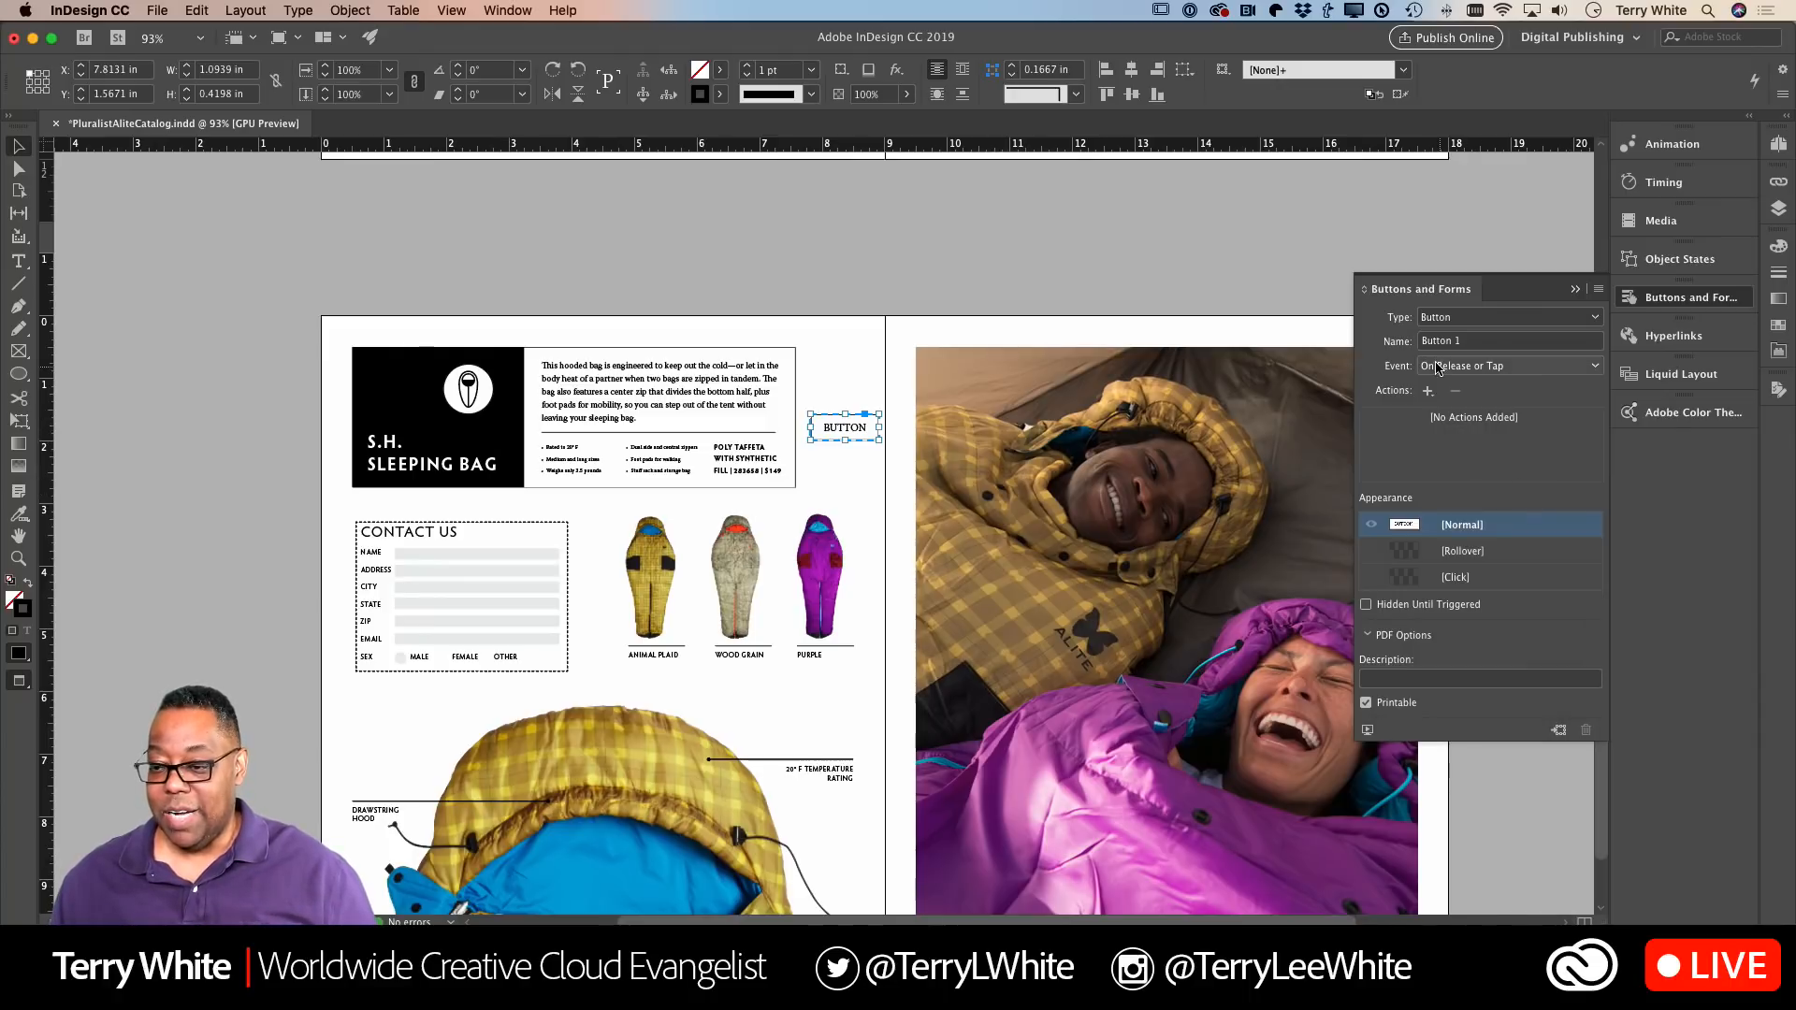
click(1468, 341)
drag(1467, 340, 1375, 341)
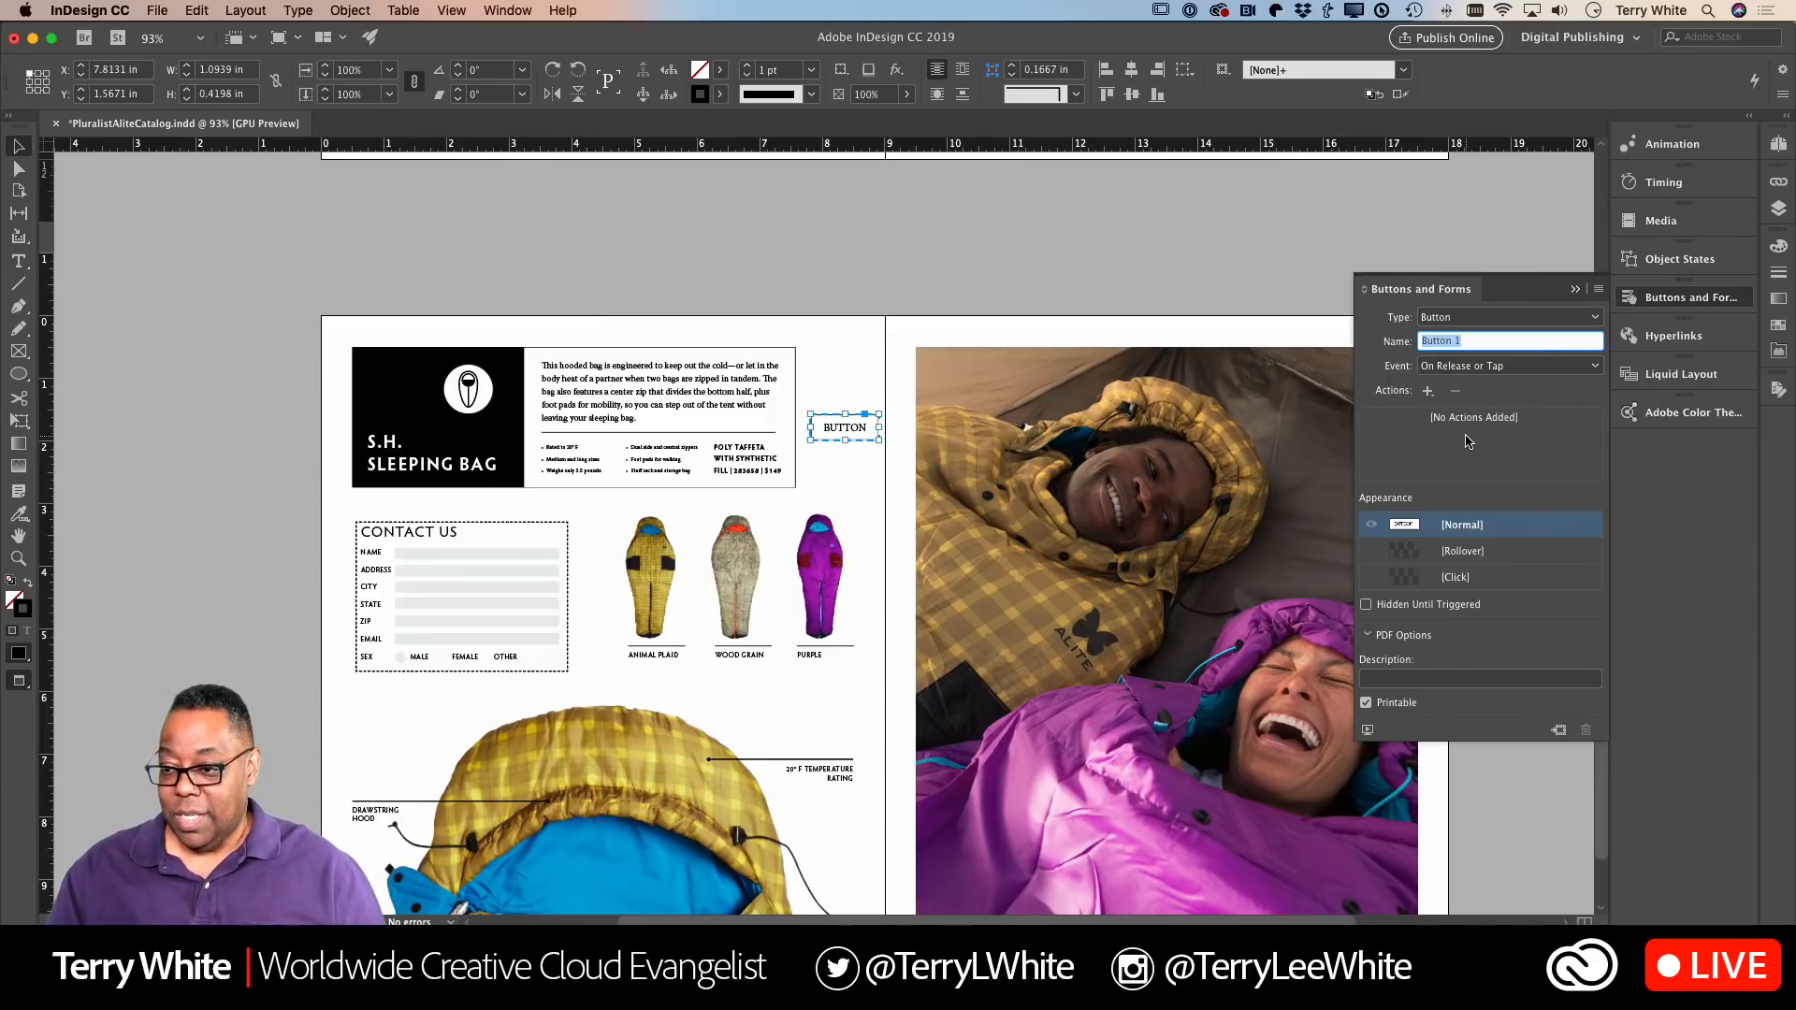
text(A)
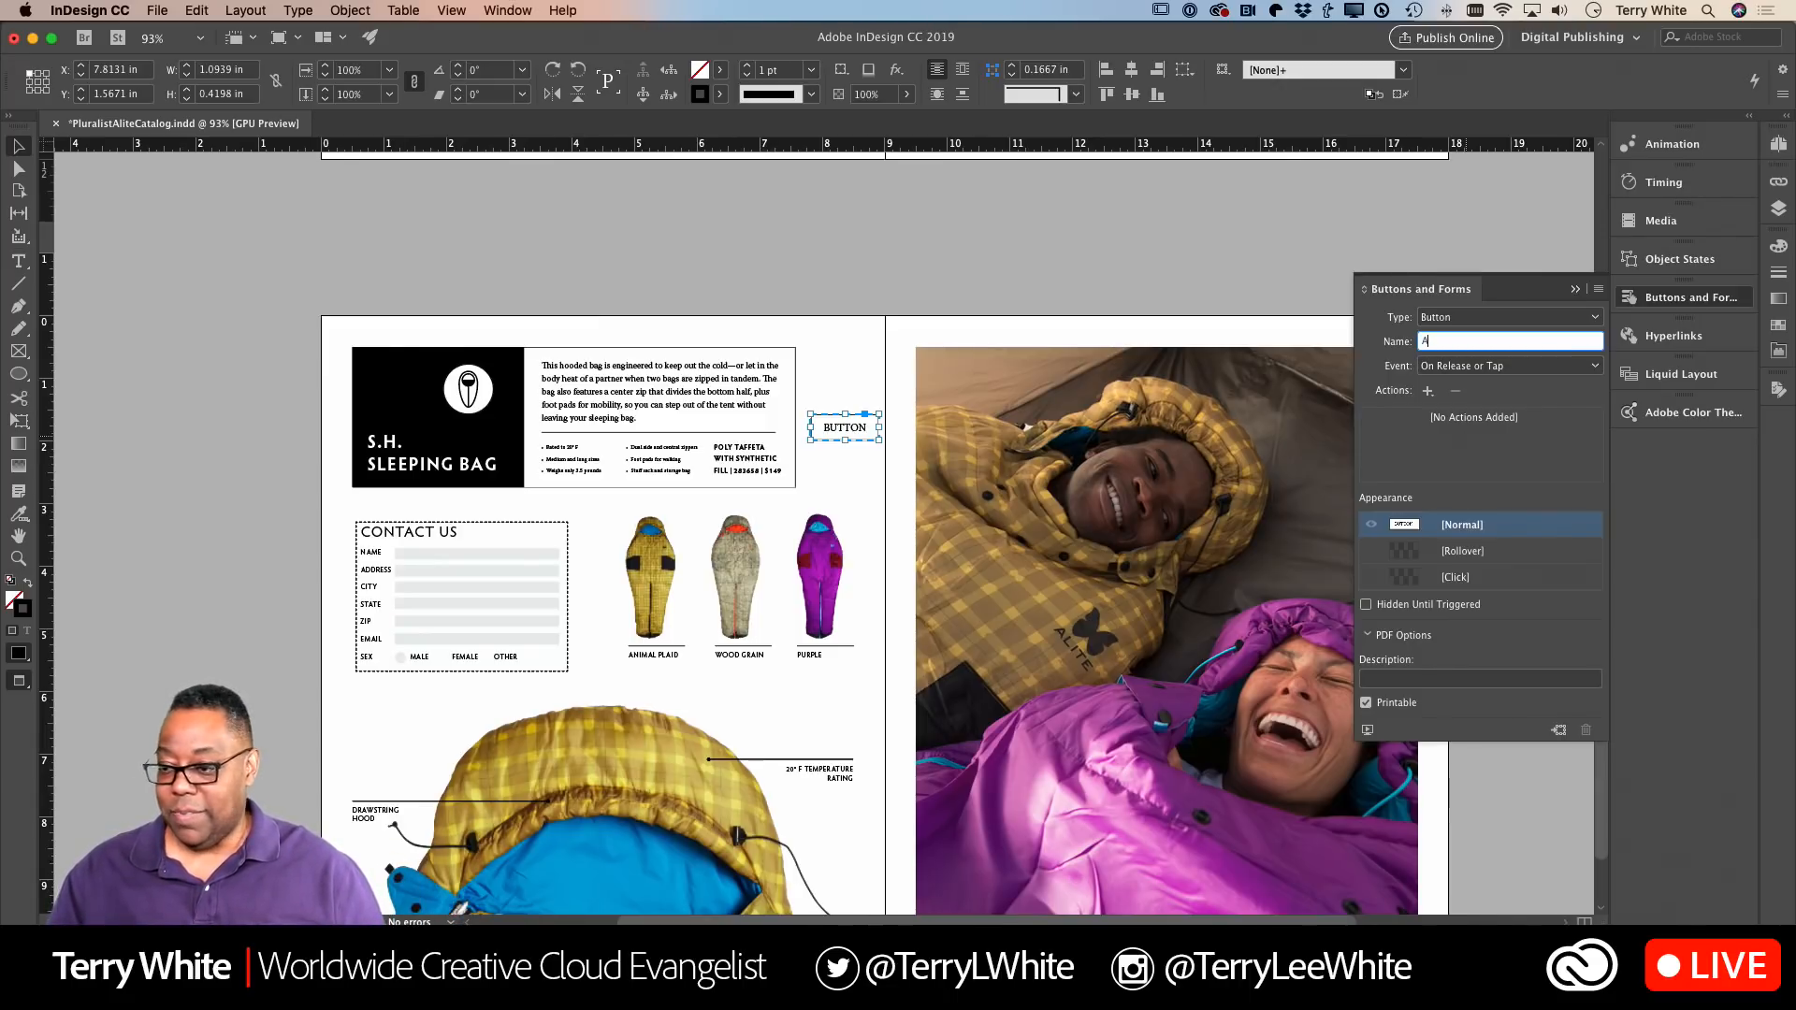
text(dobe)
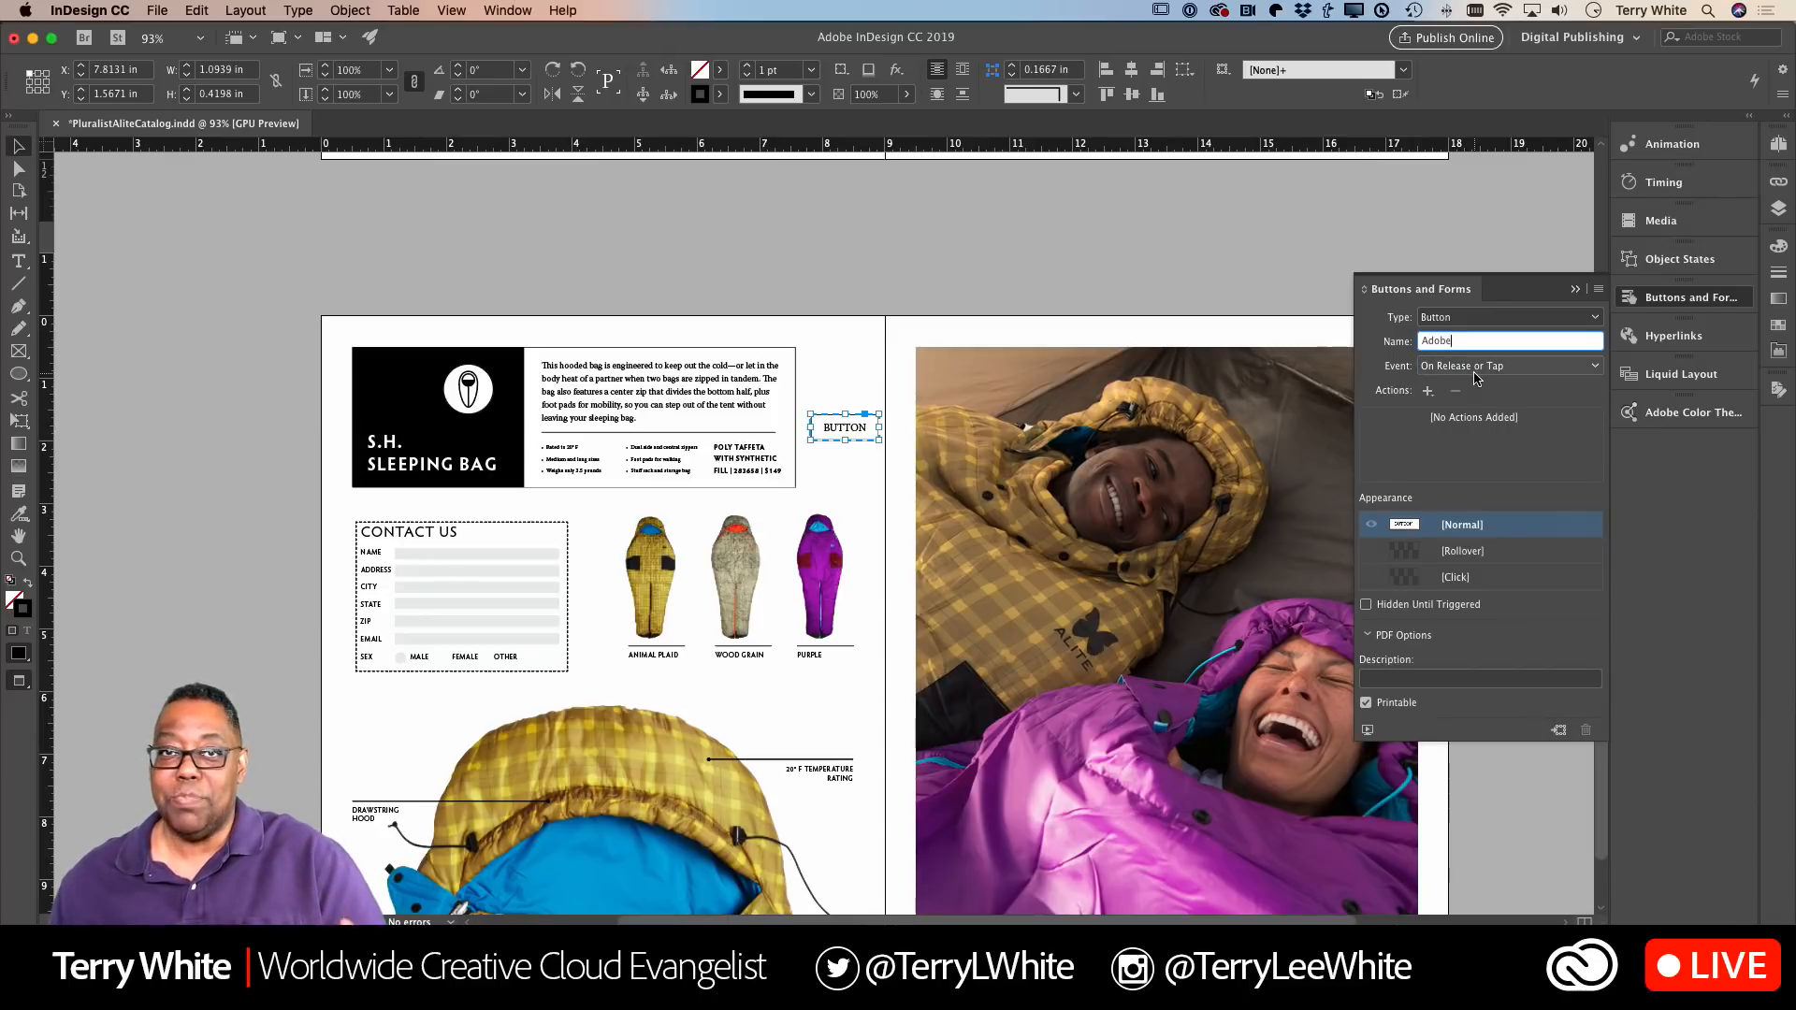
Step: Keep On Release or Tap as the button's trigger event
click(1489, 372)
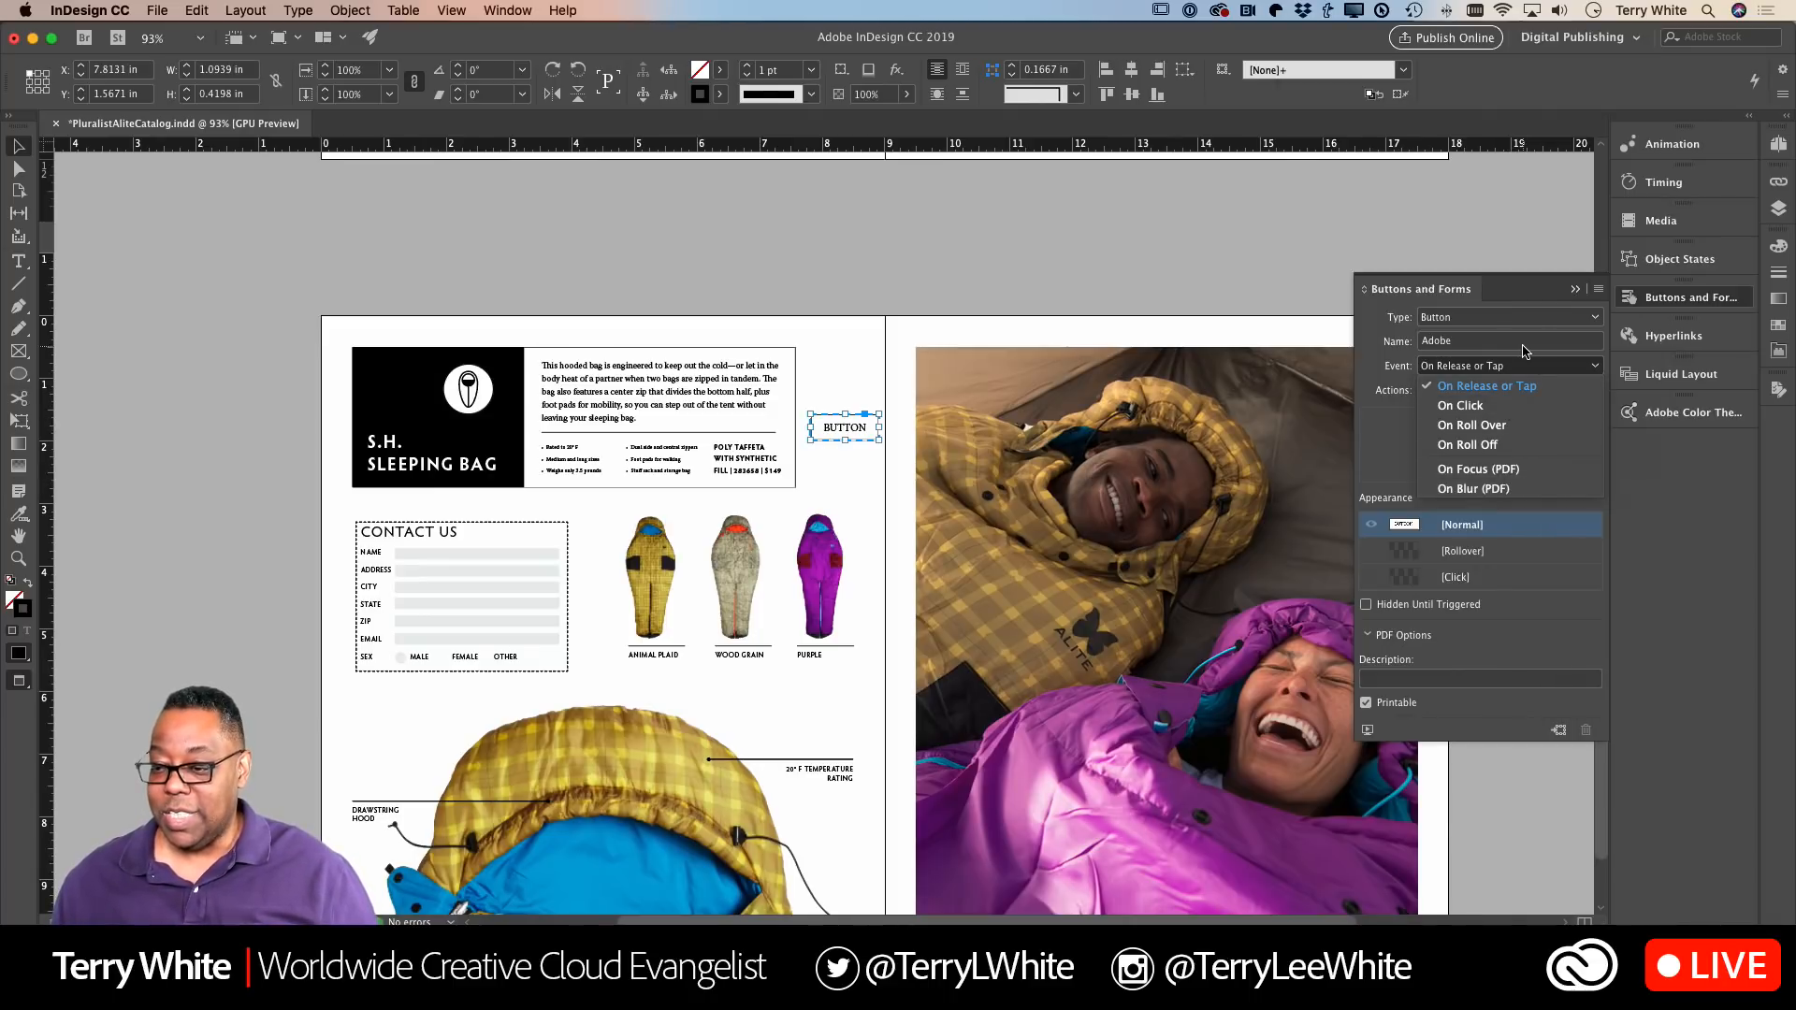
click(1520, 385)
click(1508, 368)
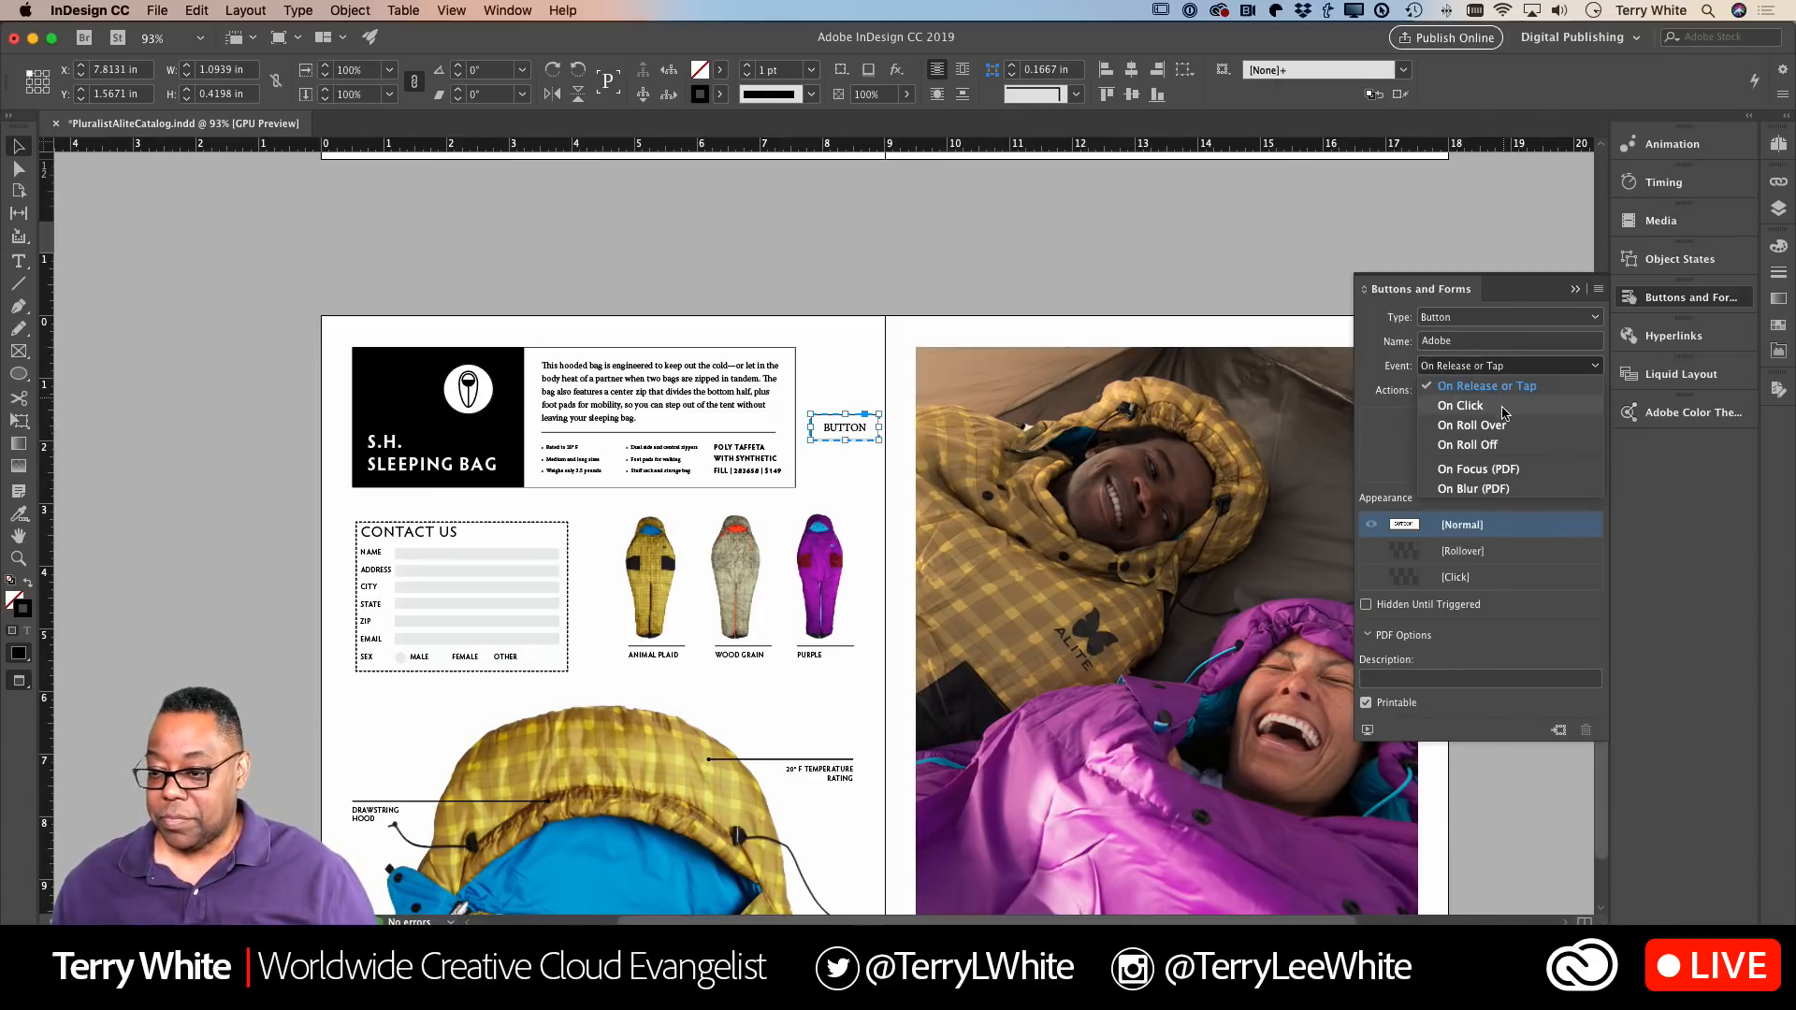
click(1394, 420)
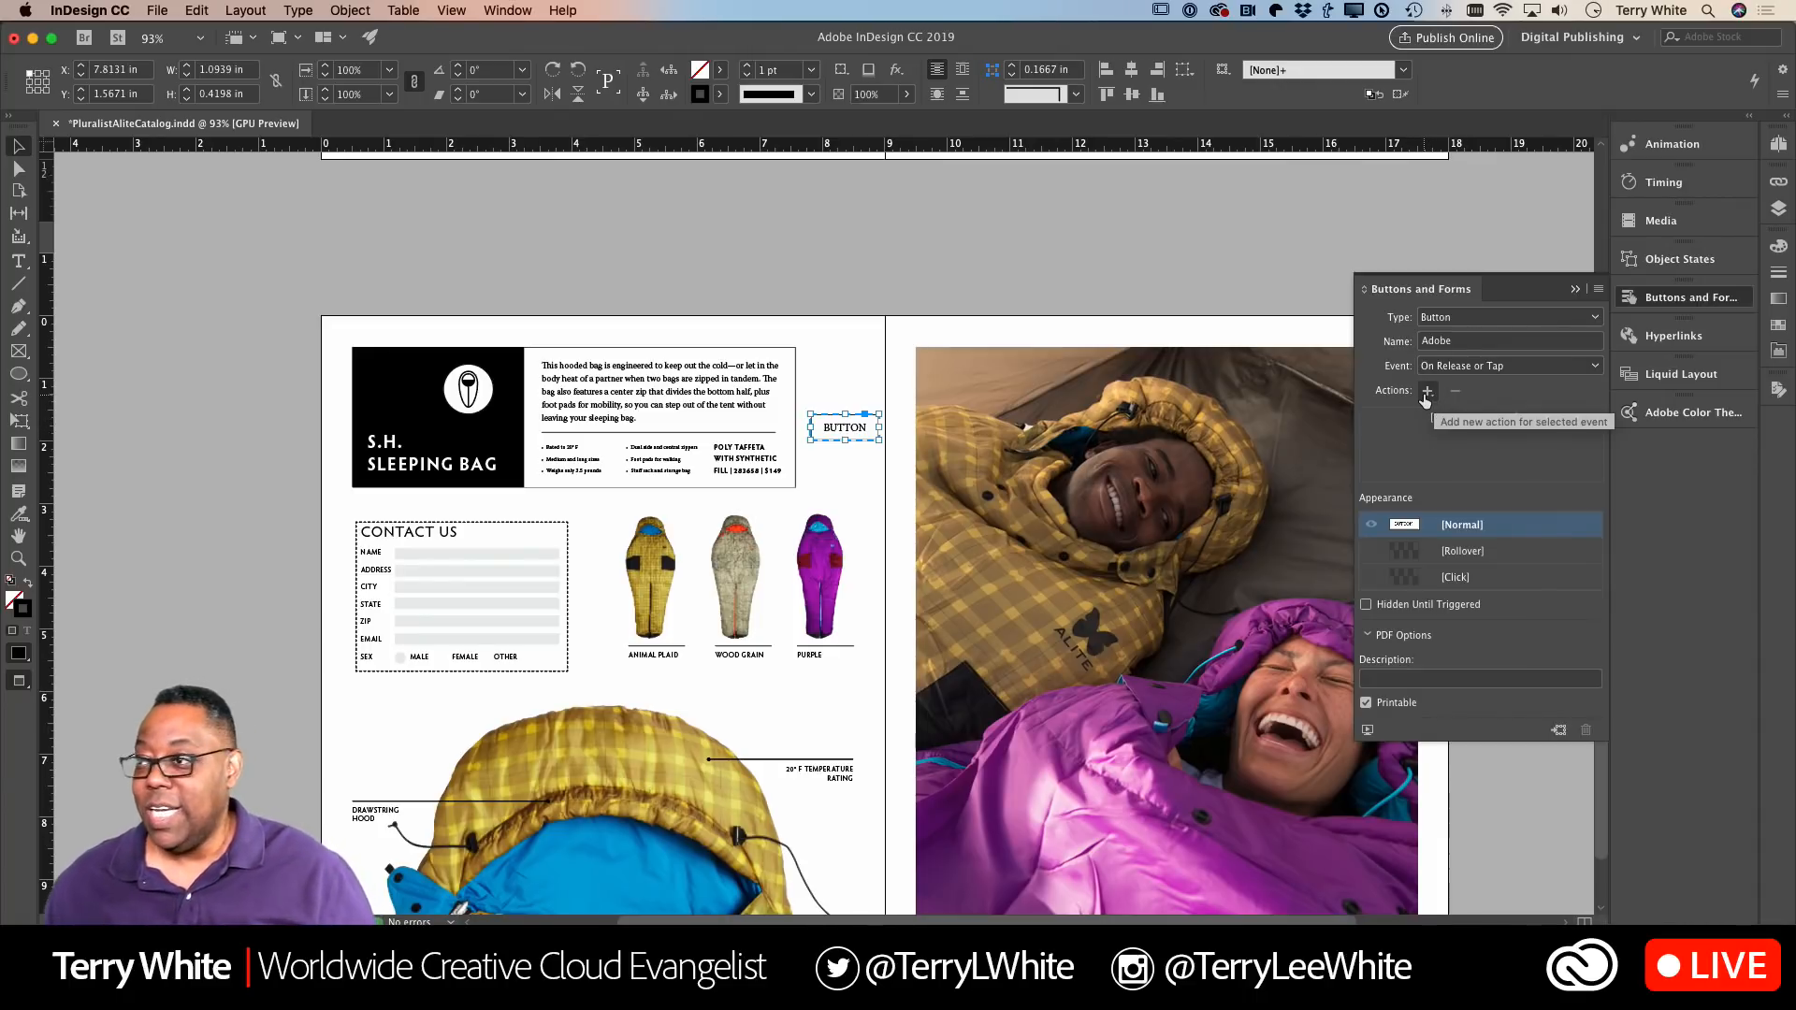
Step: Try a Go To Destination action on the button and delete it
click(1426, 393)
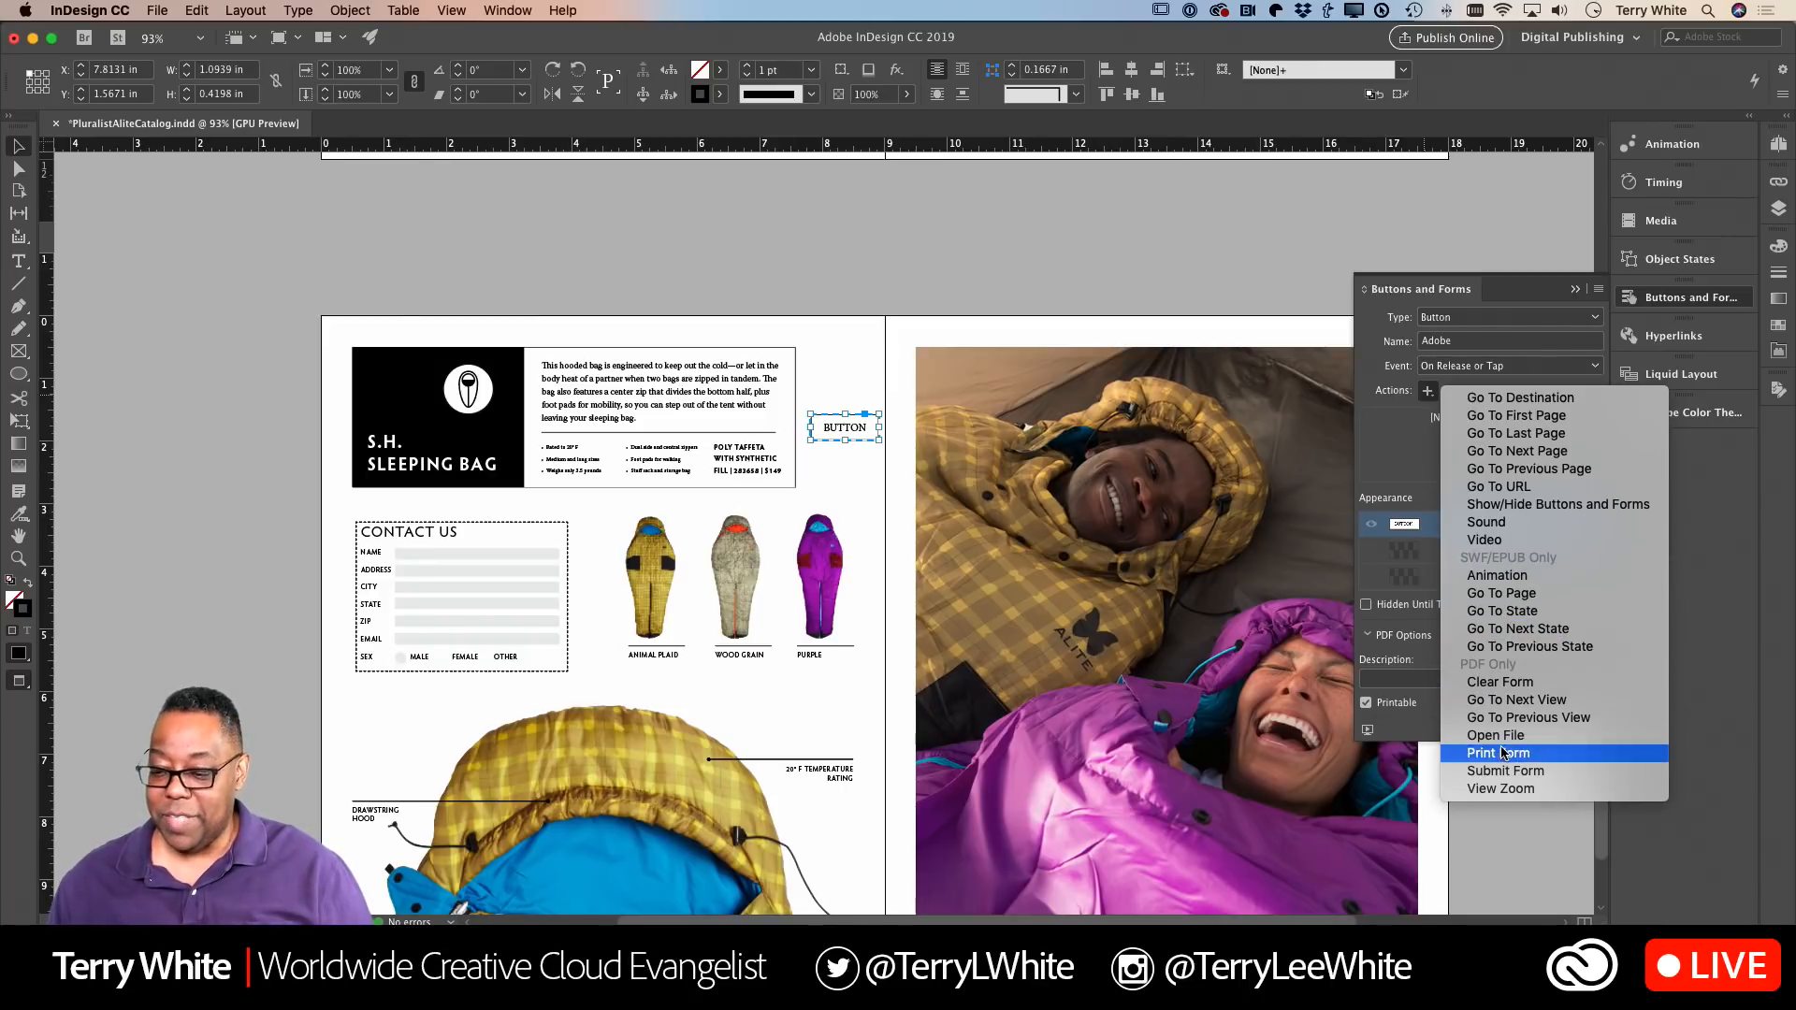
click(1408, 443)
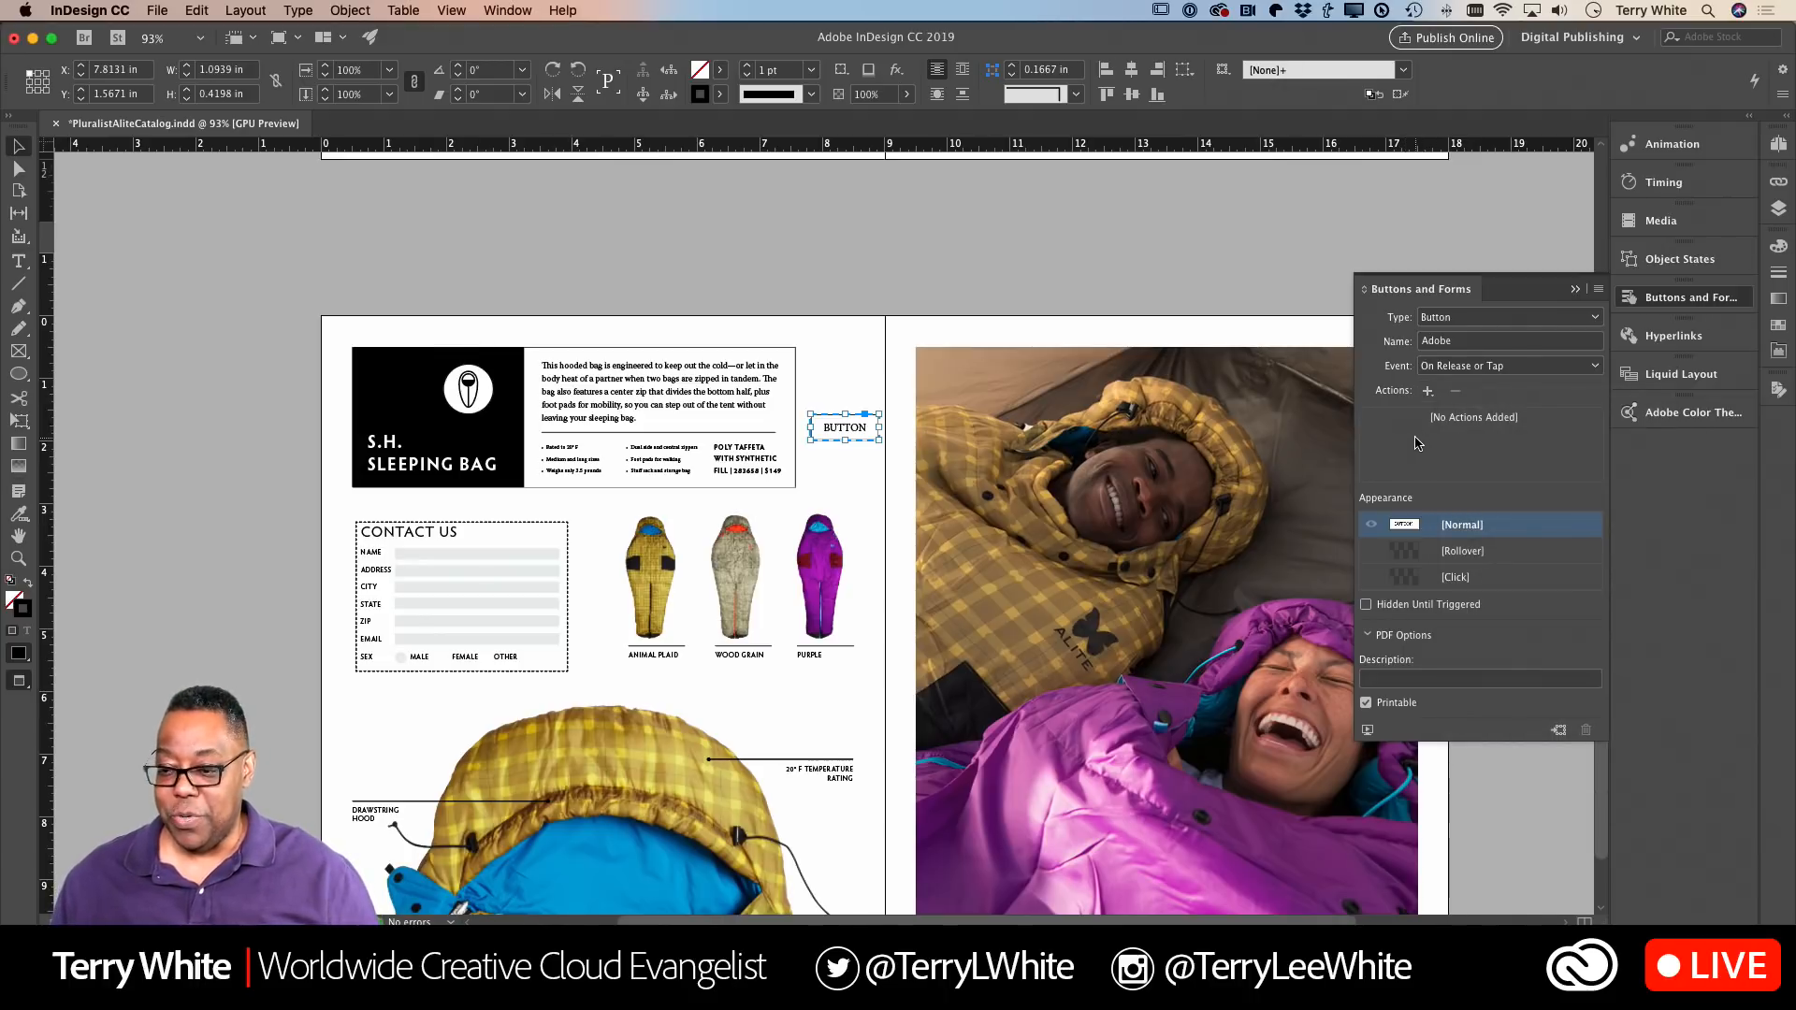
click(1428, 390)
click(1521, 398)
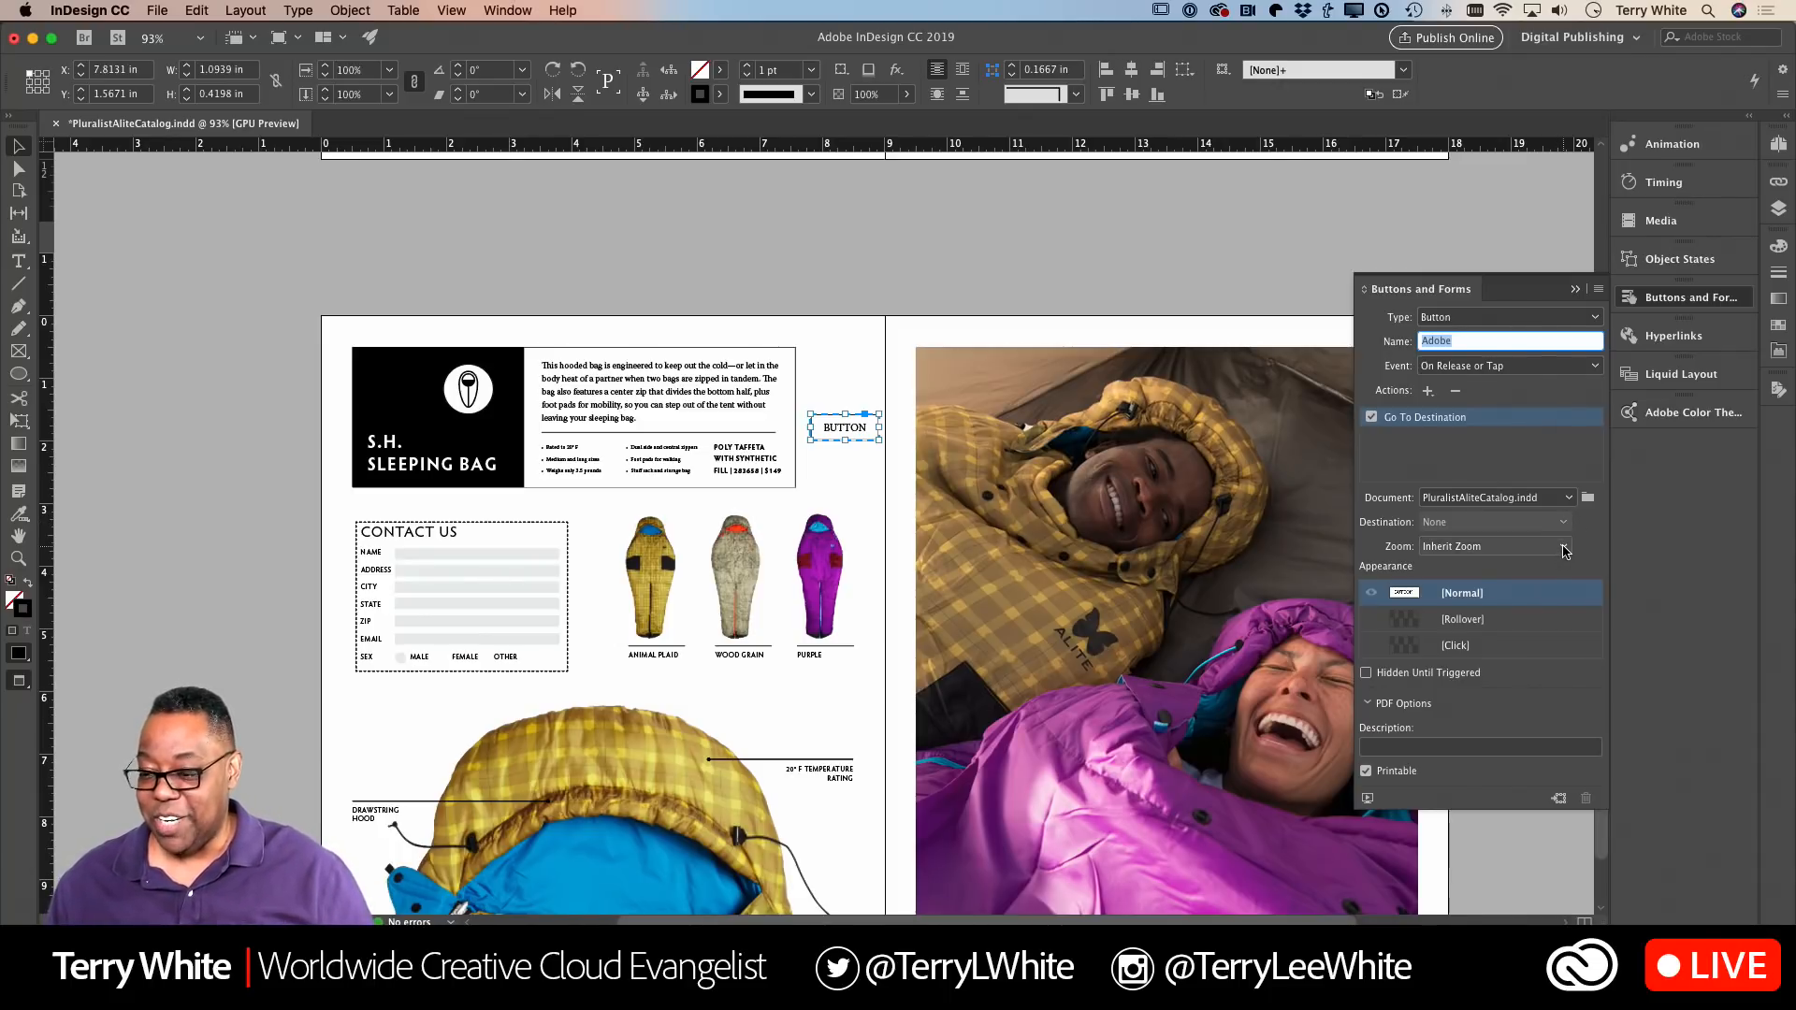
click(1453, 393)
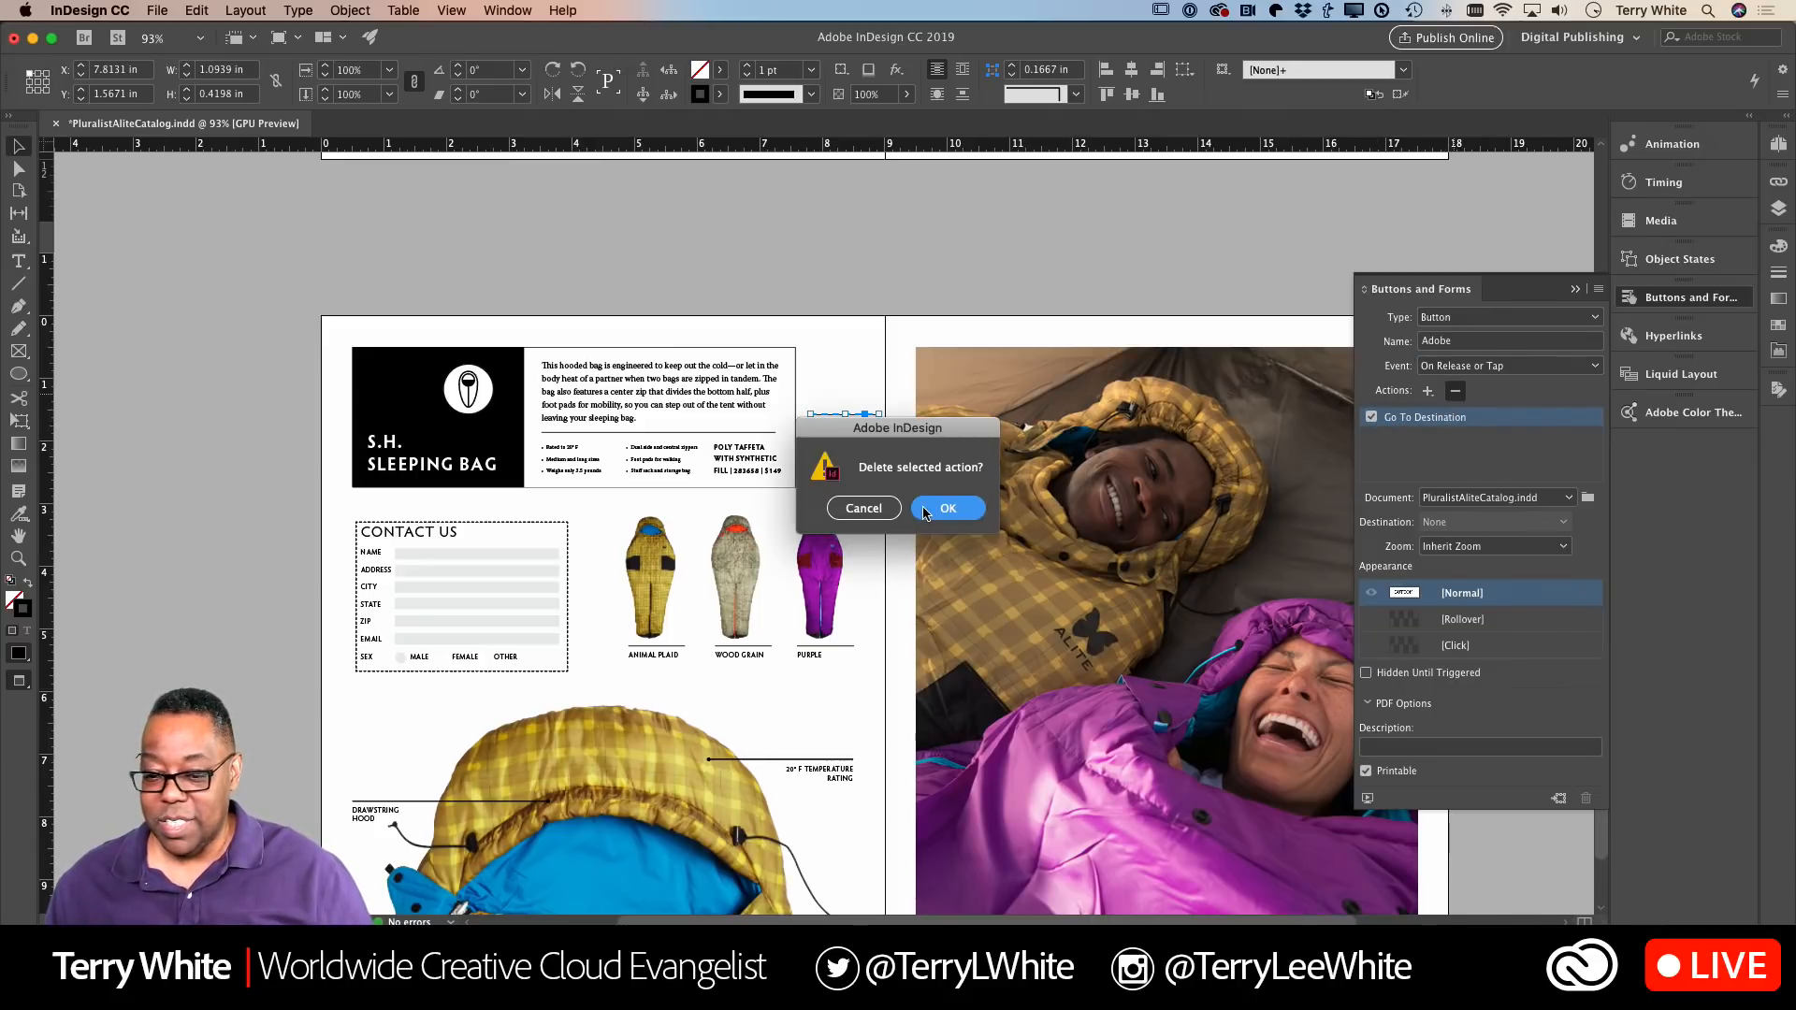
click(936, 510)
Step: Add a Go To Next Page action to the button with its zoom set to Fit In Window
click(1428, 391)
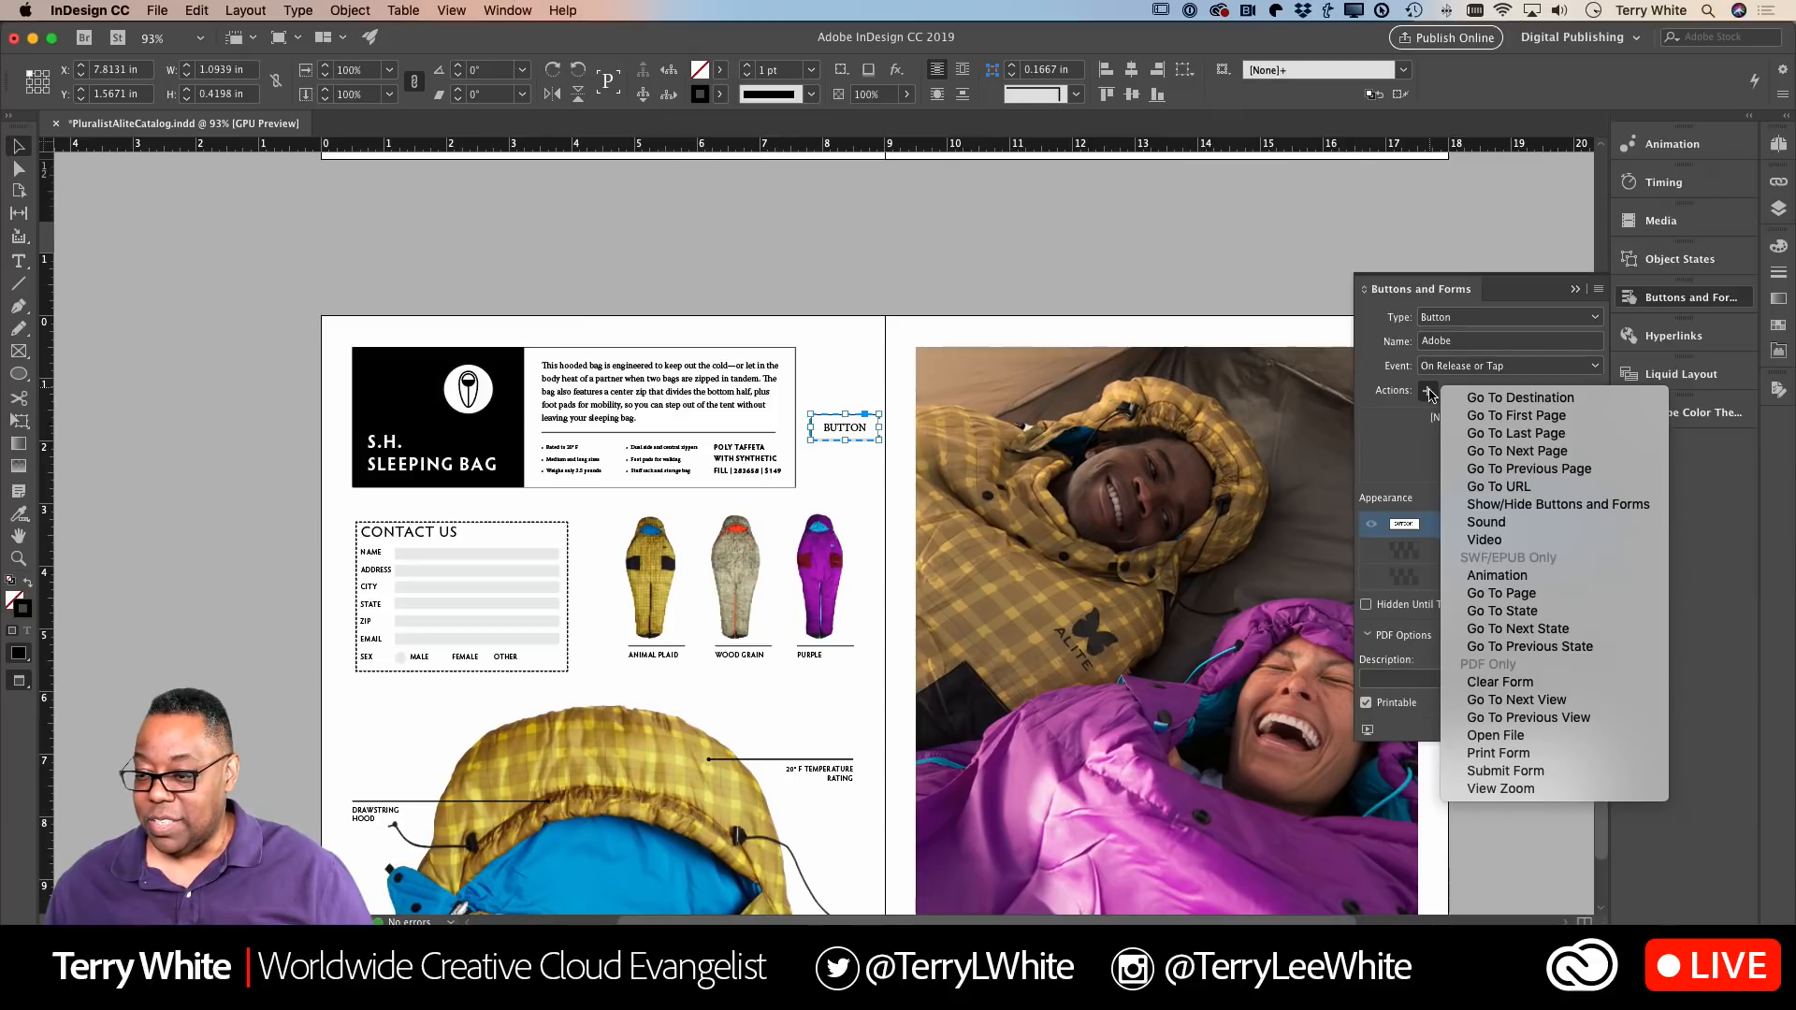
click(1452, 453)
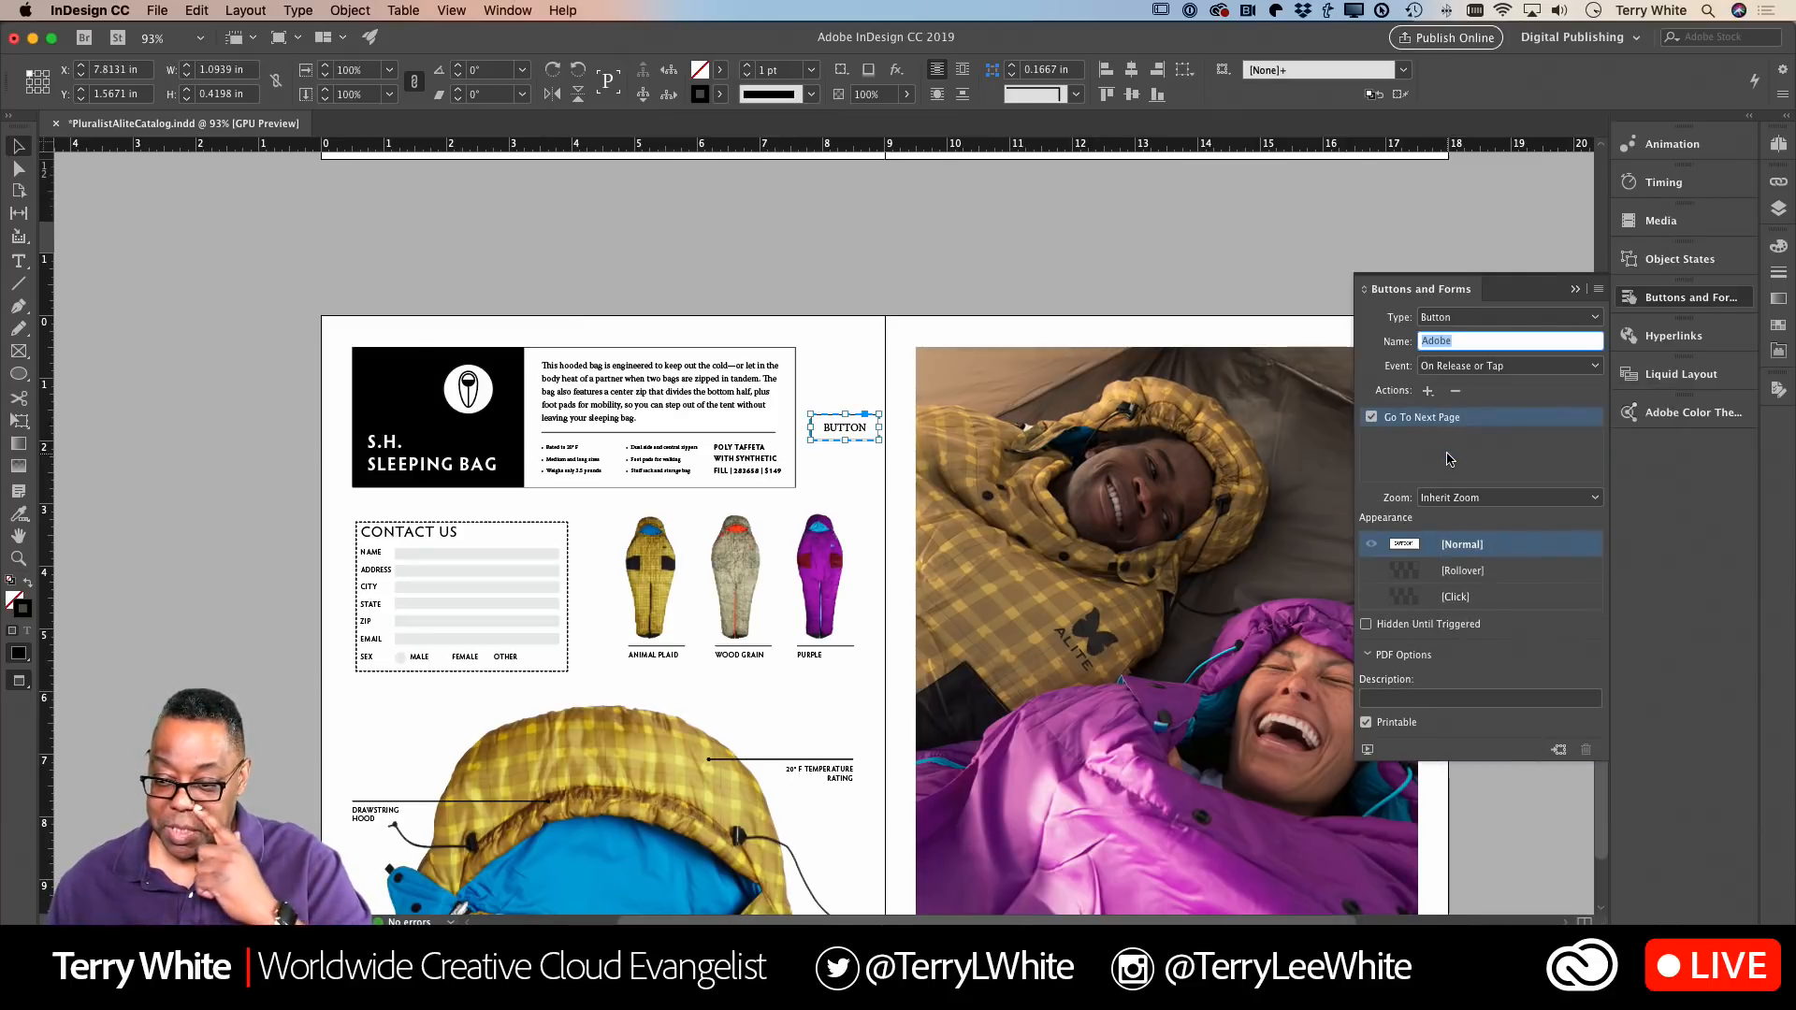
click(1595, 499)
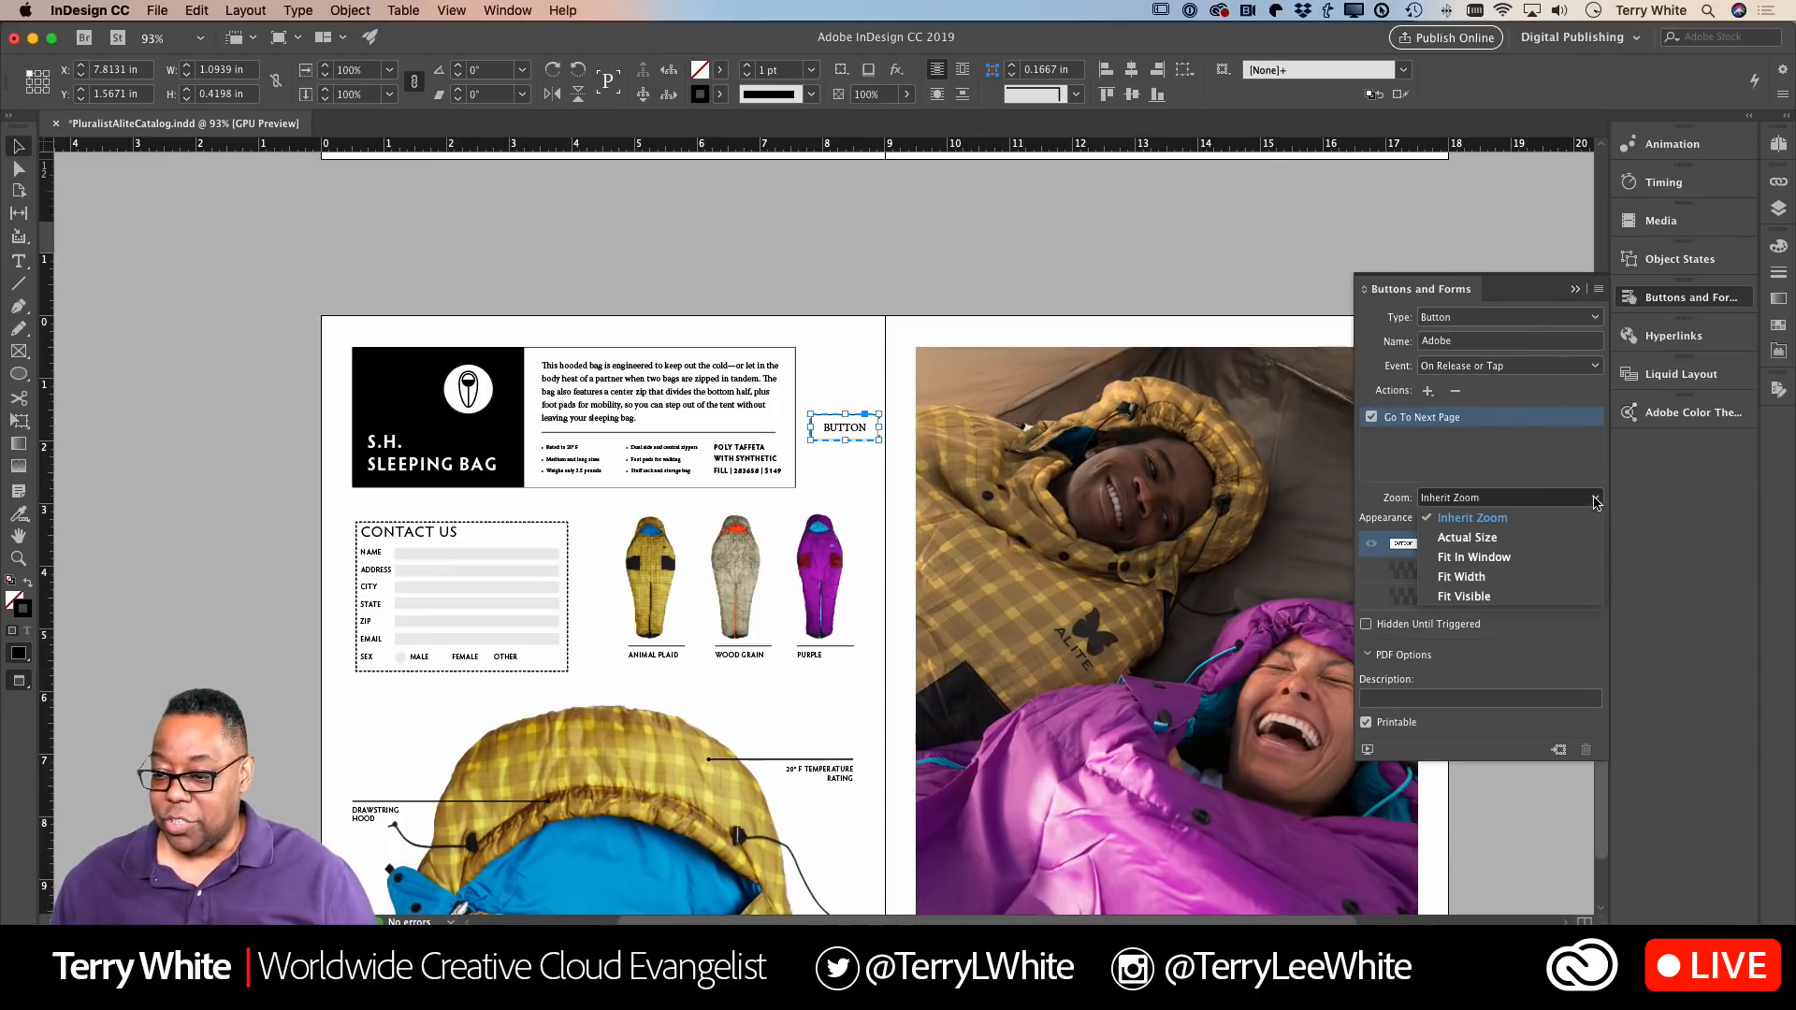
click(1495, 558)
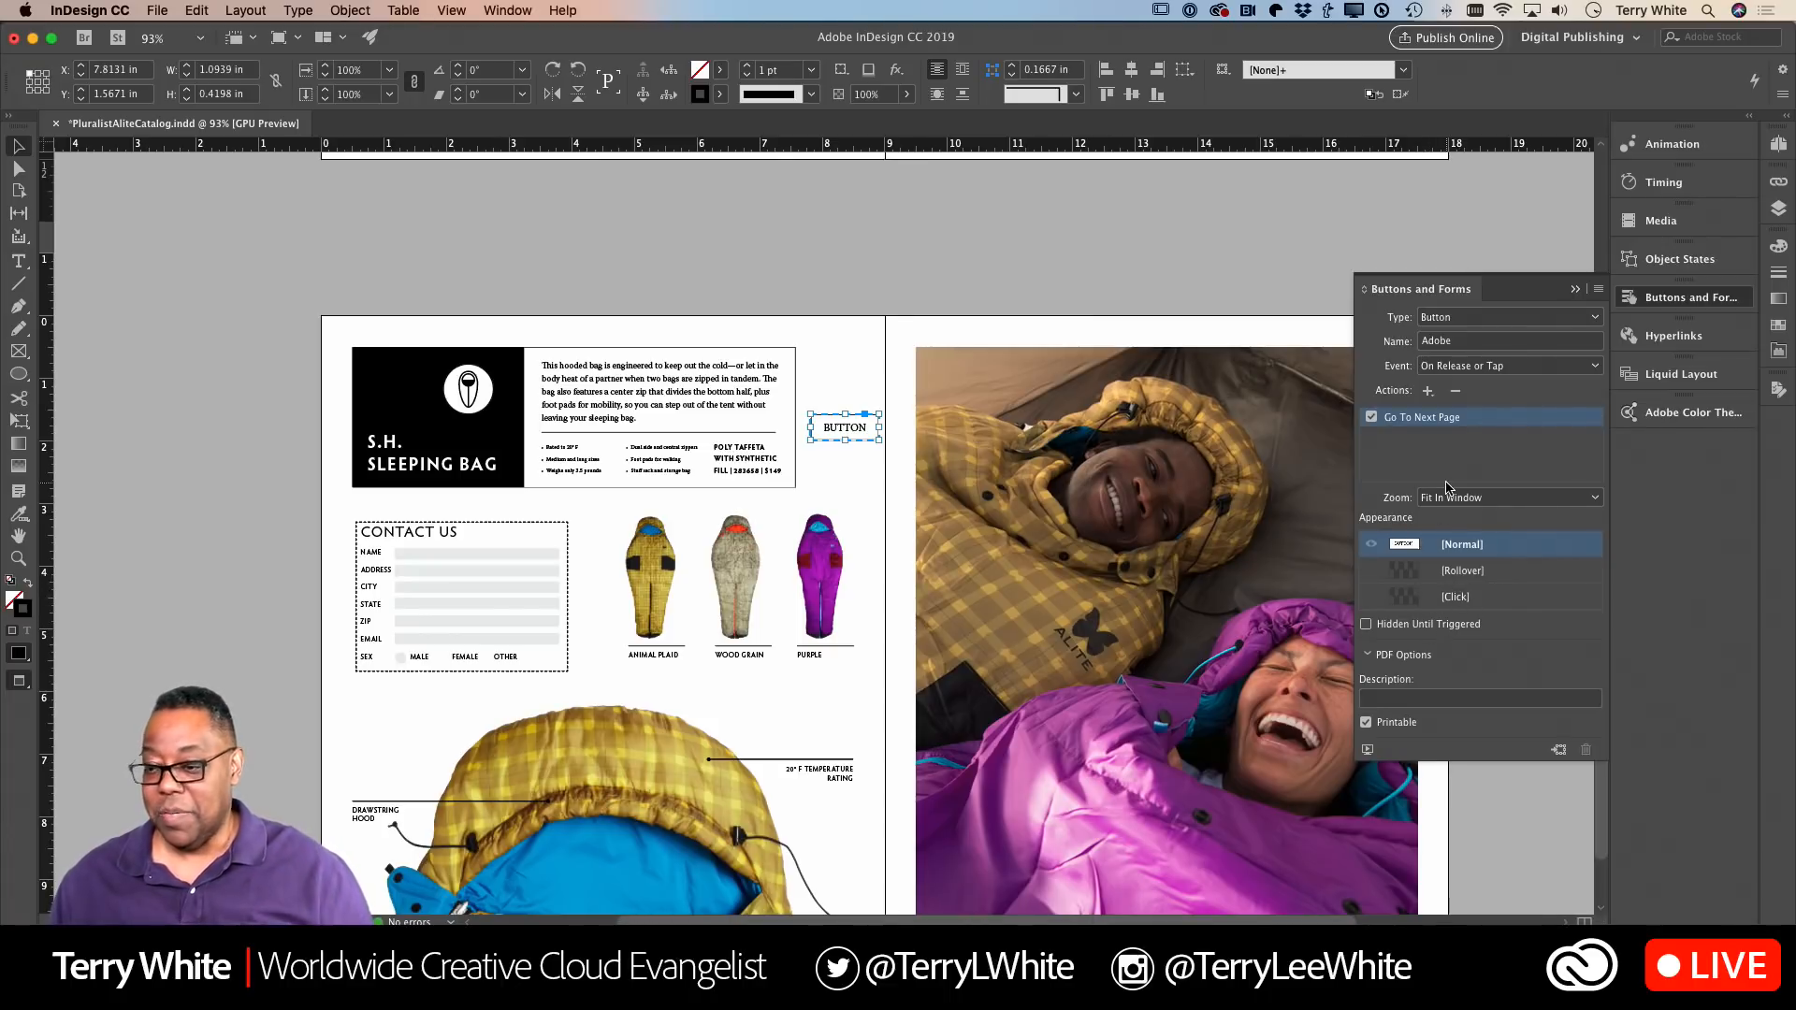
click(1295, 295)
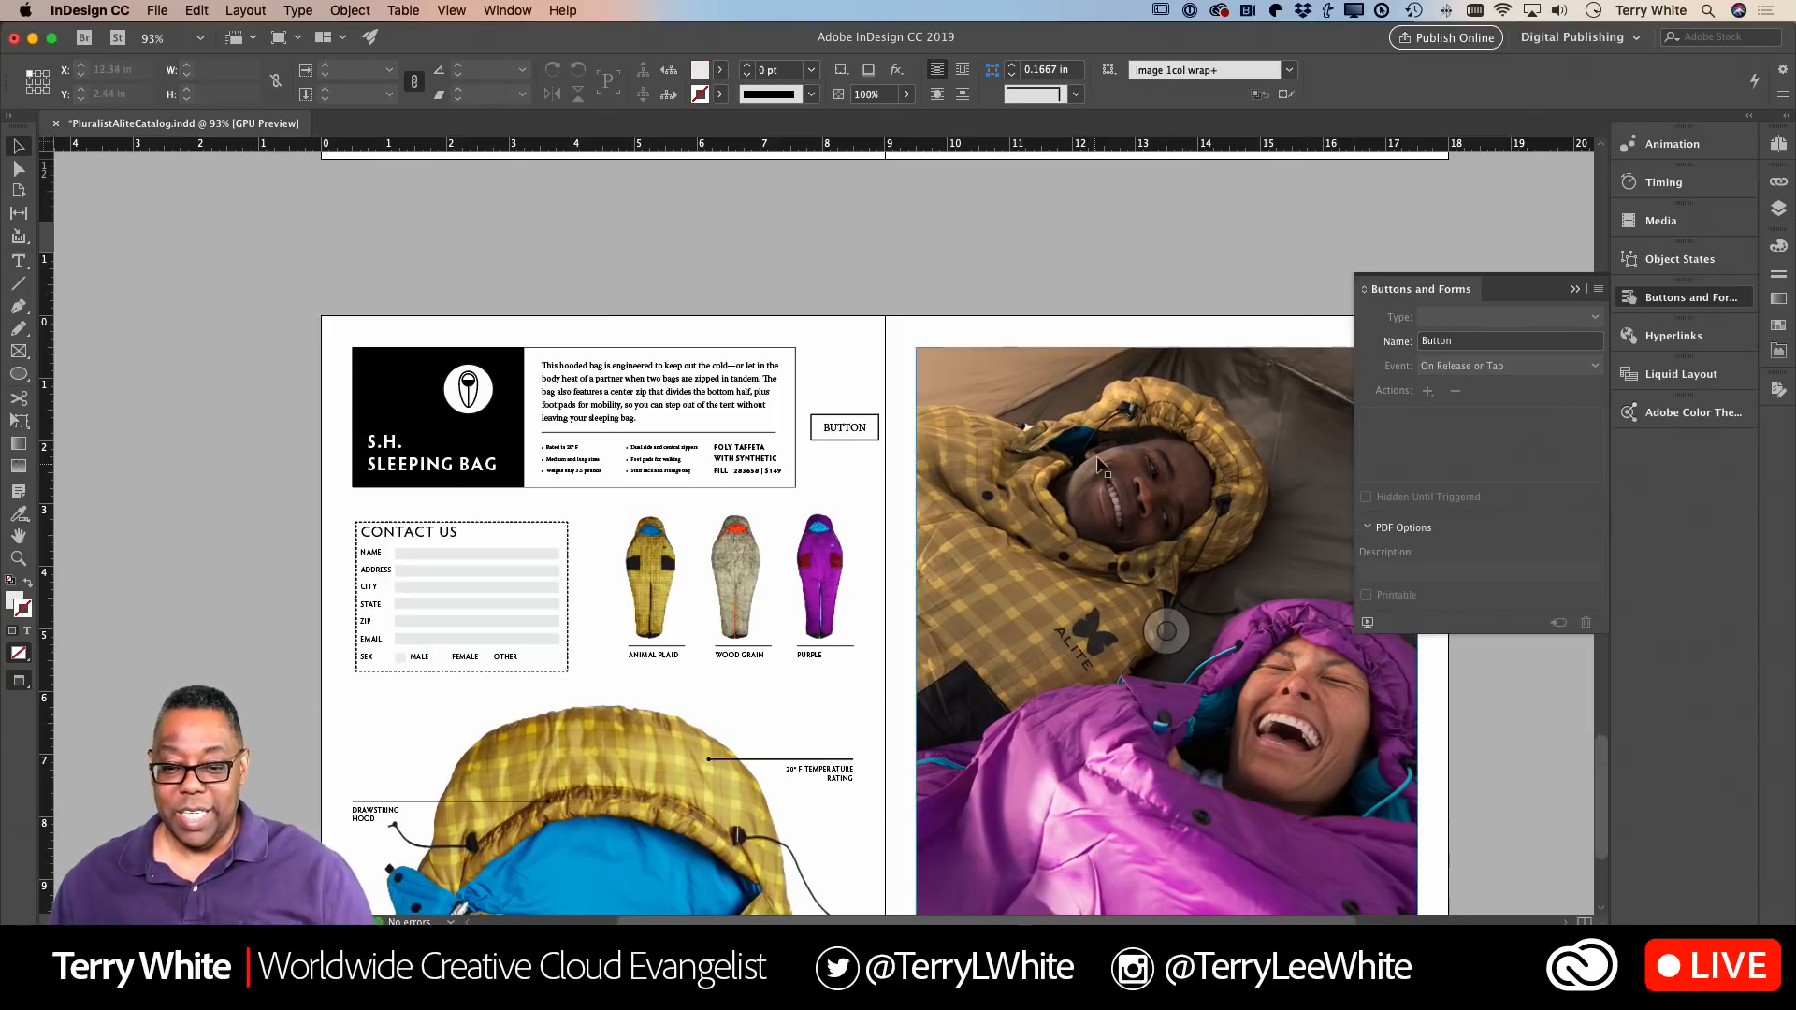
Step: Review the action and zoom settings assigned to the "BUTTON" object beside the product description
click(842, 431)
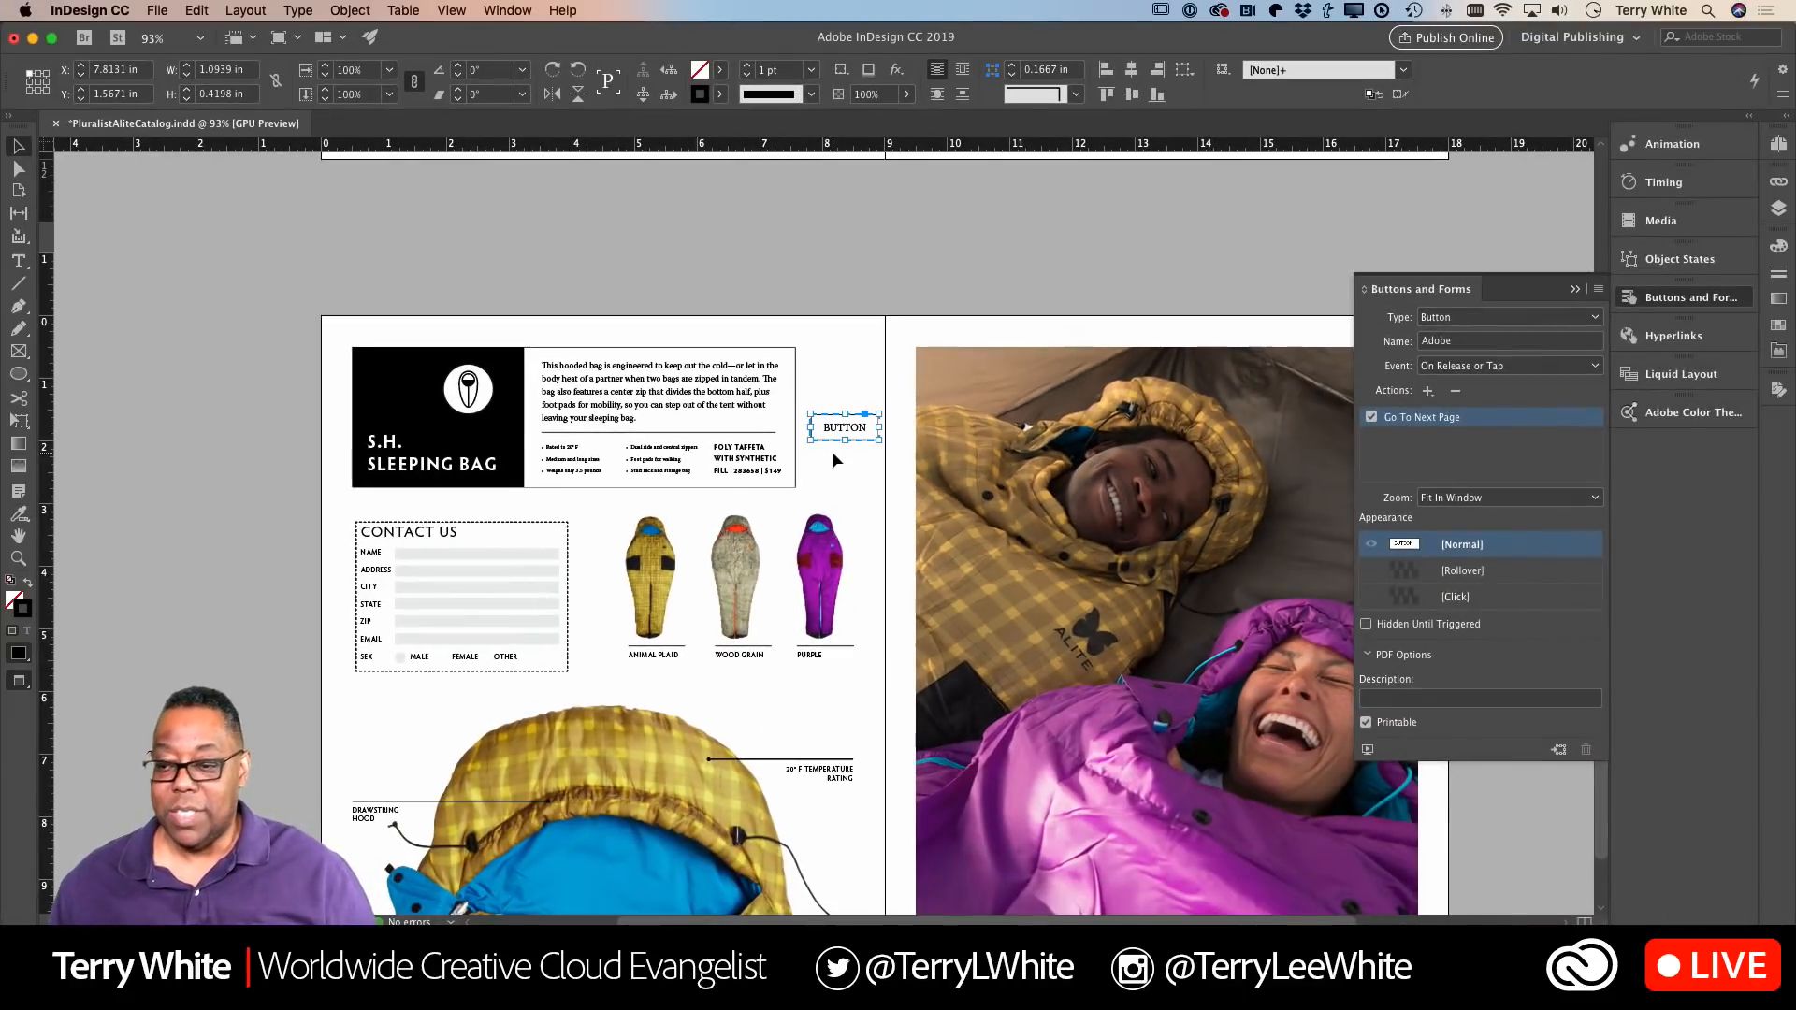
click(1578, 291)
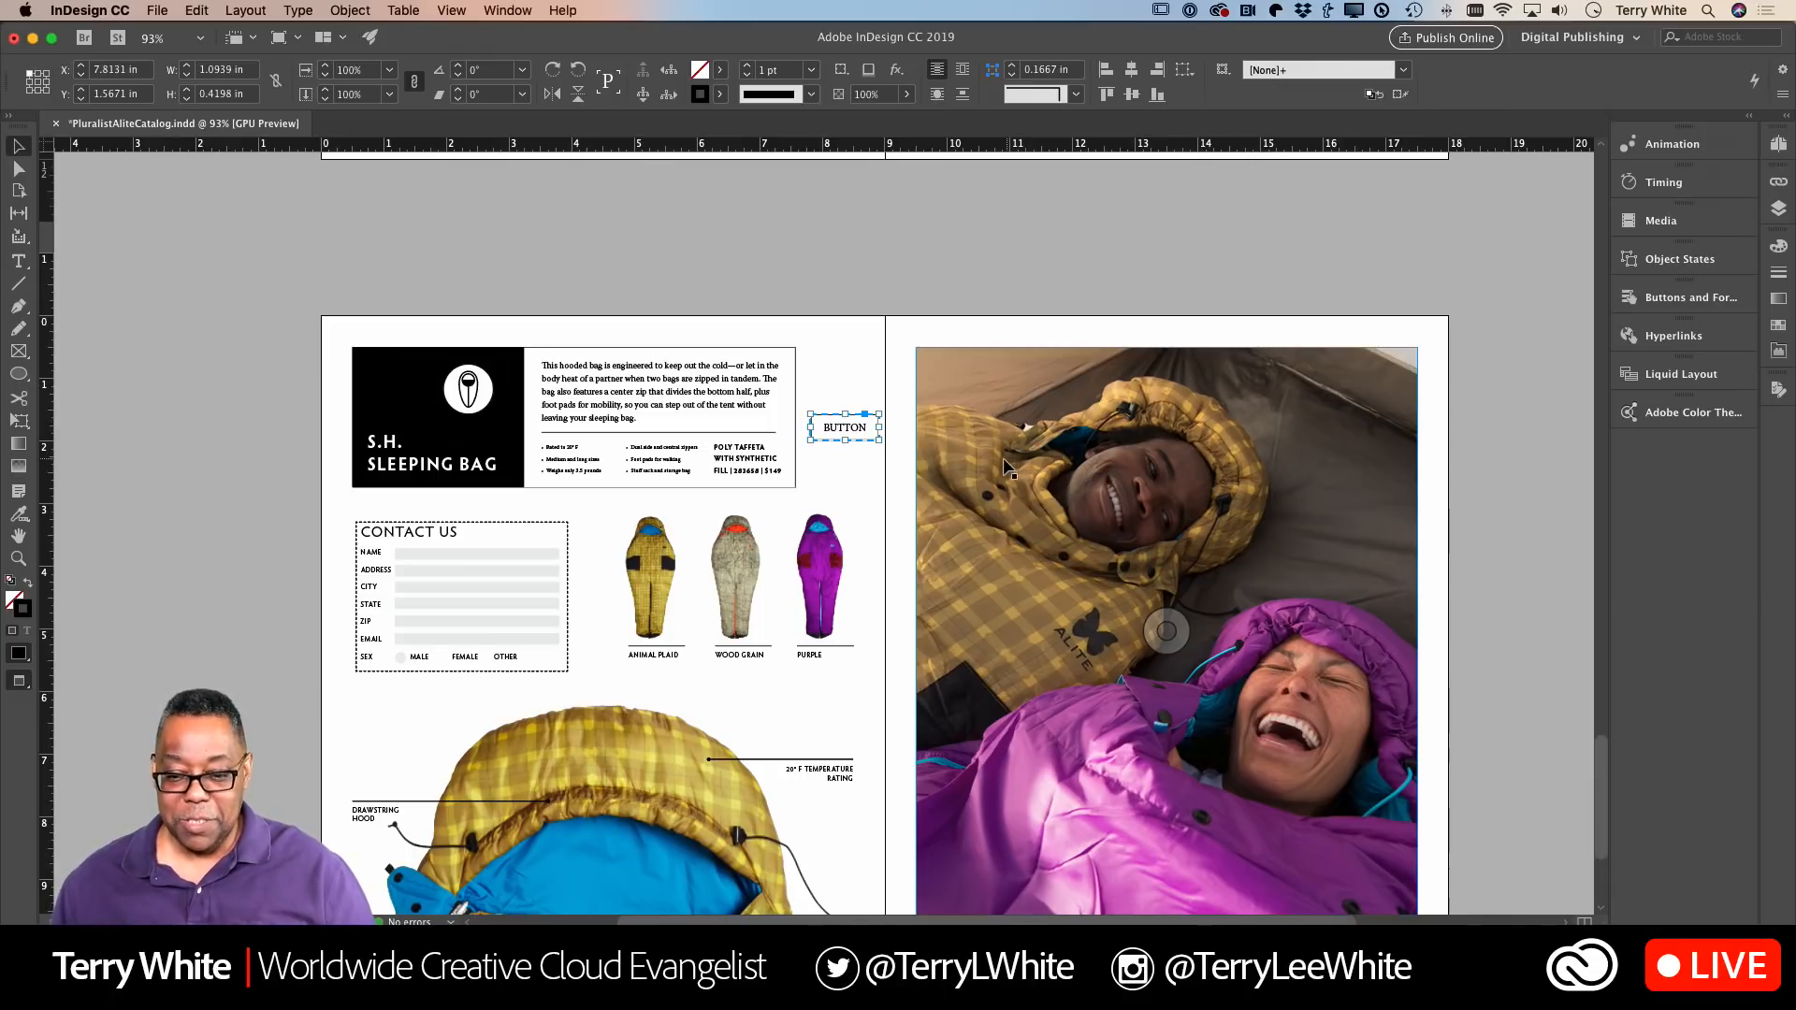
Step: Ungroup the row of three sleeping bag images from their lines and color labels
scroll(893, 515, down, 1)
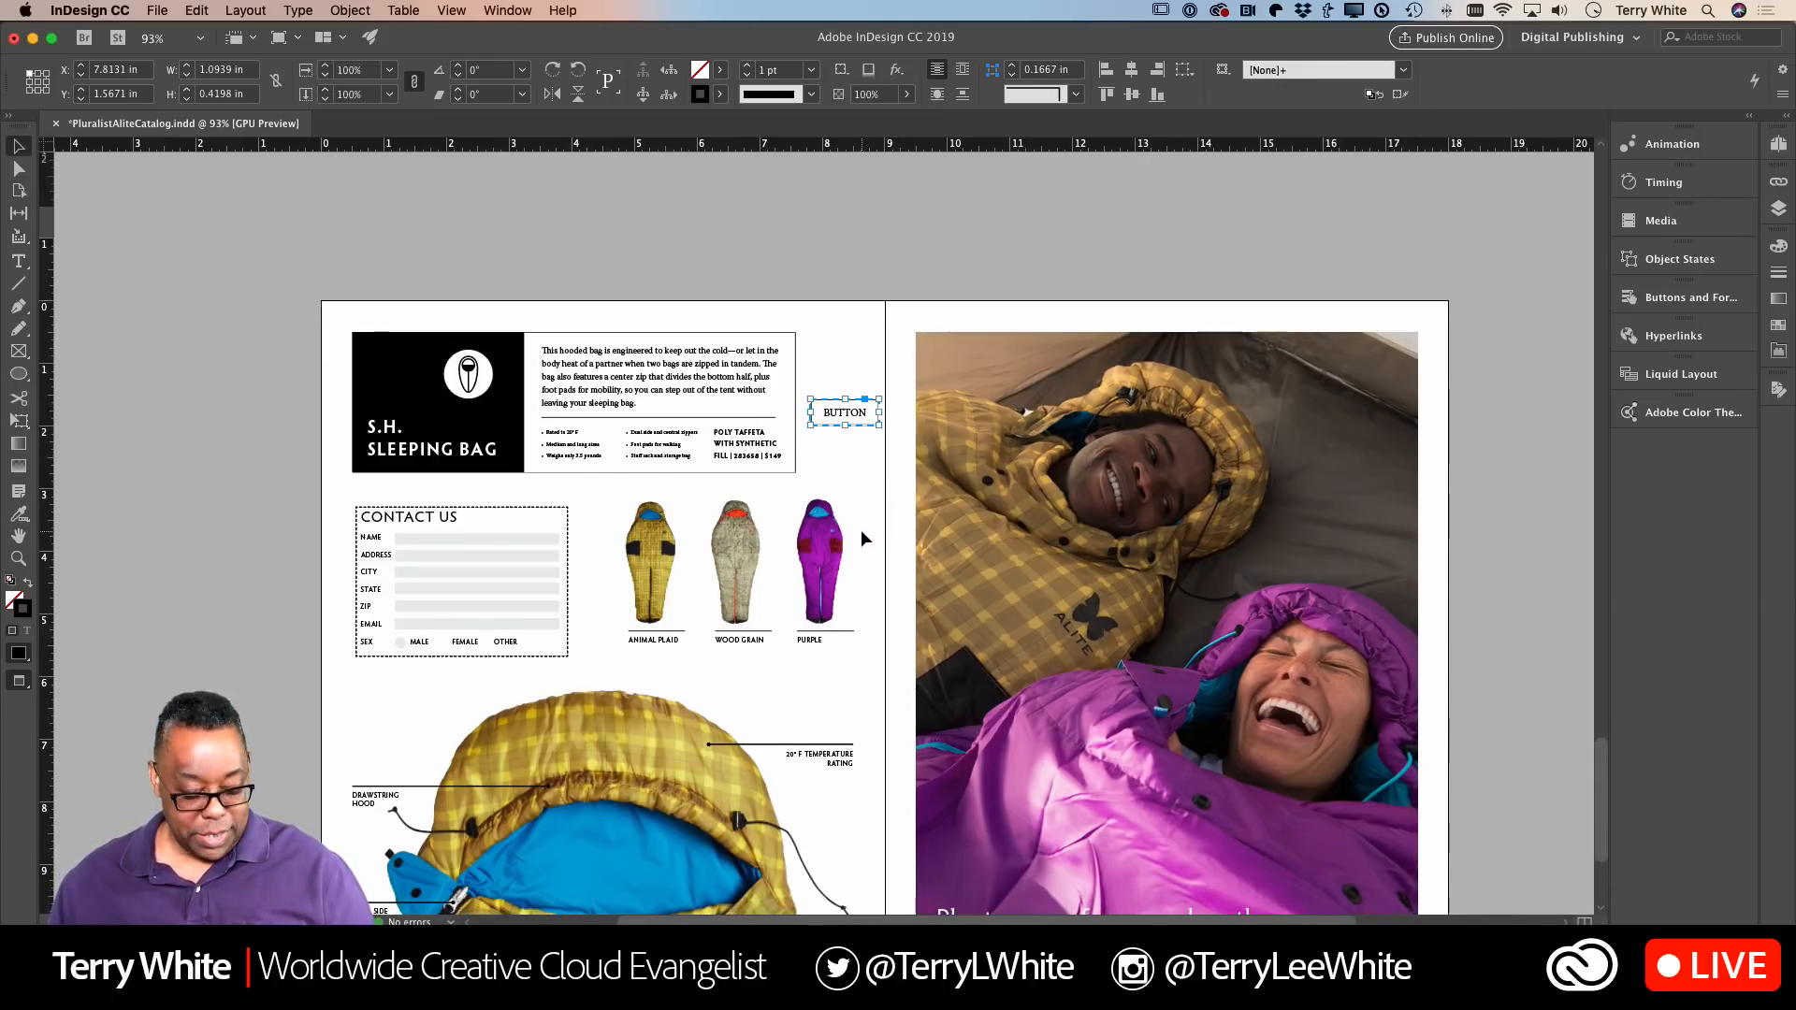
key(z)
drag(768, 538, 952, 581)
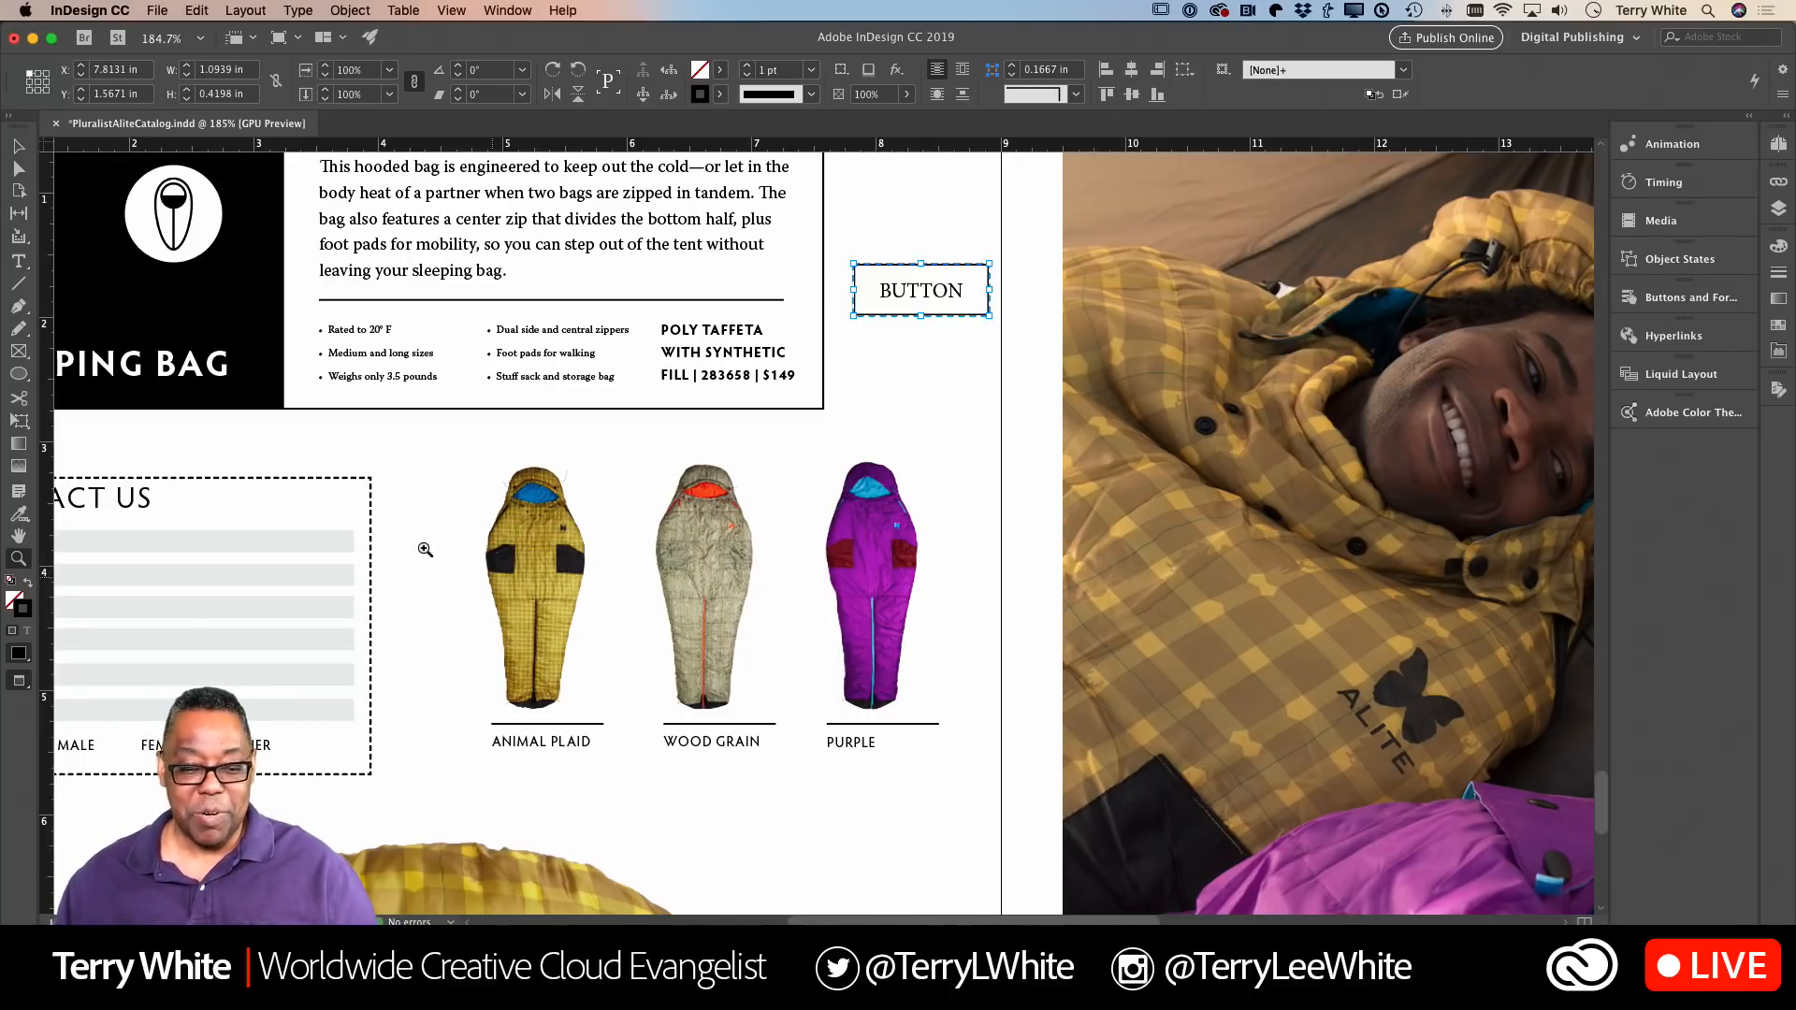
click(17, 147)
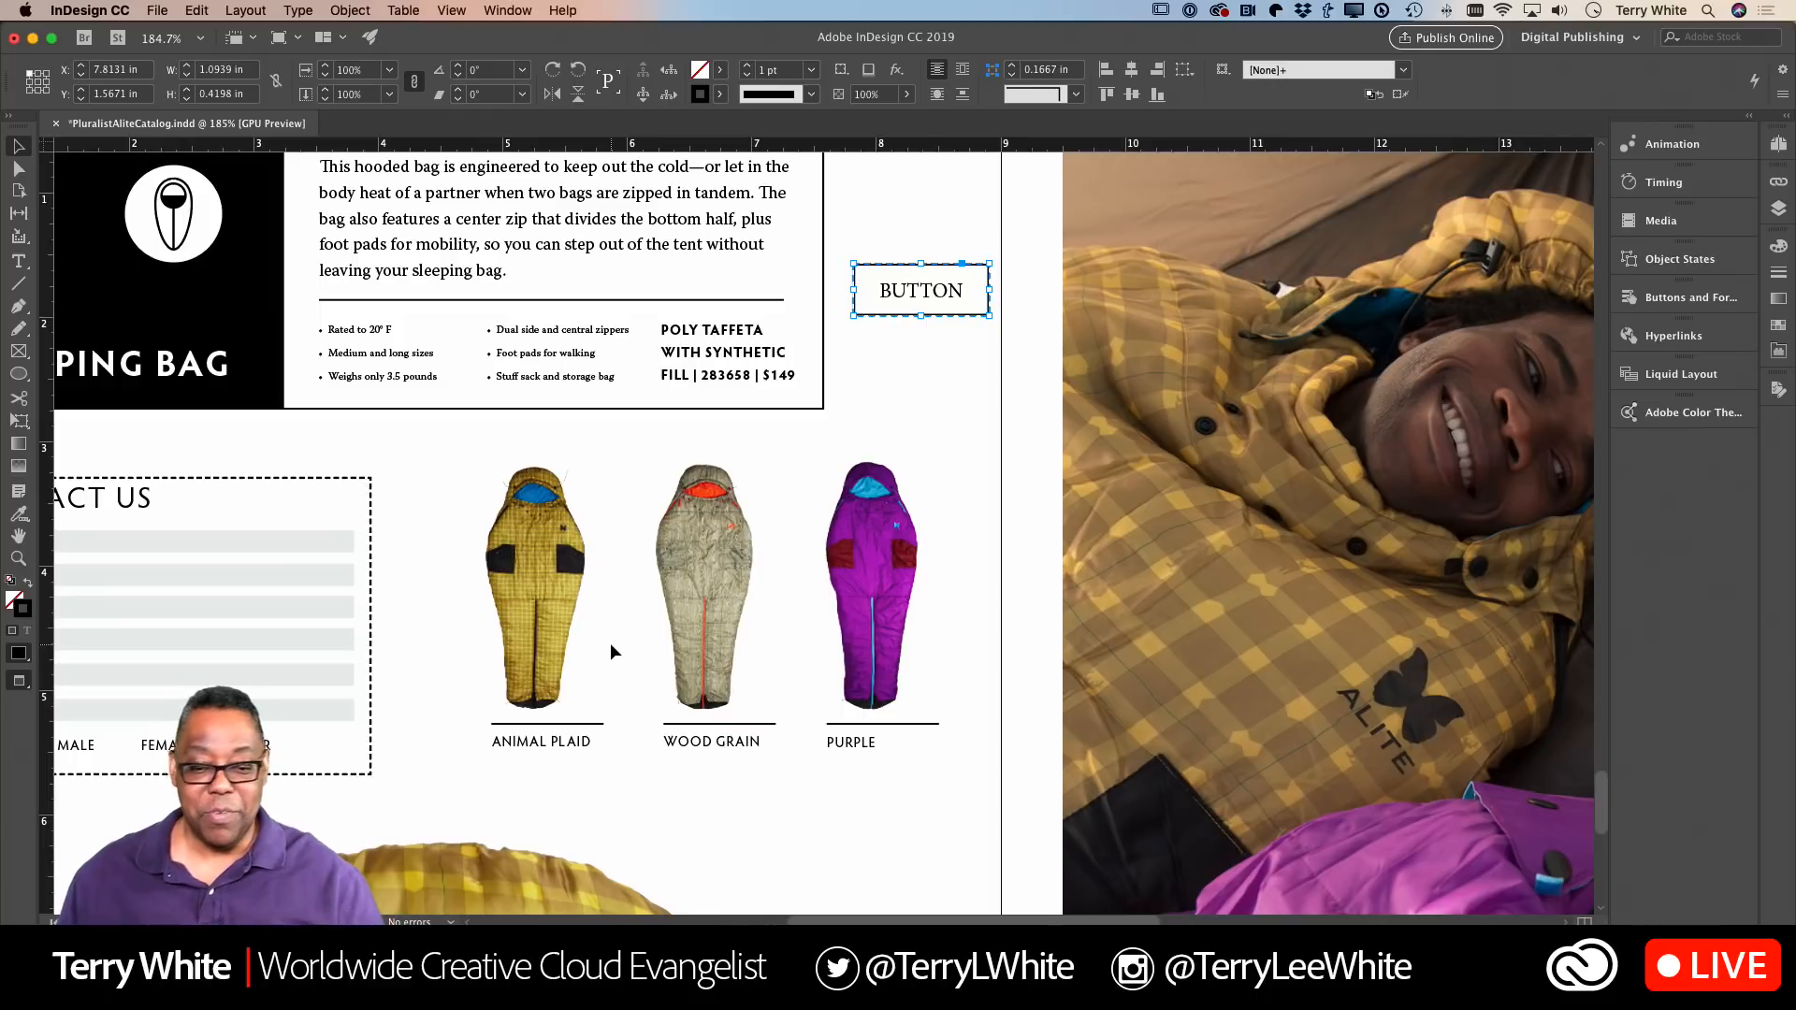
click(676, 615)
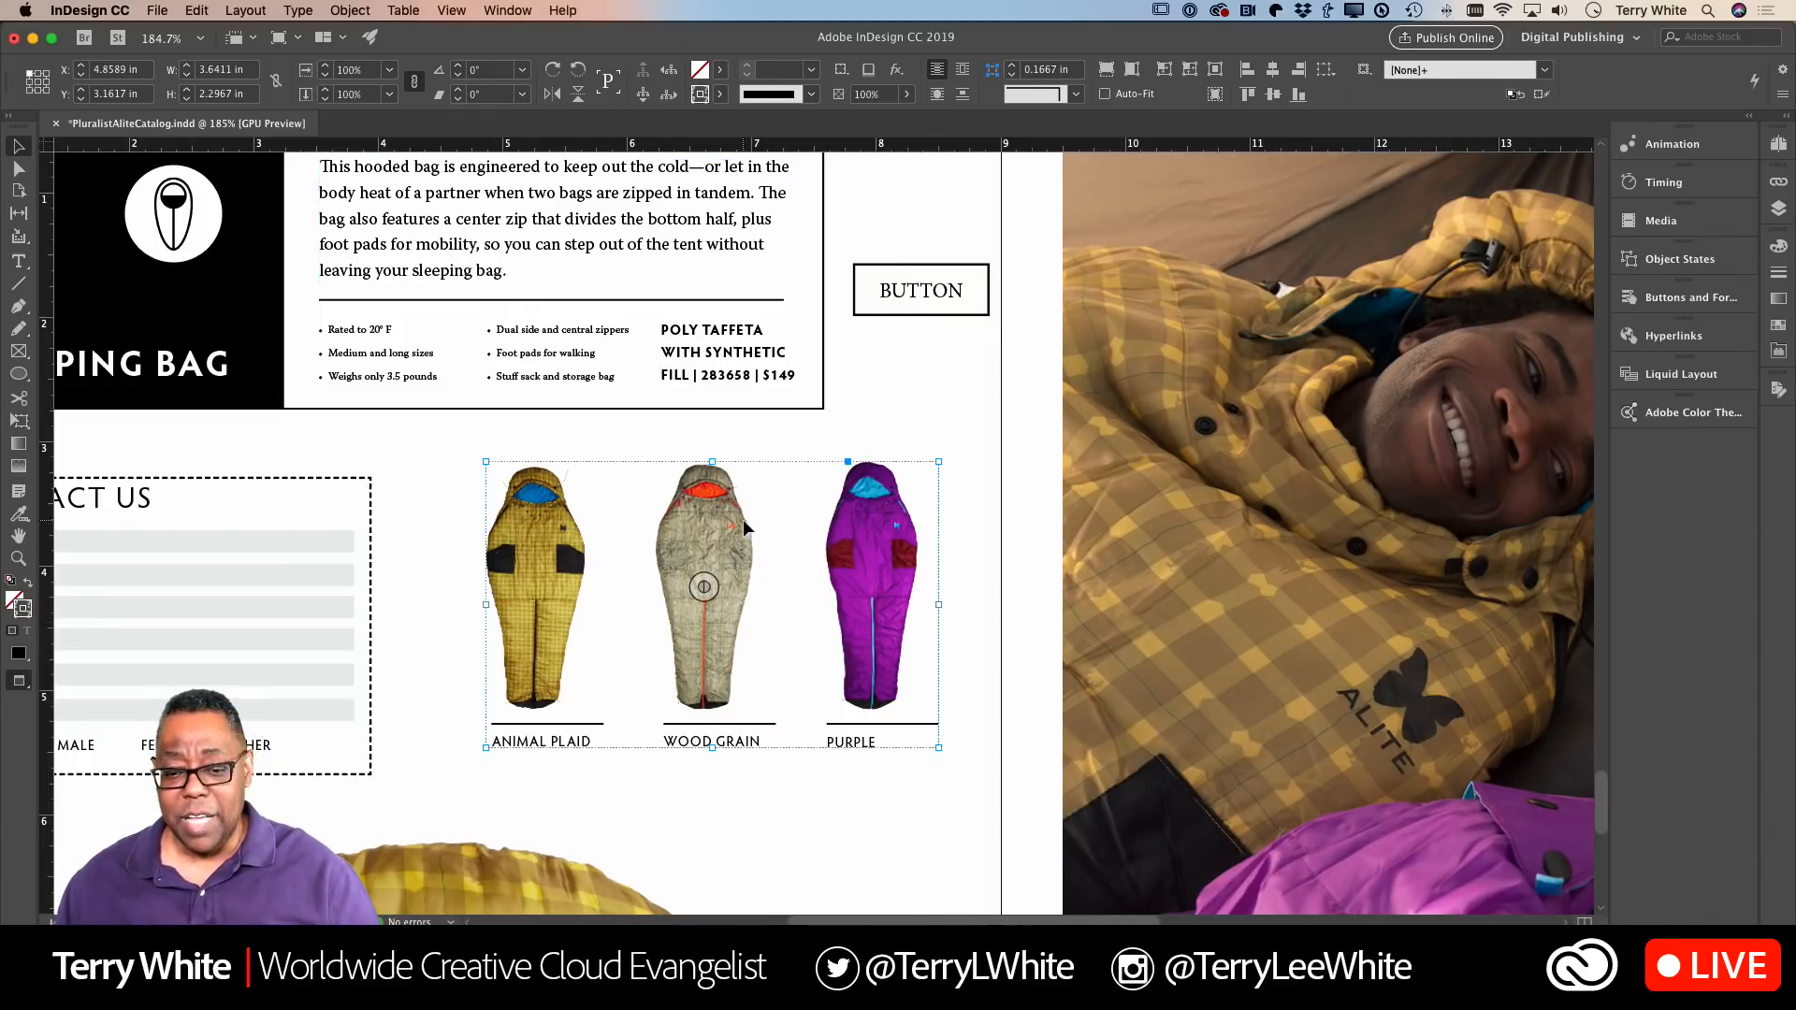
right_click(676, 520)
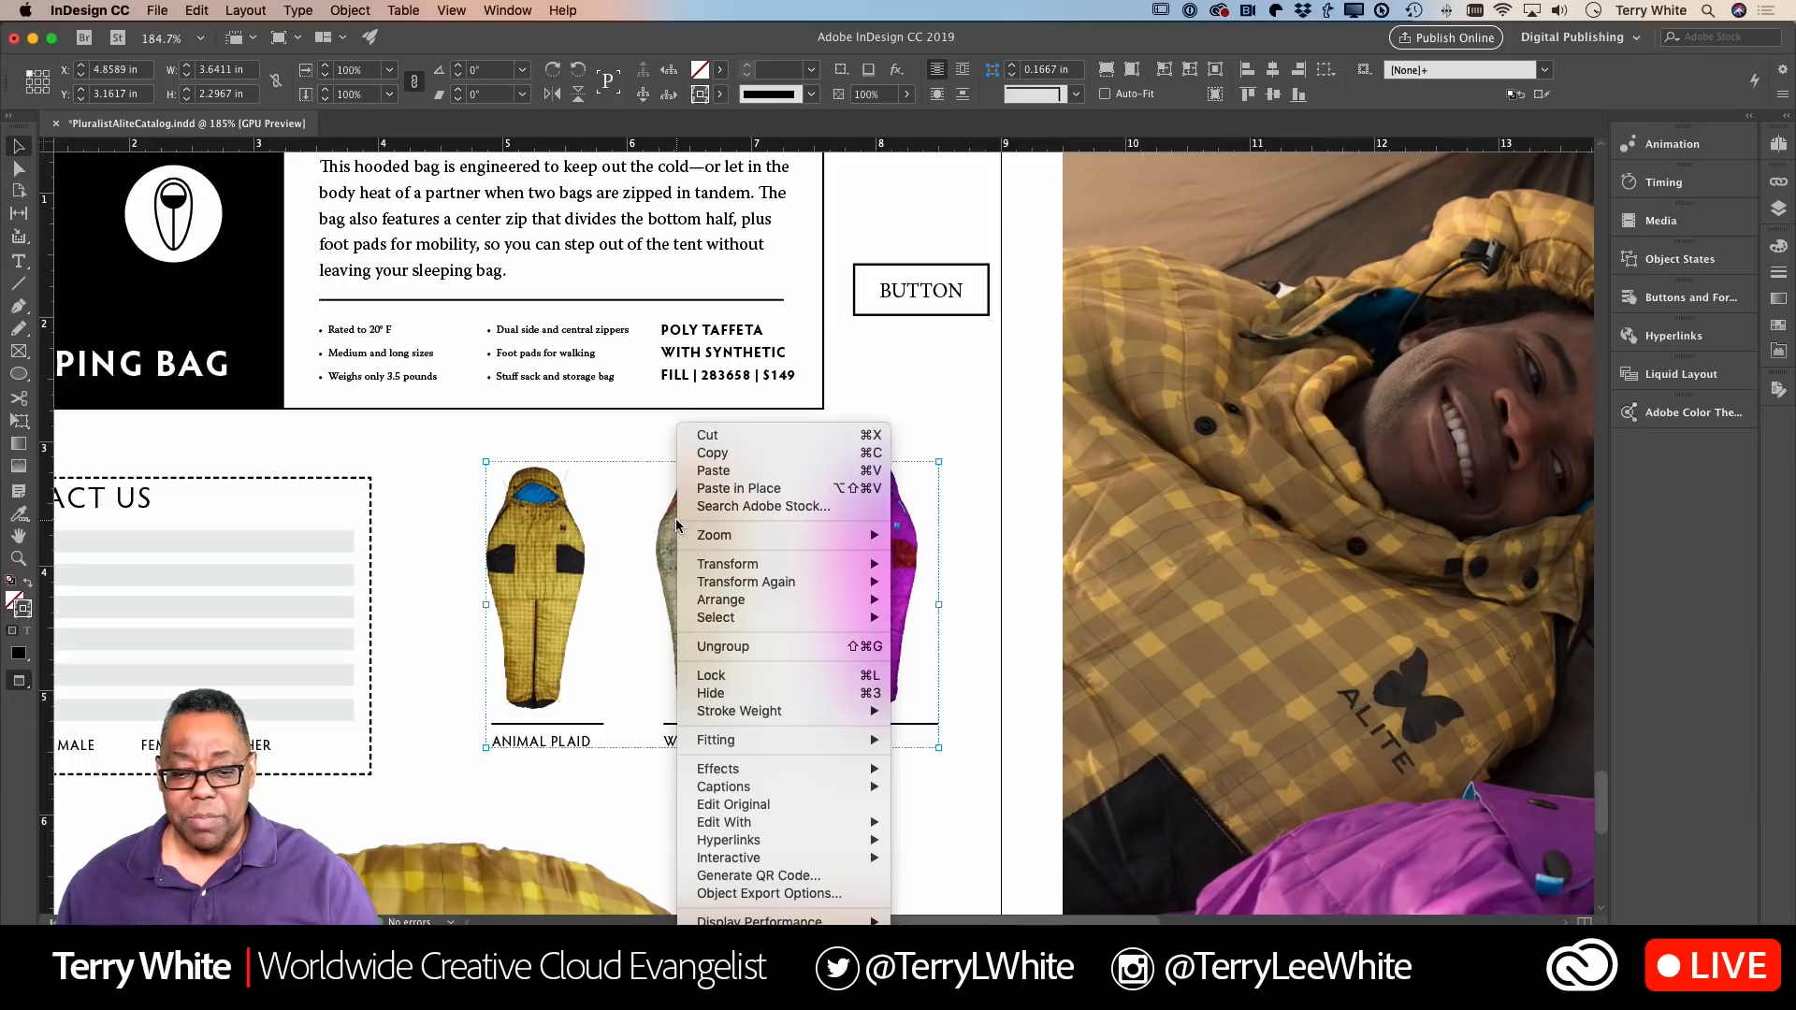
click(726, 648)
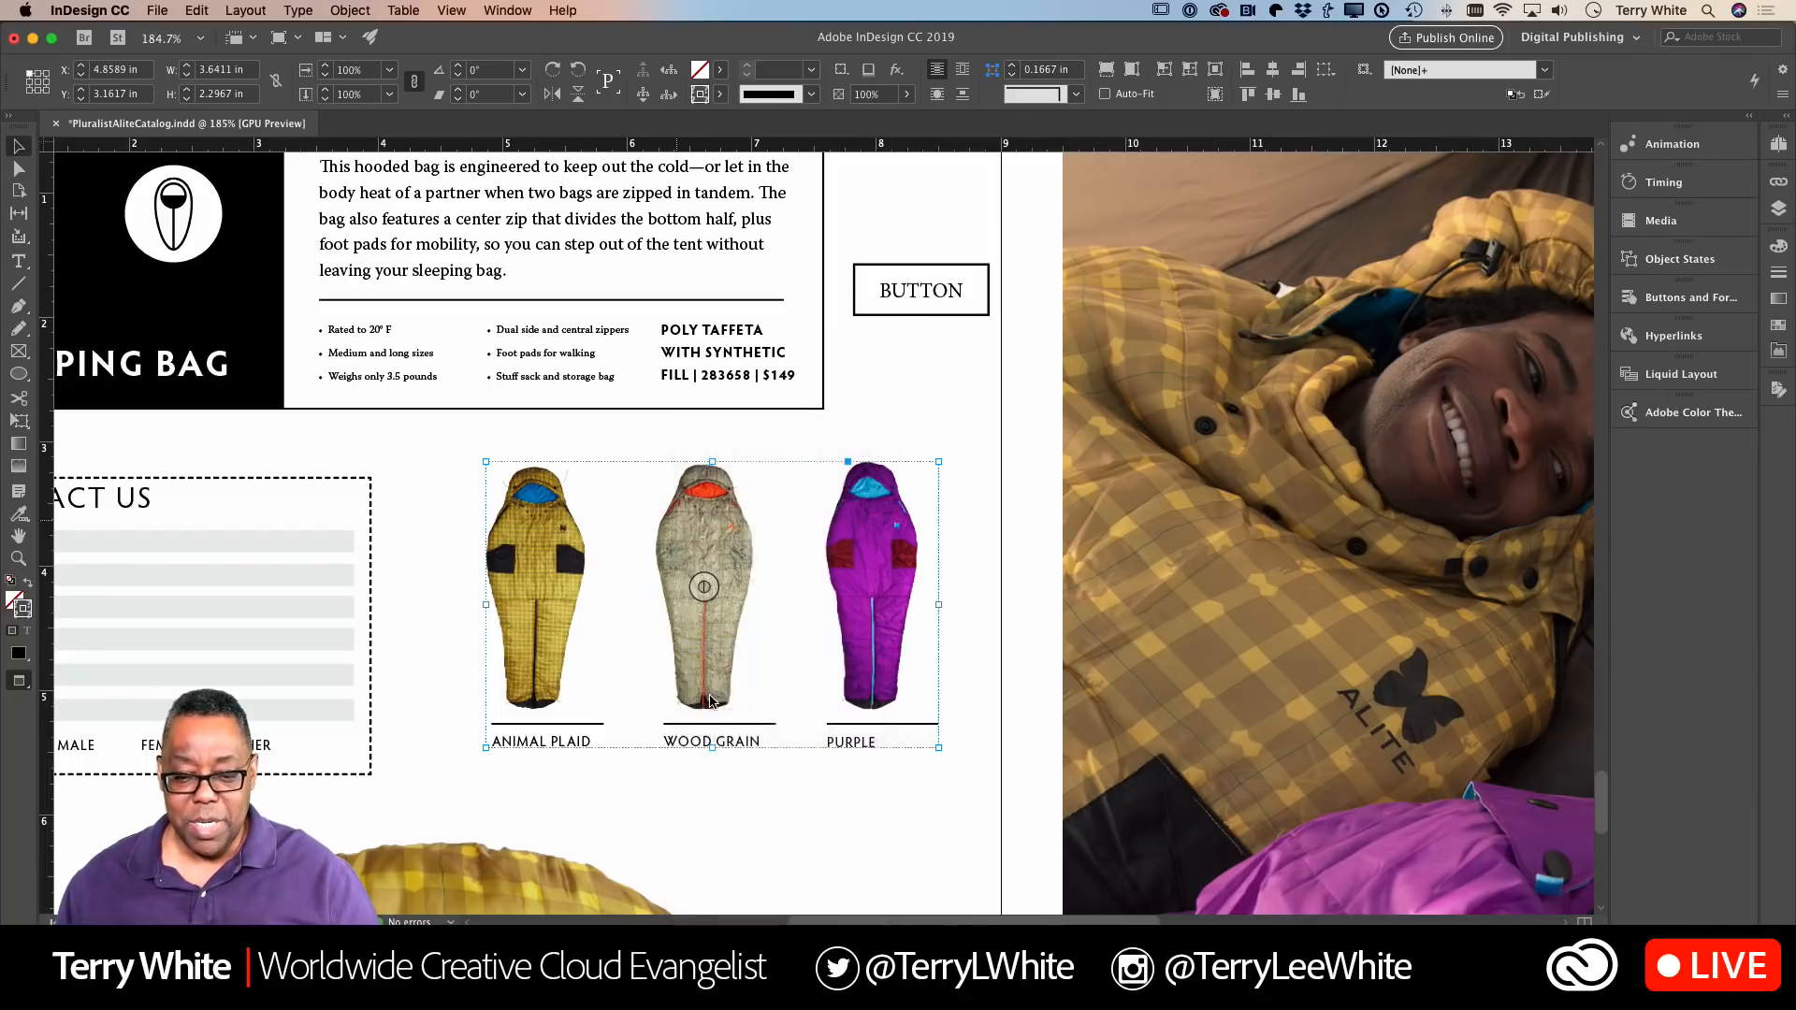
click(743, 795)
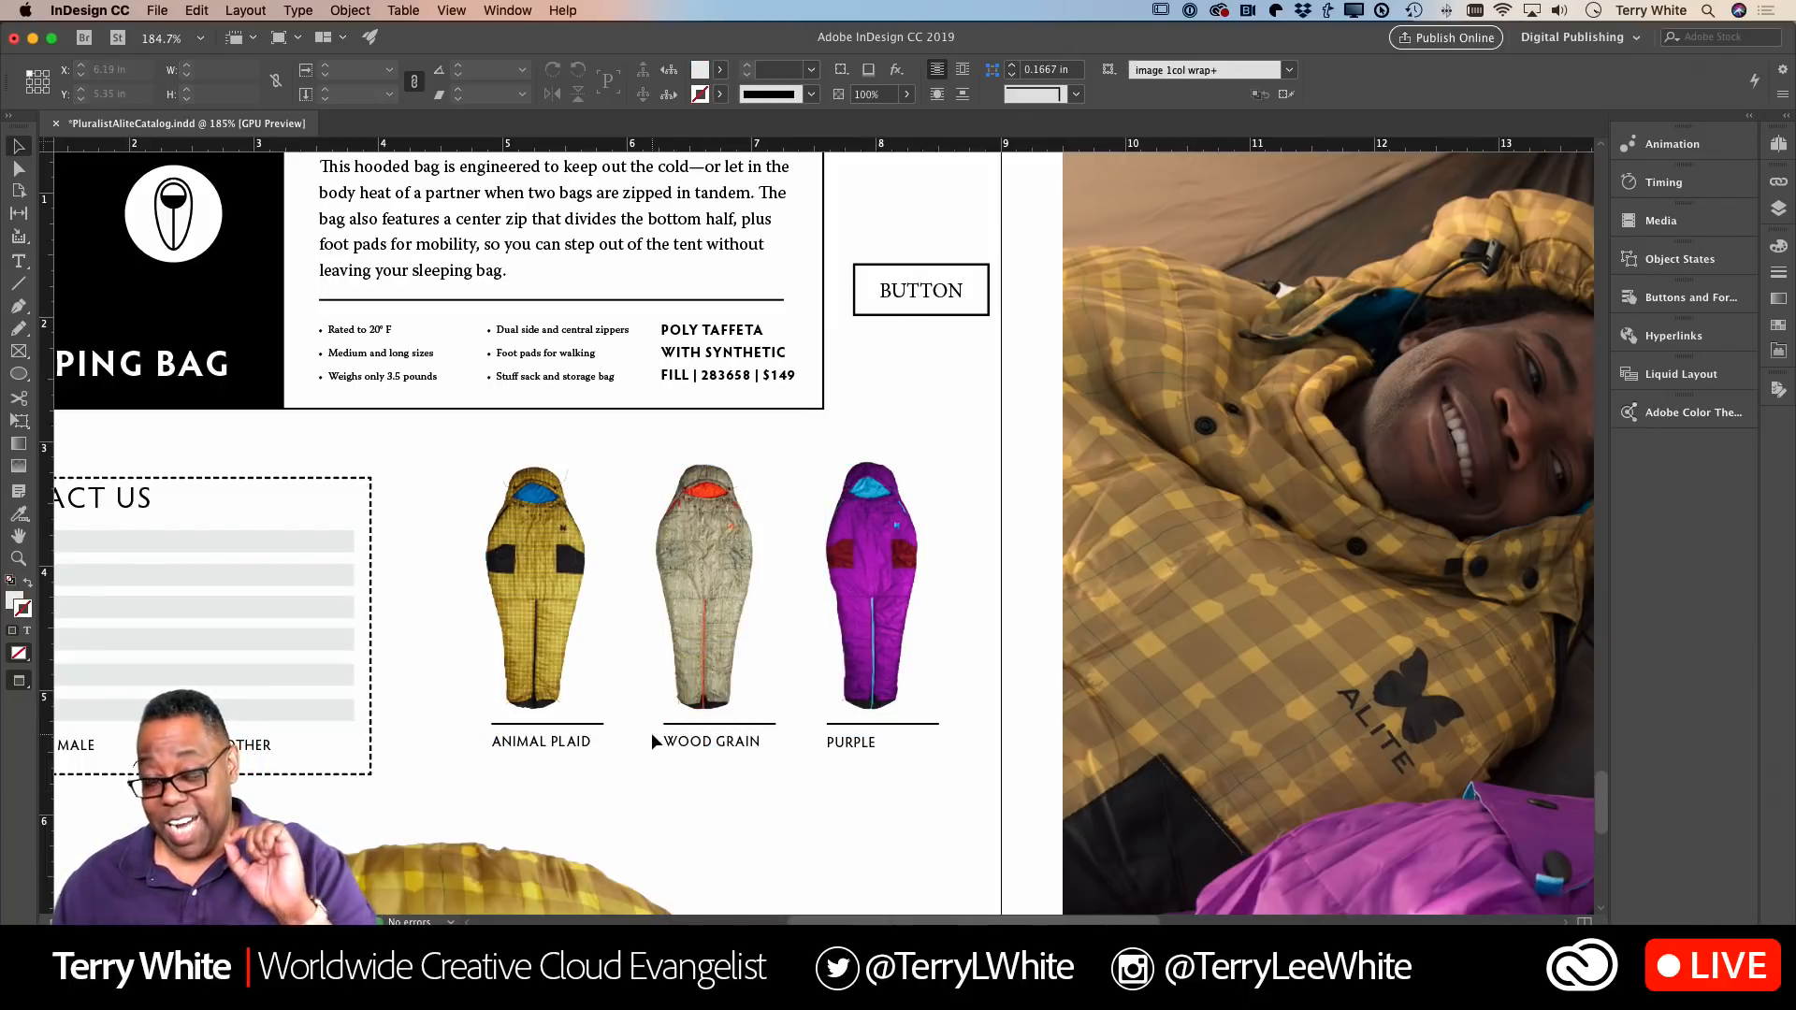
Step: Try moving the wood grain sleeping bag image away on its own, and undo the move
click(552, 672)
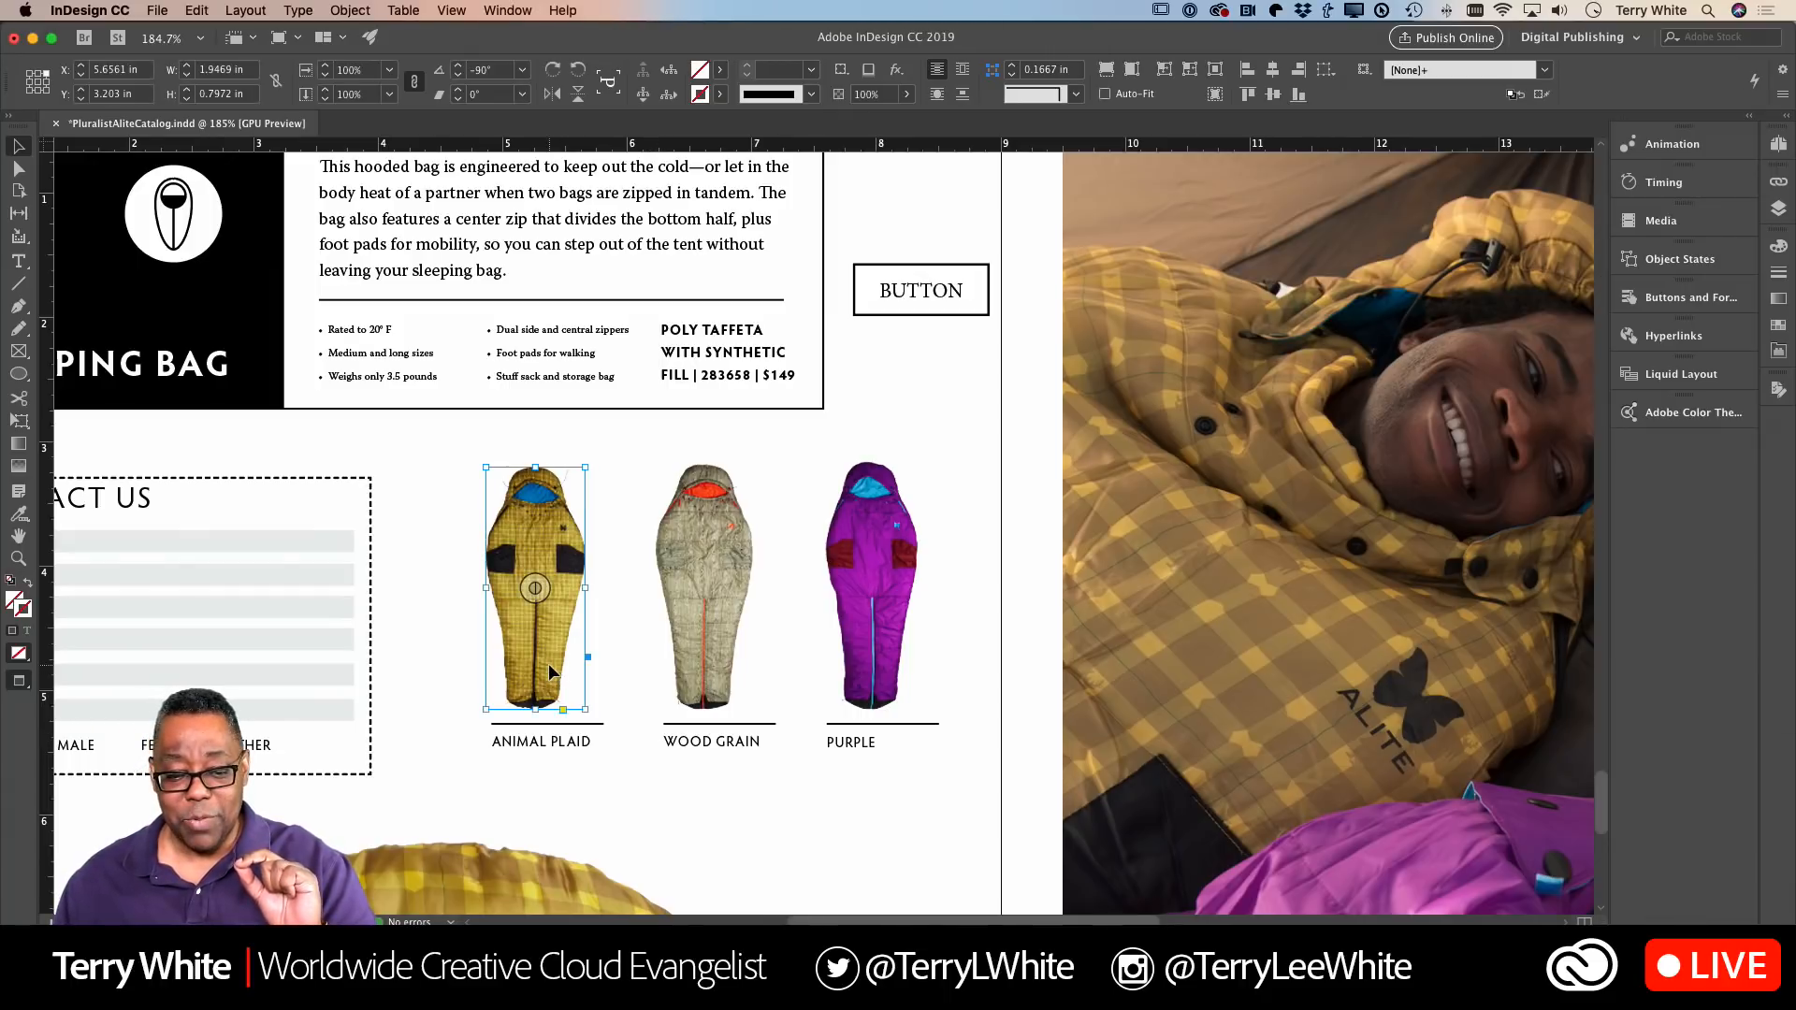
click(711, 660)
drag(711, 661, 496, 887)
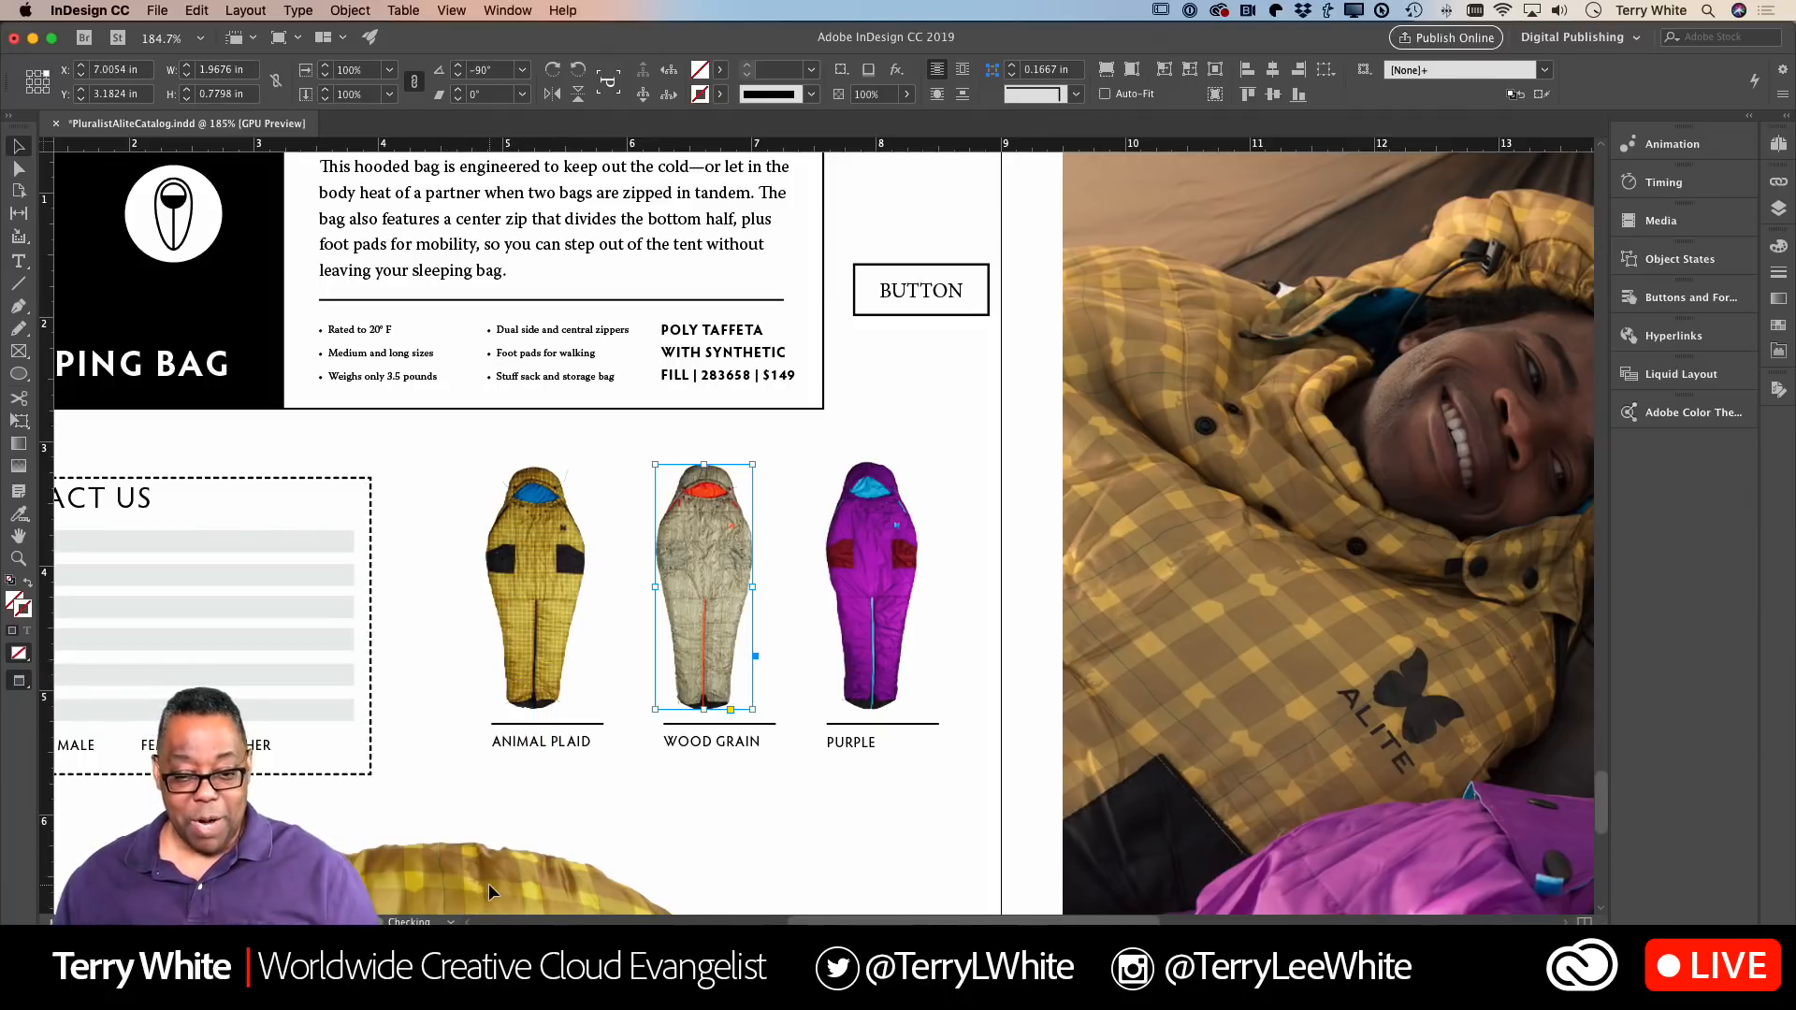
key(super+z)
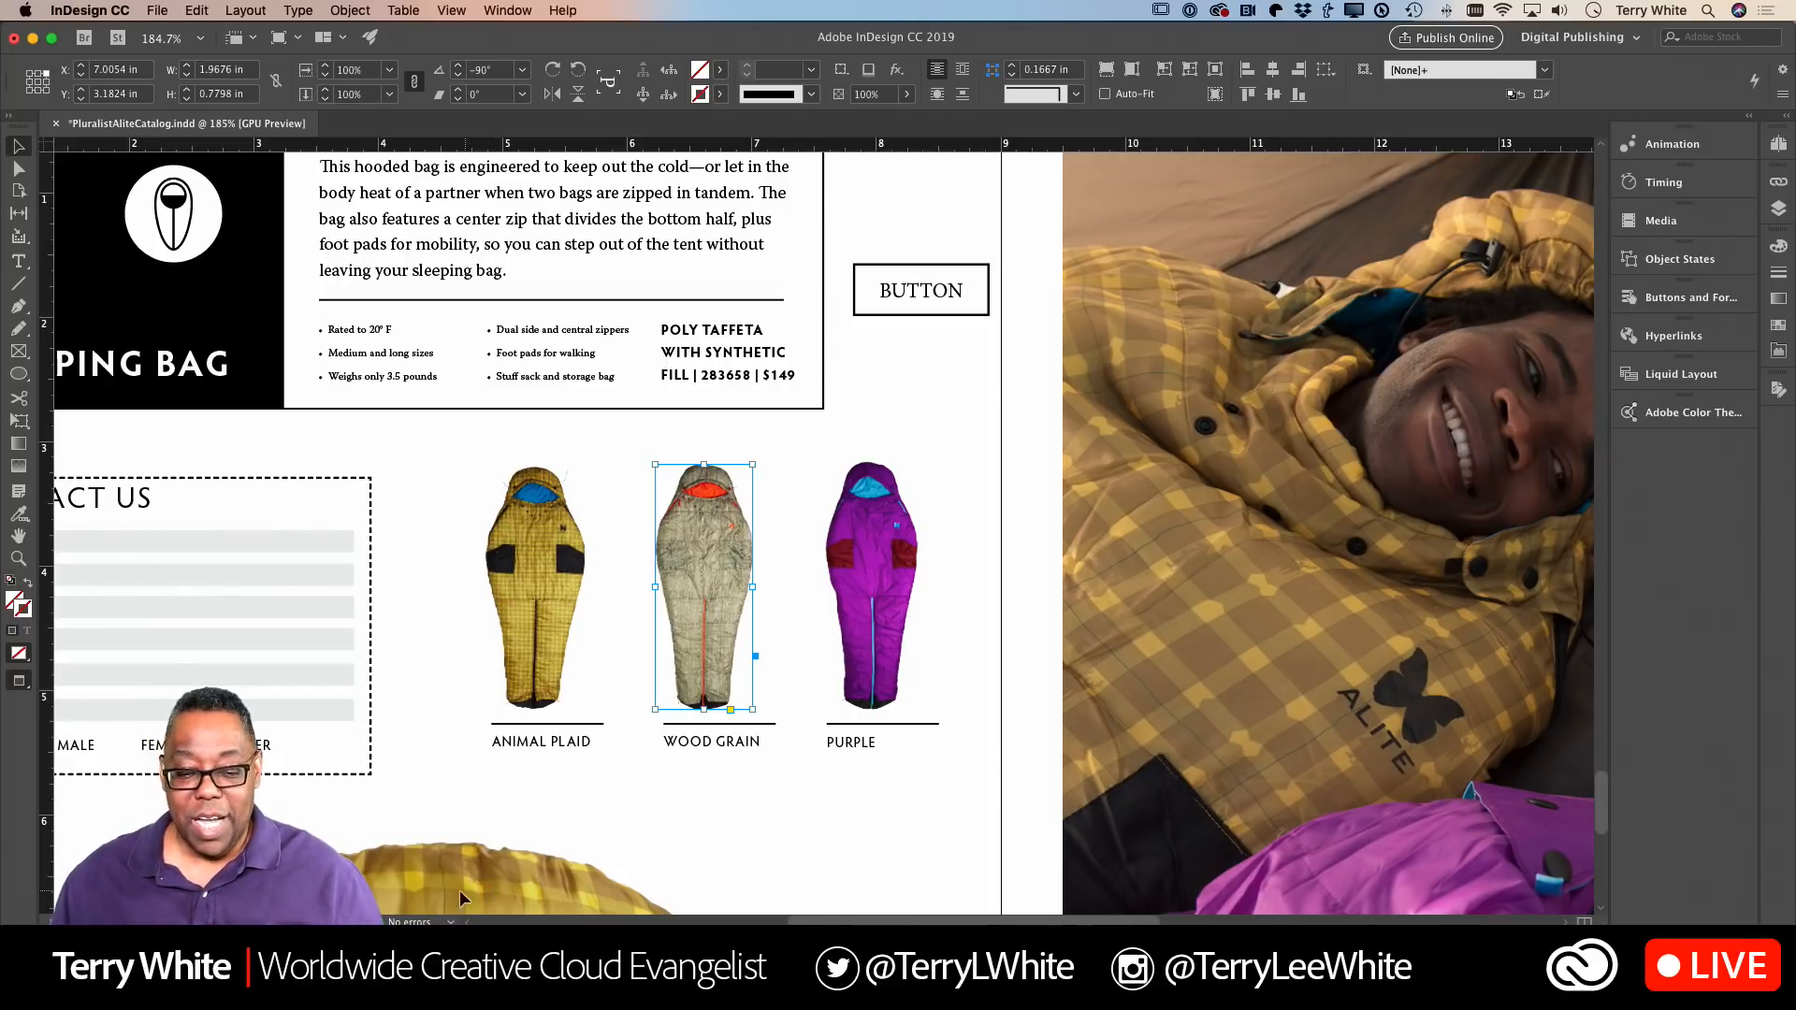
Step: Stack the animal plaid, wood grain and purple sleeping bag images by aligning their horizontal centers
click(532, 697)
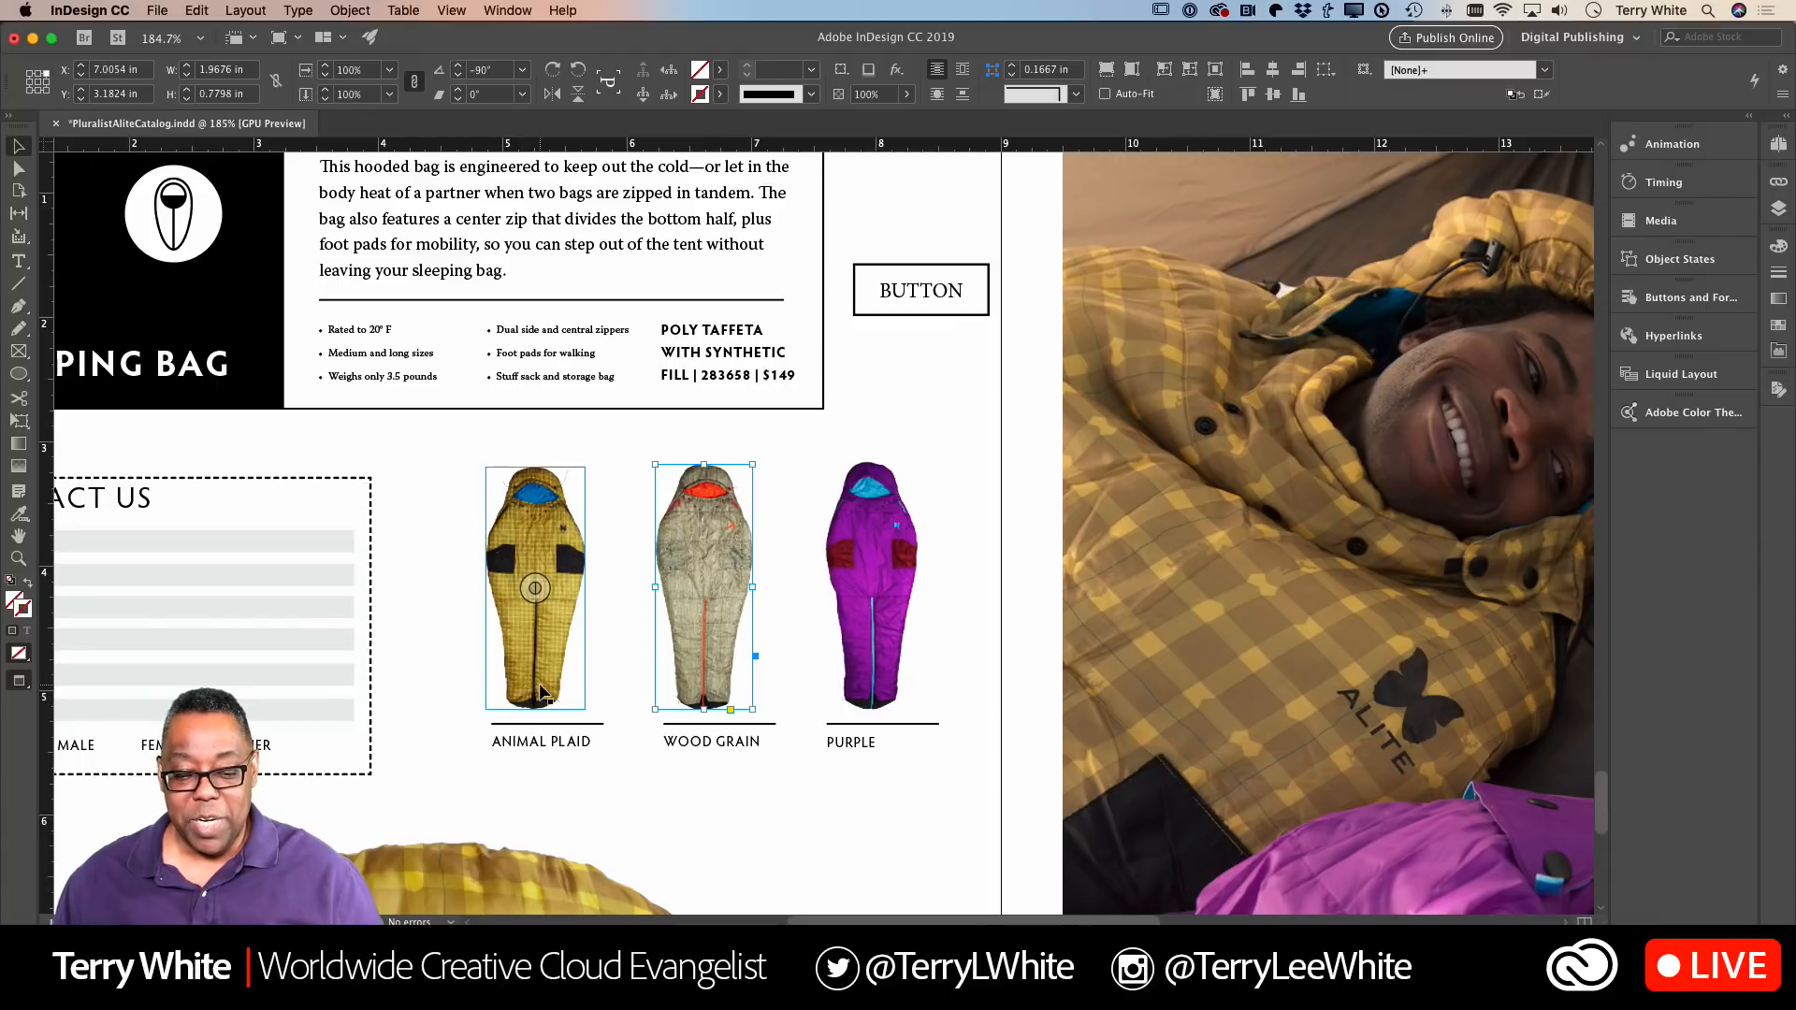
shift+click(666, 692)
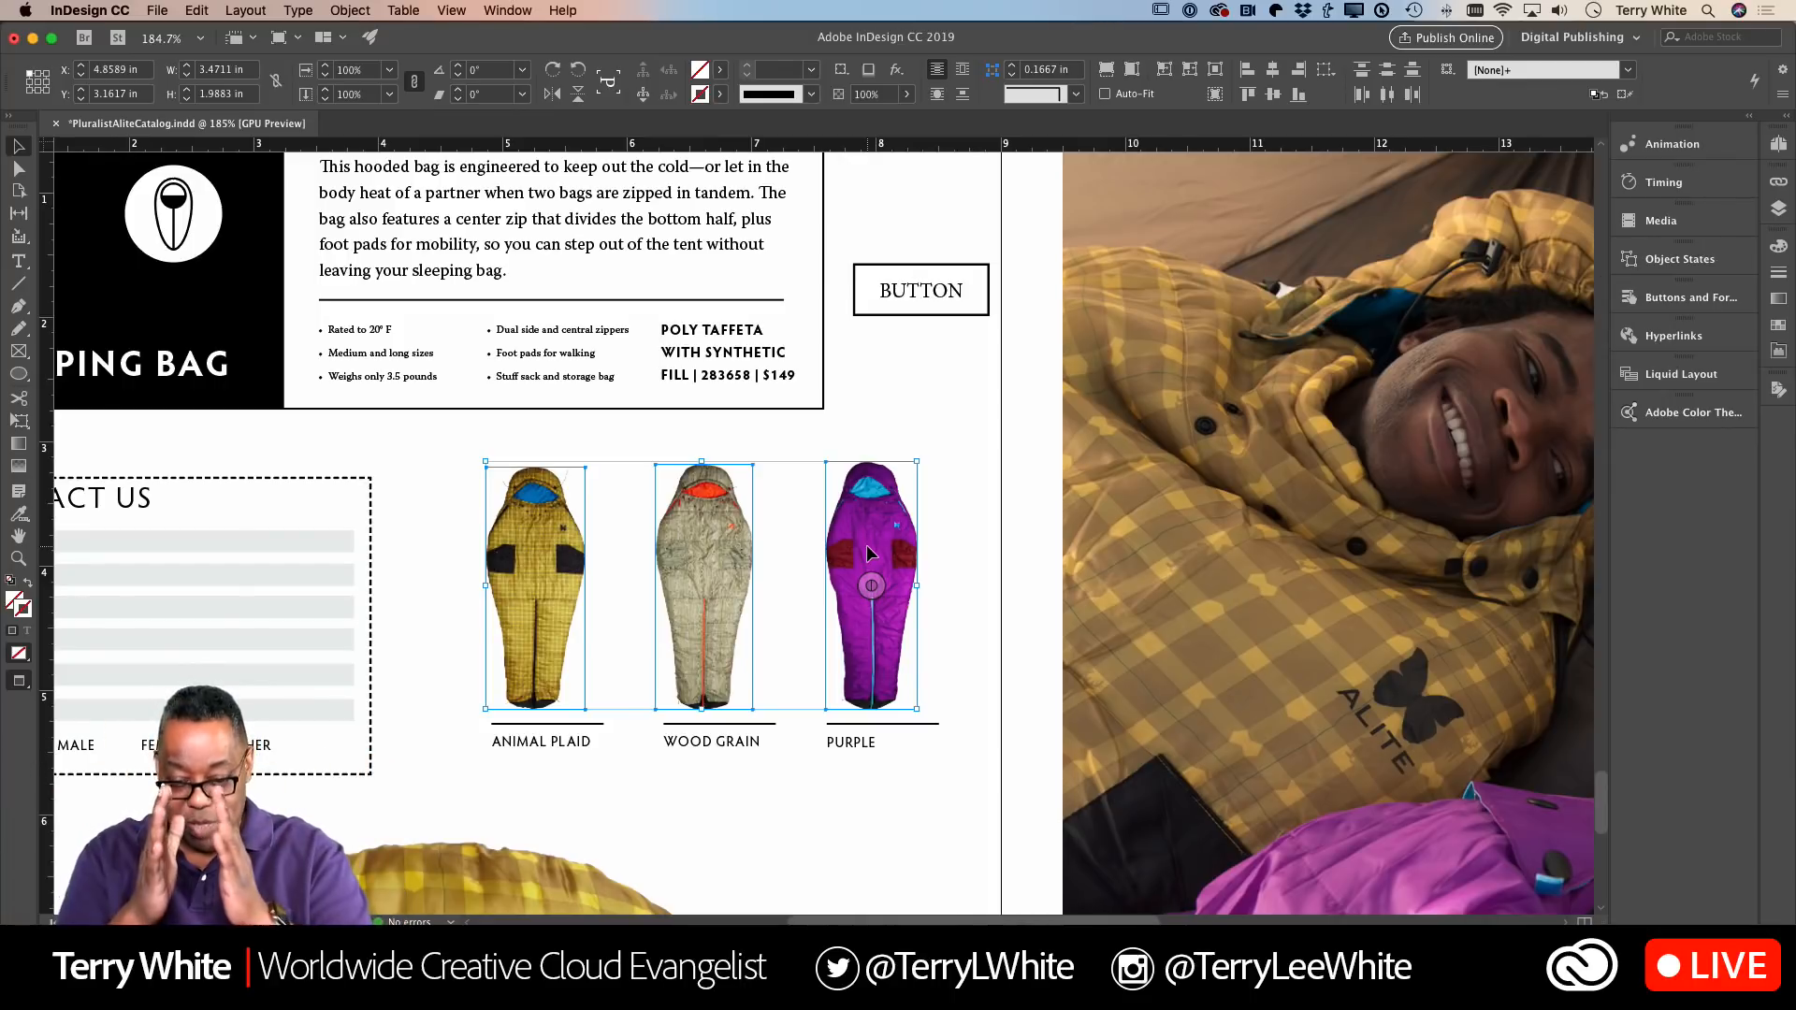
scroll(1123, 473, up, 3)
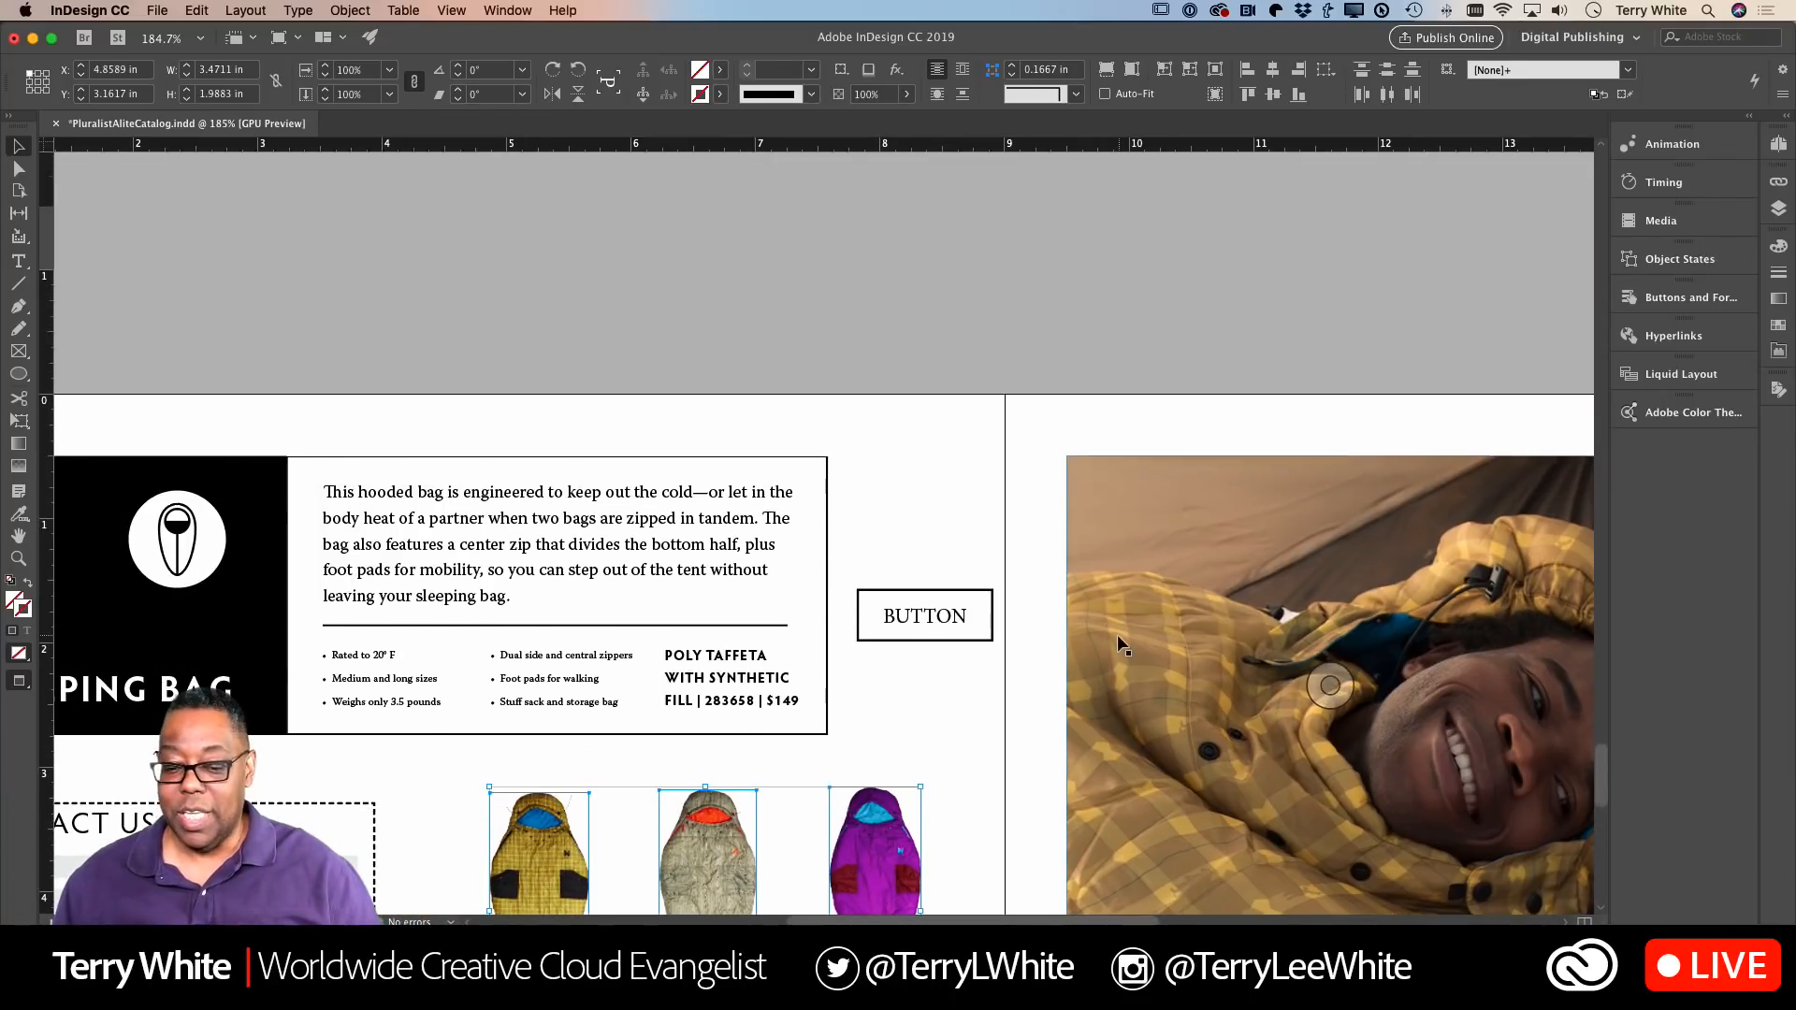
scroll(1117, 636, down, 5)
scroll(1117, 650, up, 2)
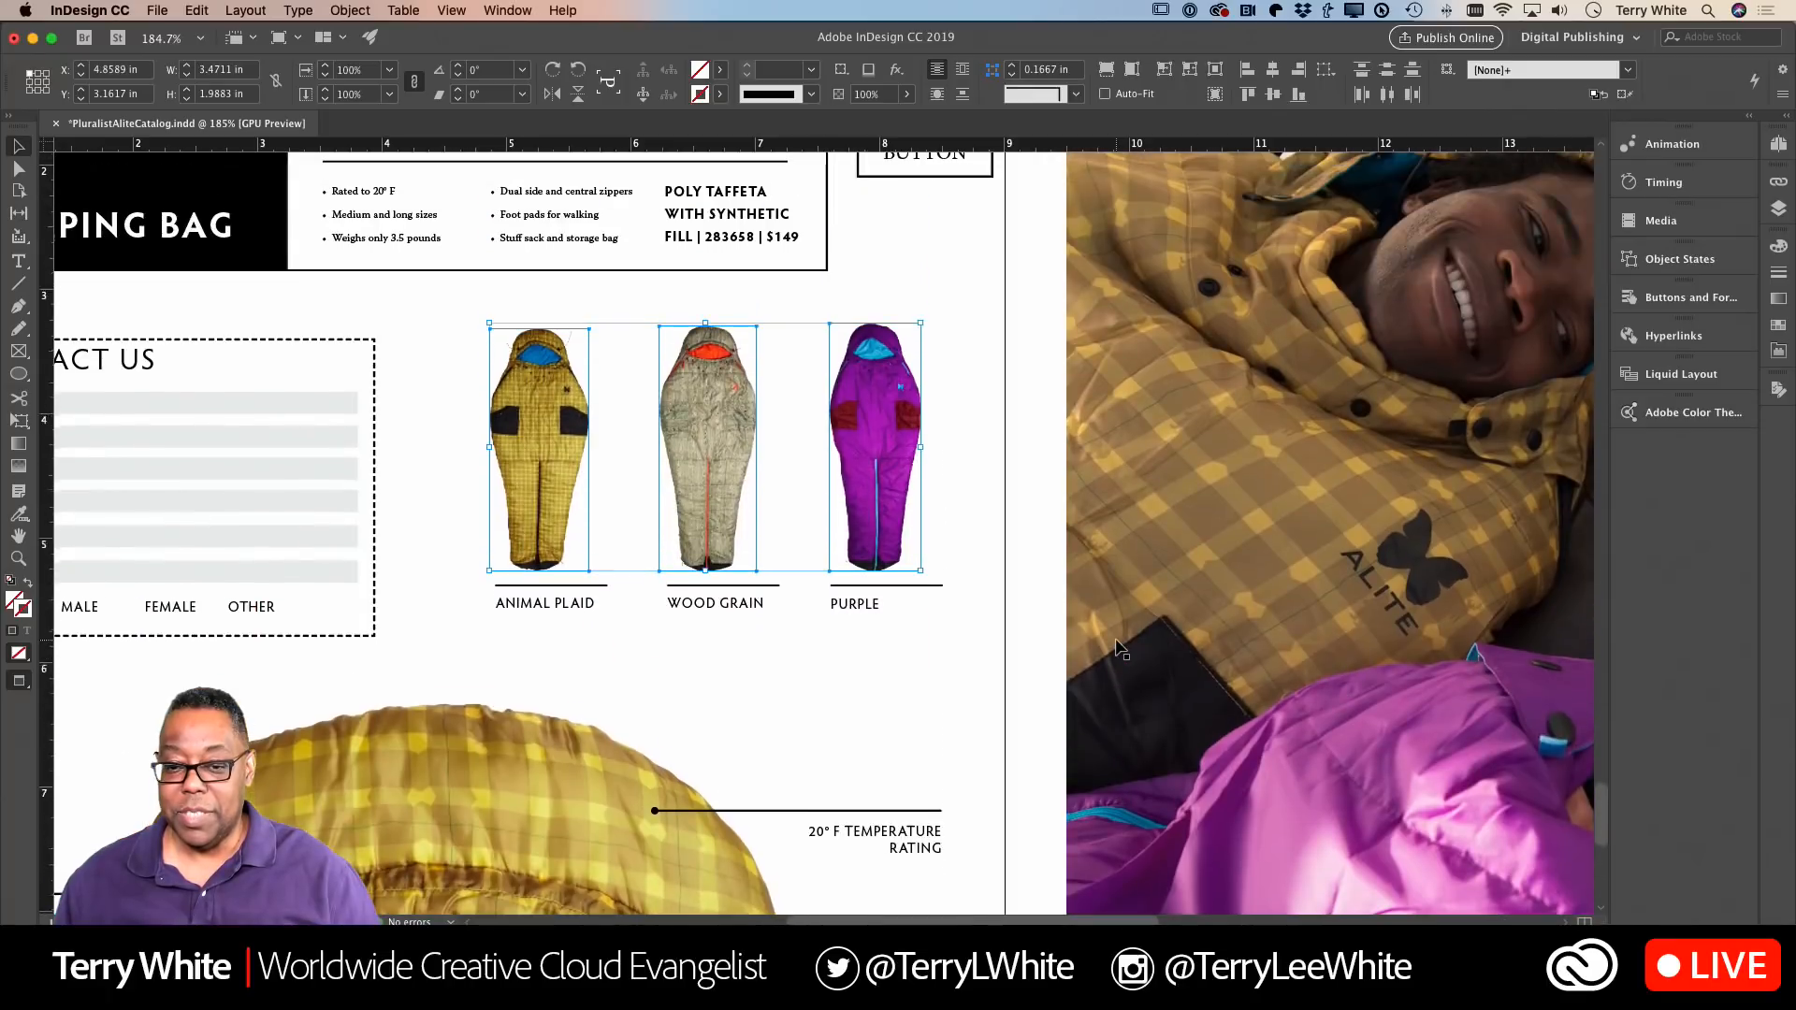
click(1271, 70)
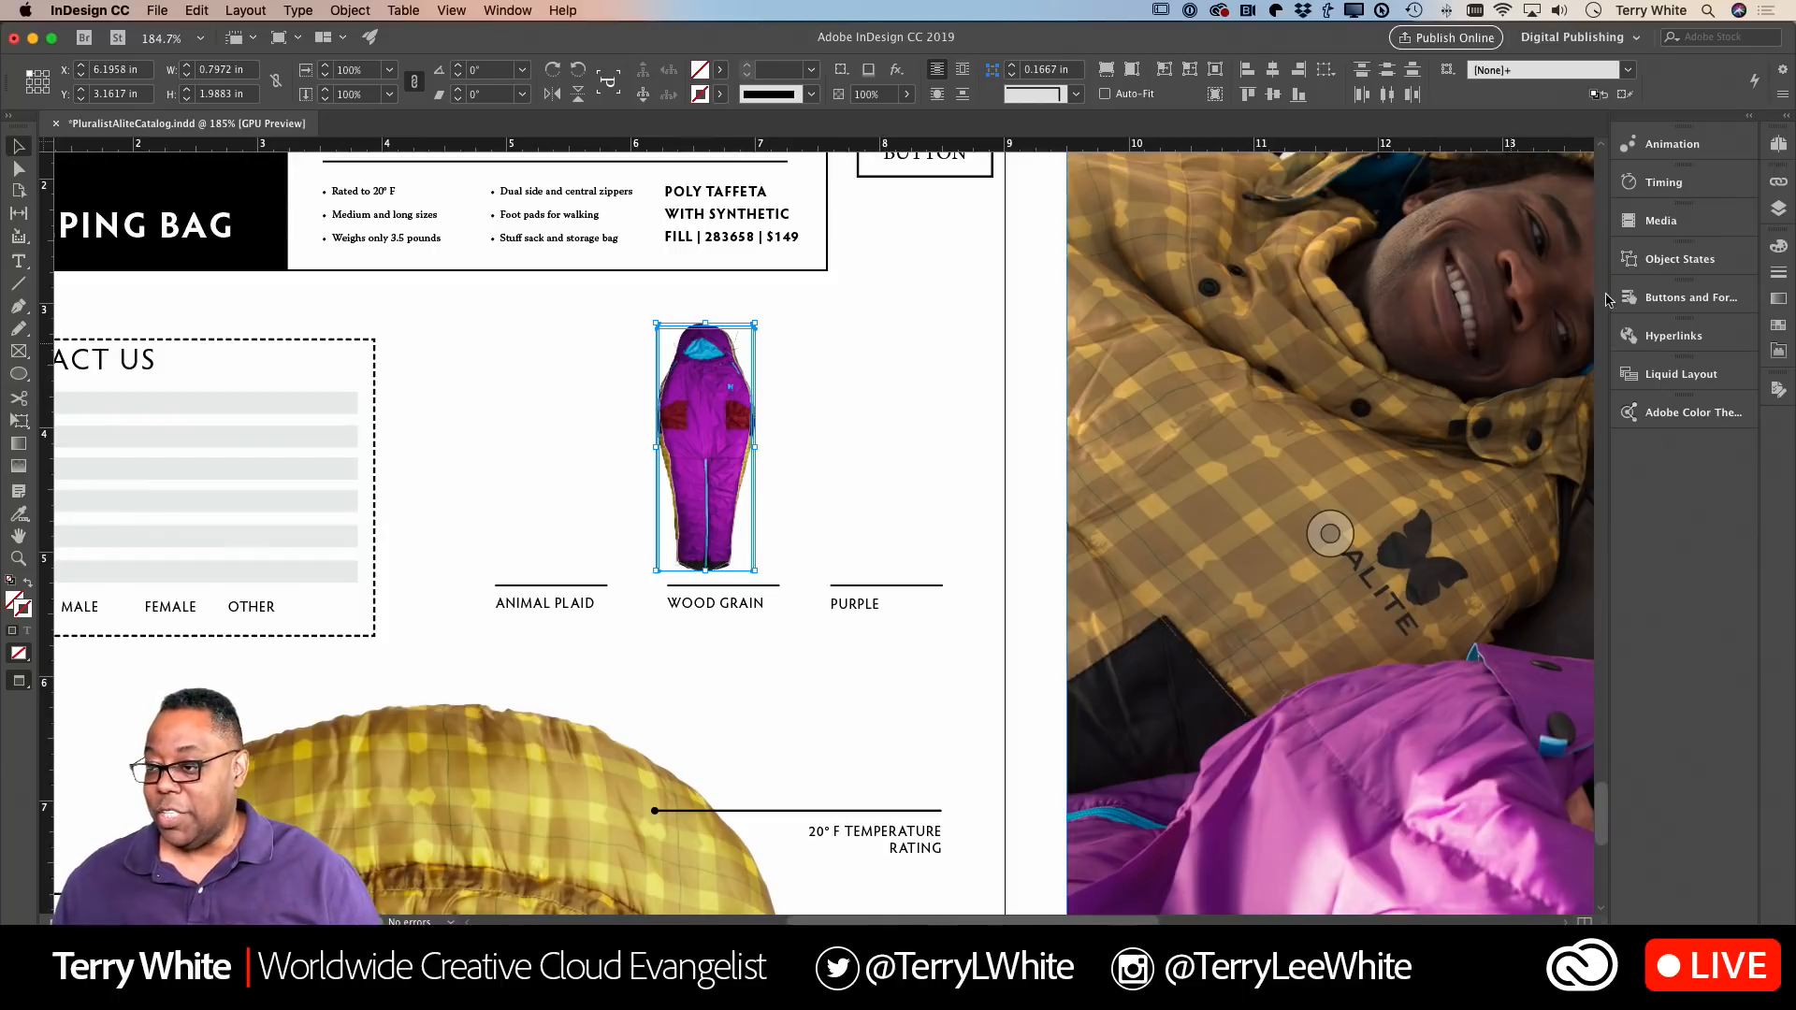
Step: Convert the three stacked sleeping bag images into a multi-state object named "SleepingBags", one state per image, and deselect it
click(1680, 259)
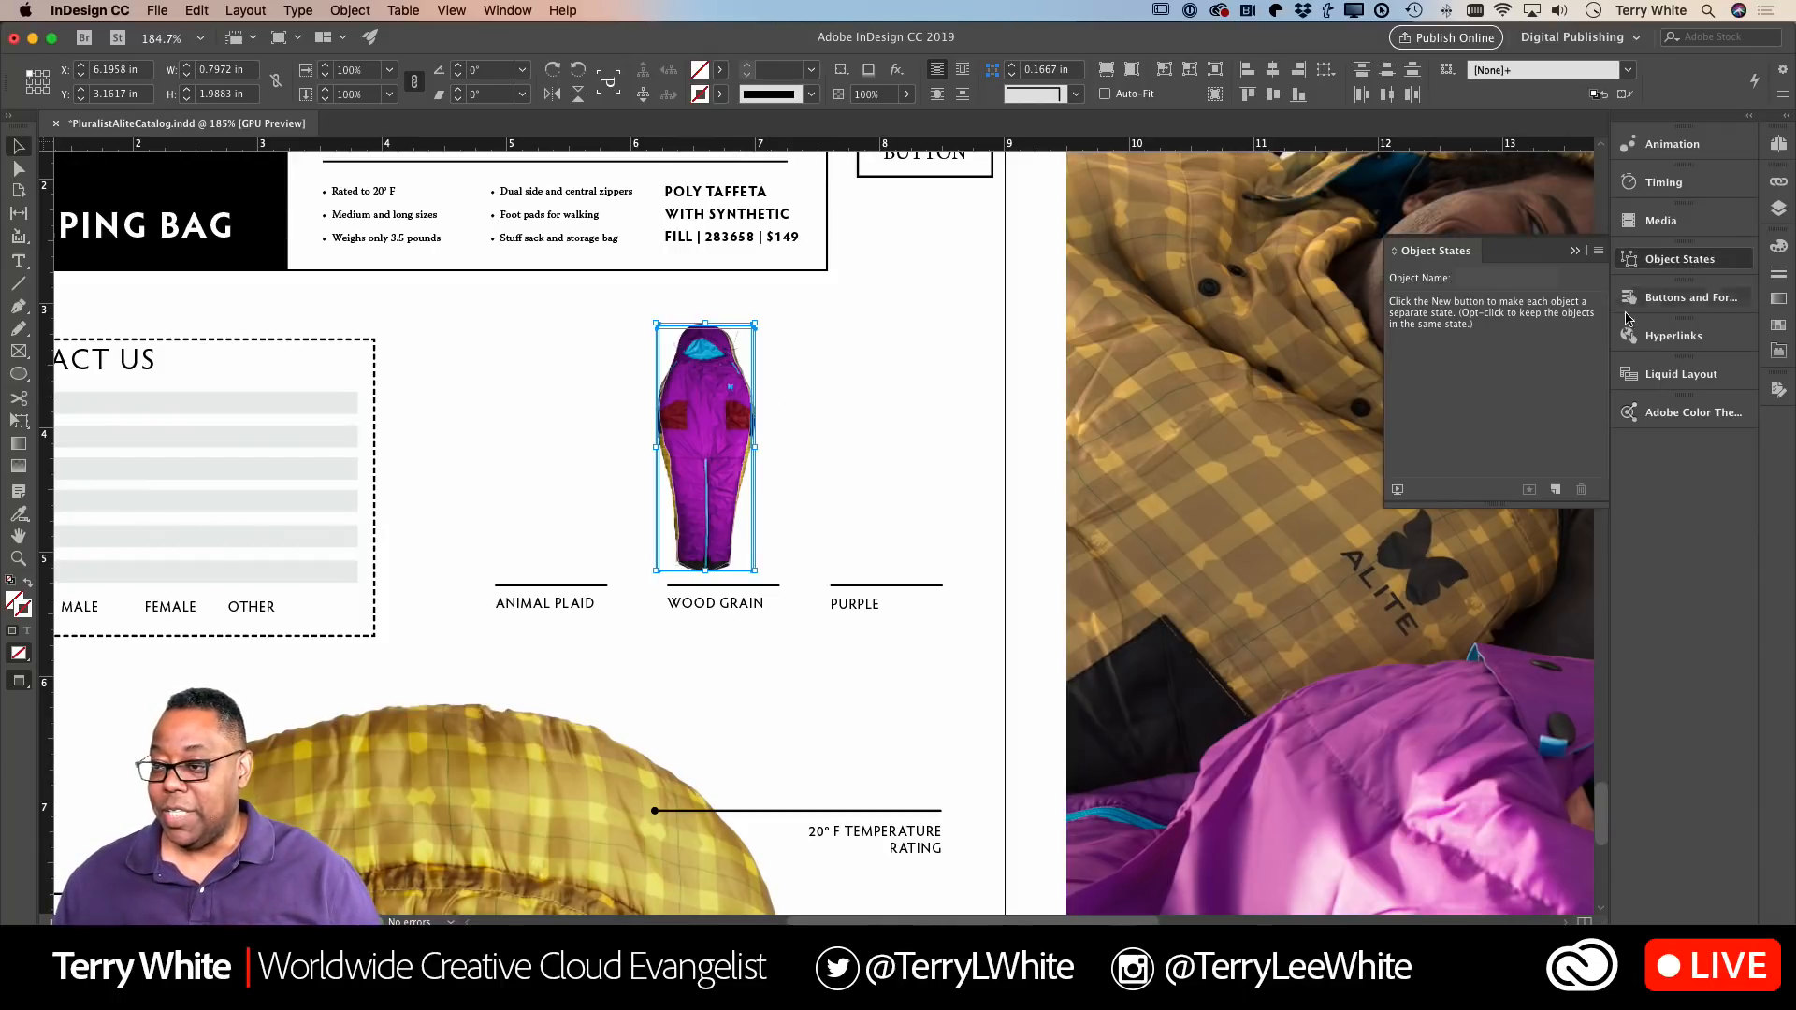
click(1555, 490)
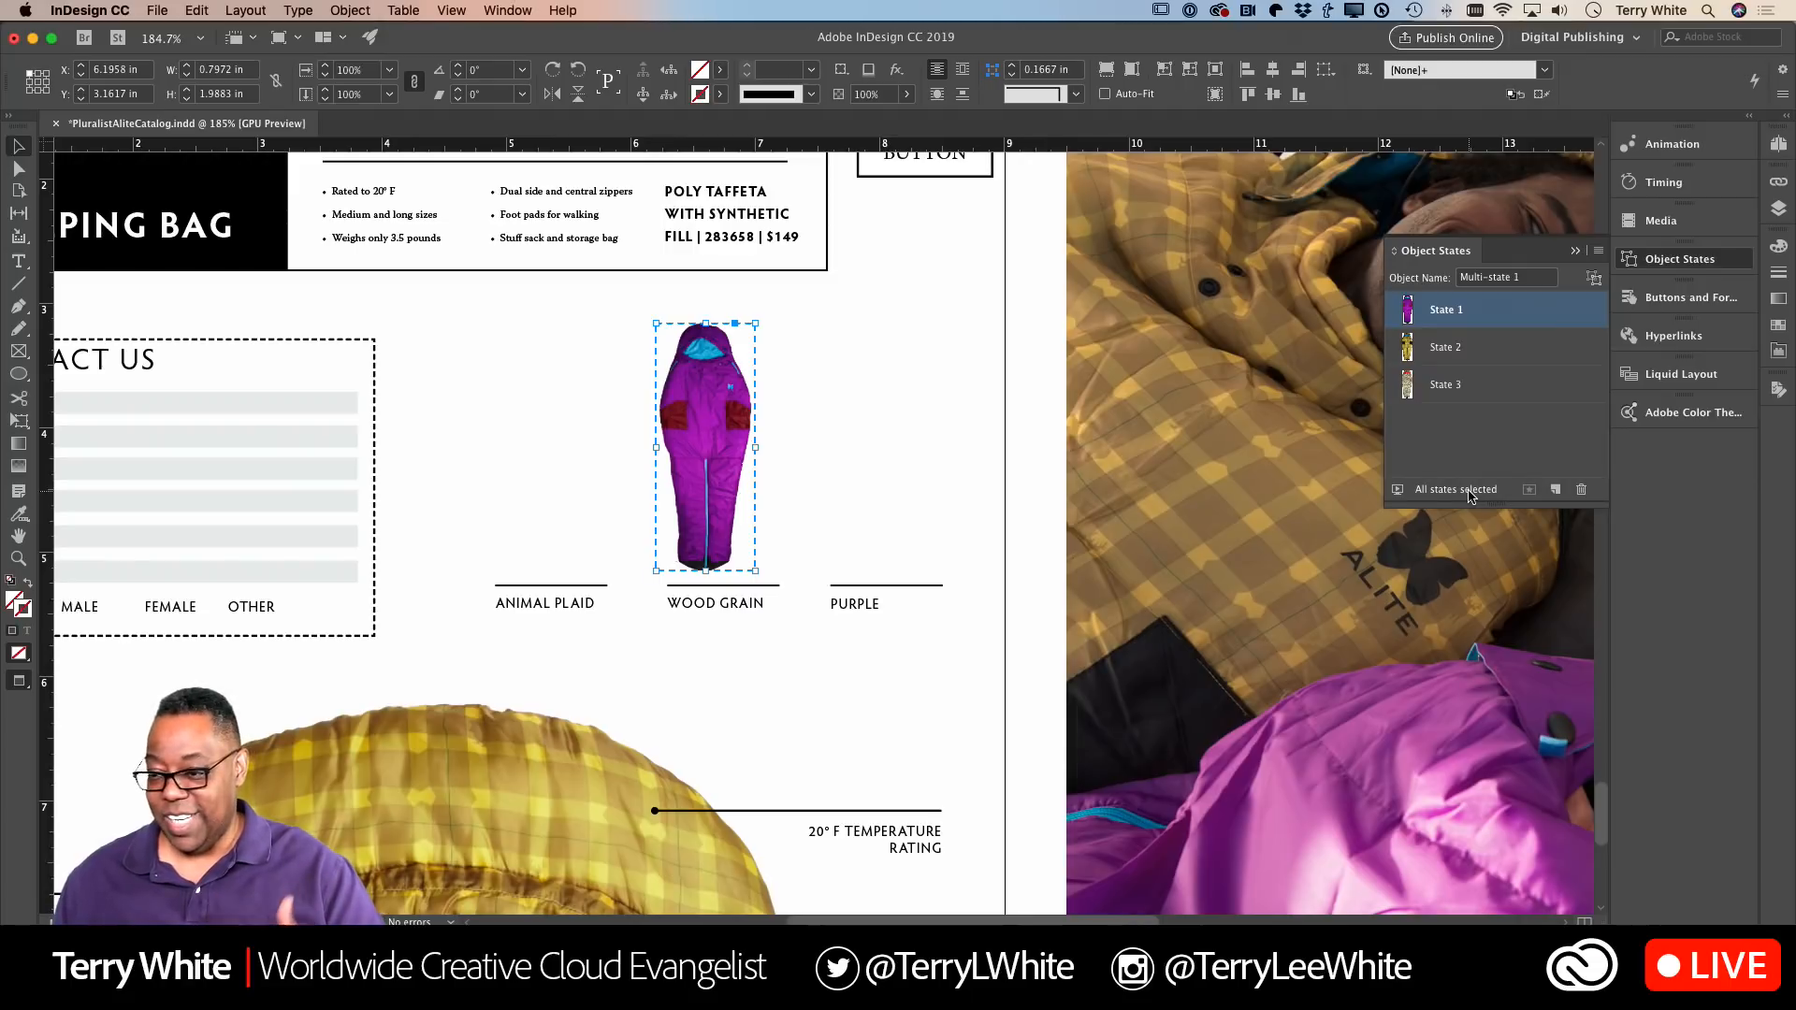
click(1529, 279)
drag(1528, 279, 1434, 282)
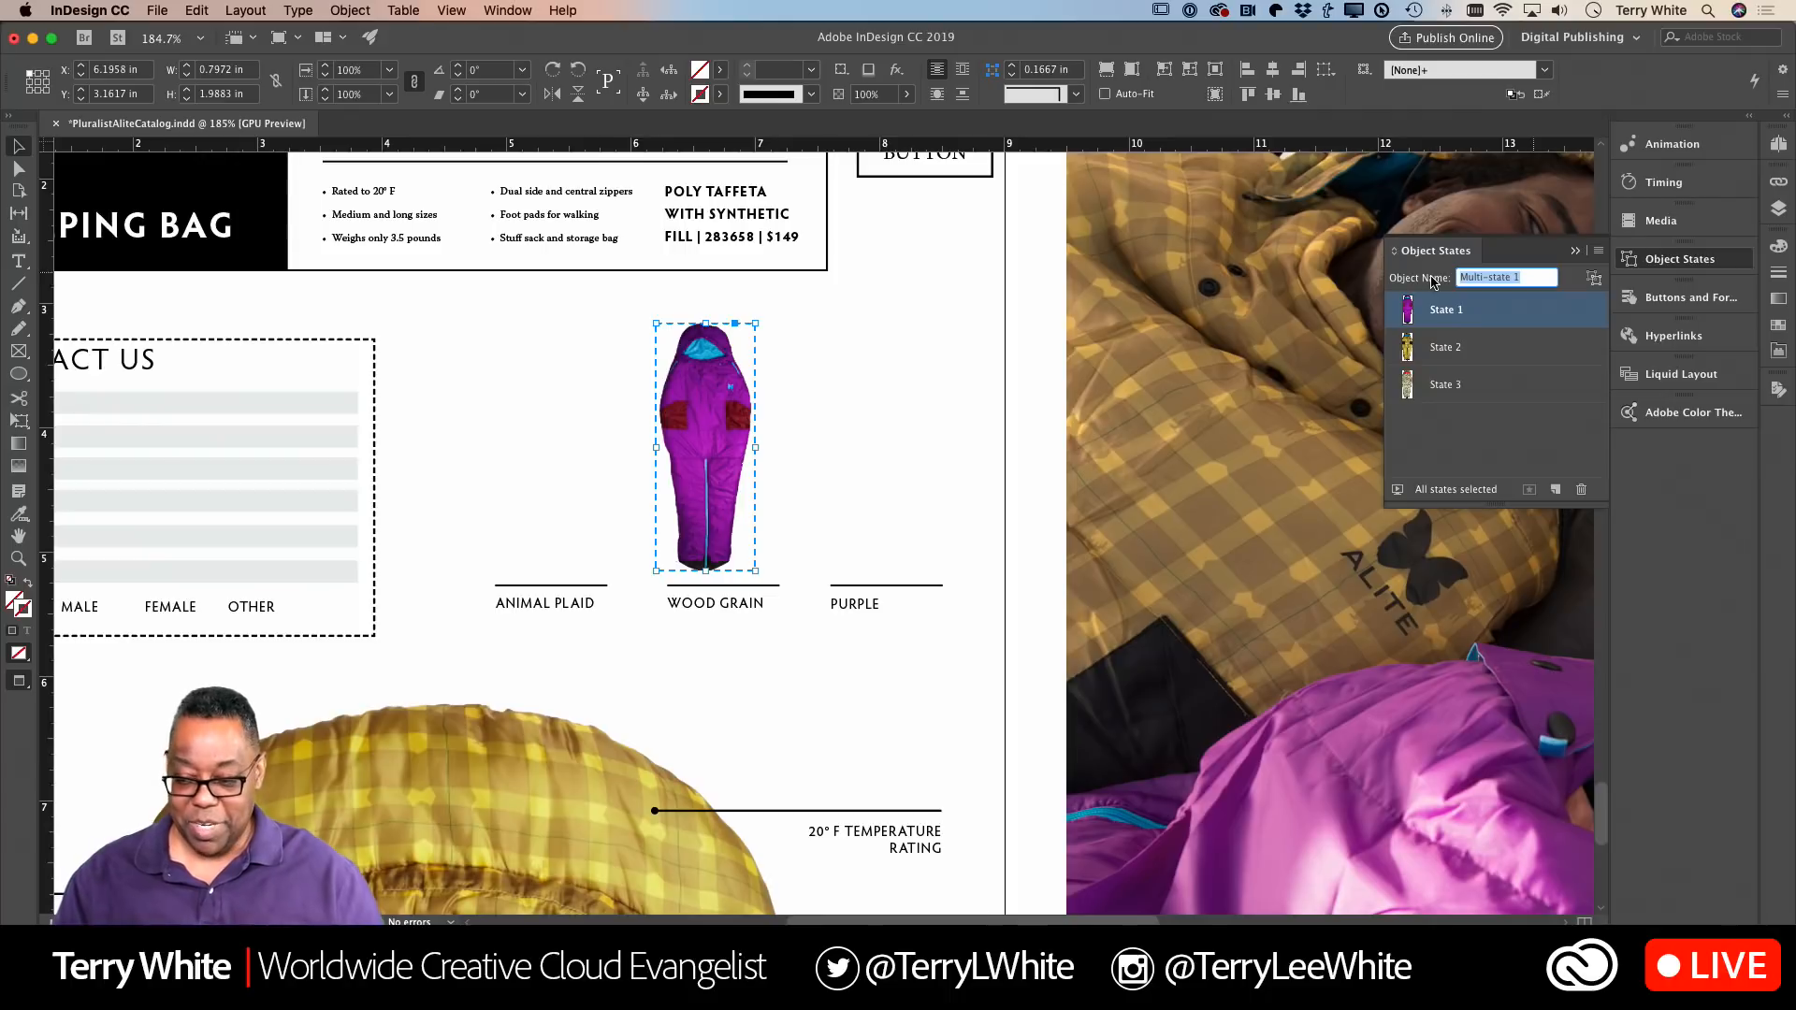
text(Sleep)
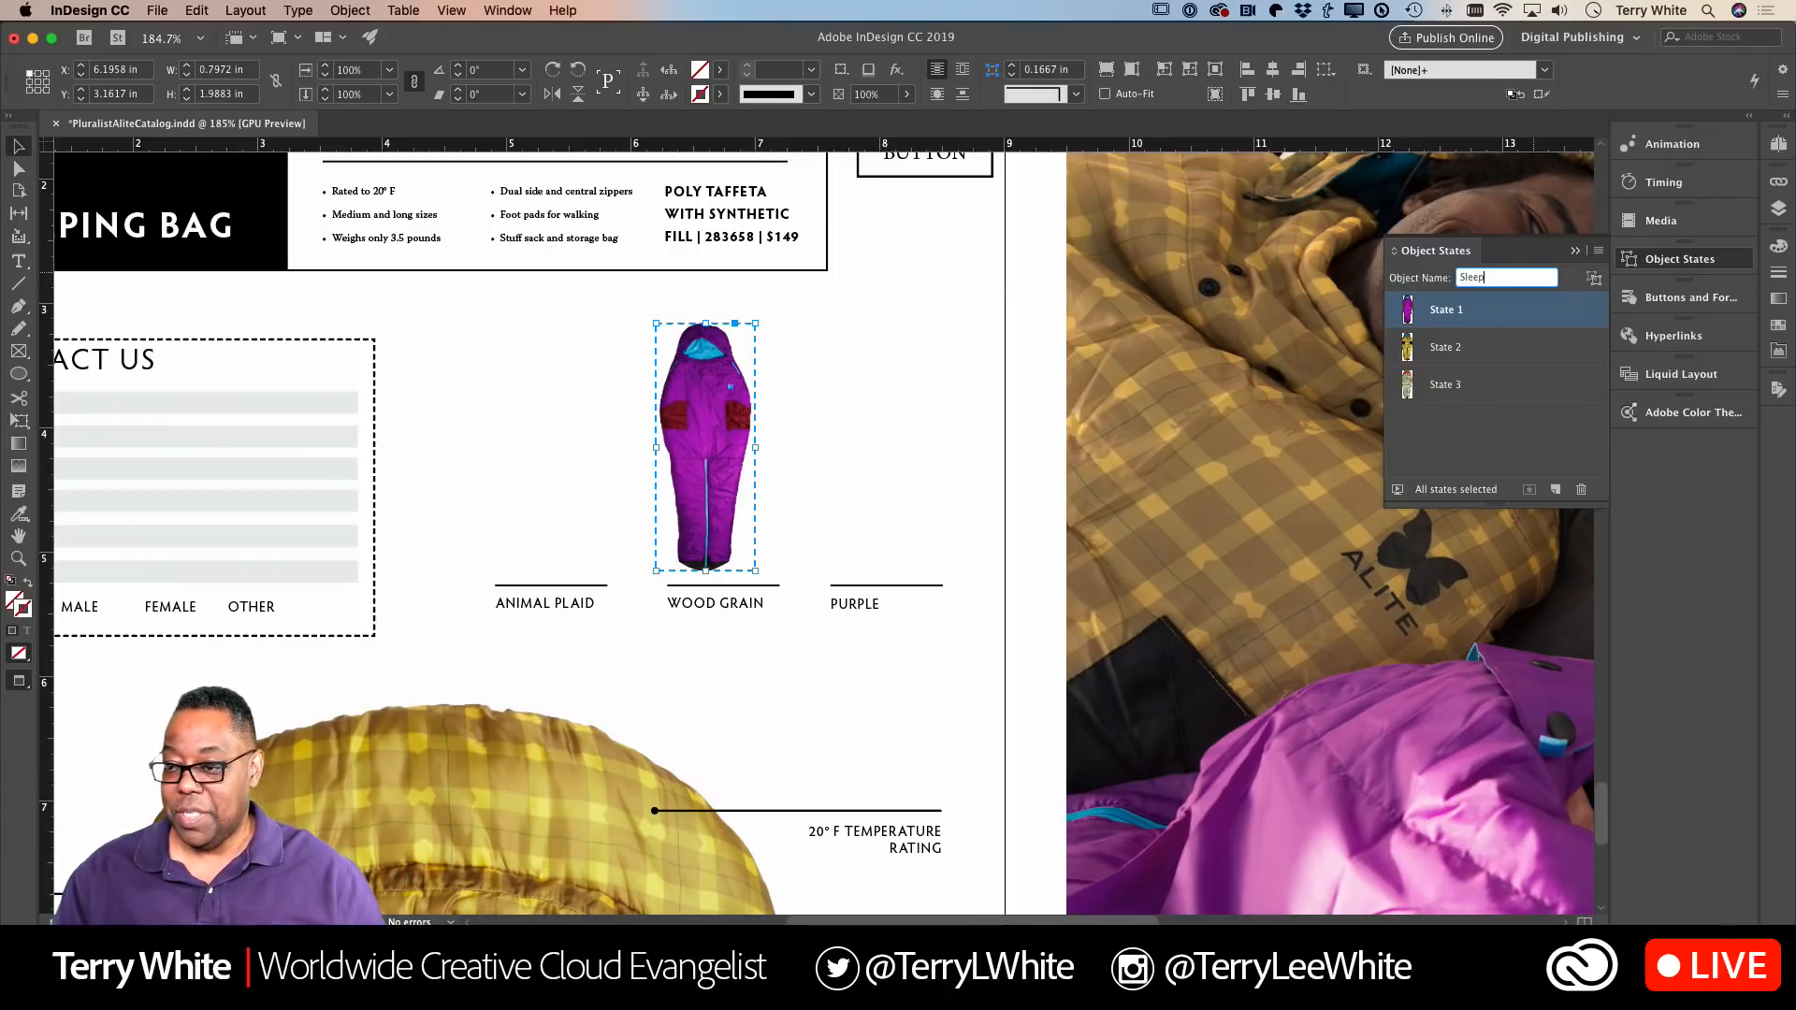
text(ingB)
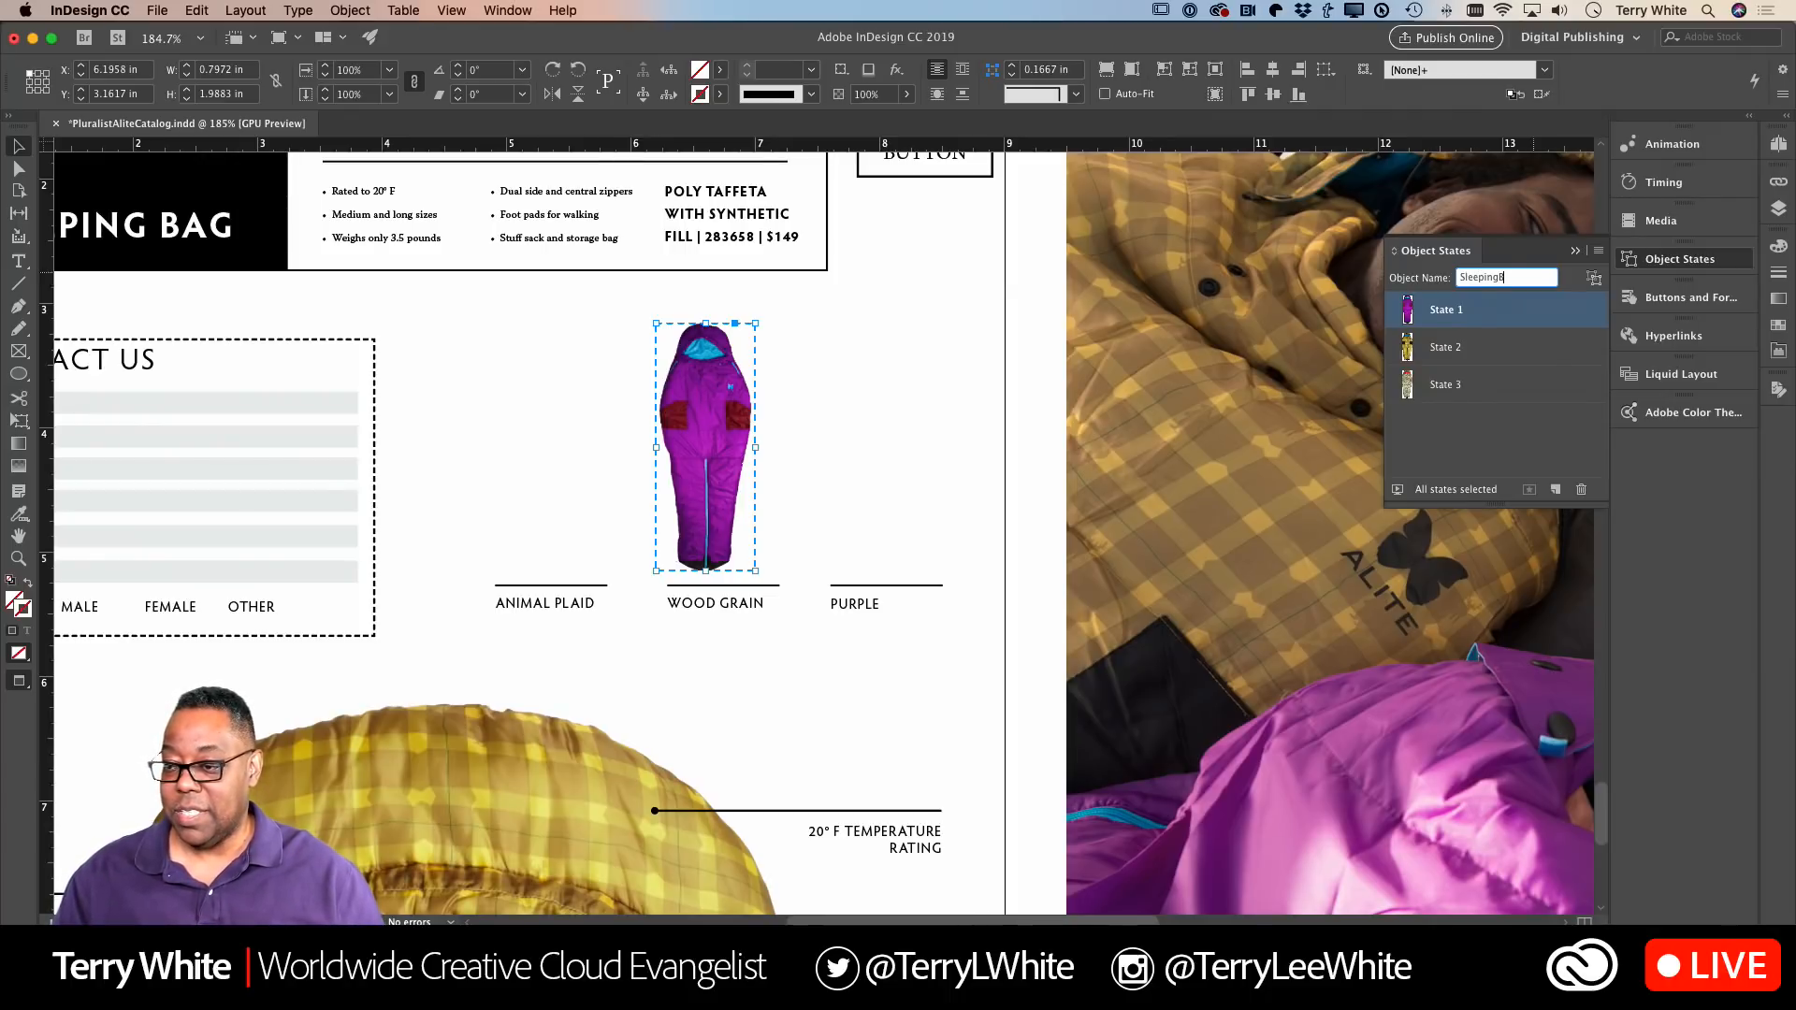
text(ags)
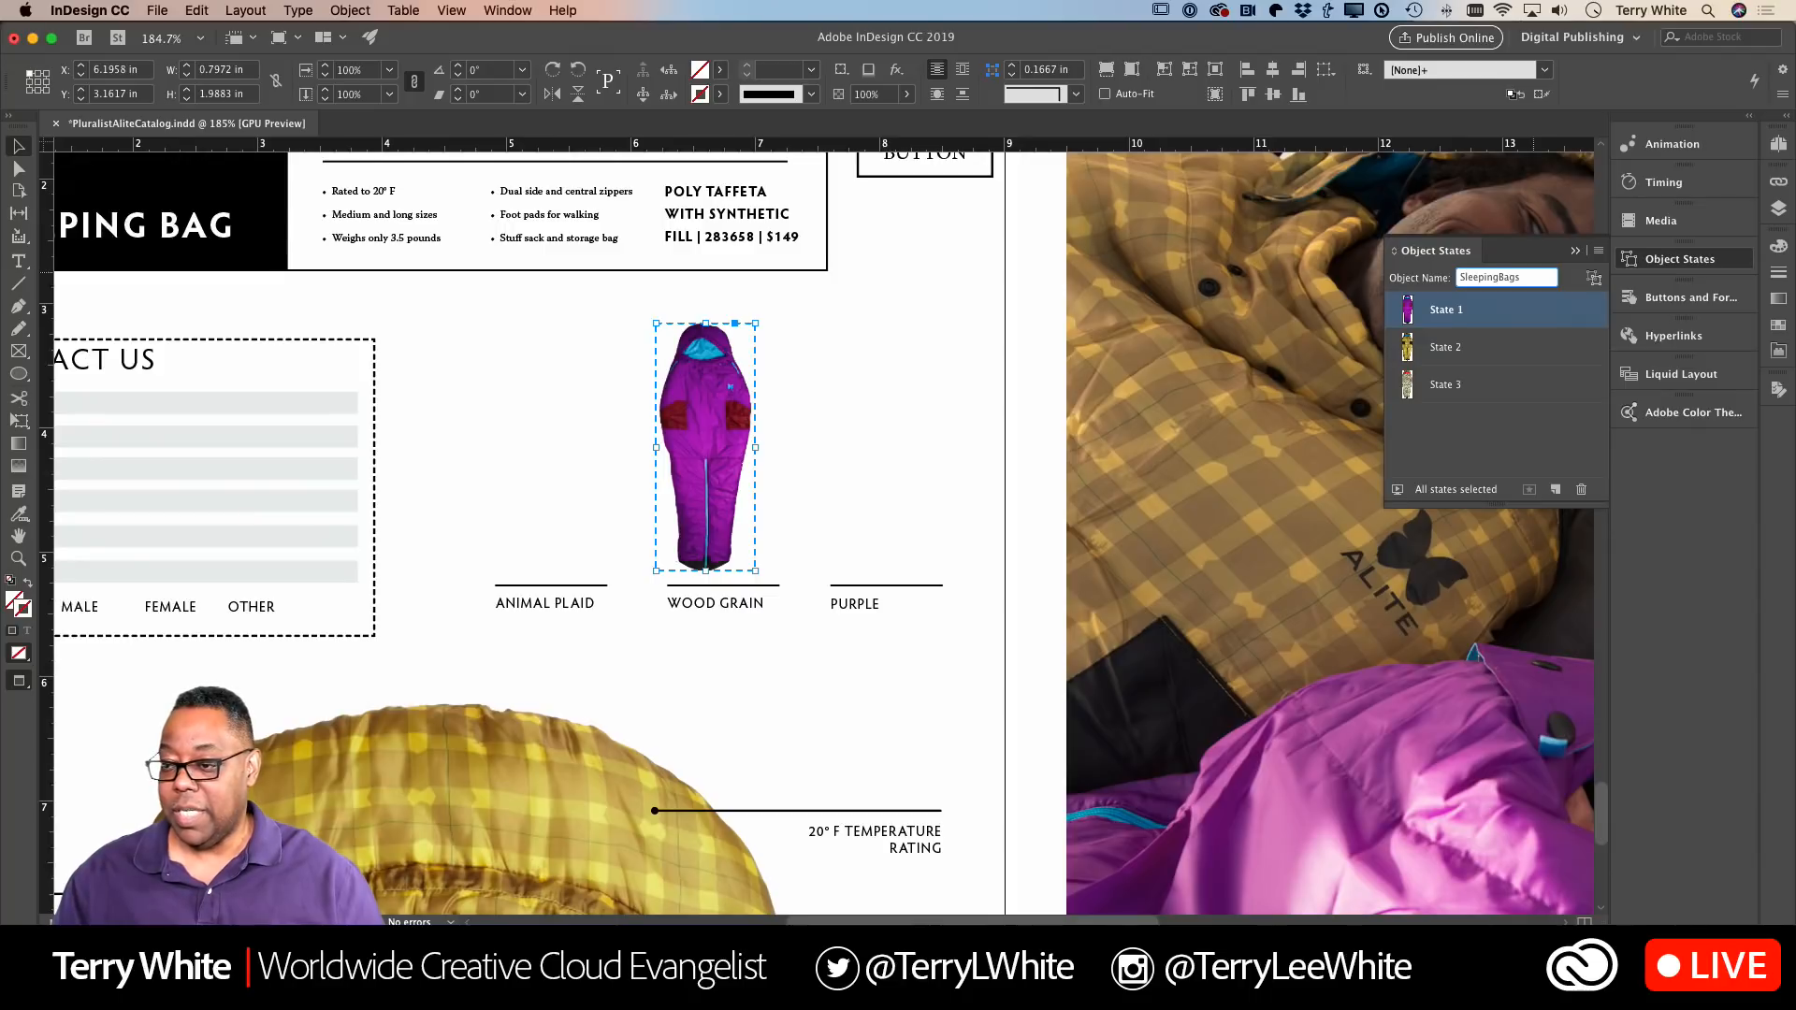
key(Return)
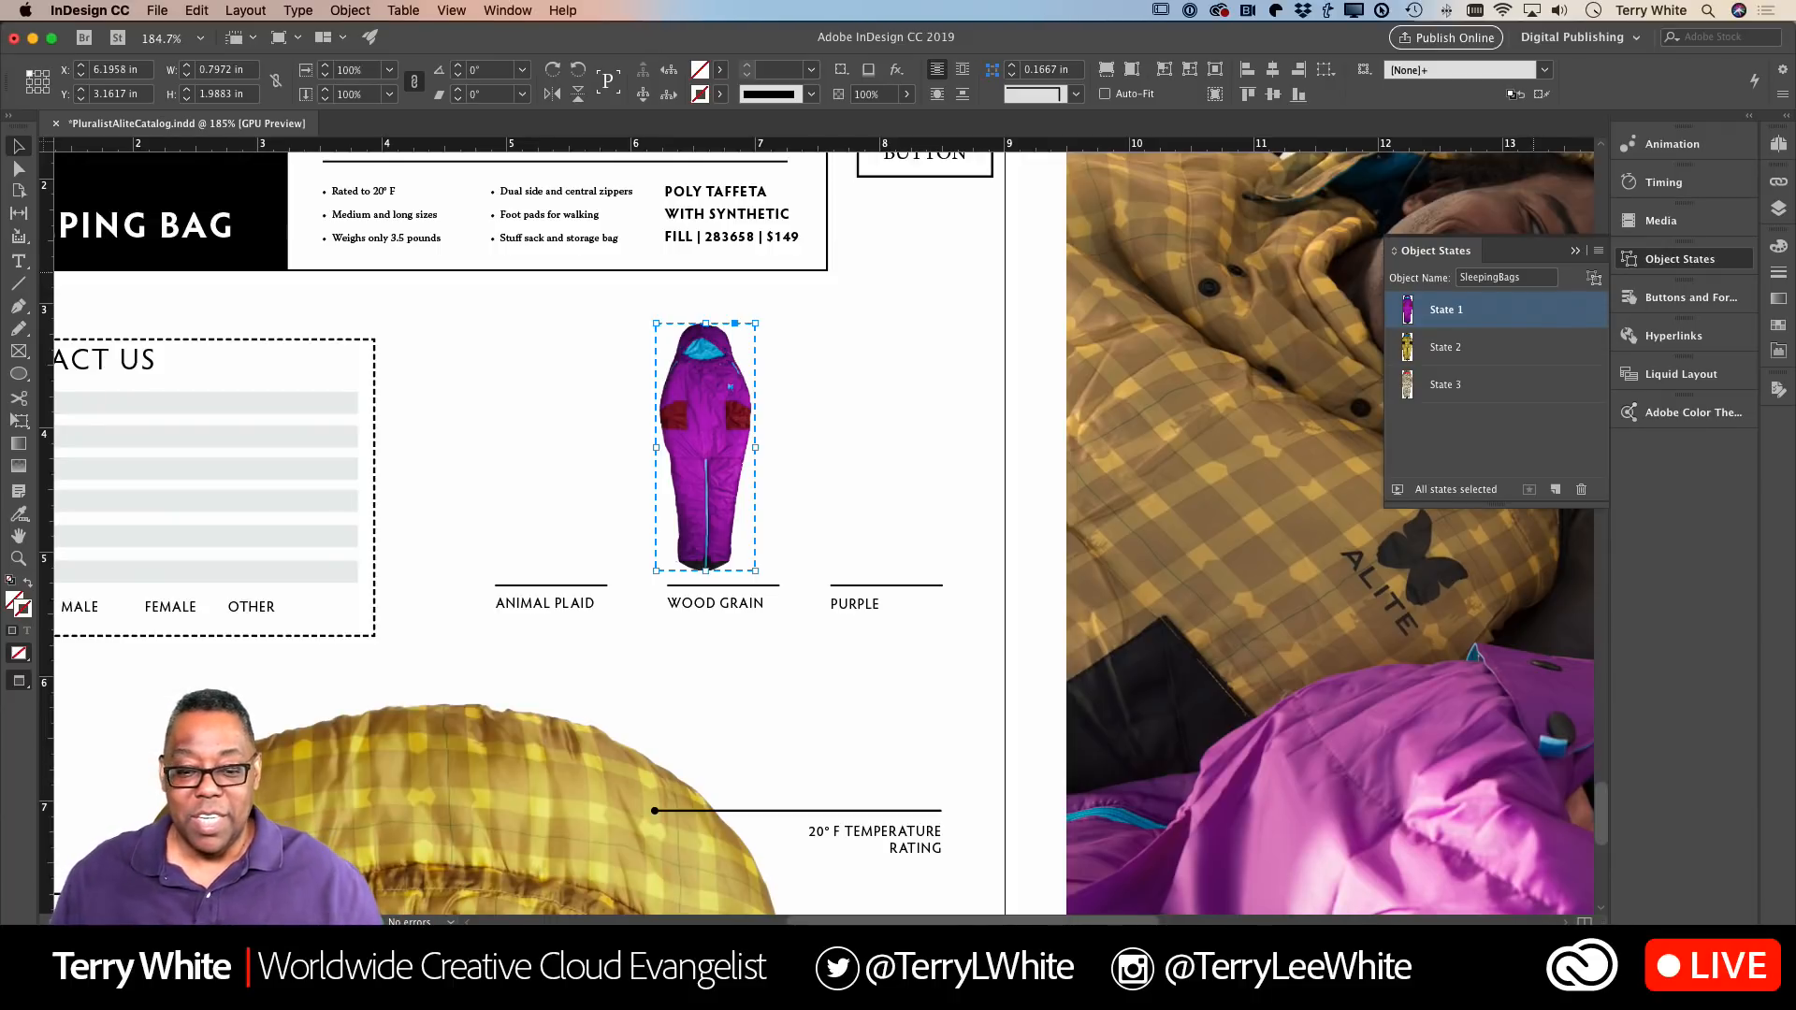
scroll(980, 434, left, 2)
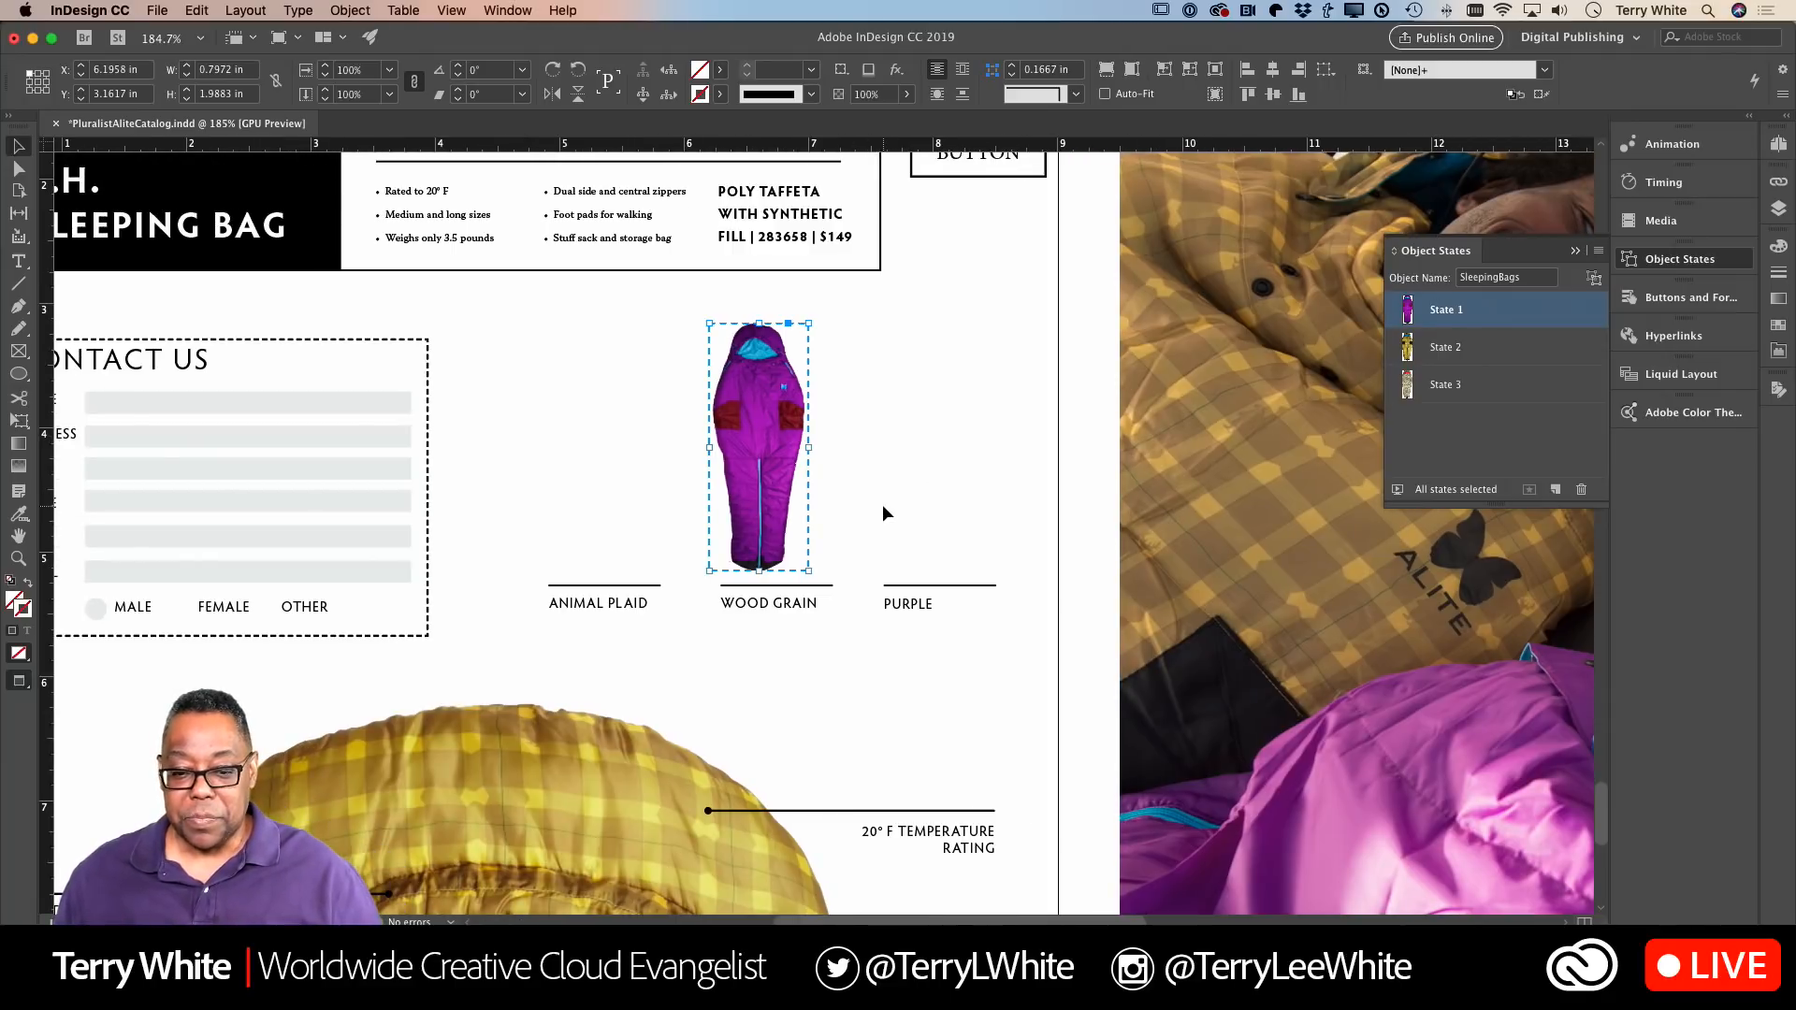
click(883, 513)
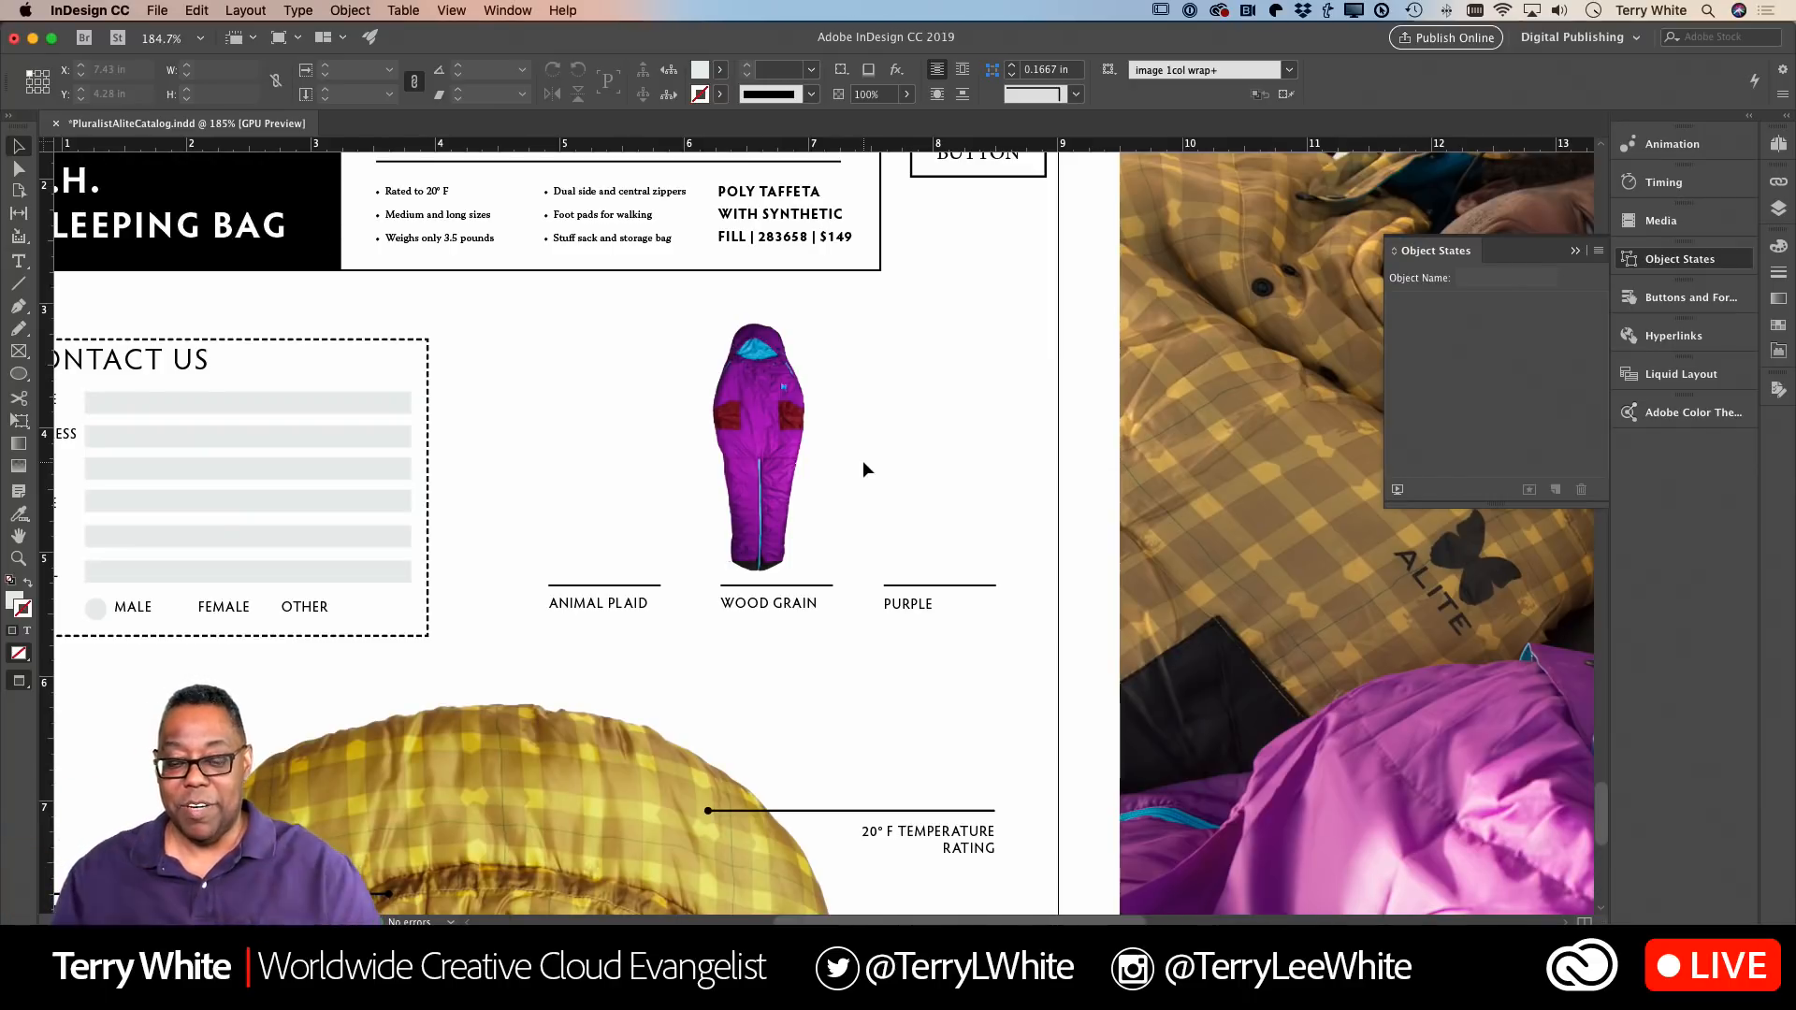
scroll(863, 461, up, 20)
scroll(863, 460, right, 10)
scroll(863, 460, down, 10)
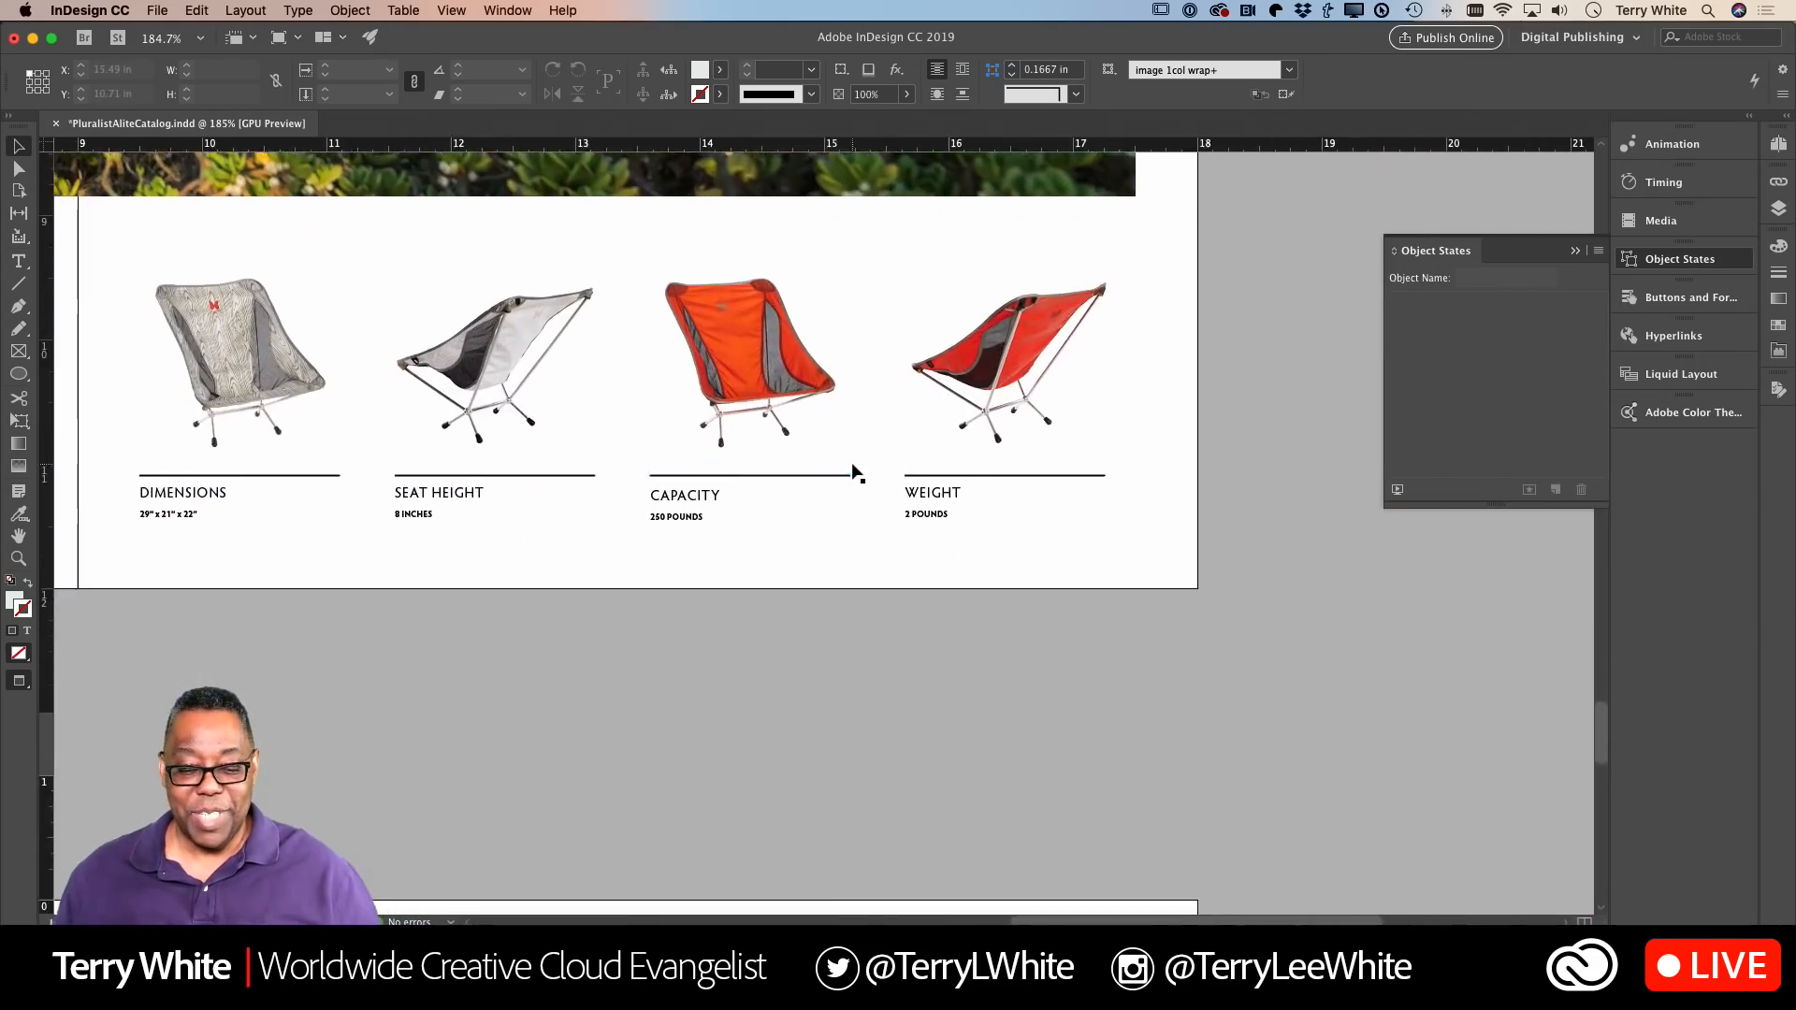
scroll(852, 466, down, 10)
scroll(853, 466, left, 5)
scroll(846, 466, up, 5)
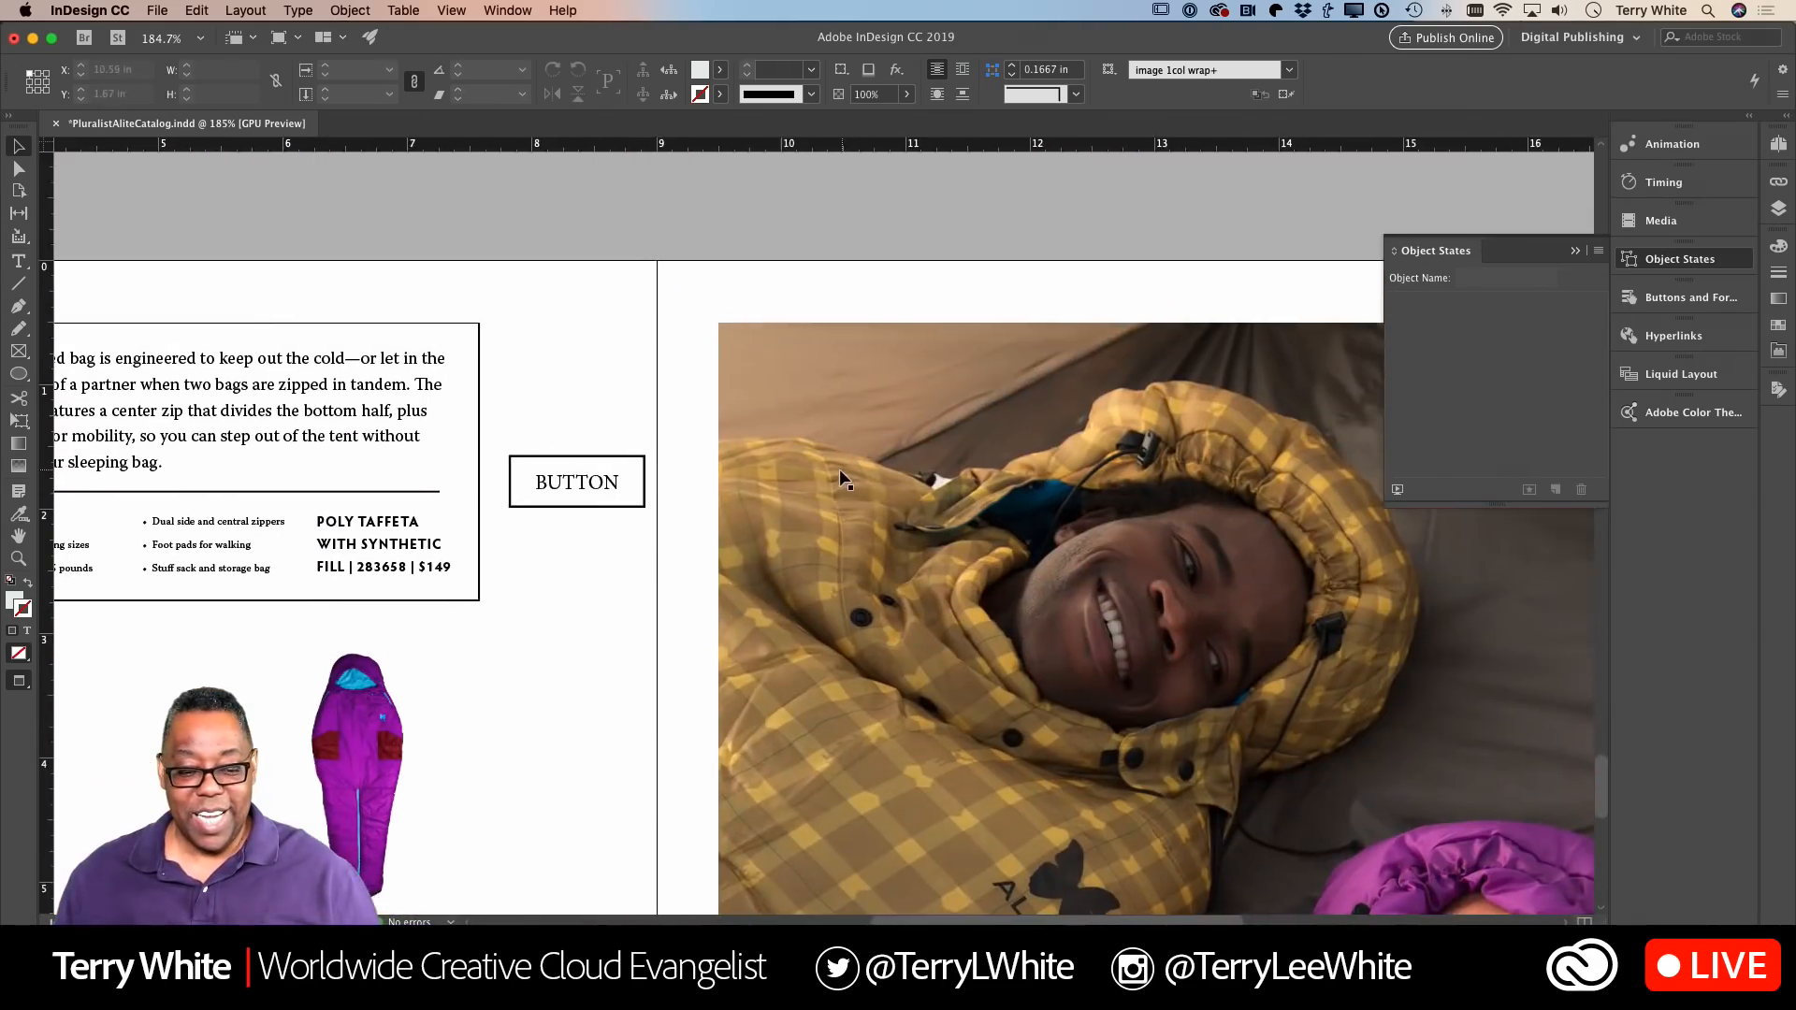
scroll(841, 479, down, 6)
scroll(841, 479, left, 5)
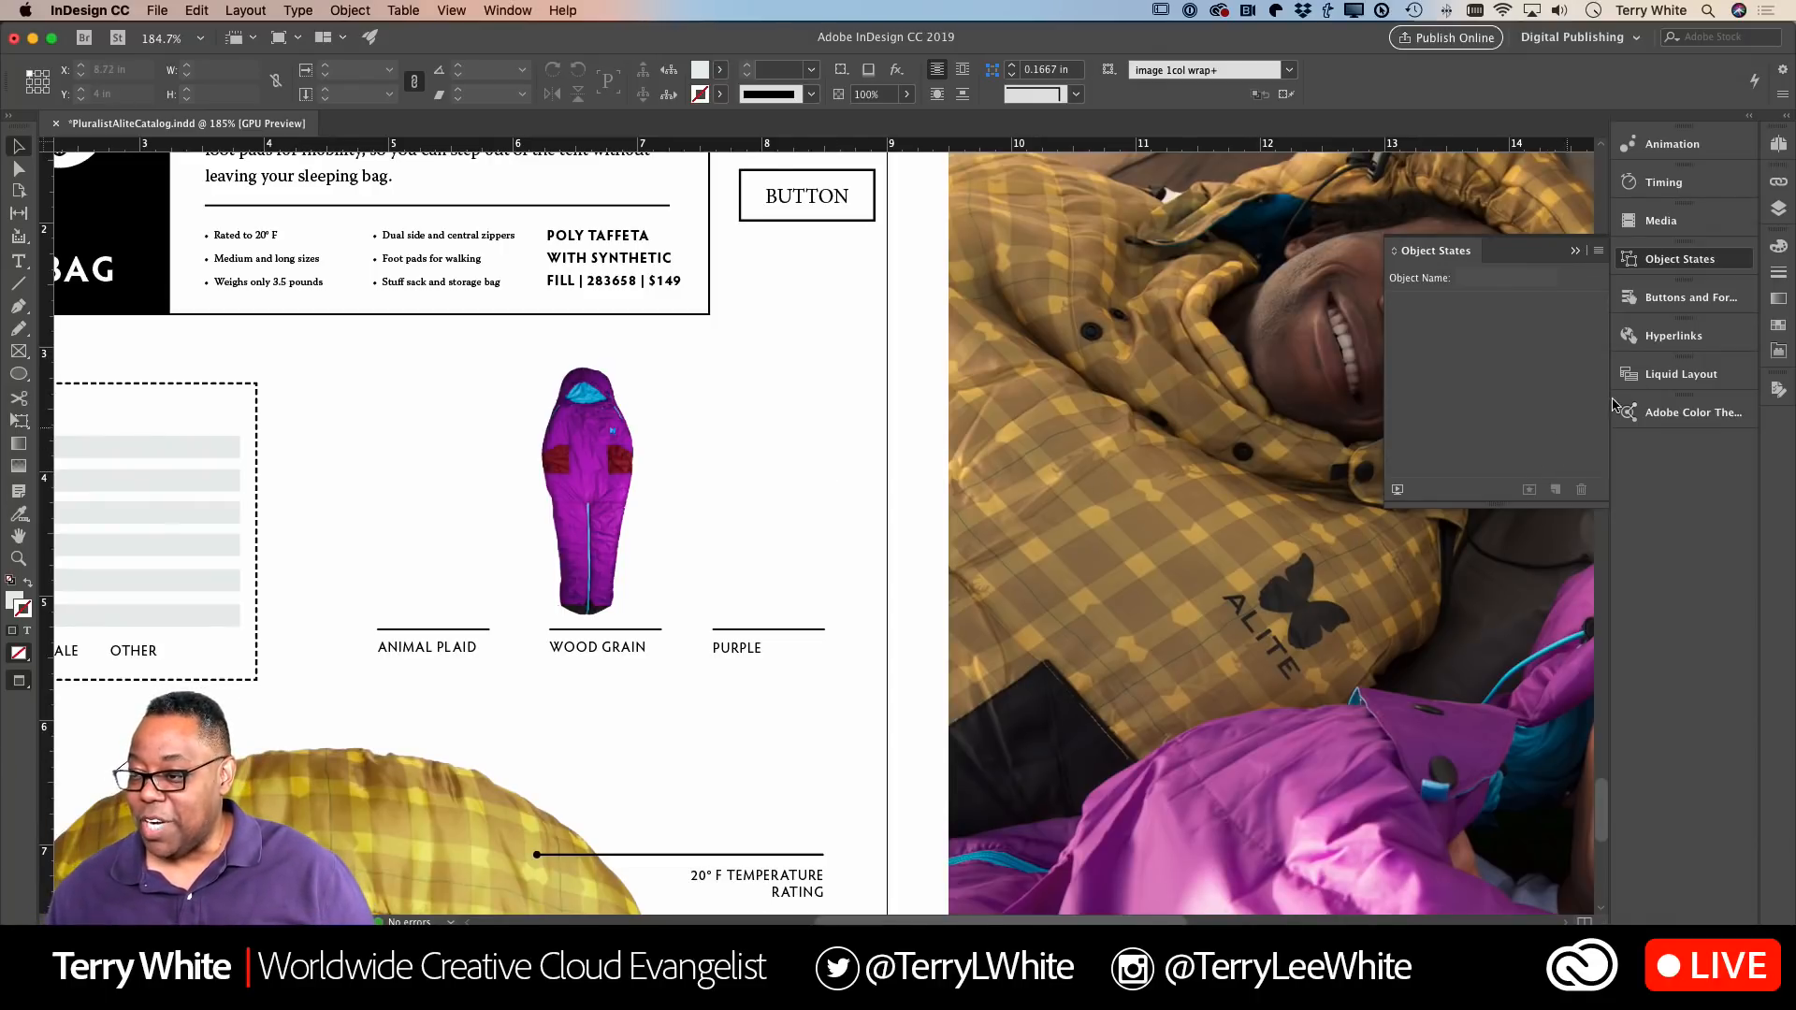
Step: Place the dark blue left-arrow and right-arrow sample buttons, 133 and 134, on either side of the stacked sleeping bag
click(1689, 297)
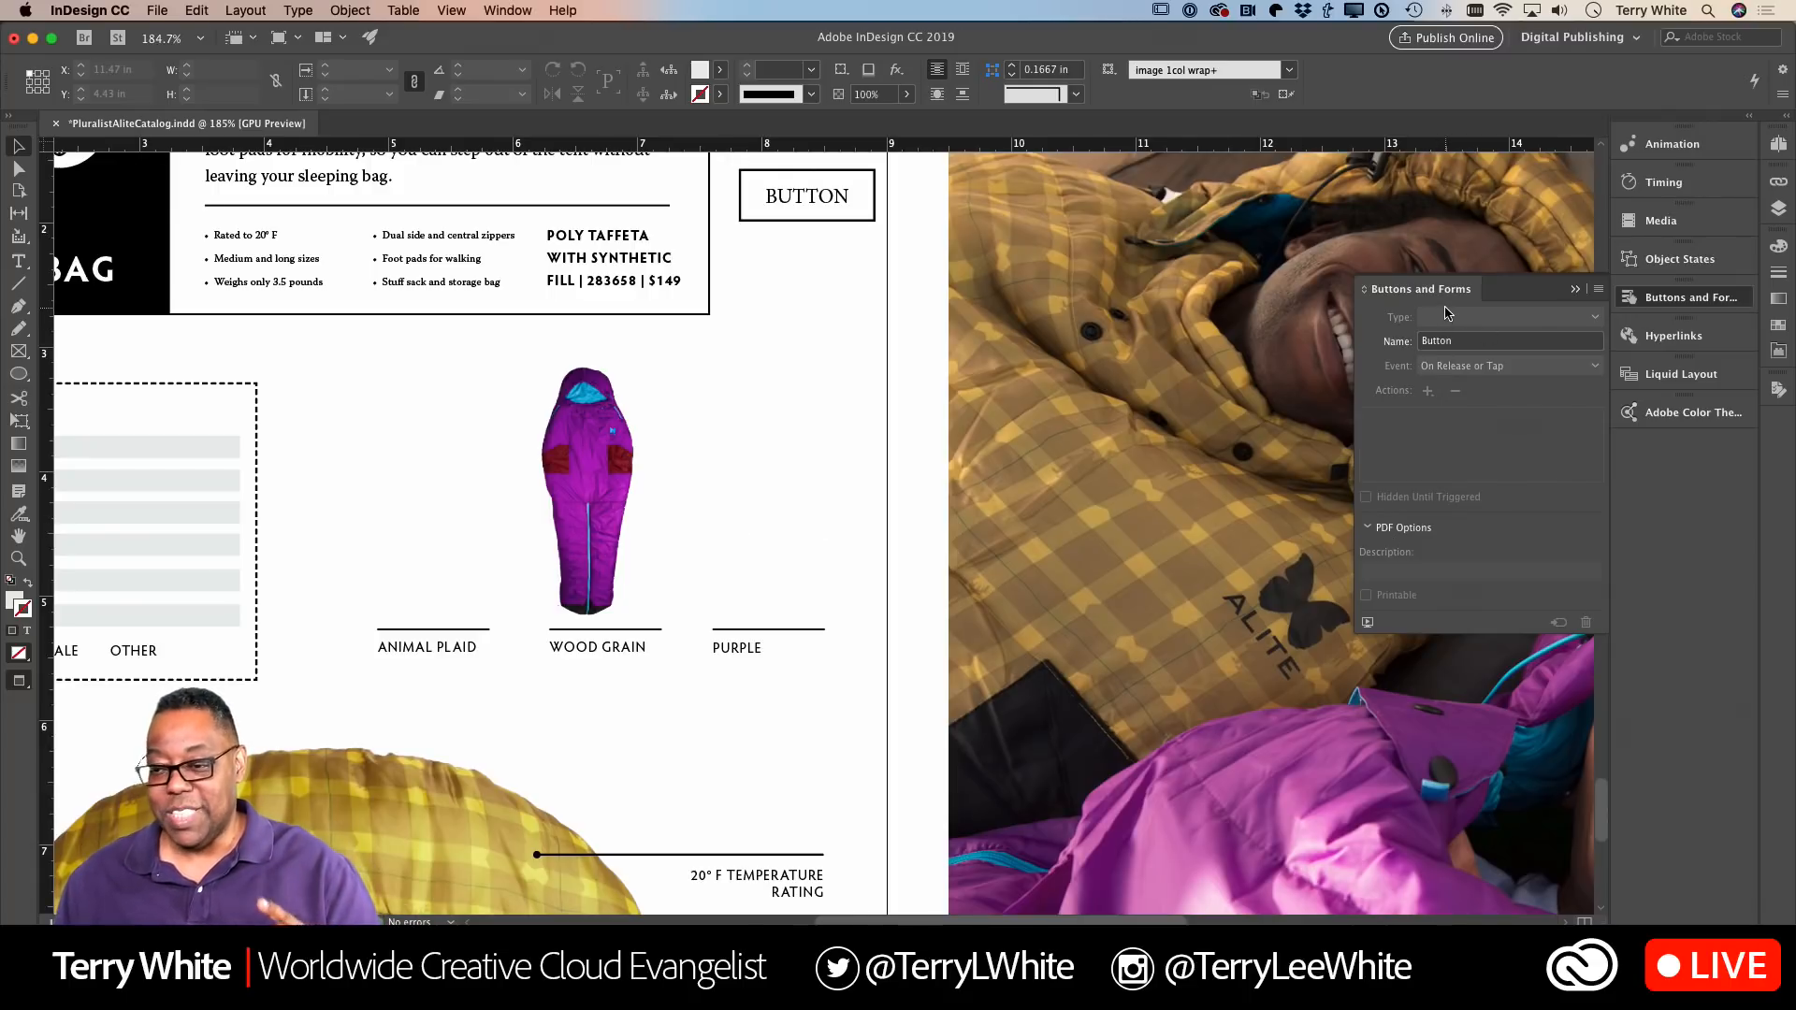
click(1599, 291)
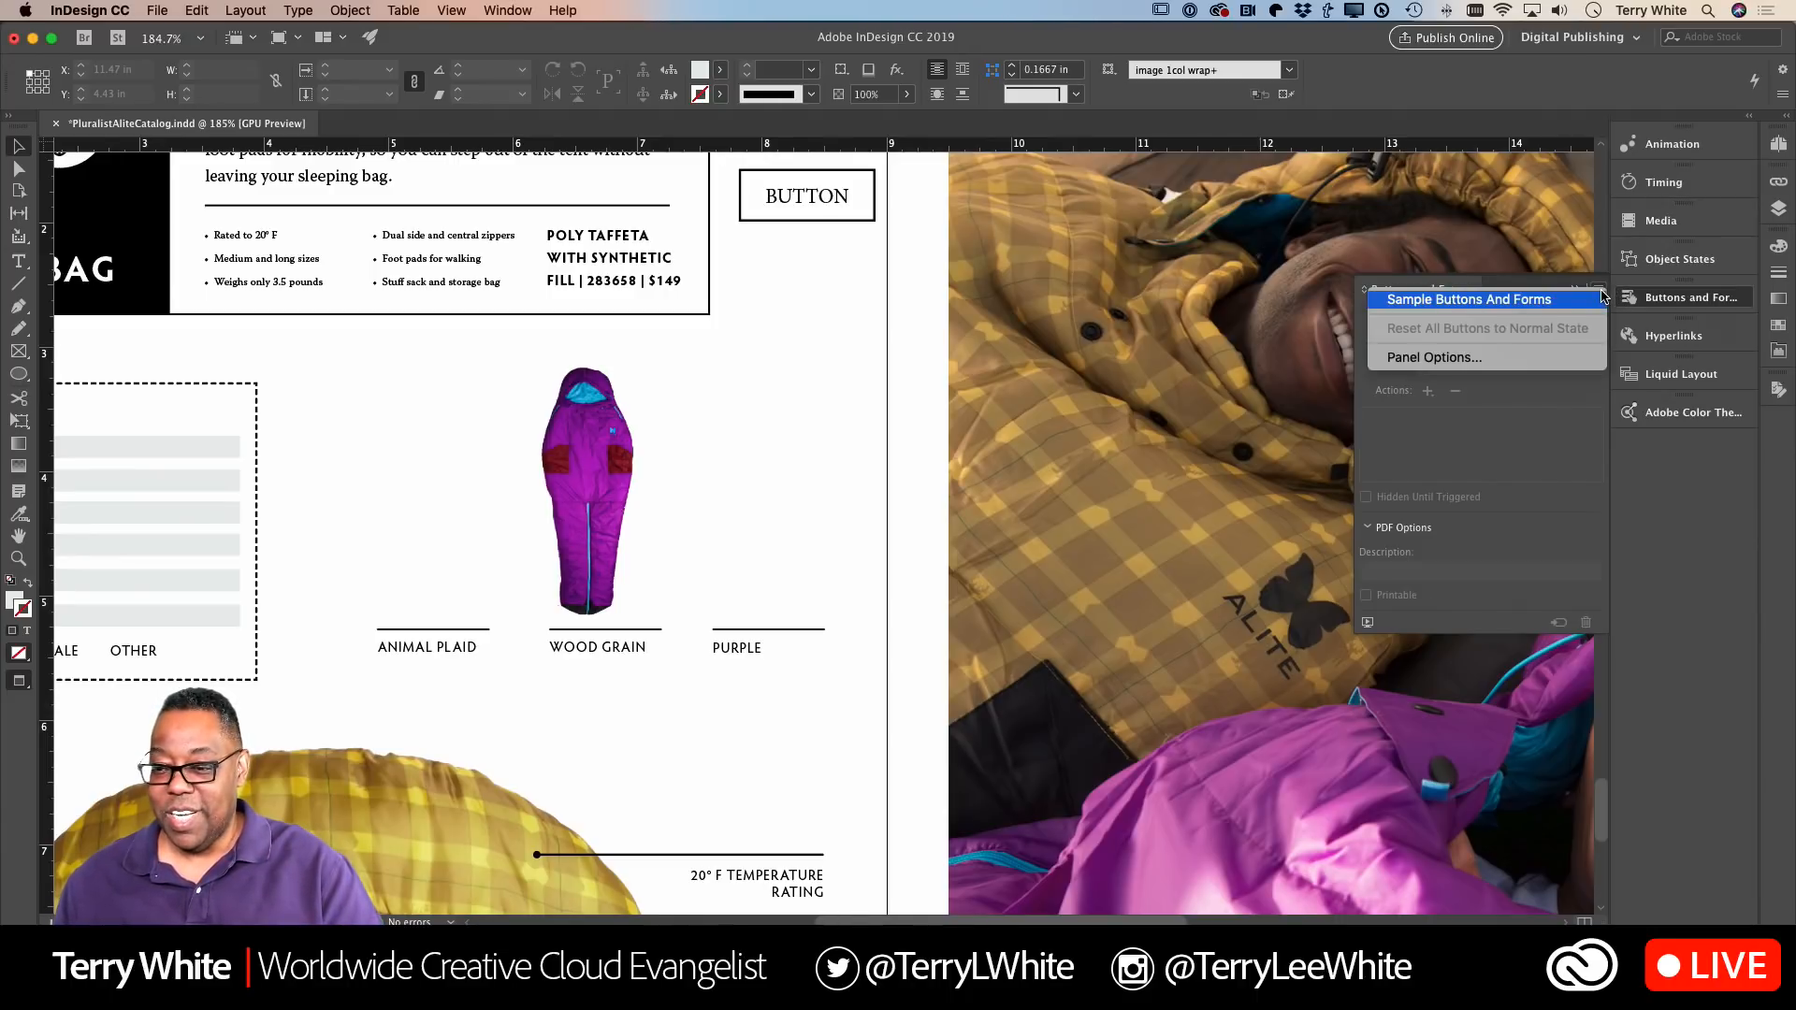
click(1498, 301)
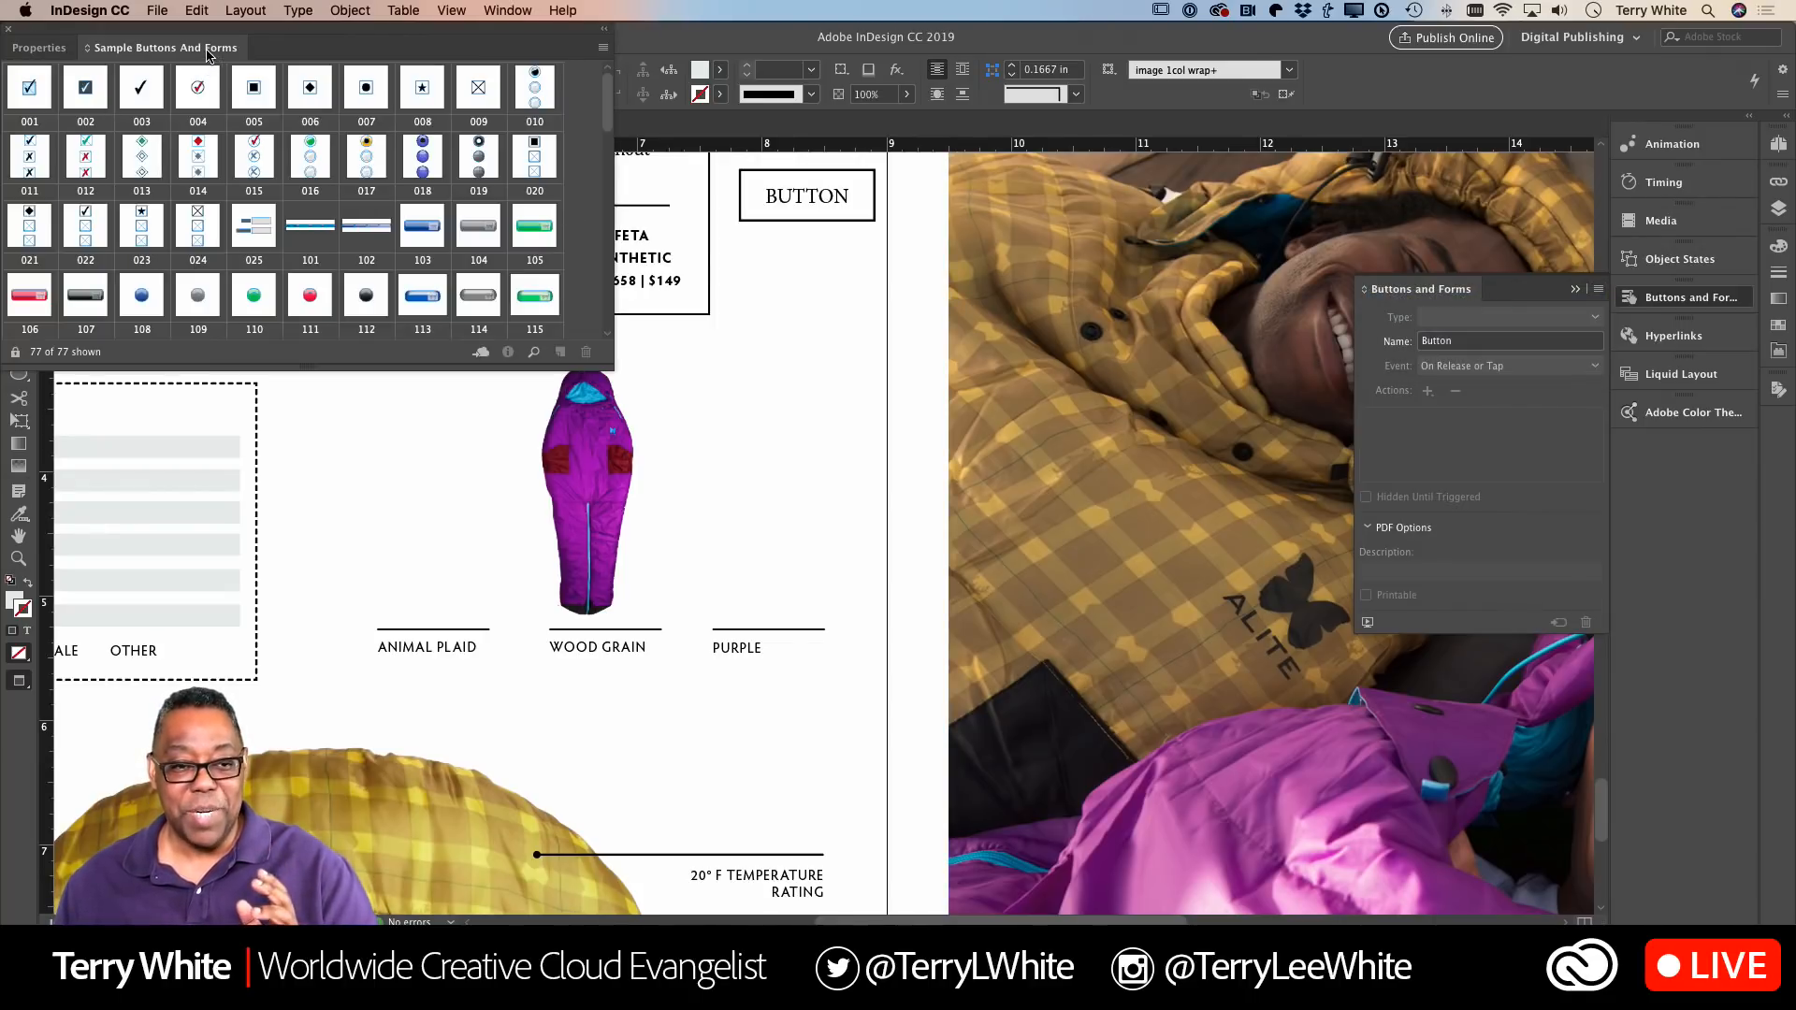
drag(207, 55, 861, 339)
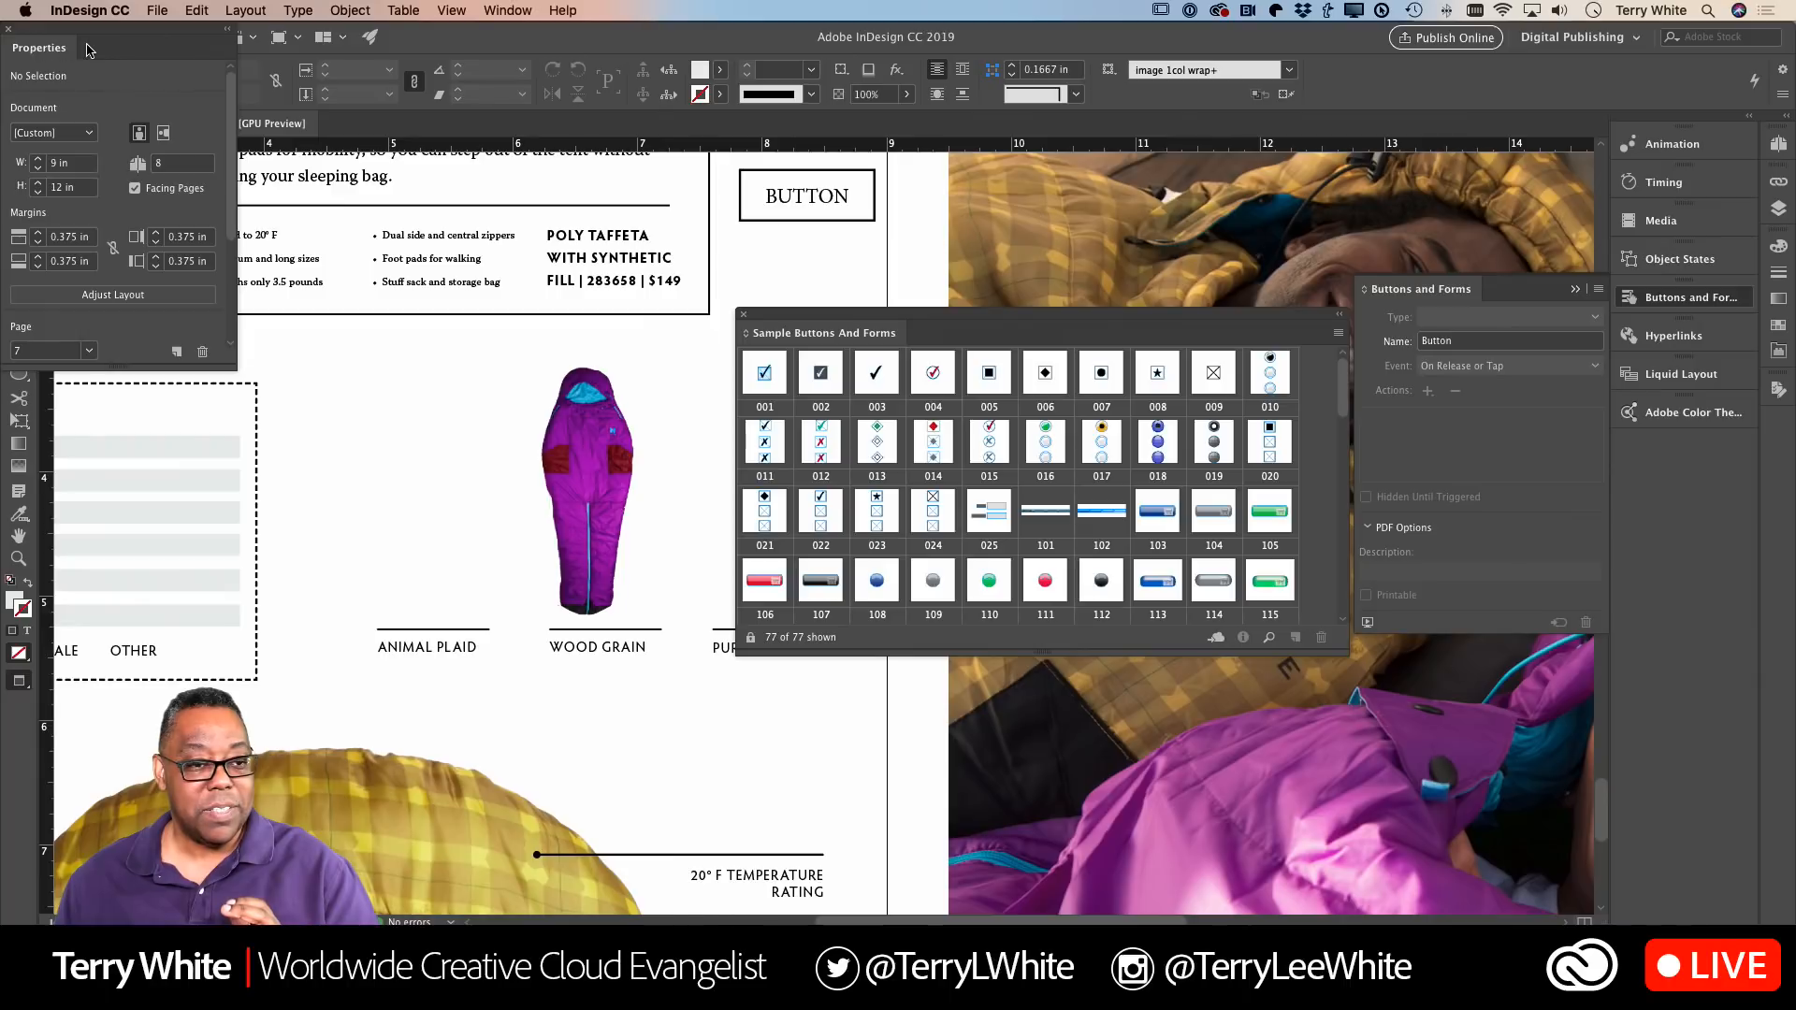
click(9, 29)
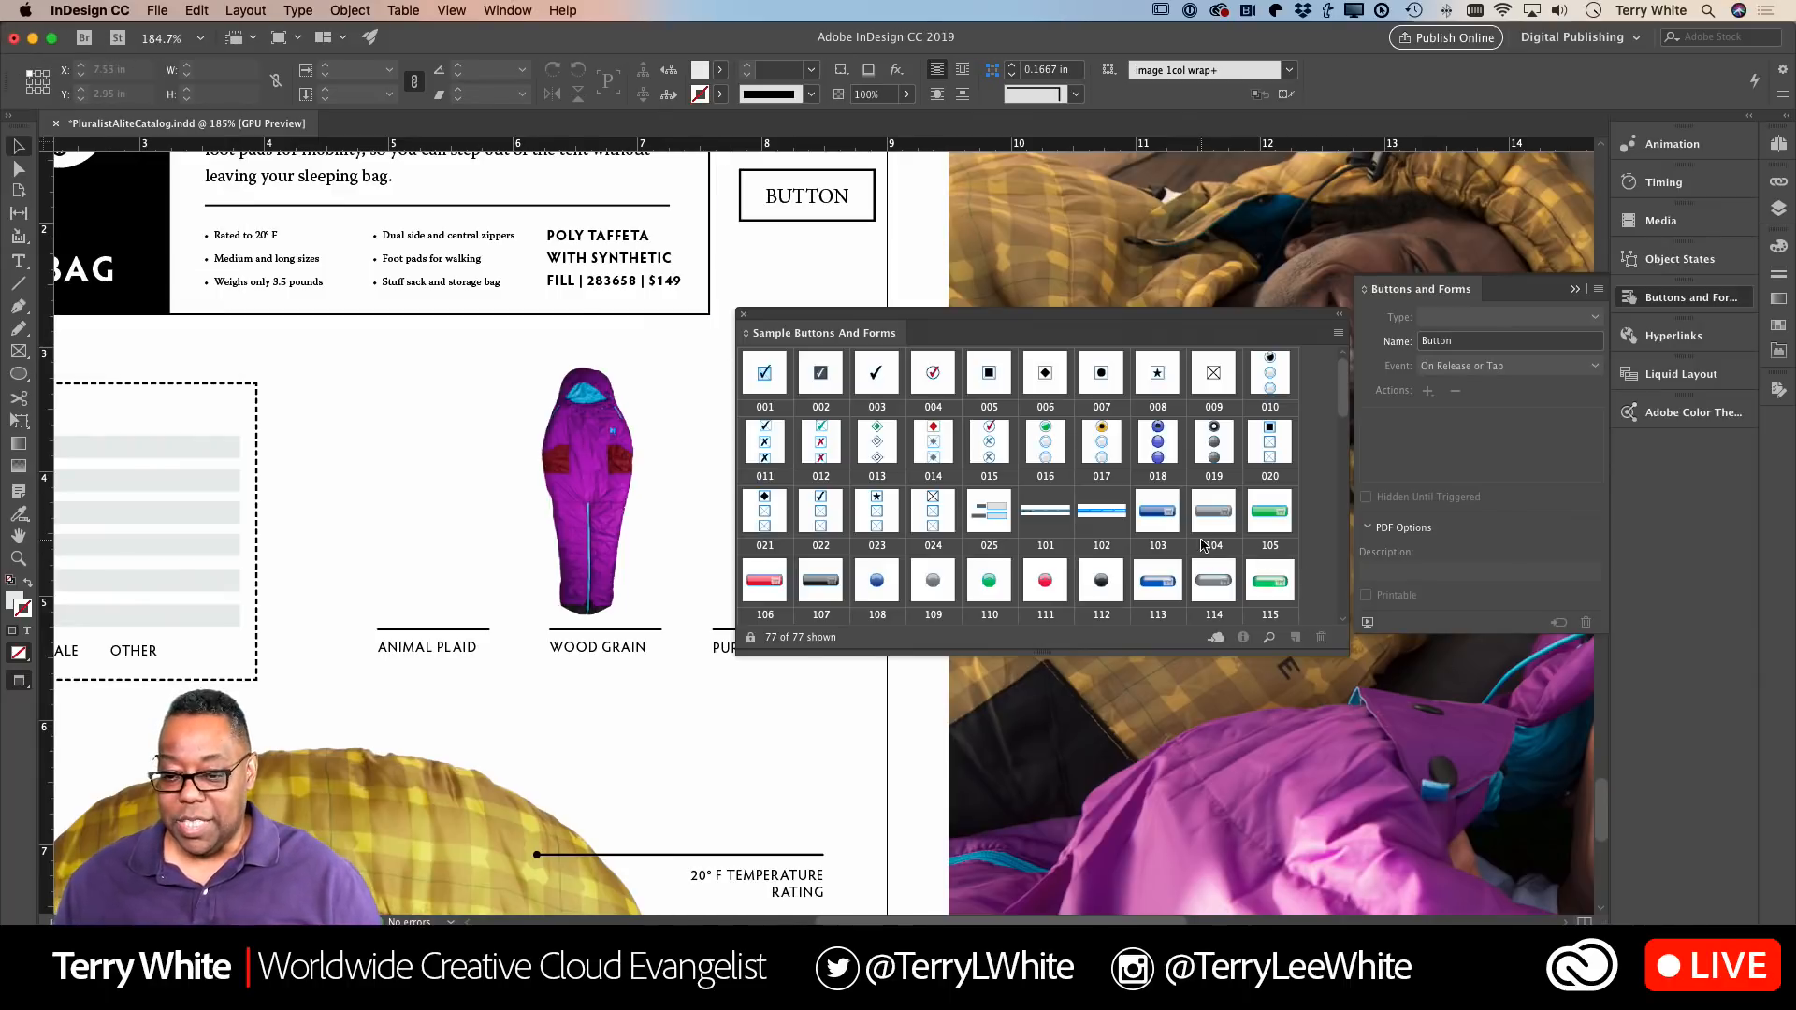
scroll(1176, 553, down, 5)
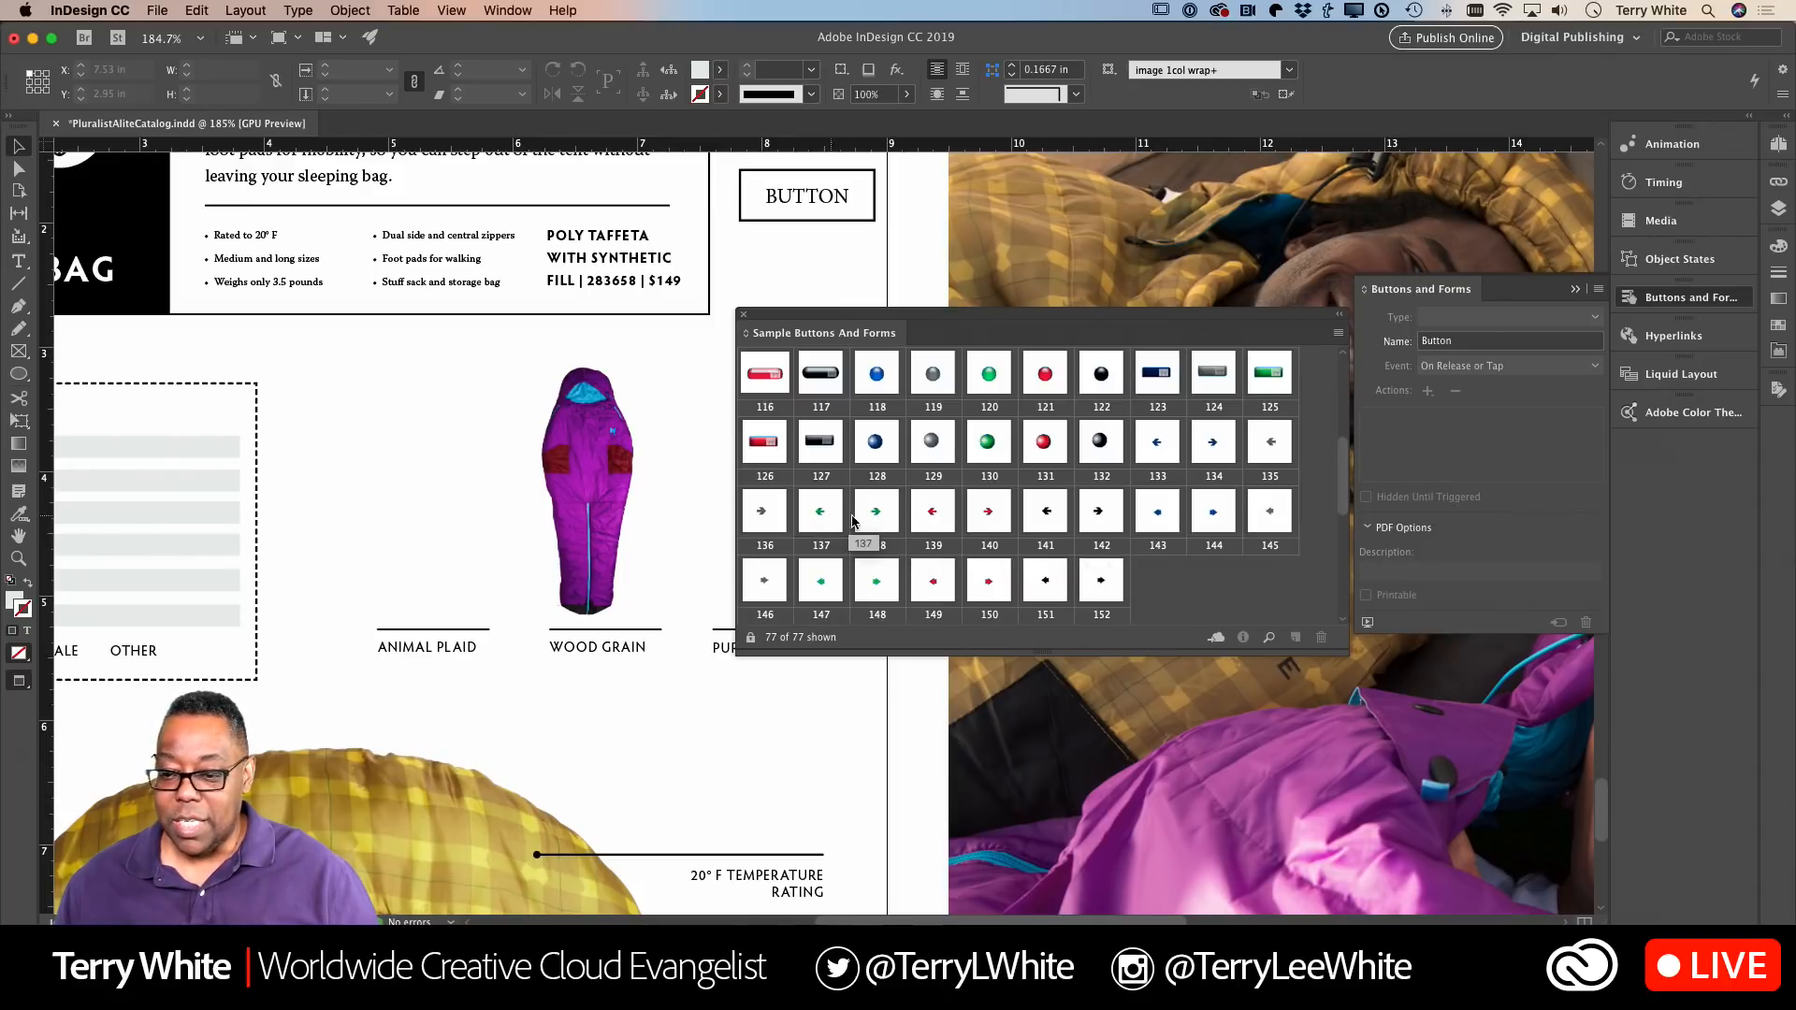
drag(1157, 443, 373, 505)
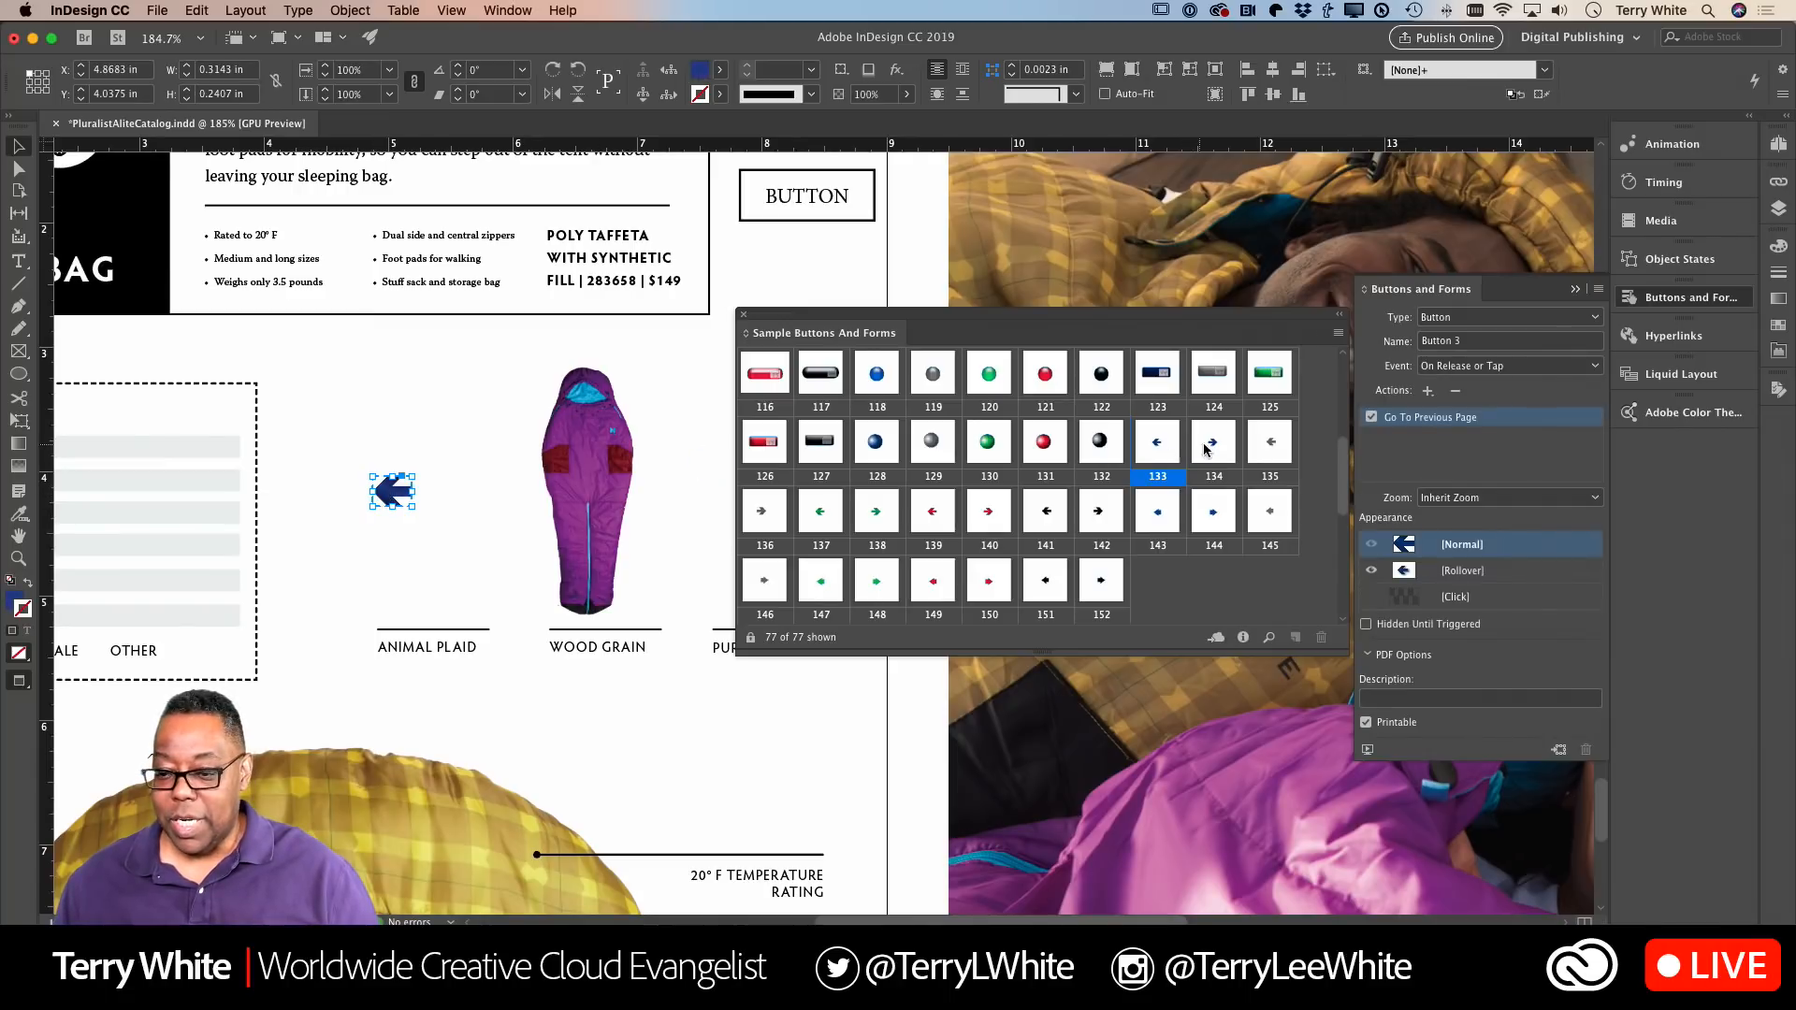
drag(1206, 449, 697, 529)
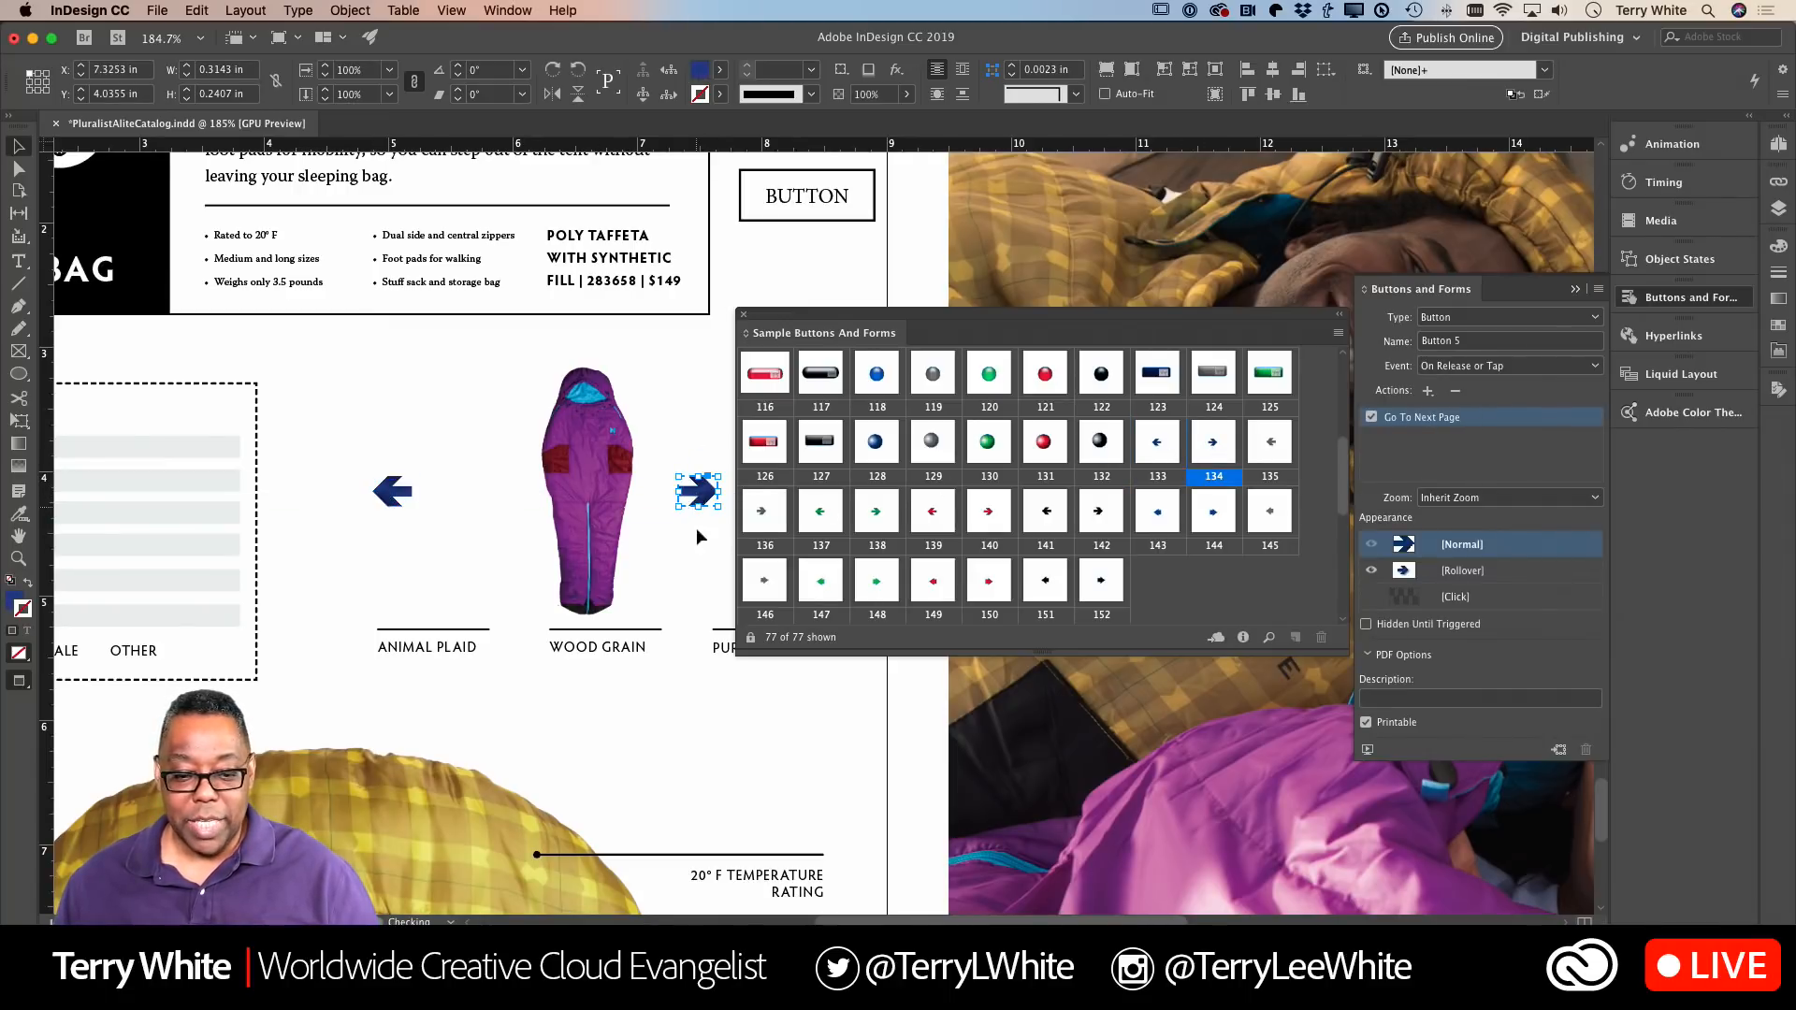
click(744, 315)
Step: Reposition the two arrow buttons level with each other beside the sleeping bag, at about 4.98 in and 7.77 in horizontally, and deselect them
drag(702, 491, 759, 497)
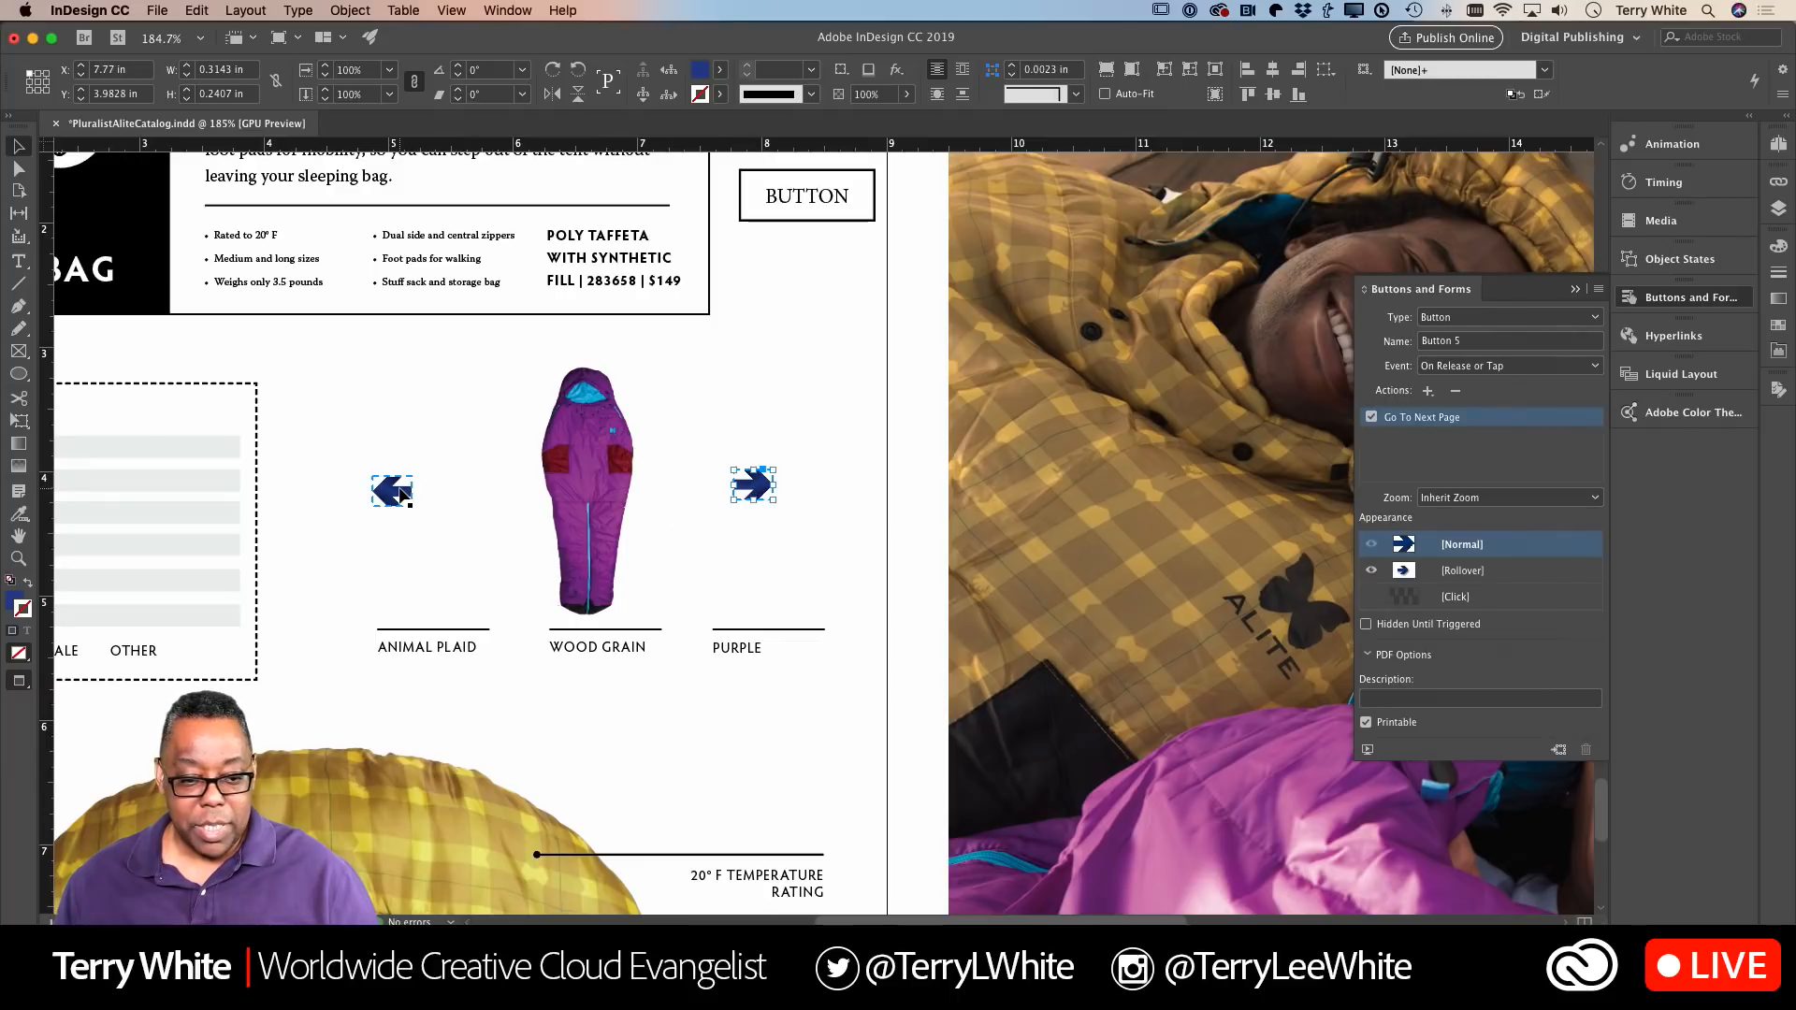
drag(403, 492, 416, 488)
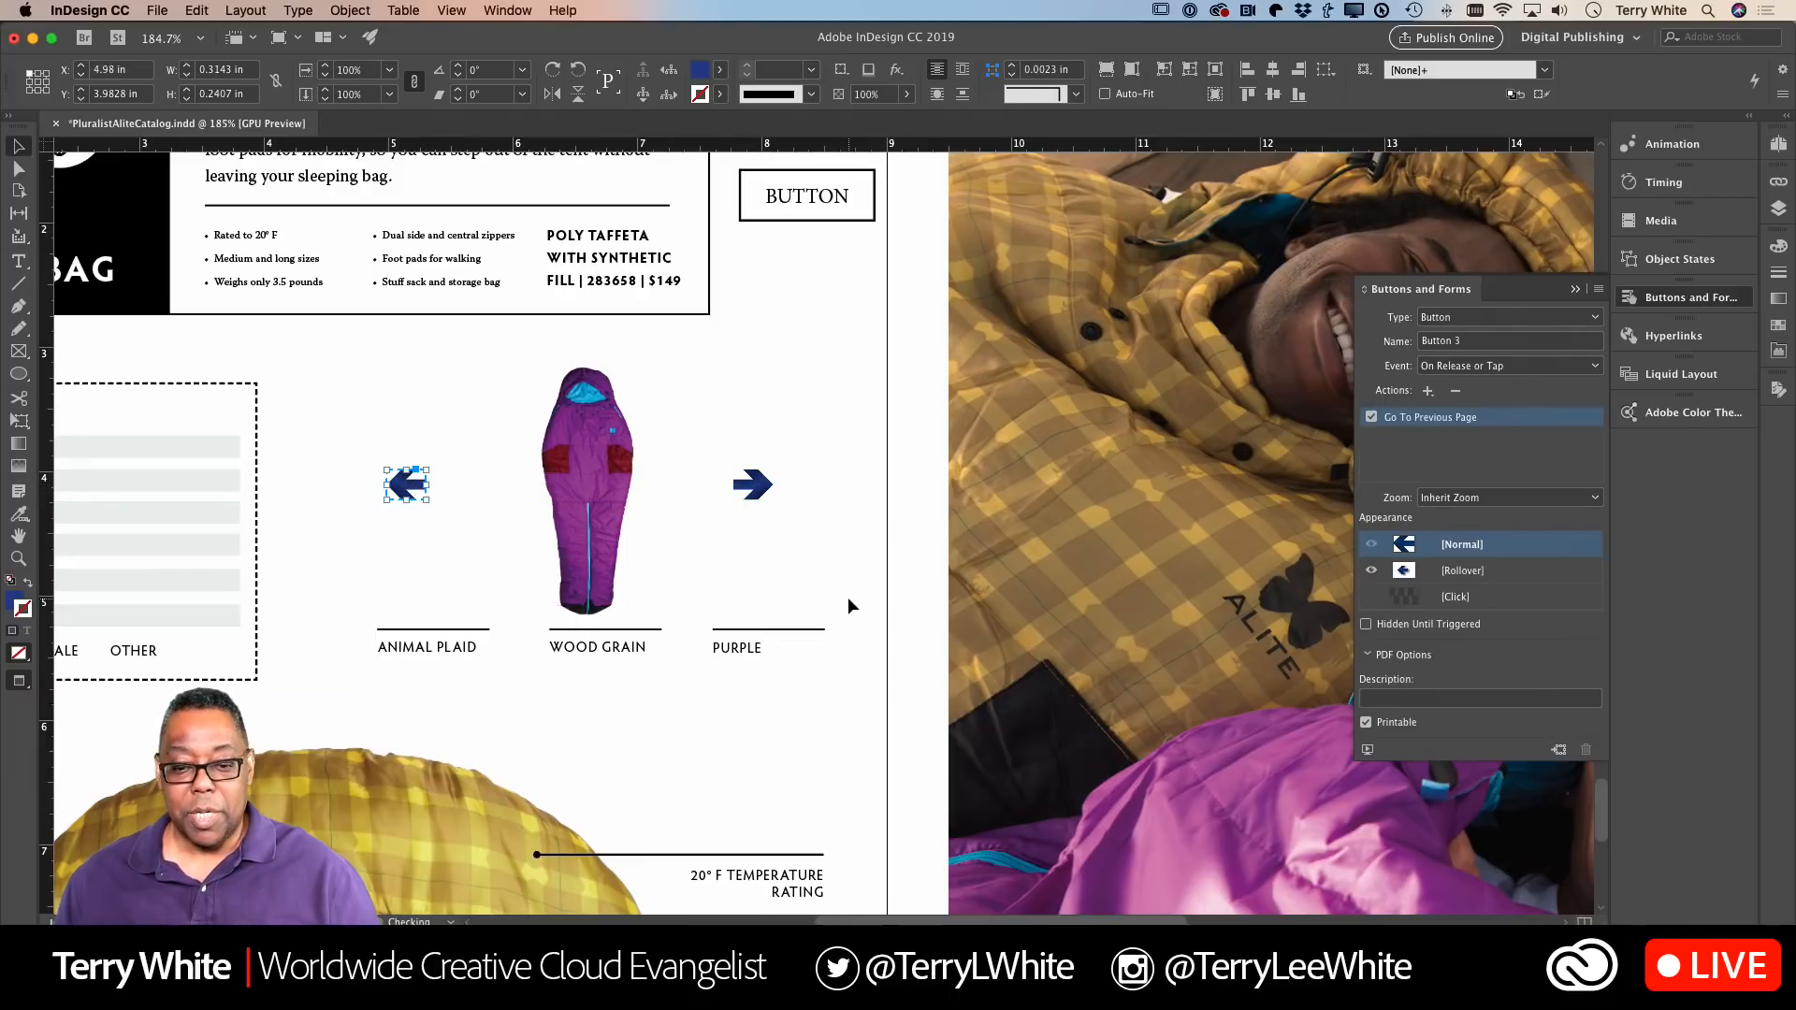
click(903, 590)
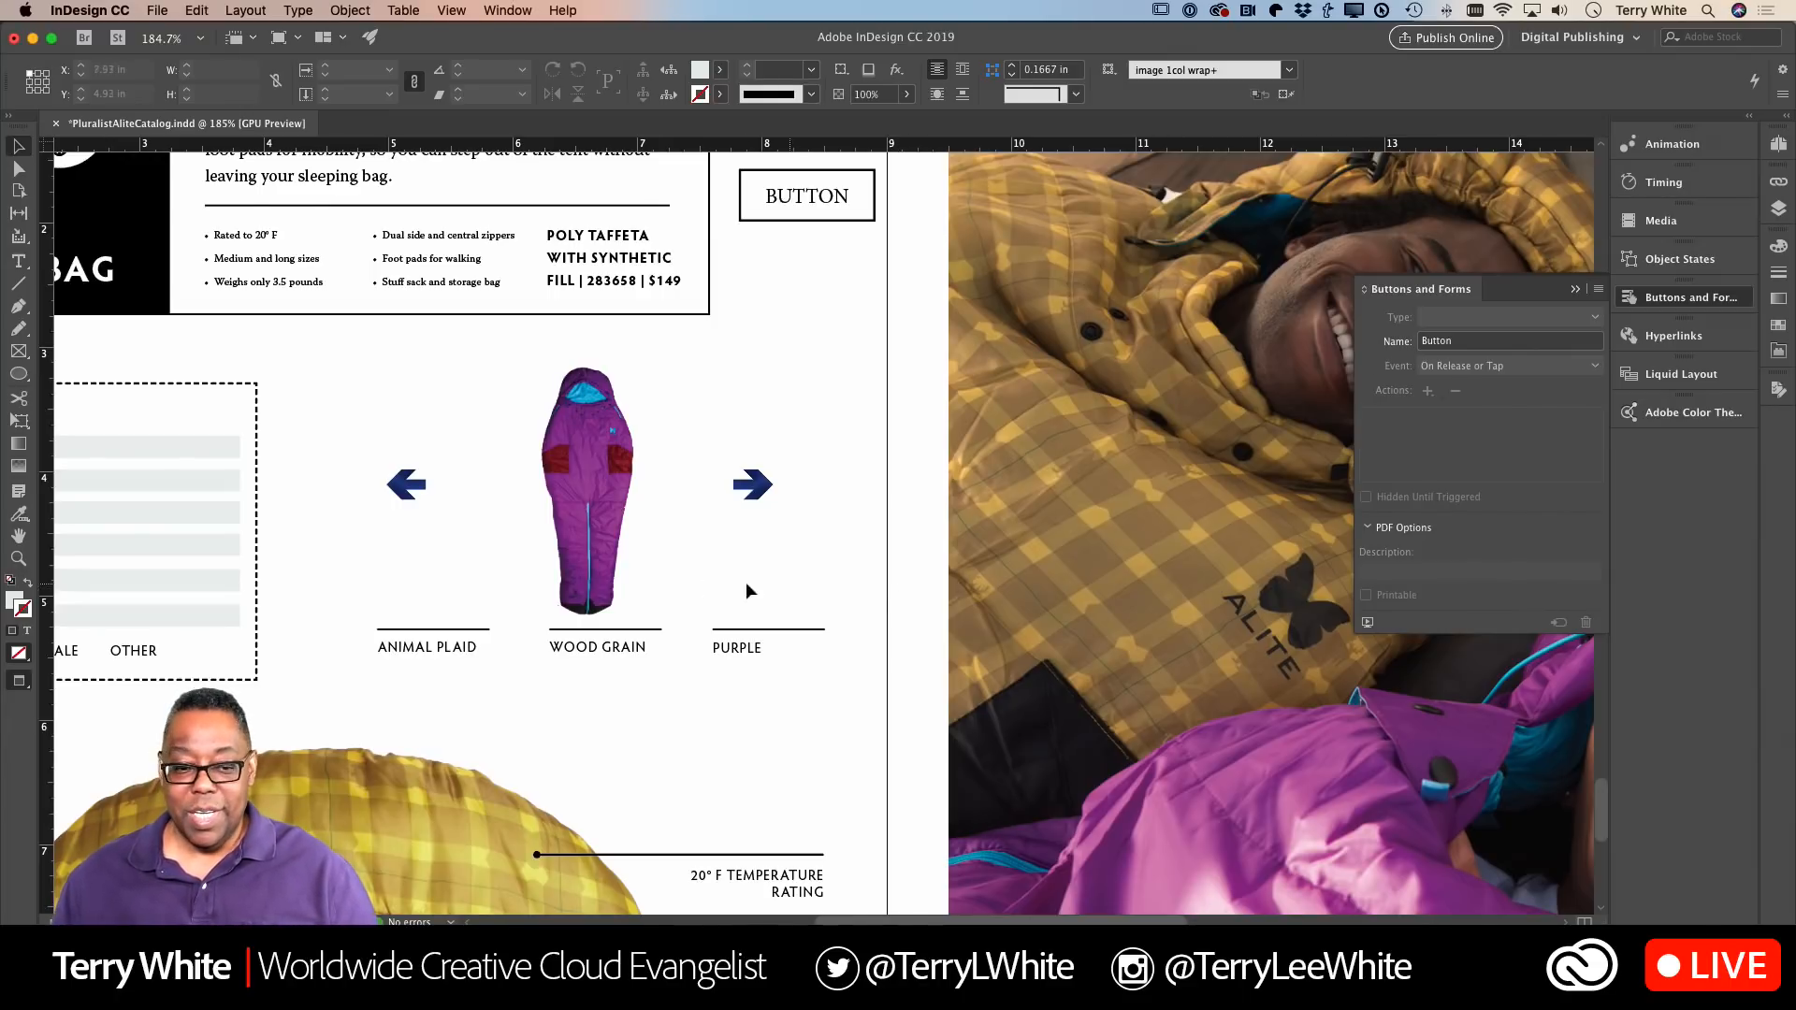
Step: Replace the left arrow button's page action with Go To Previous State for the SleepingBags object
click(408, 496)
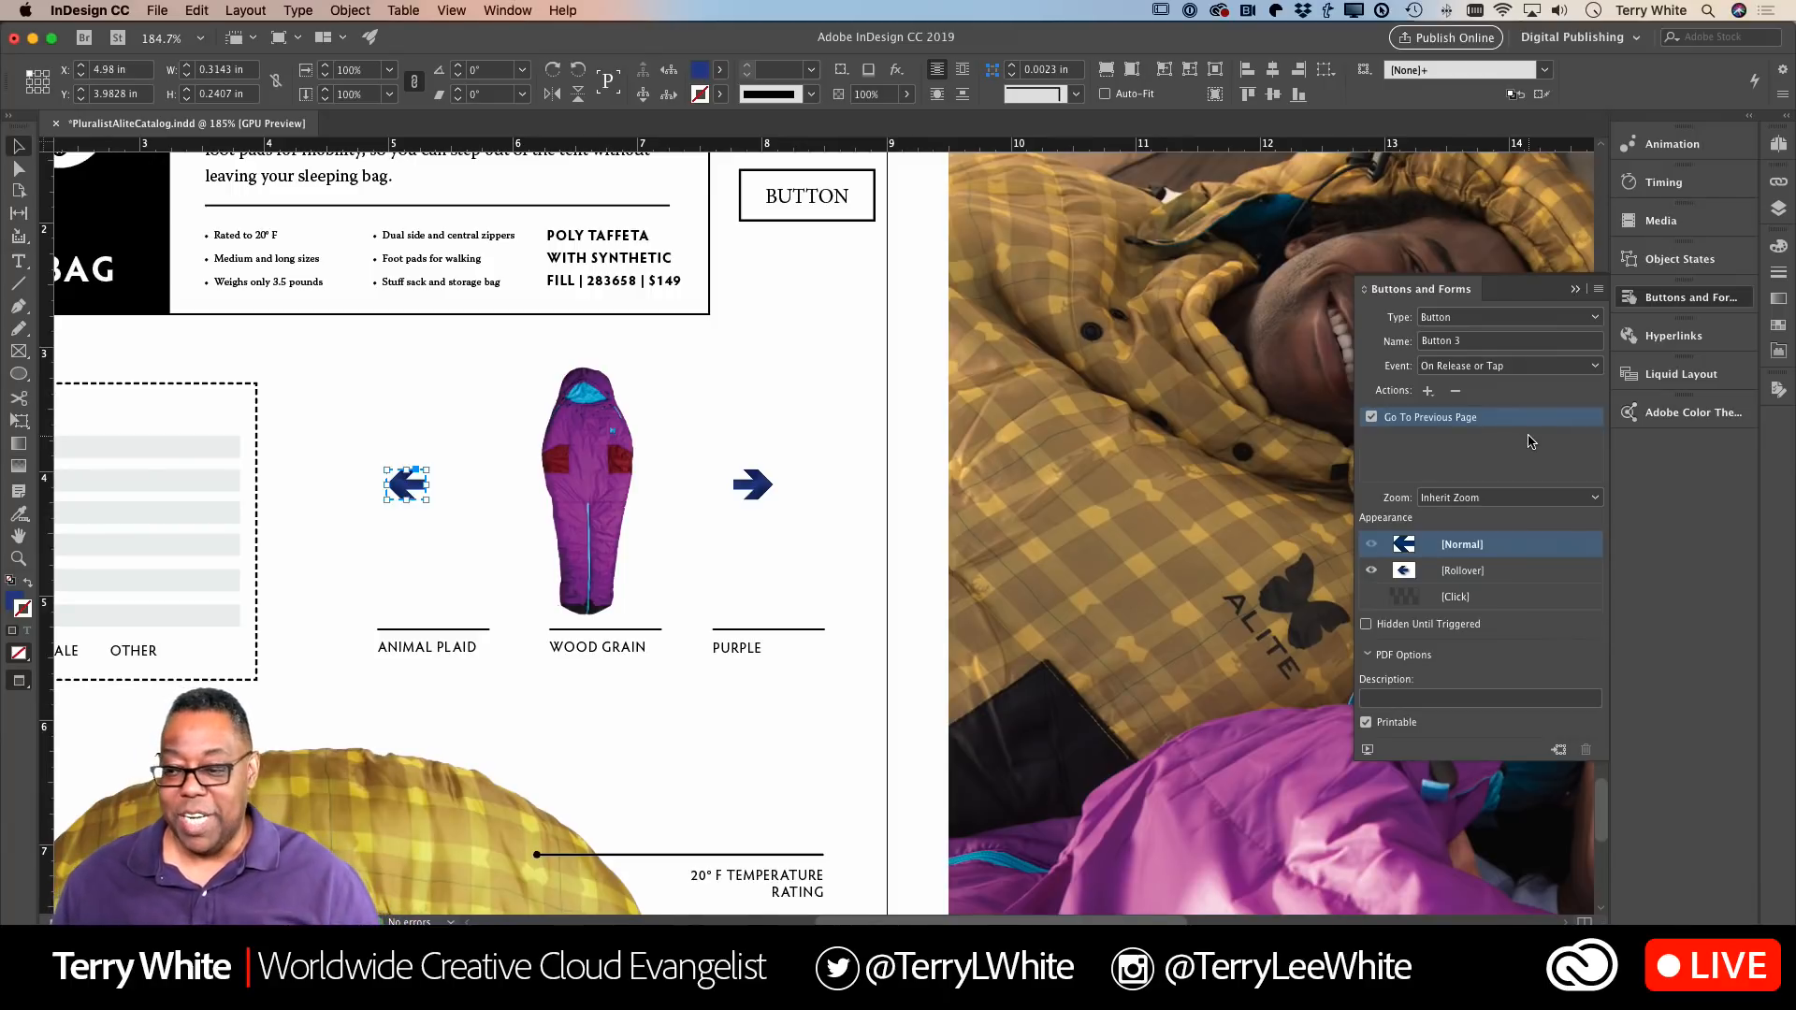
click(1456, 393)
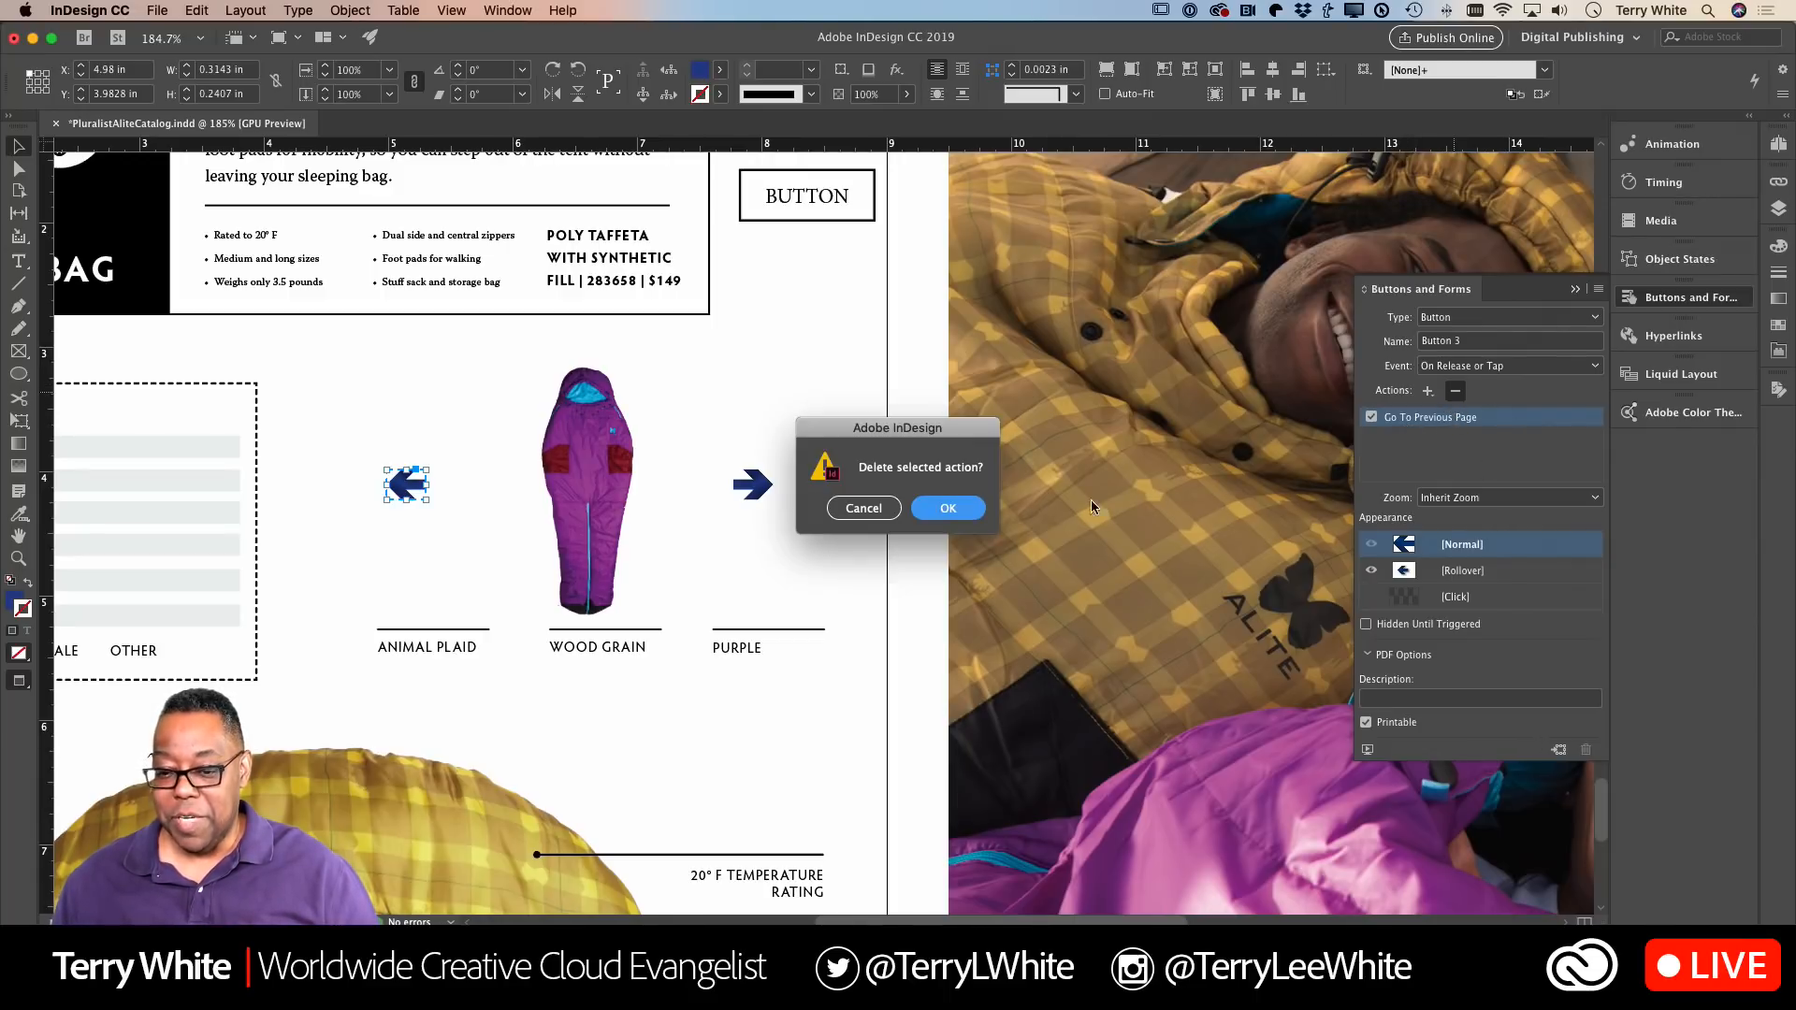
click(973, 522)
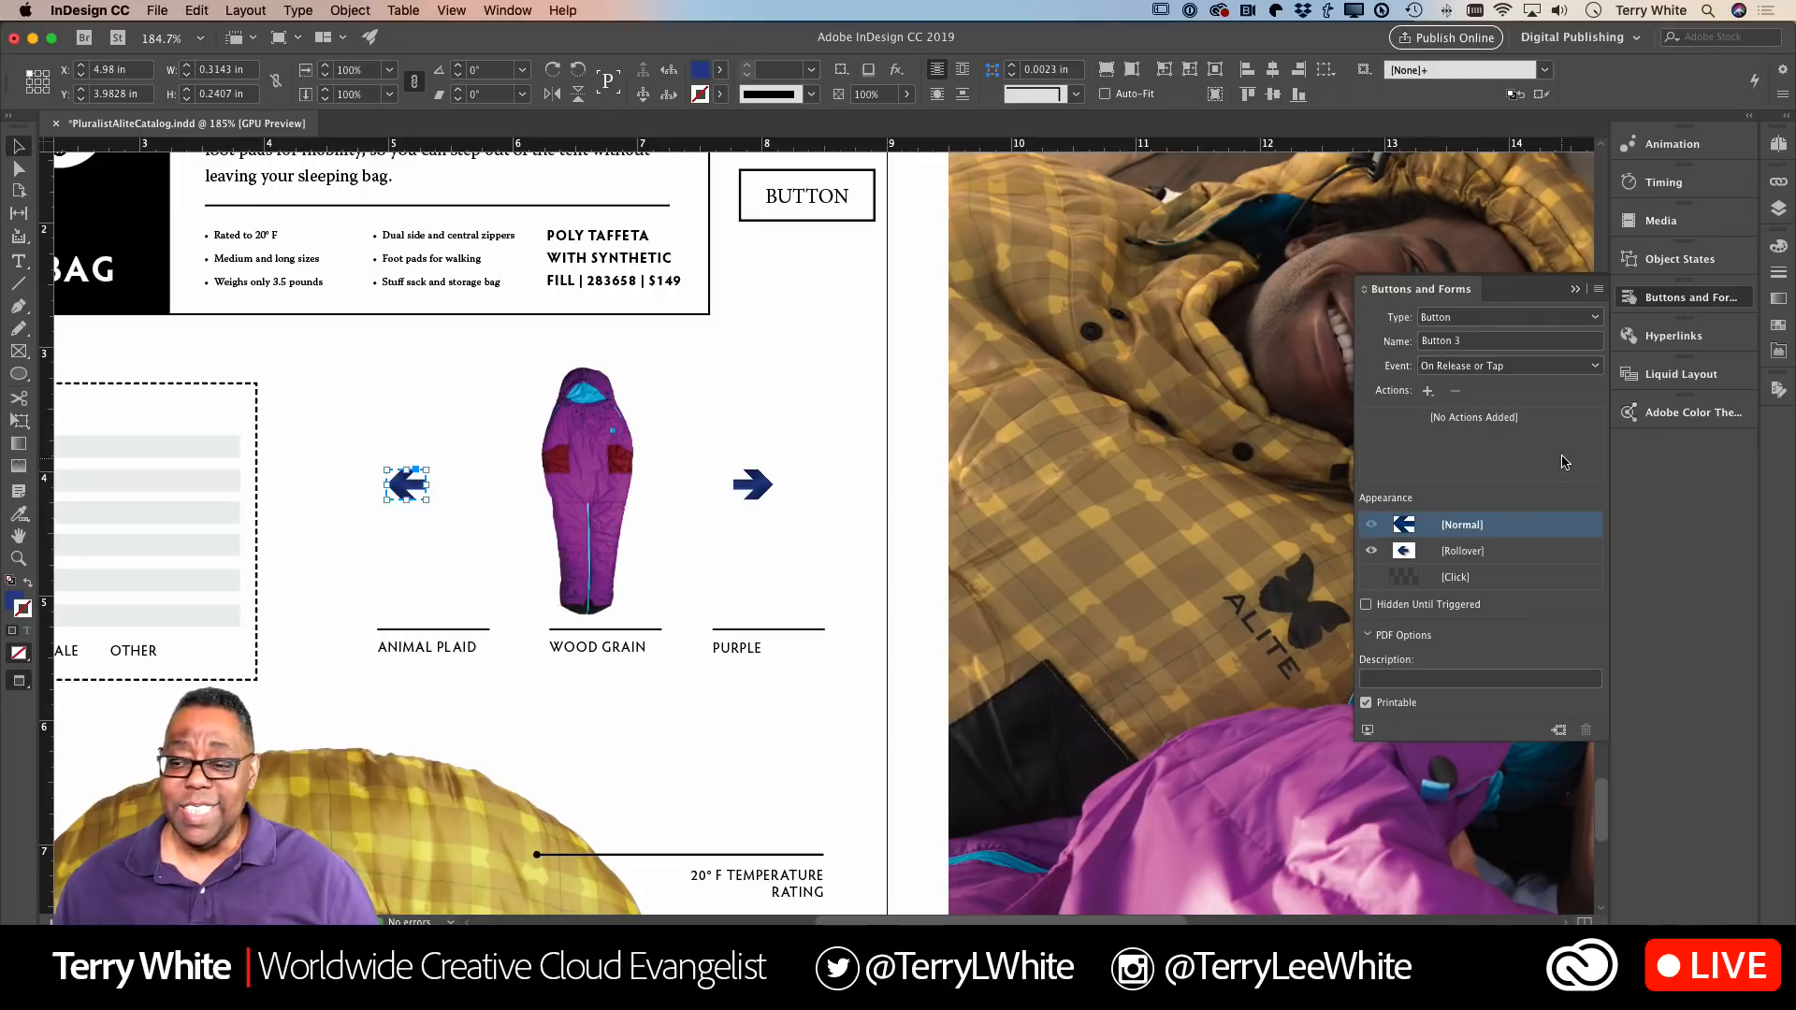
click(1428, 391)
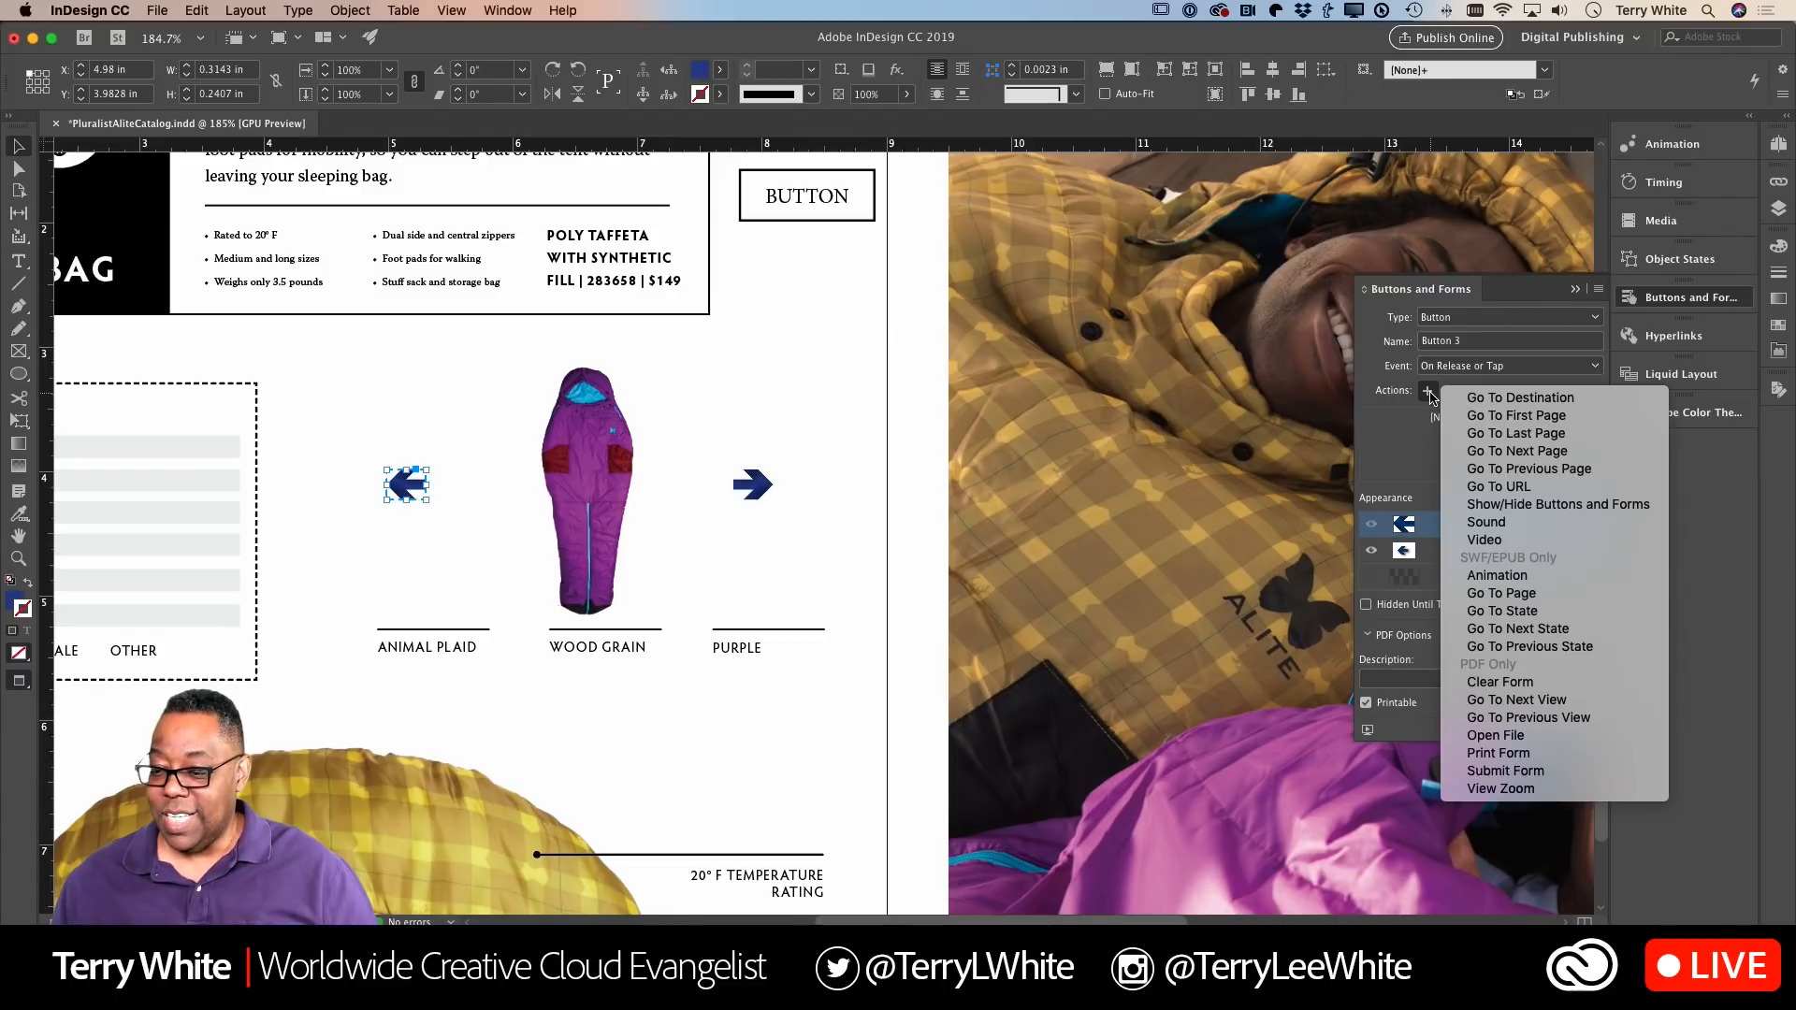
click(1530, 652)
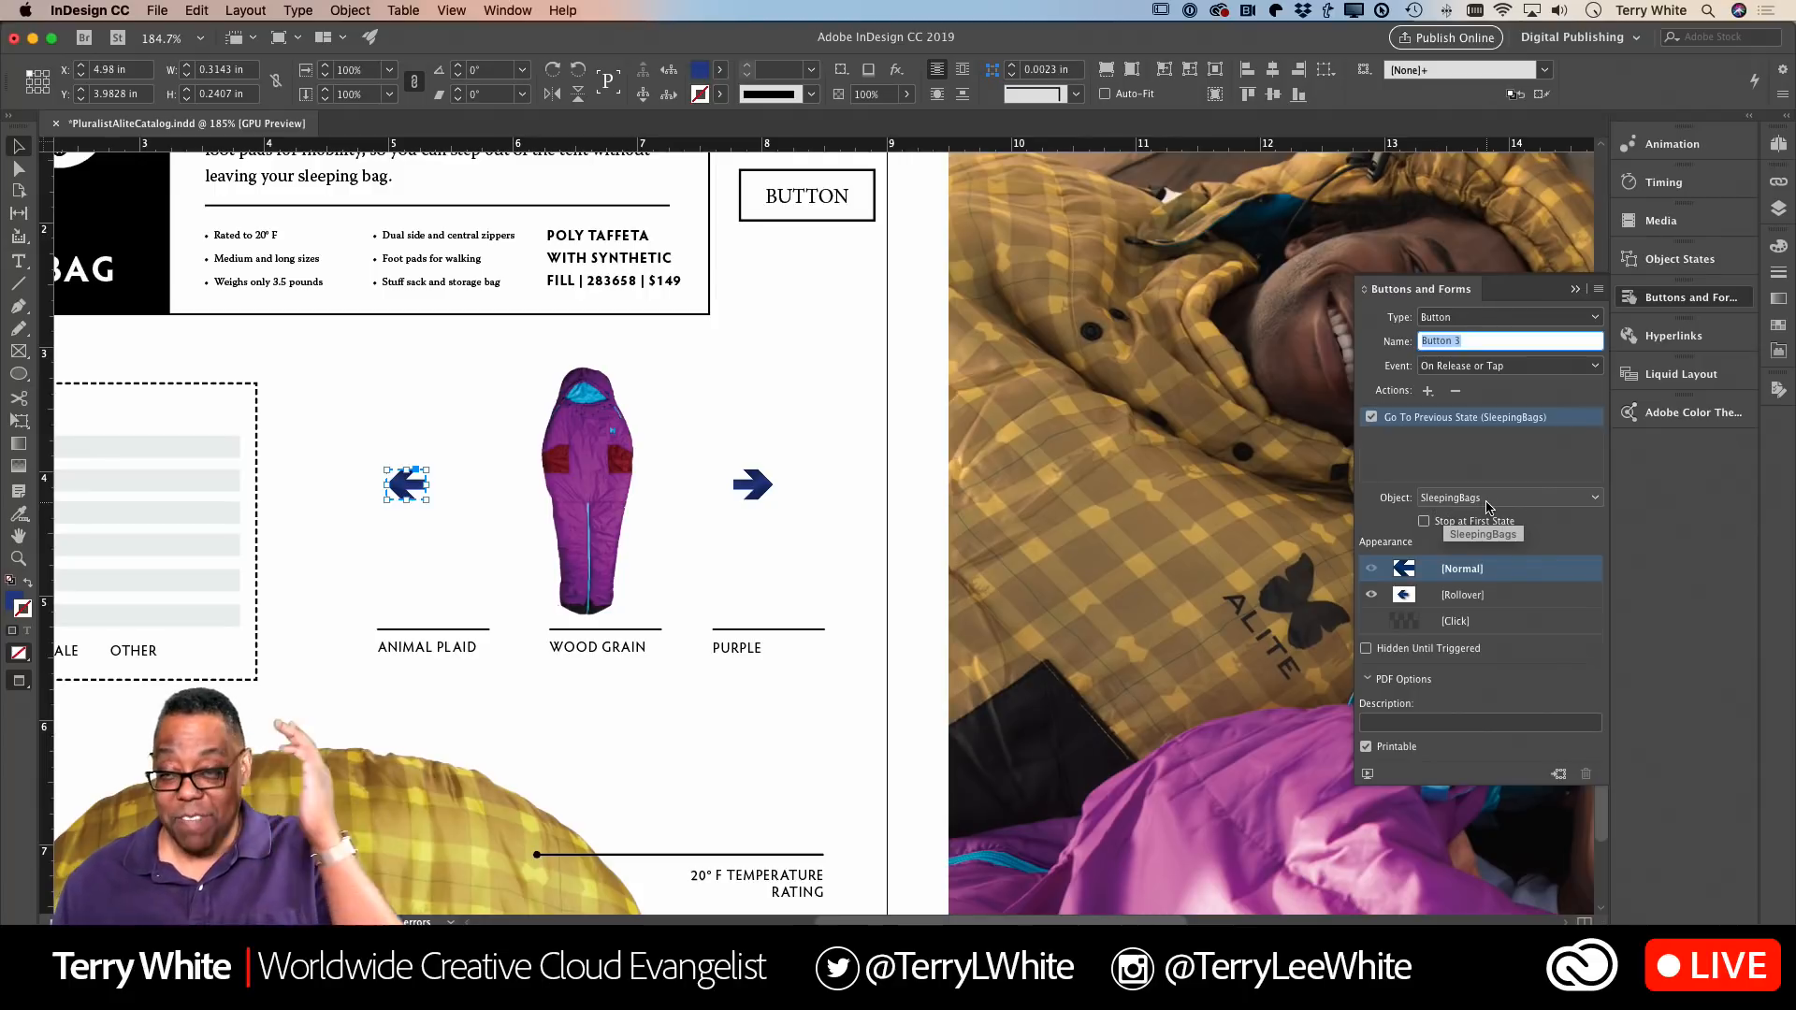
click(1597, 500)
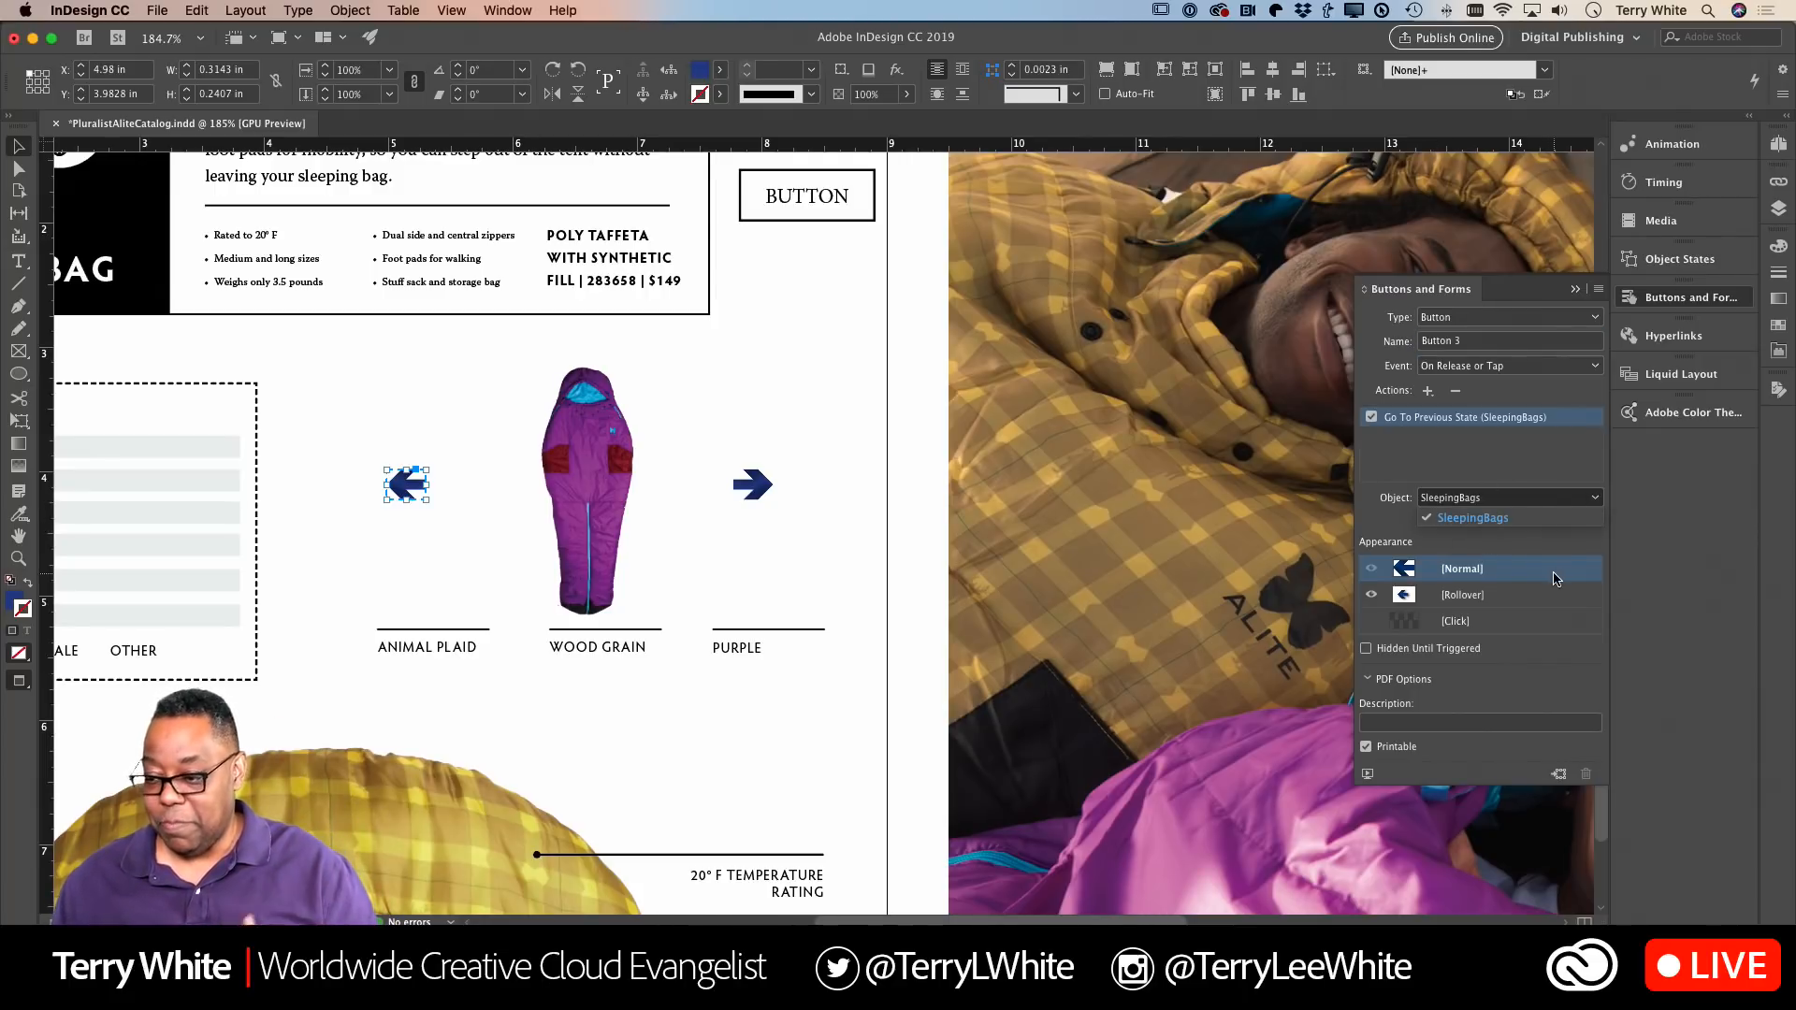
click(1464, 517)
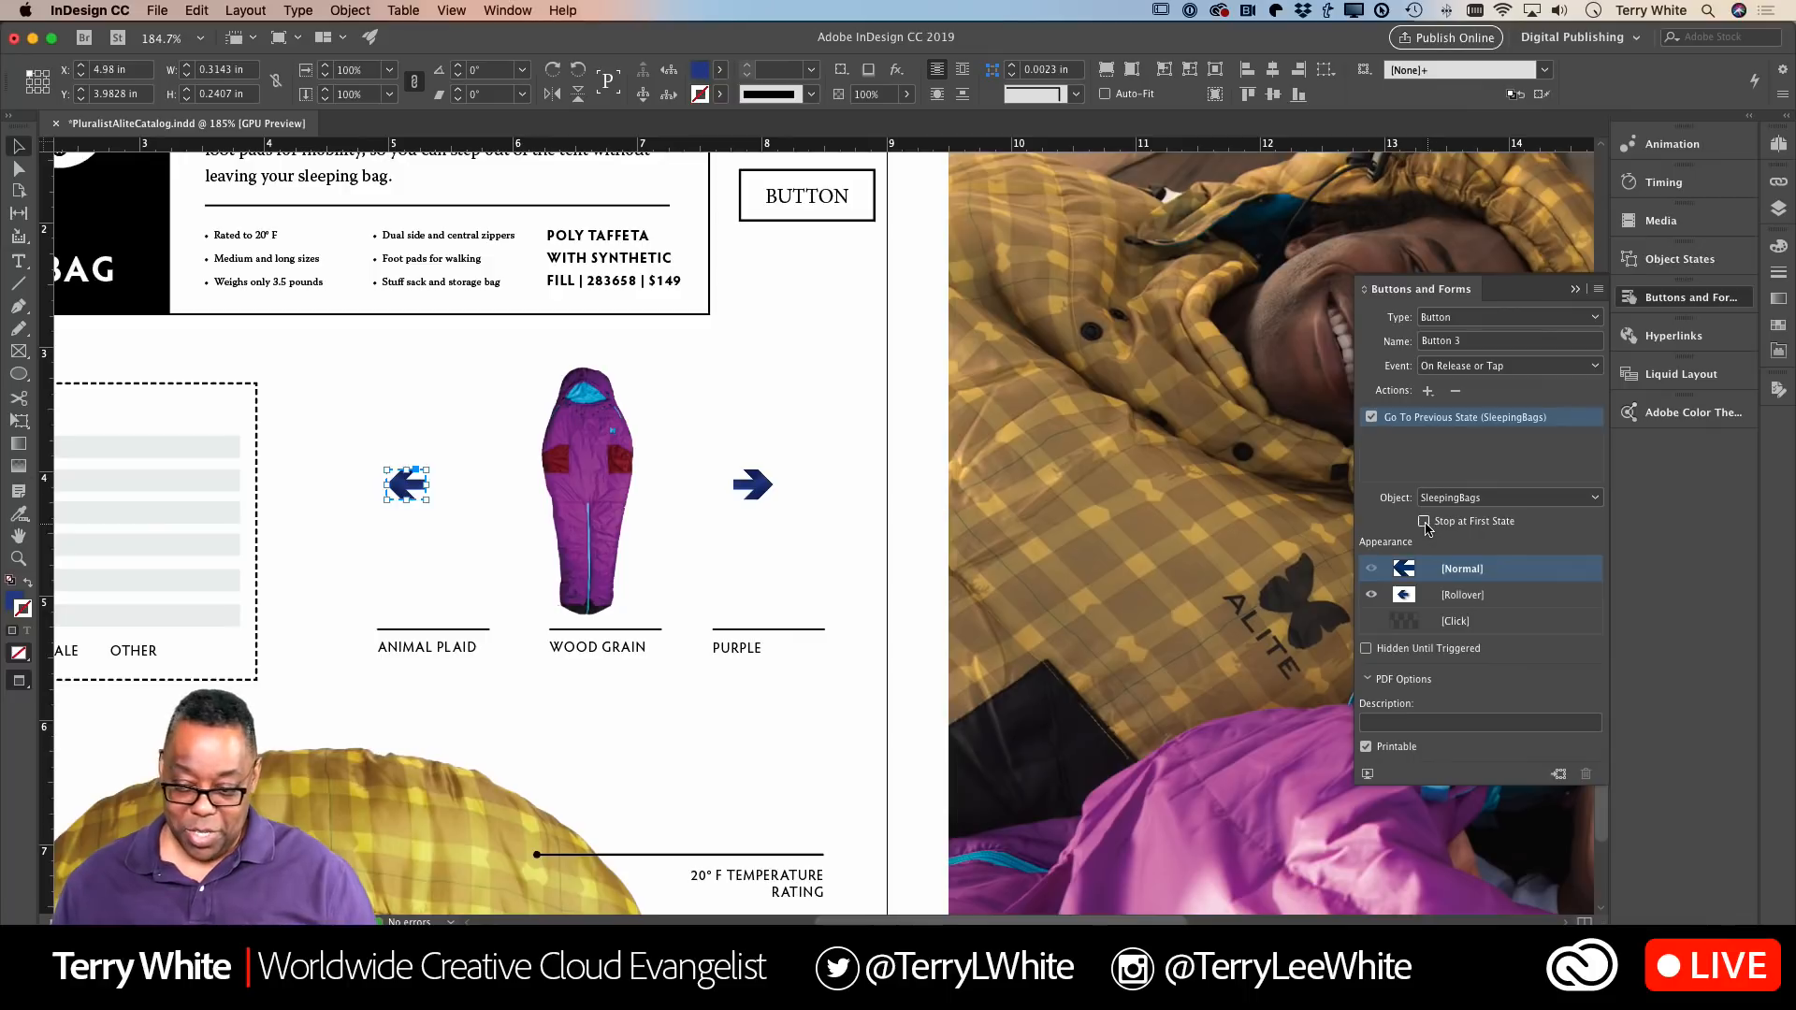
Step: Replace the right arrow button's page action with Go To Next State for the SleepingBags object, and deselect the button
click(754, 486)
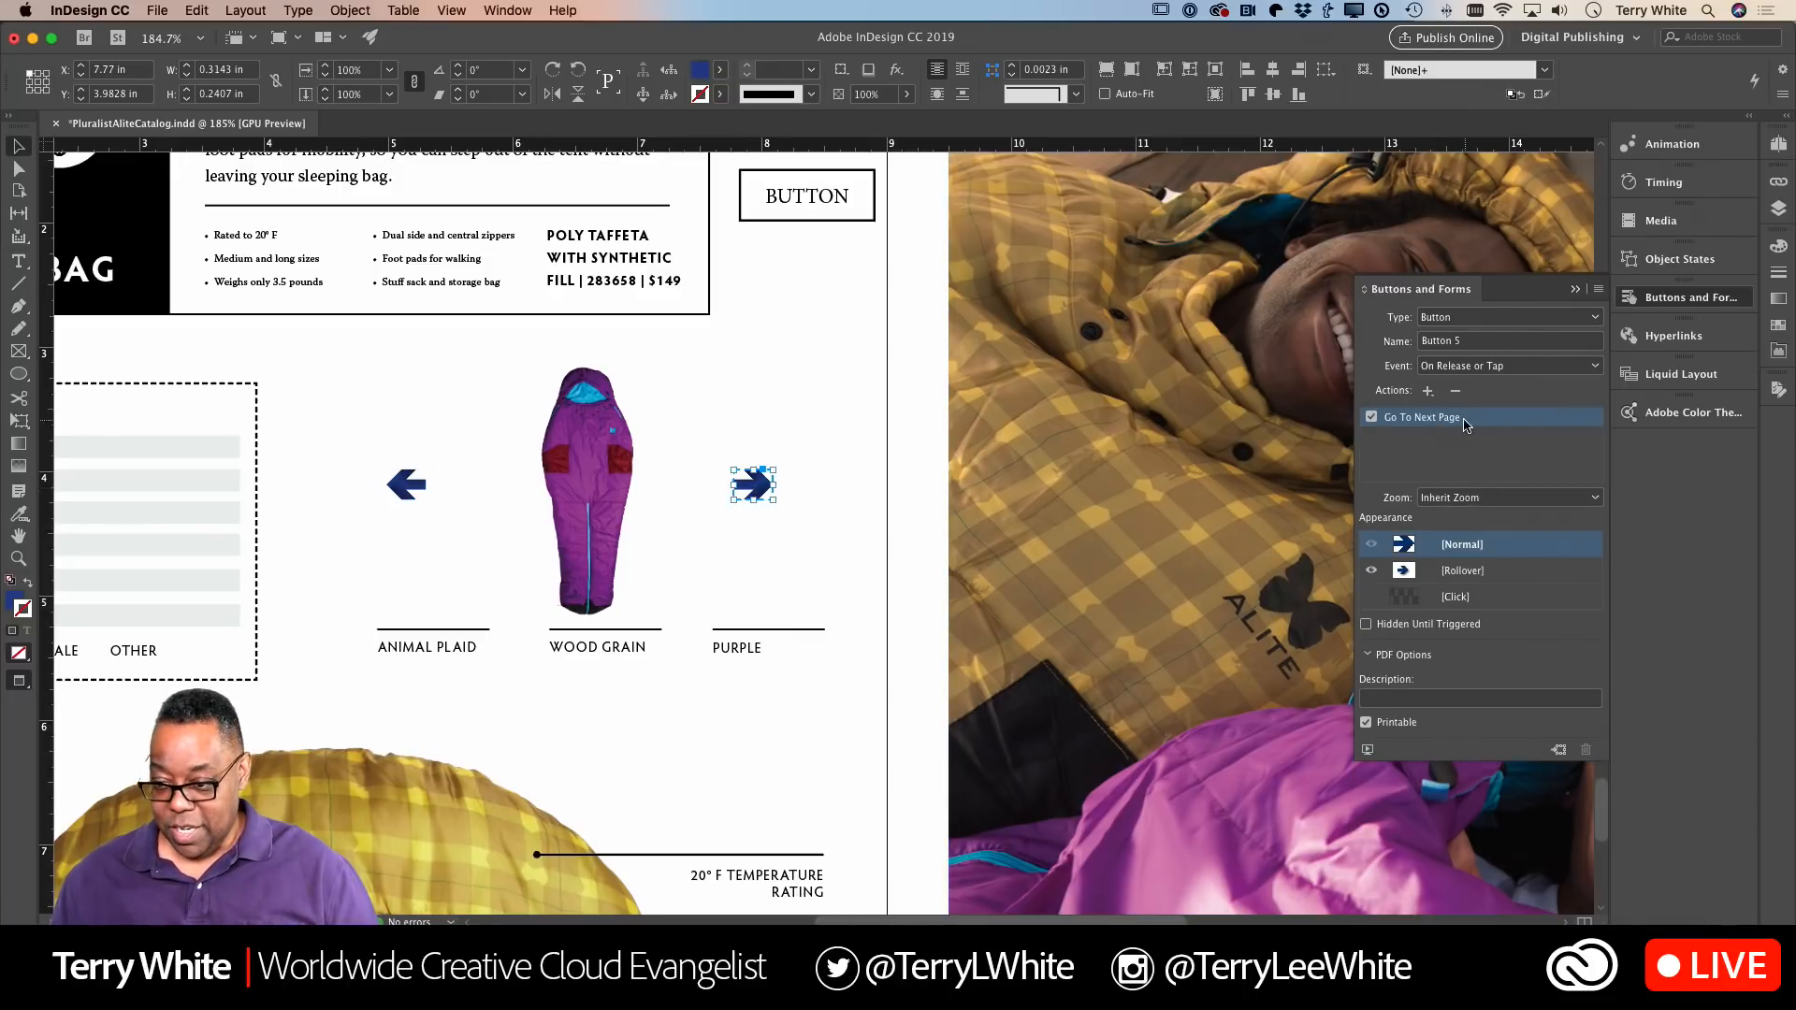
click(1455, 391)
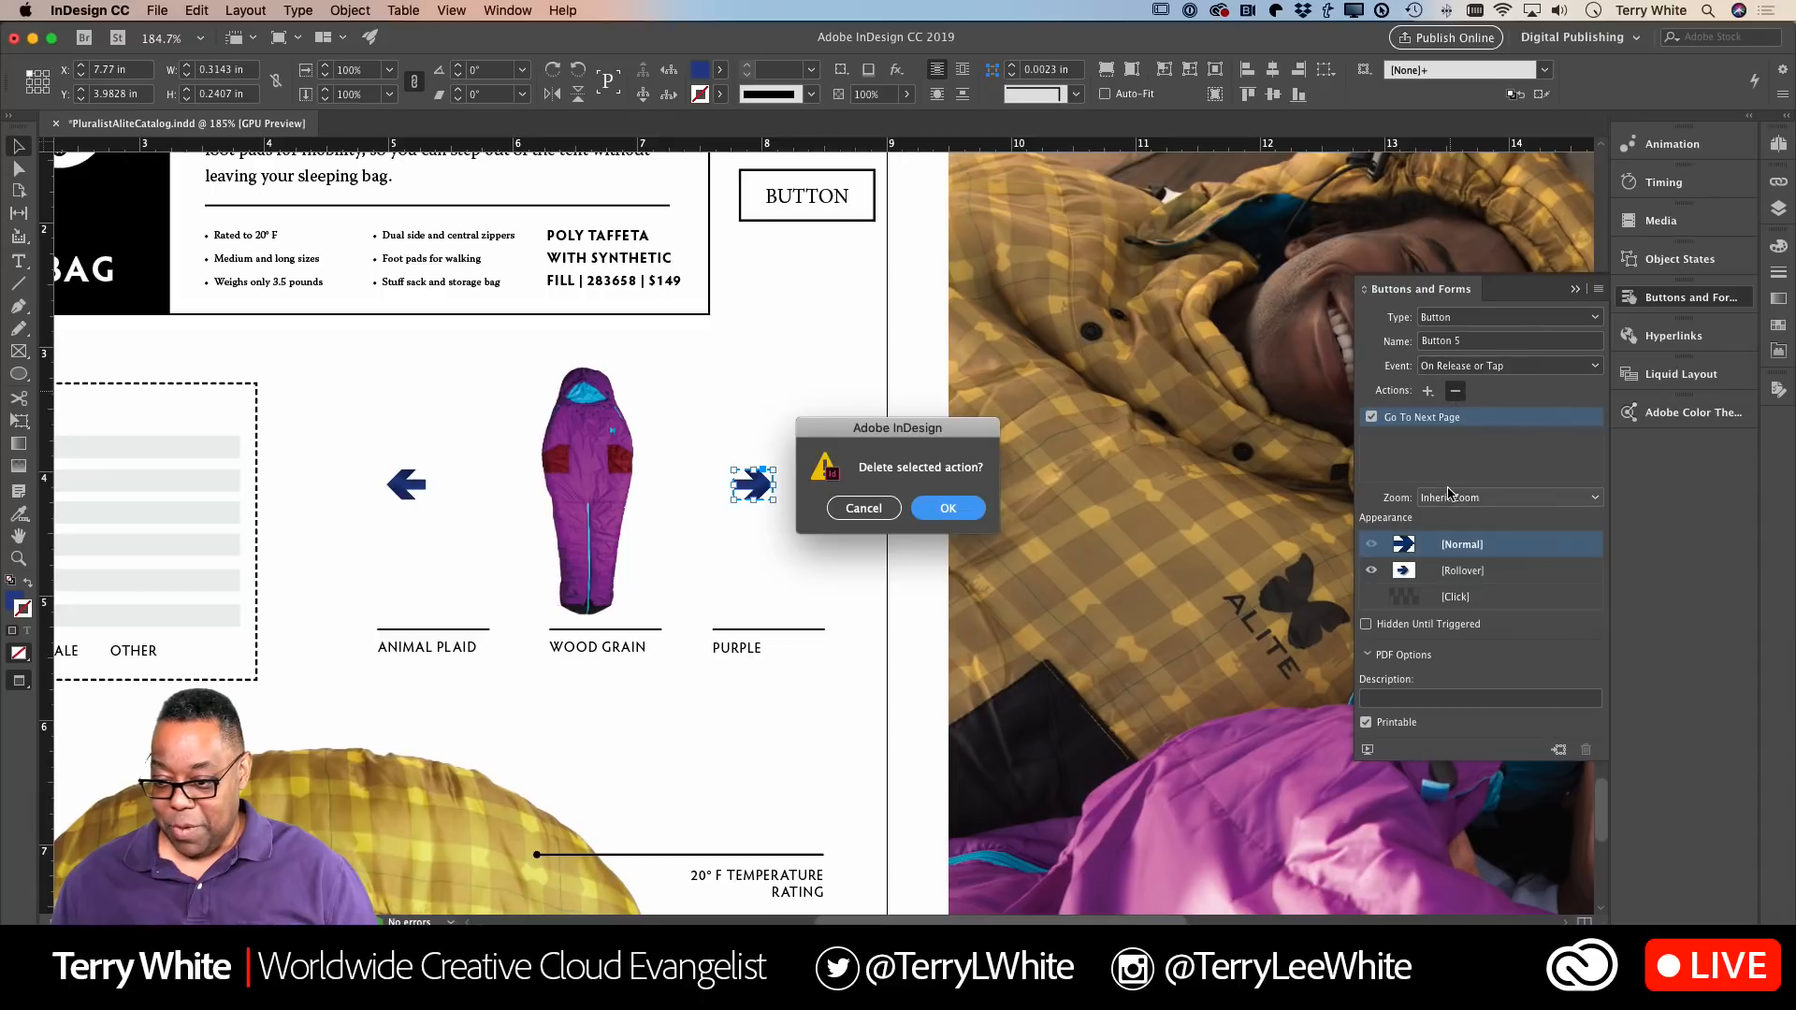
click(948, 508)
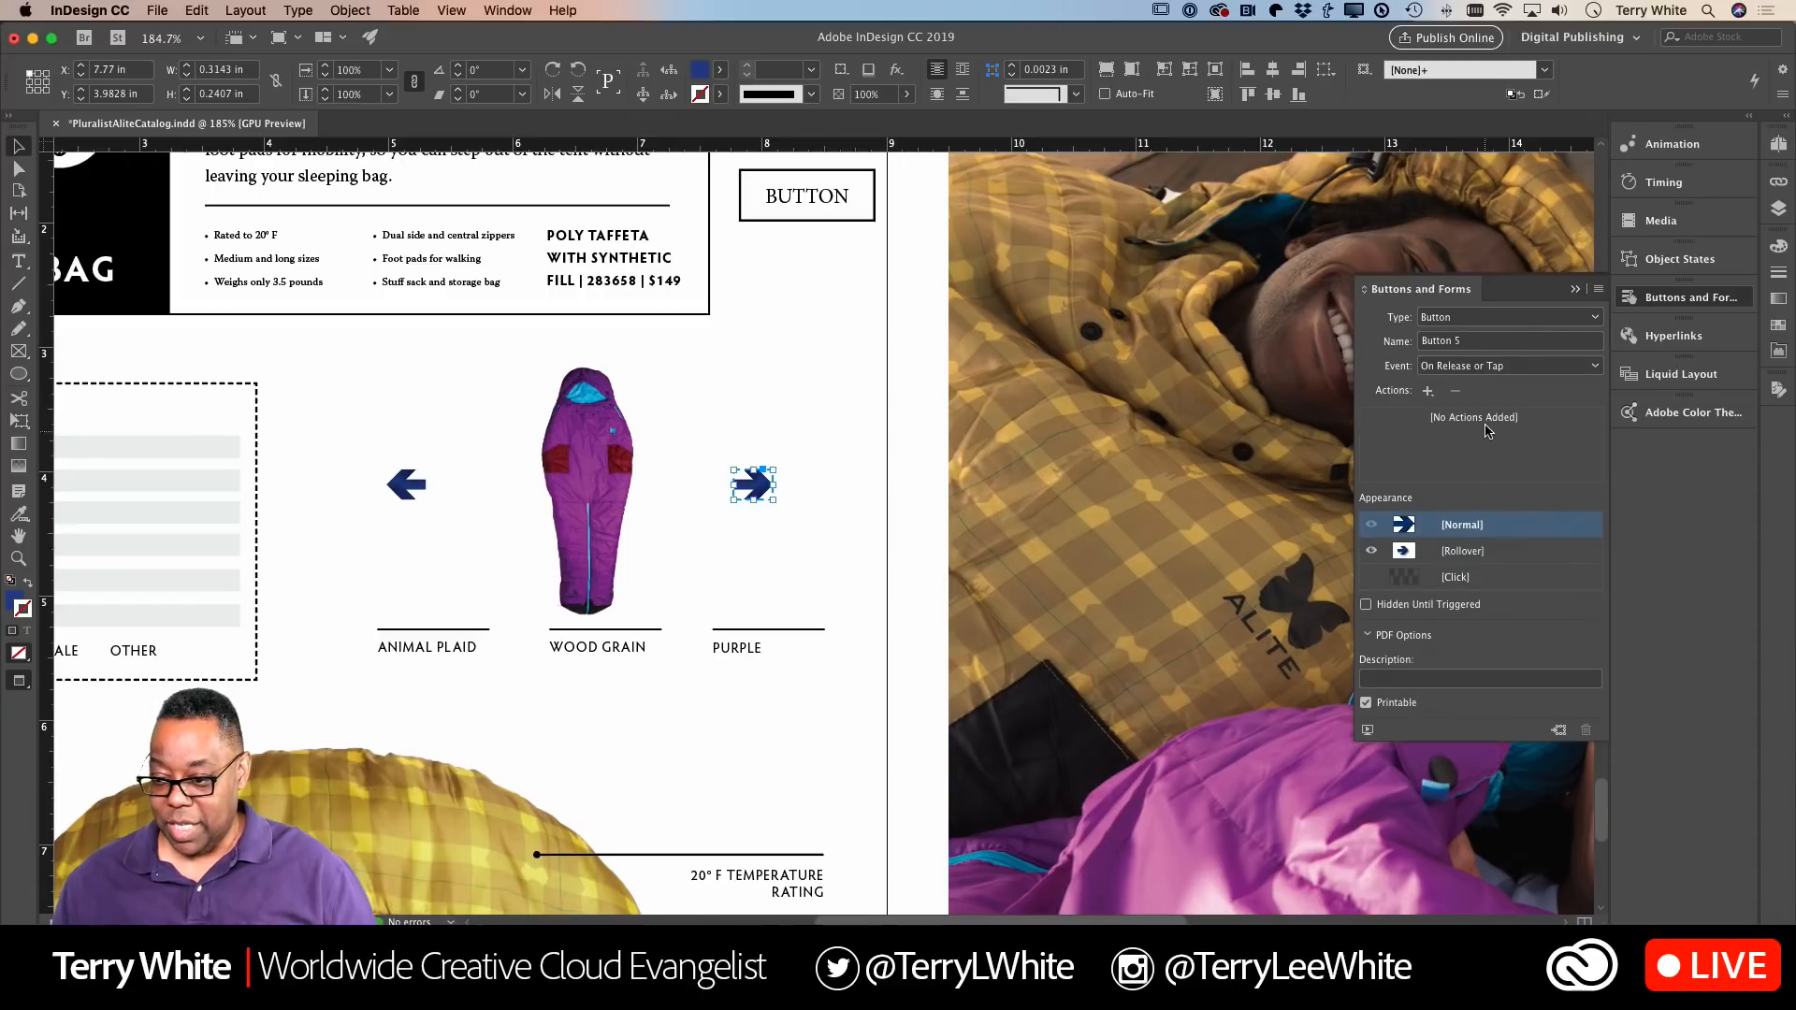
click(1428, 392)
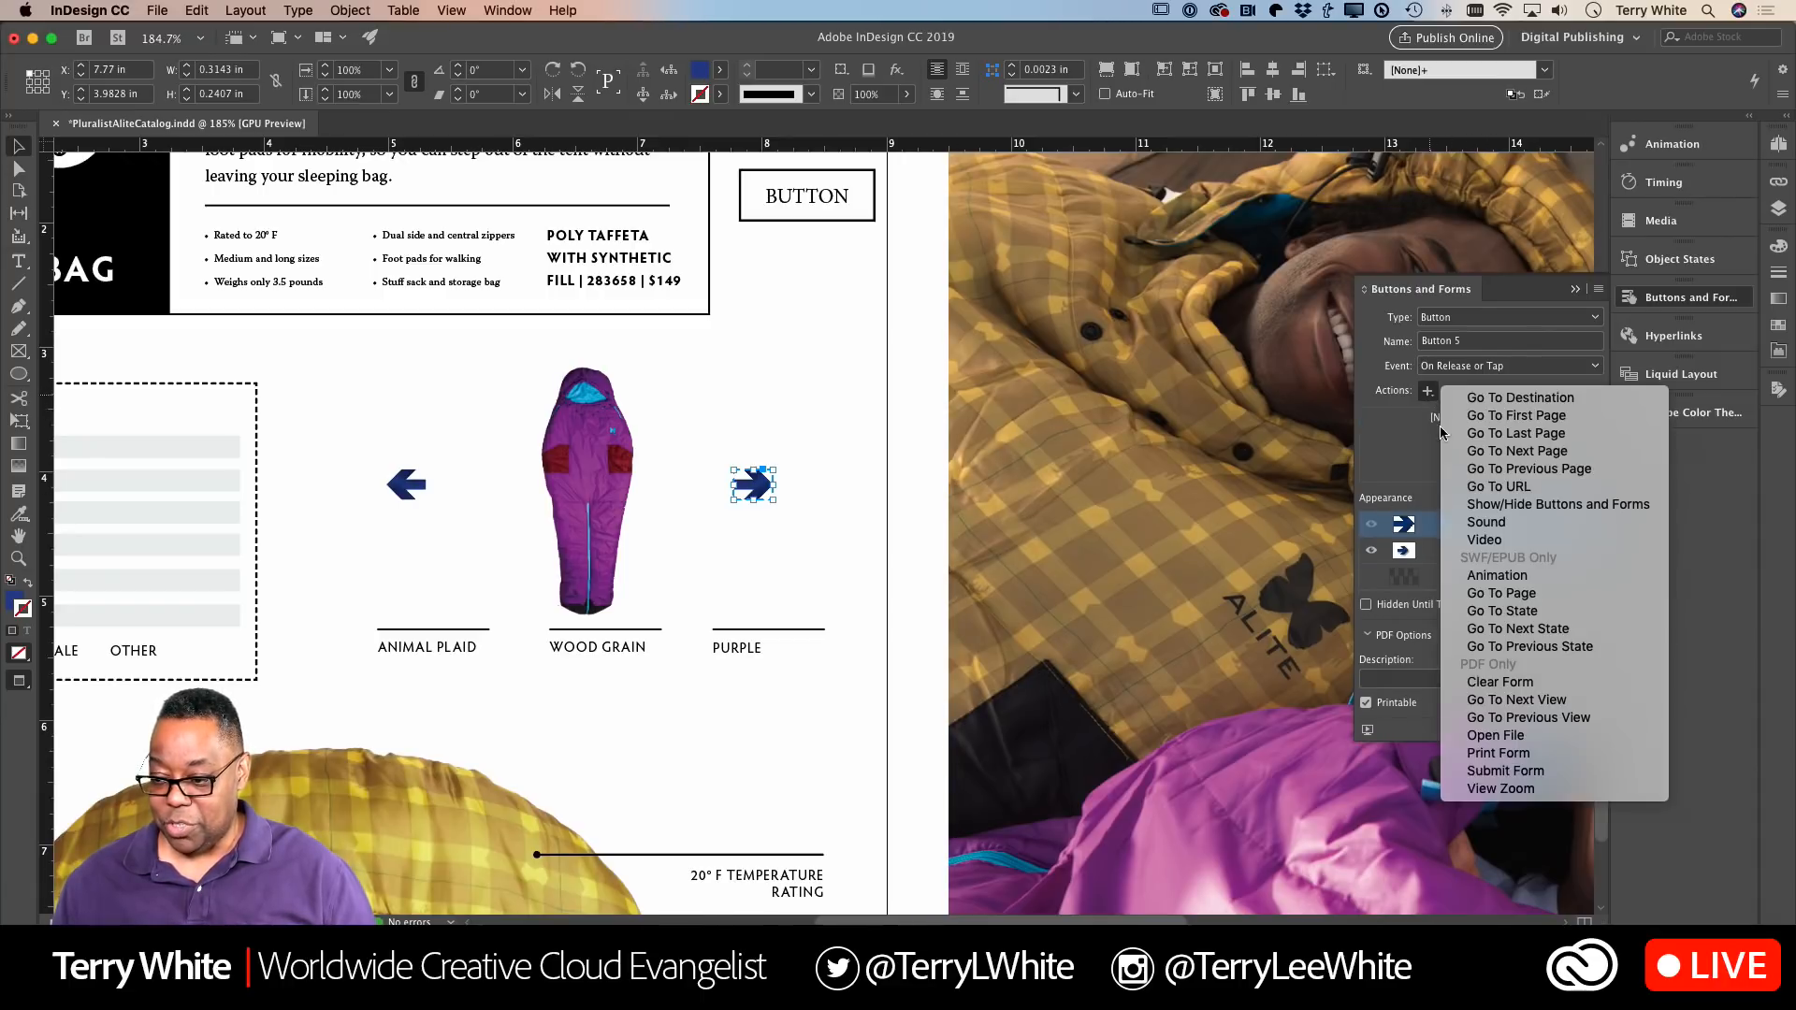
click(1503, 632)
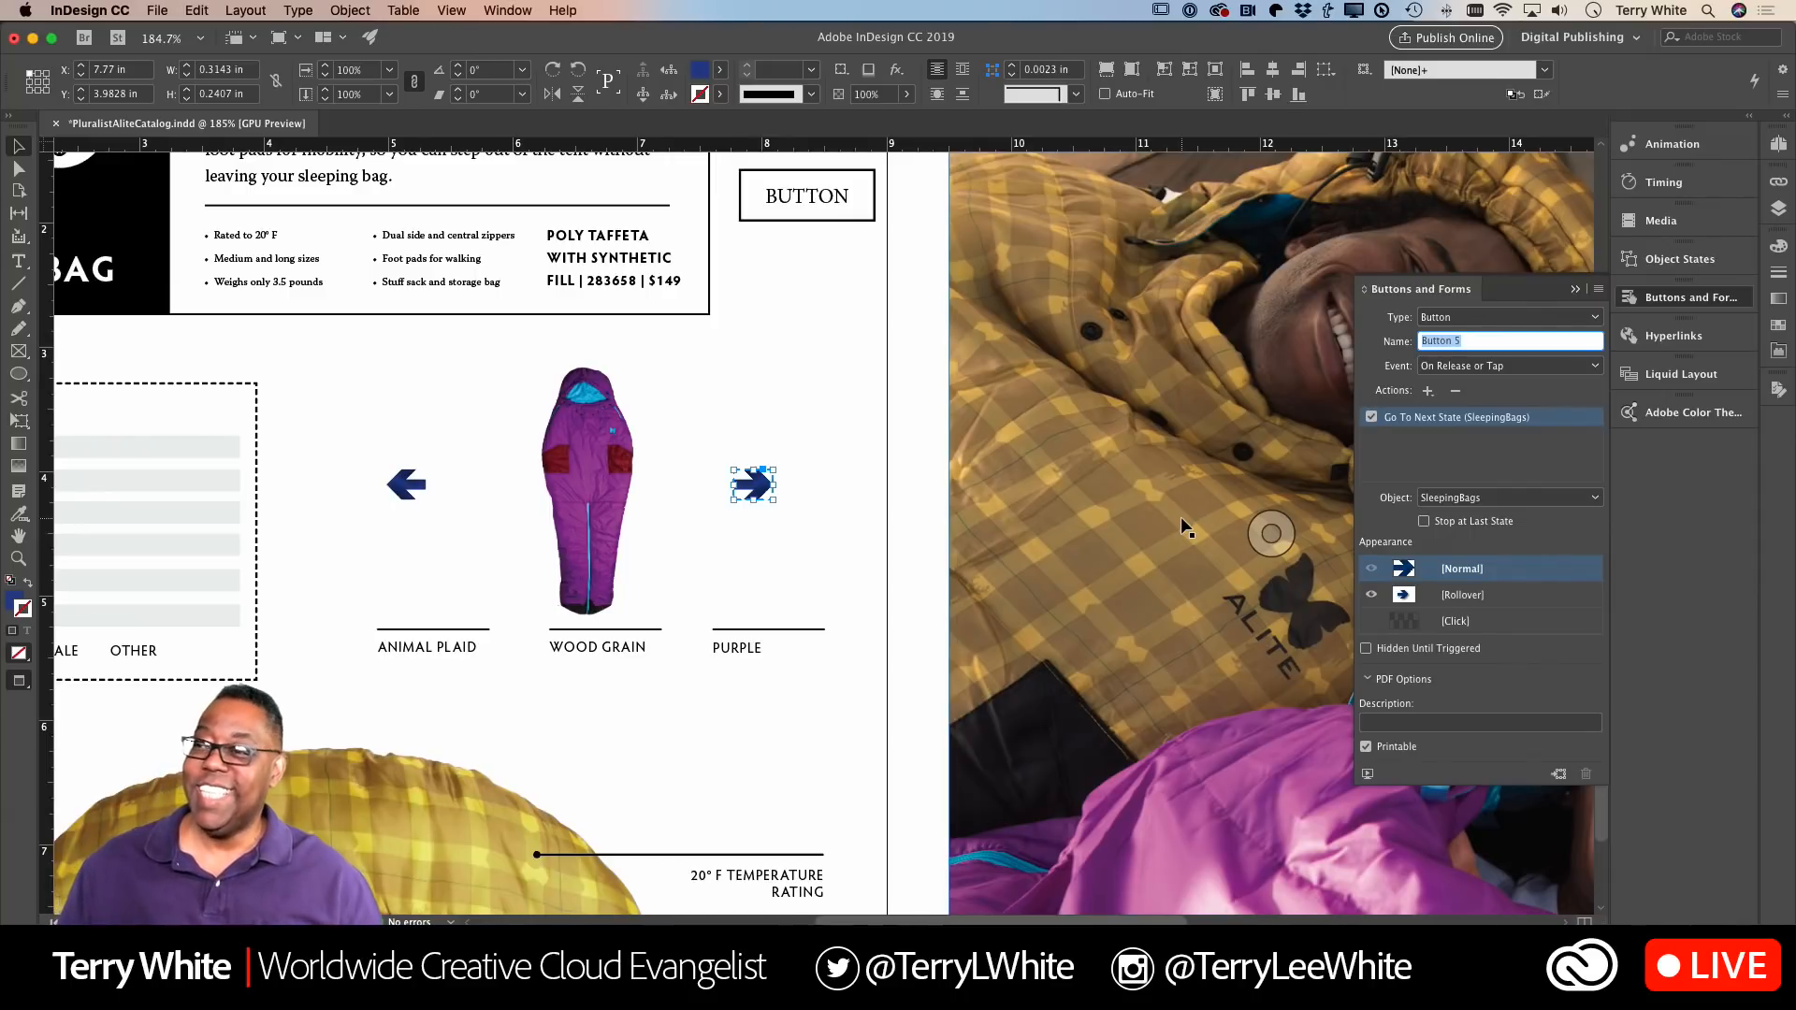
click(837, 498)
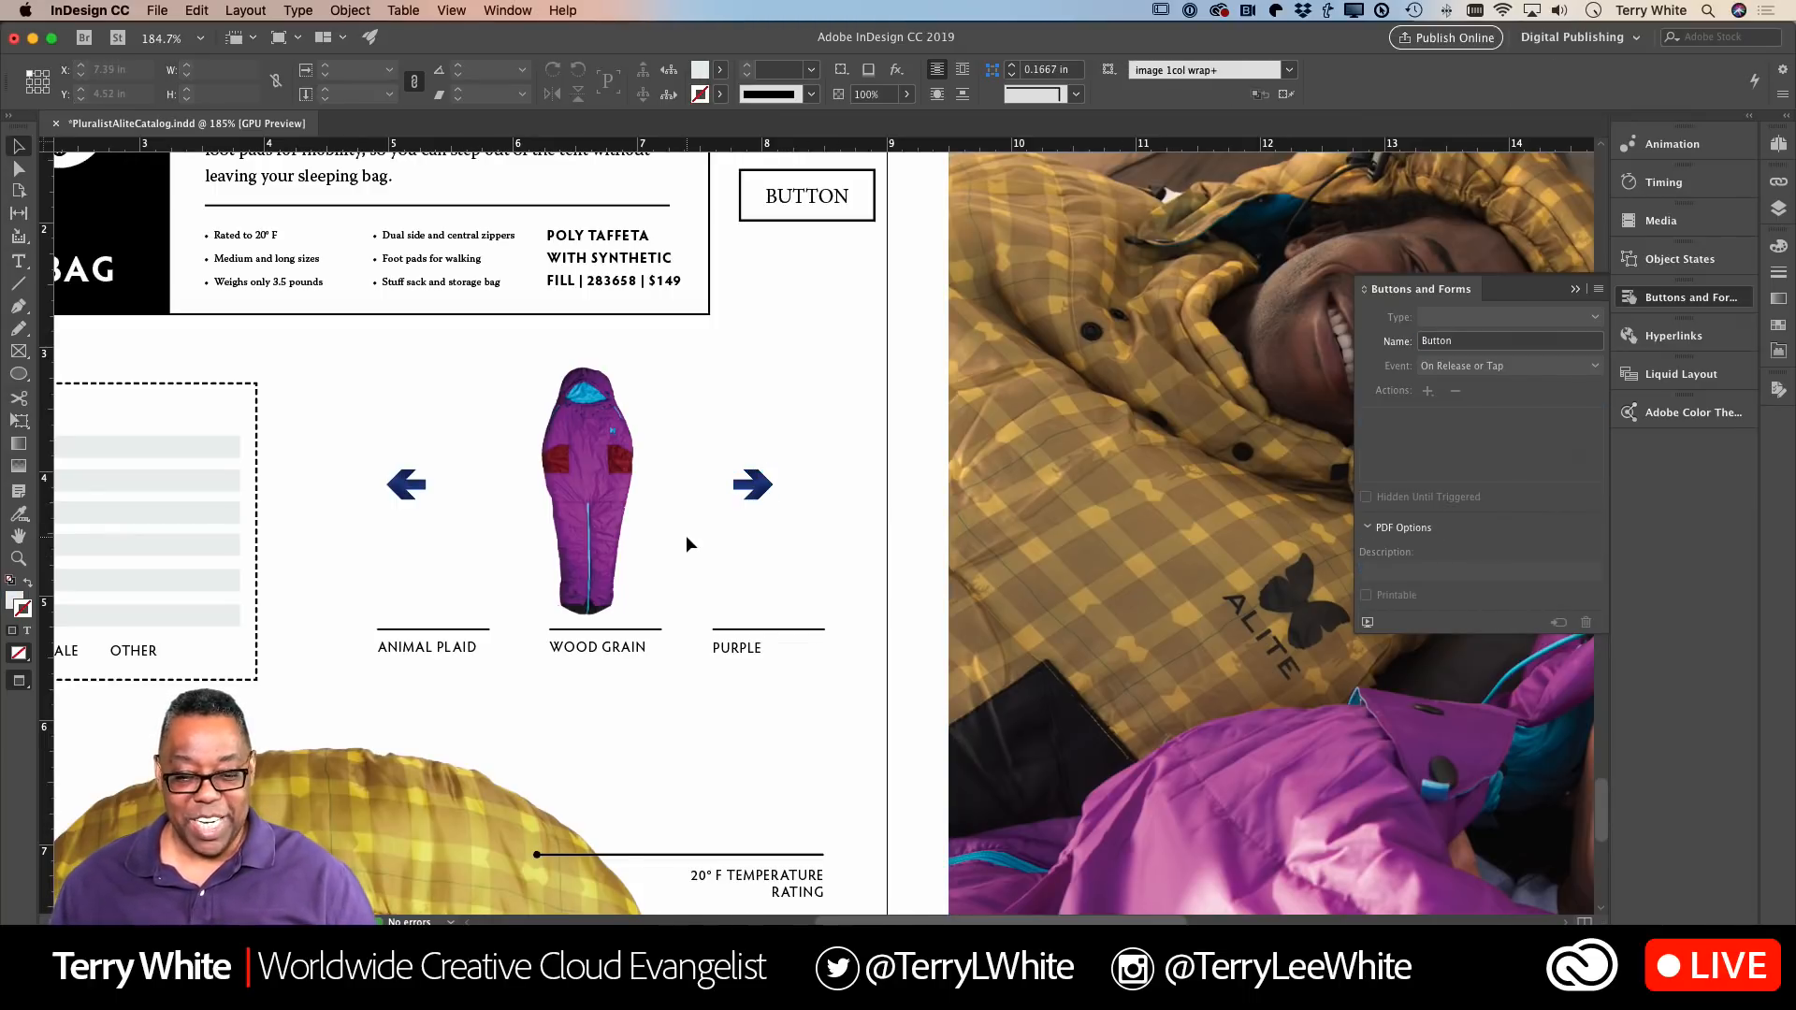
Step: Publish only page 7 online as a new document titled PluralistAliteCatalog, exported as single pages
scroll(687, 538, left, 3)
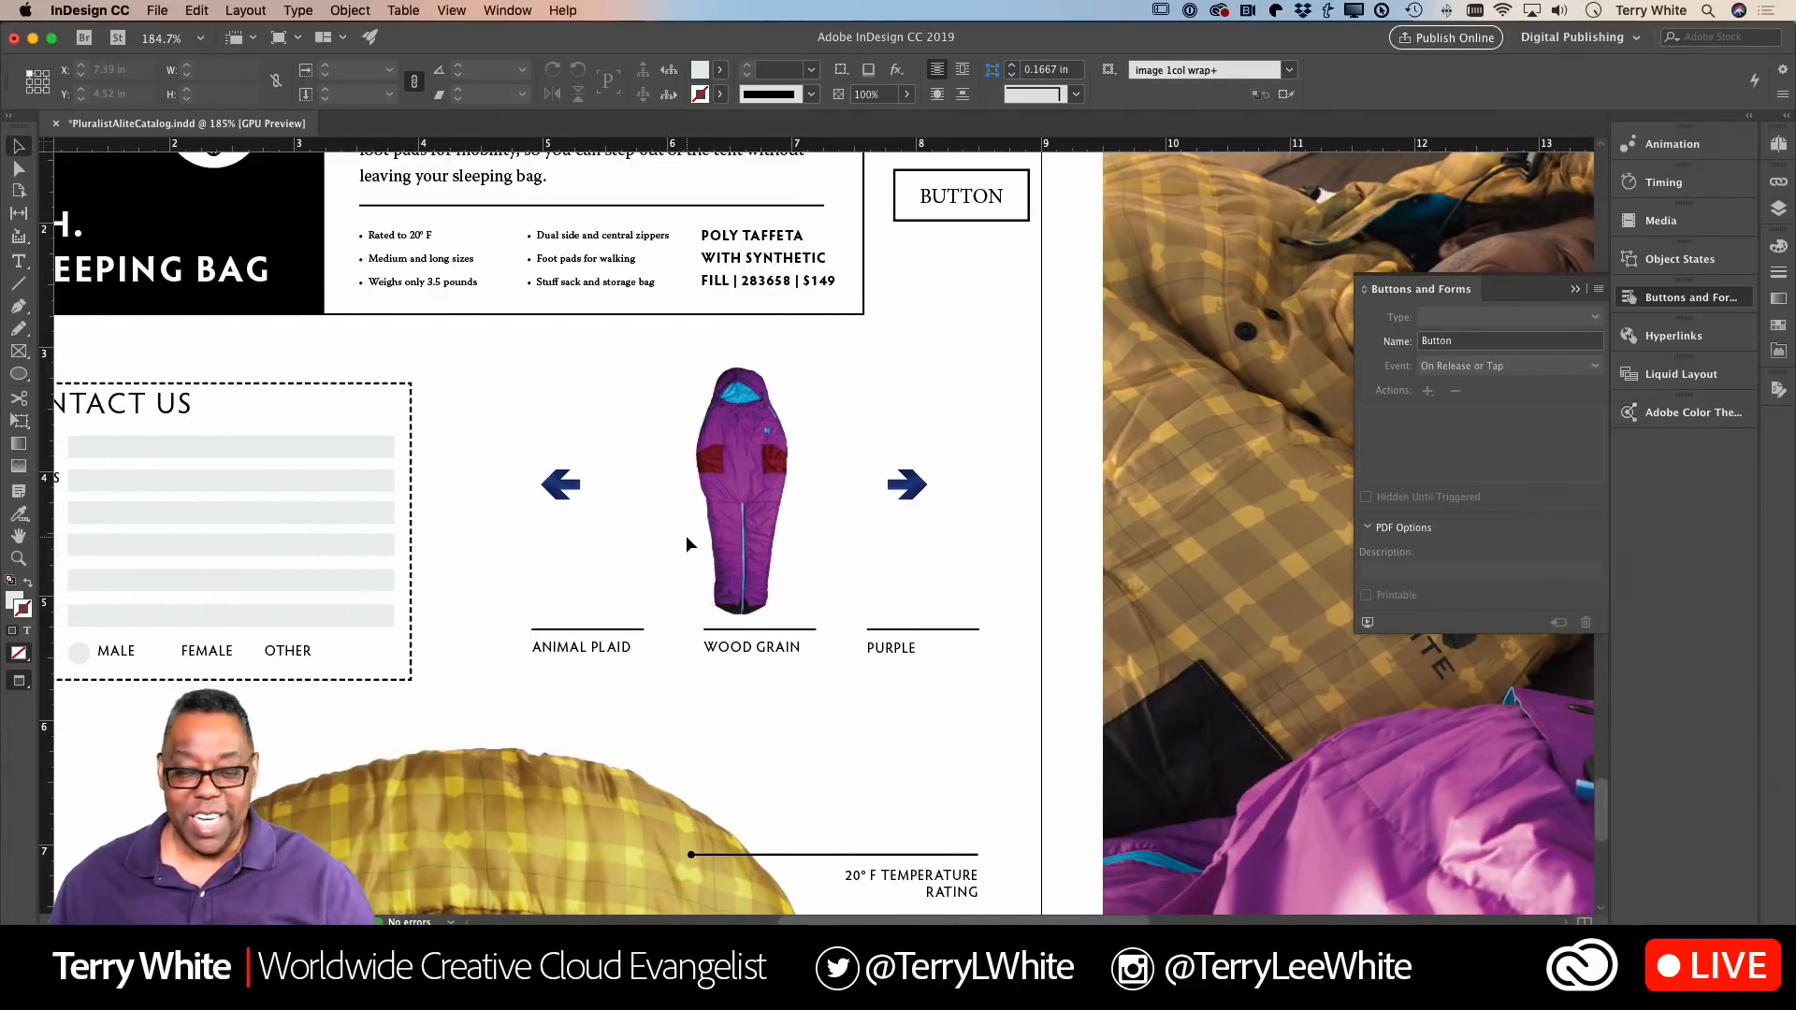
scroll(686, 539, up, 2)
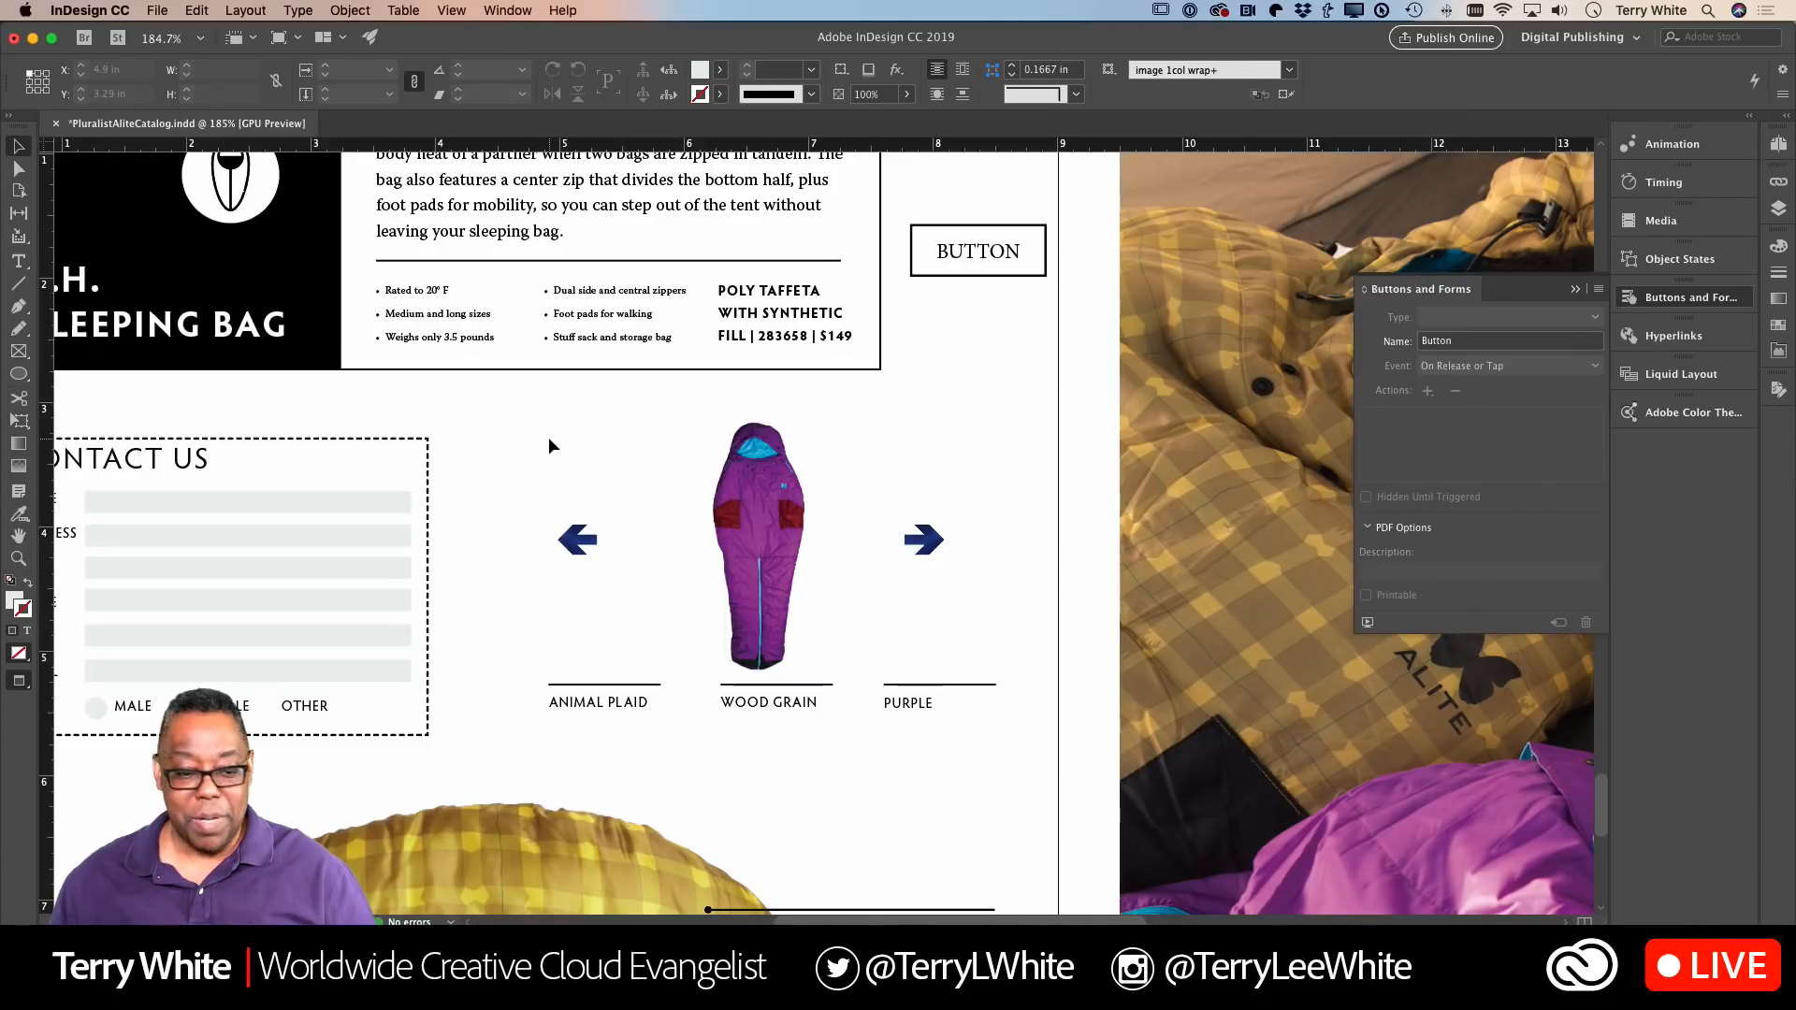
scroll(548, 446, left, 2)
scroll(548, 445, left, 1)
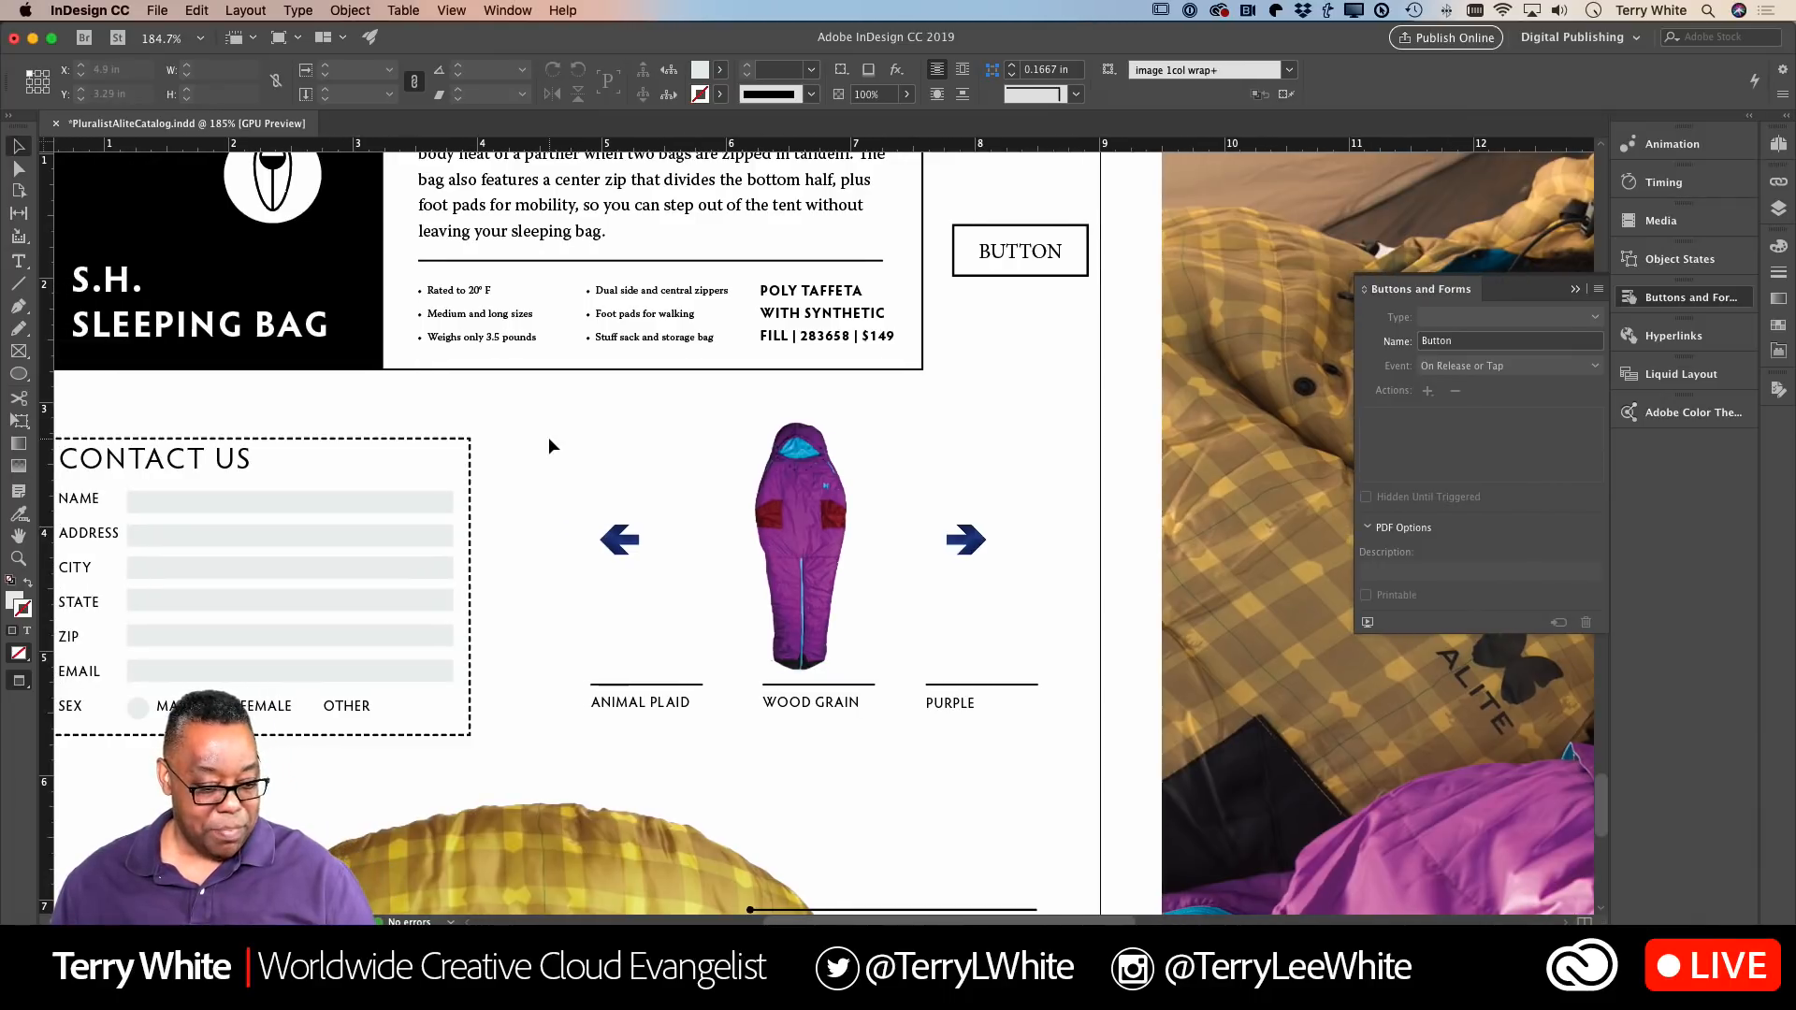
click(1454, 39)
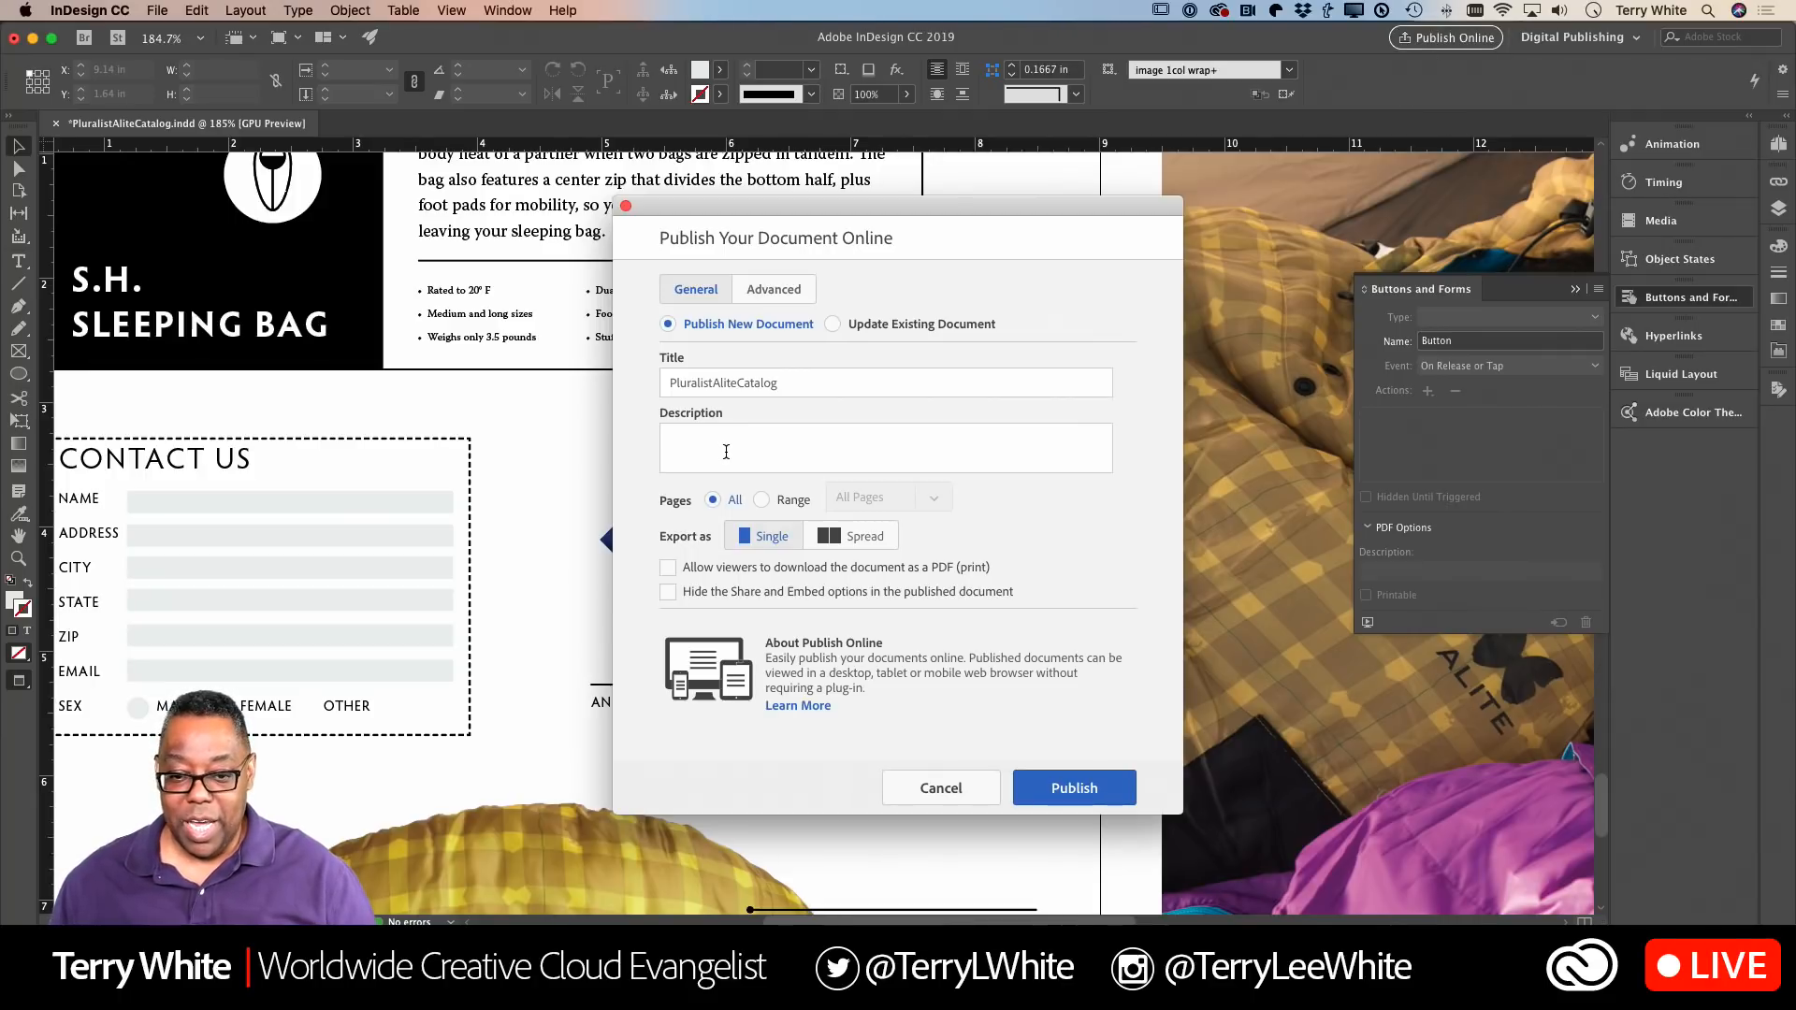
click(762, 500)
click(886, 499)
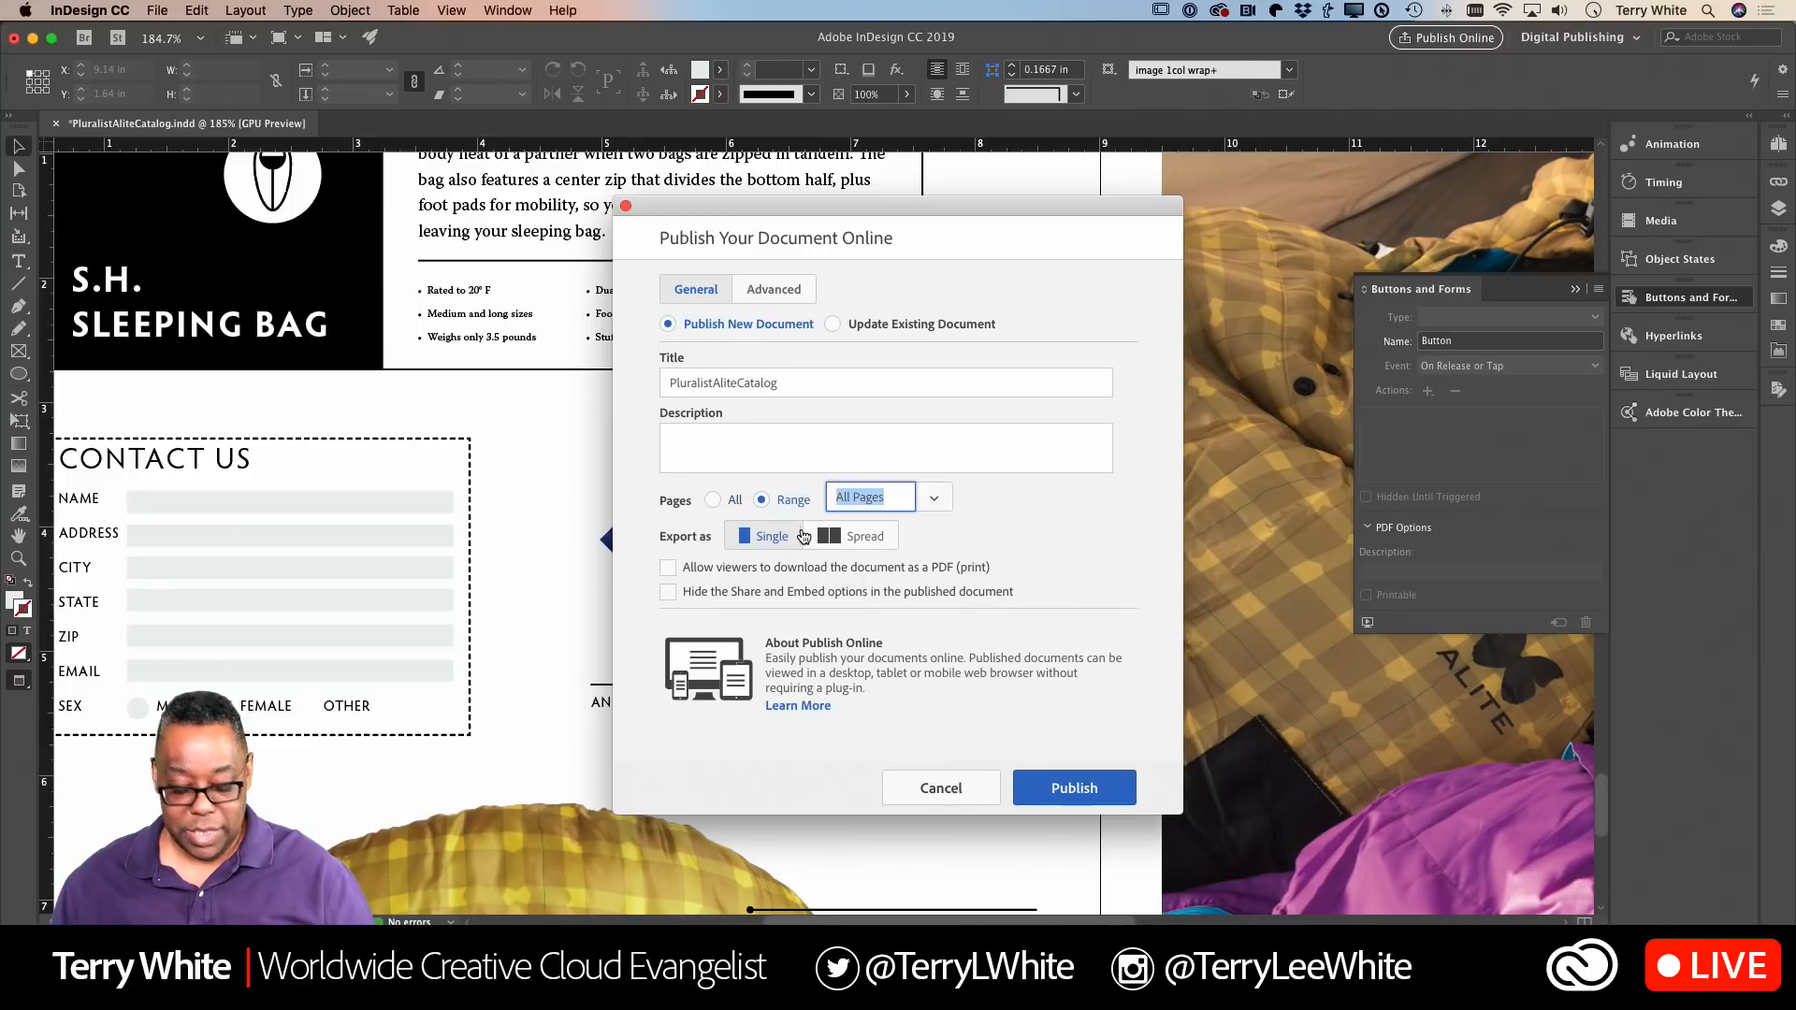
text(7)
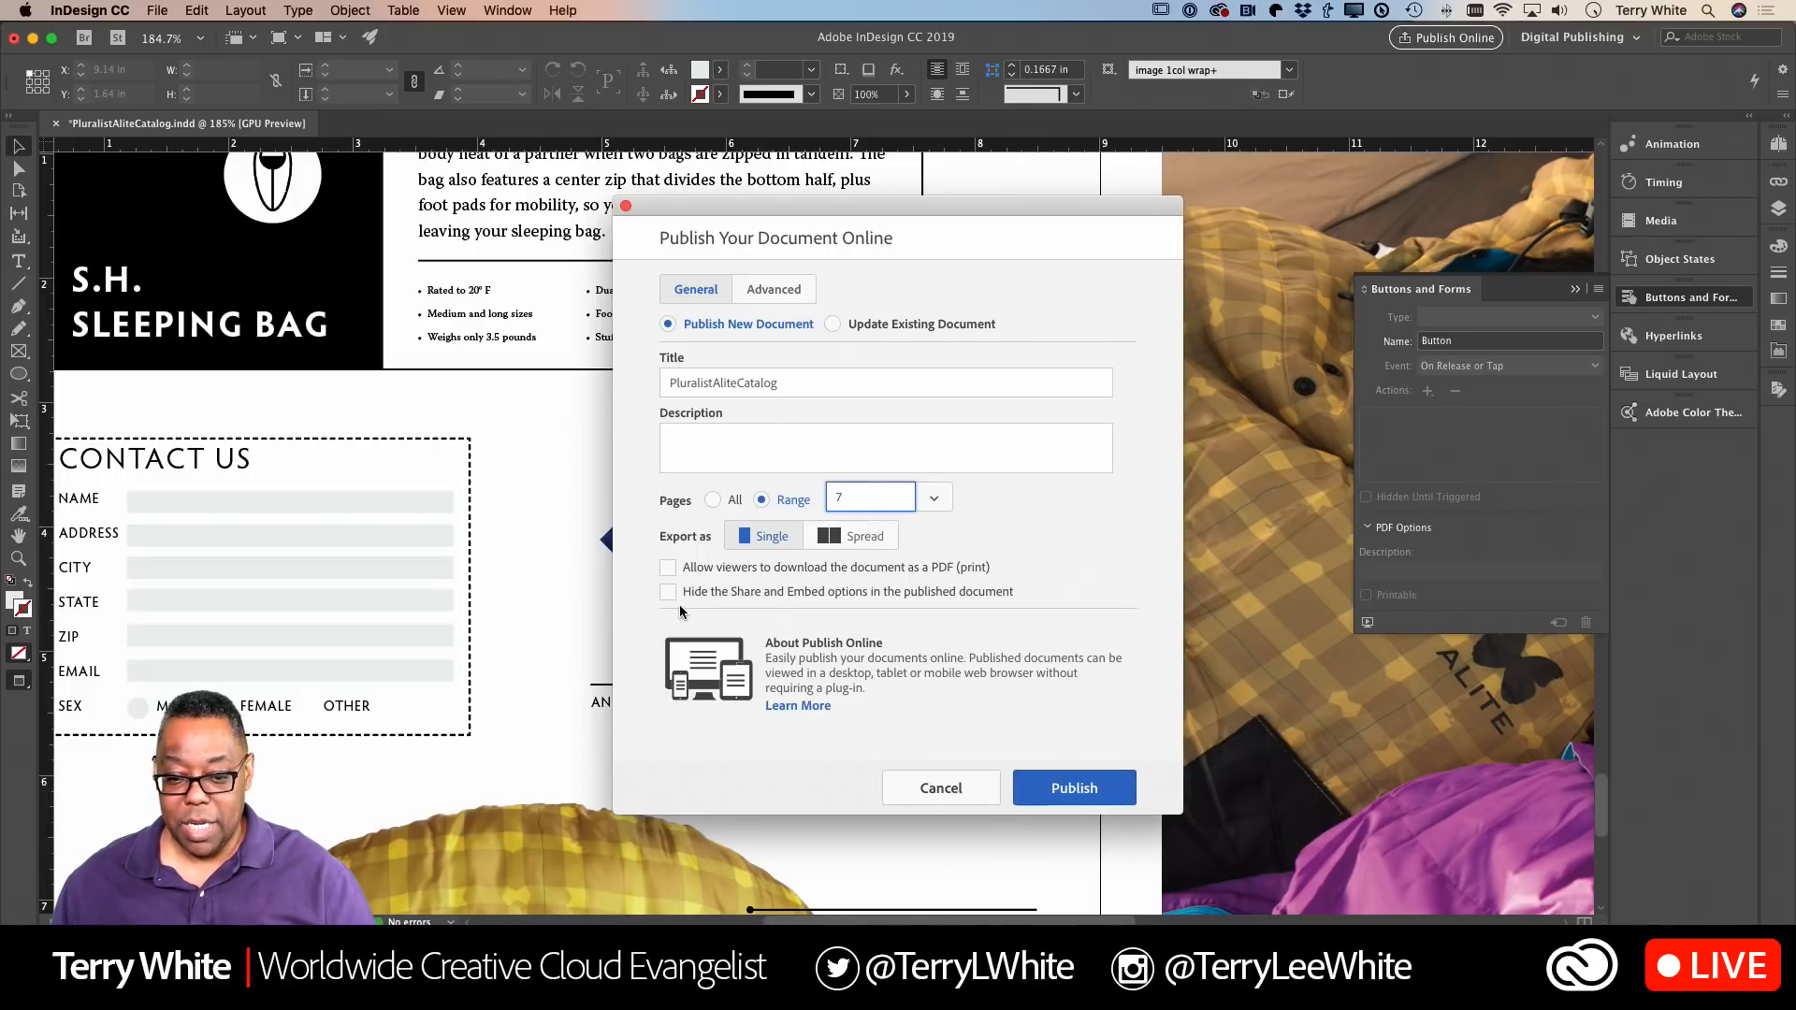
click(1072, 797)
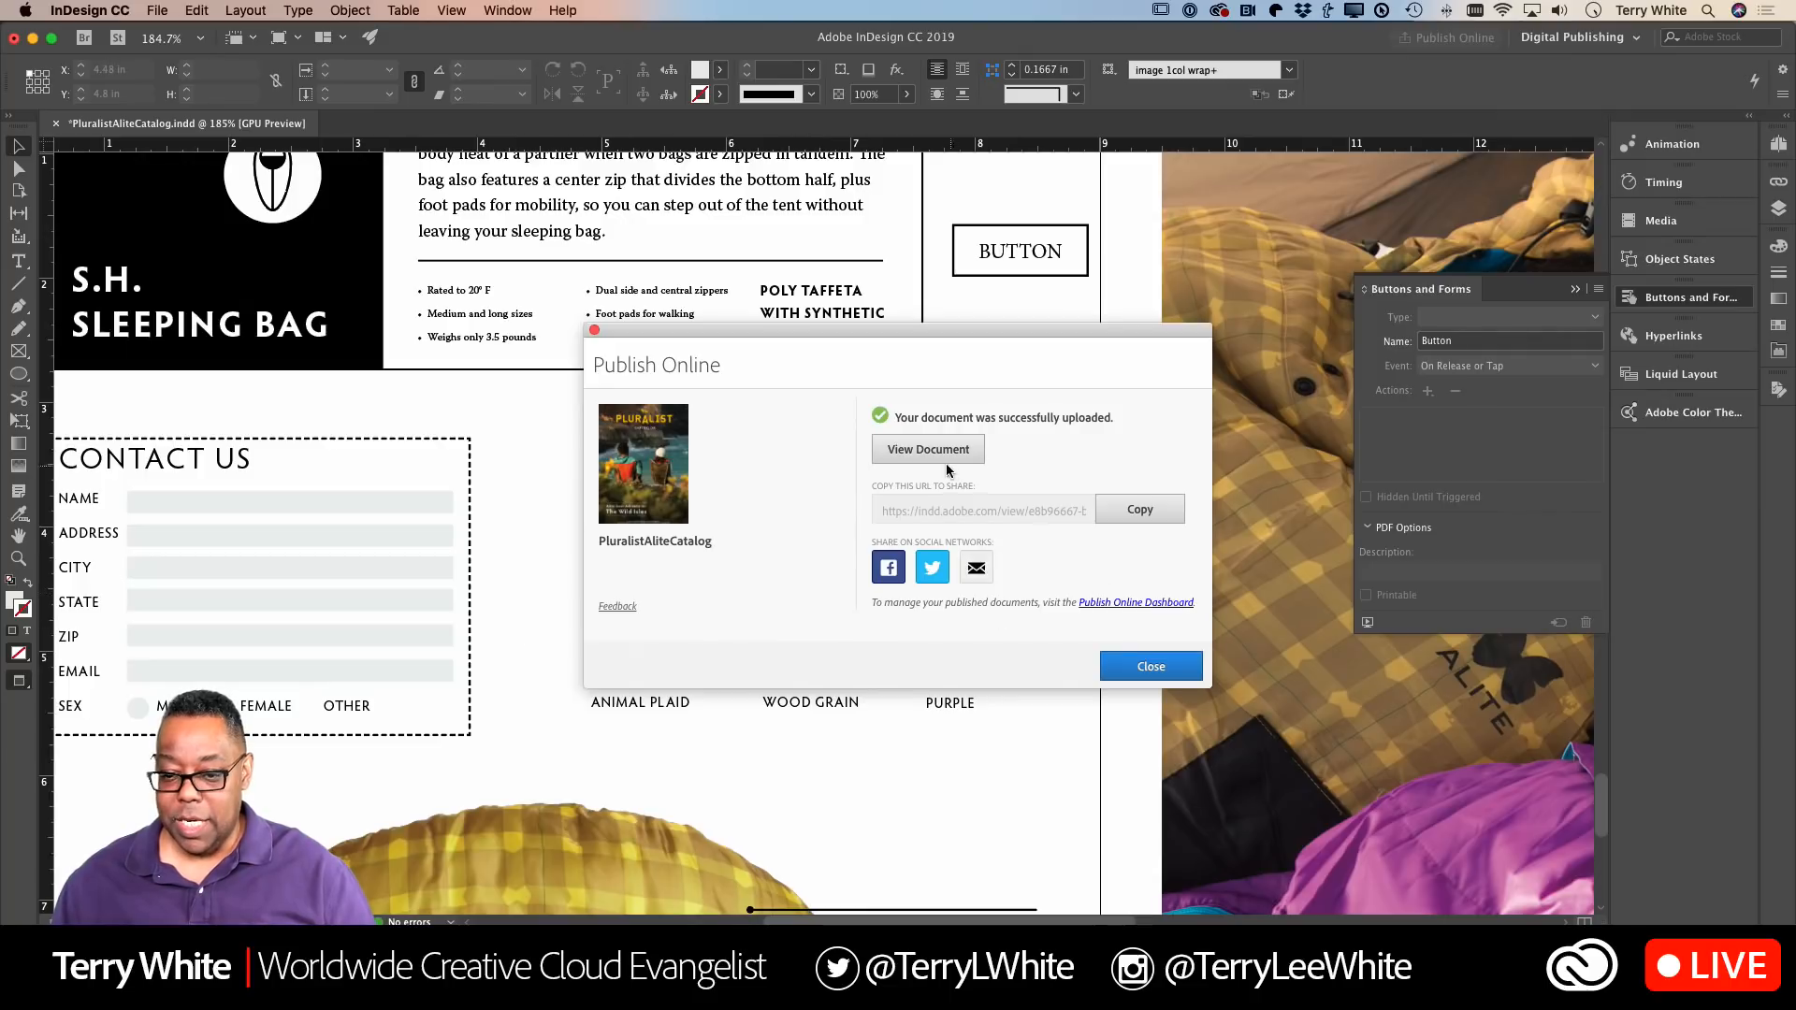
Step: View the published document in the browser and test the sleeping bag slideshow with the next and previous arrows
click(921, 450)
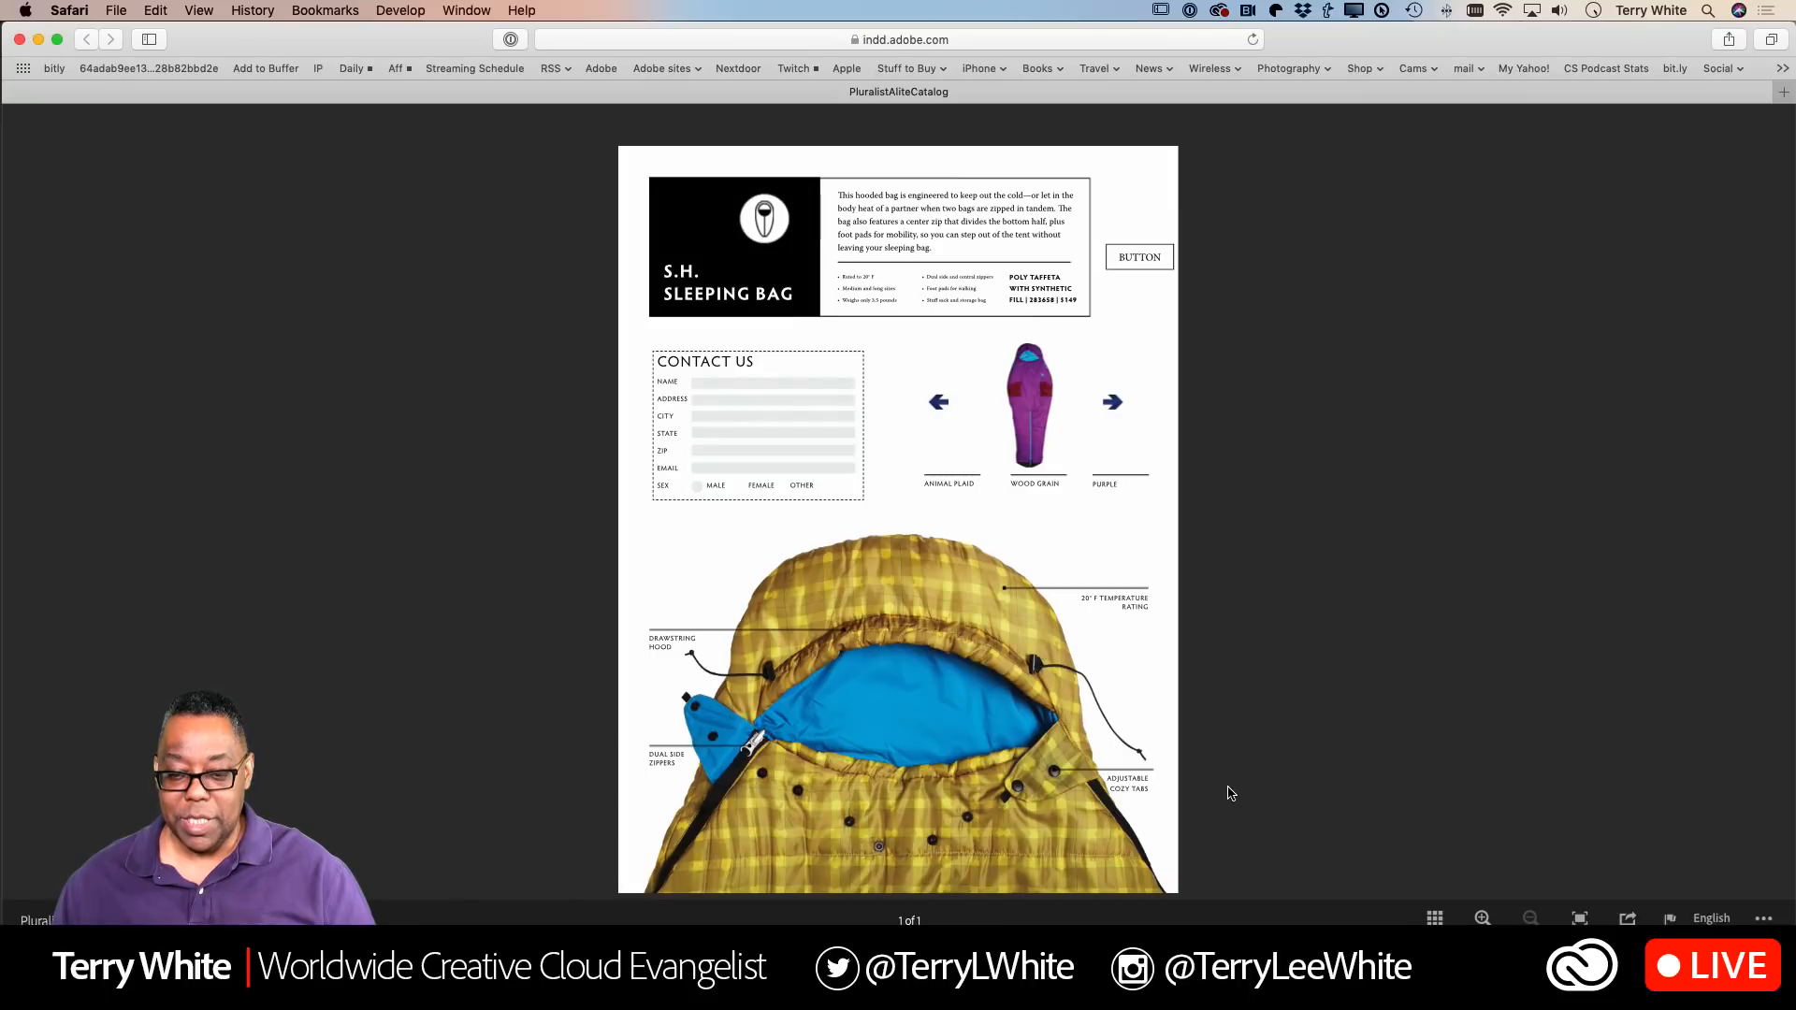
click(1111, 405)
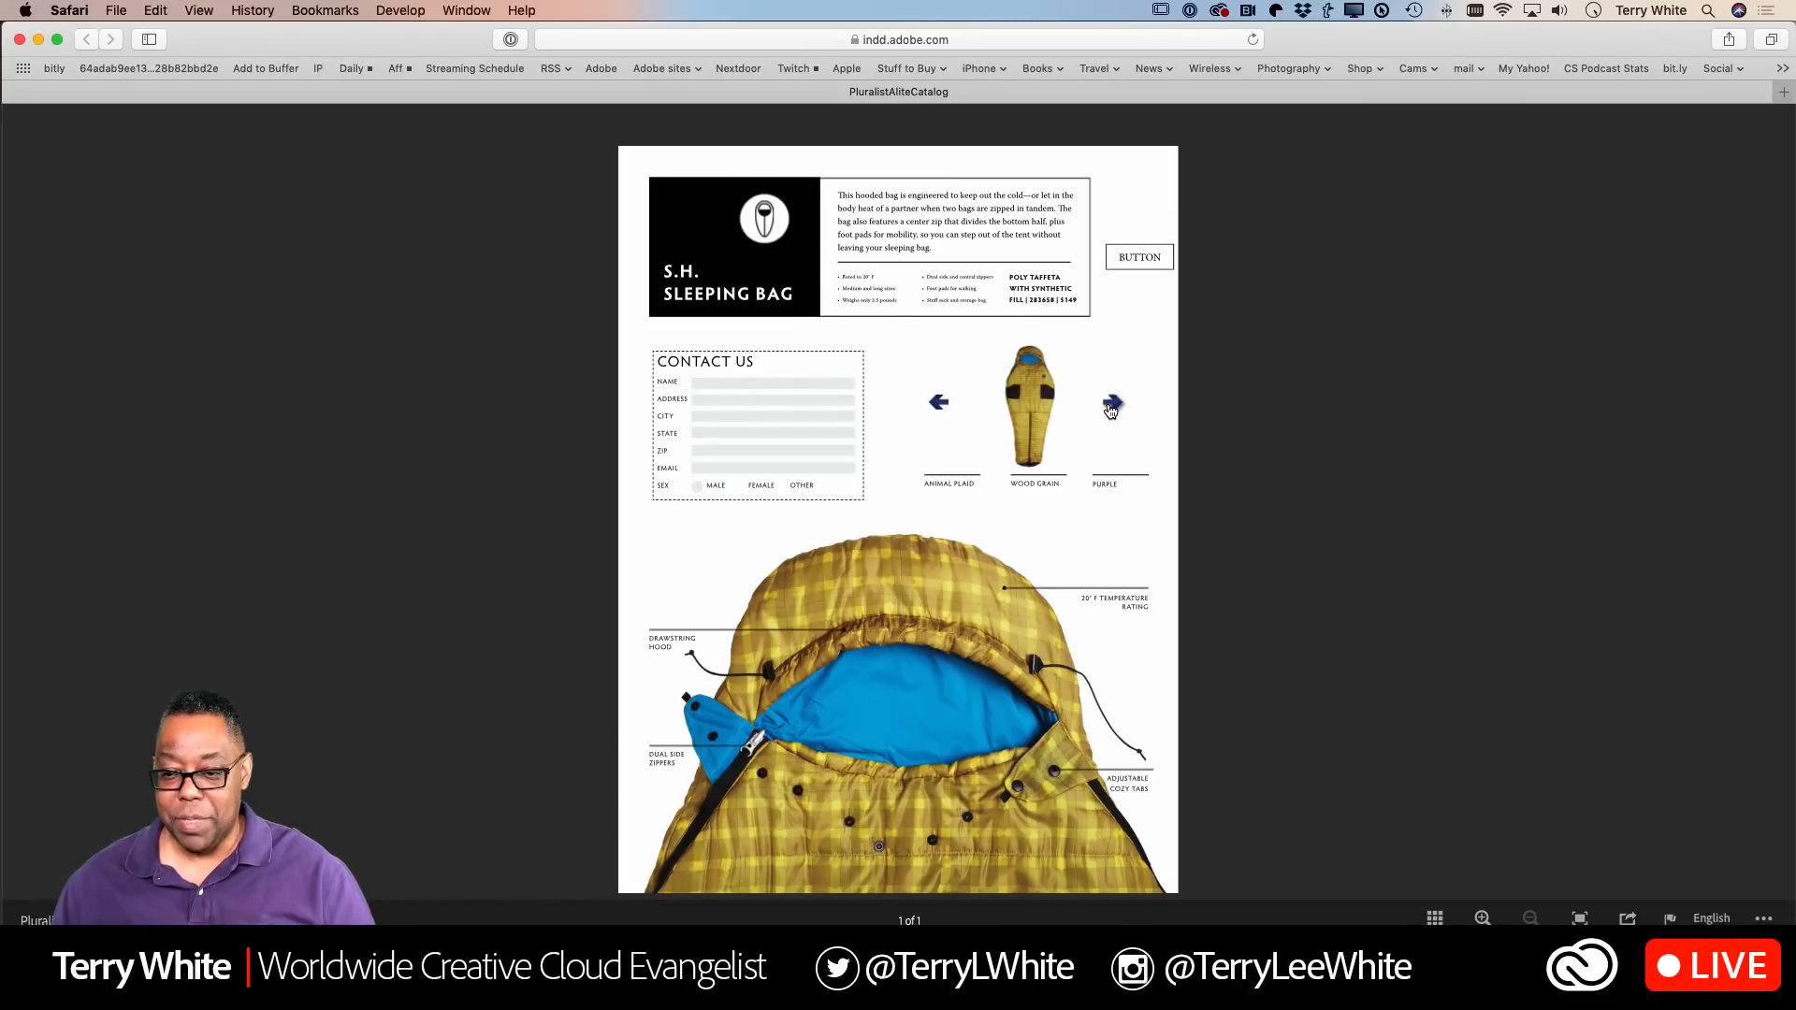
click(1111, 405)
click(1112, 405)
click(952, 406)
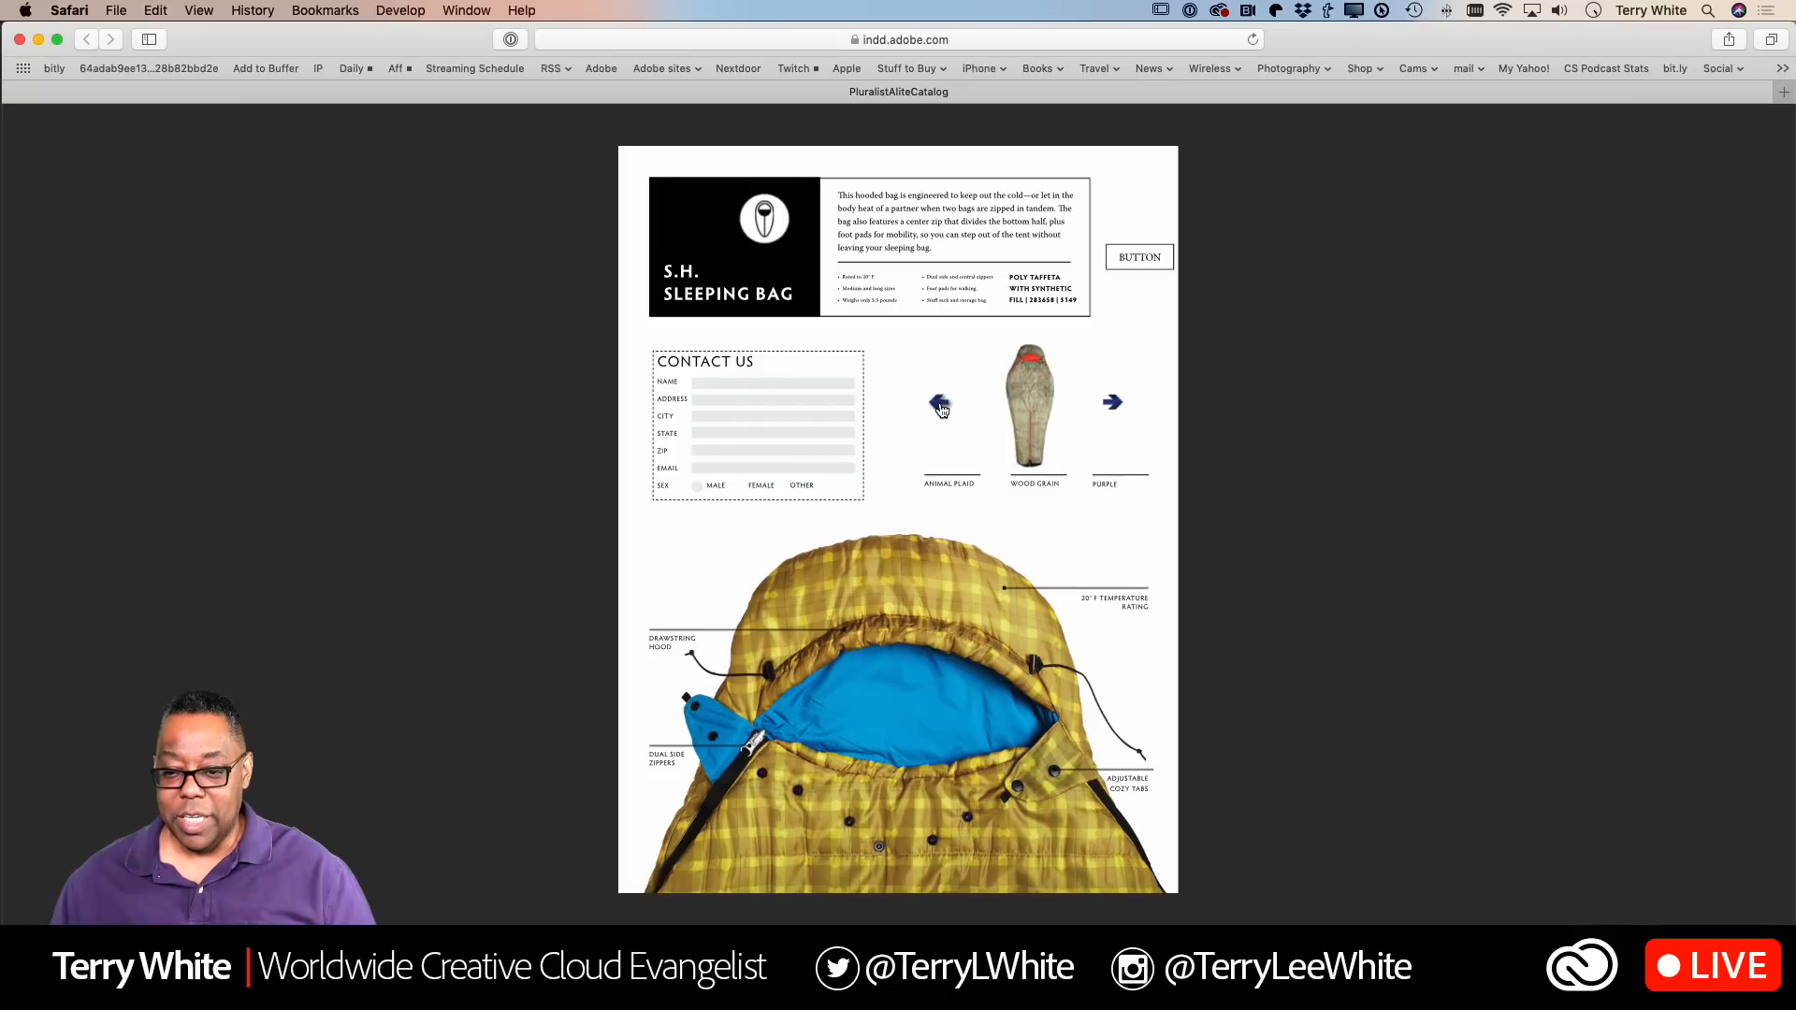
click(952, 407)
click(950, 408)
click(950, 410)
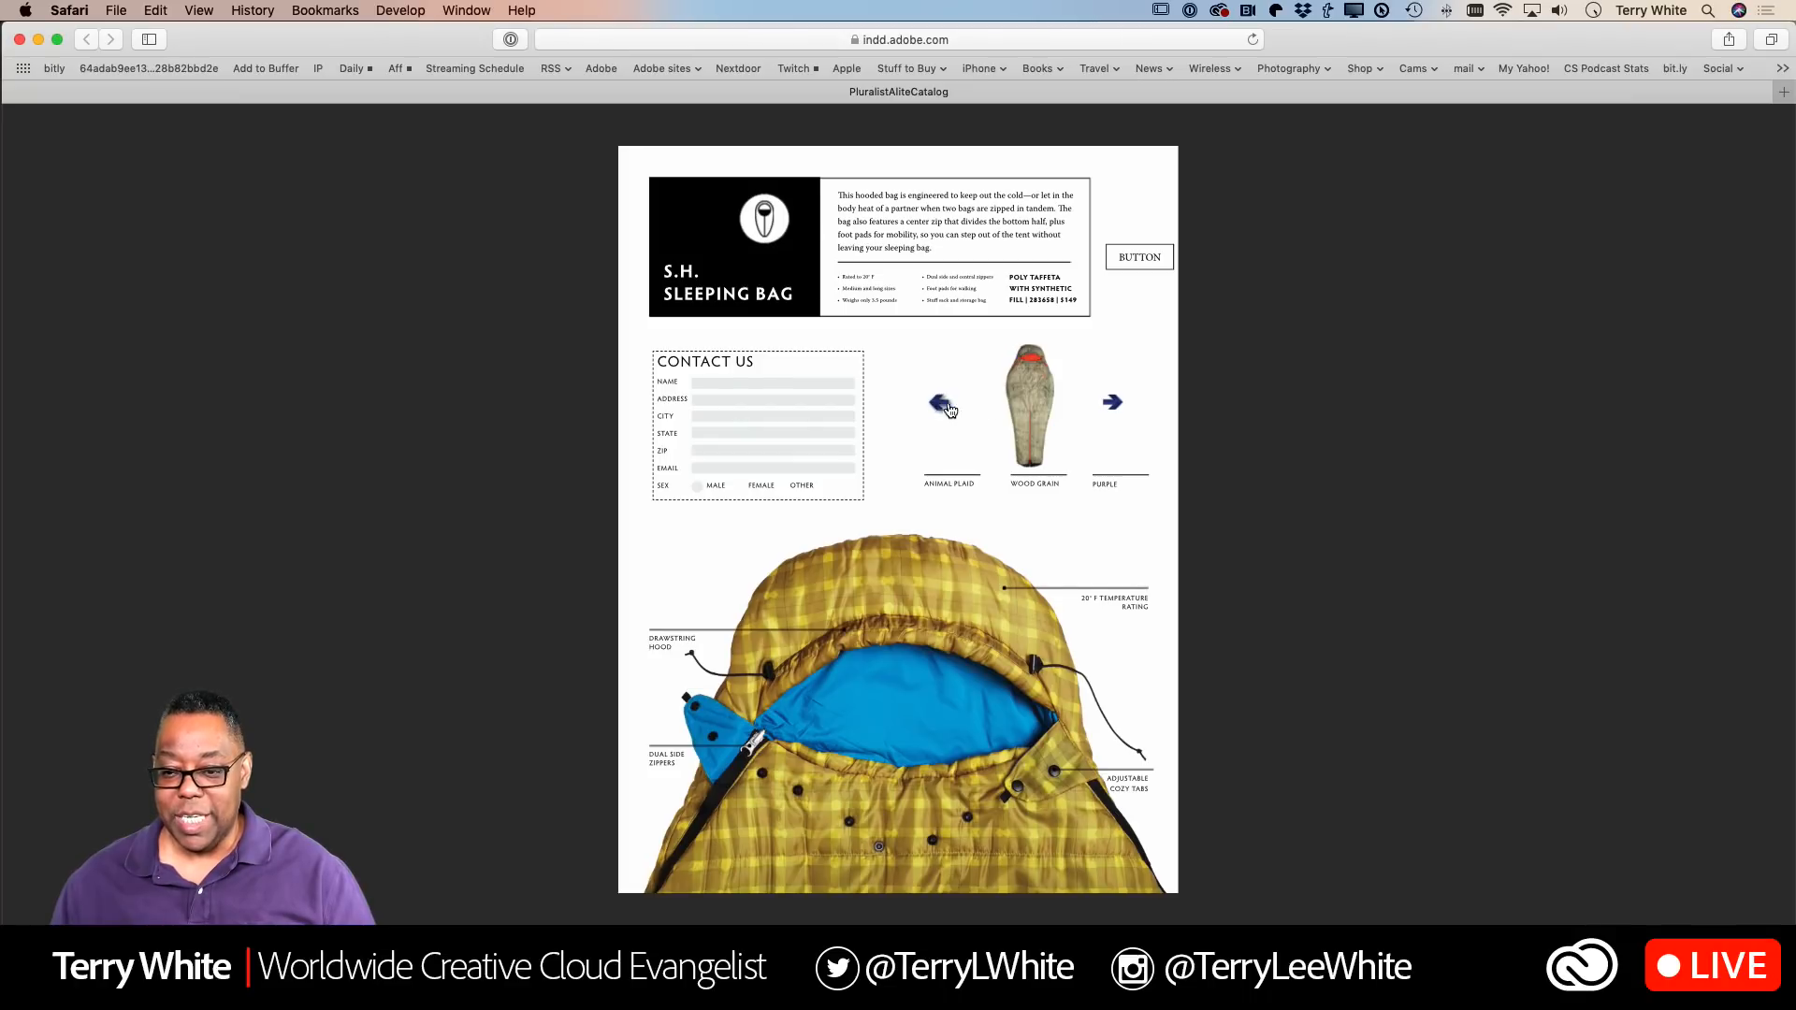
Step: Cycle further through the sleeping bag images on the published page, going forward and back with the slideshow arrows
click(1114, 410)
click(1113, 408)
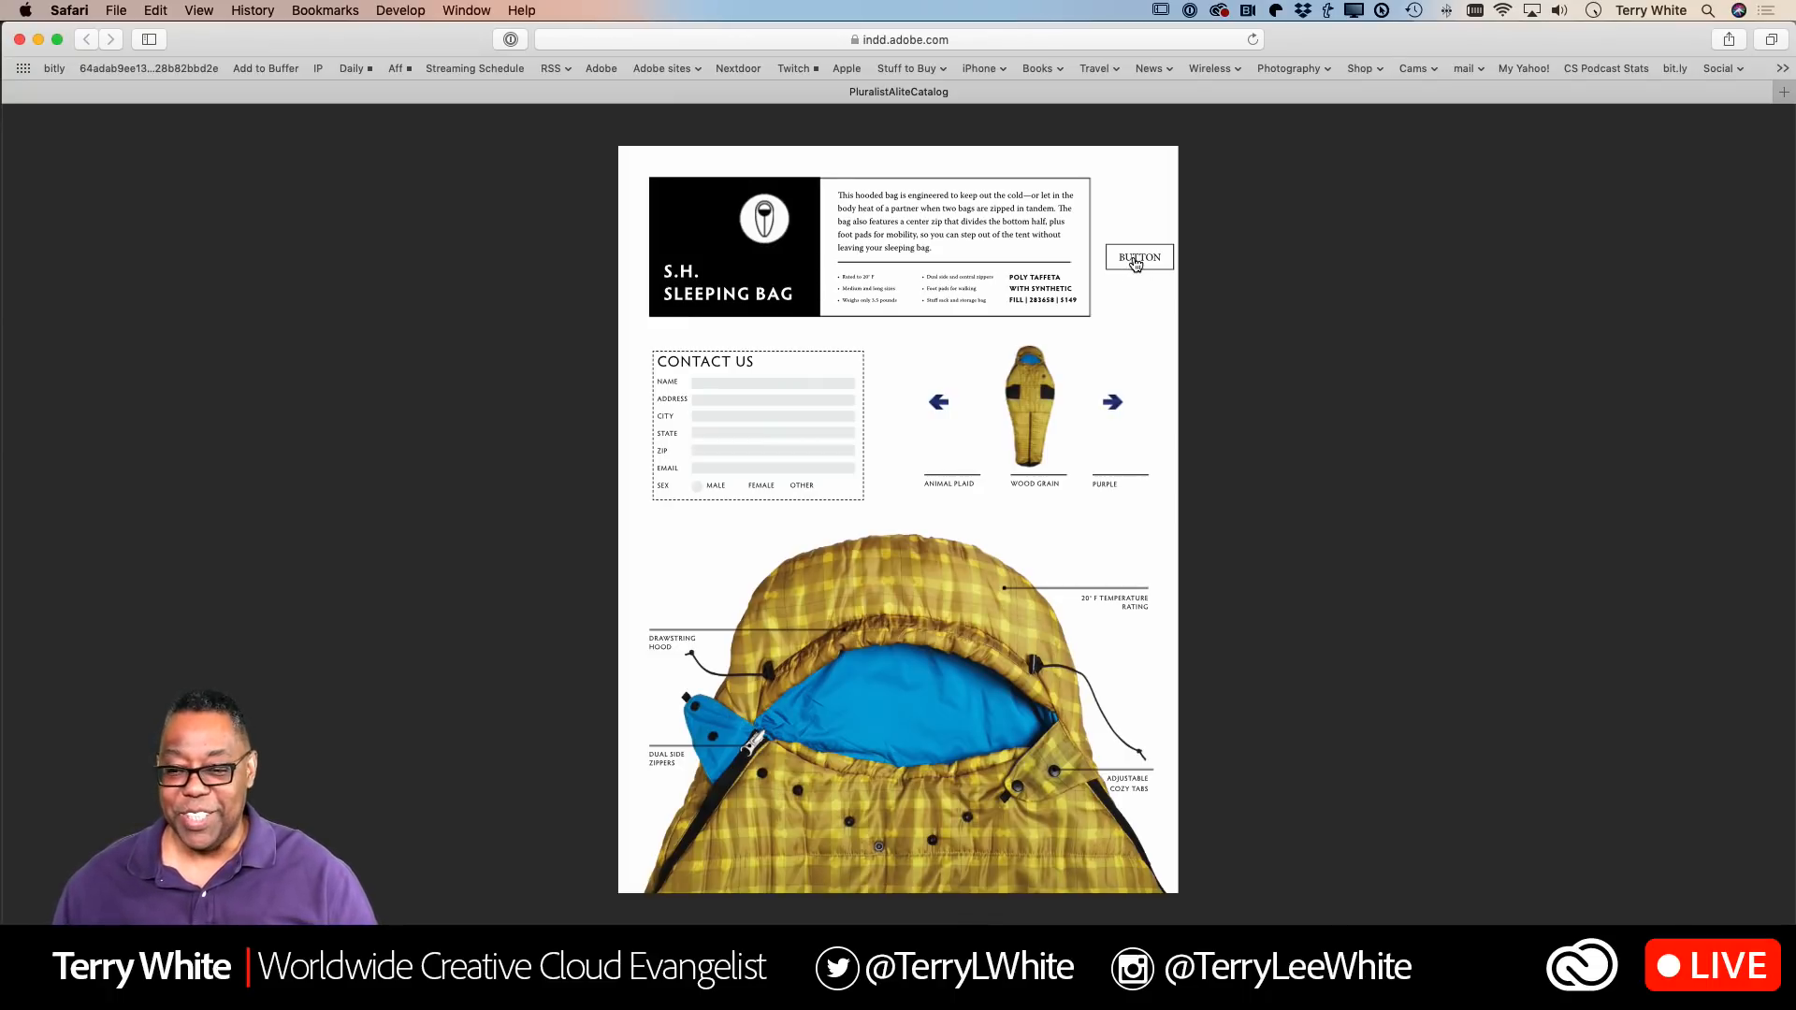
click(1113, 404)
click(940, 401)
click(939, 402)
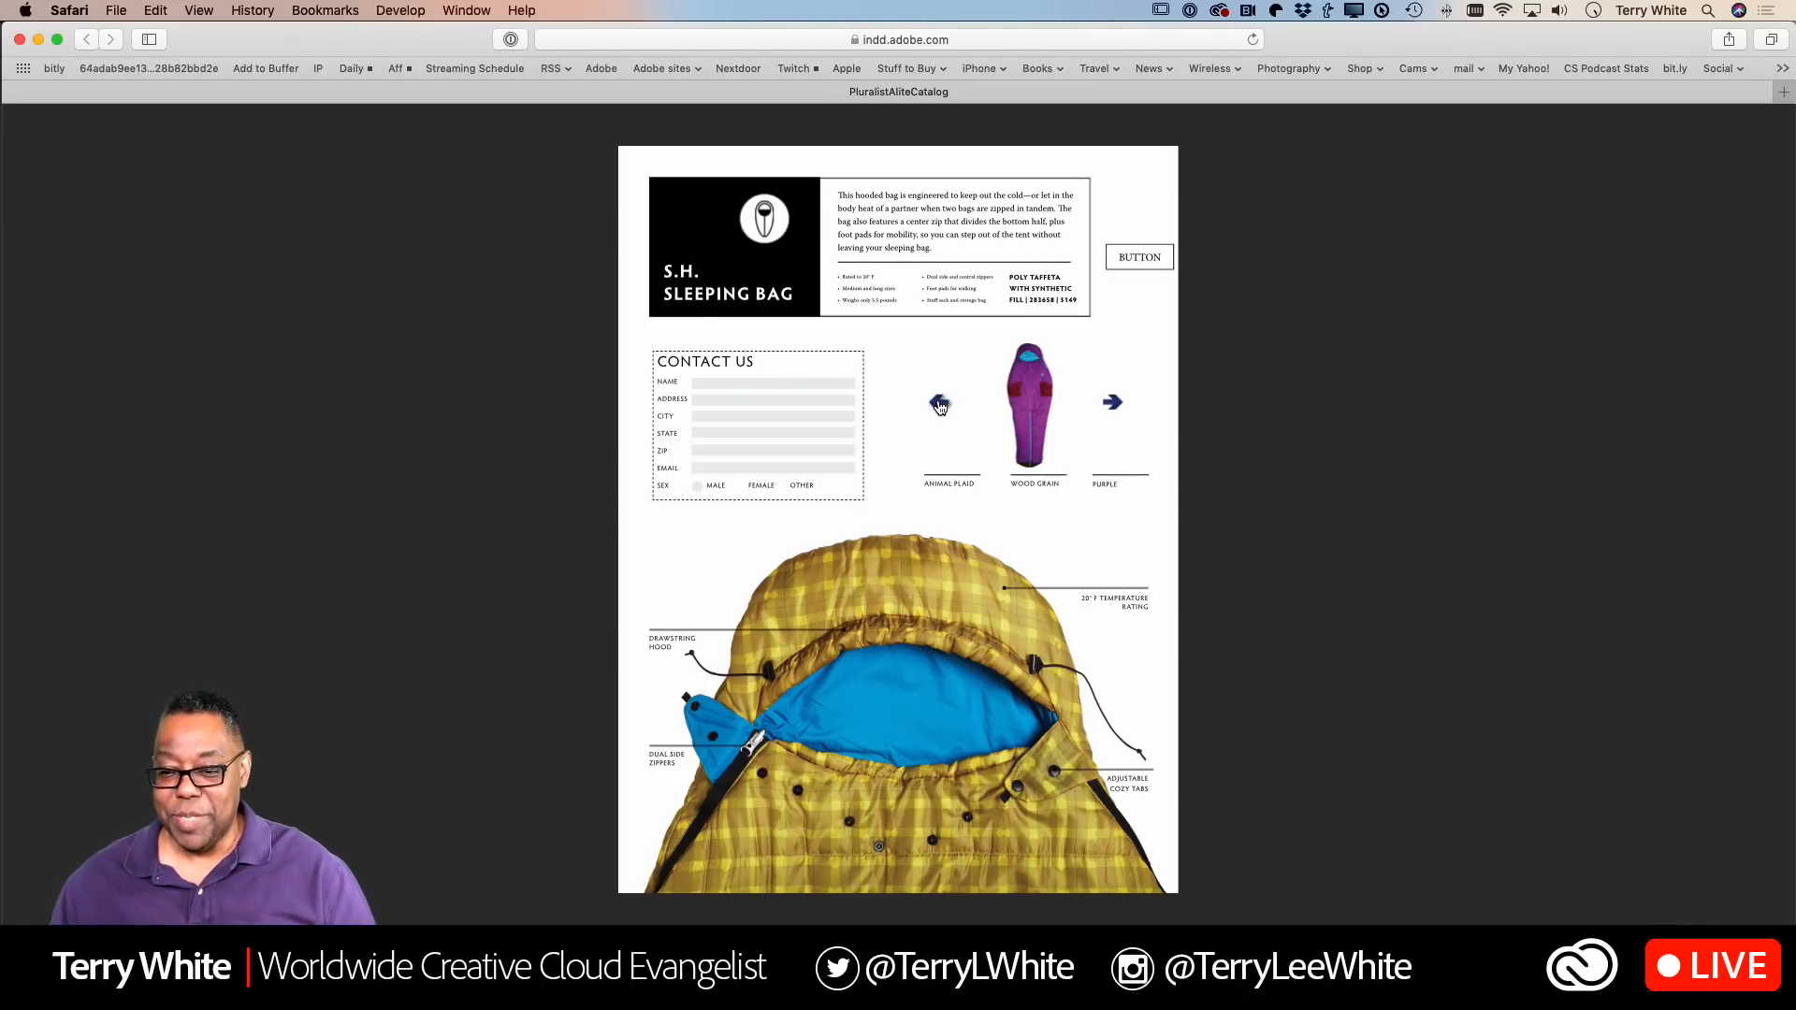
click(941, 403)
click(940, 404)
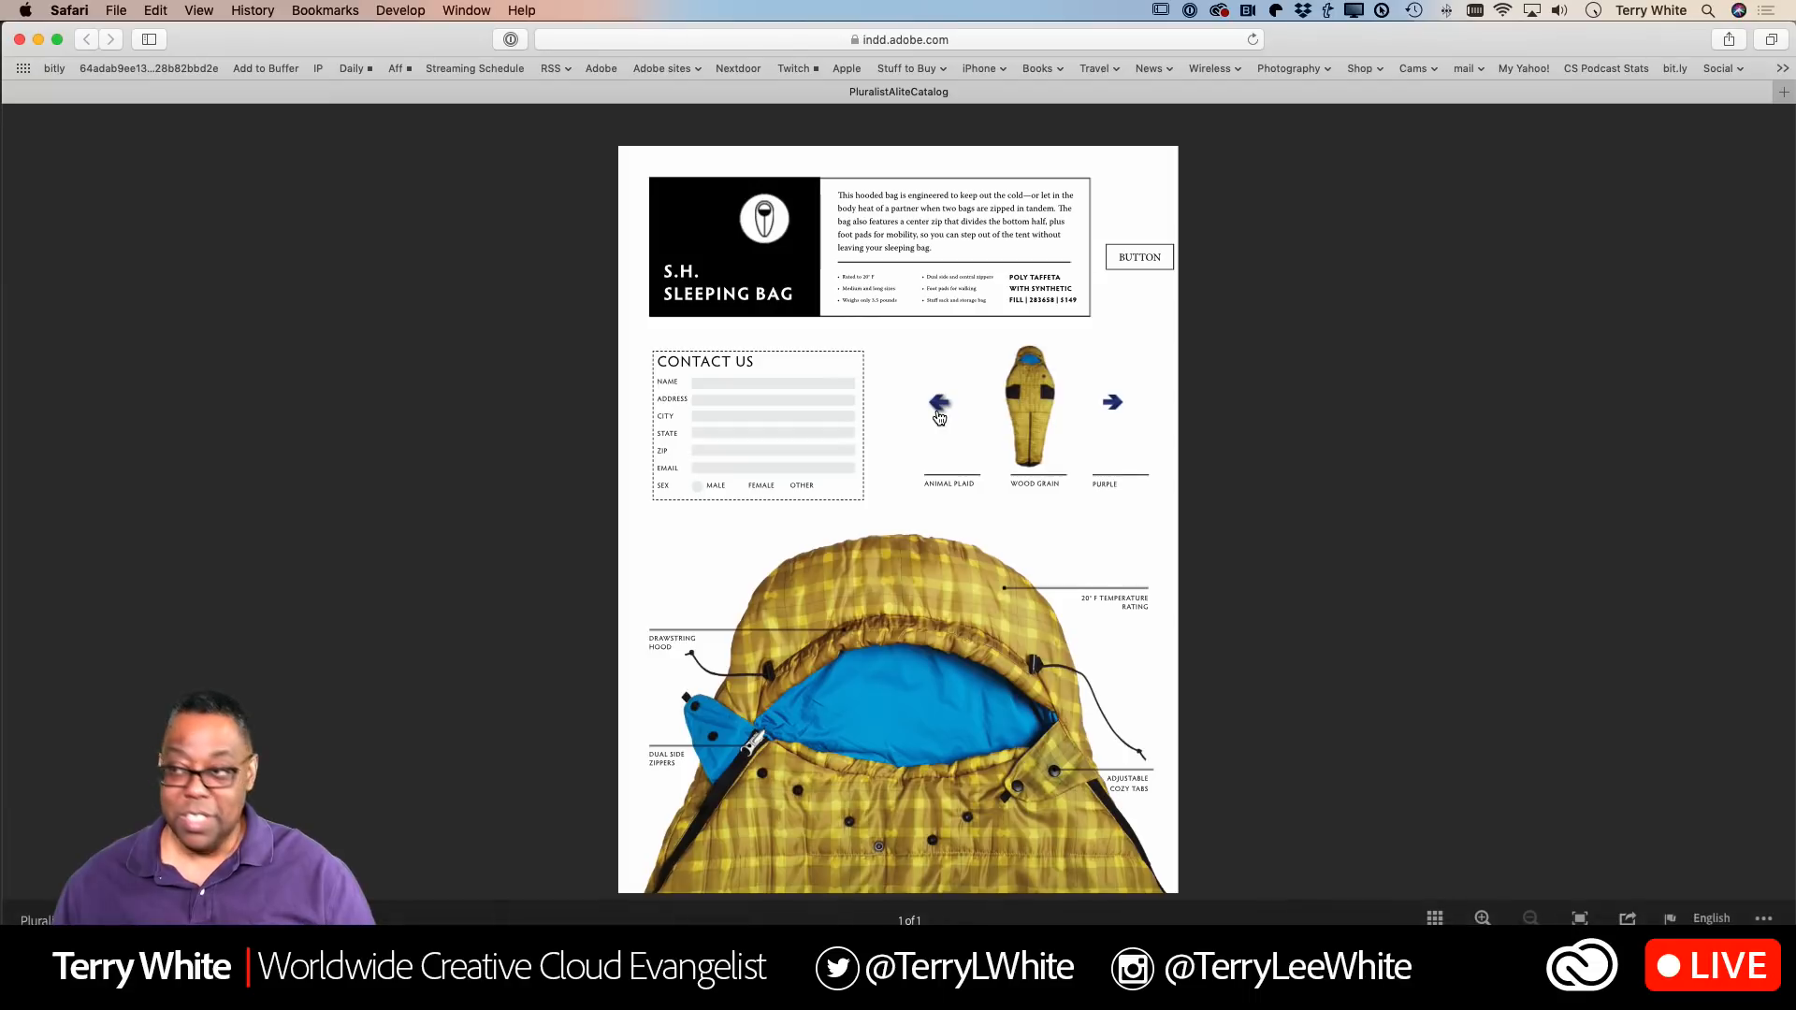
Step: Switch back to InDesign, dismiss the Publish Online dialog, and select the Name field in the Contact Us form
key(super+Tab)
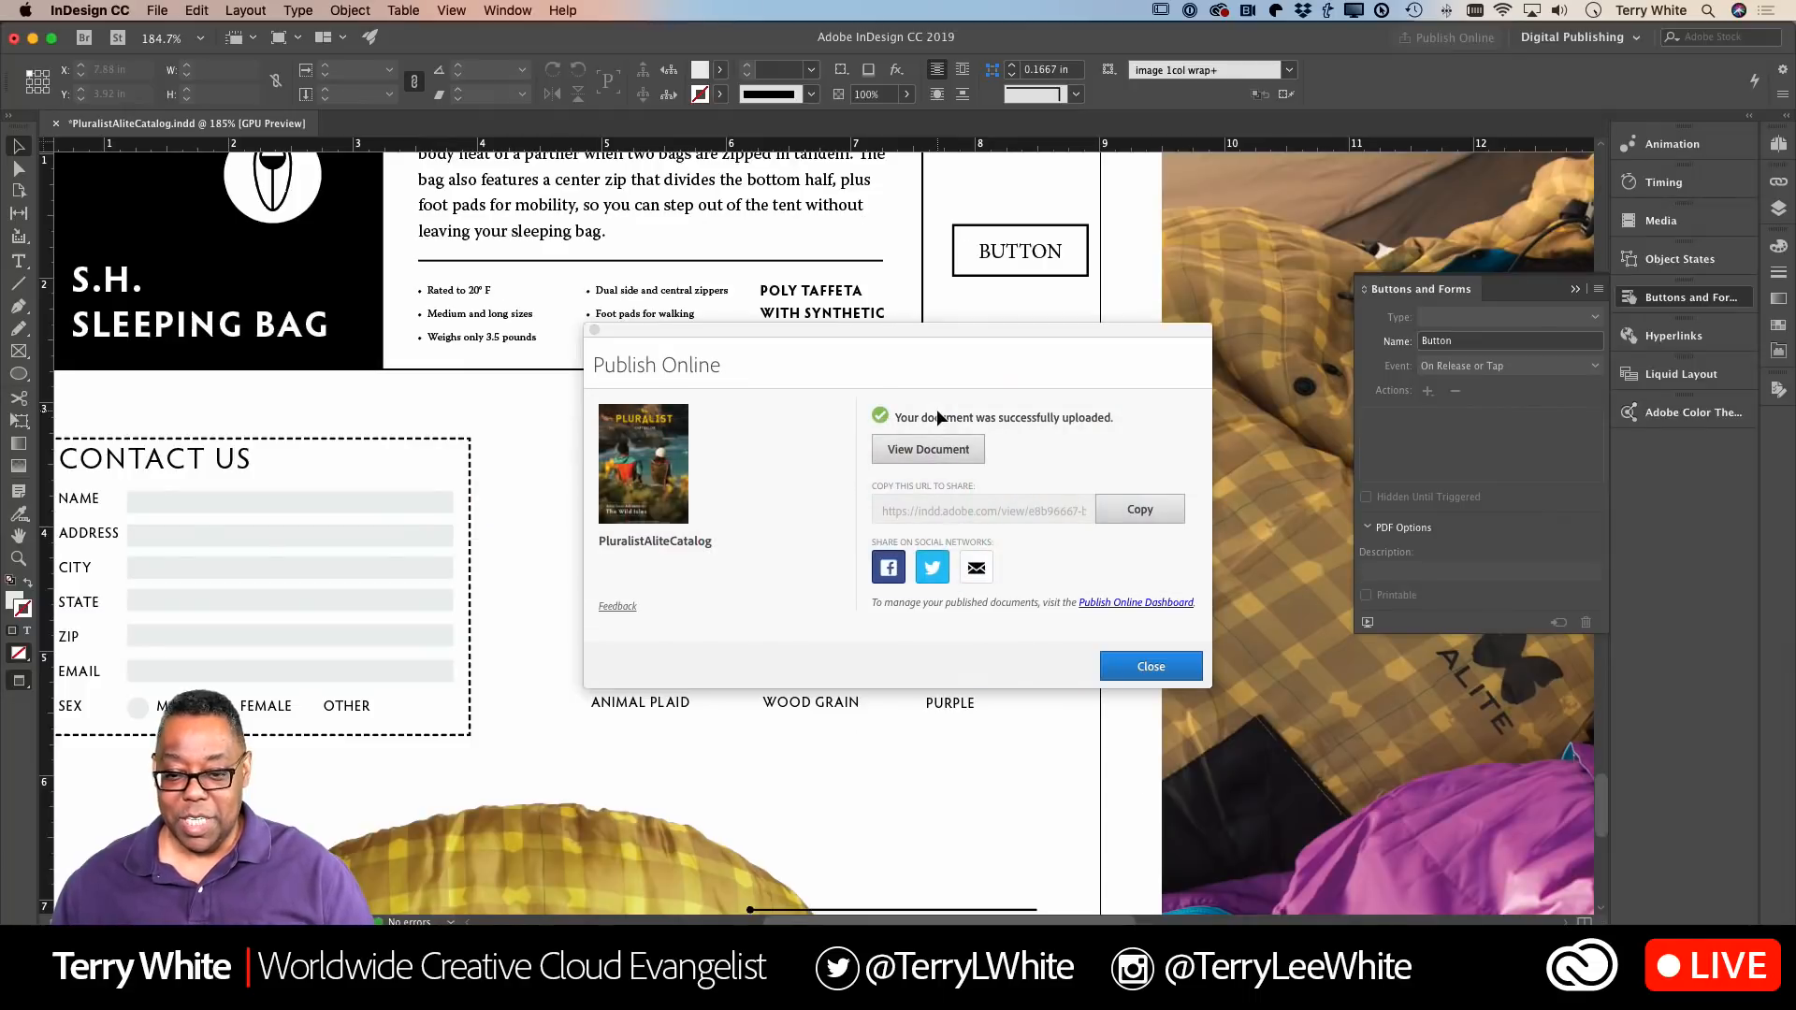
click(1136, 669)
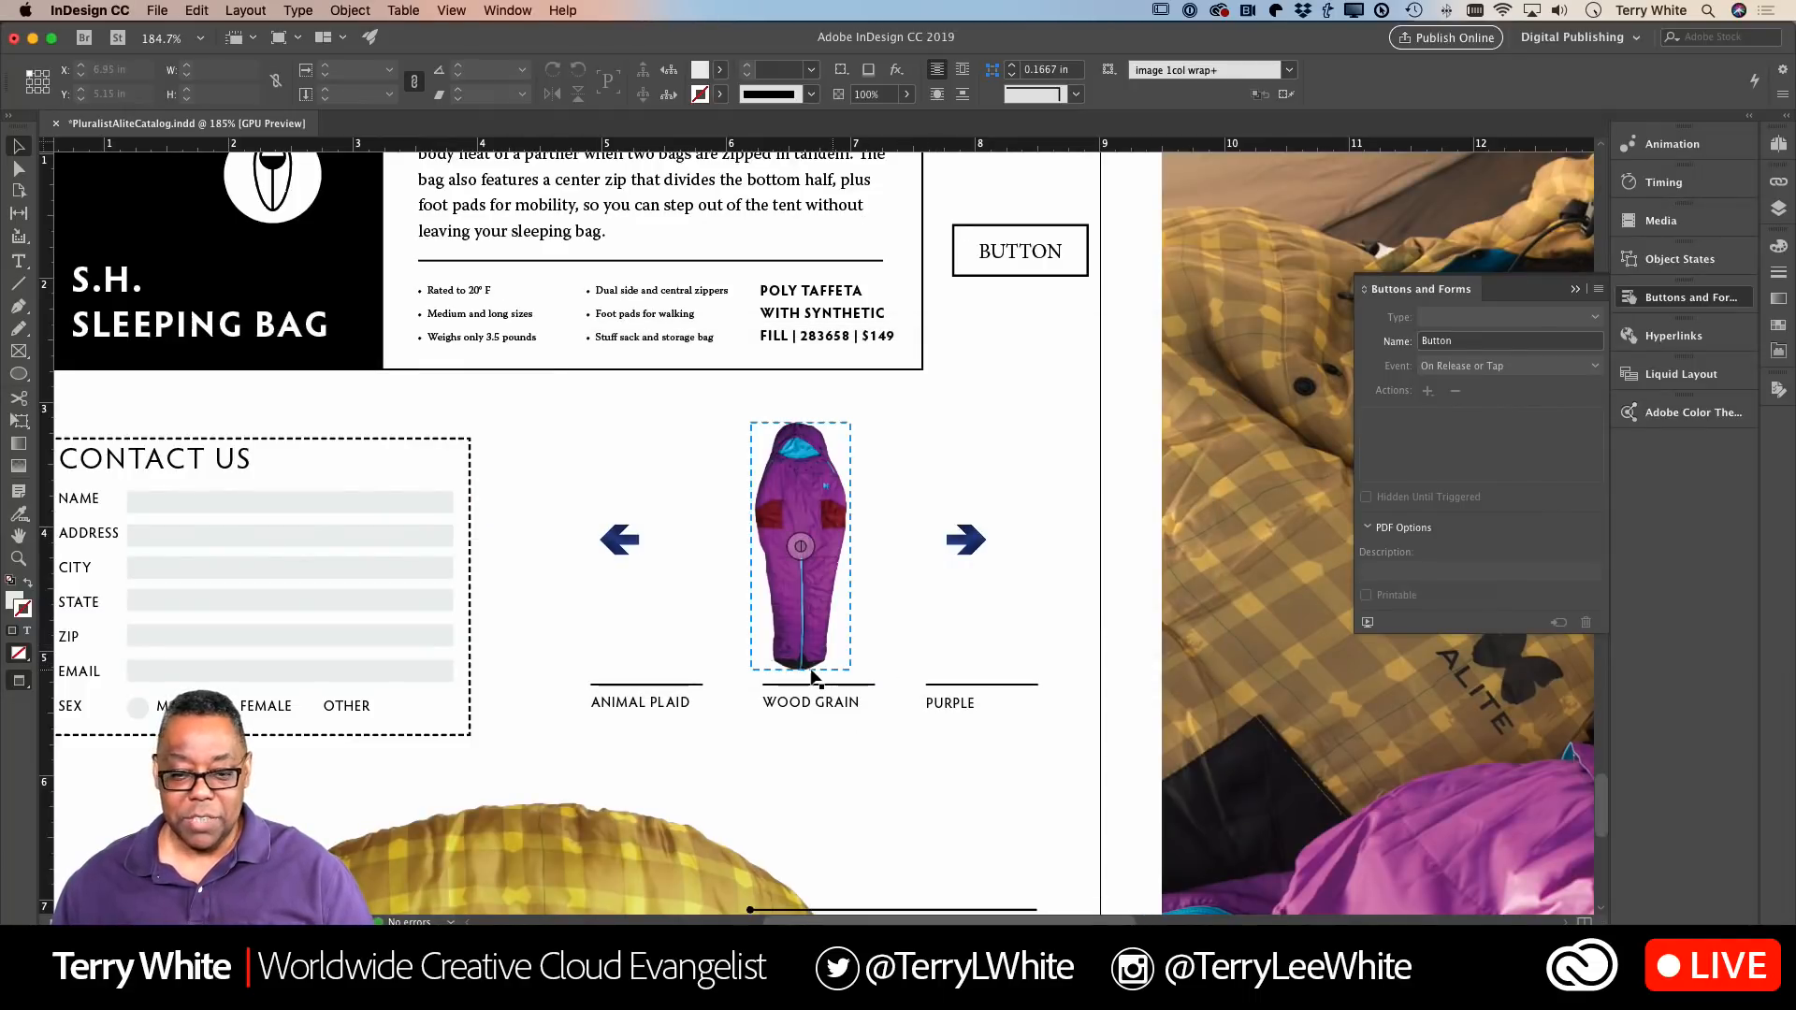
scroll(810, 675, left, 8)
scroll(810, 675, left, 2)
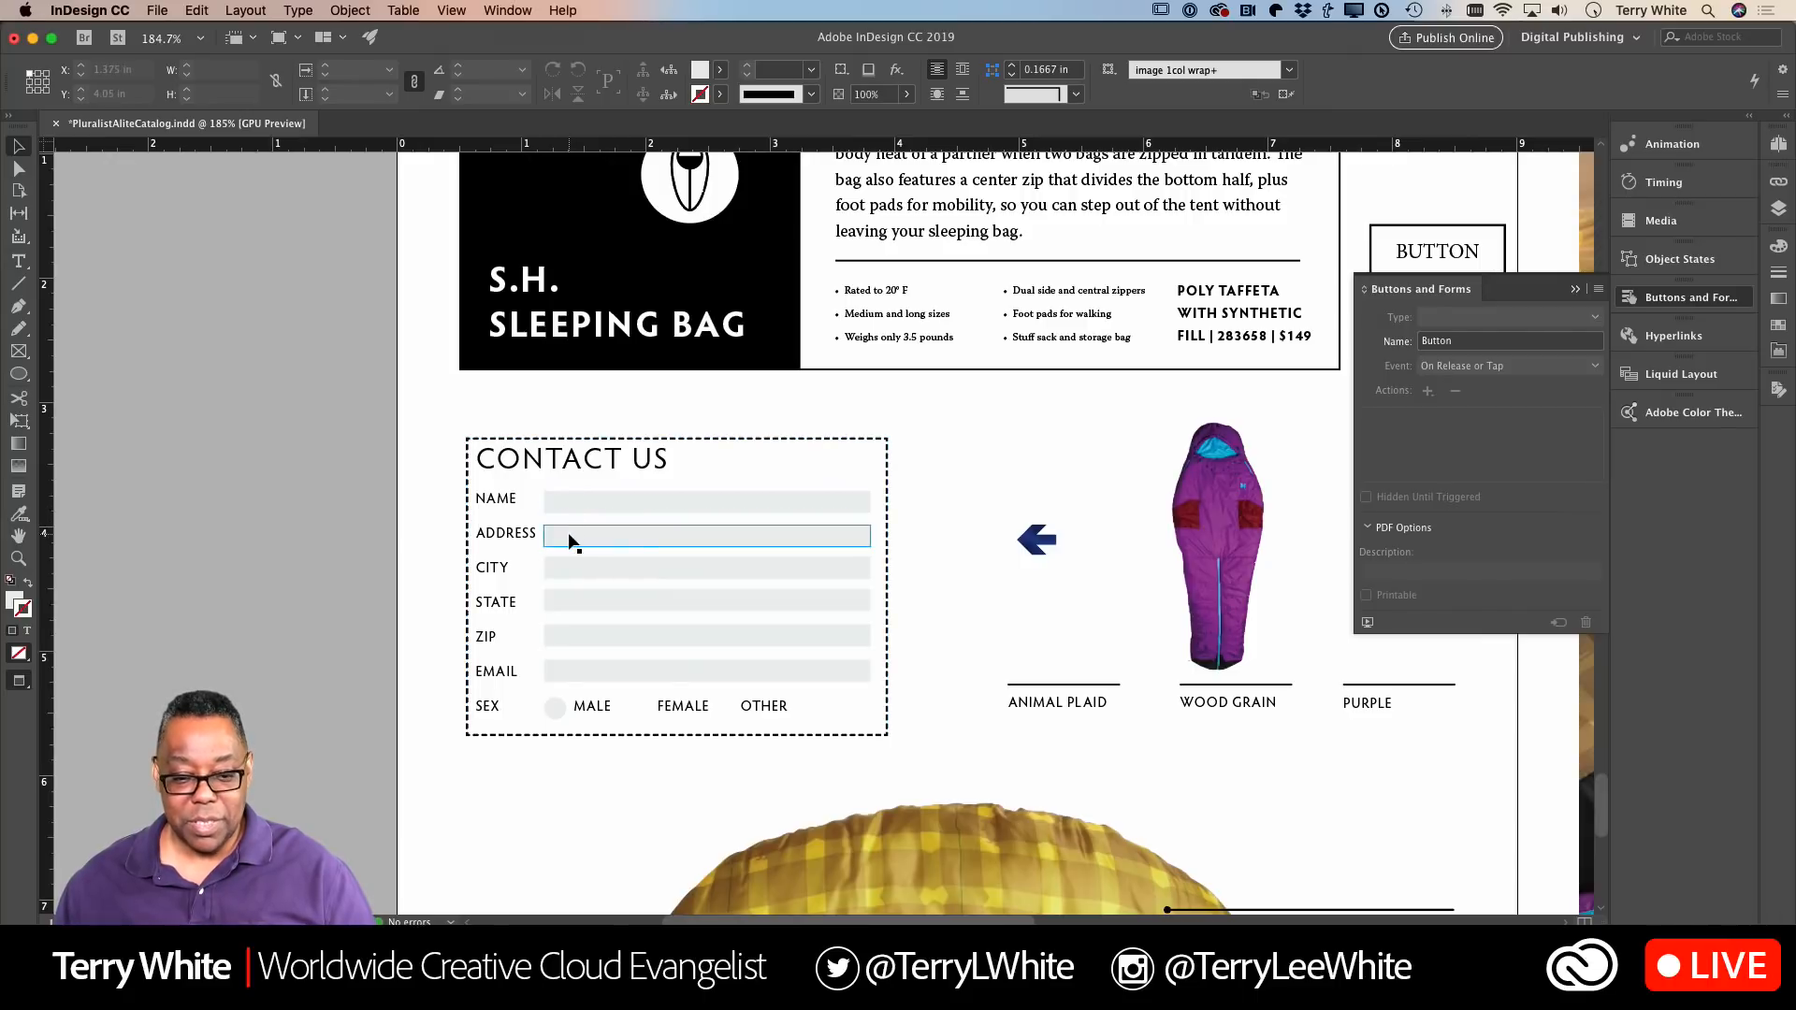
click(585, 497)
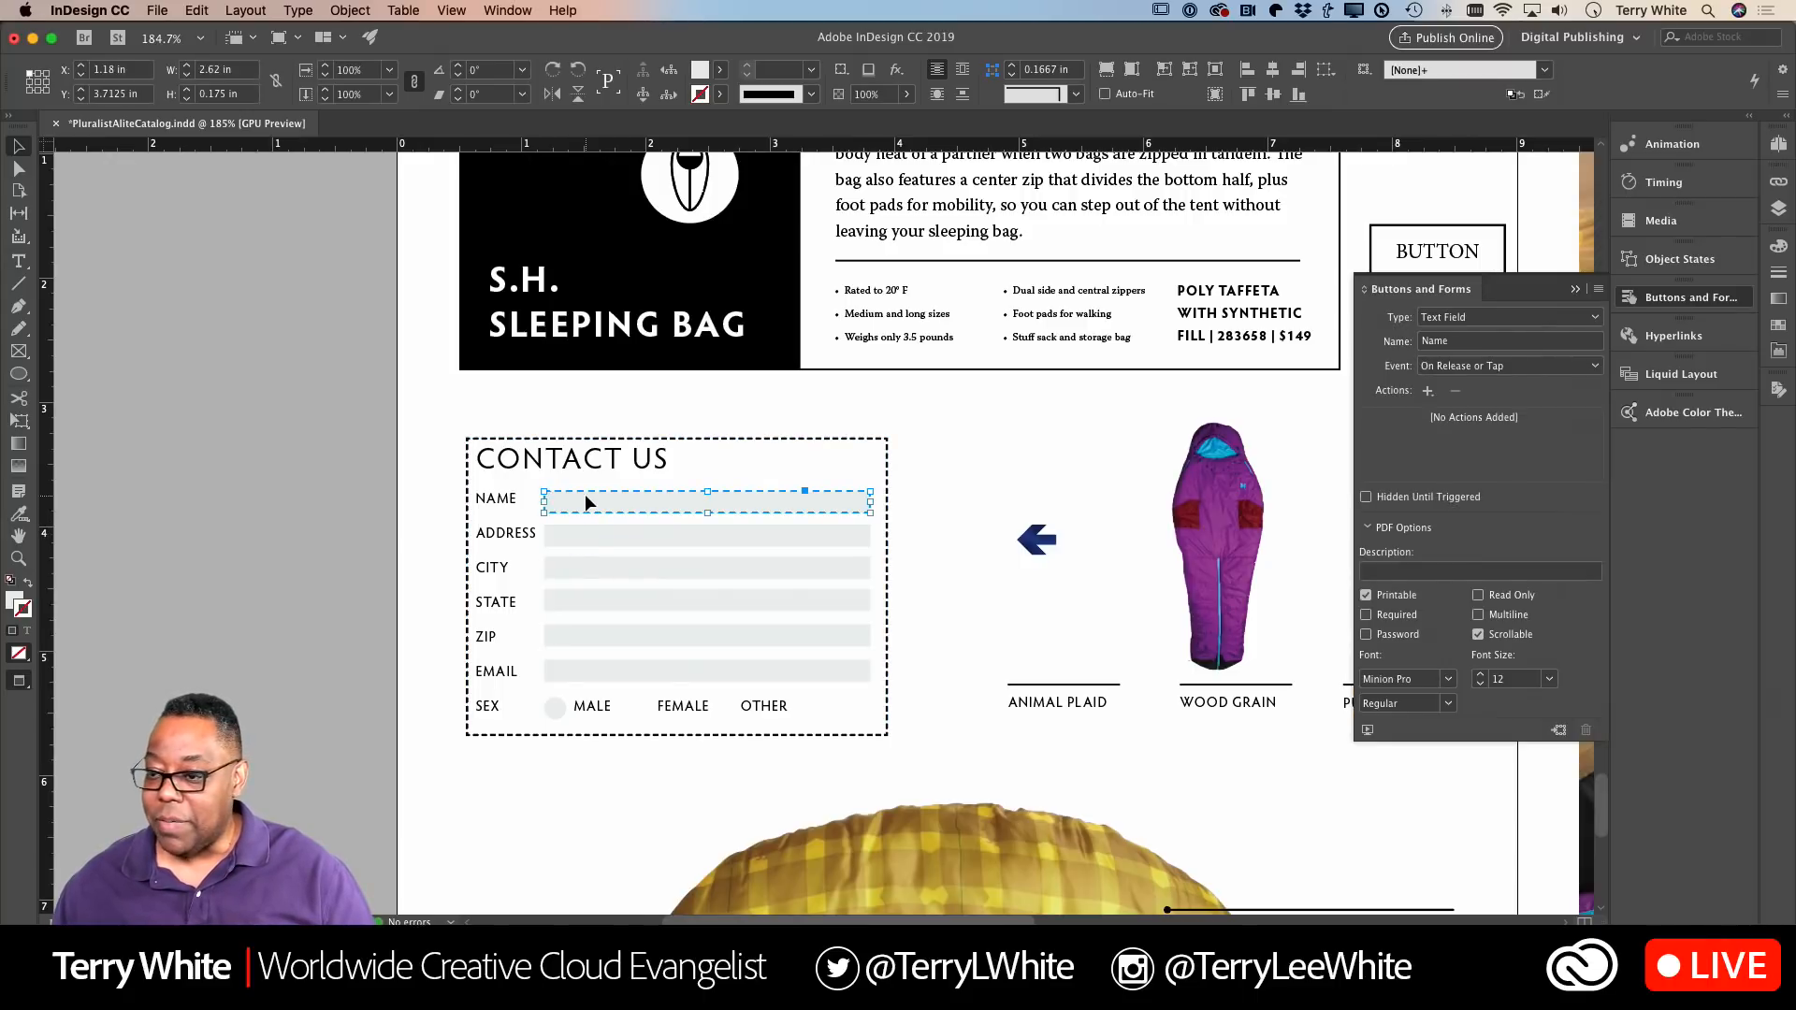
Step: Convert the frame beside ADDRESS in the Contact Us form to a Text Field named Address
click(582, 531)
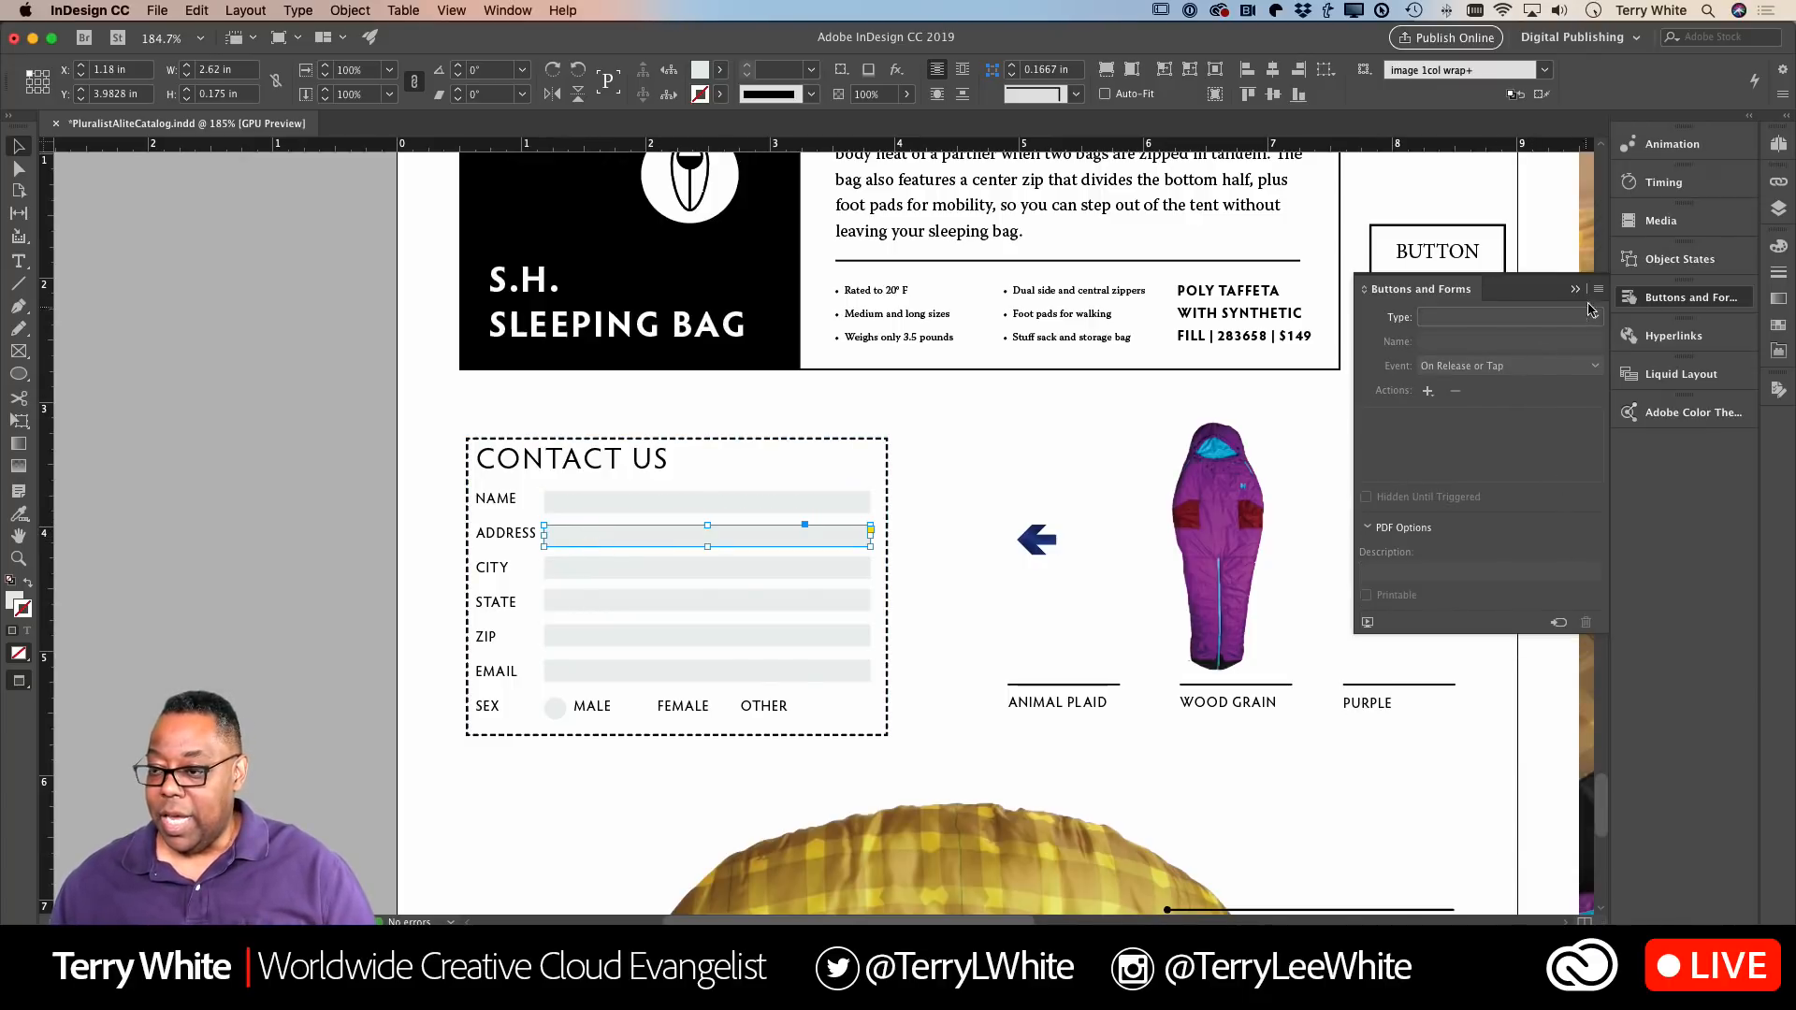
click(1597, 320)
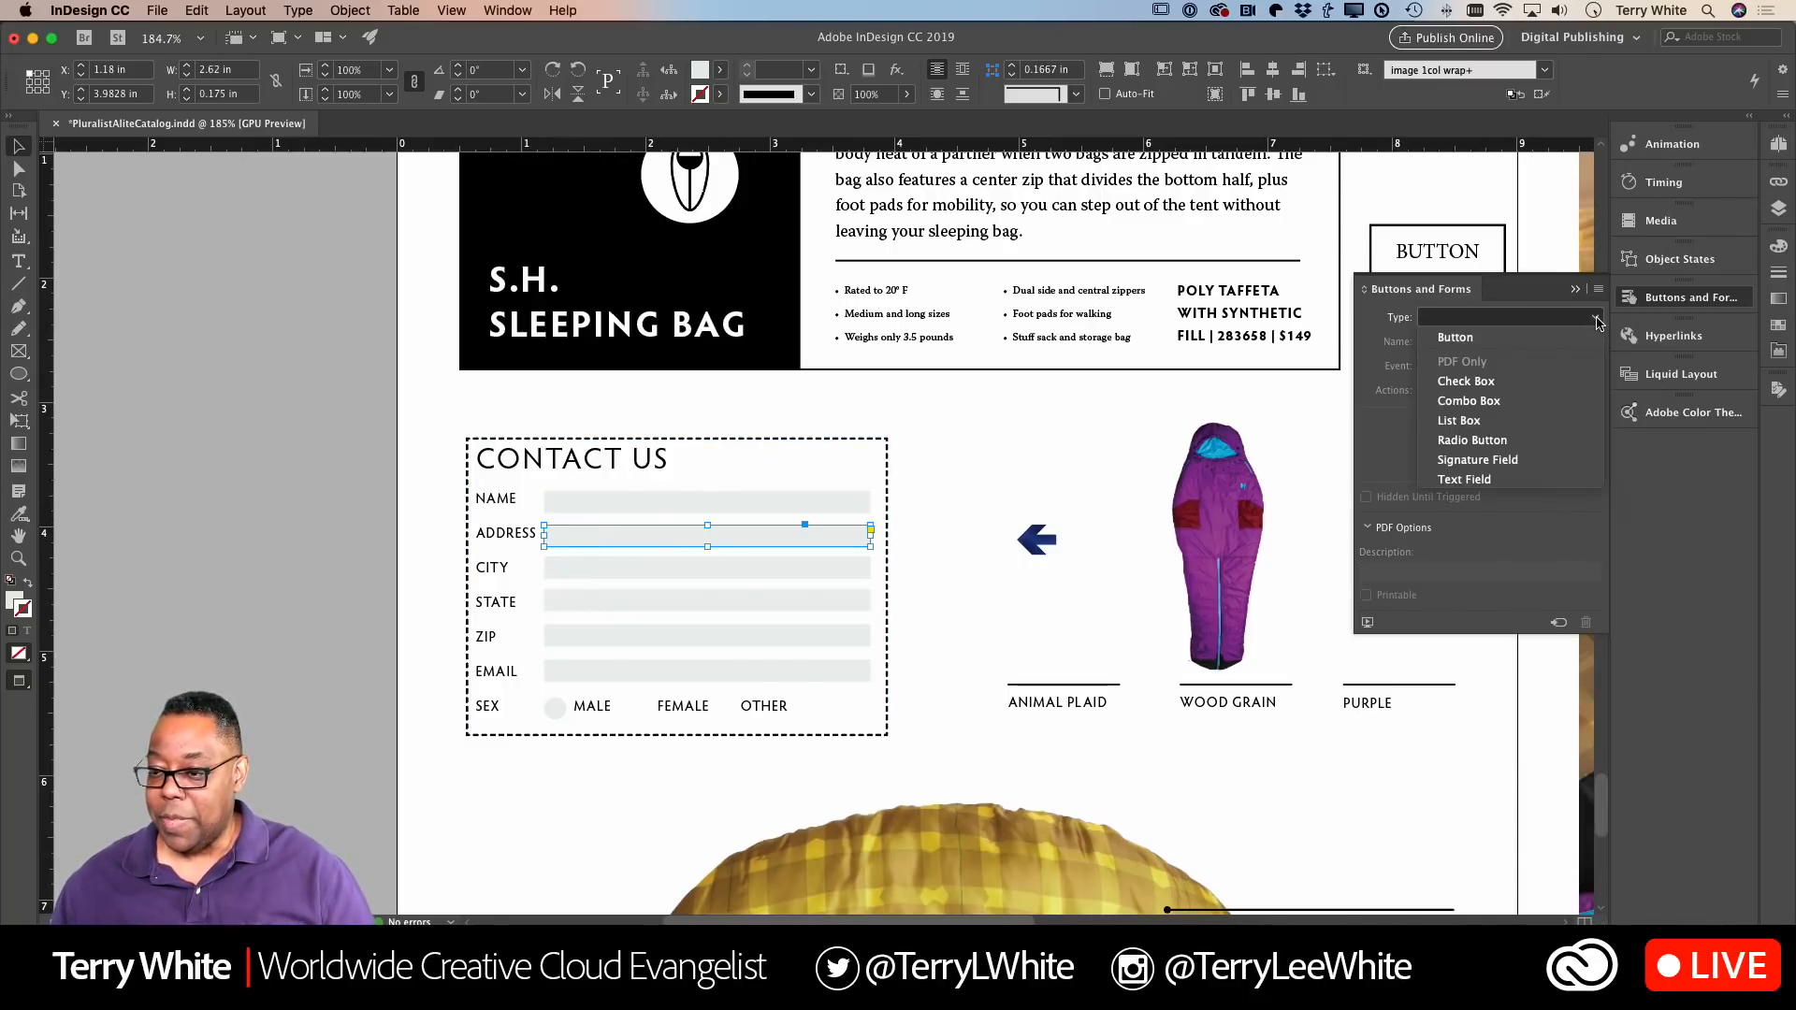
click(1528, 477)
click(1489, 343)
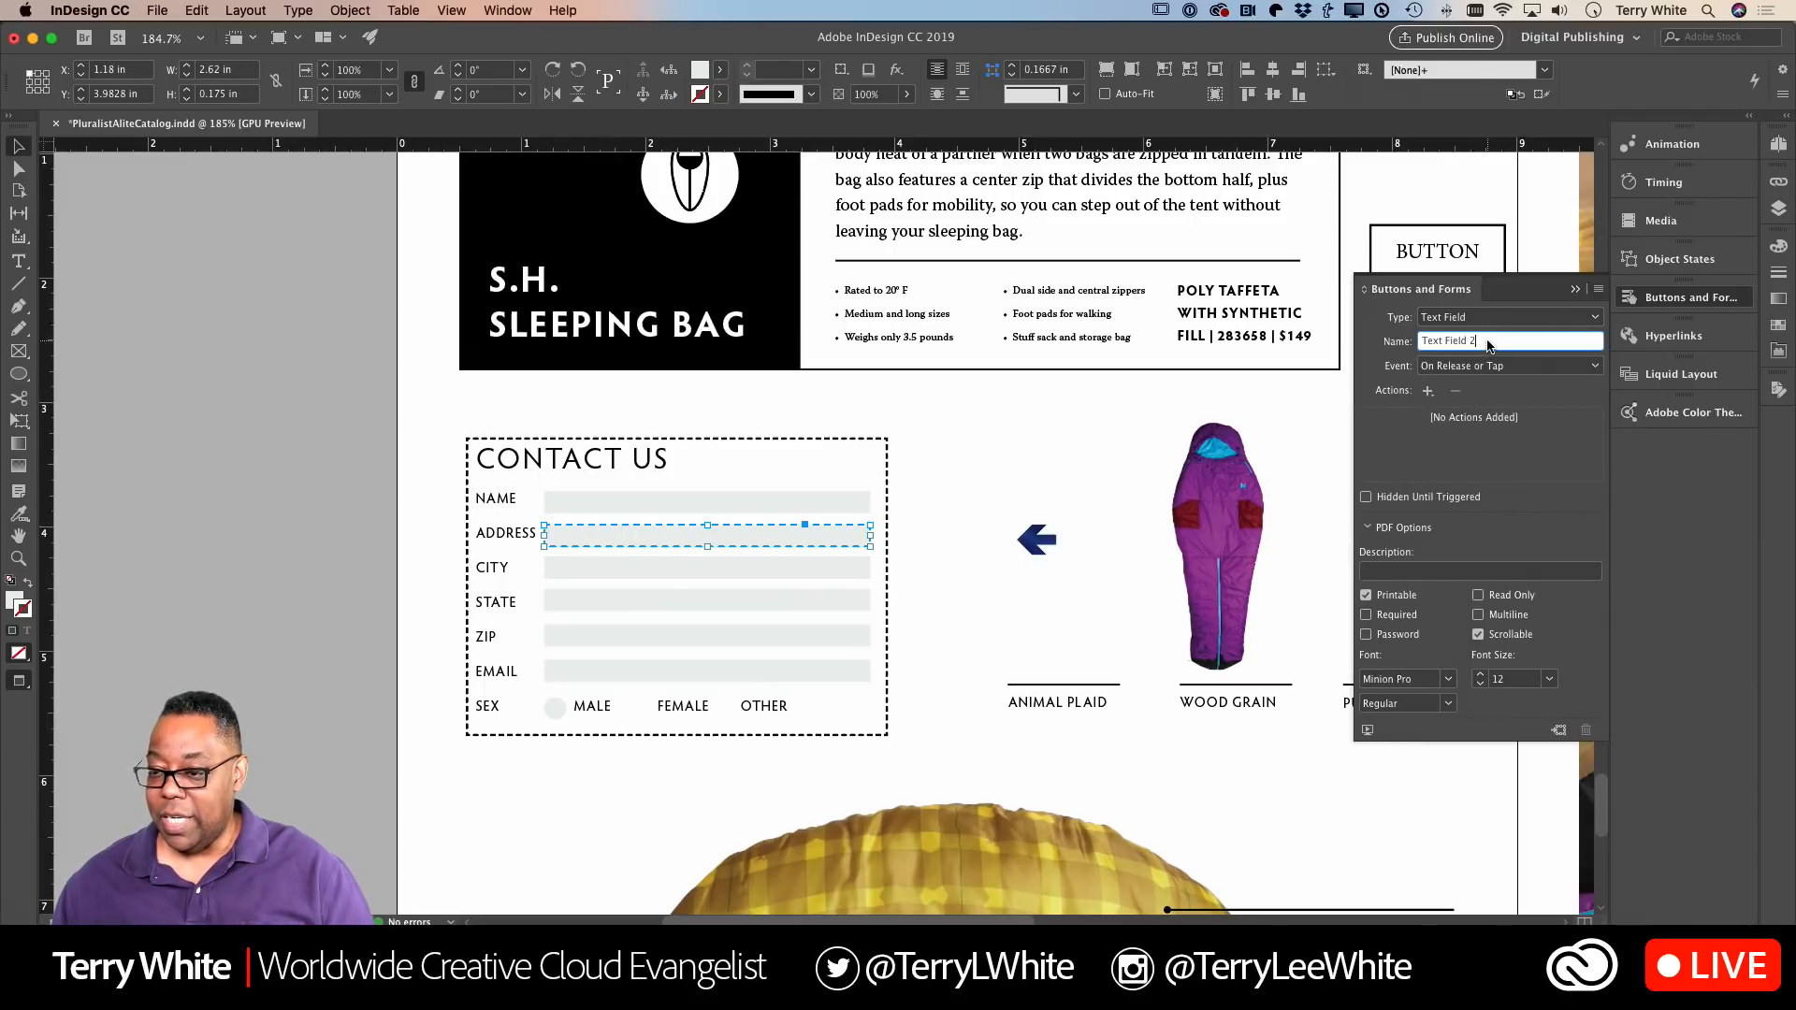
key(super+a)
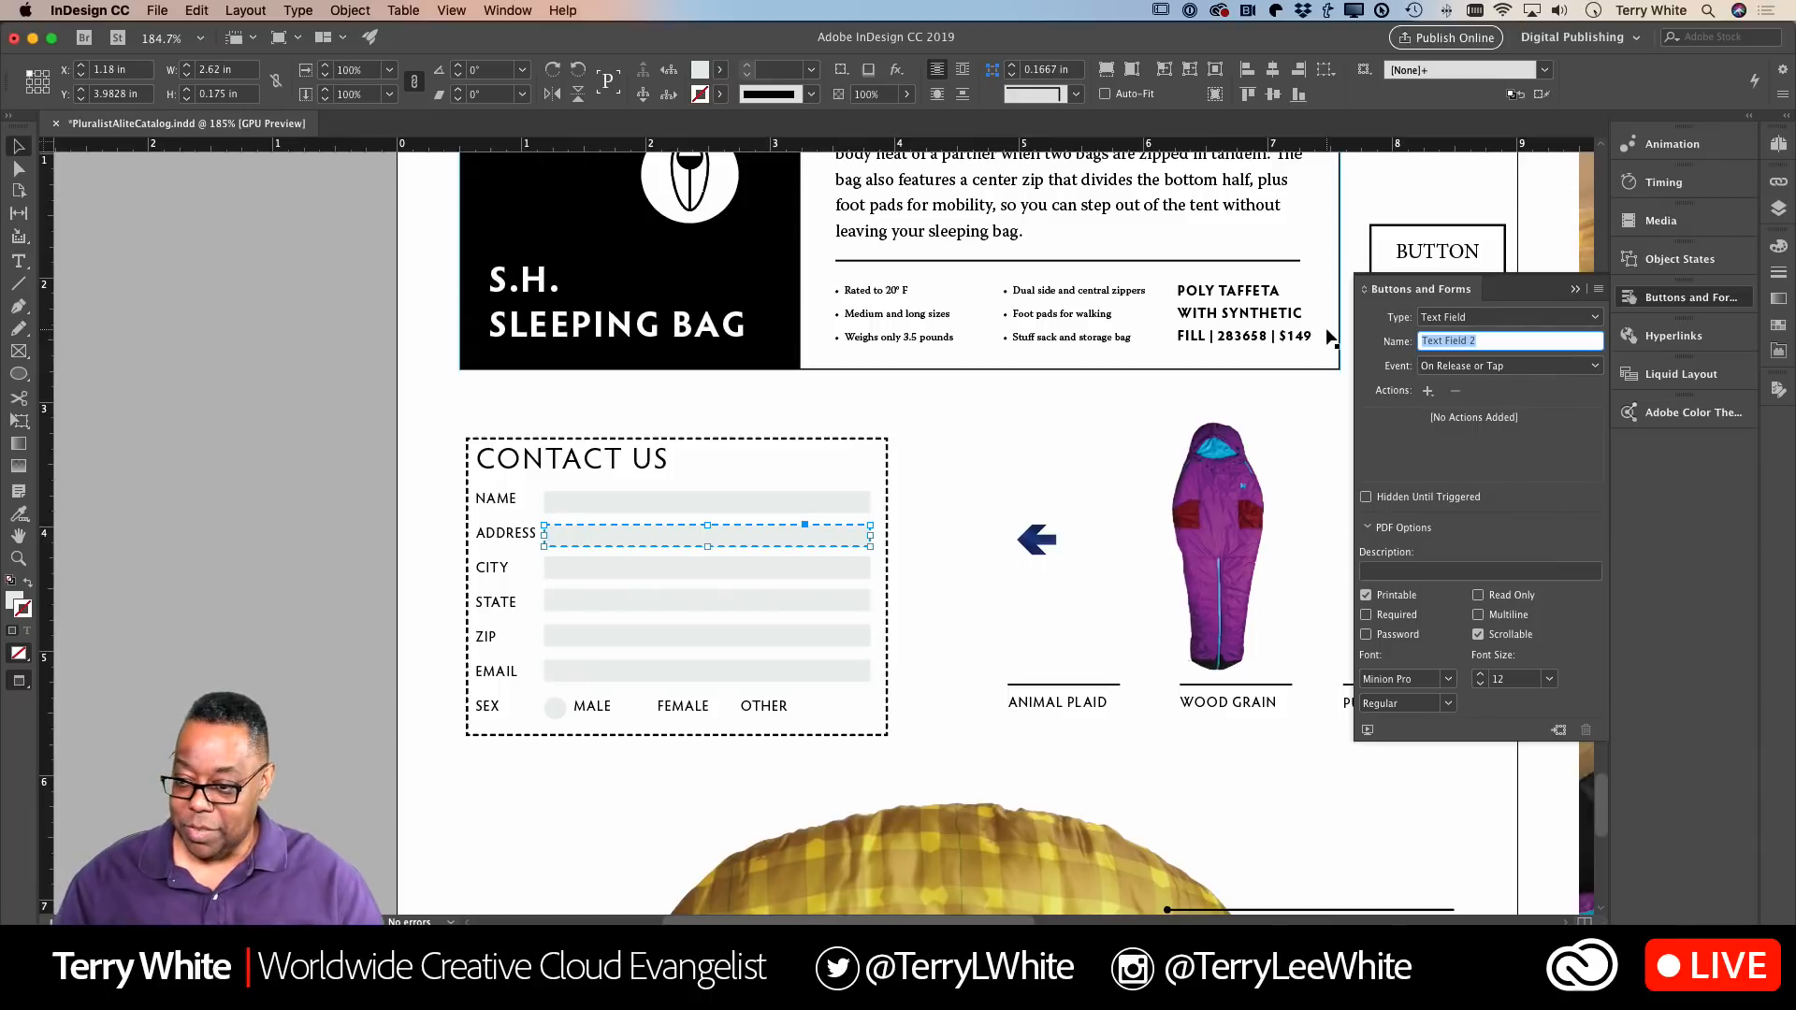
text(Address)
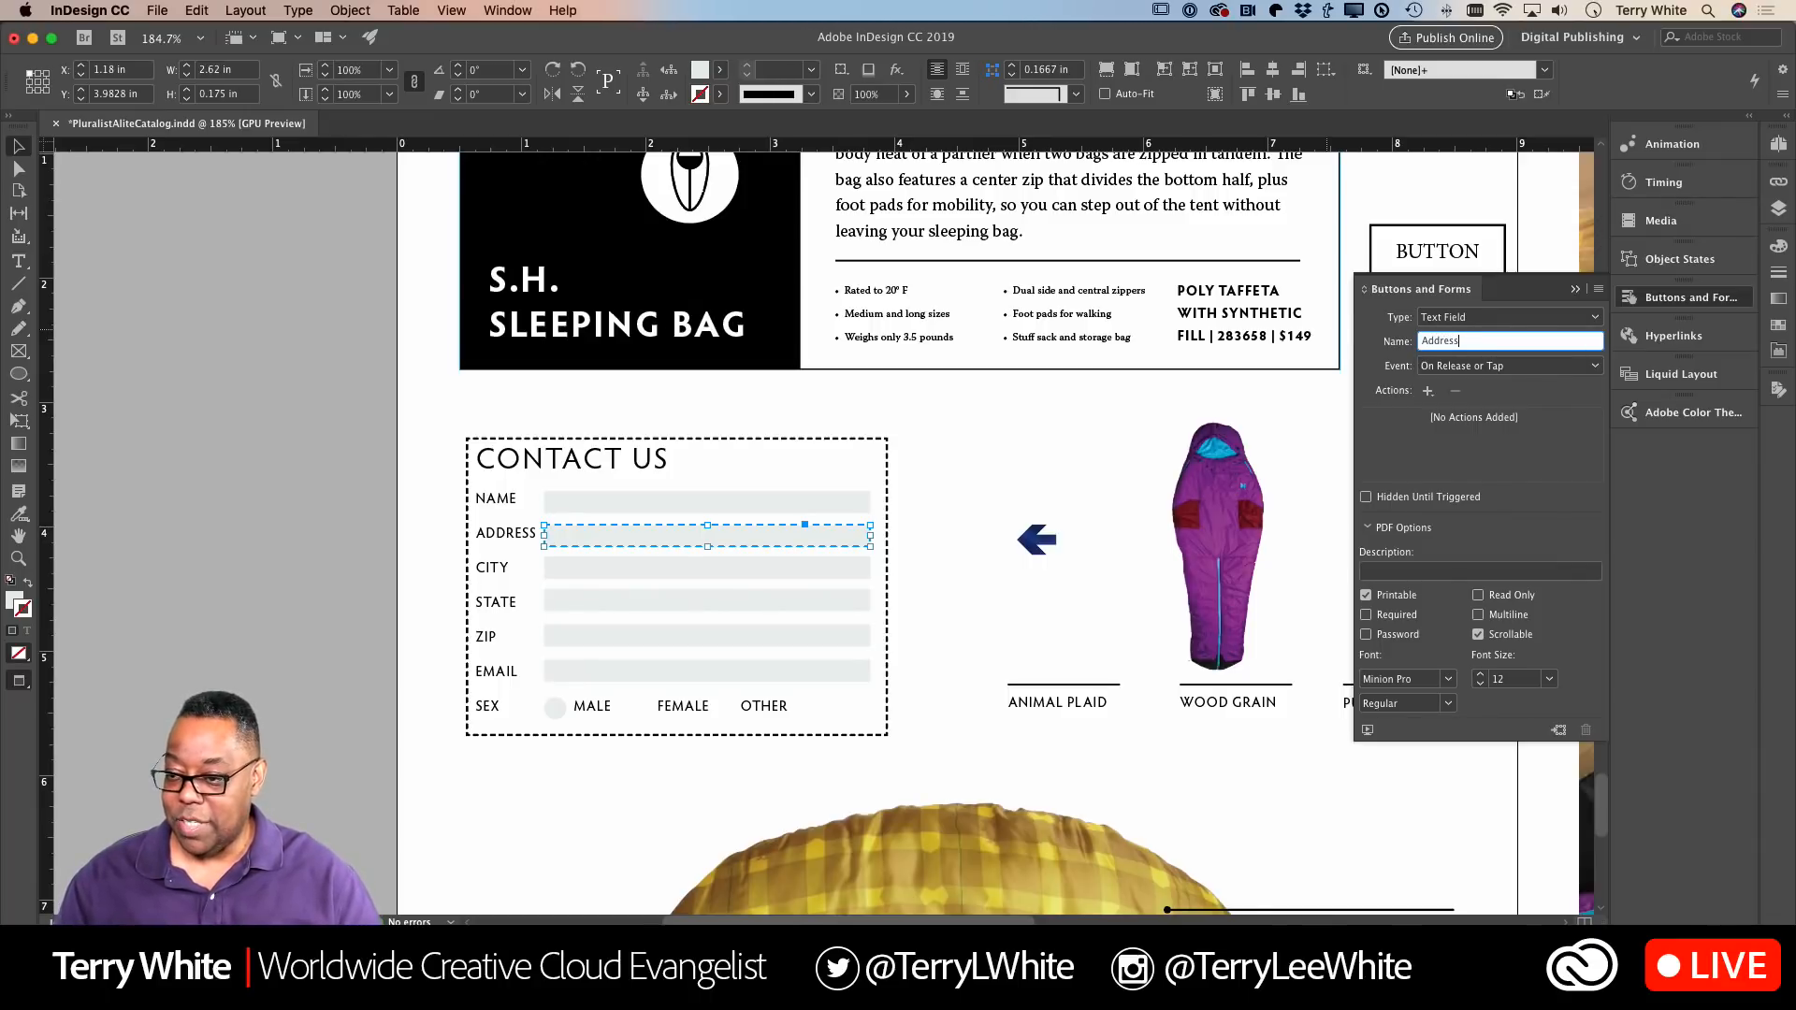
key(Tab)
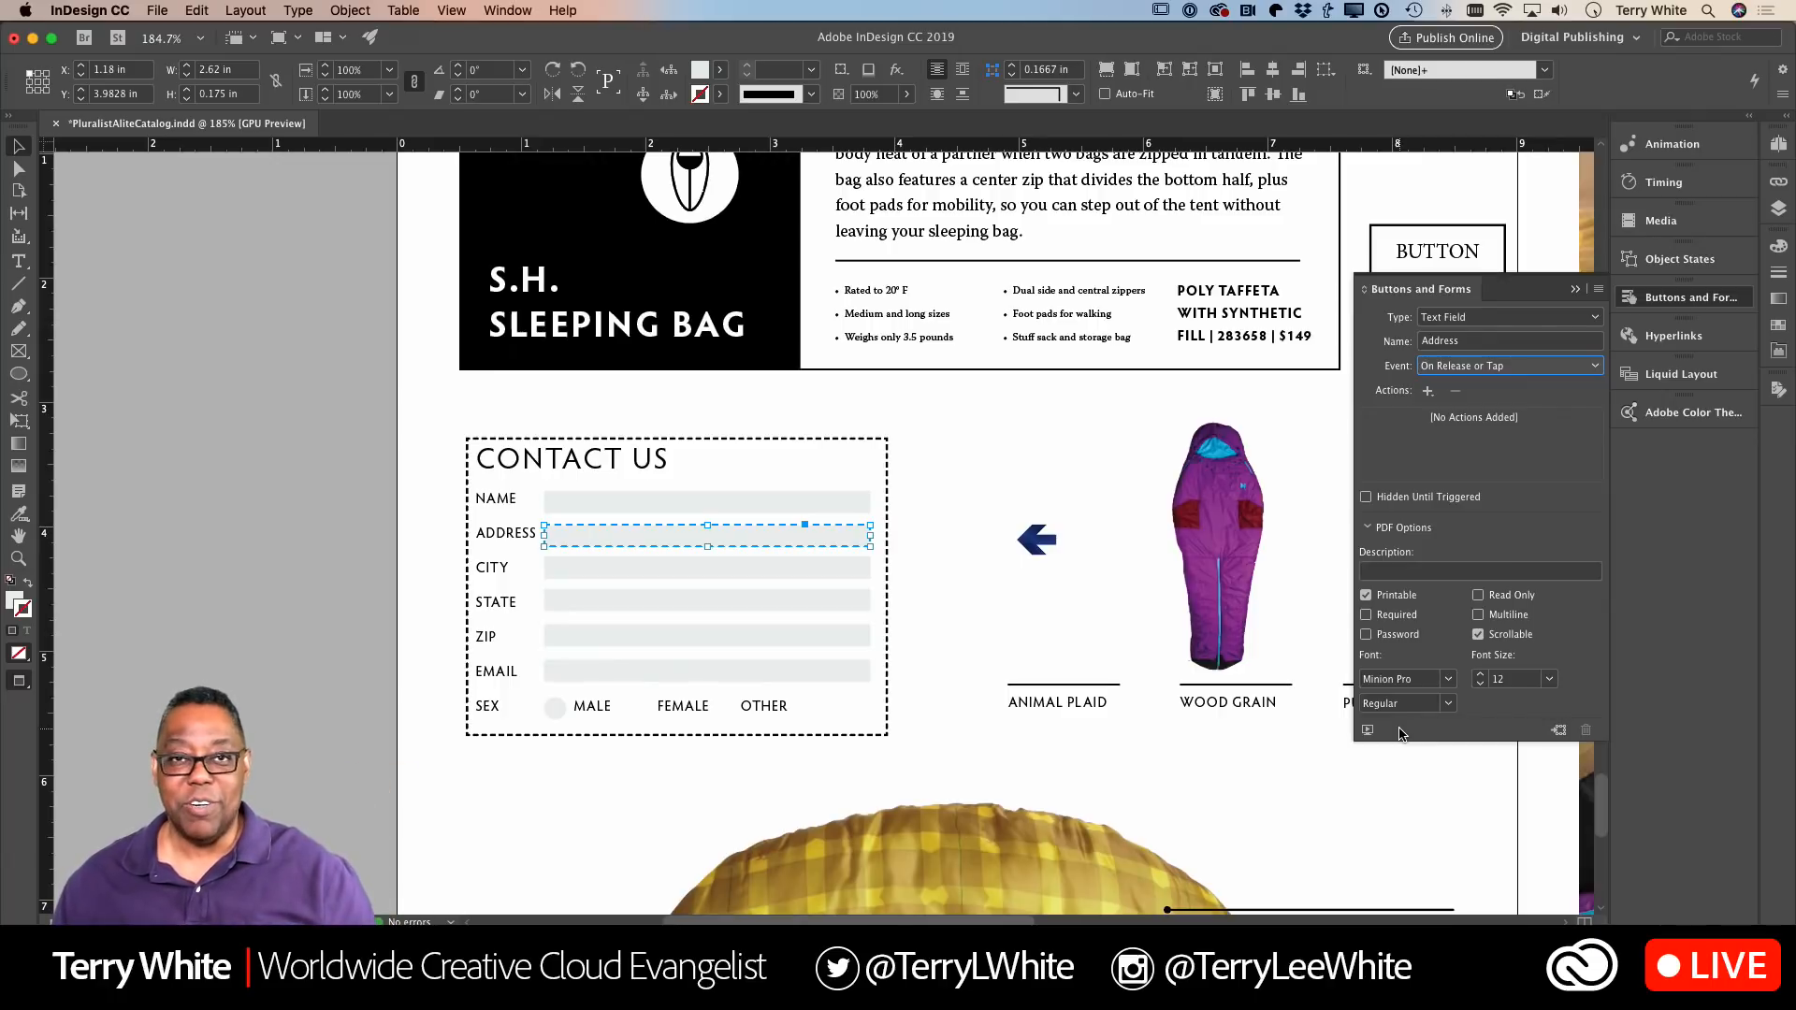
Step: Set the Address text field's font to Myriad Pro
drag(1431, 682, 1298, 672)
text(Myriad)
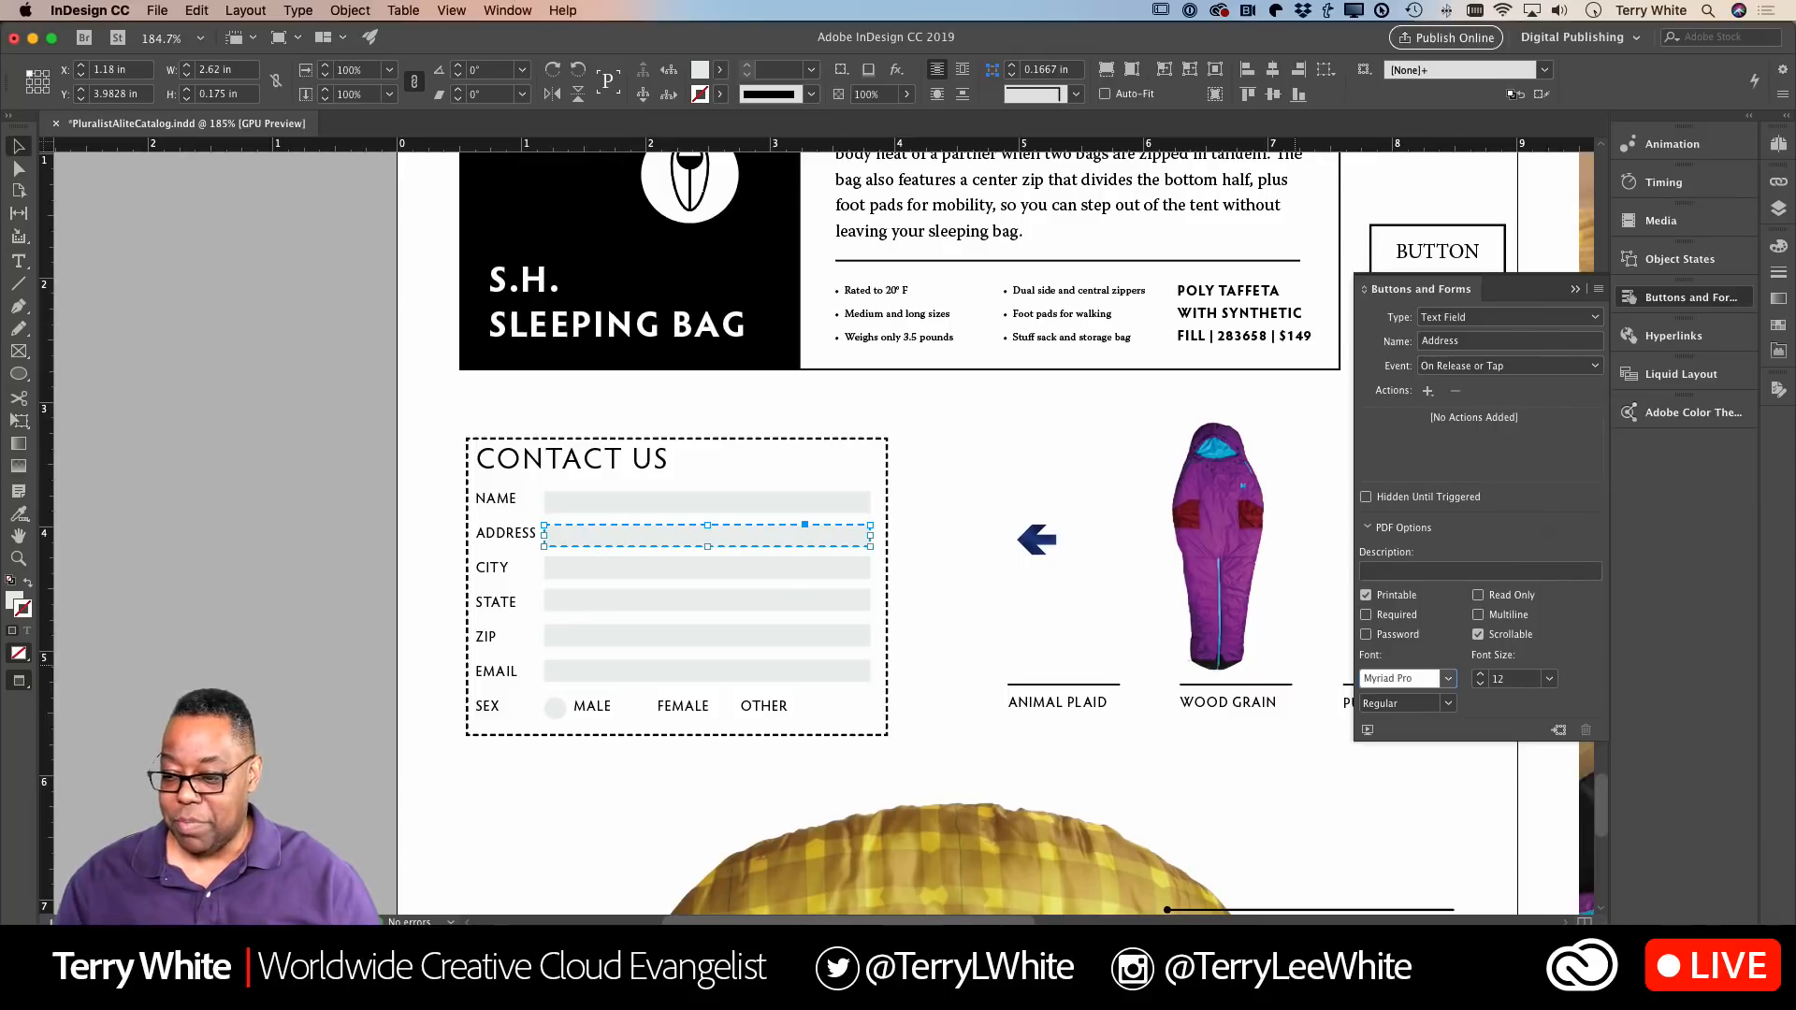
key(Tab)
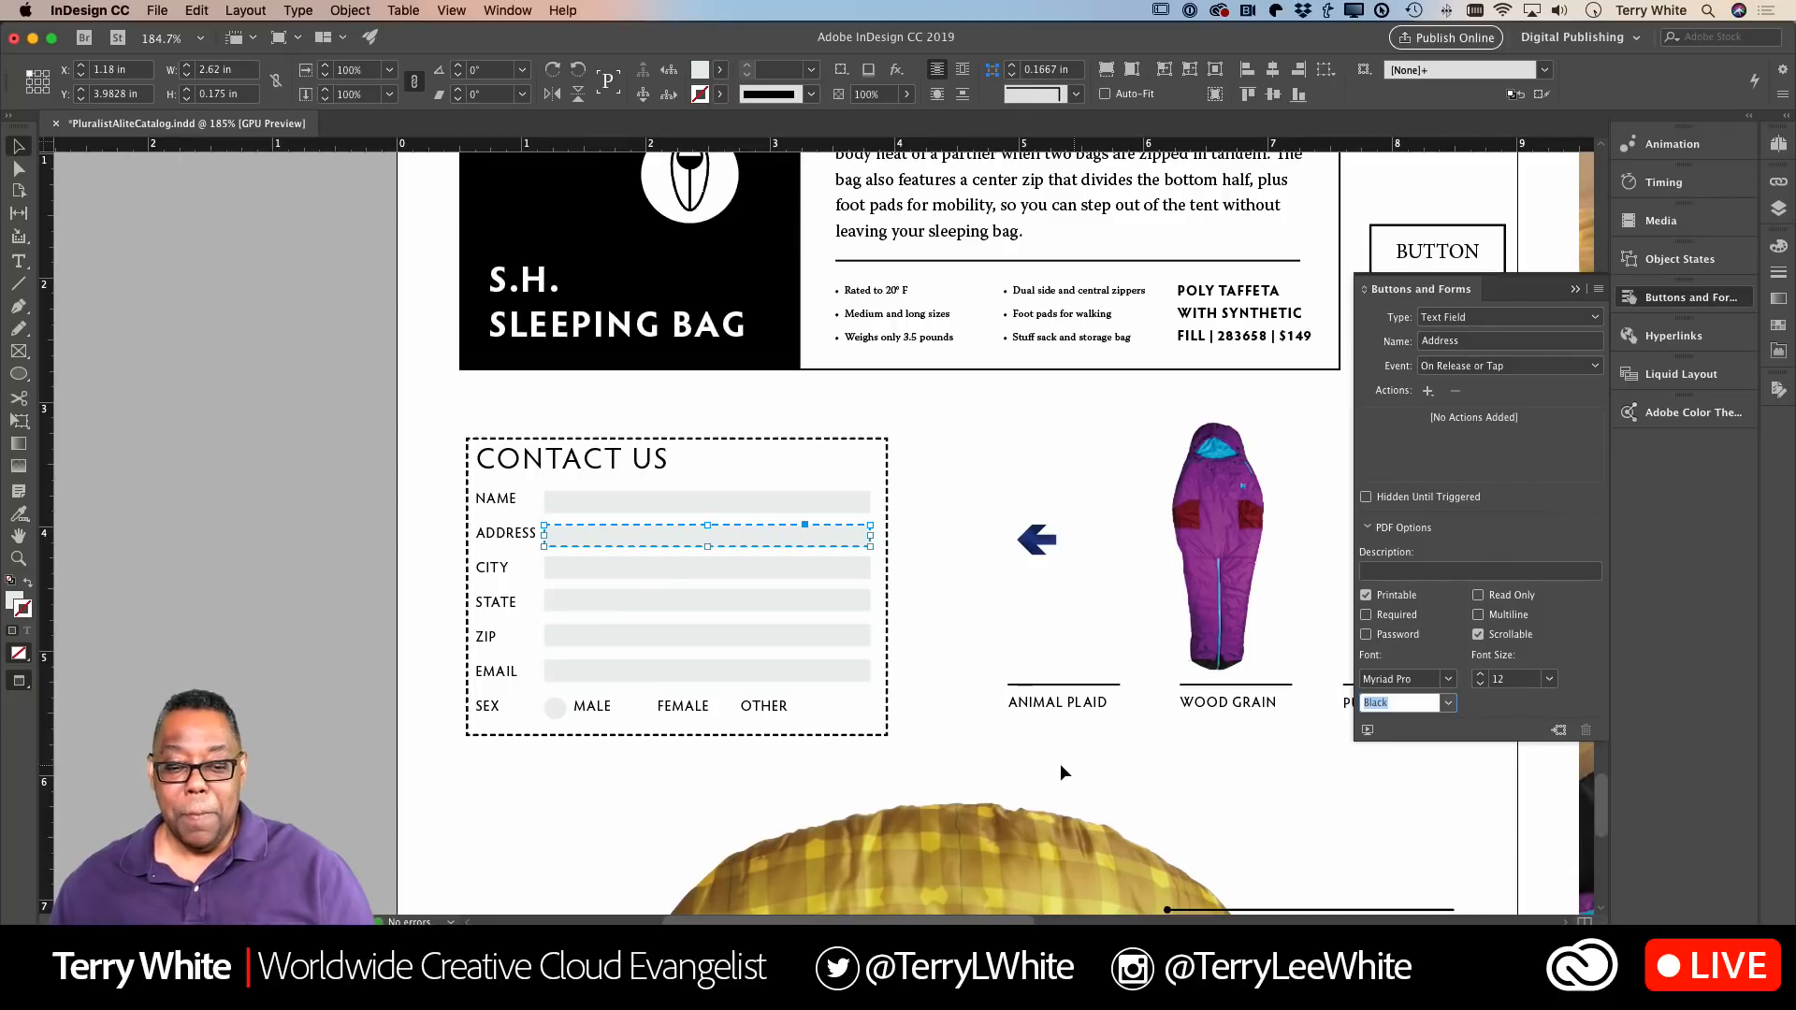
Step: Shorten the frame beside STATE in the Contact Us form to about 0.31 in wide
click(589, 571)
click(591, 603)
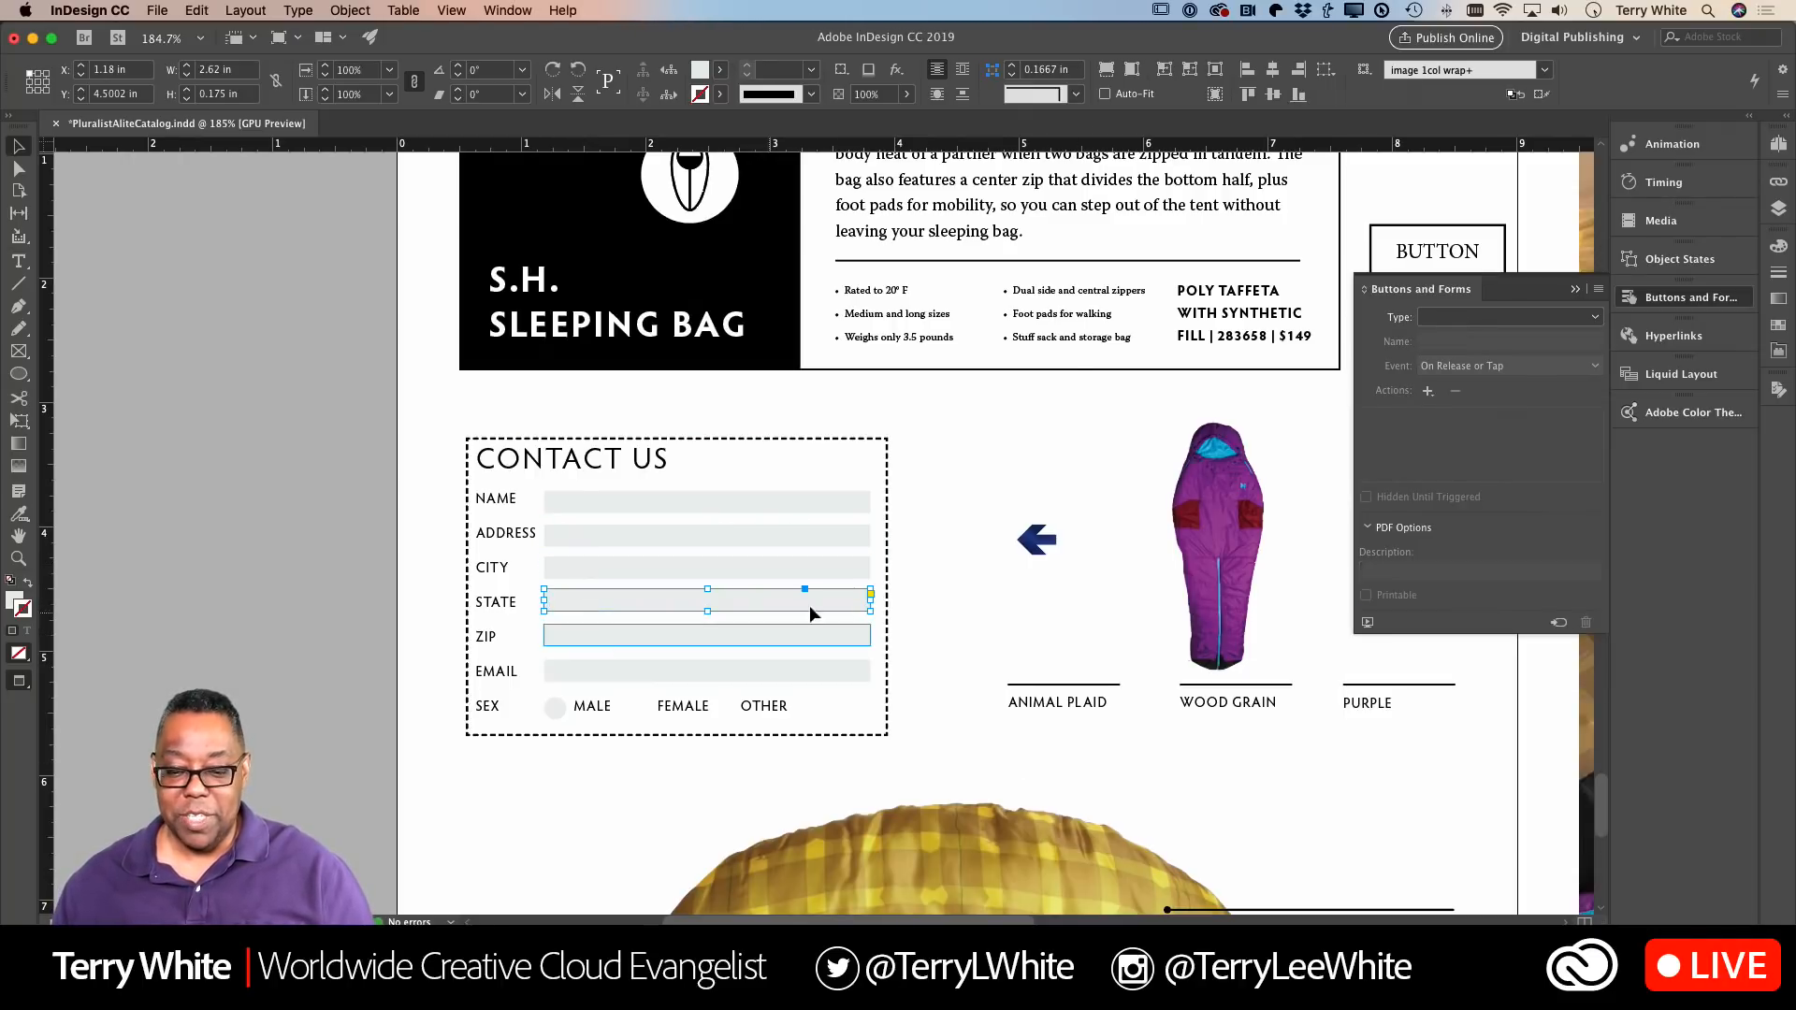
drag(871, 601, 586, 600)
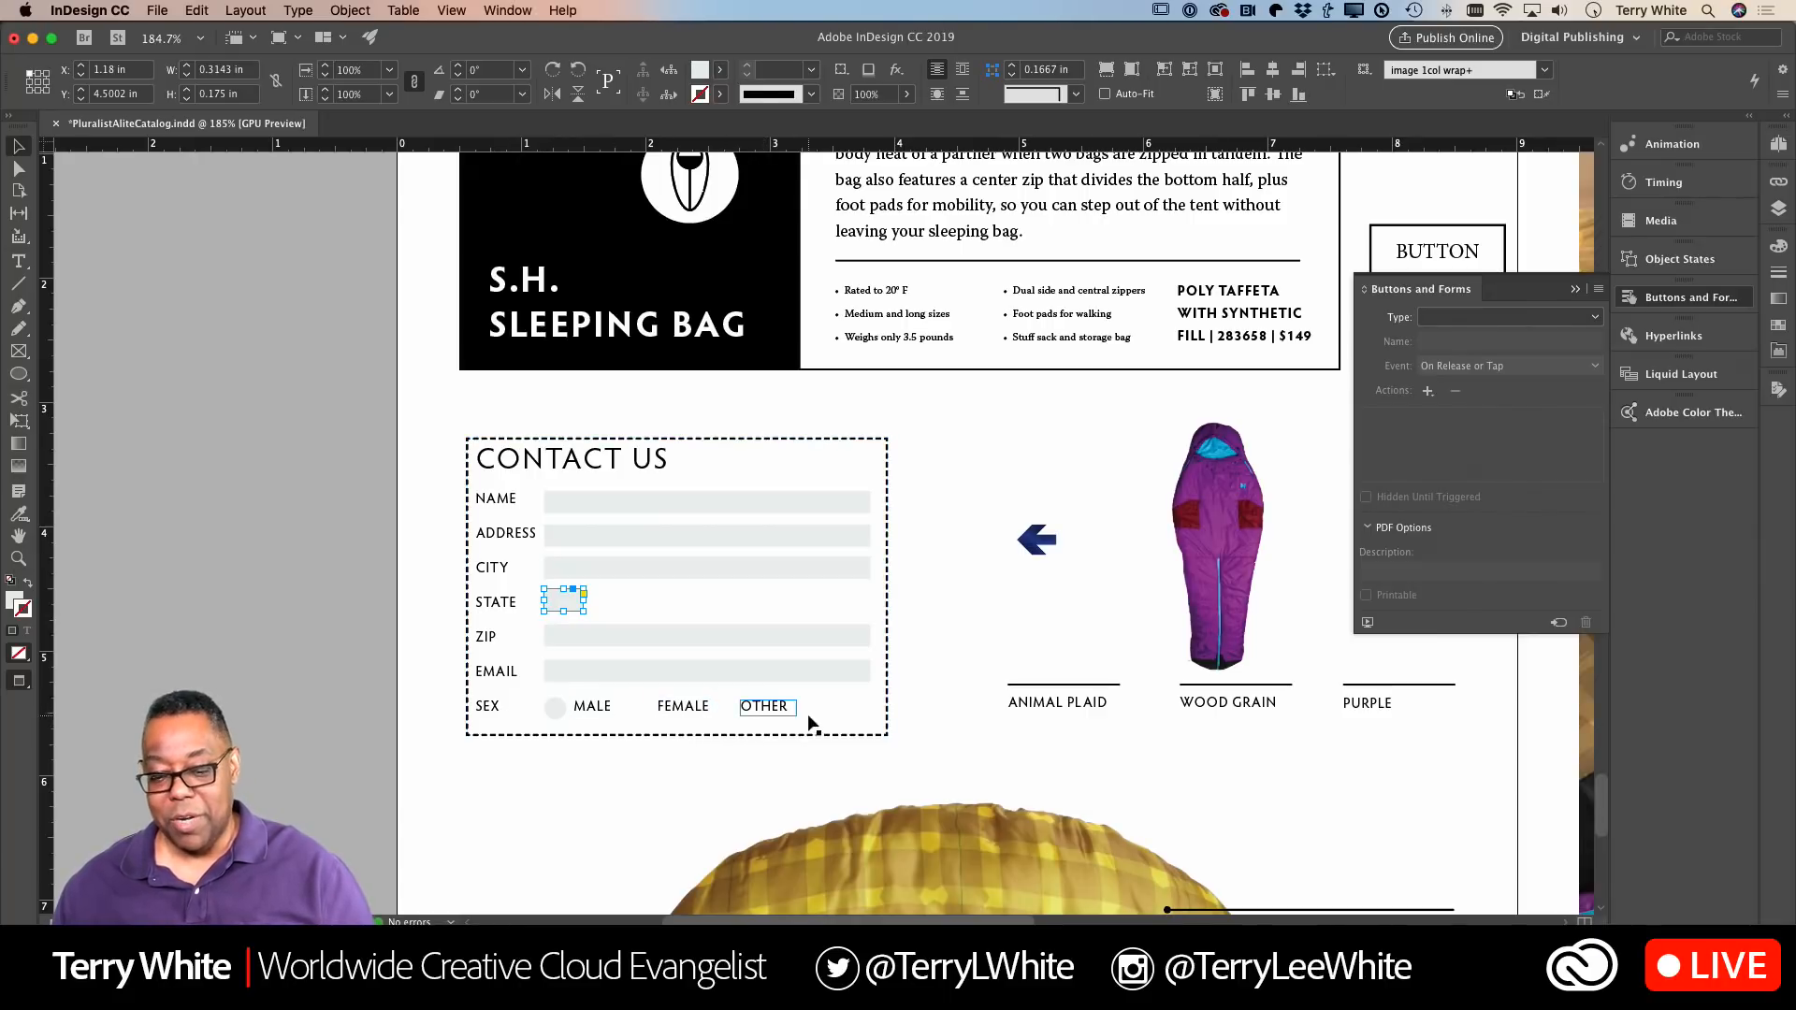
Step: Convert the circle in front of MALE to a Radio Button named SEX
click(555, 711)
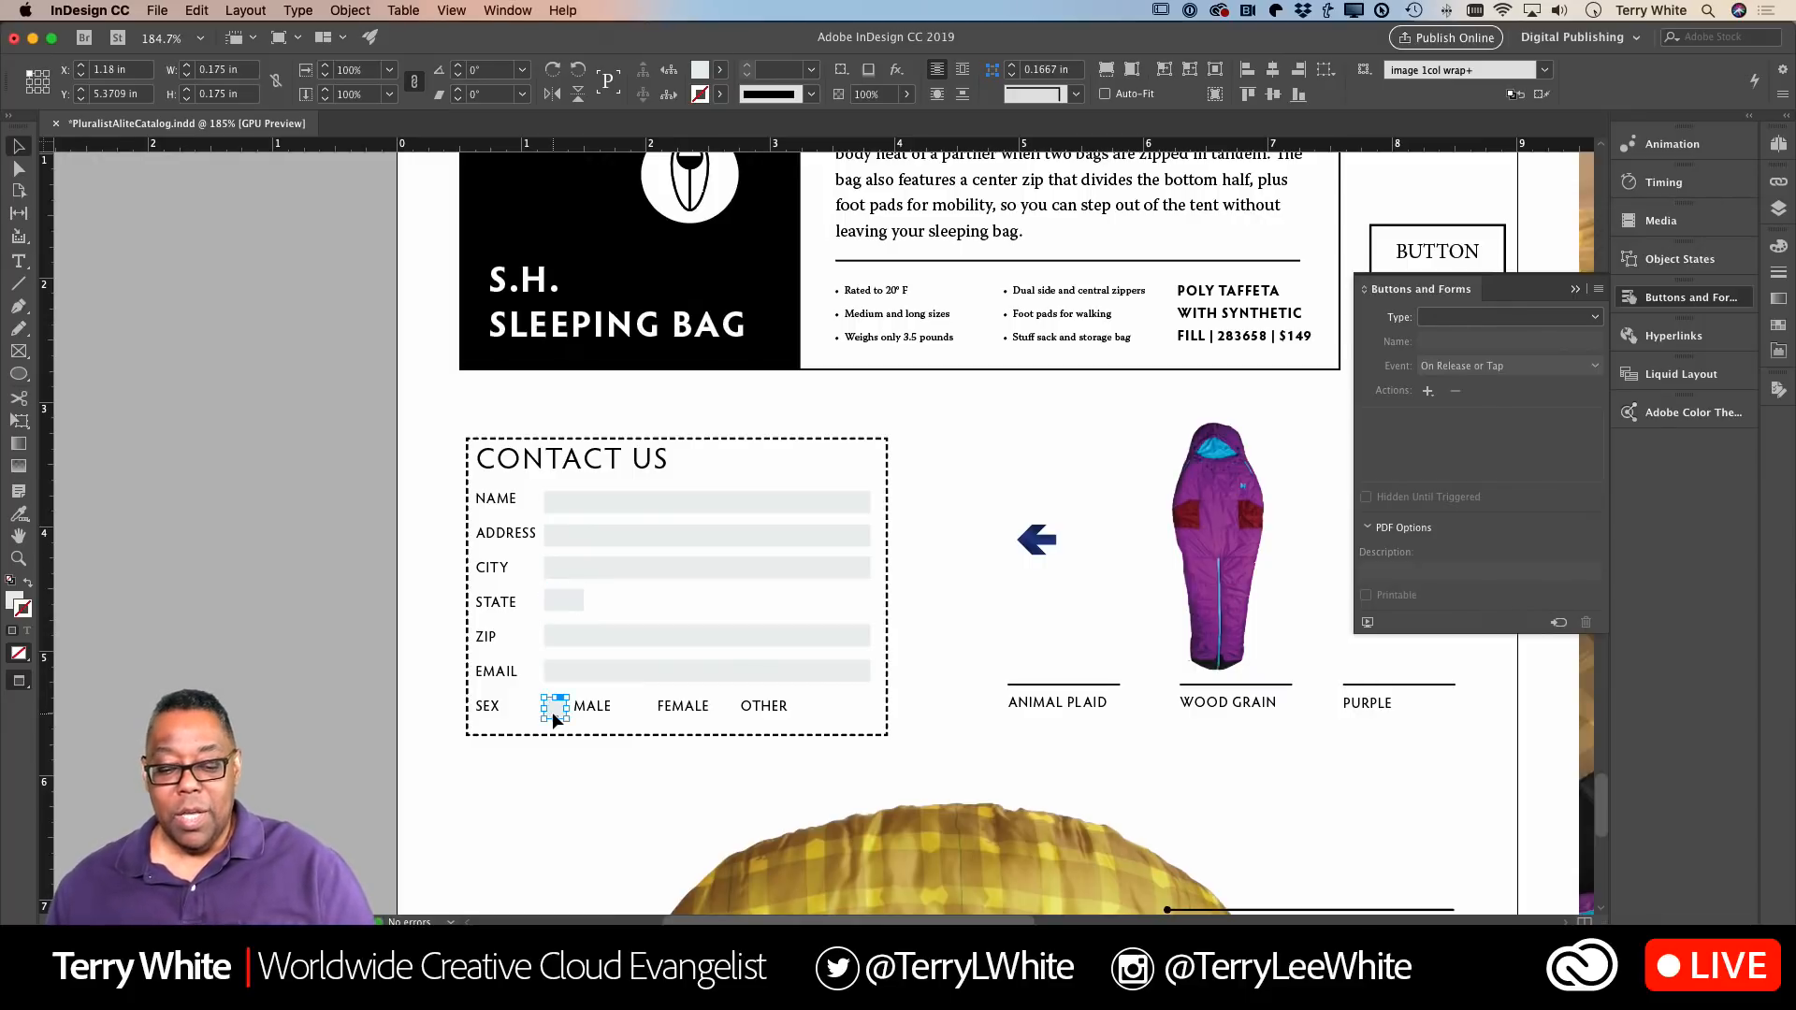
click(1595, 318)
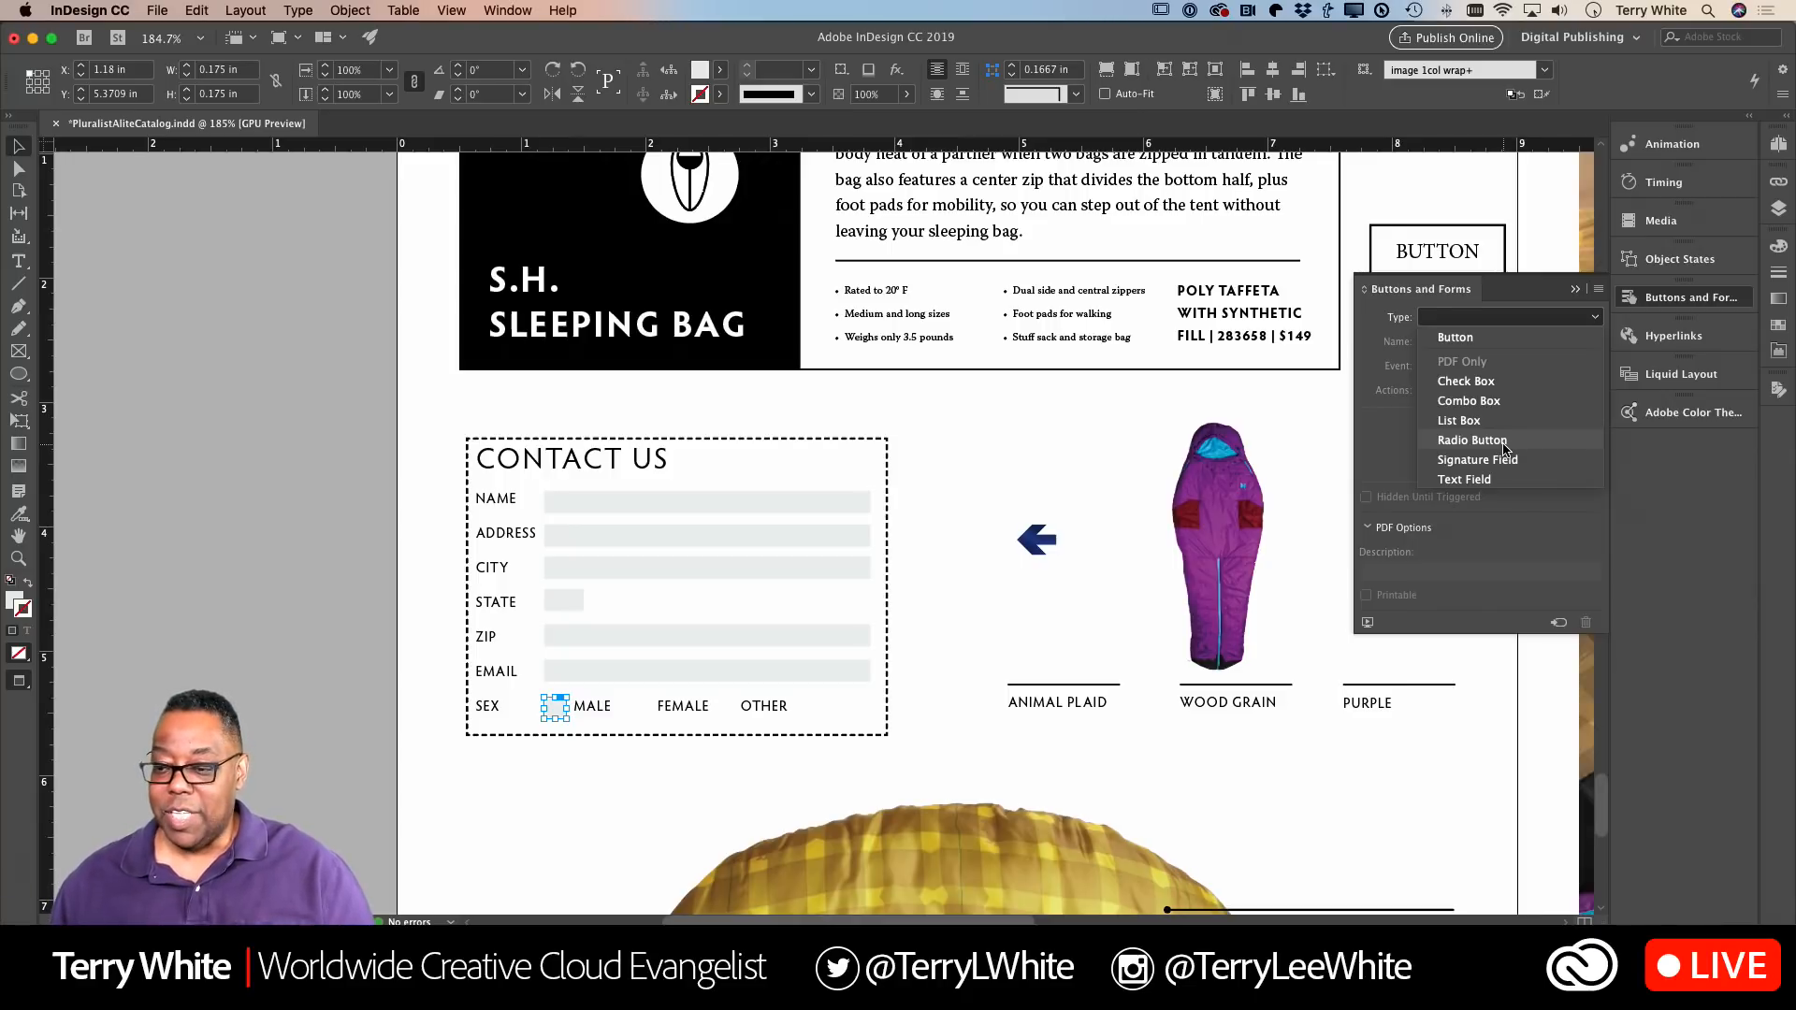
click(1504, 449)
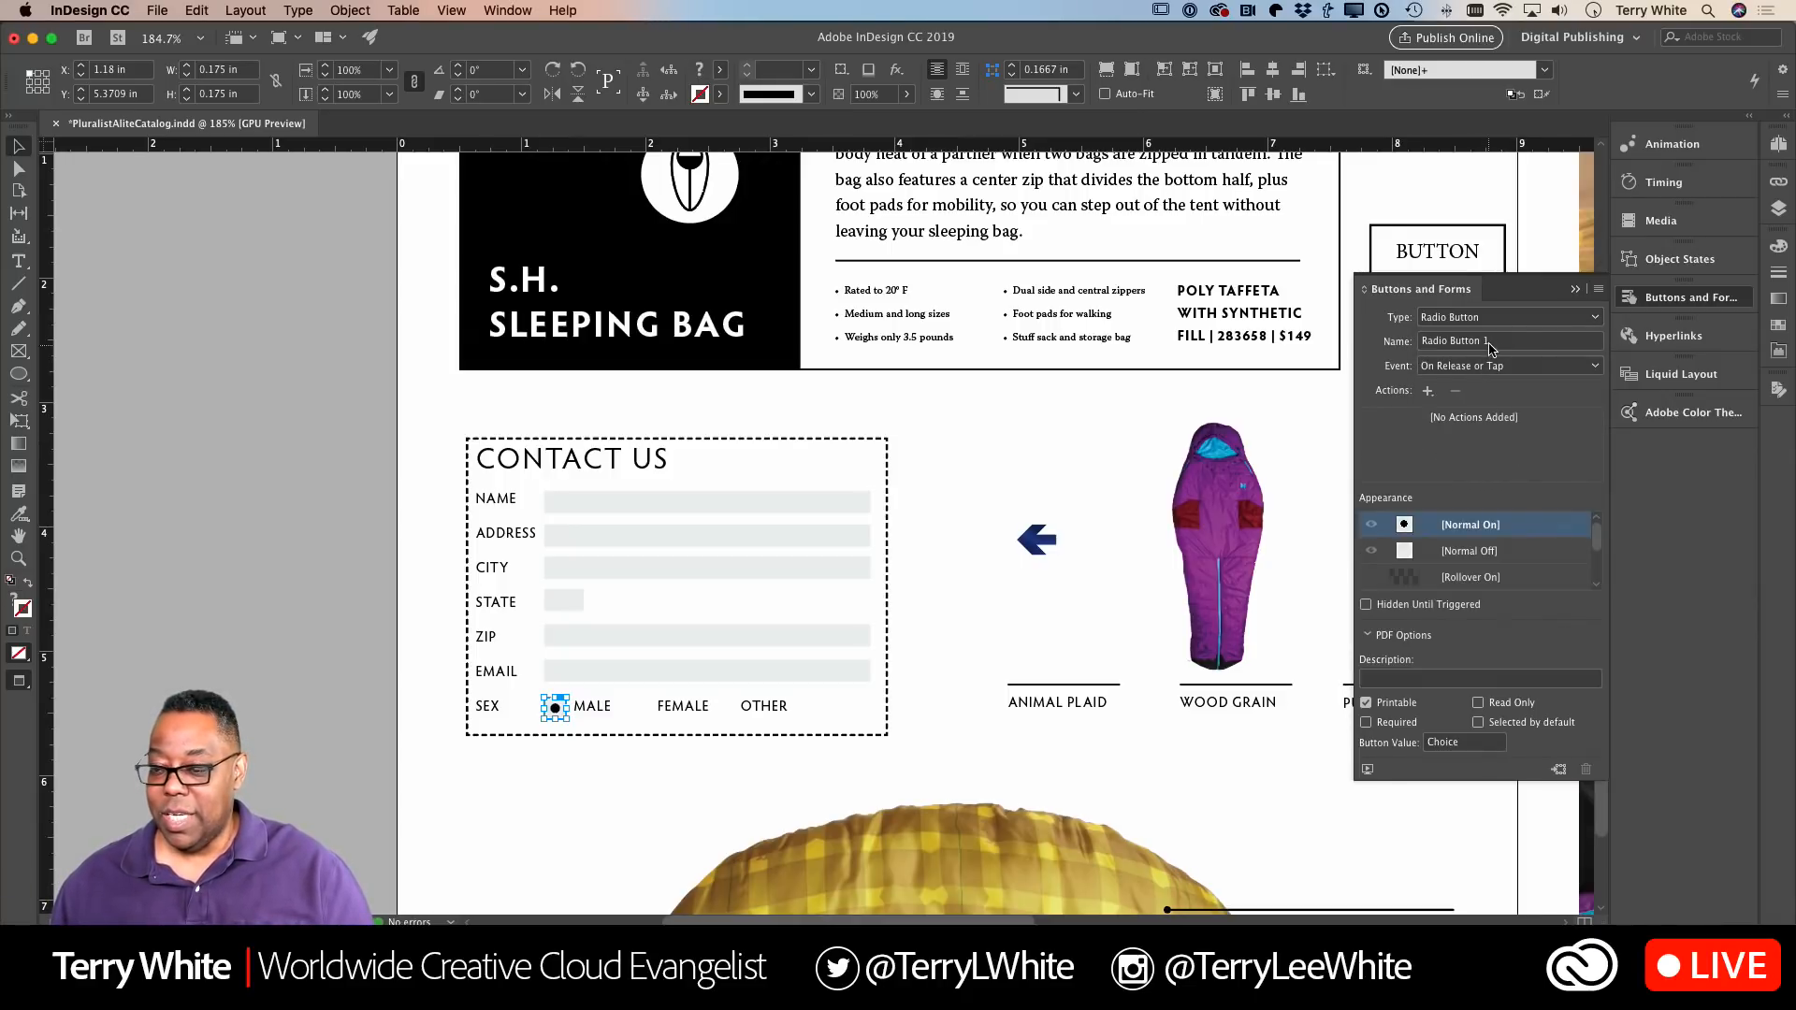
drag(1499, 341, 1378, 330)
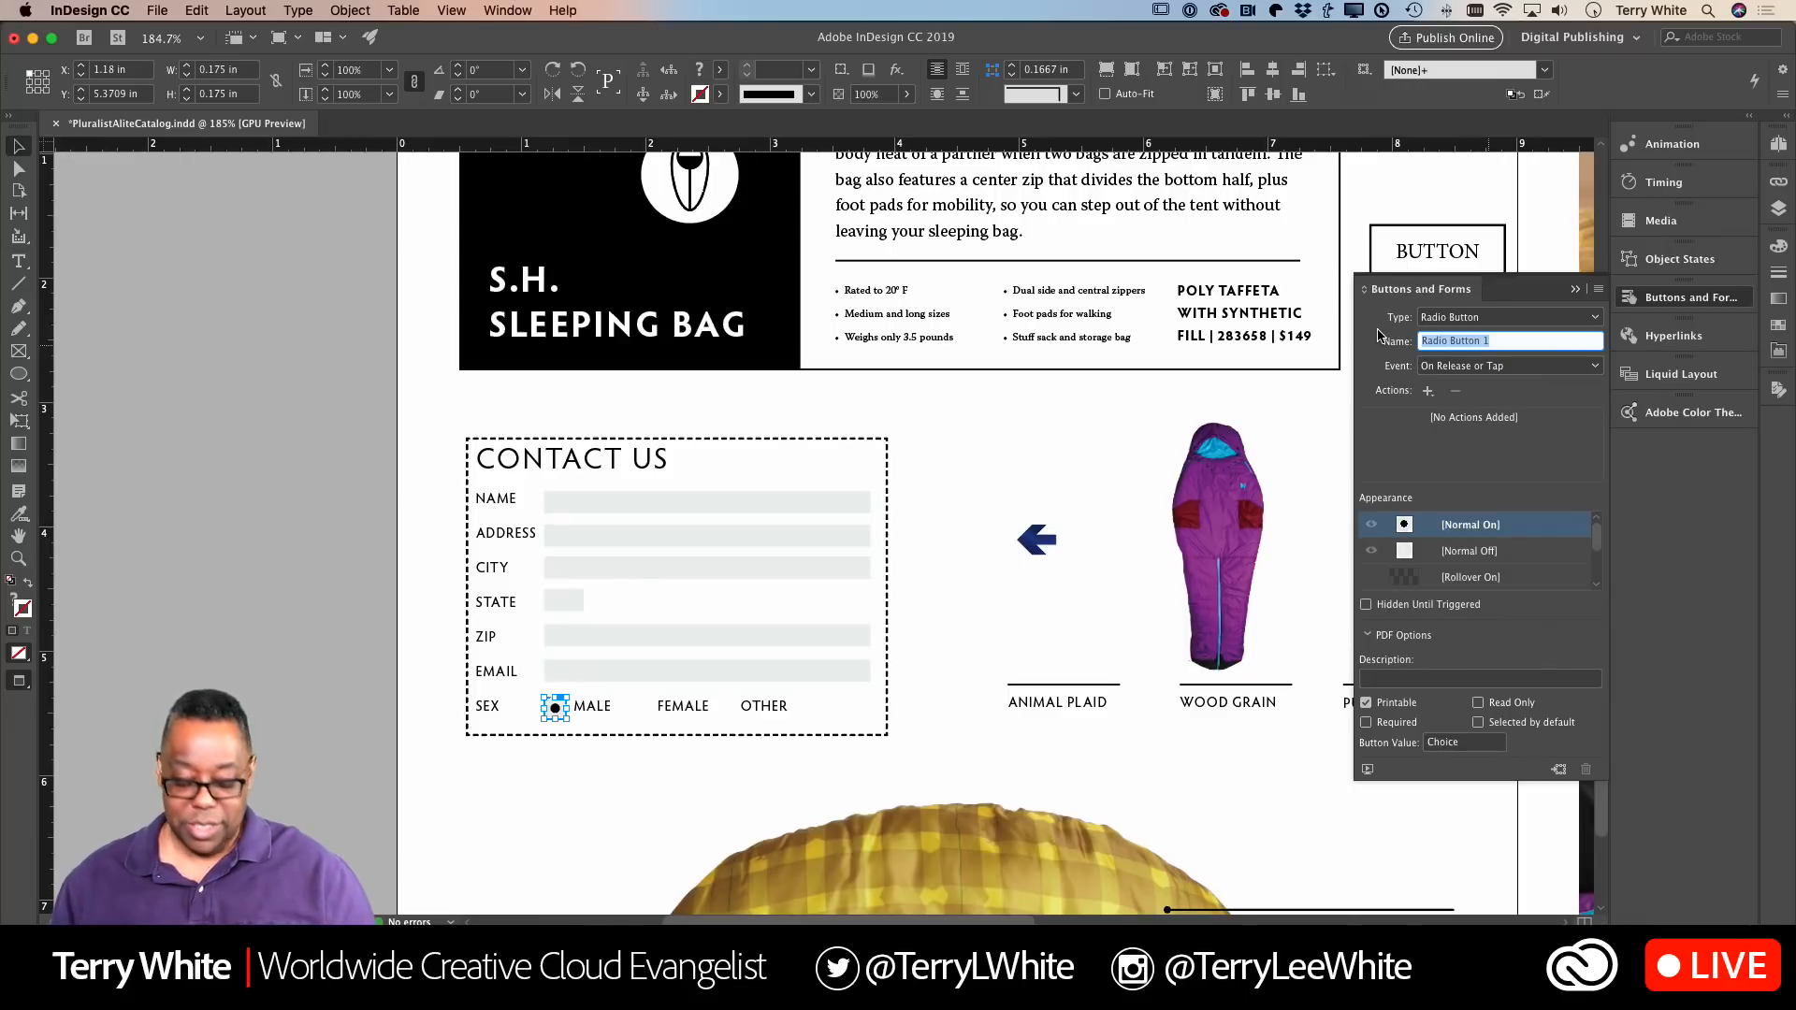
text(SEX)
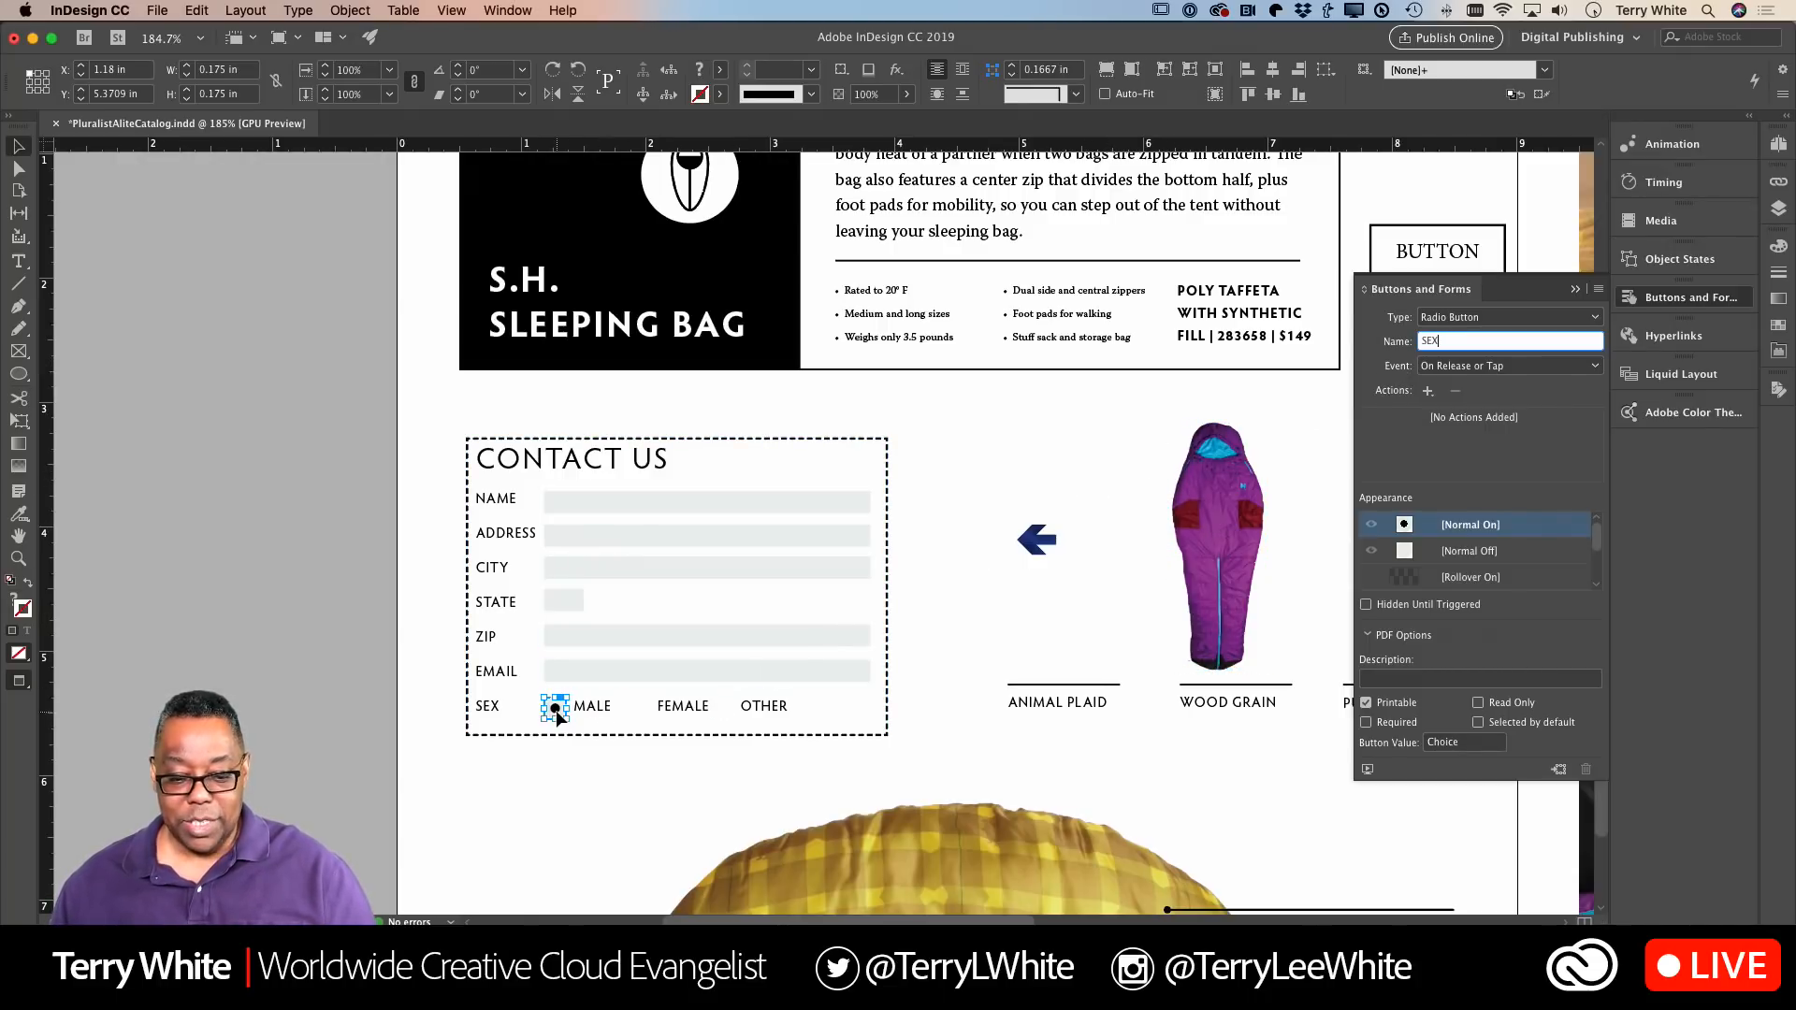
Step: Duplicate the SEX radio button in front of FEMALE and OTHER on the same row, and deselect it
key(super+equal)
key(super+equal)
key(super+equal)
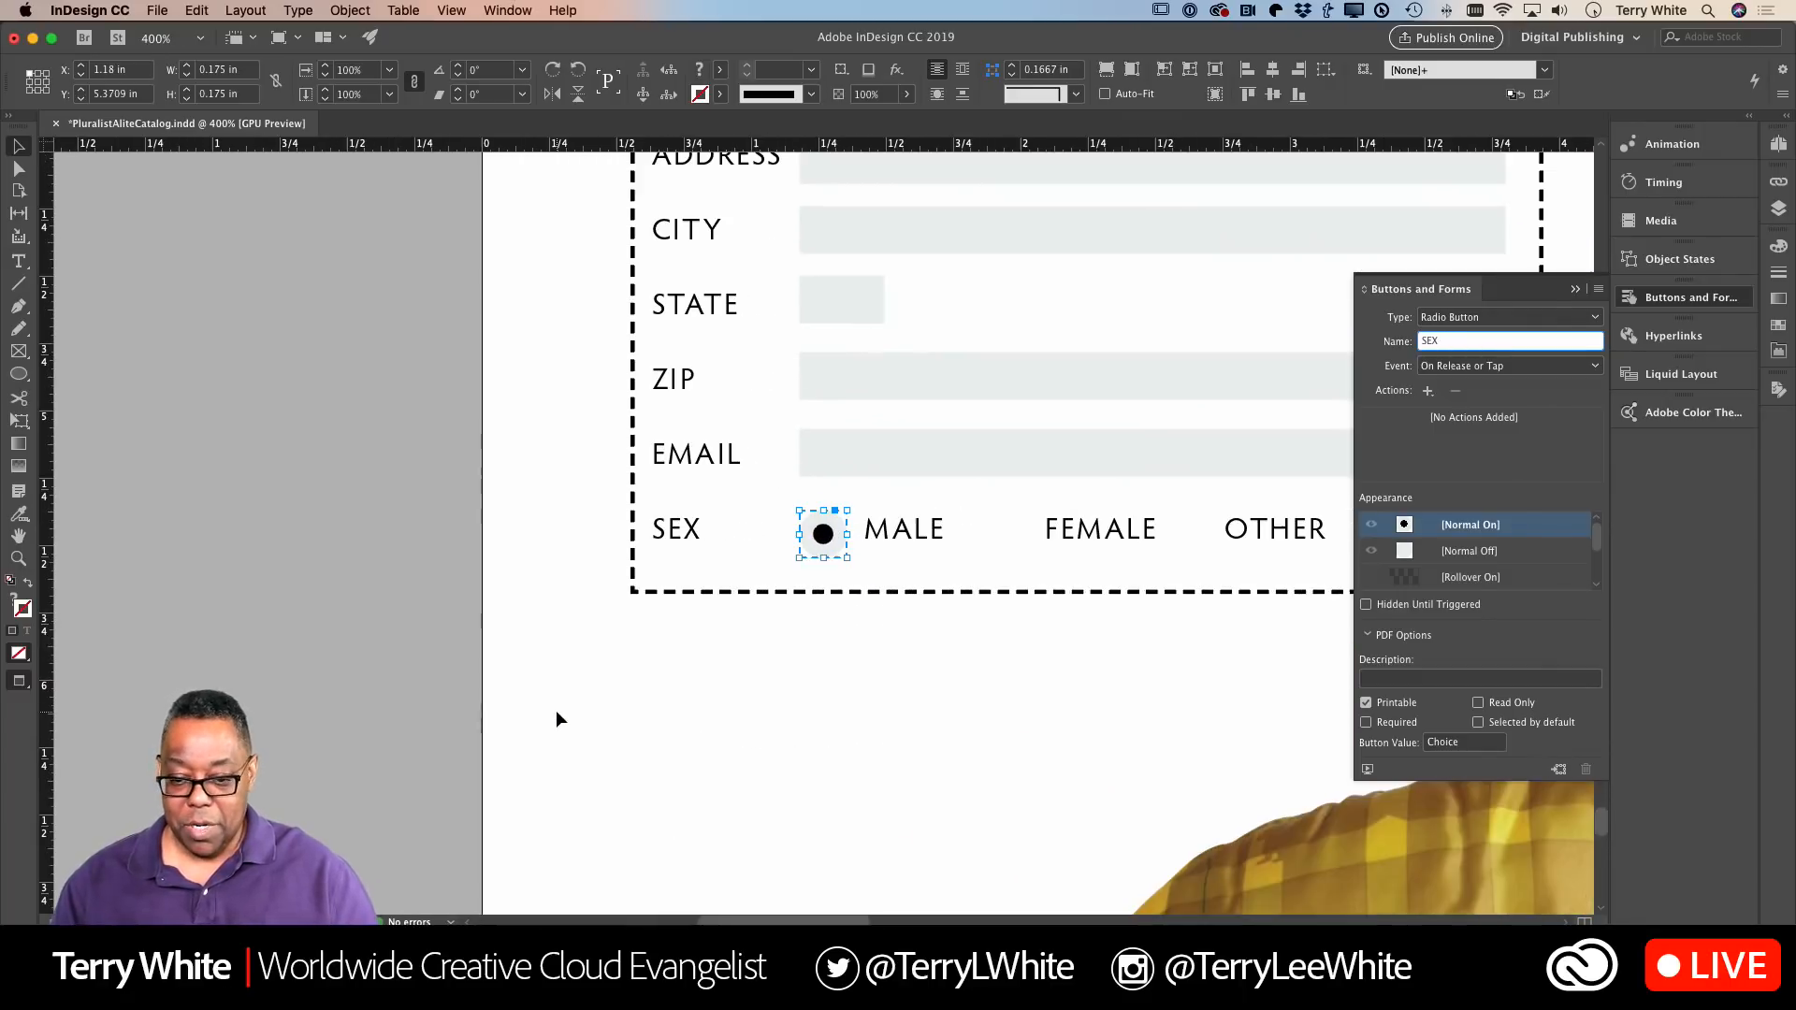
scroll(556, 711, right, 5)
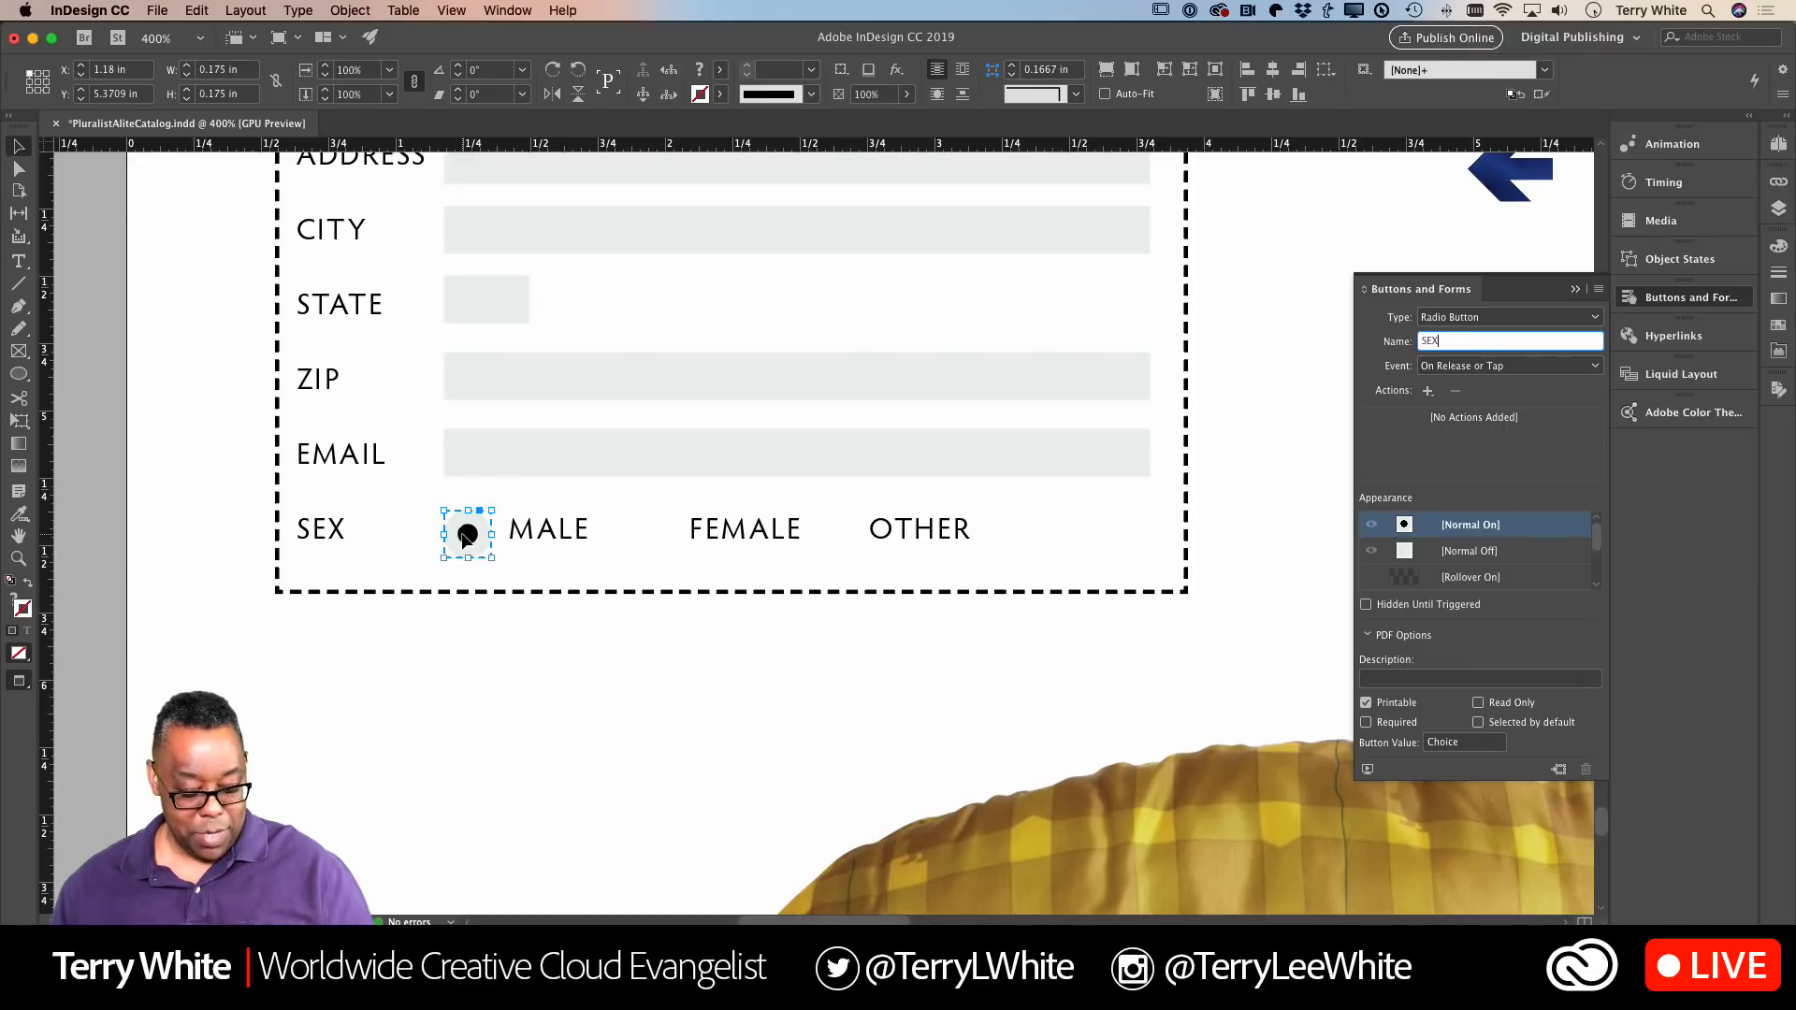
drag(467, 541, 846, 548)
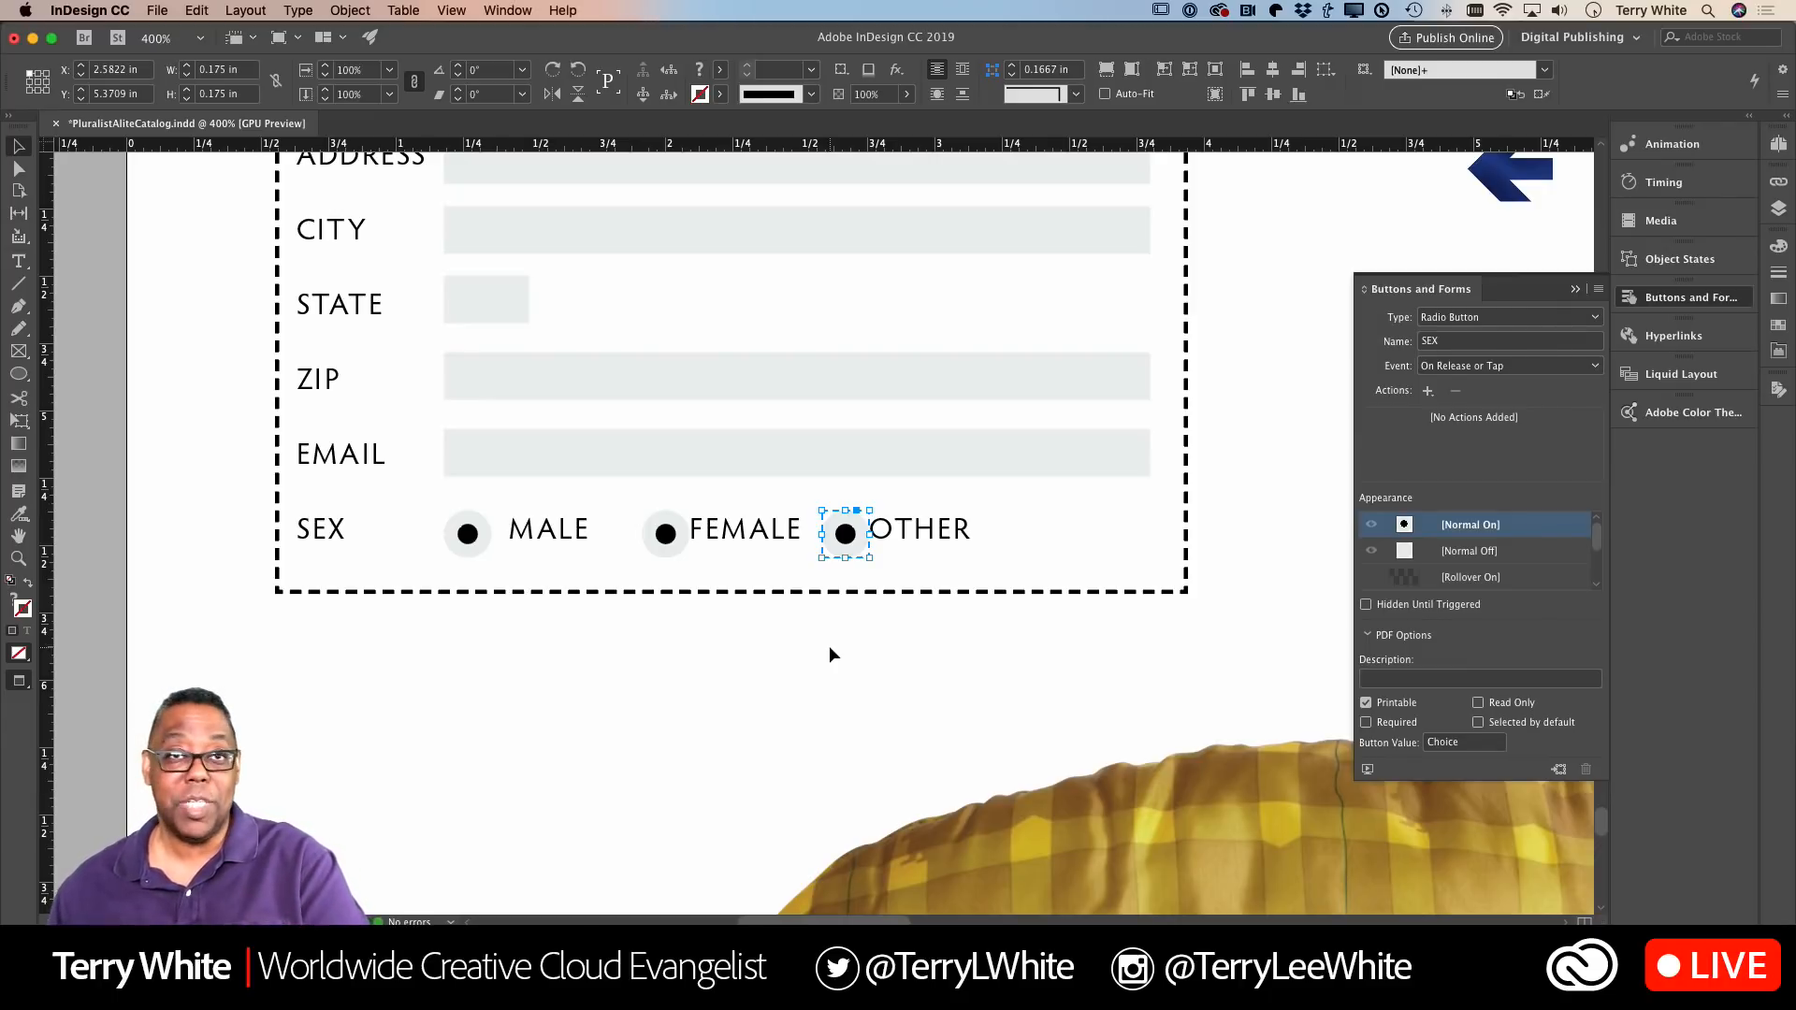
click(749, 627)
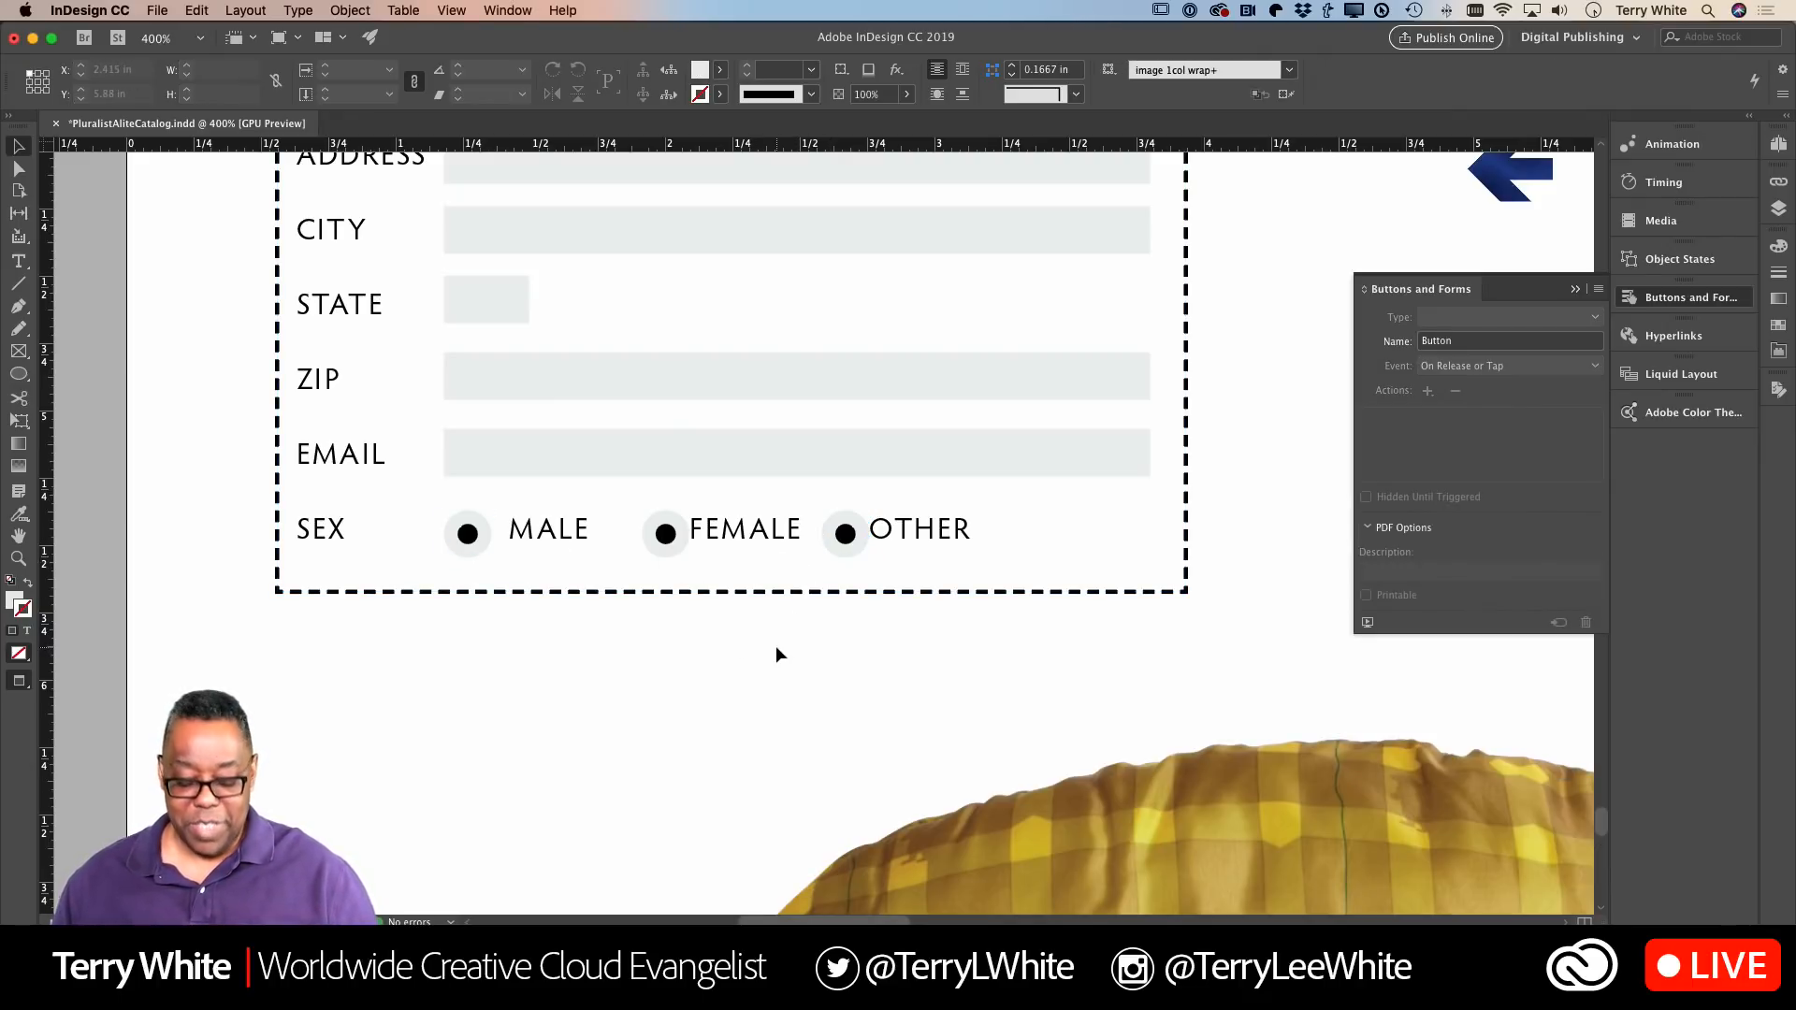
Step: Start exporting the catalog to the Desktop as P7 in the Adobe PDF (Interactive) format
key(super+0)
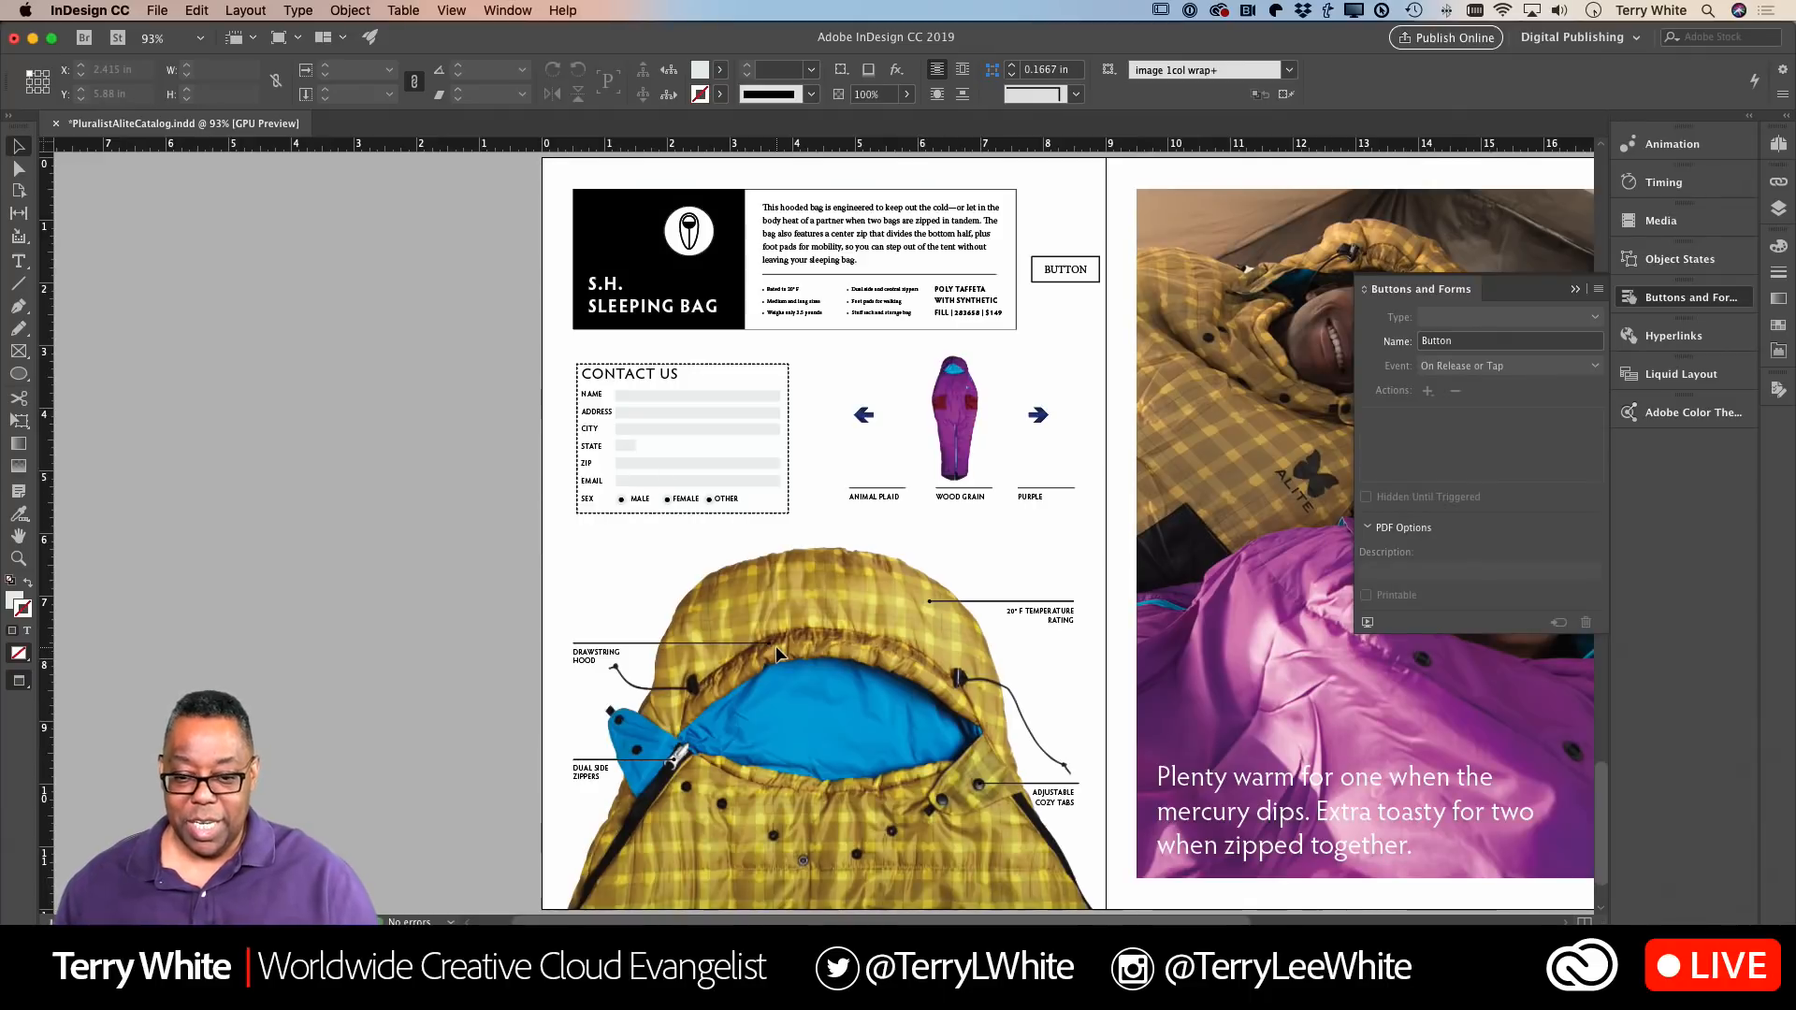
click(157, 10)
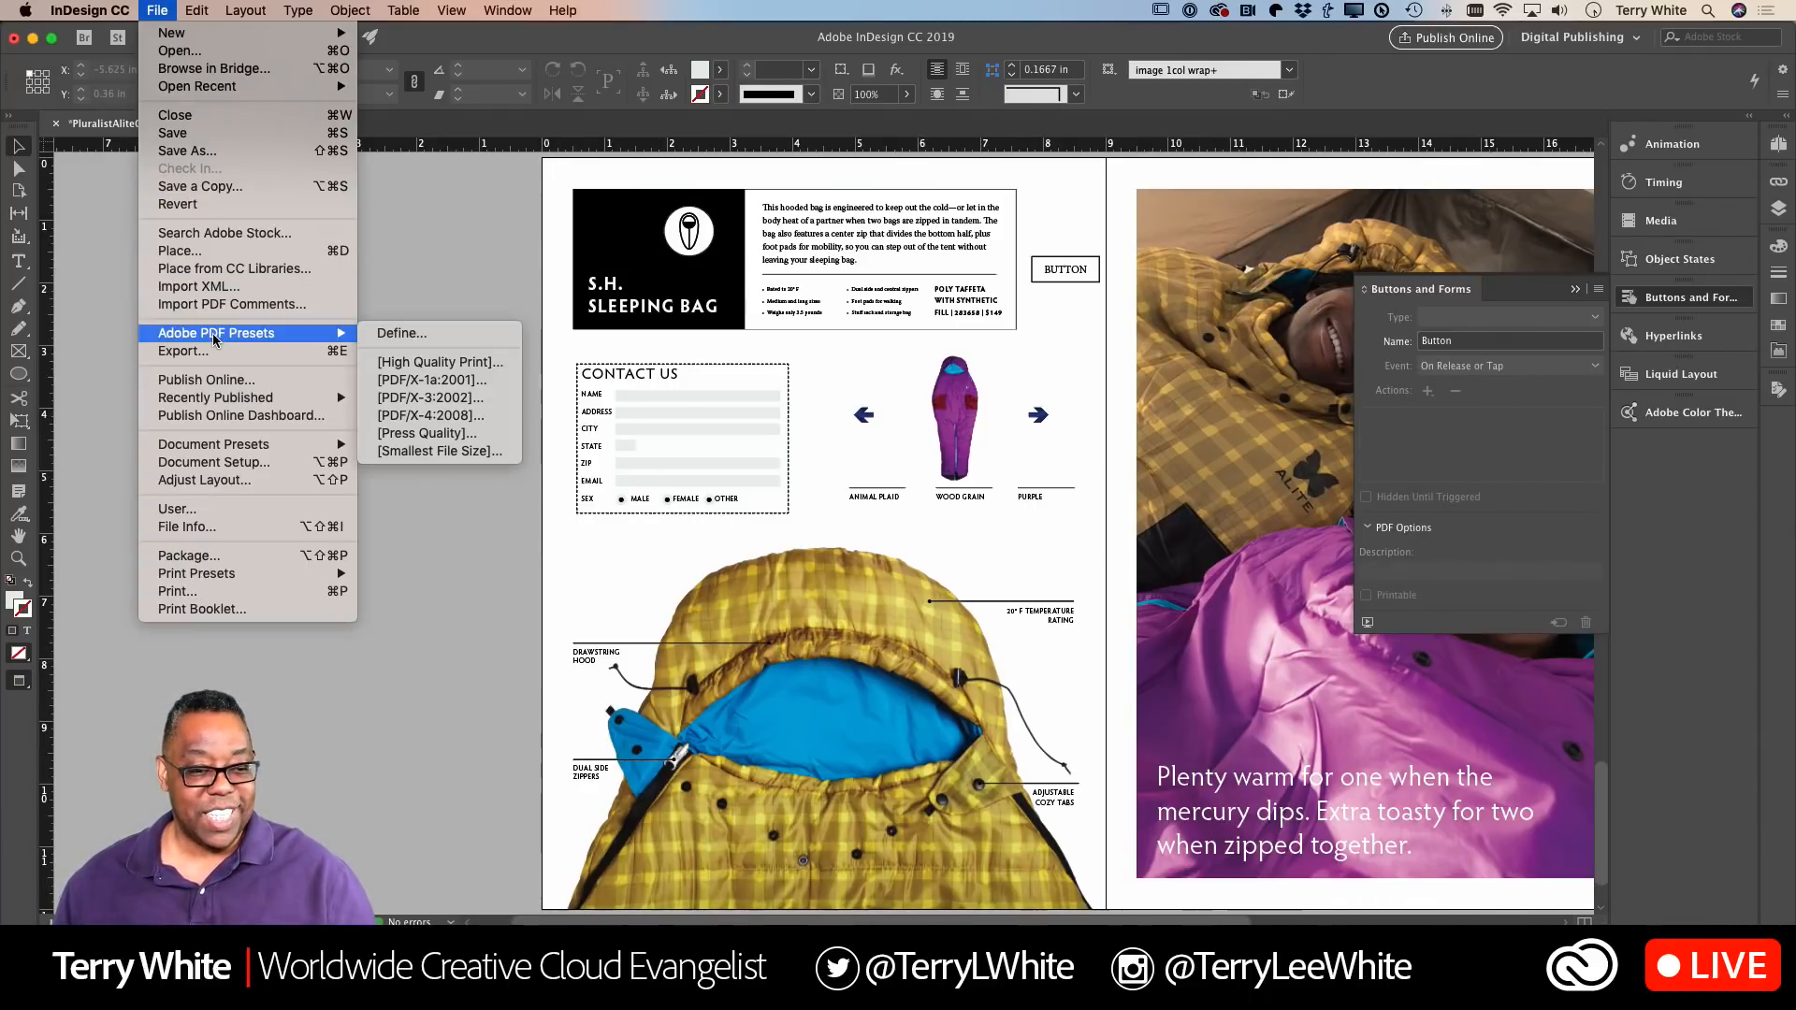
mouse_move(234, 337)
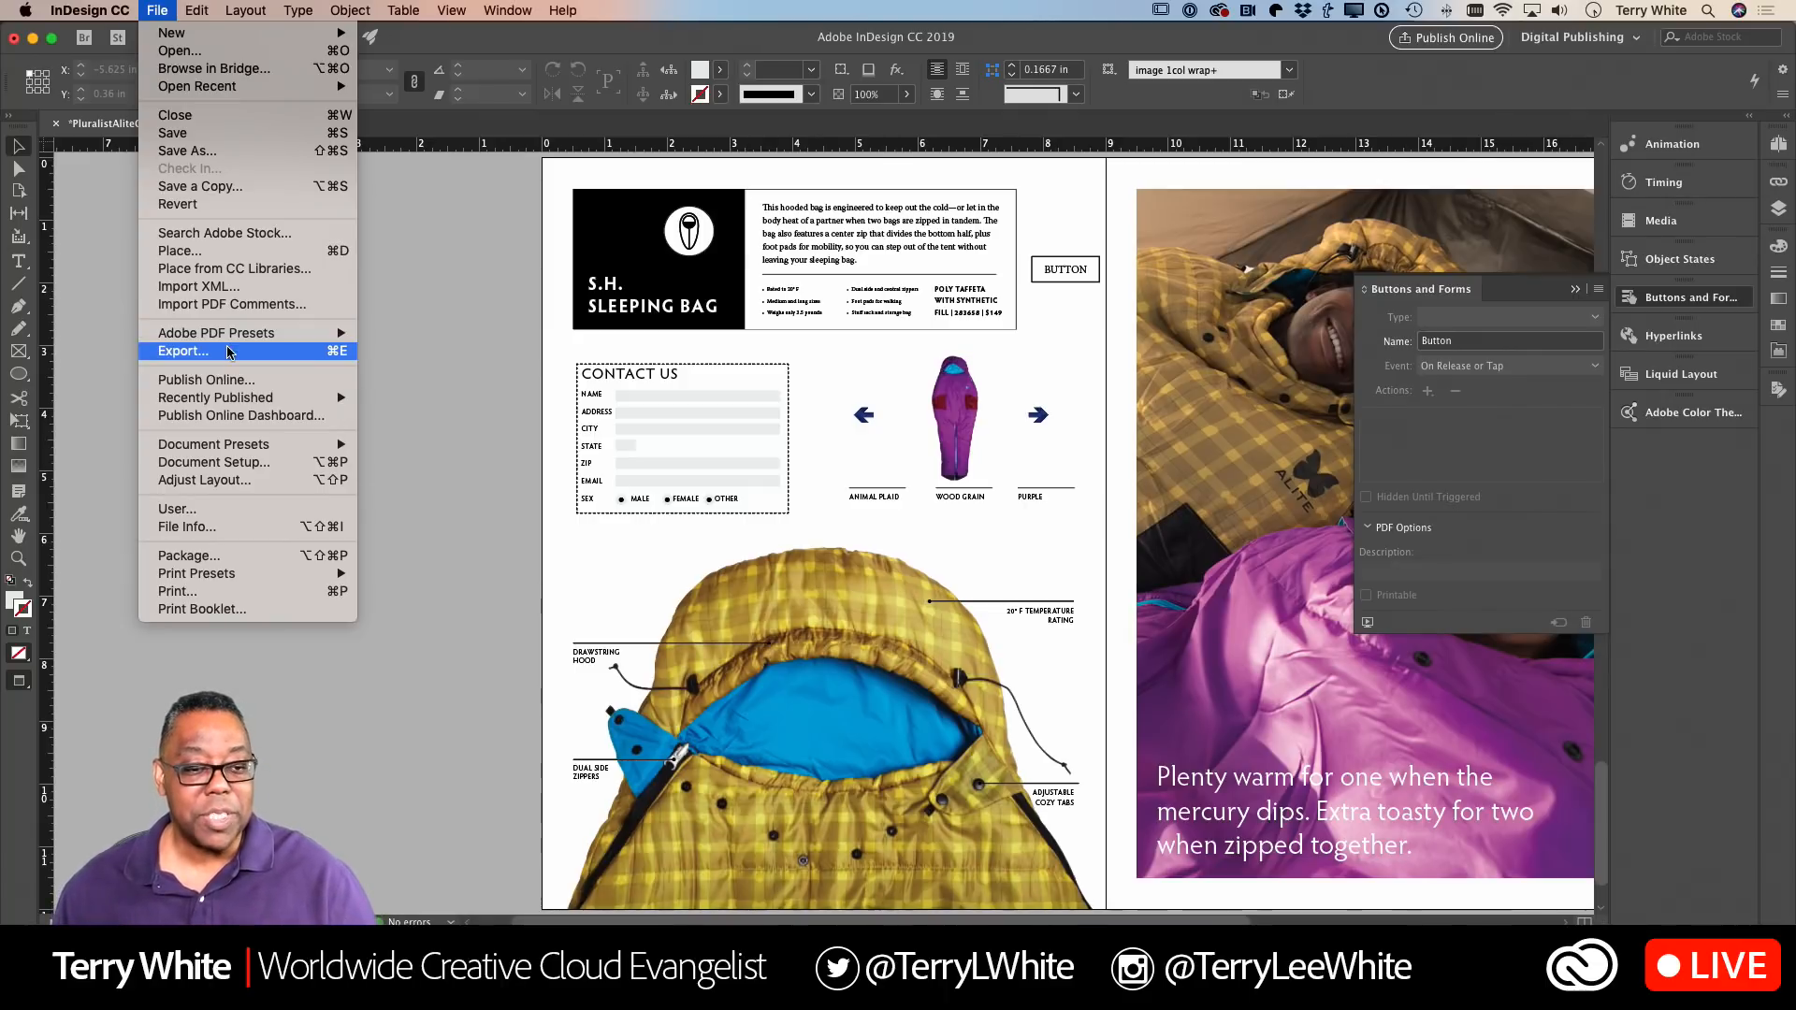
click(279, 356)
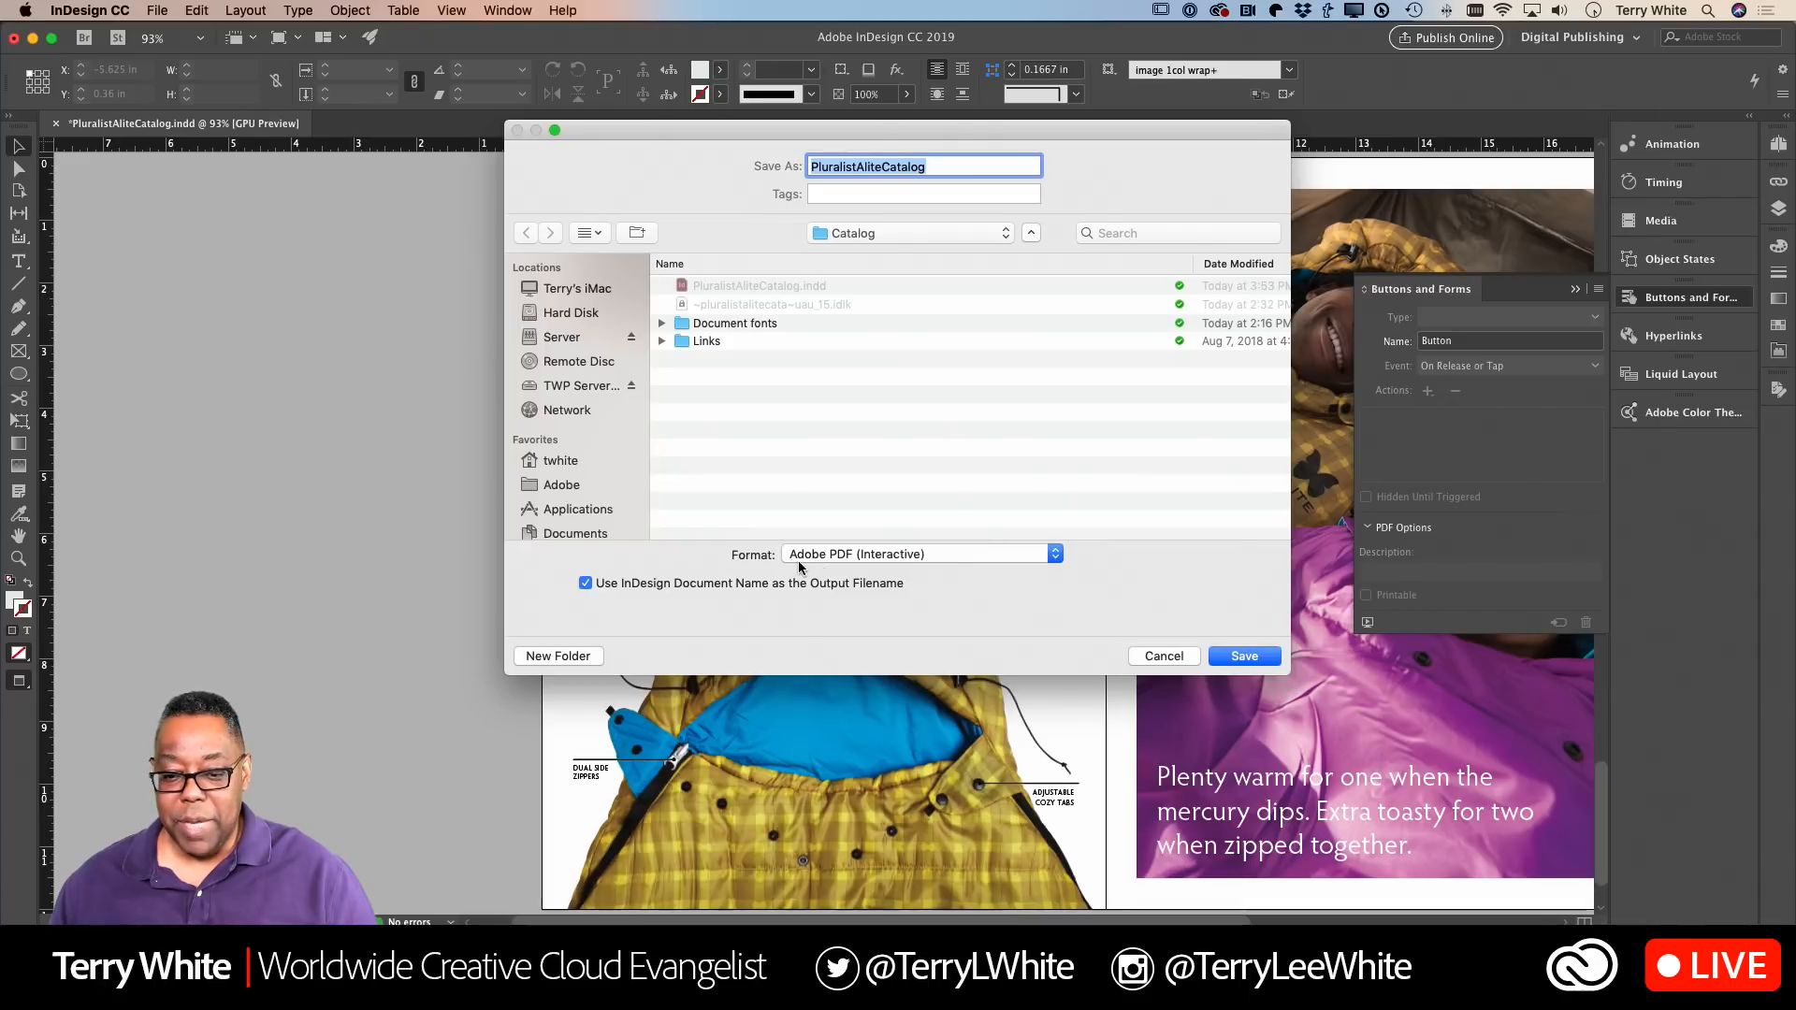
click(853, 561)
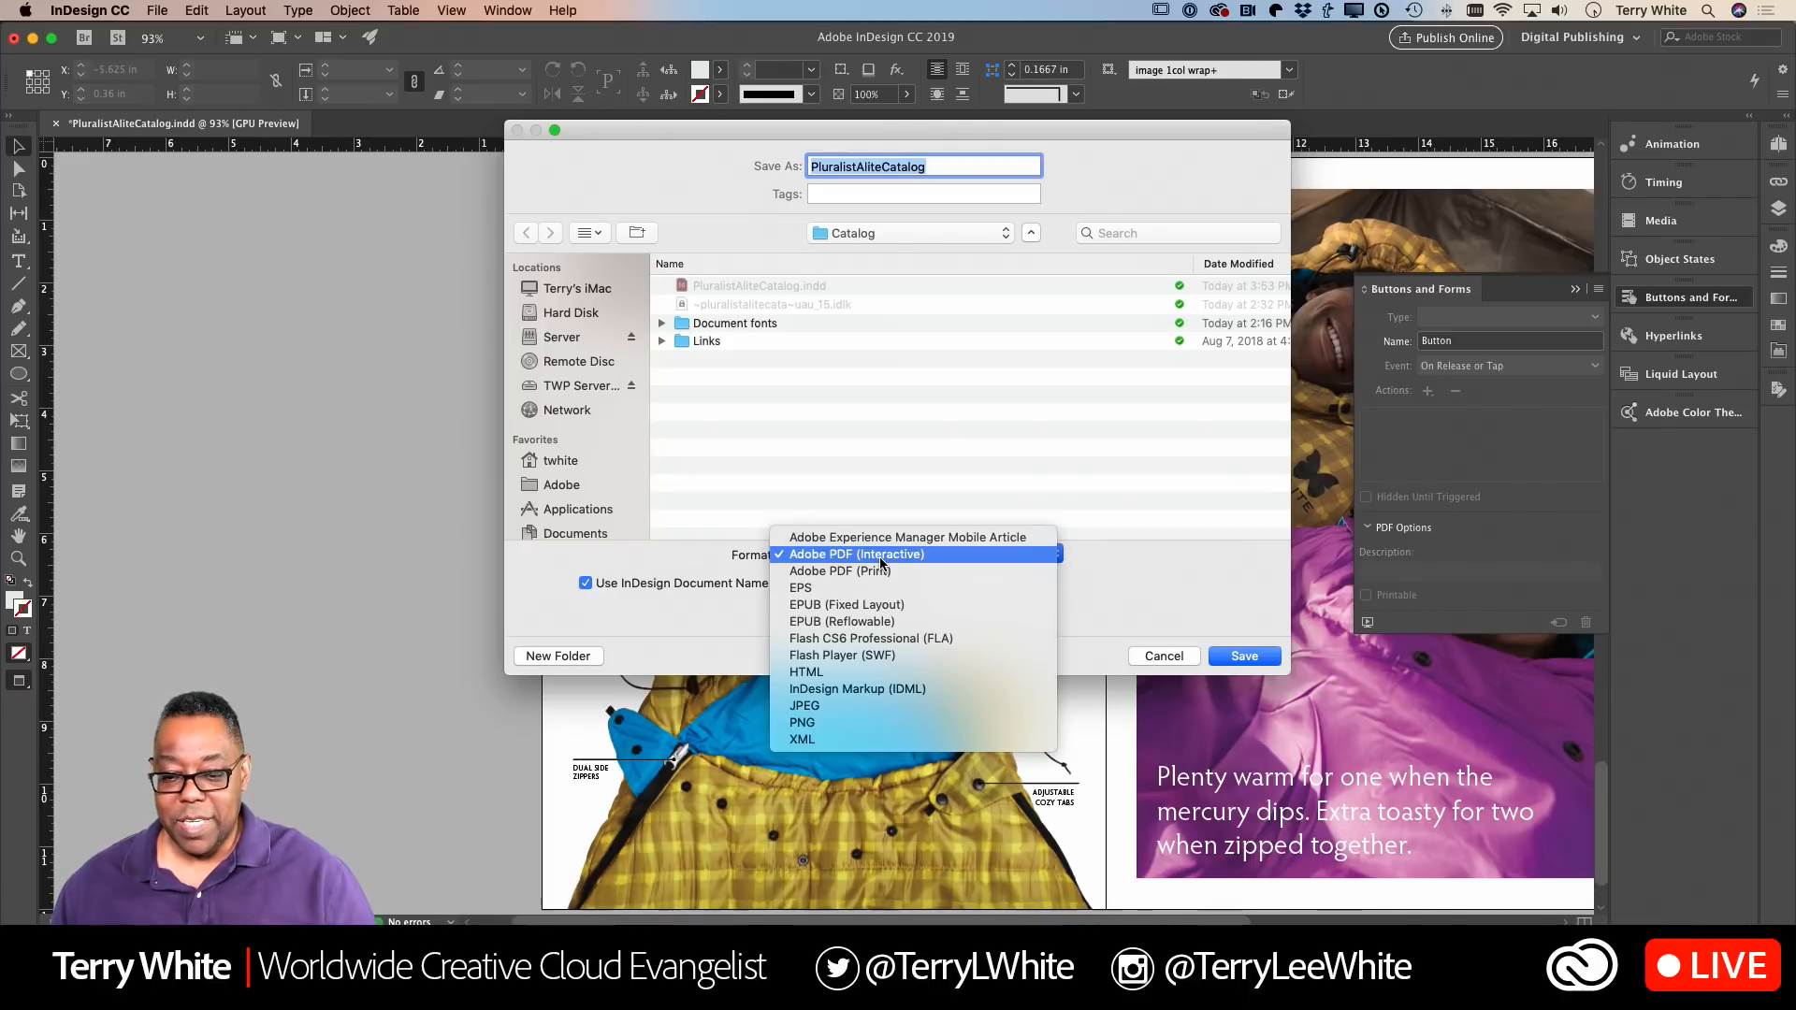
click(879, 555)
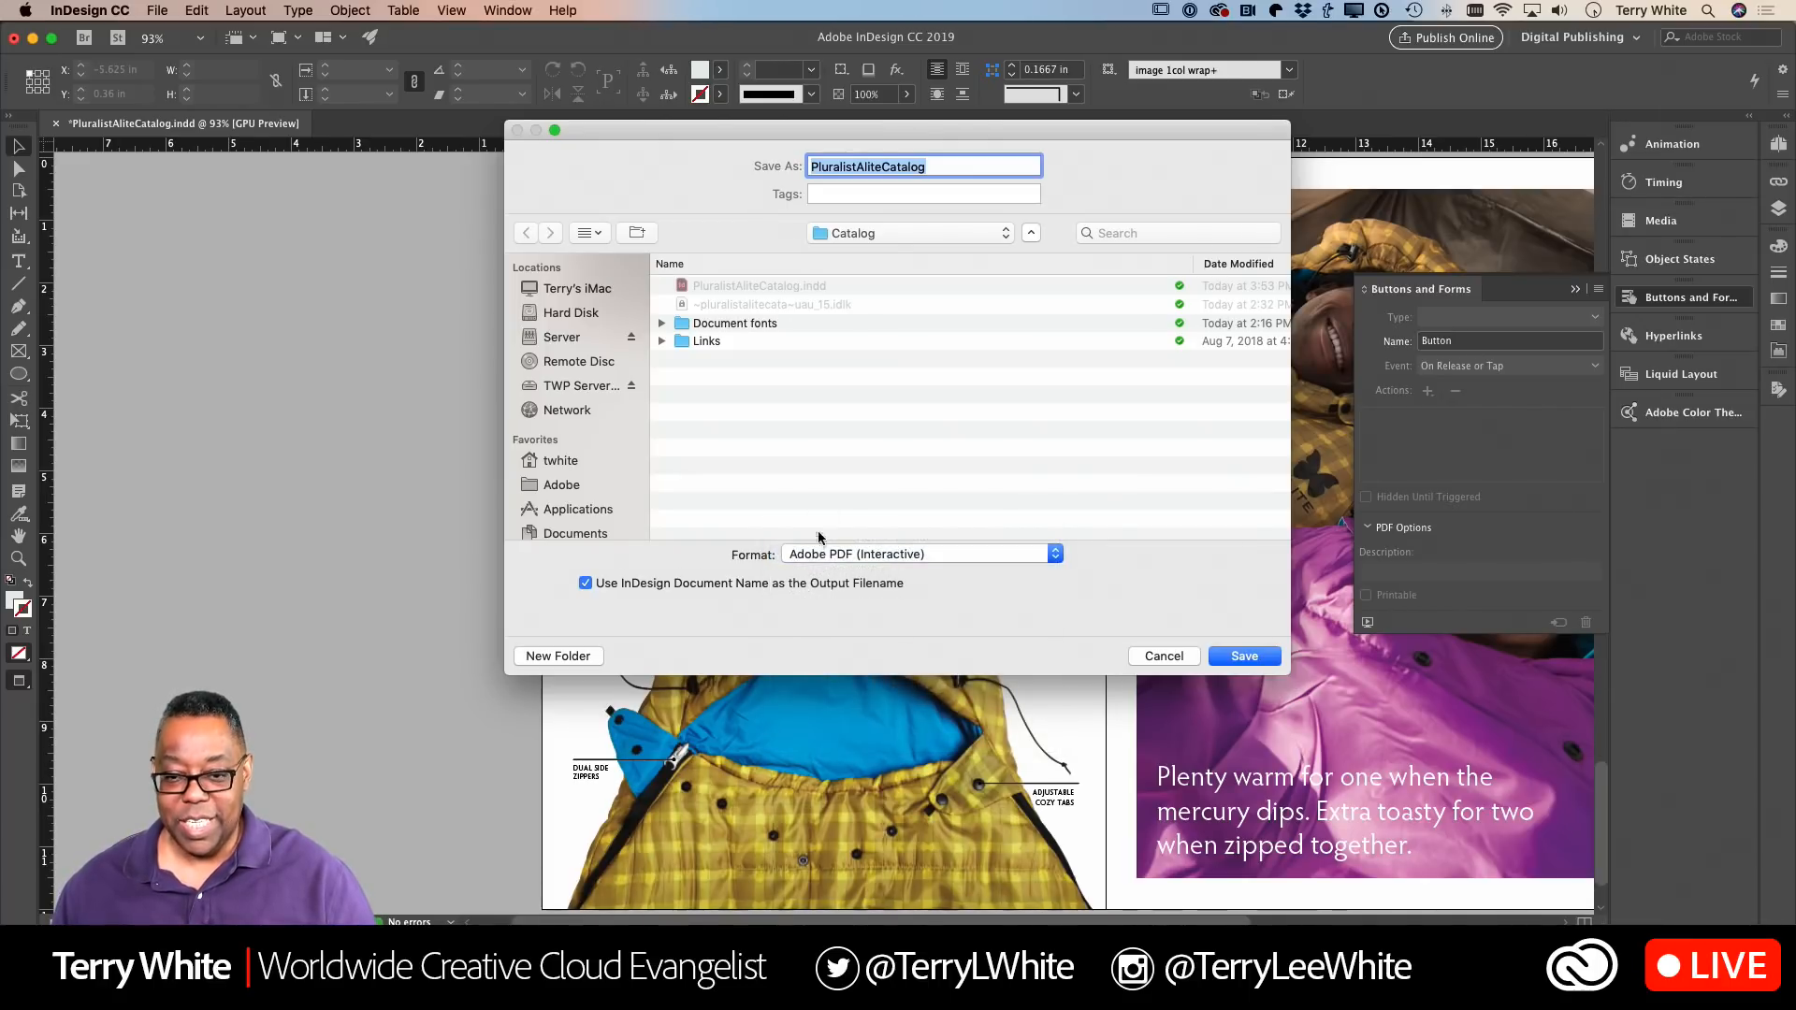
drag(941, 169, 783, 152)
text(P7)
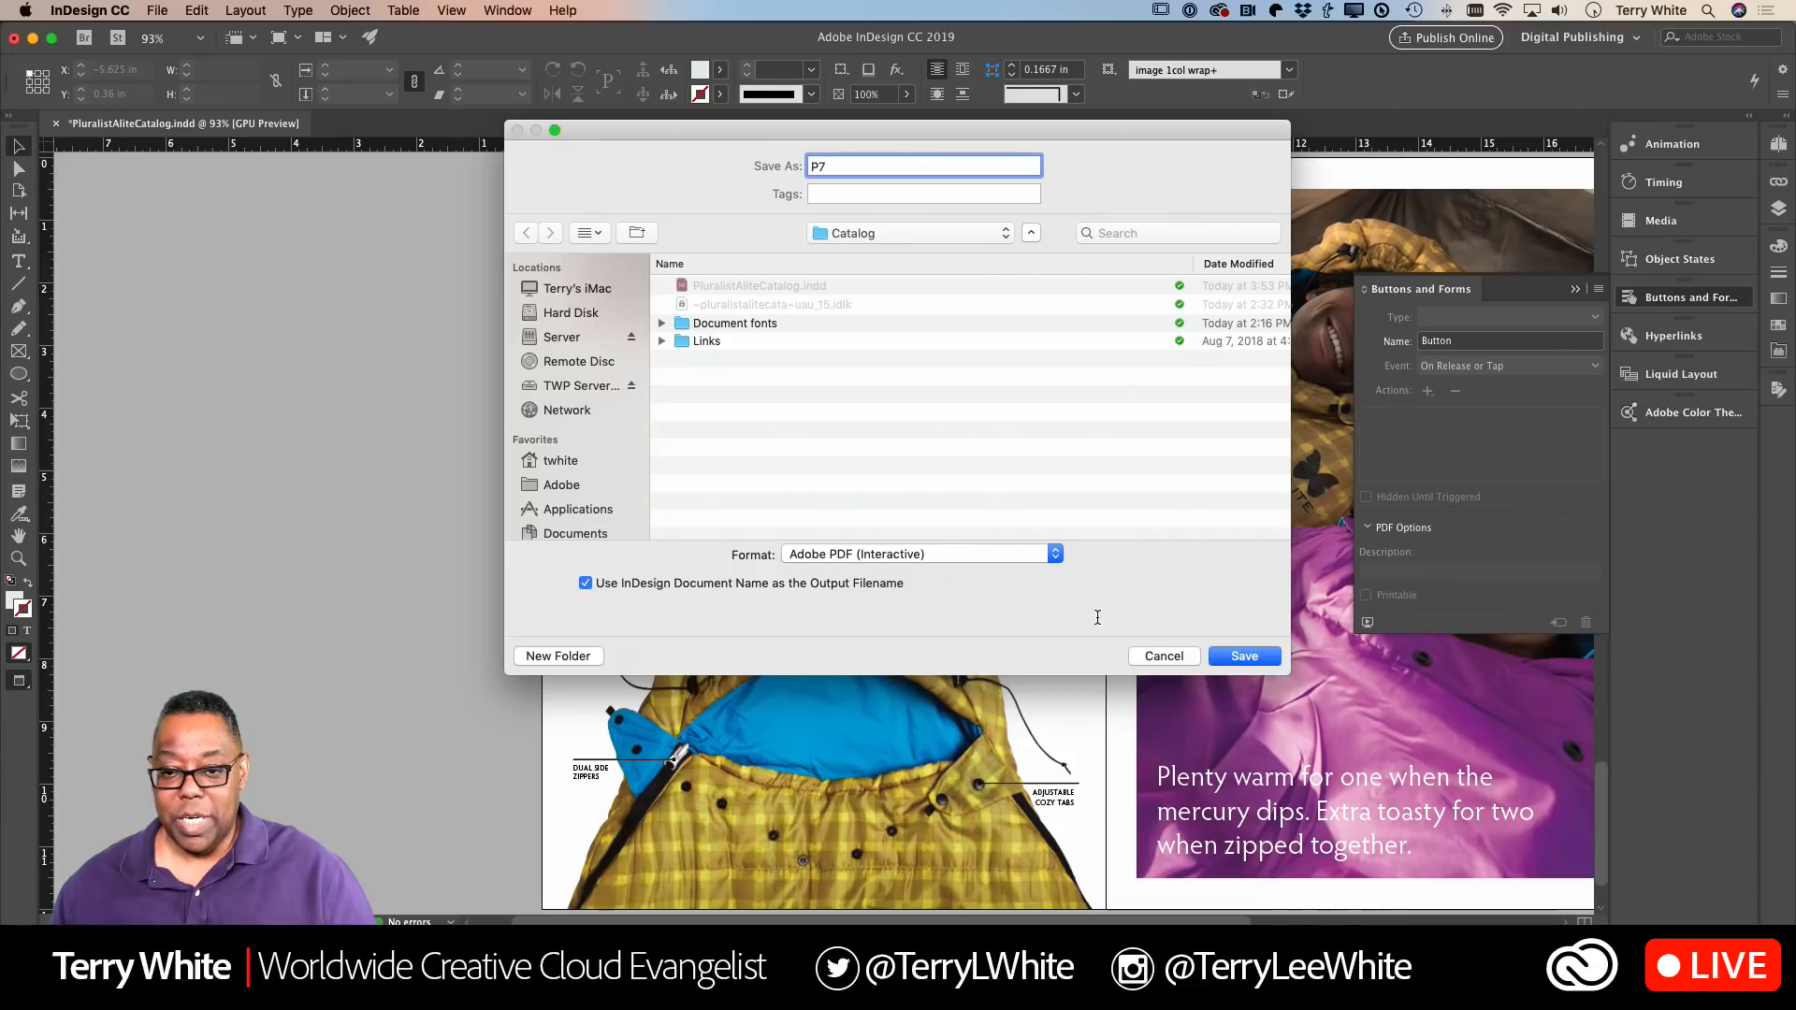
key(super+d)
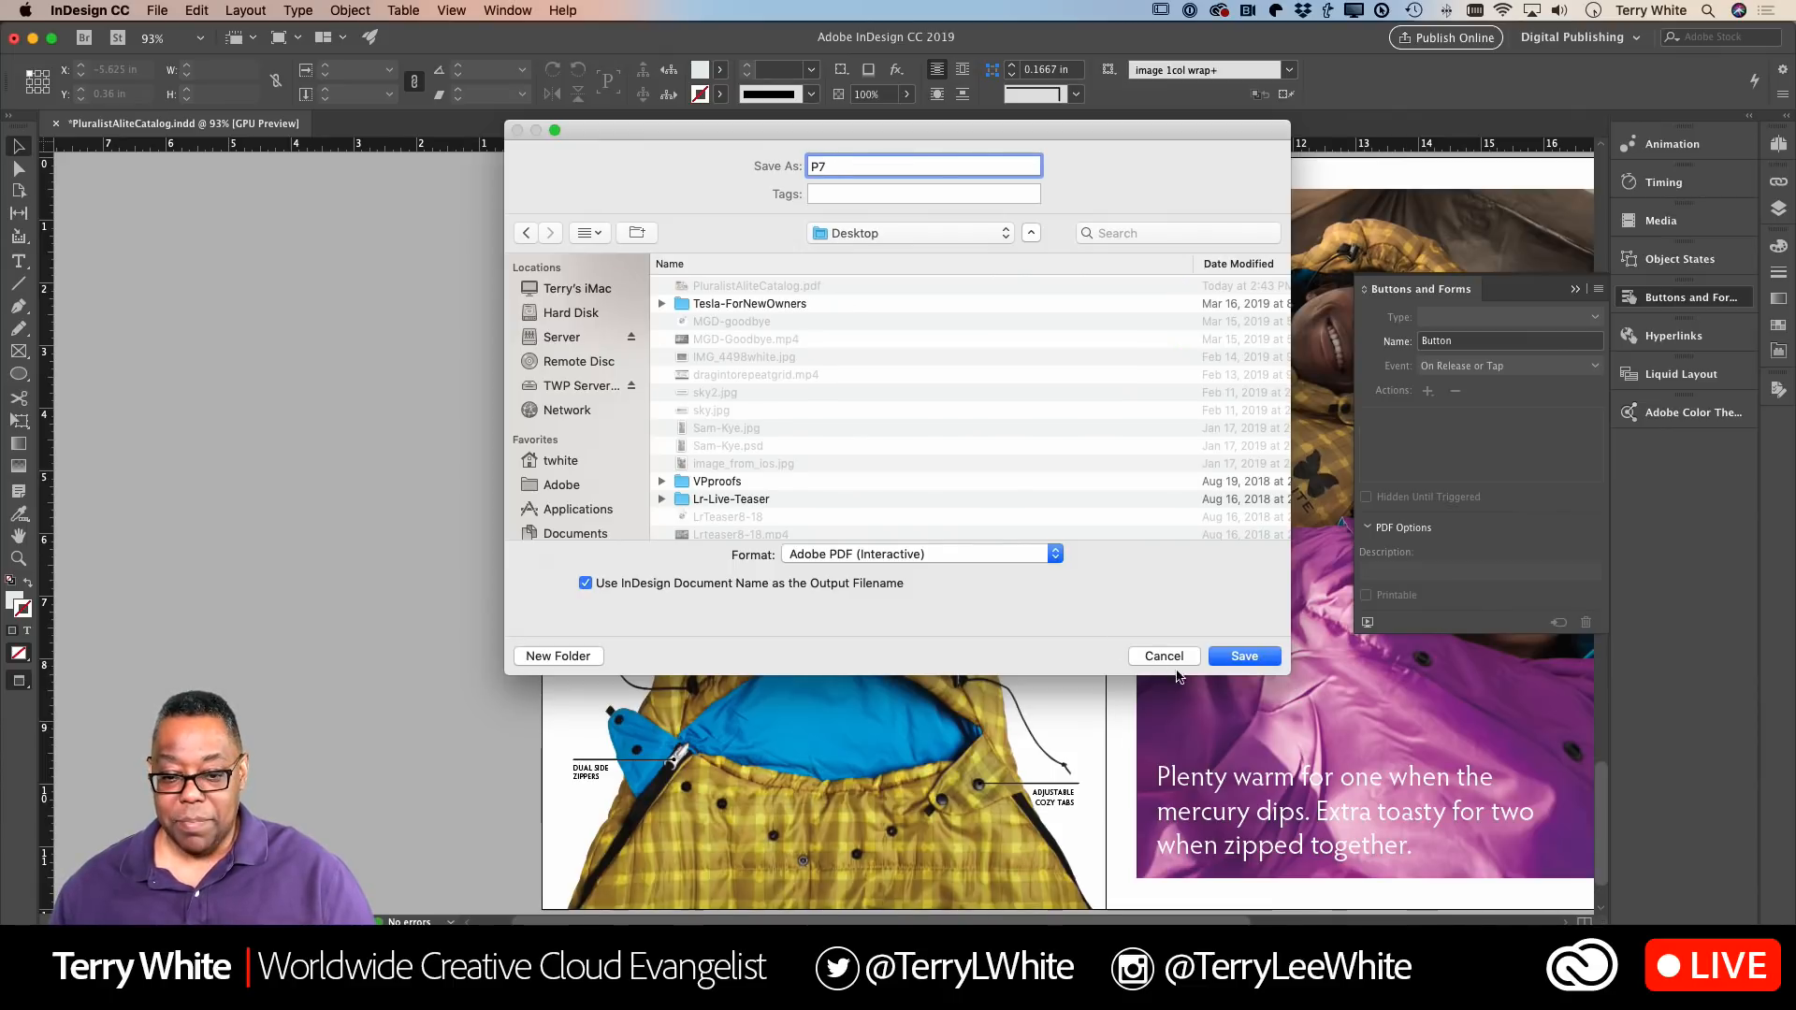
click(1243, 661)
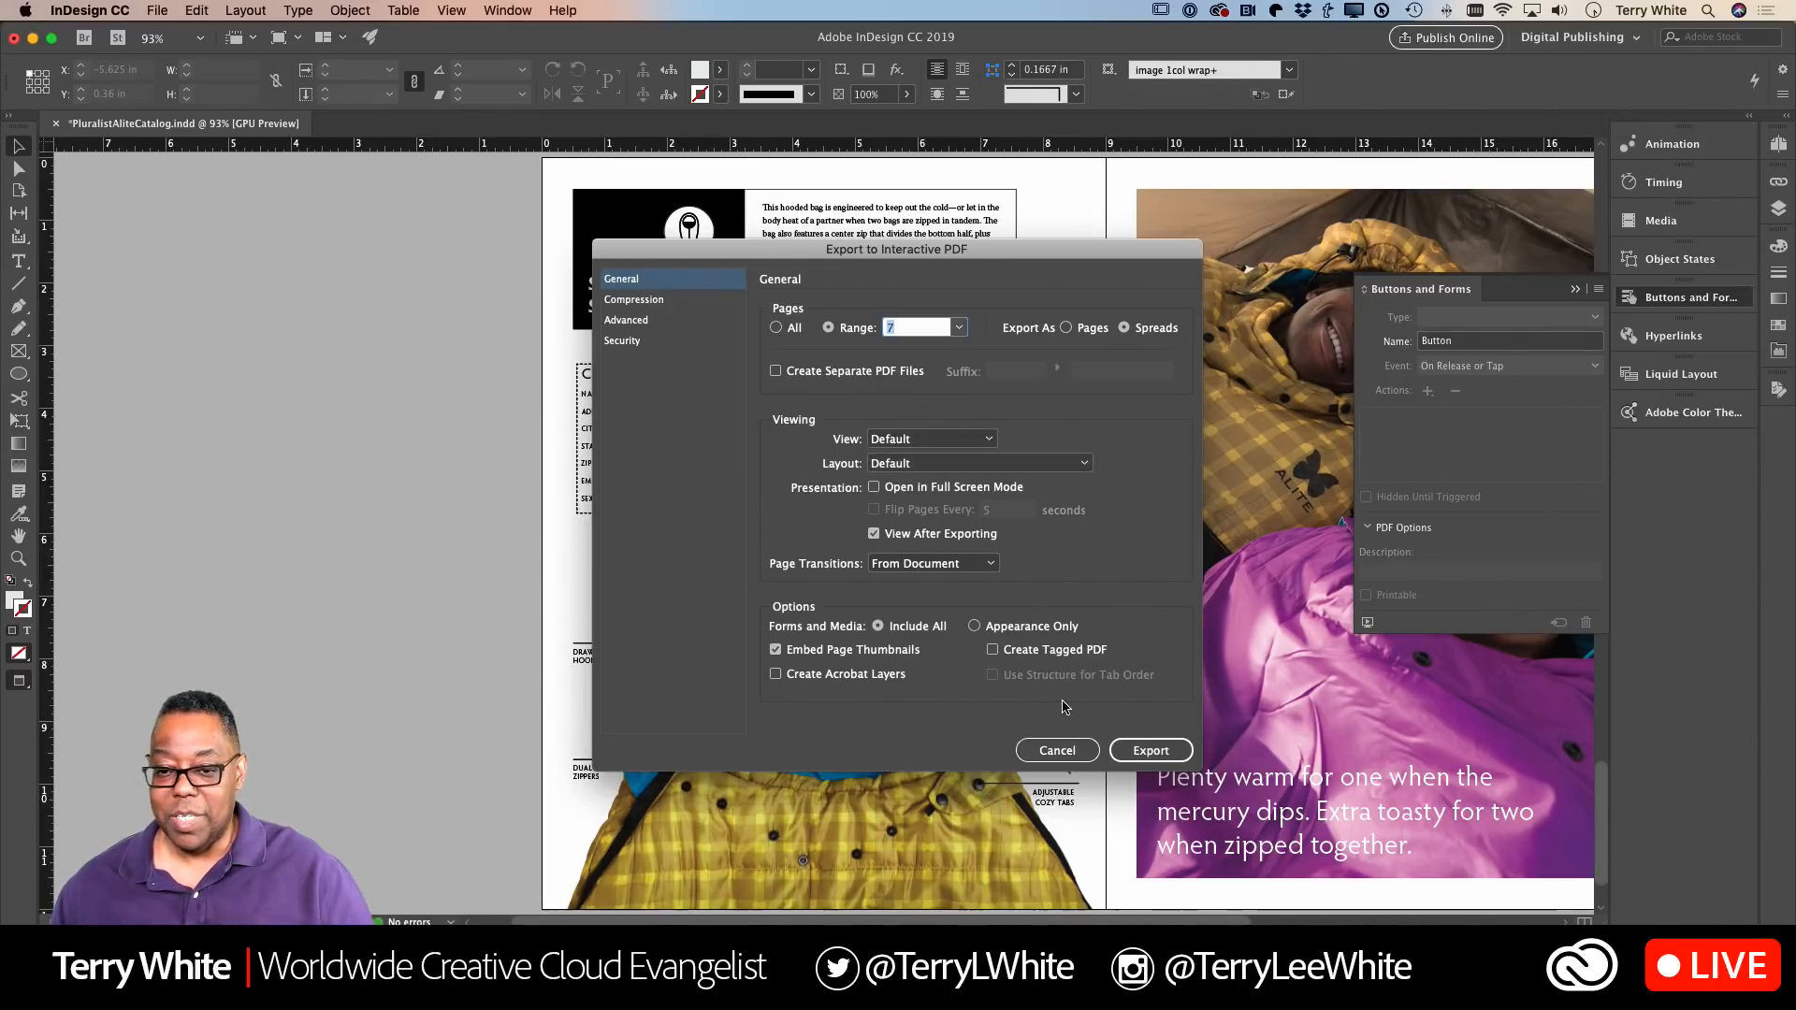
Step: Export page 7 as a spread to the interactive PDF, turning off future CMYK blend space warnings
click(1166, 754)
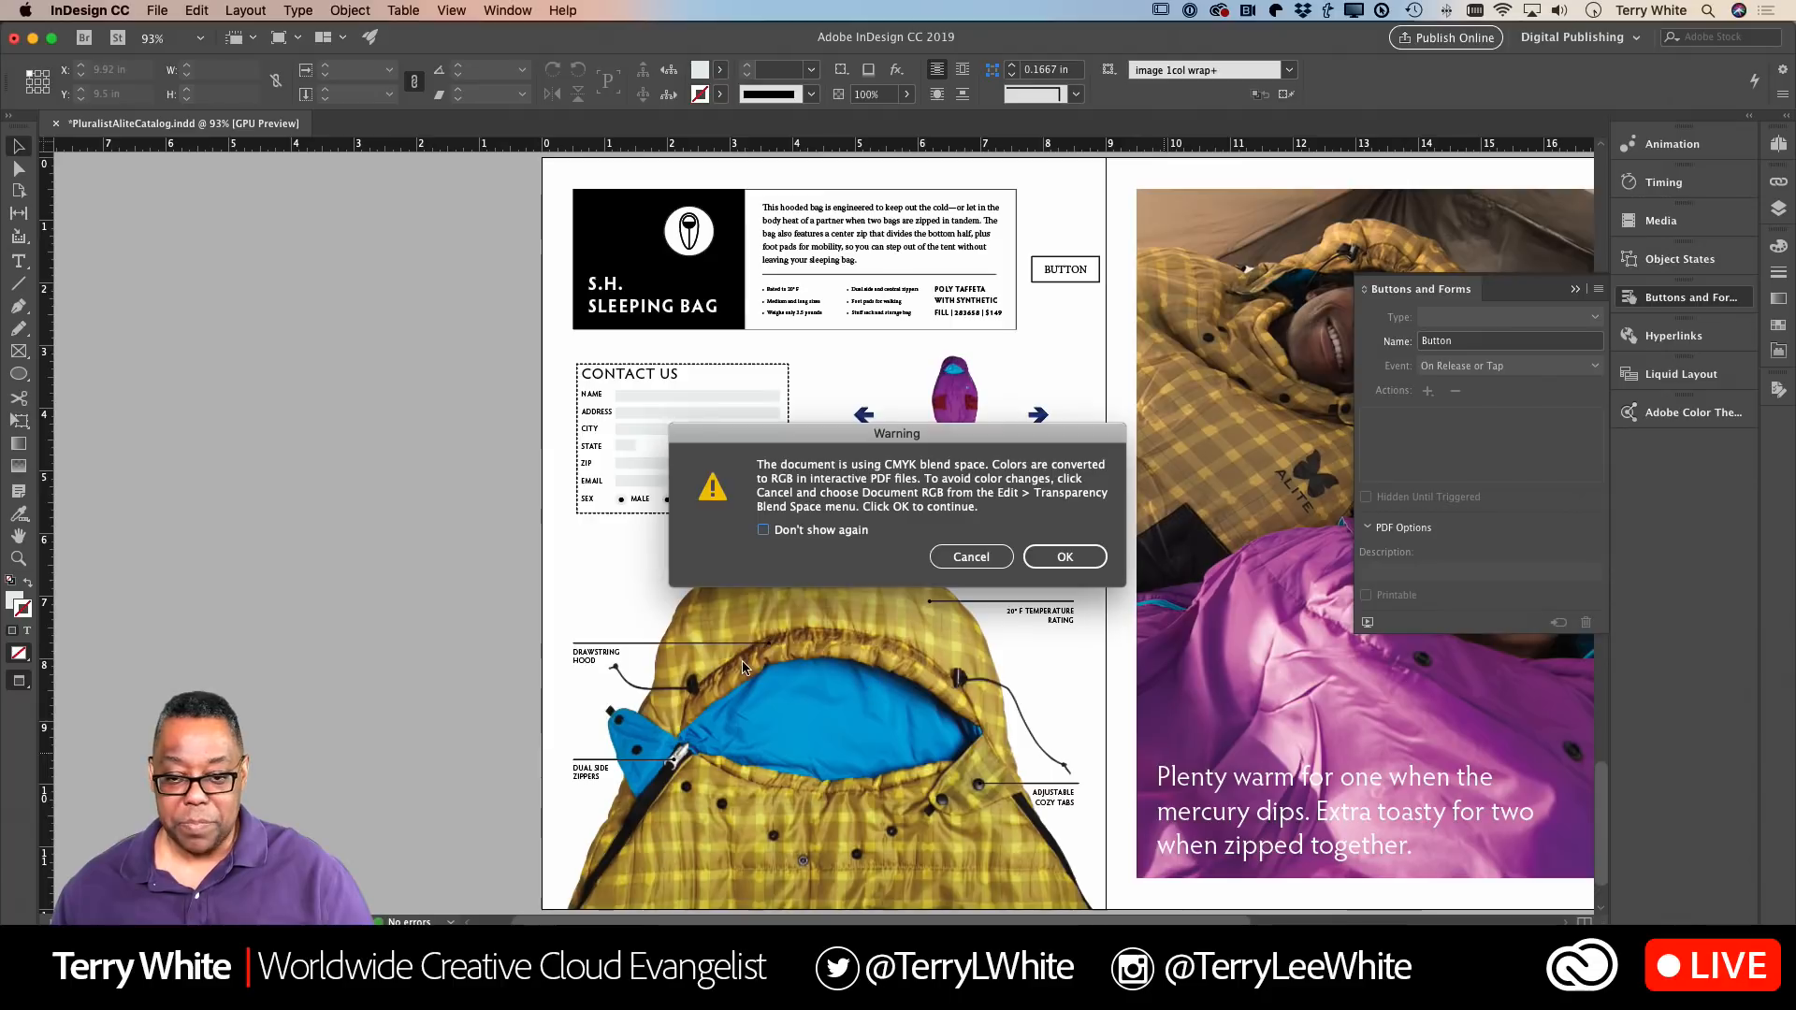
click(802, 533)
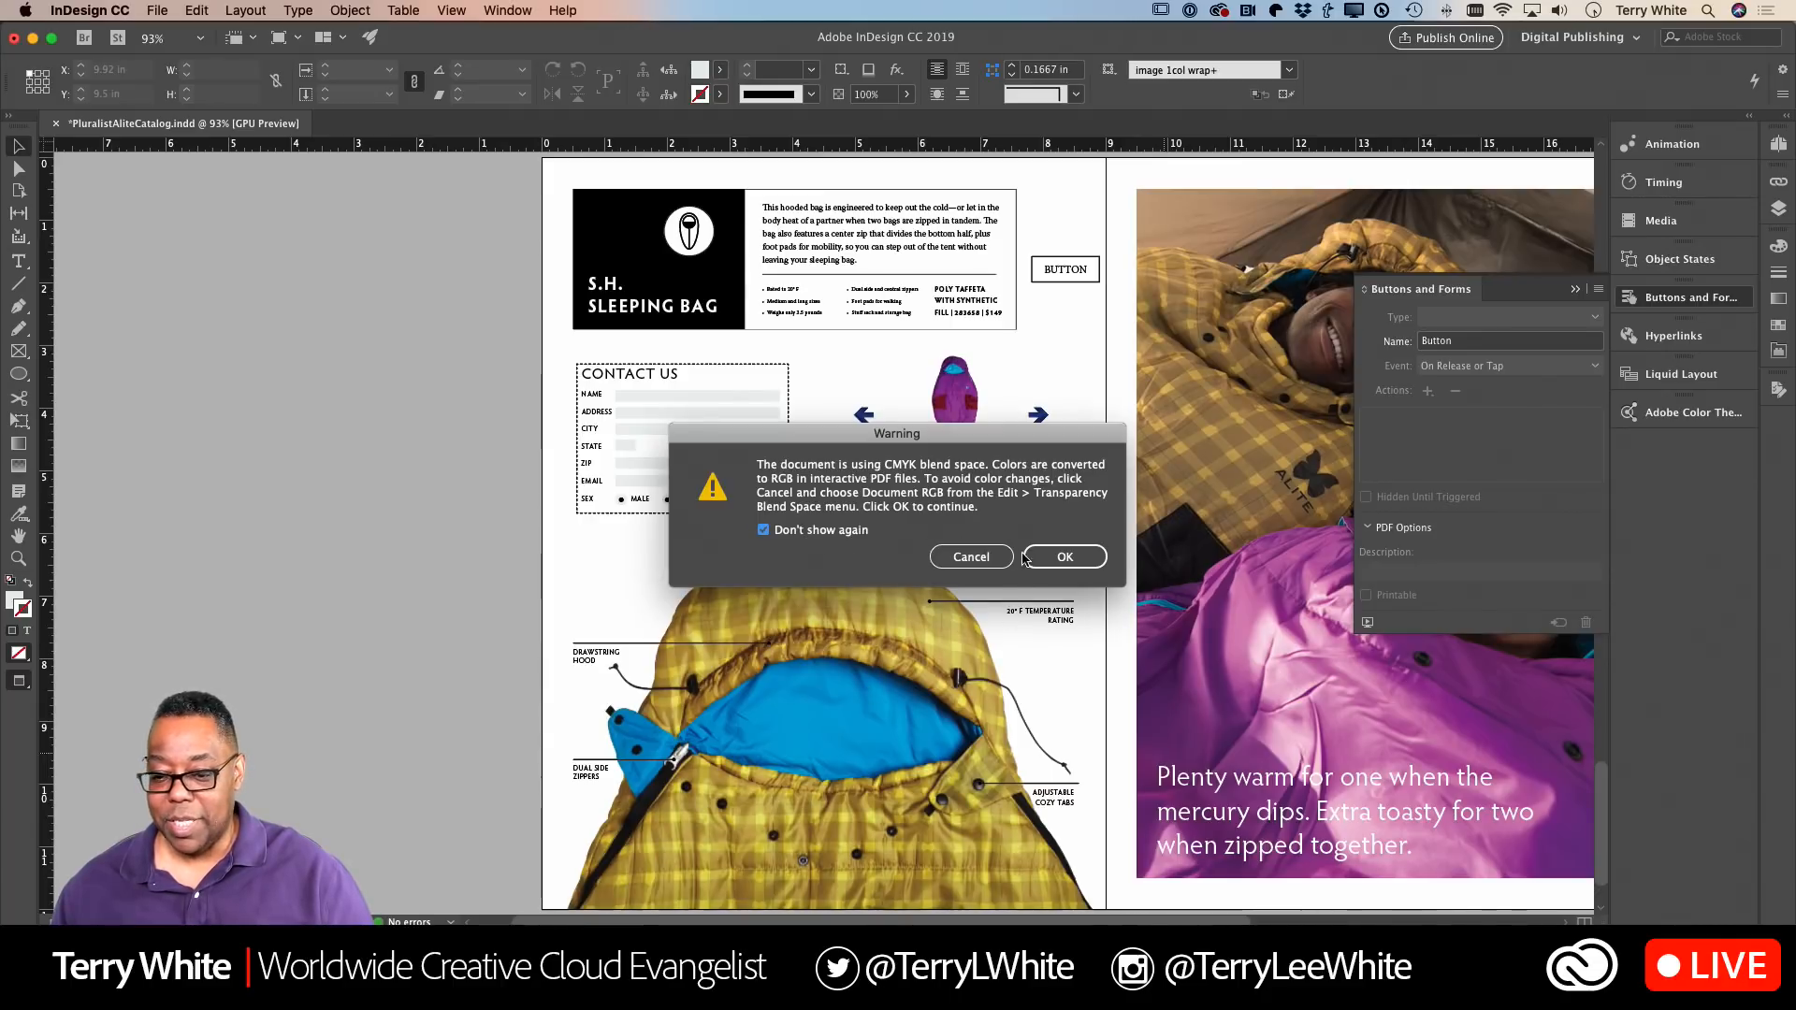
key(Return)
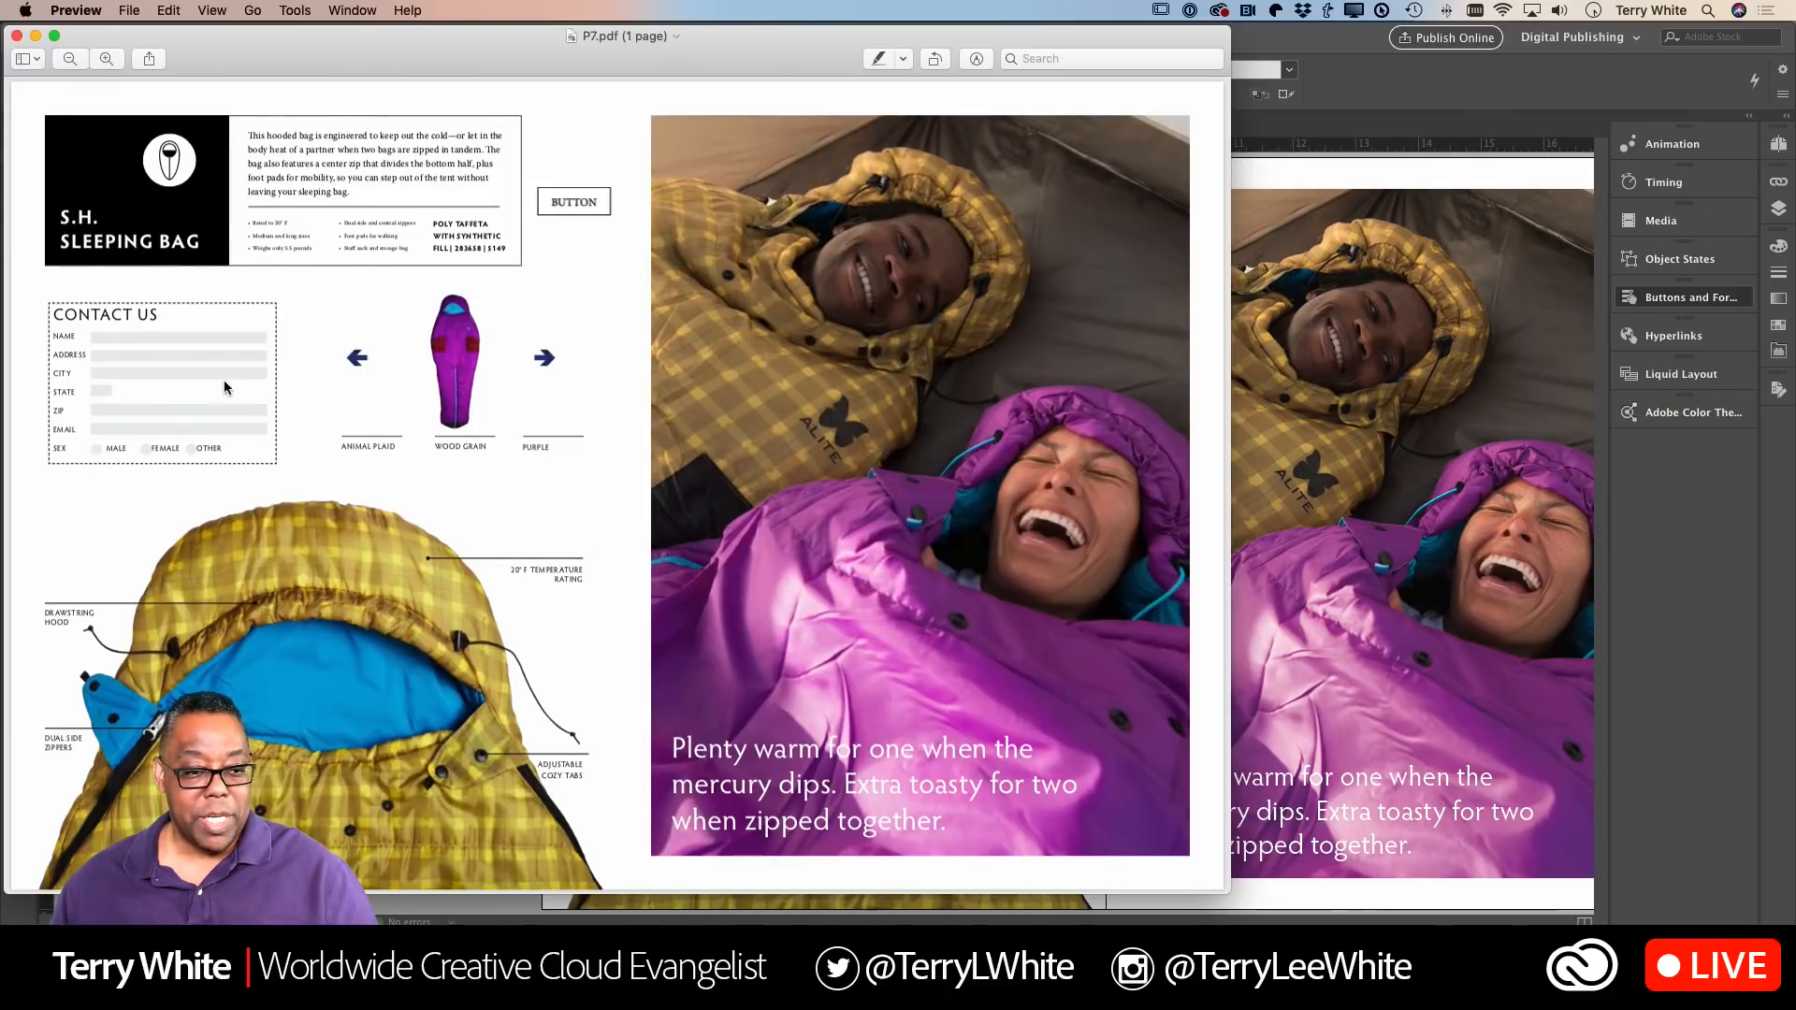
Step: Test the Contact Us form in the exported PDF by entering sample text in the Name field and "fdafda" in the Address field
click(180, 337)
text(asdfasdf)
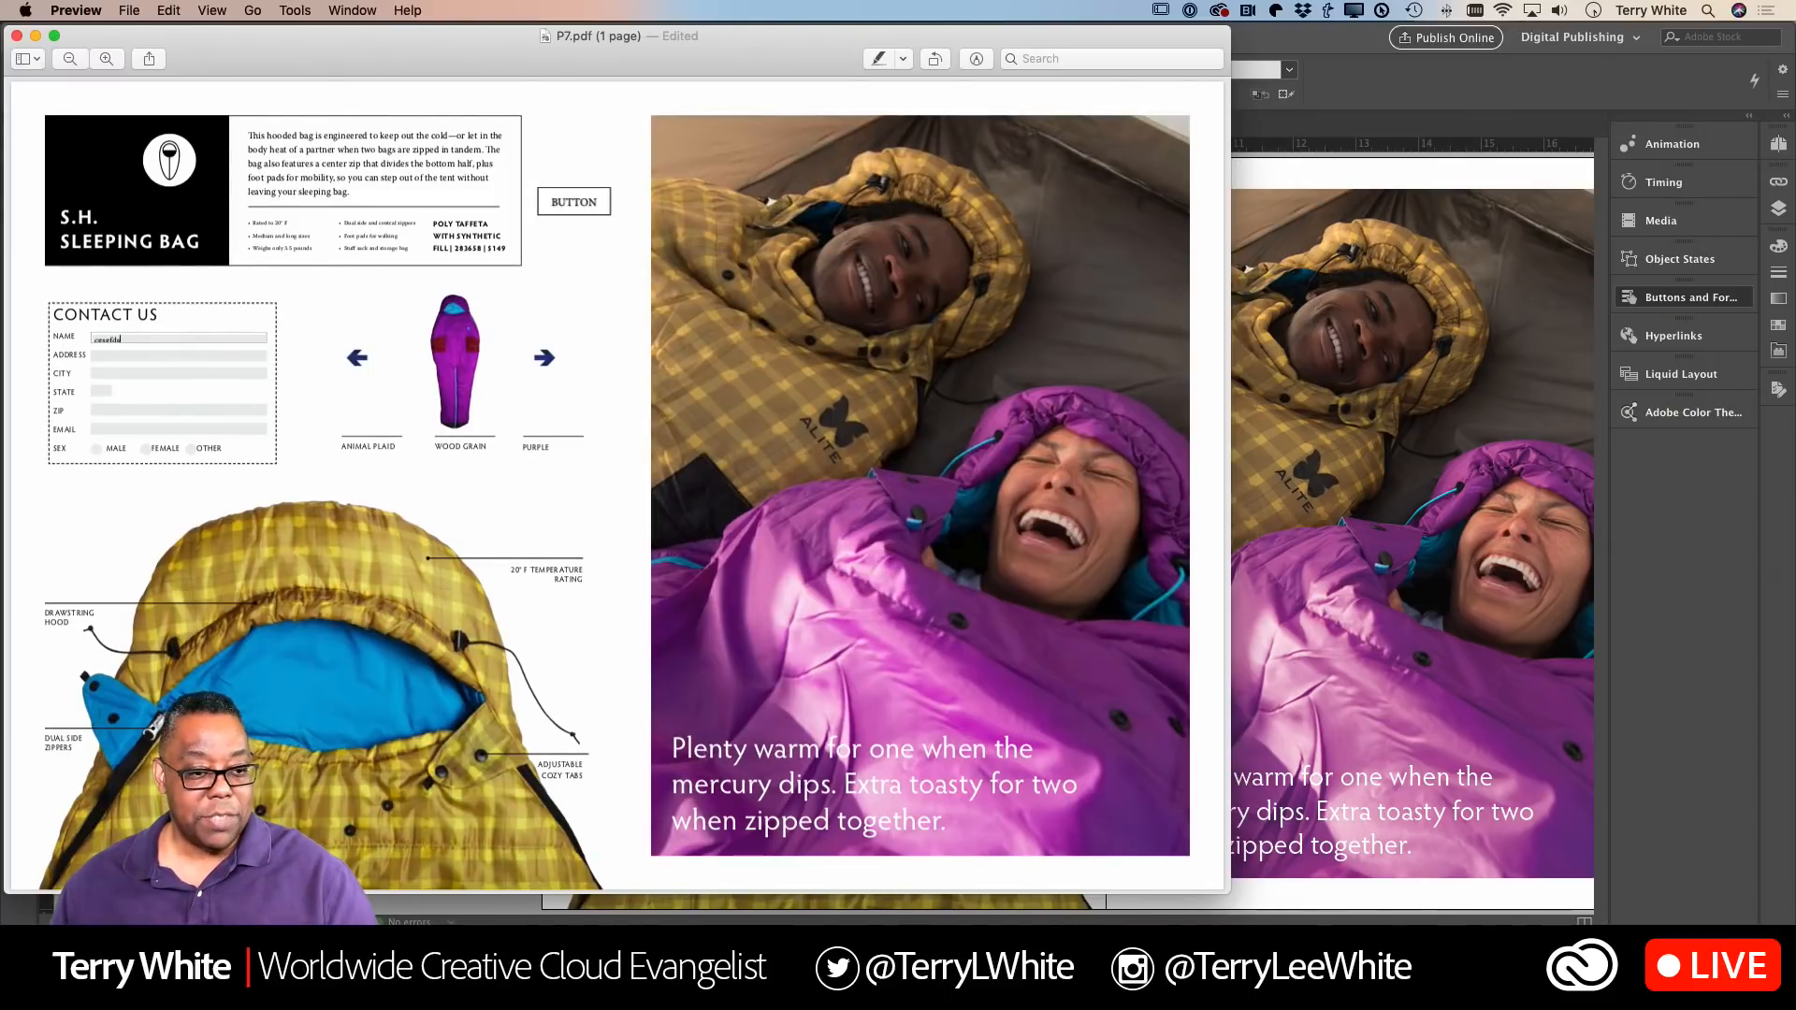
key(super+plus)
key(super+plus)
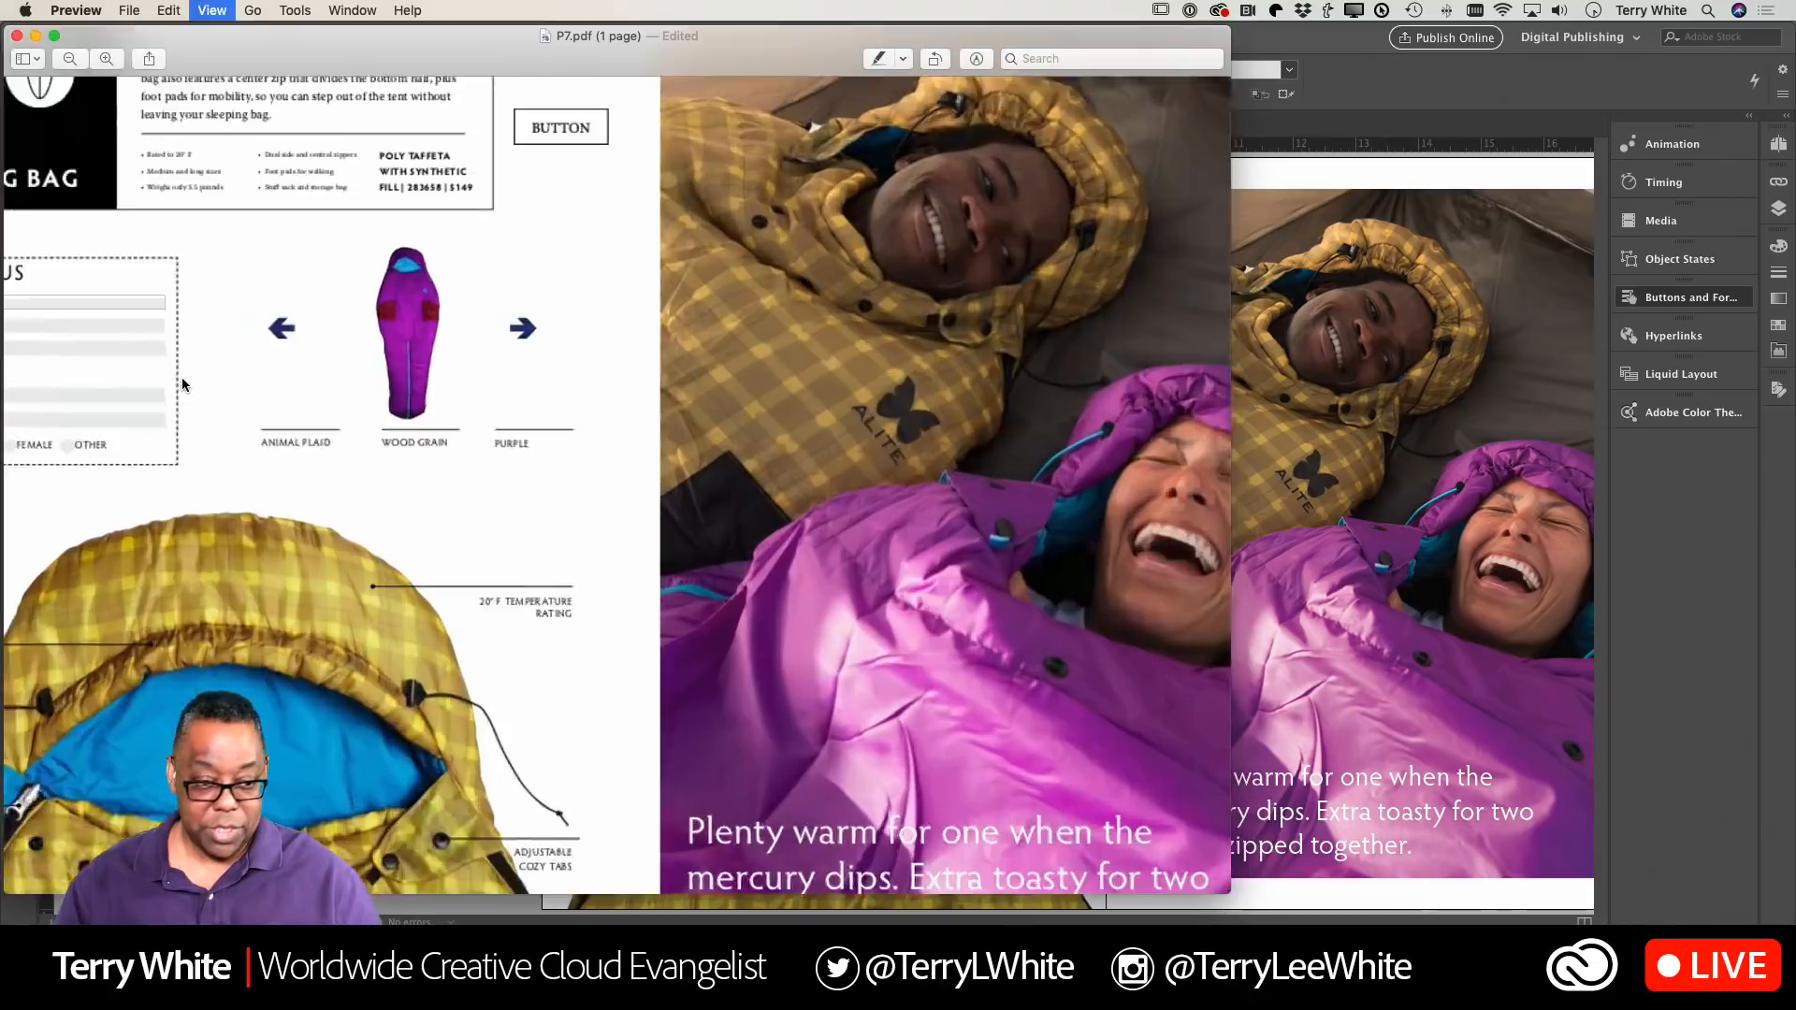
scroll(182, 378, left, 2)
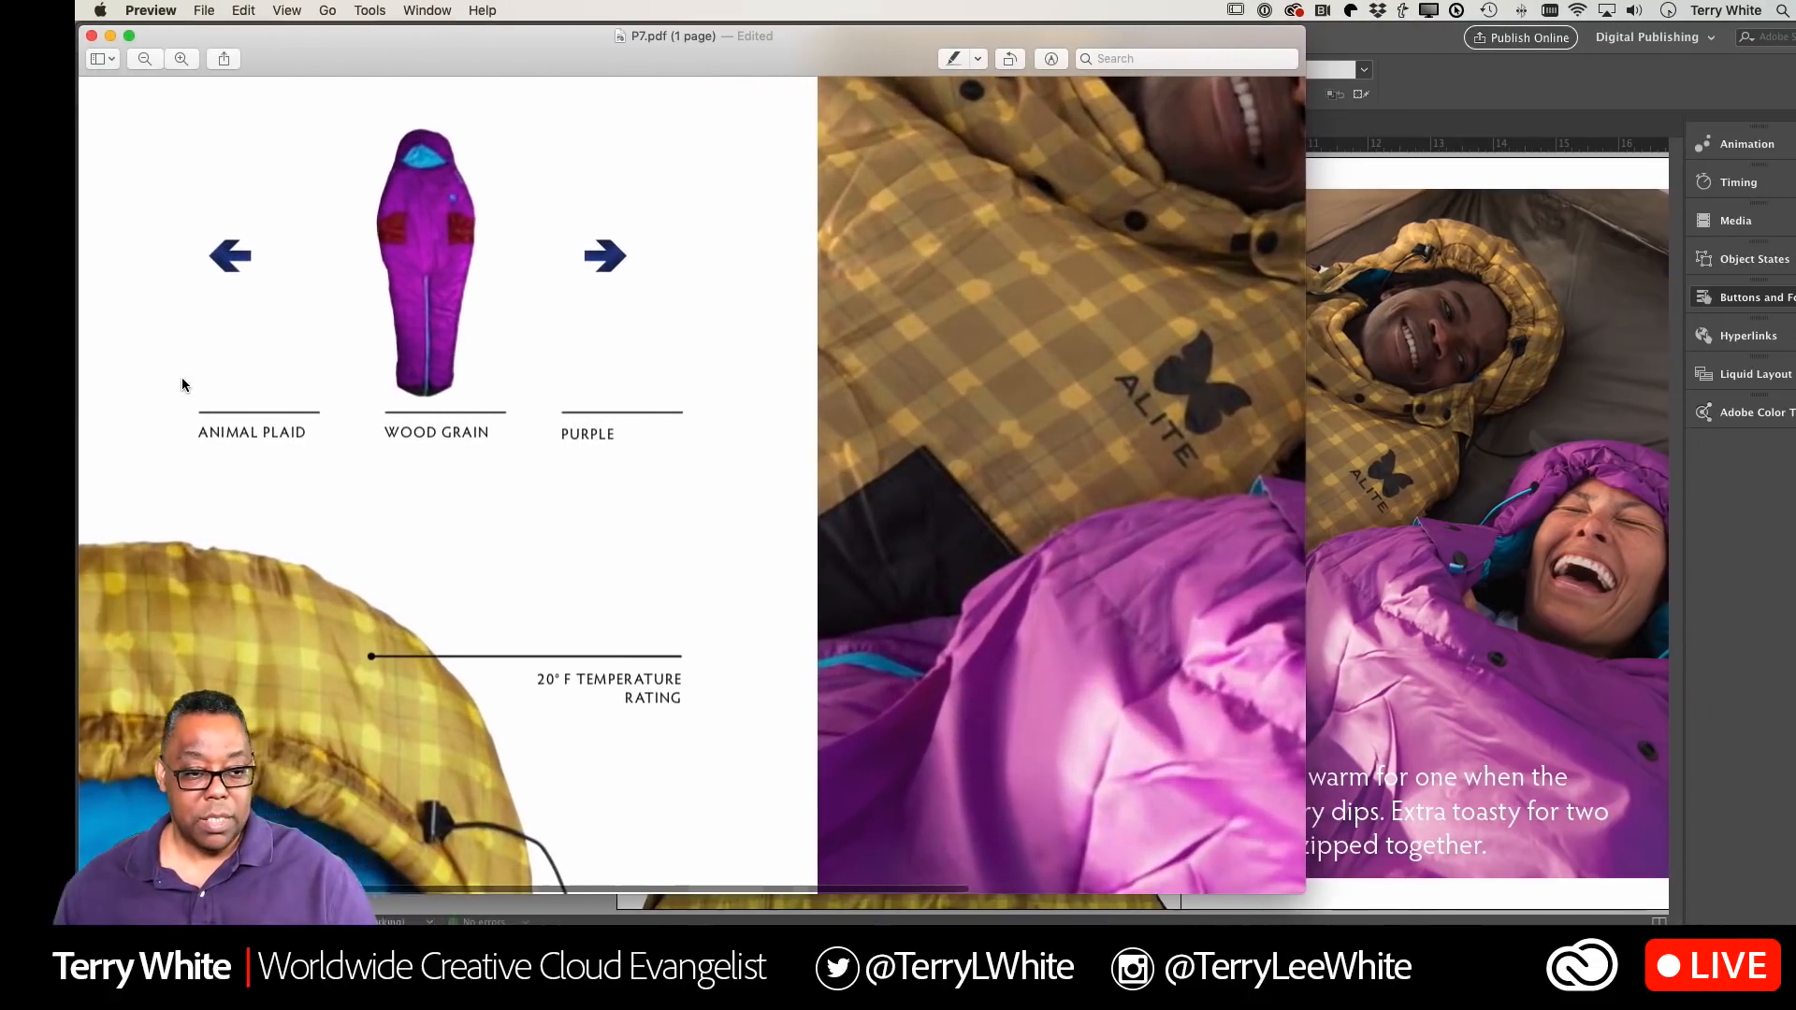
scroll(292, 822, left, 2)
scroll(292, 825, left, 5)
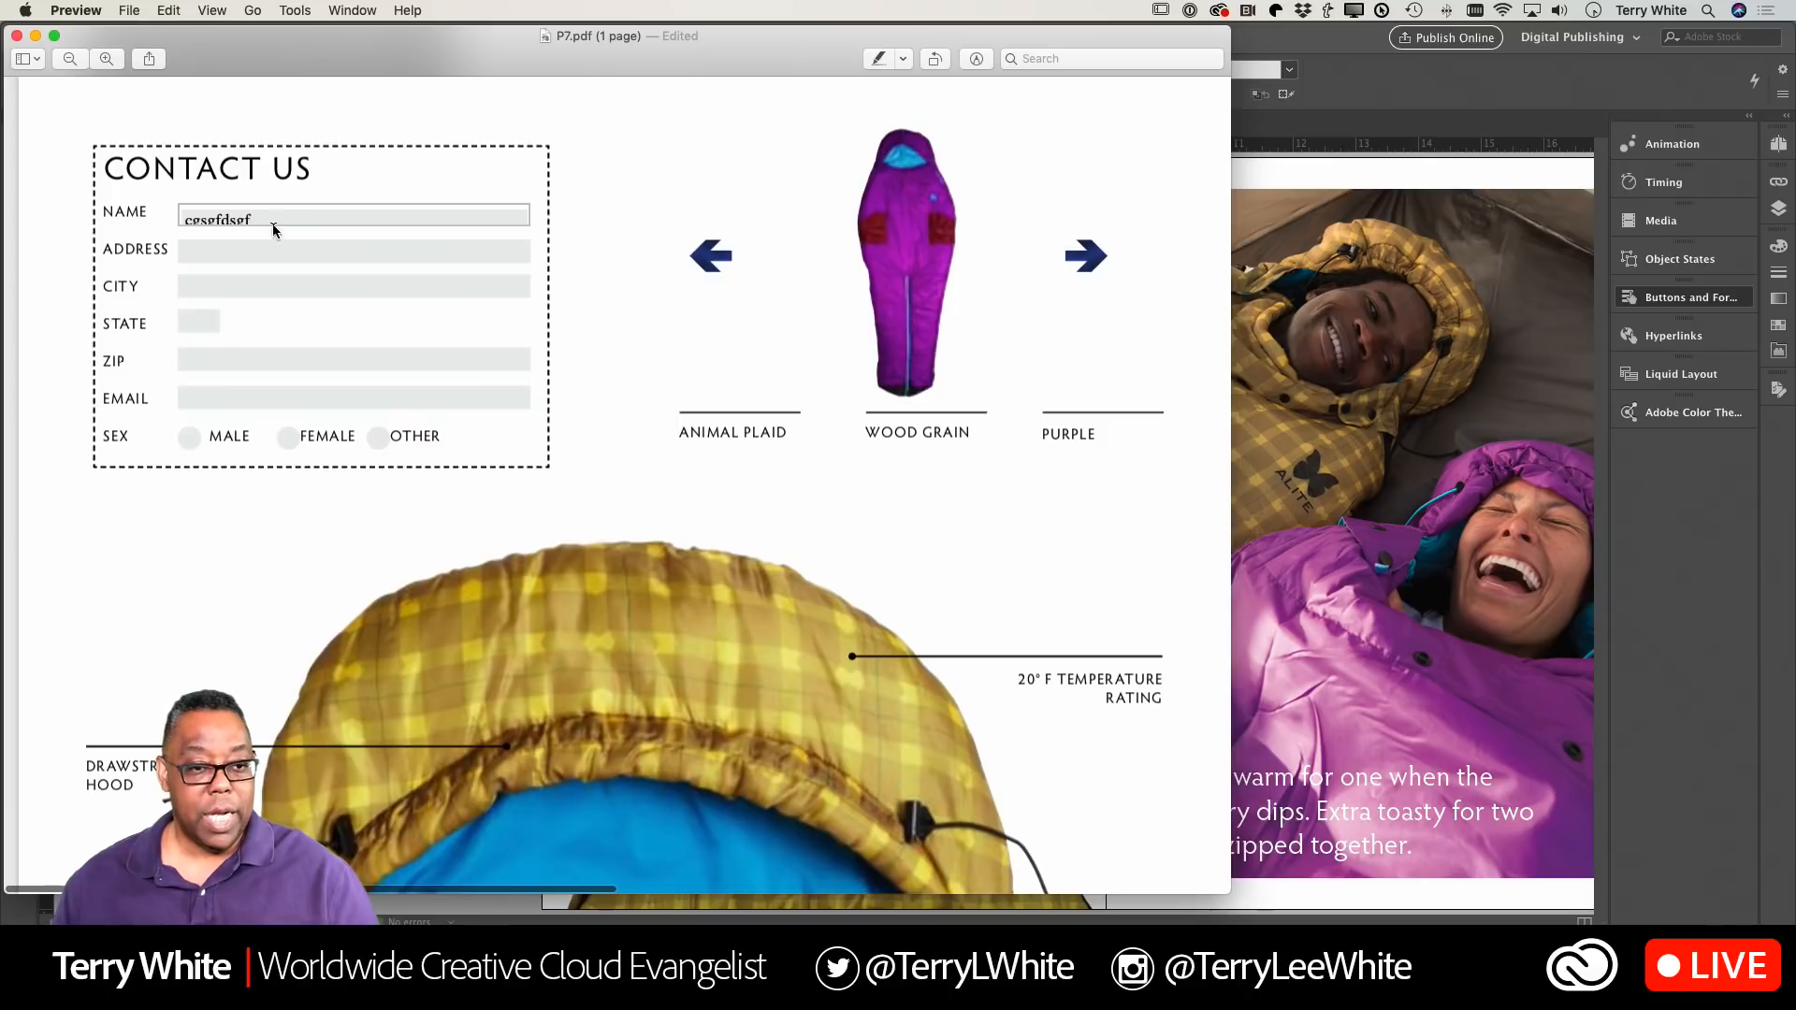
click(232, 253)
text(fdafda)
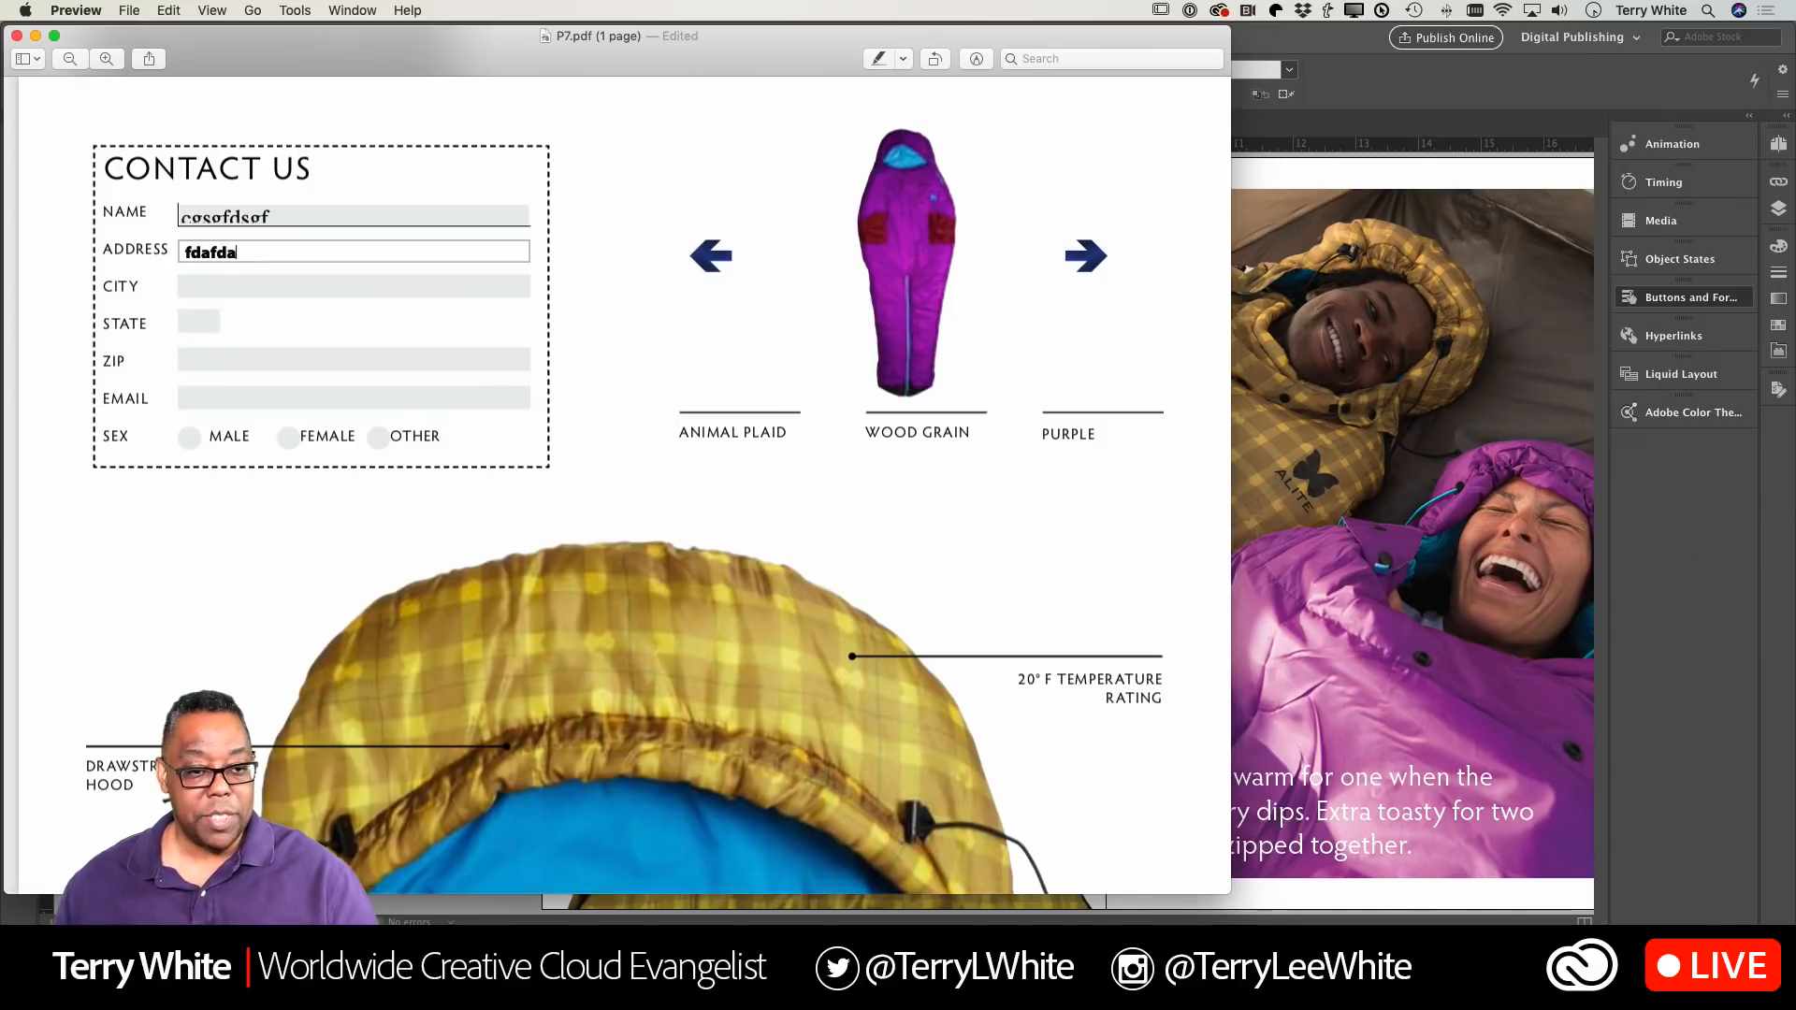
click(257, 292)
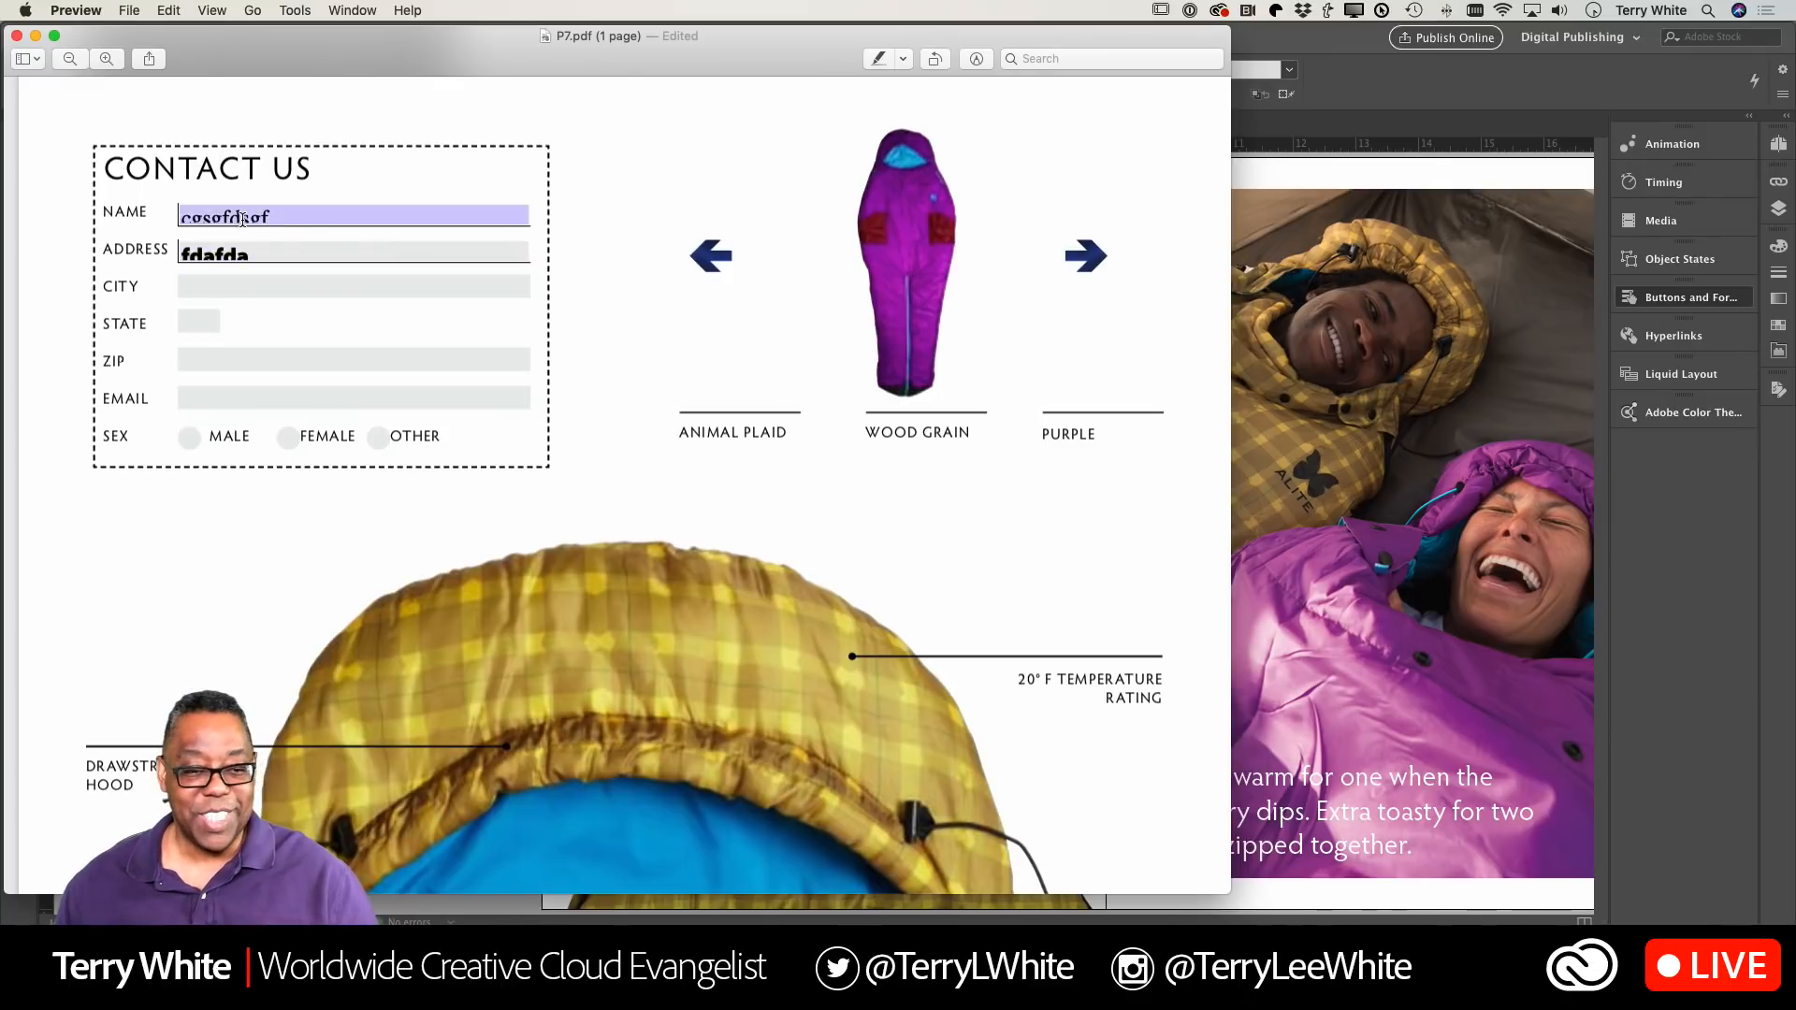
Step: Test the SEX radio buttons by choosing each option and finishing on MALE, and recheck the text in the Address field
click(191, 439)
click(287, 440)
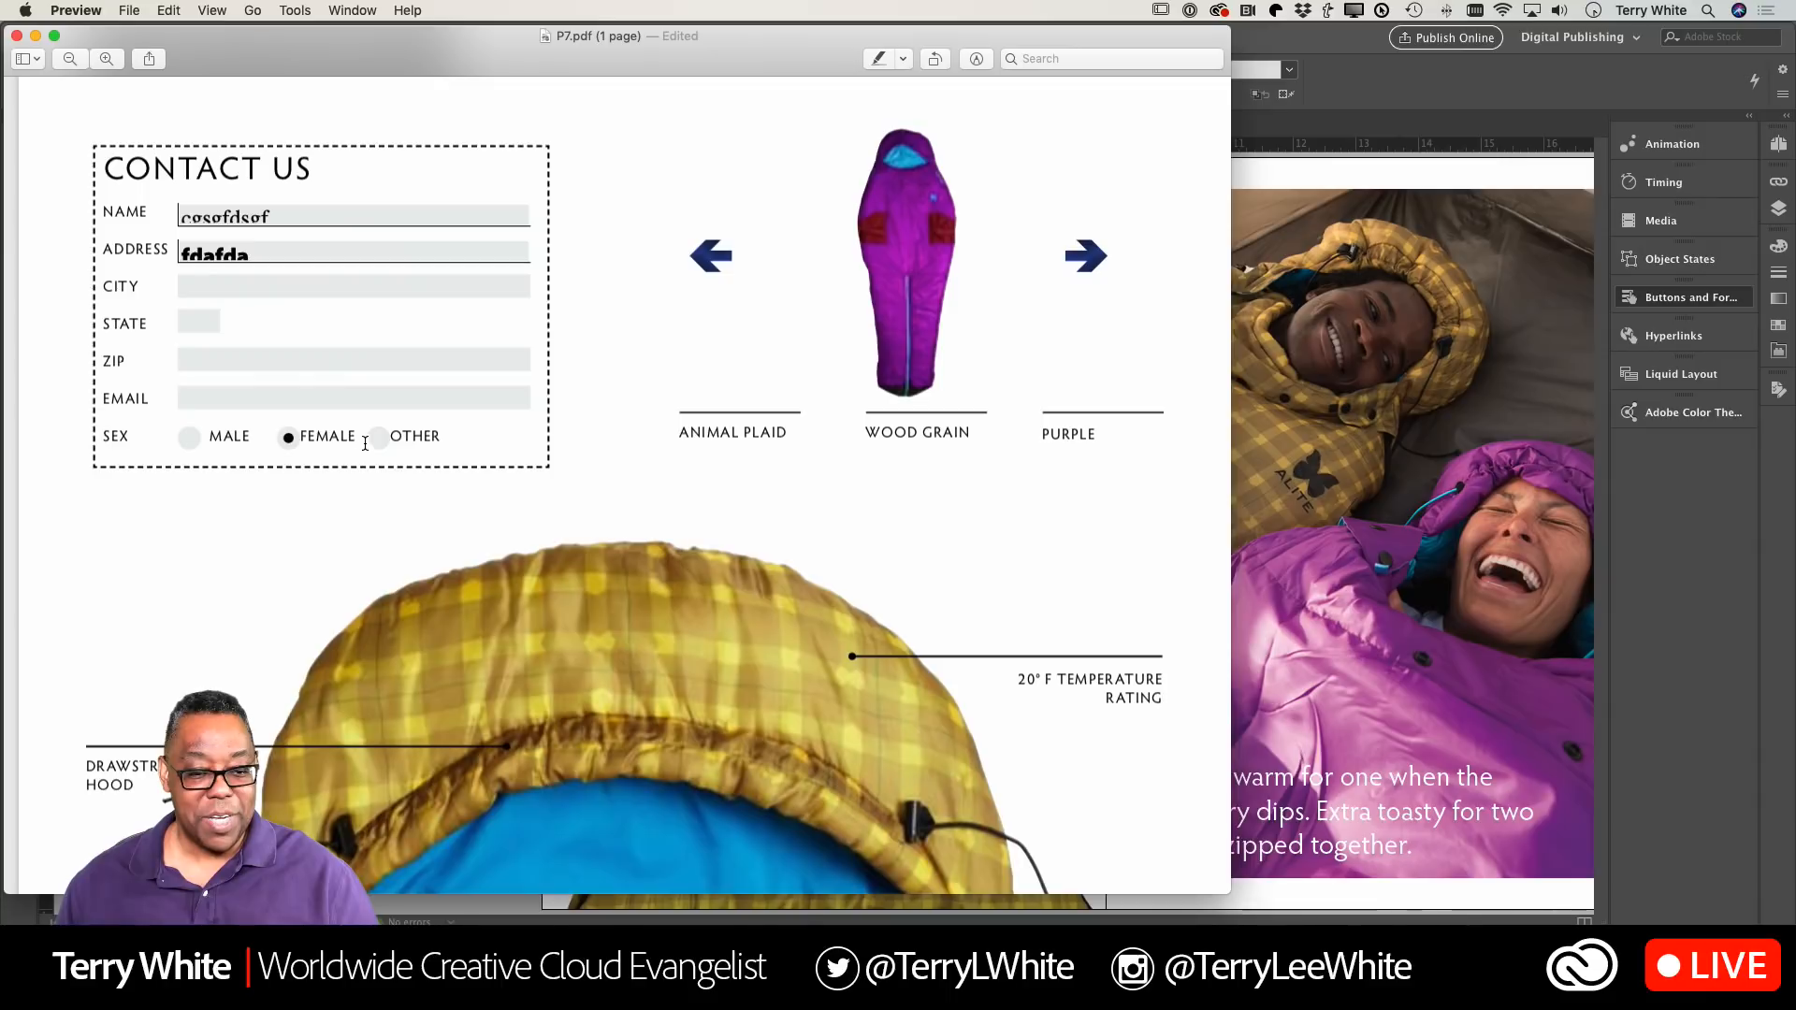
click(376, 440)
click(191, 439)
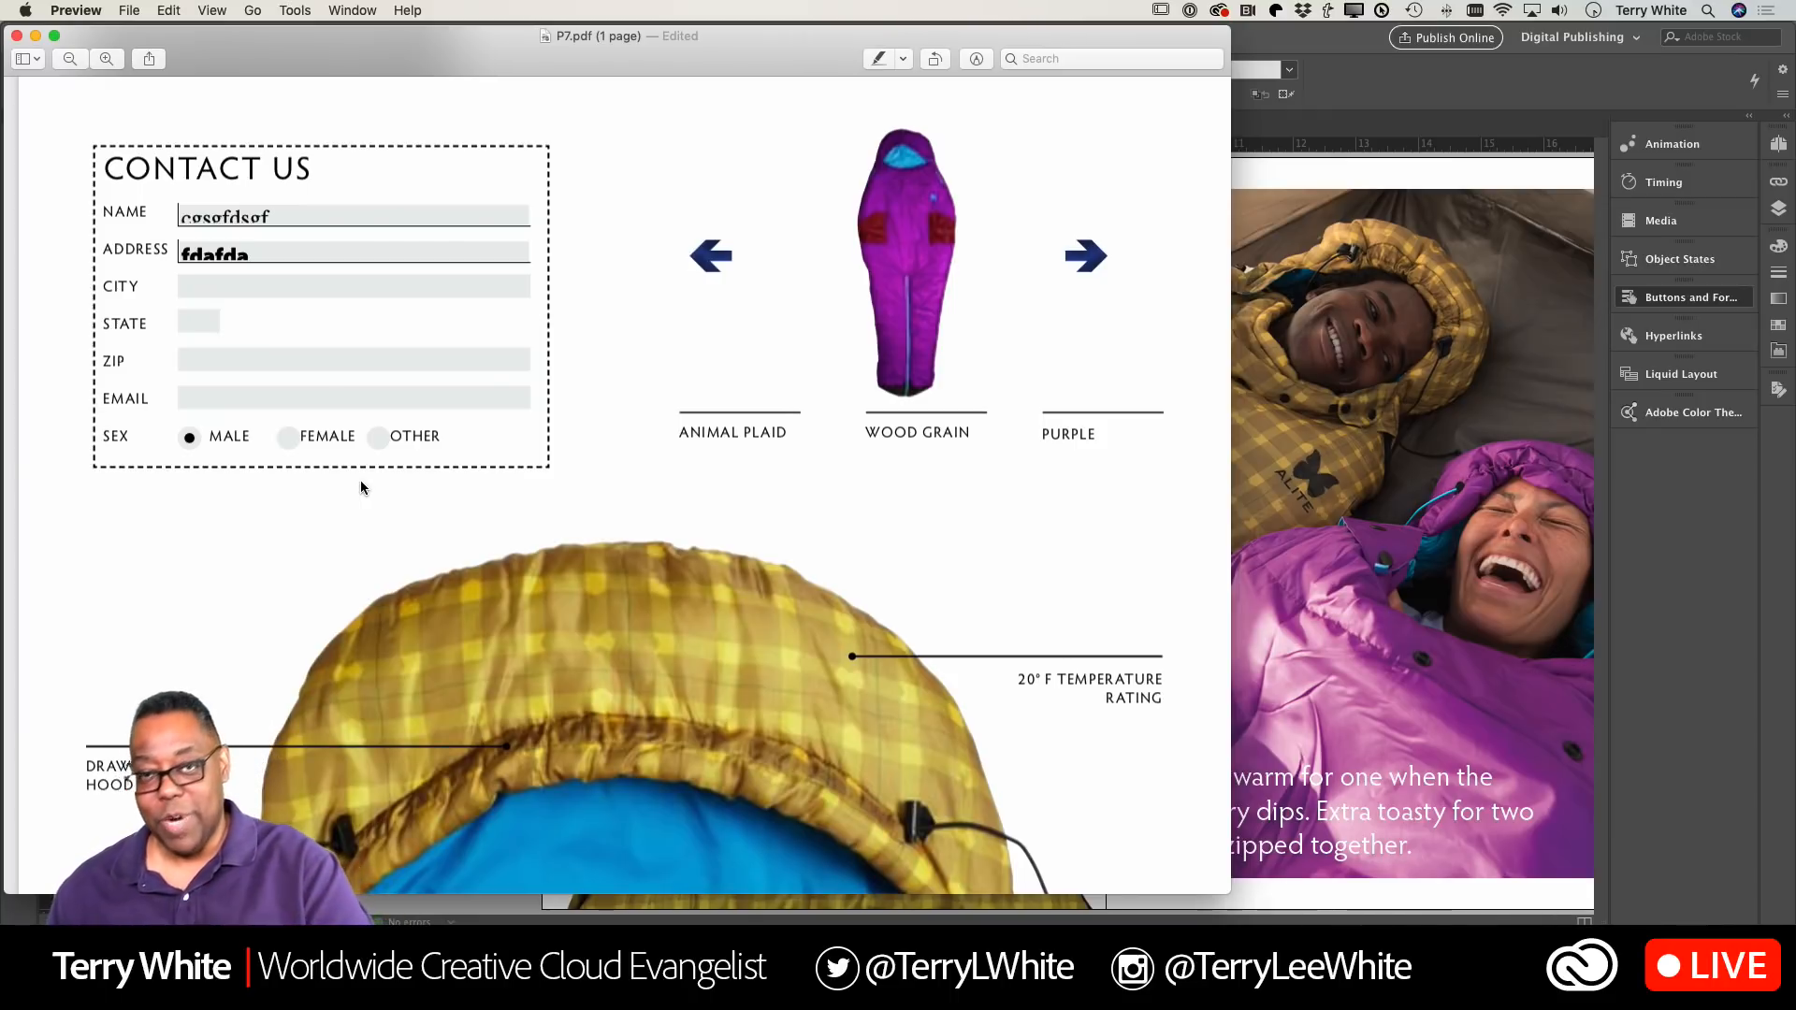
click(240, 258)
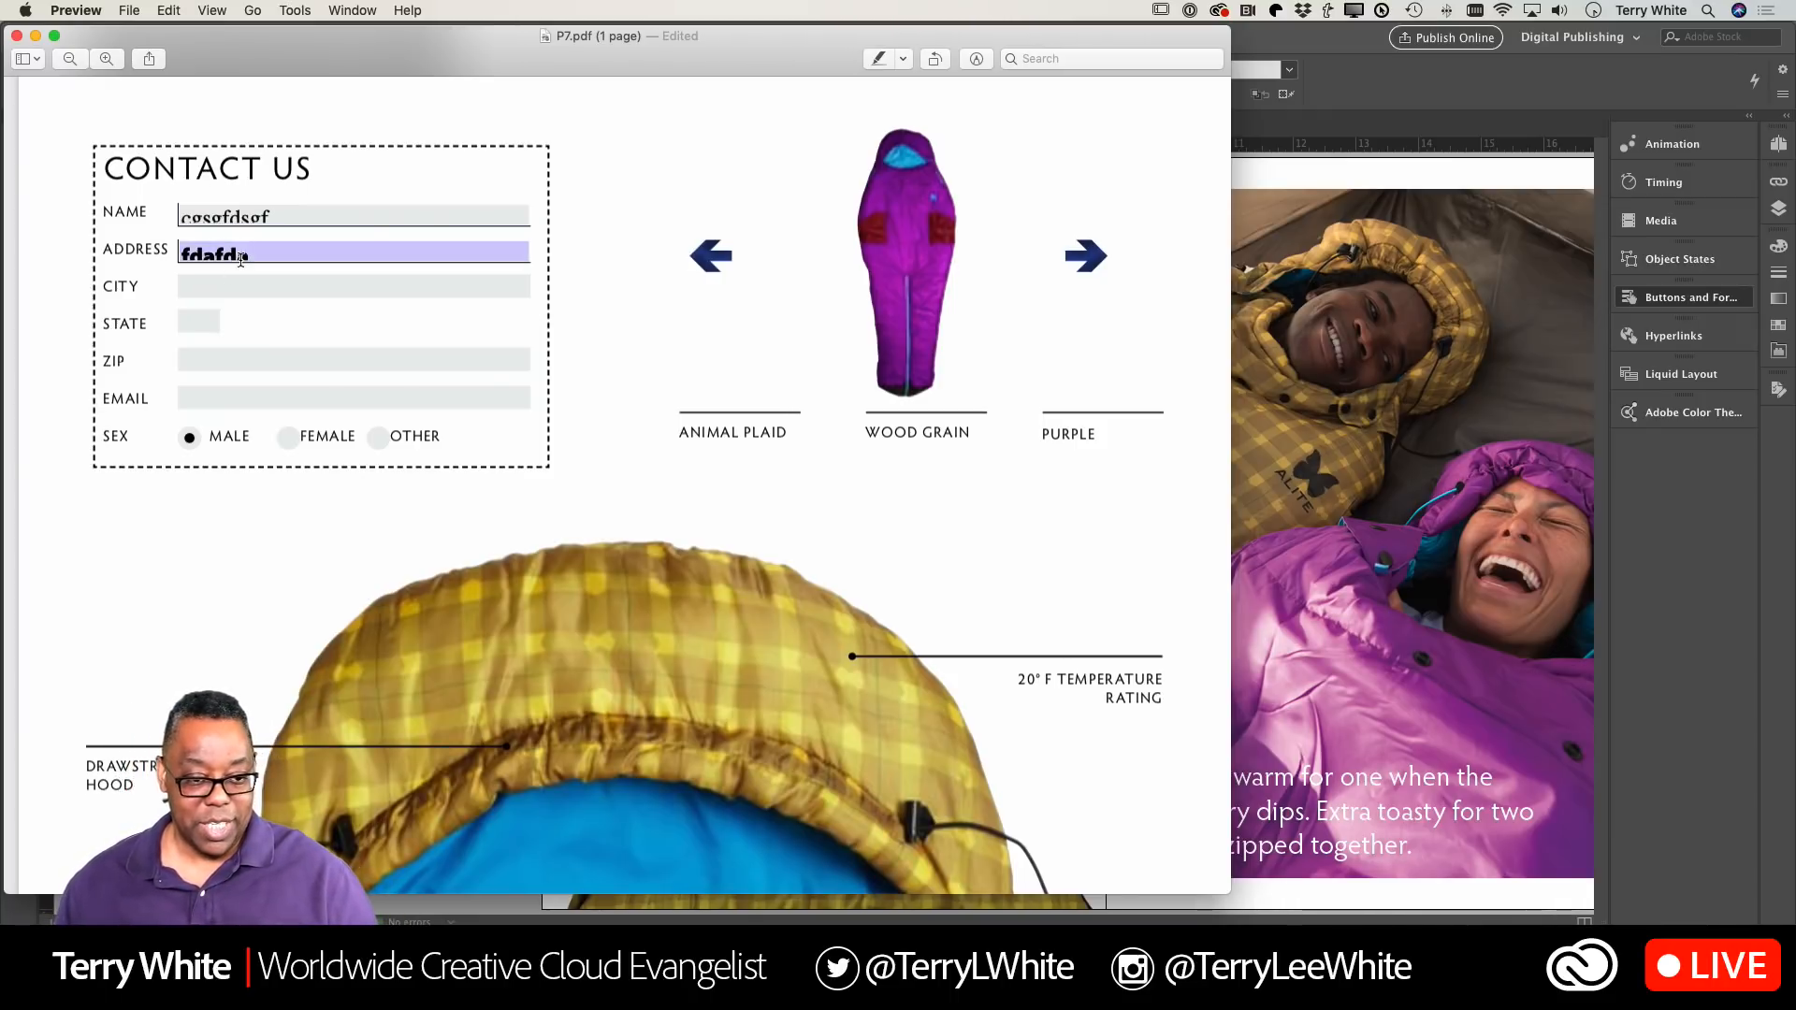
click(162, 254)
click(271, 259)
click(269, 314)
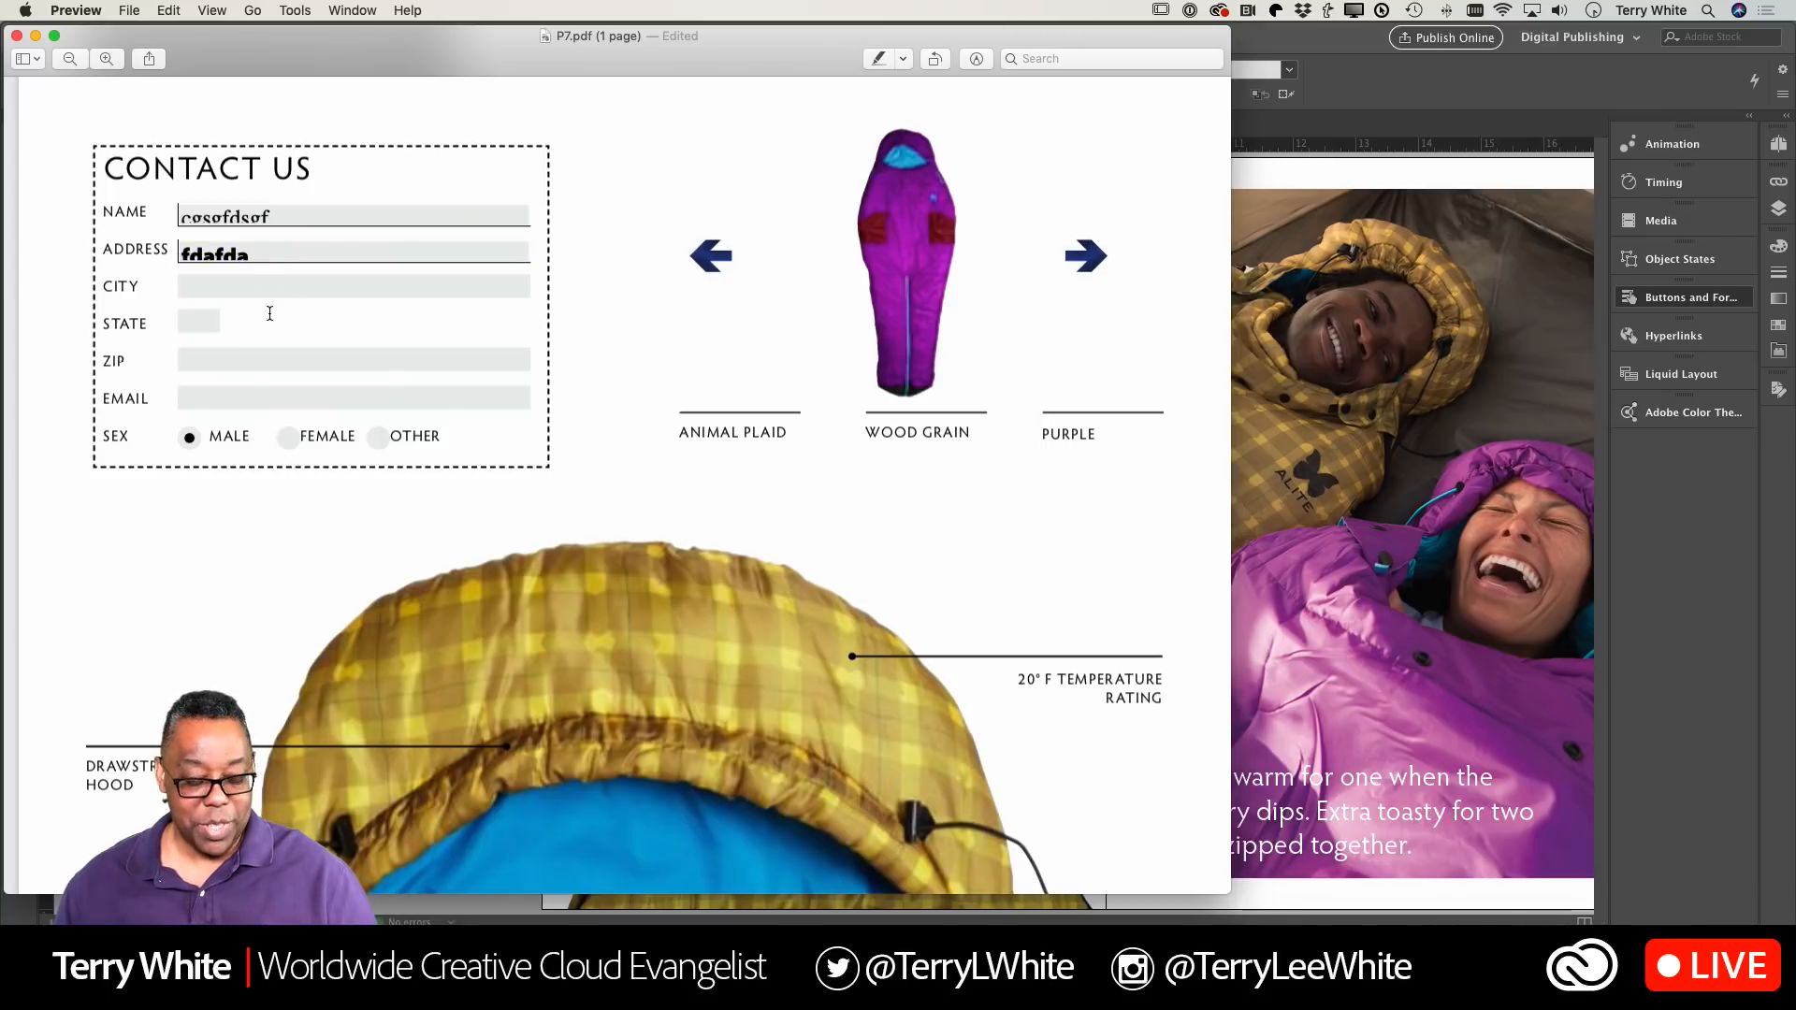
Step: Switch back to InDesign and set the Name text field's font size to Auto
key(super+Tab)
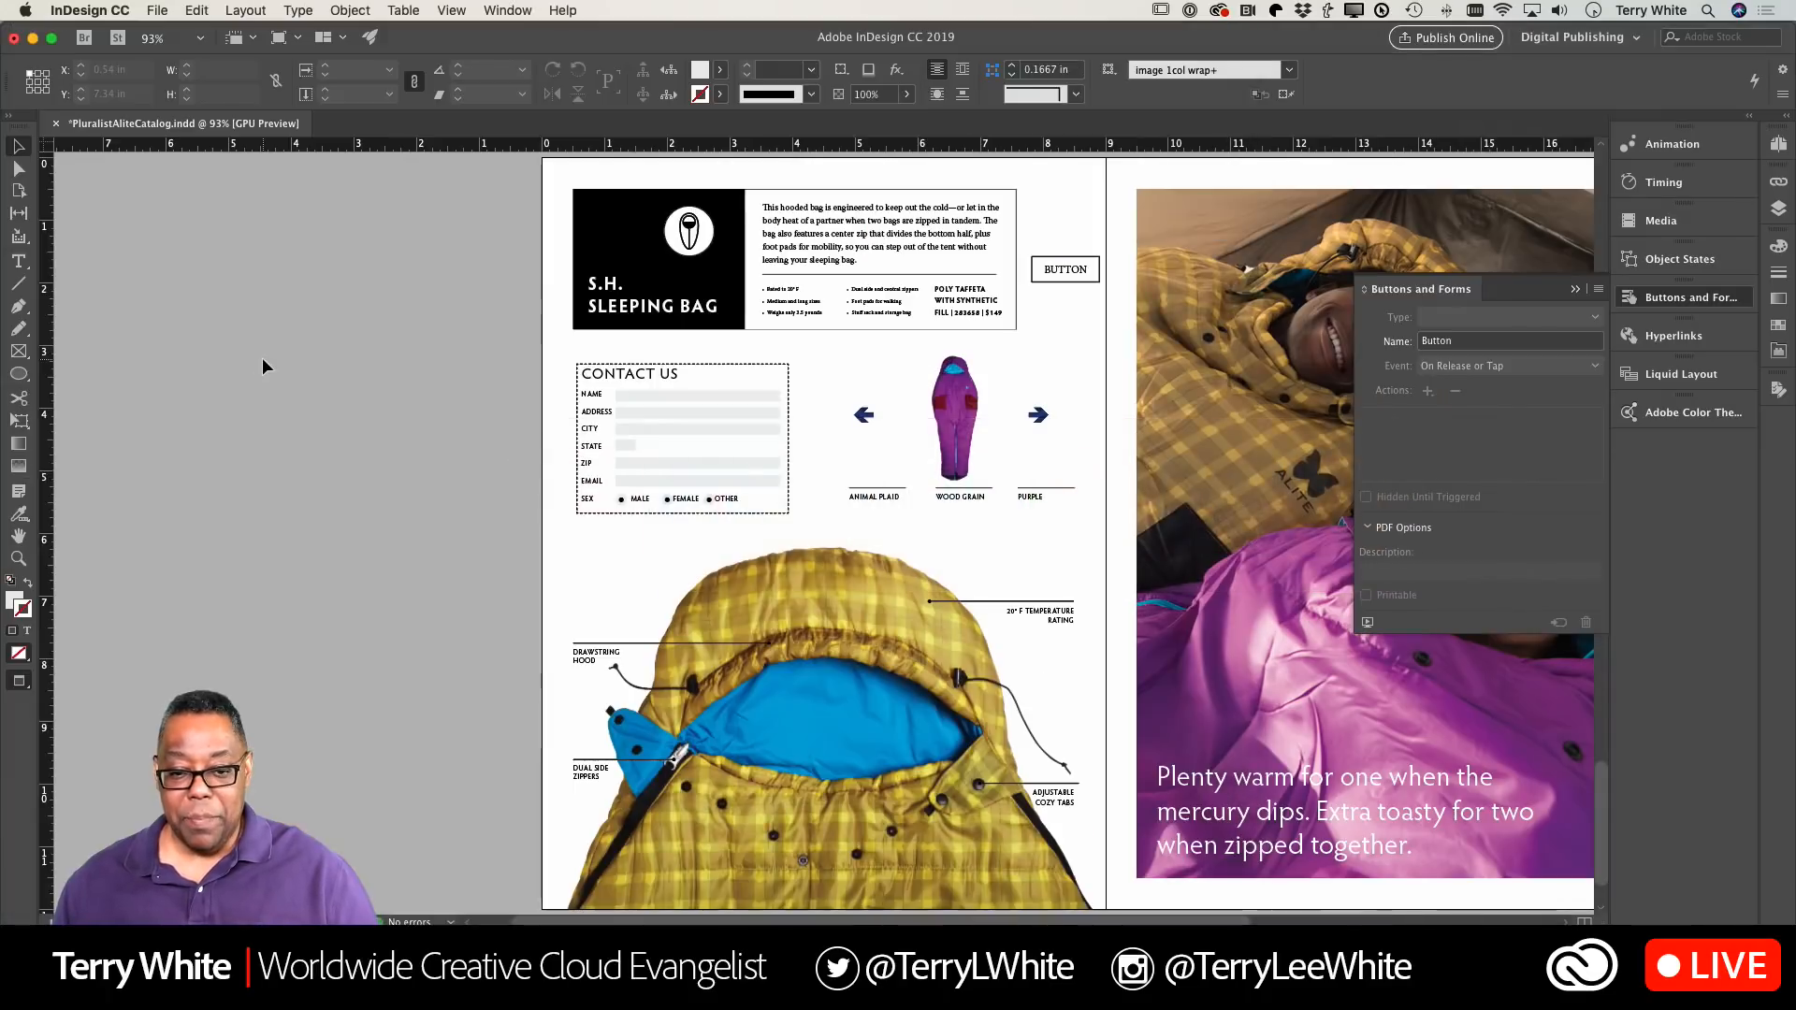
click(632, 398)
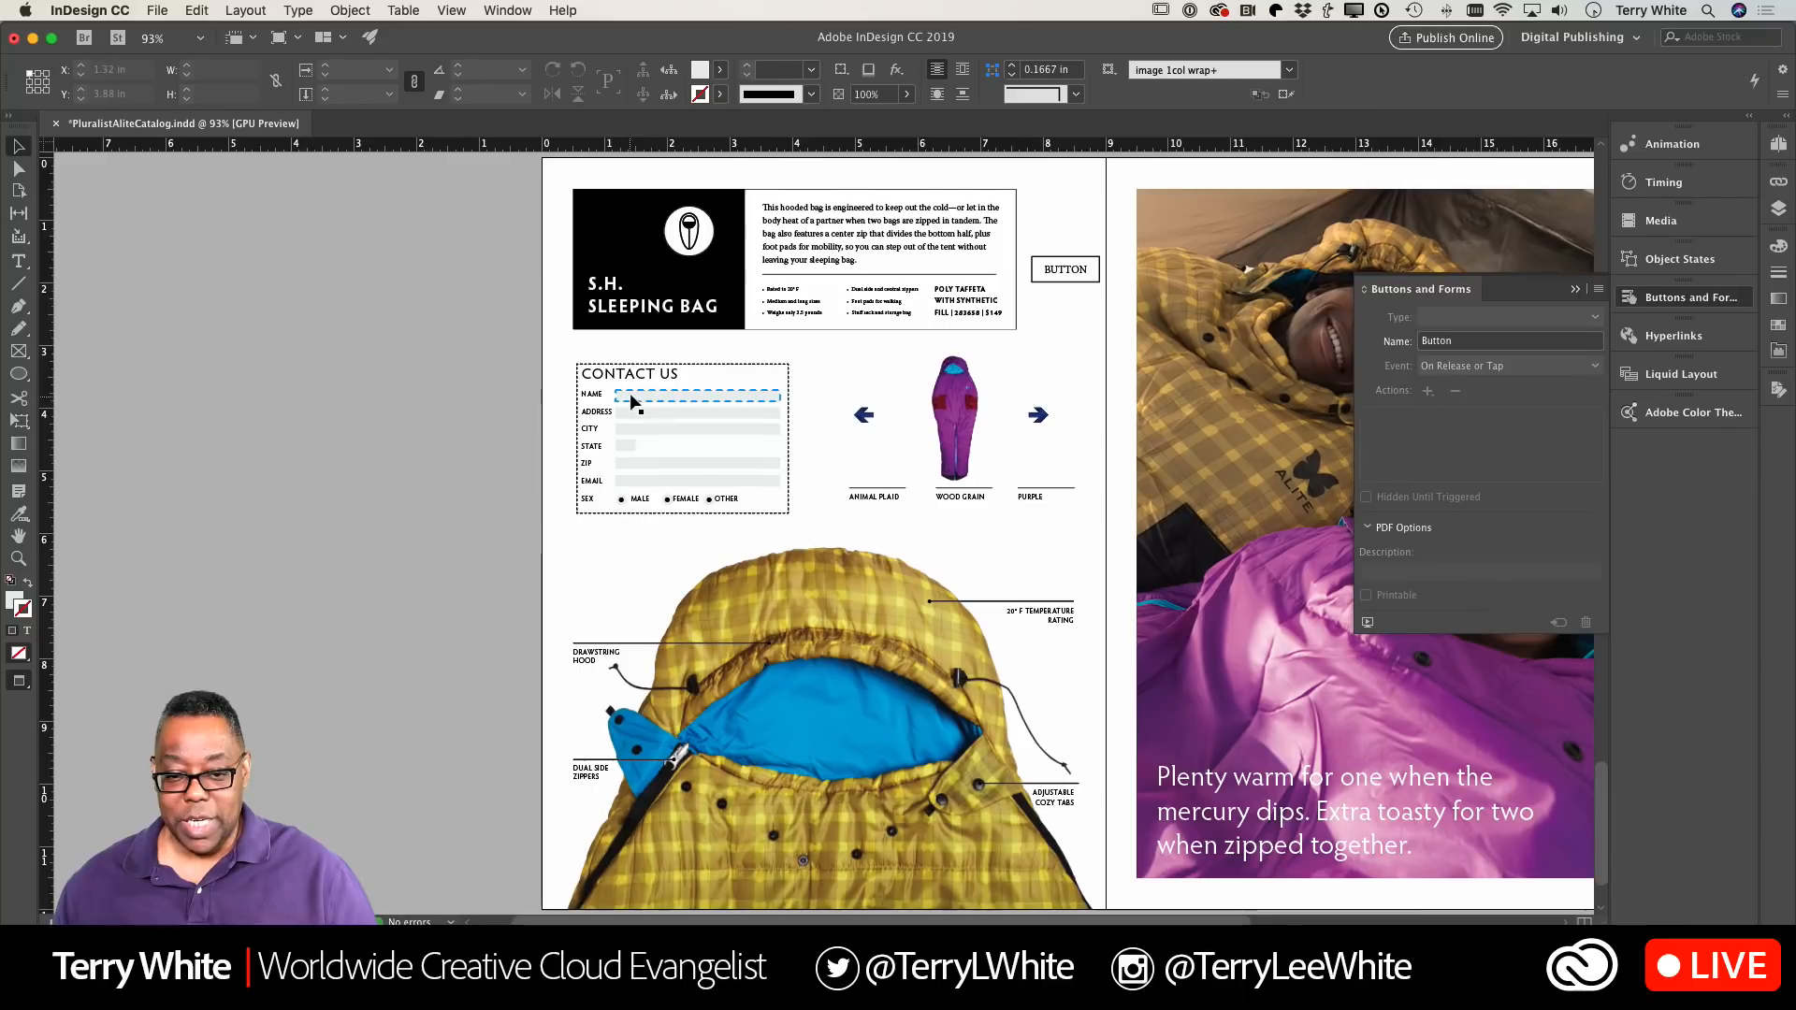
click(631, 393)
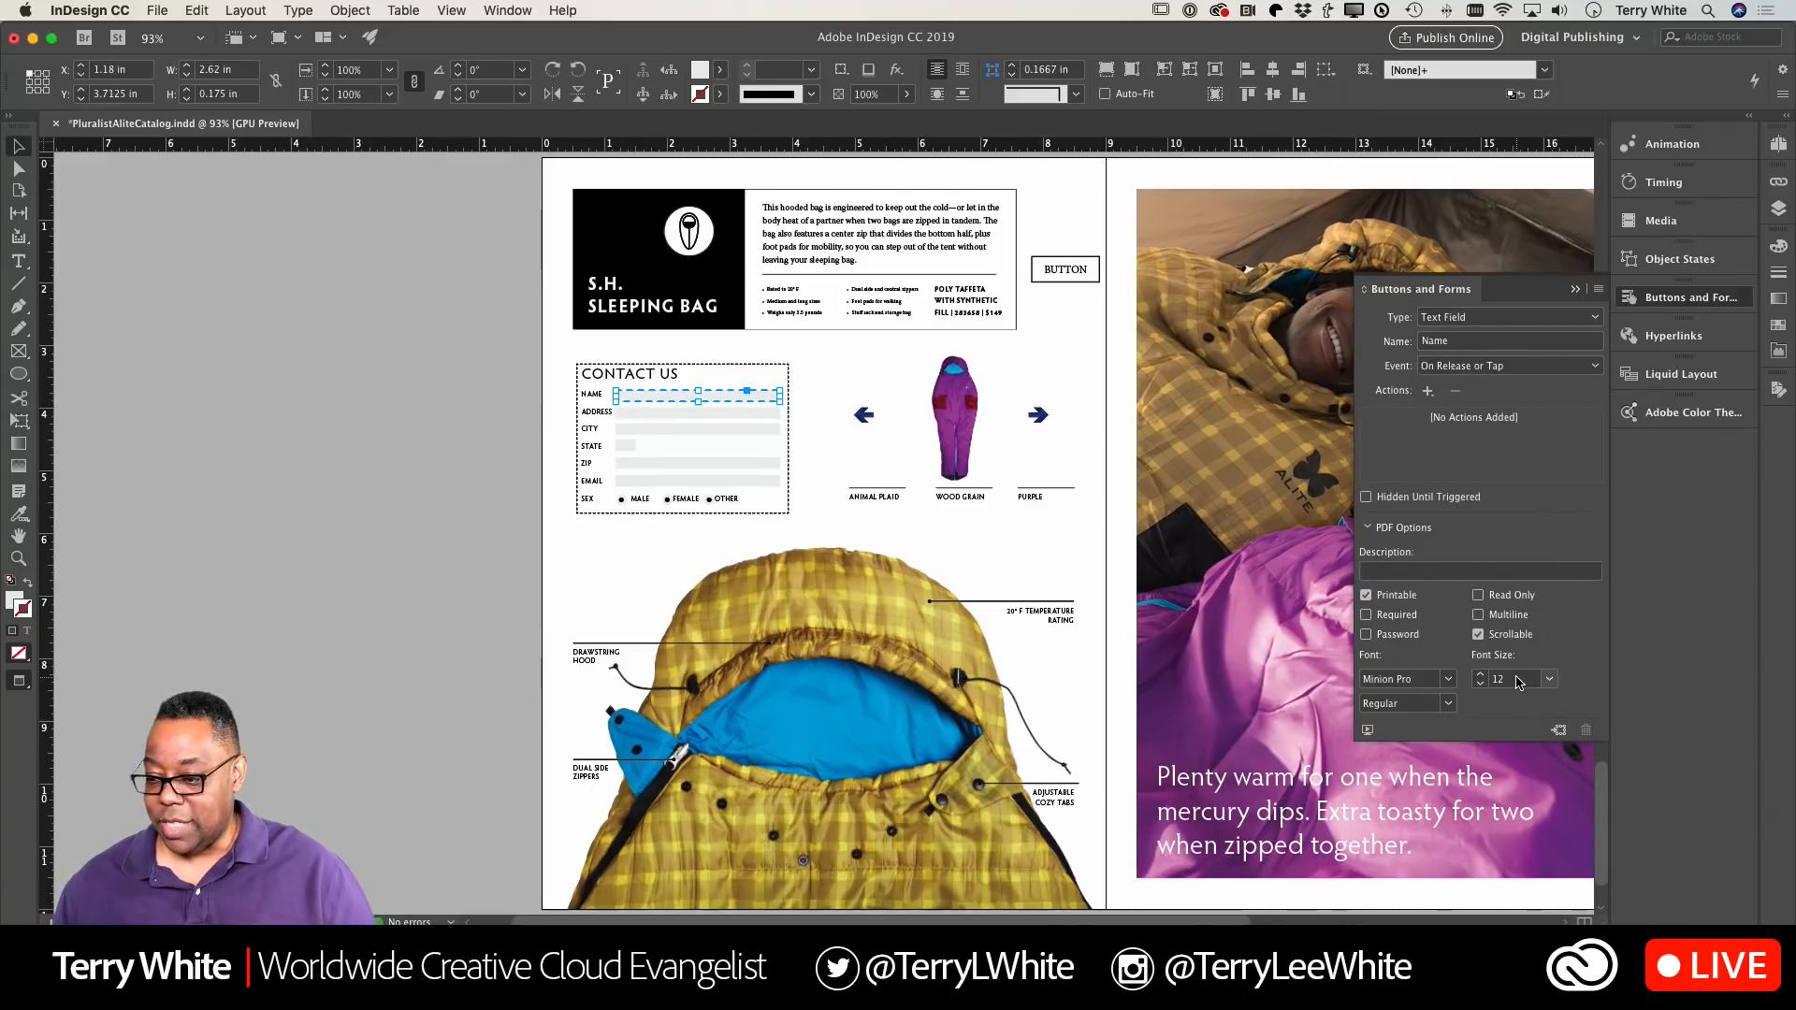
click(1549, 679)
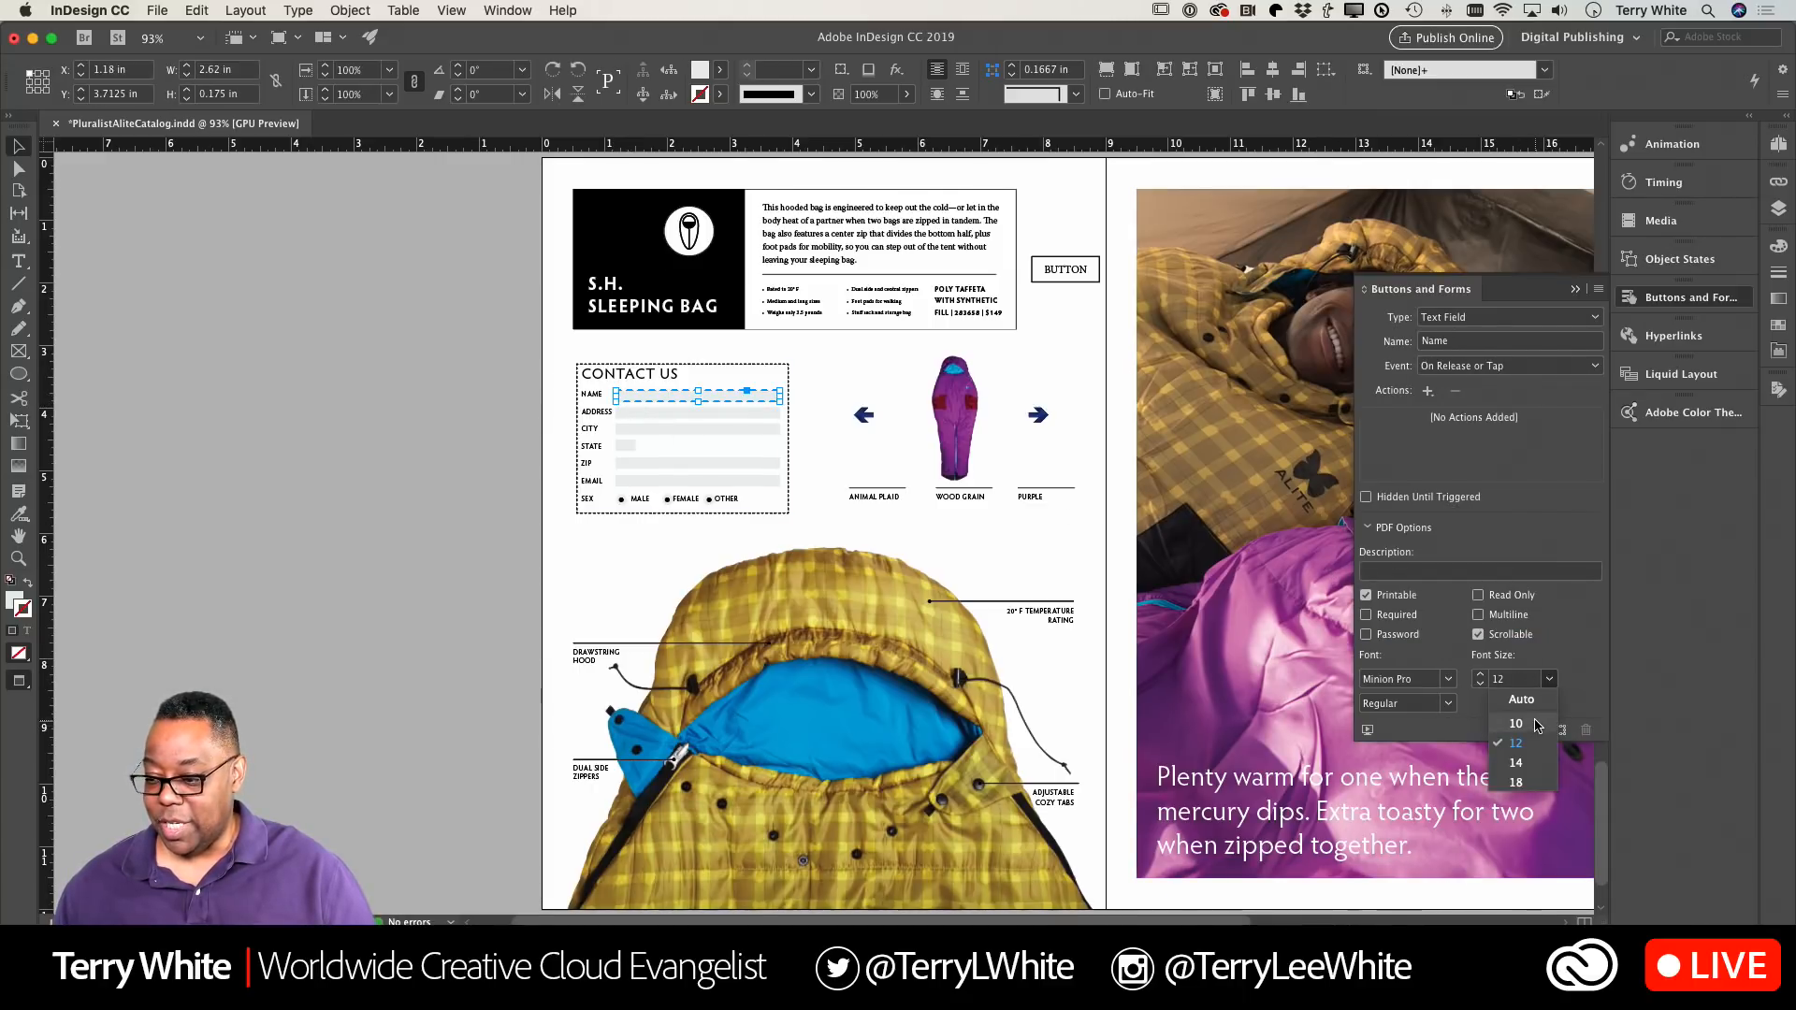
click(1521, 700)
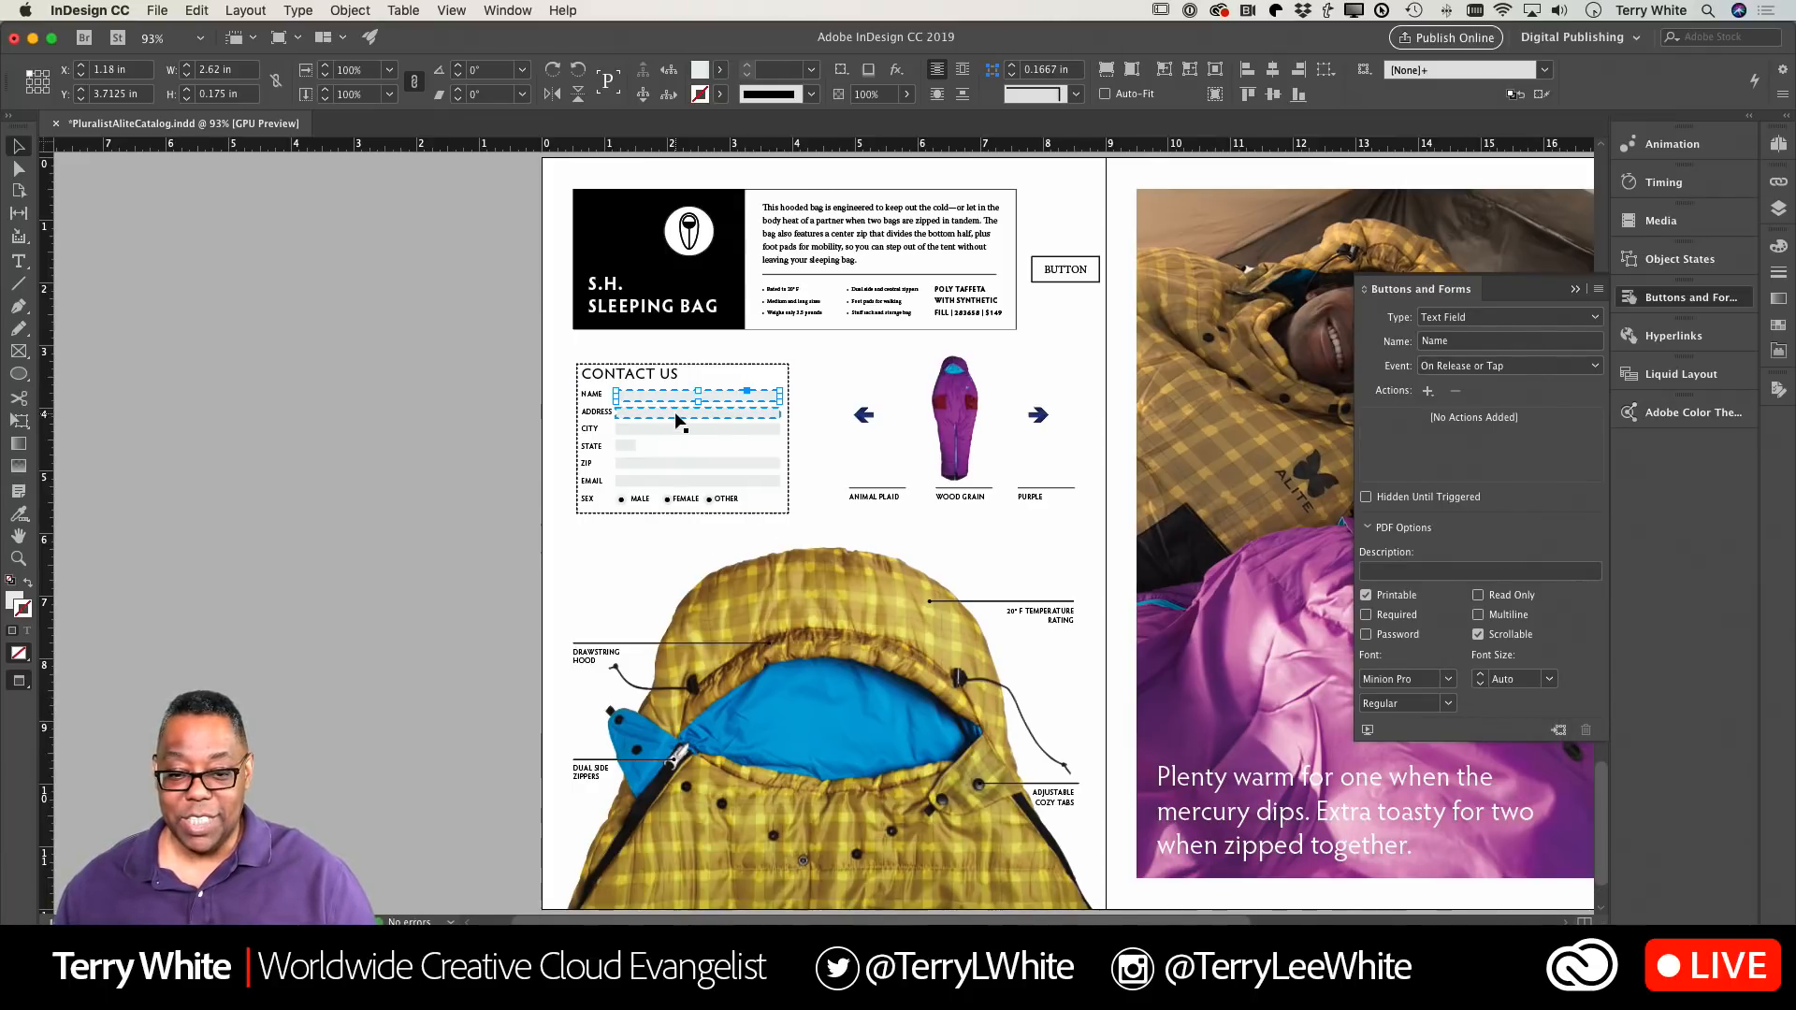
Step: Set the Address text field's font size to Auto and deselect the field
click(726, 417)
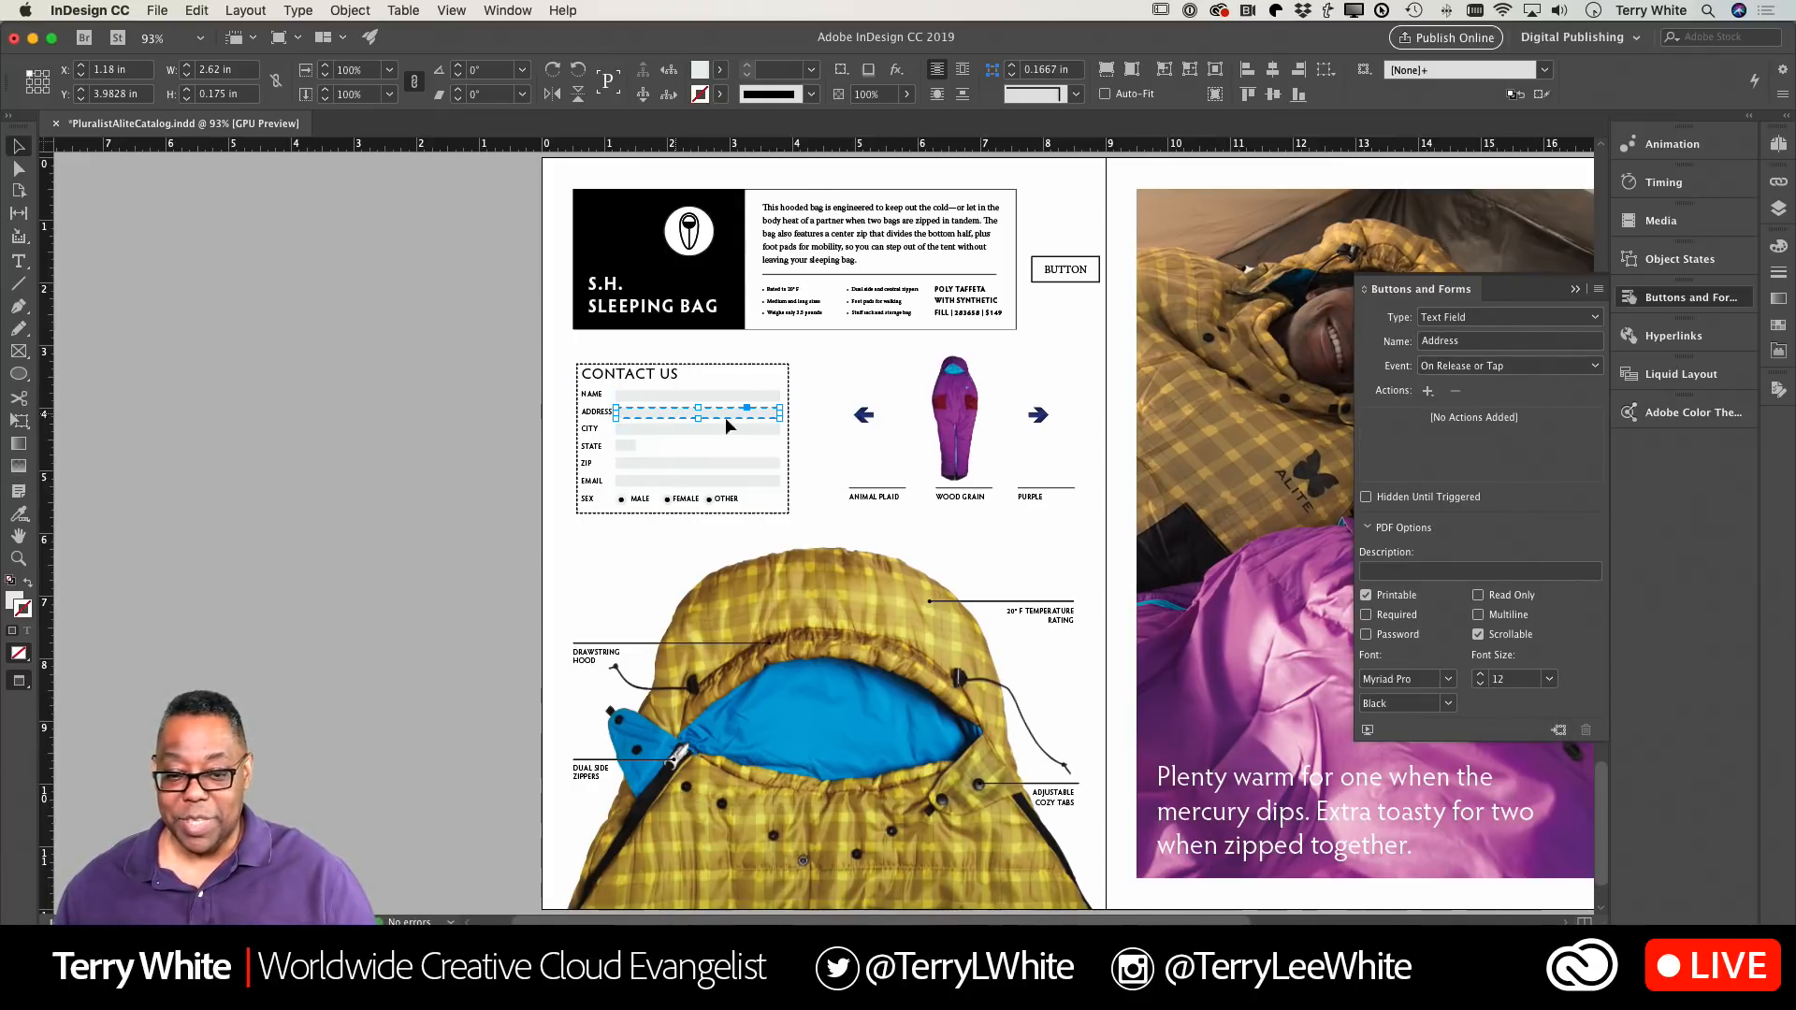
click(1549, 679)
click(1537, 704)
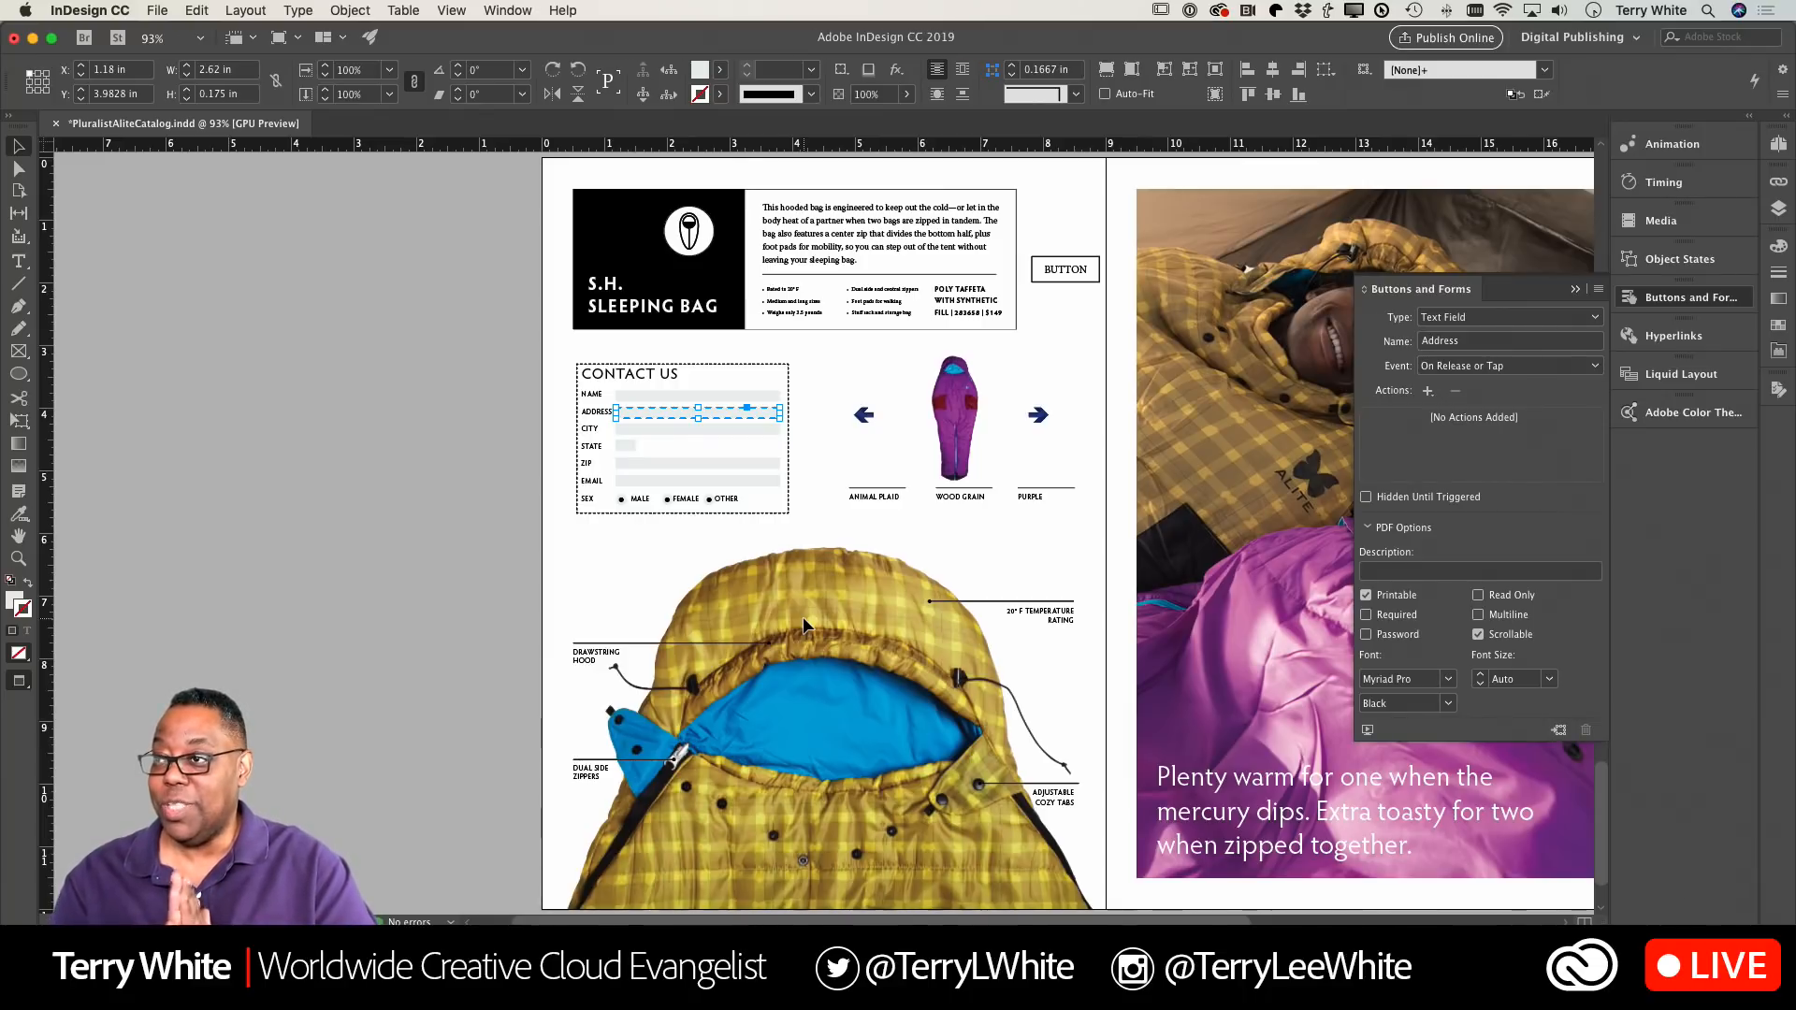
click(792, 539)
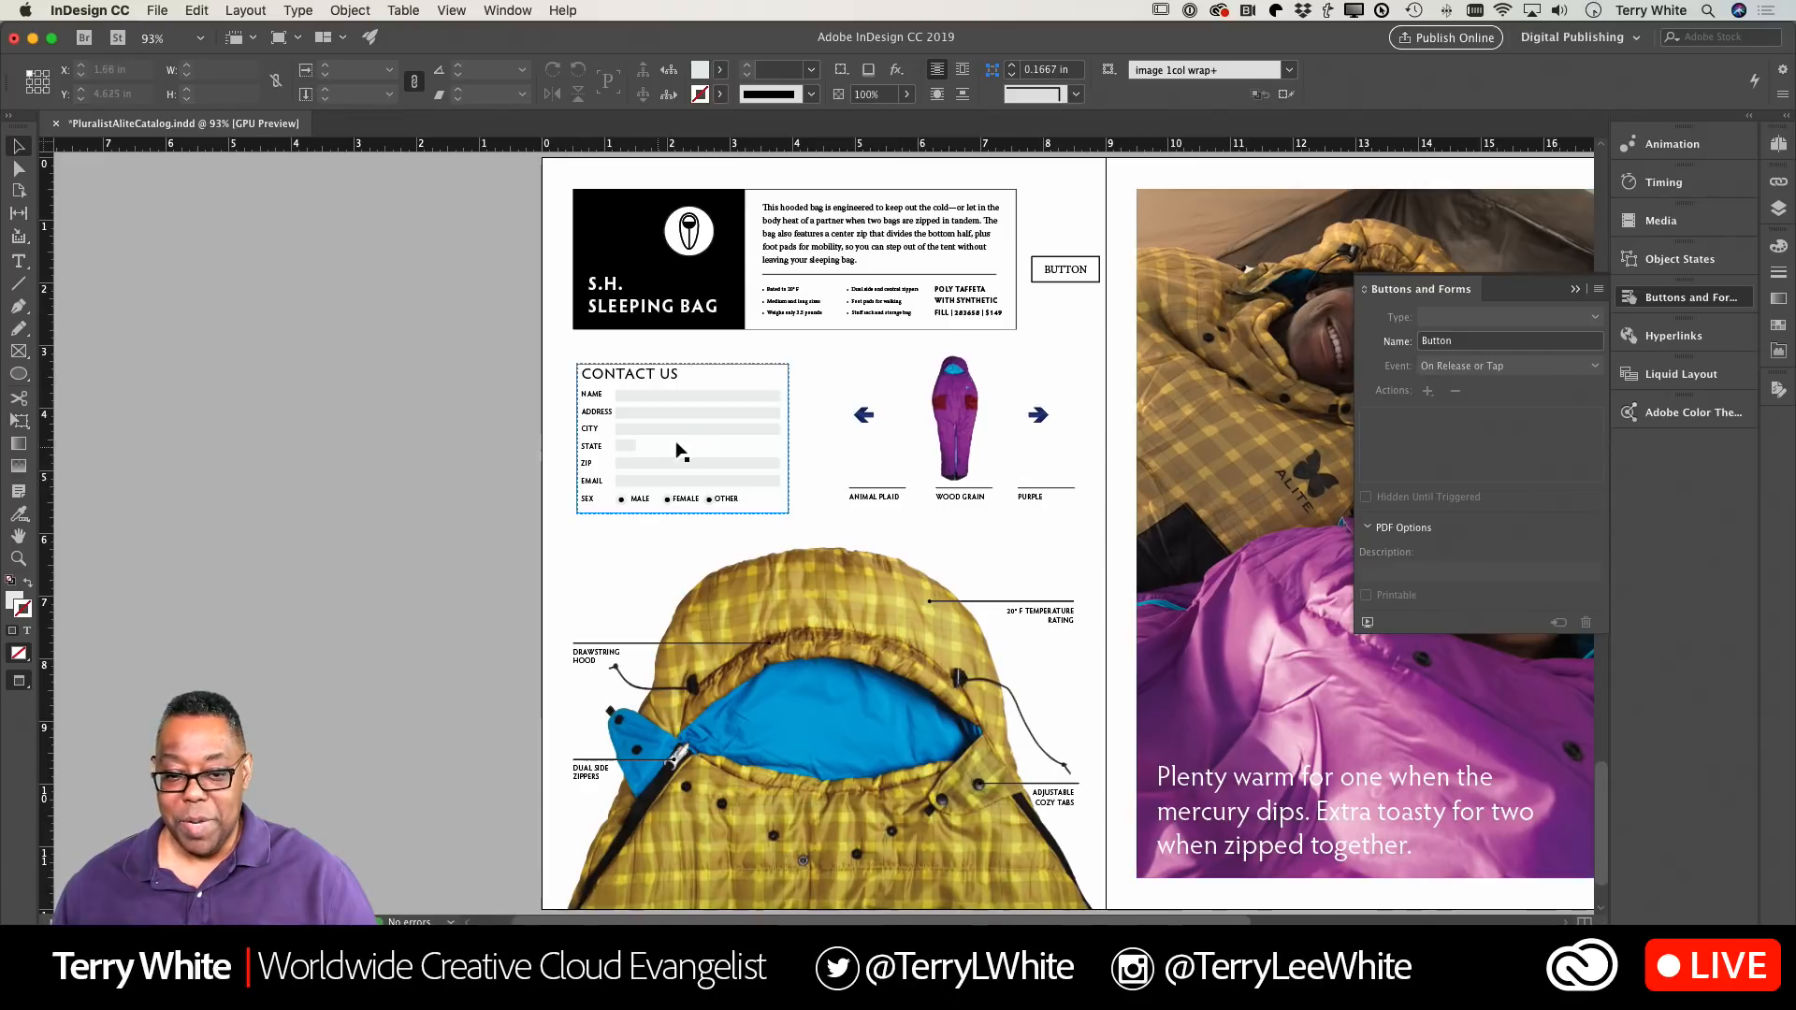
Step: Examine which form field types are available for the Name field in the Contact Us form
click(673, 400)
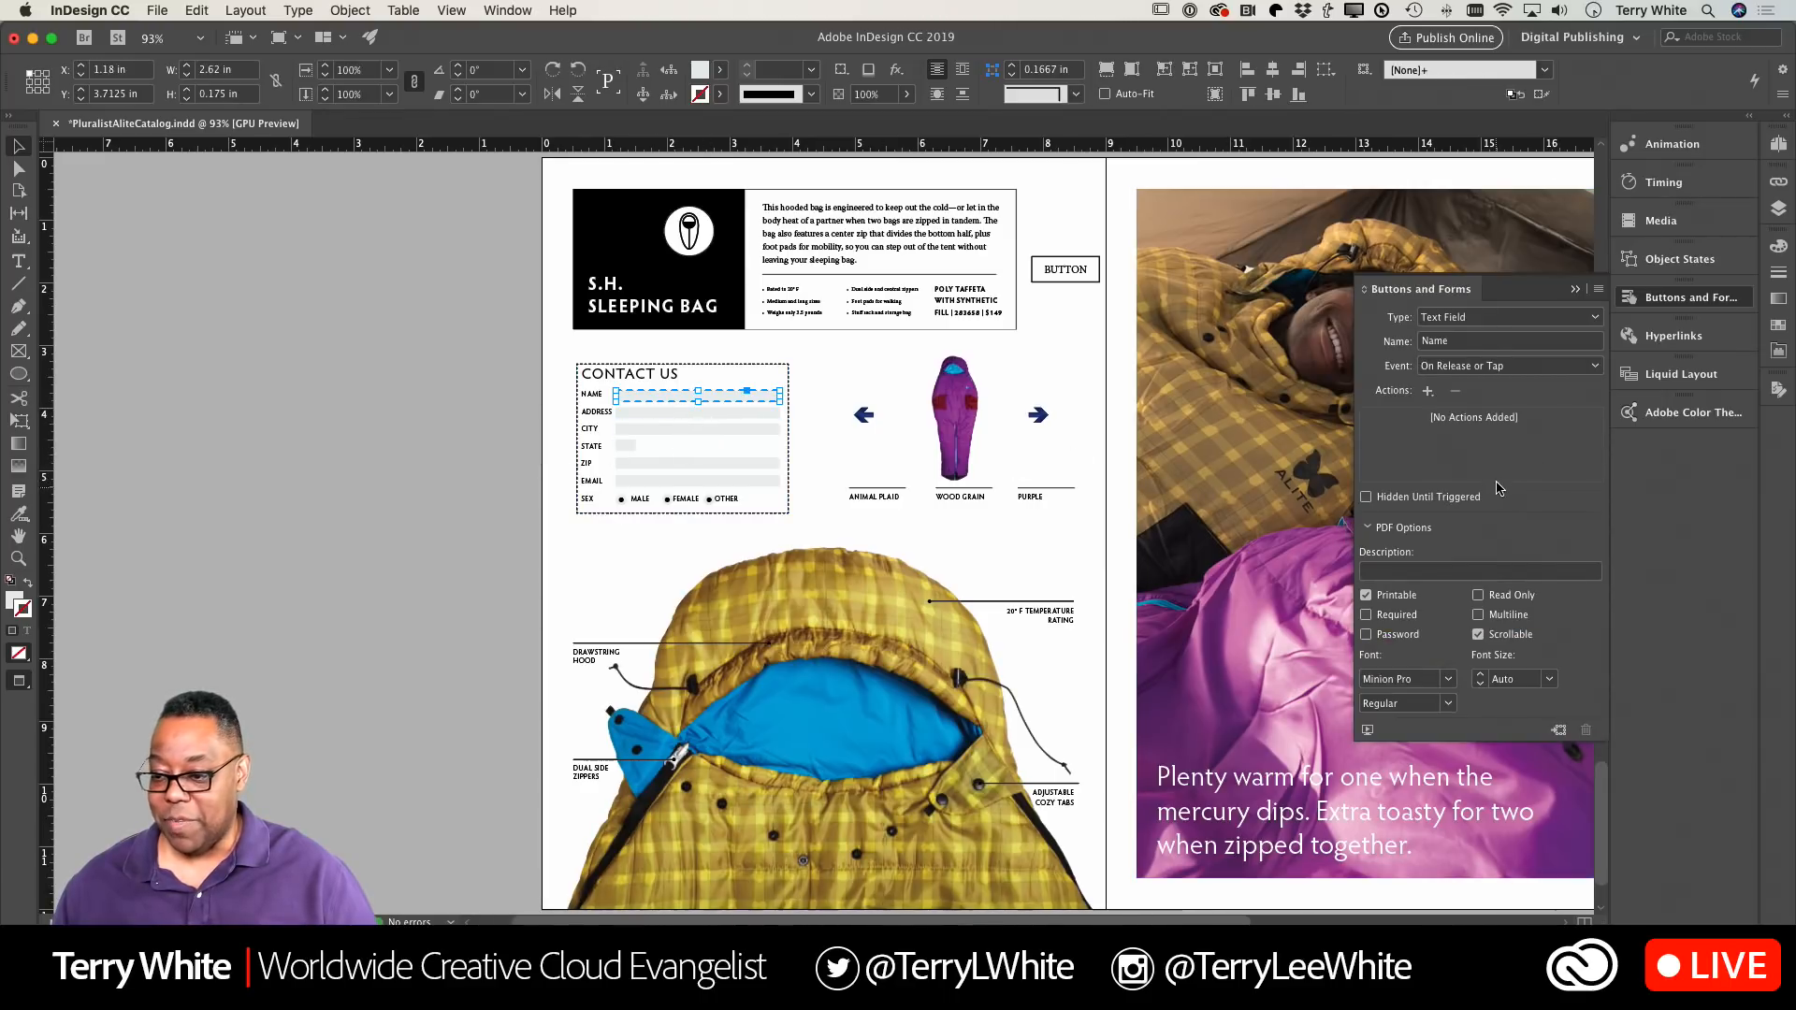
click(1505, 319)
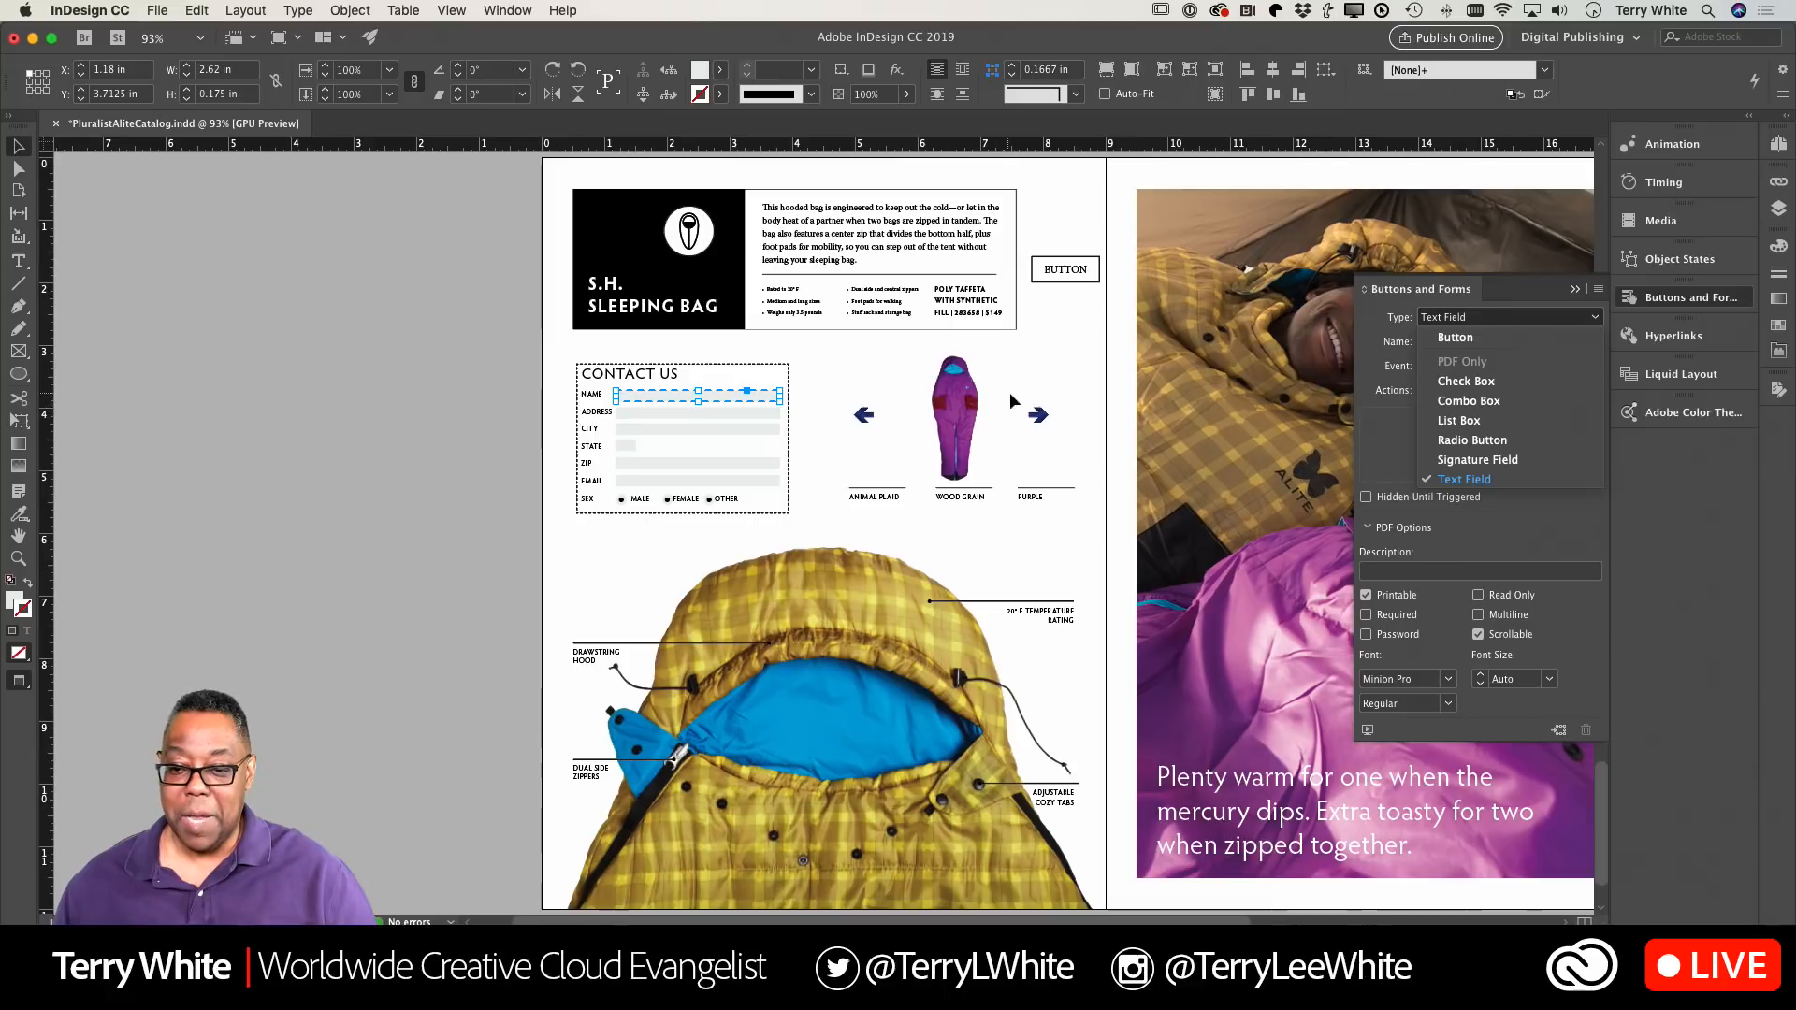
click(1034, 531)
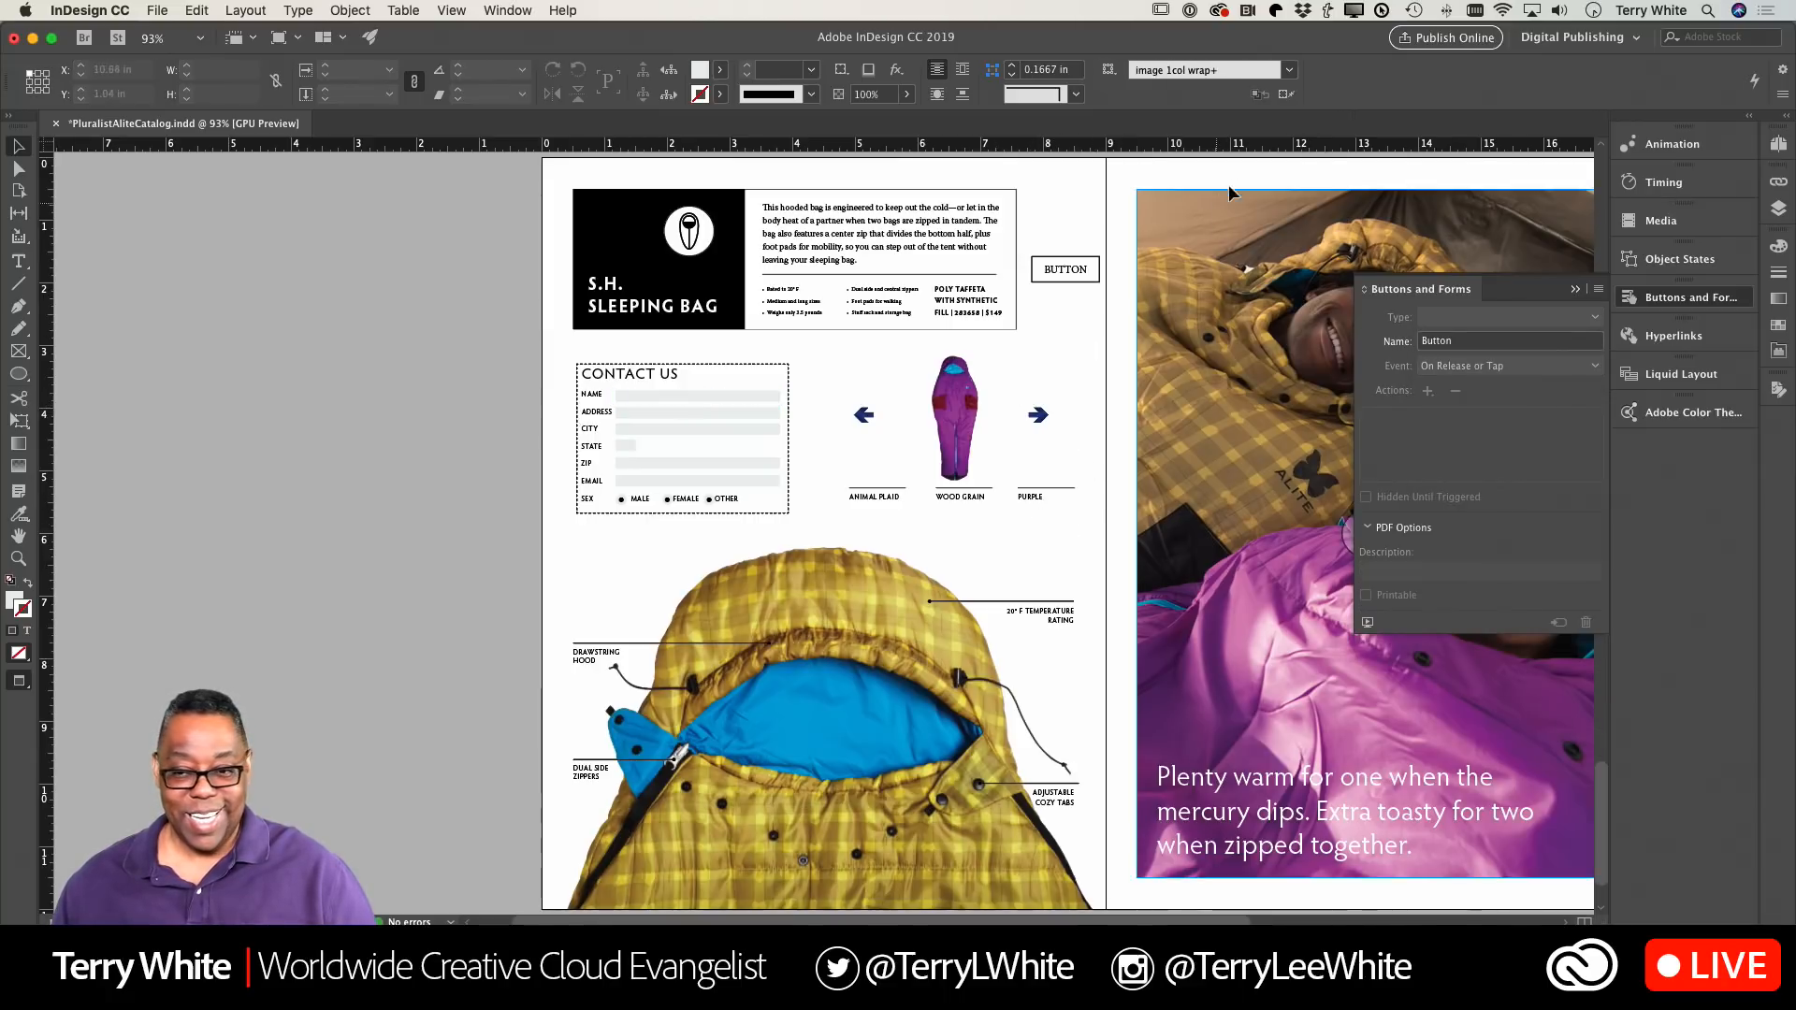
Step: Publish page 7 online as an update to the existing PluralistAliteCatalog document and confirm replacing its existing link
click(1445, 37)
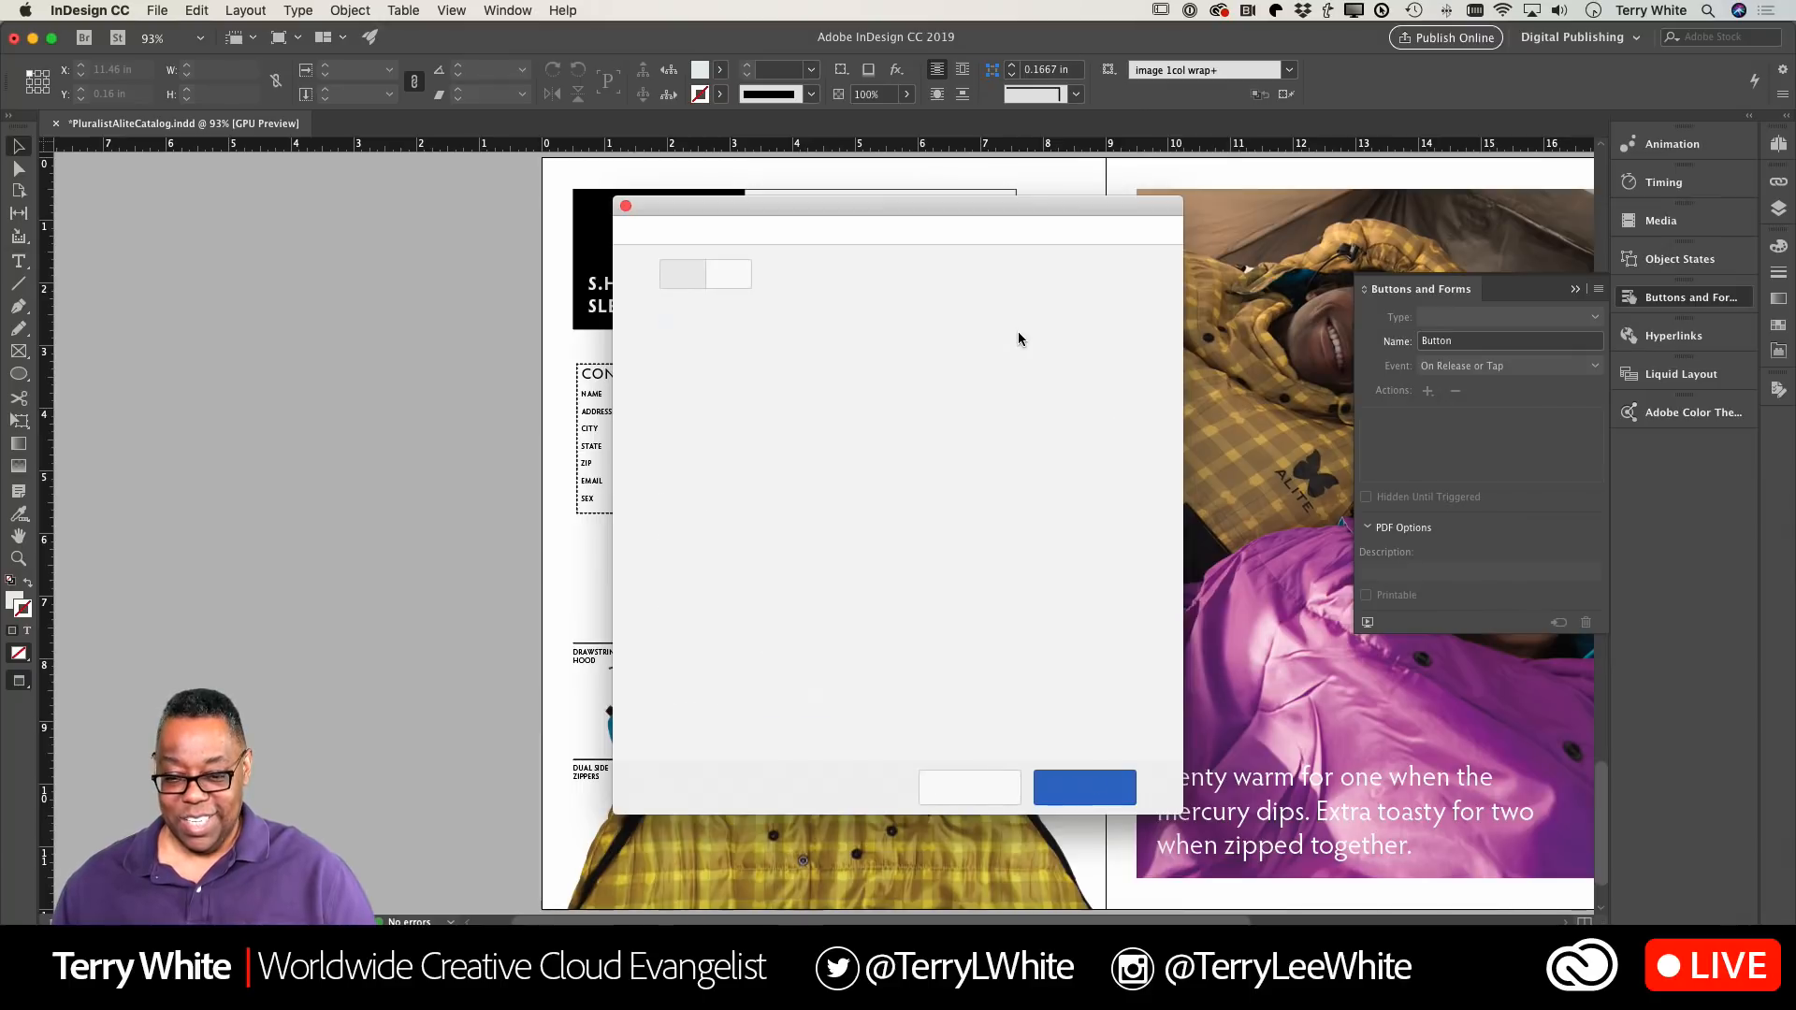
click(831, 324)
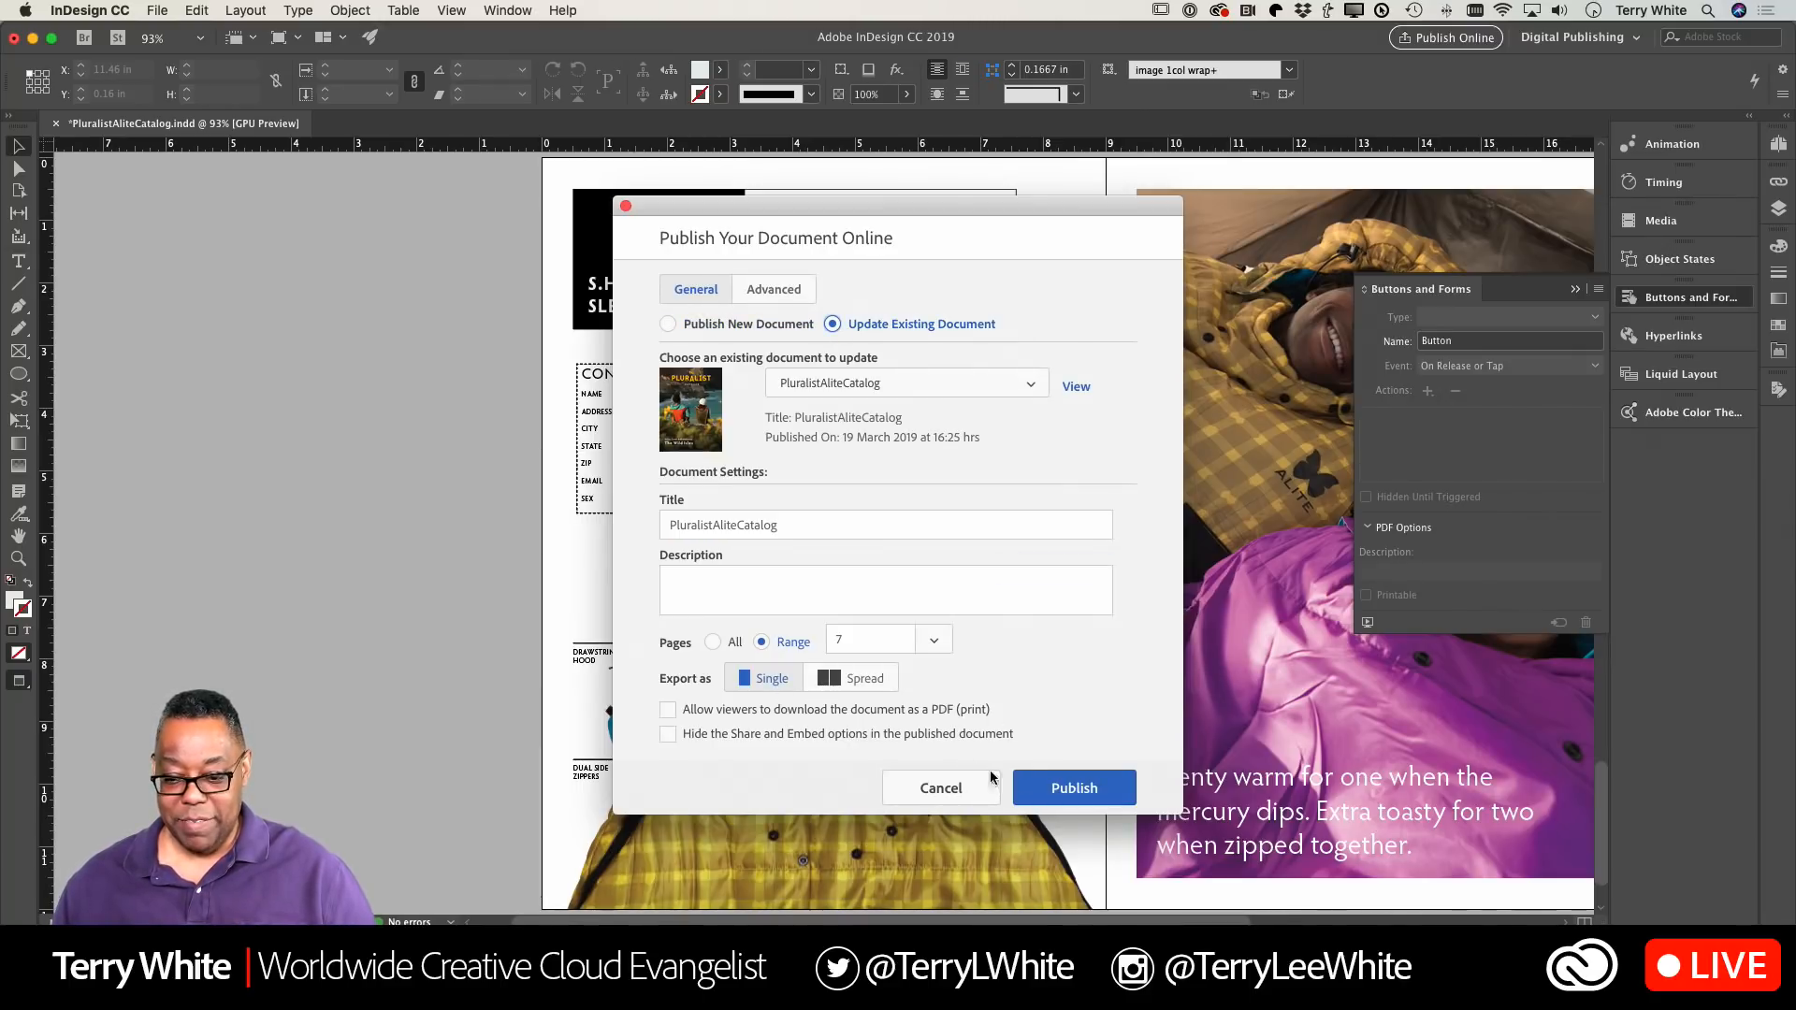
click(1045, 786)
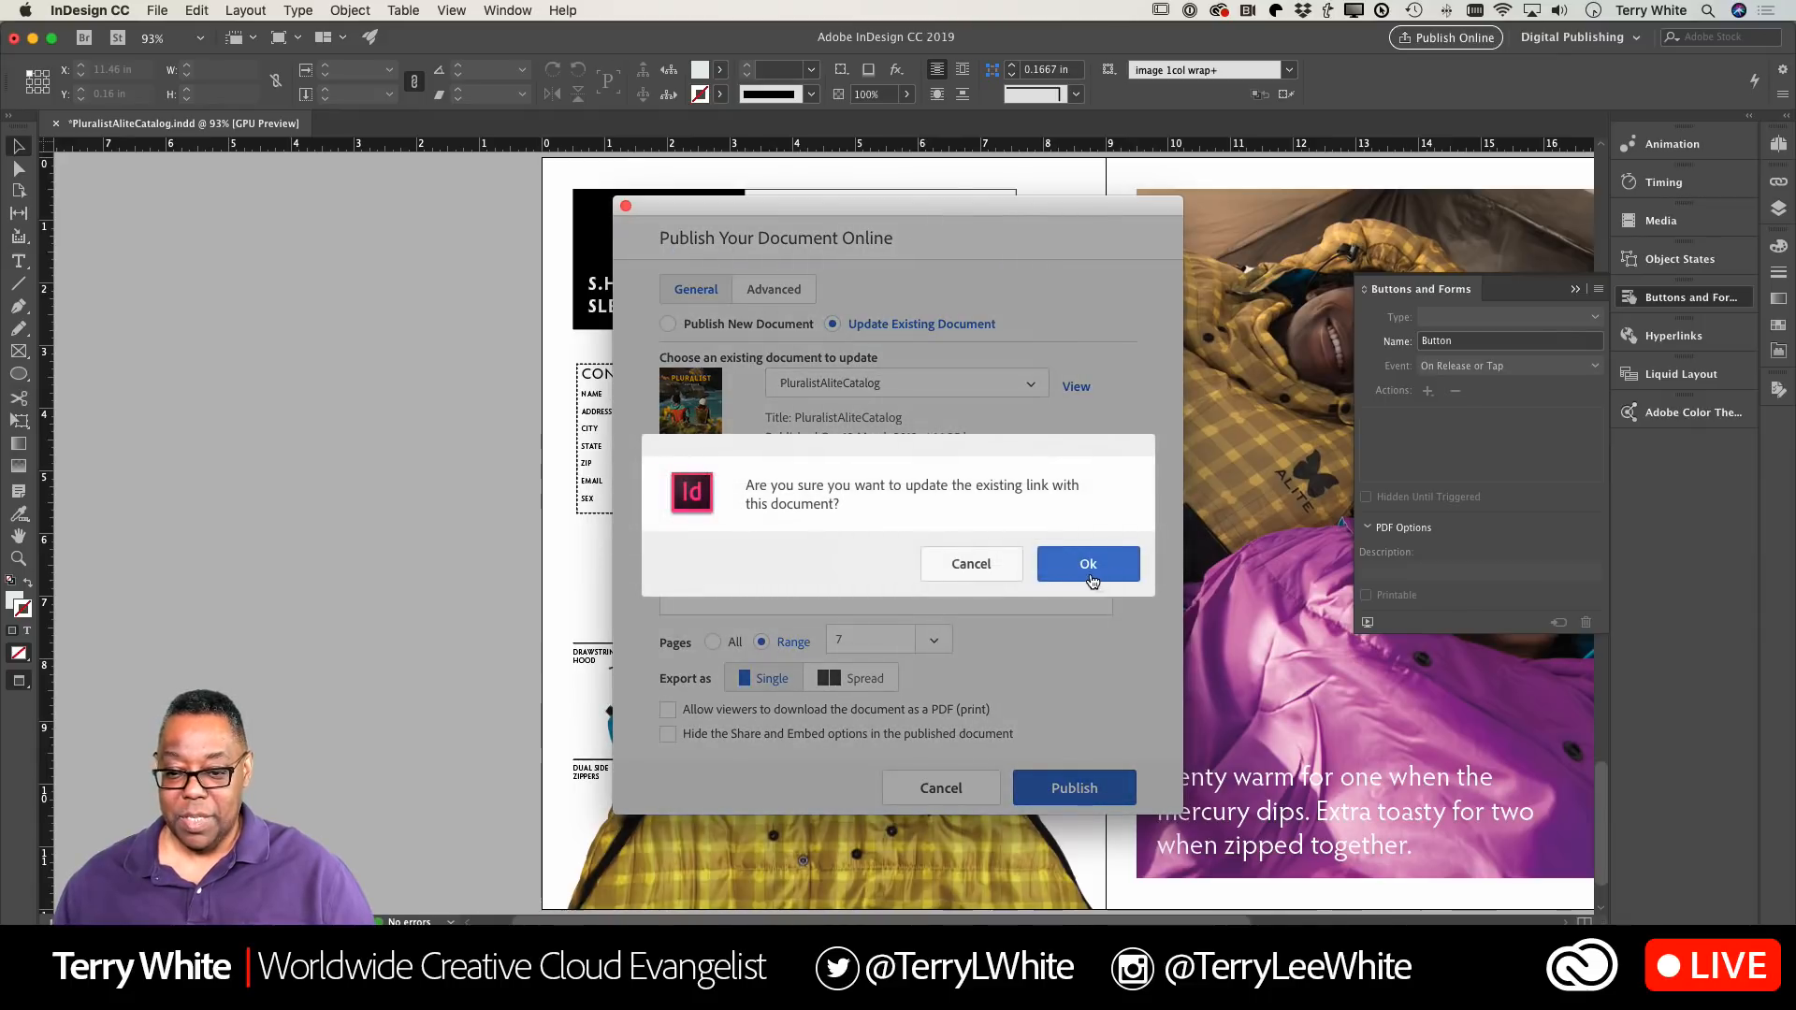
click(1077, 567)
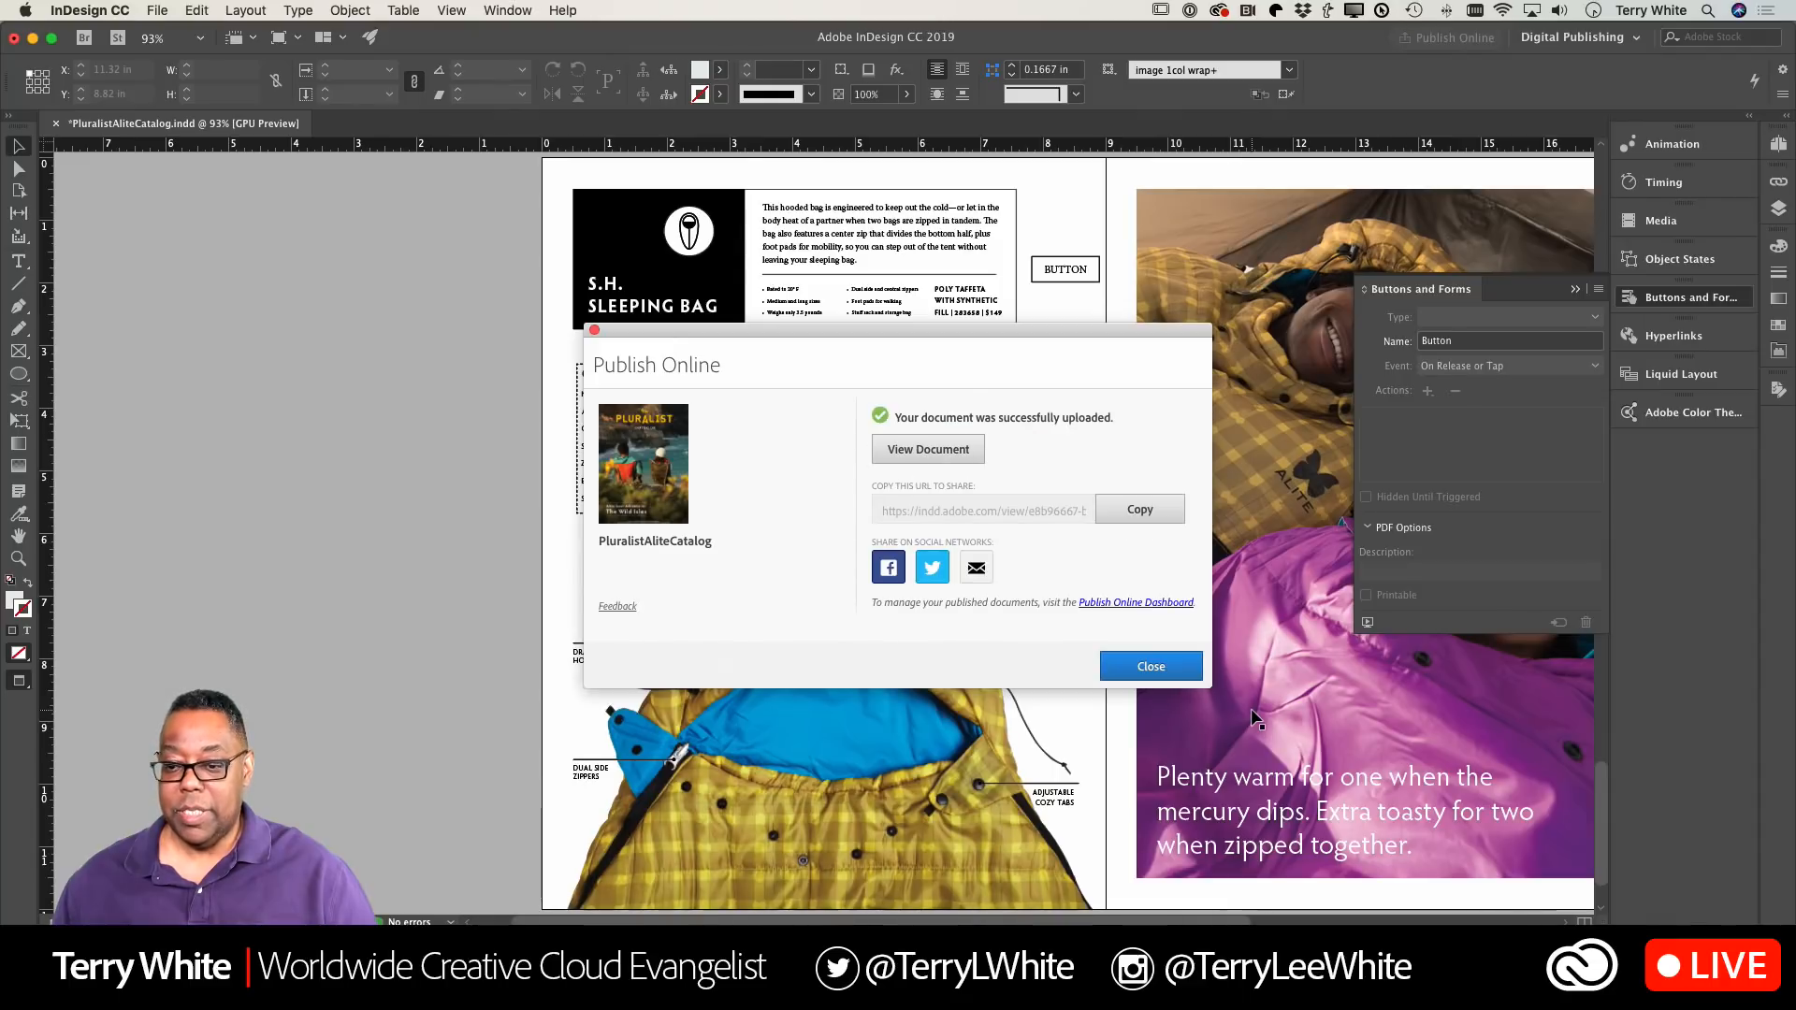
Step: View the published document in Safari and test the backward arrow beside the sleeping bag image
click(953, 451)
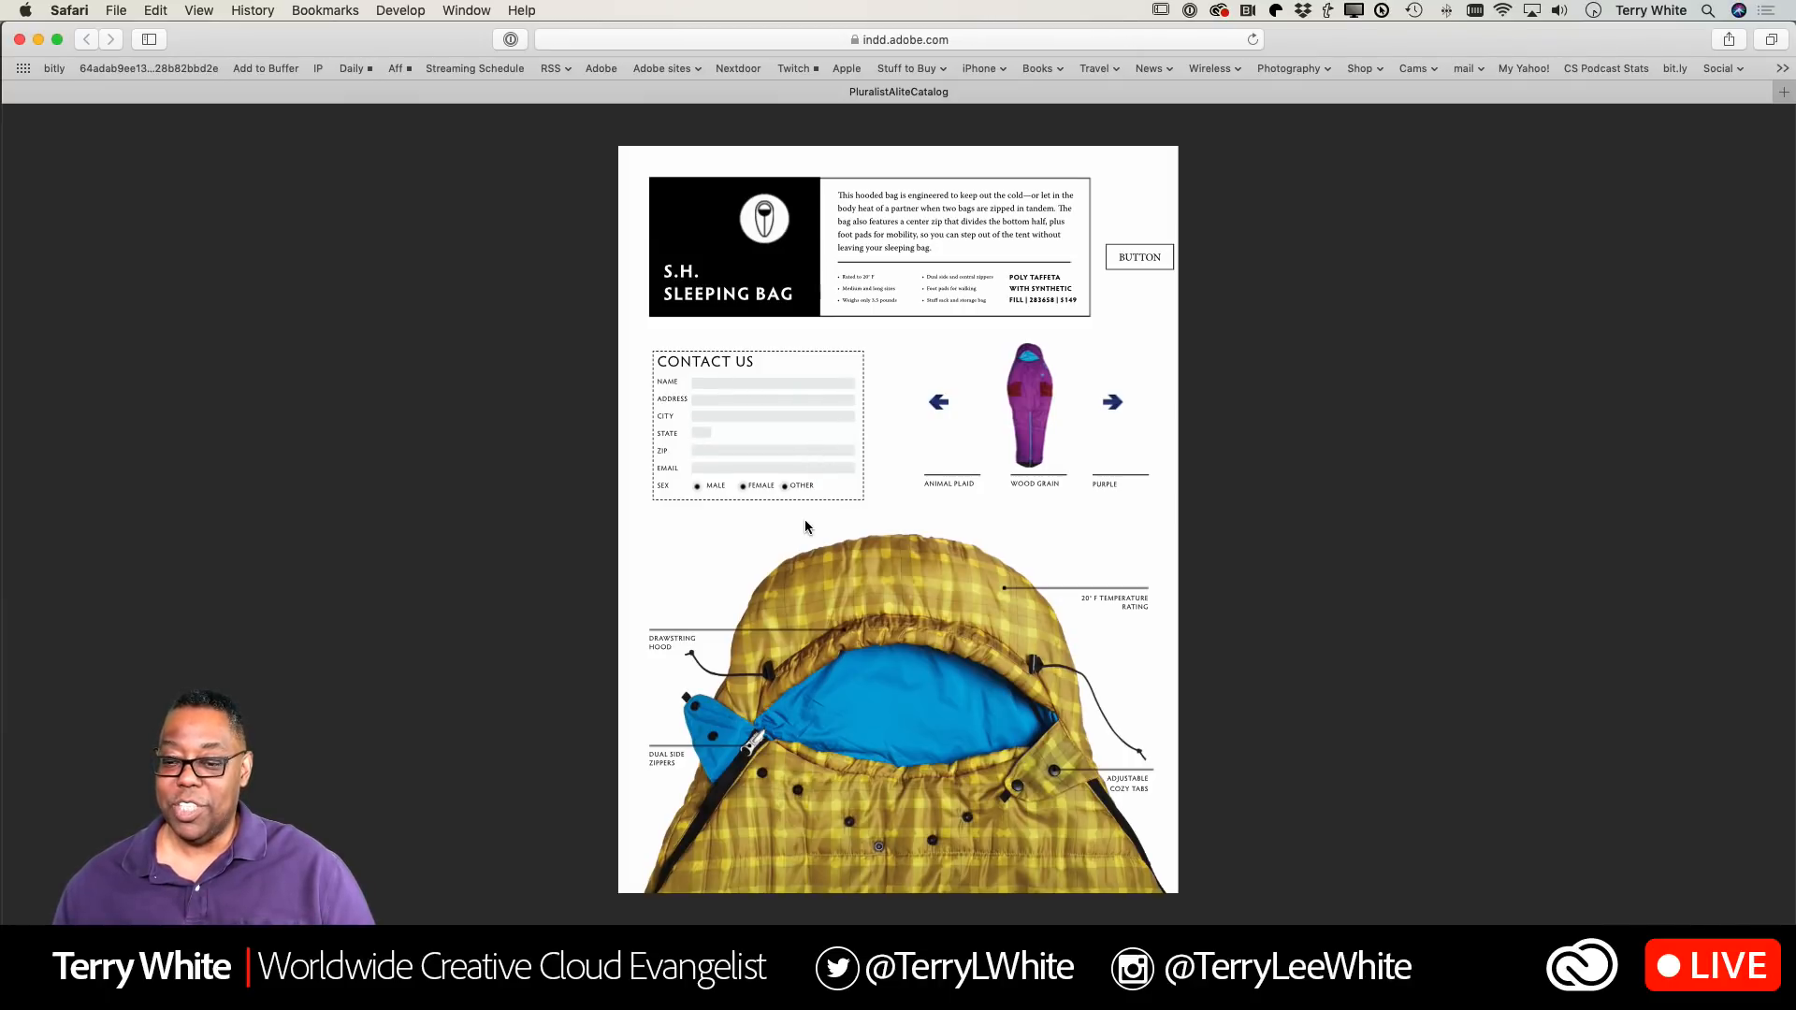
click(940, 403)
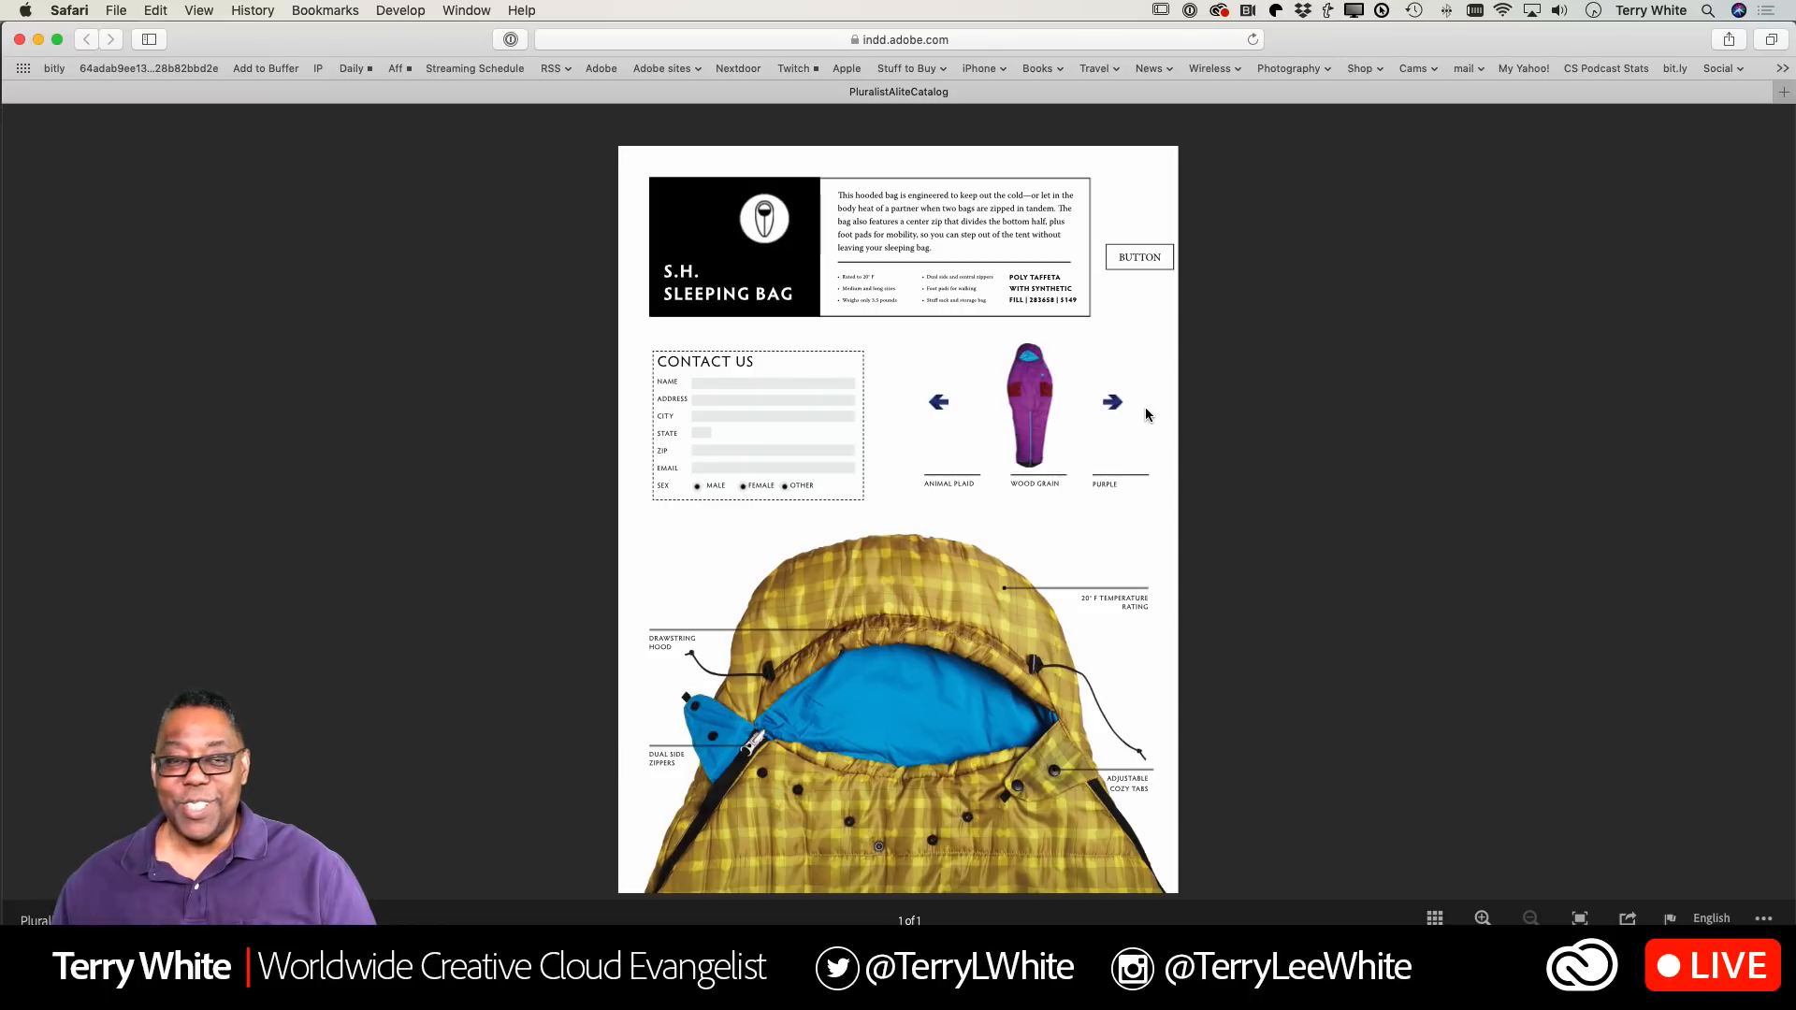
Step: Return to InDesign, dismiss the Publish Online window and collapse the Buttons and Forms panel
key(super+Tab)
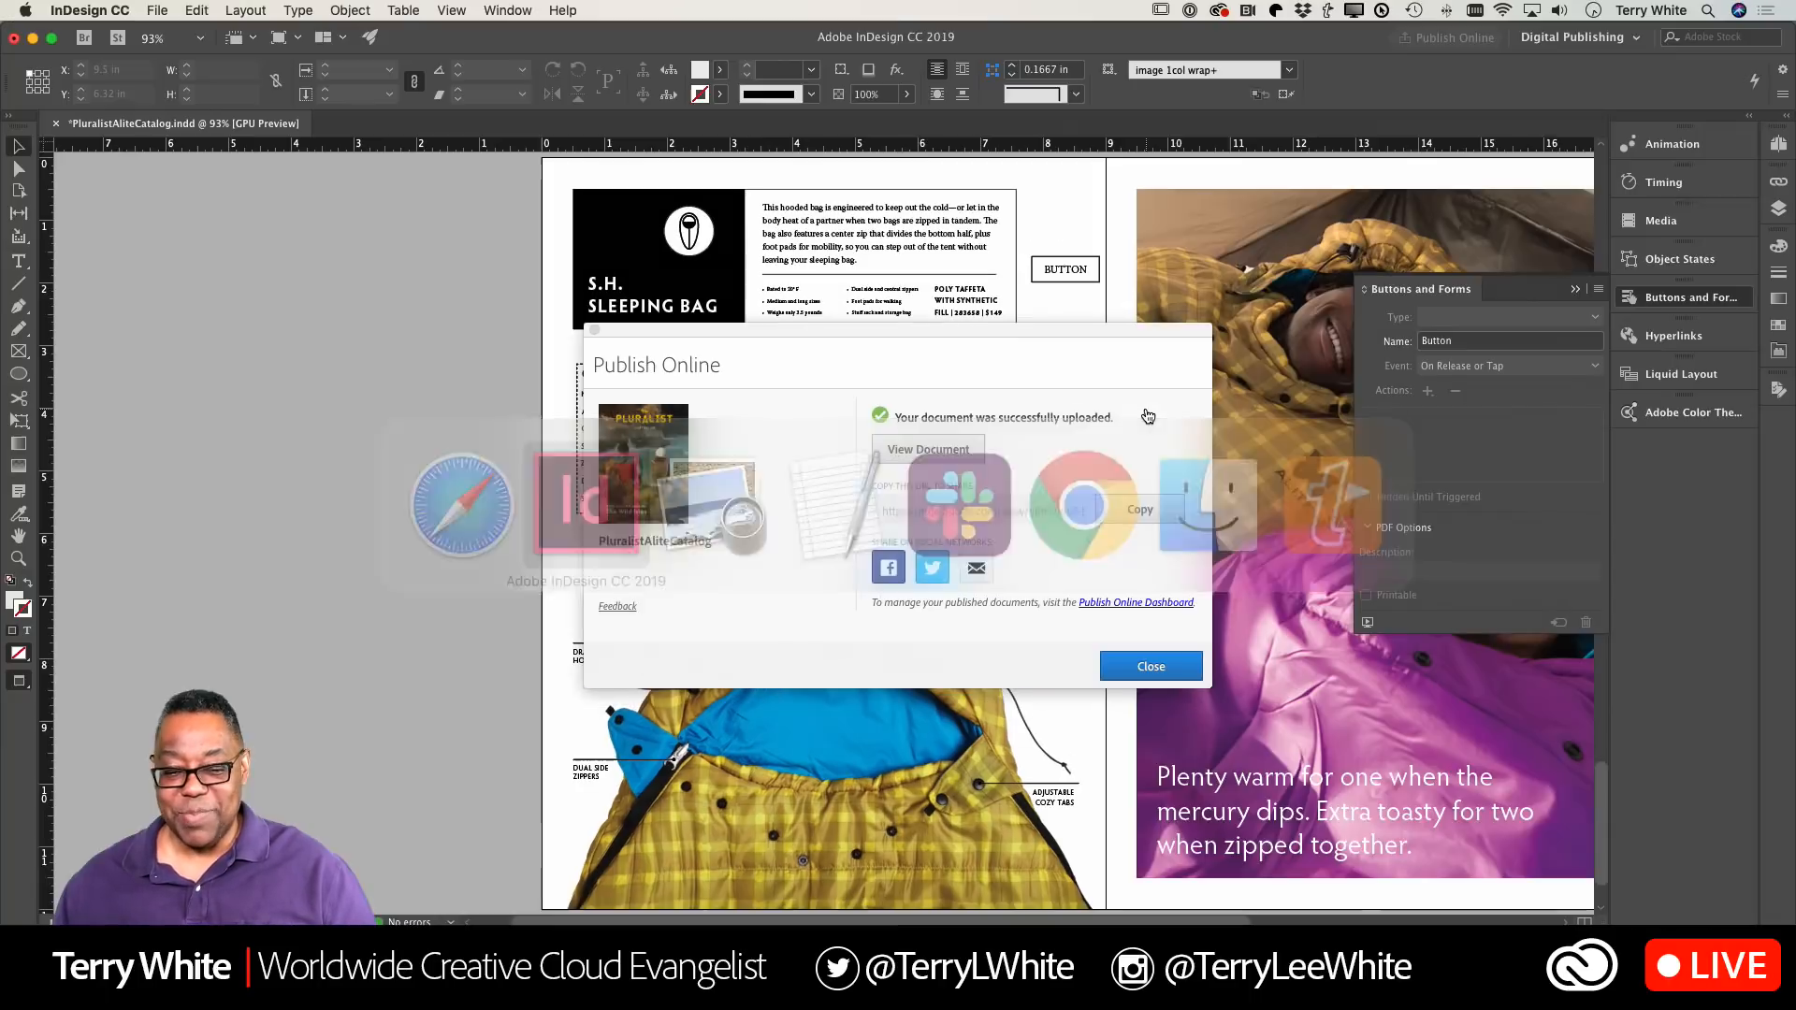
click(1151, 666)
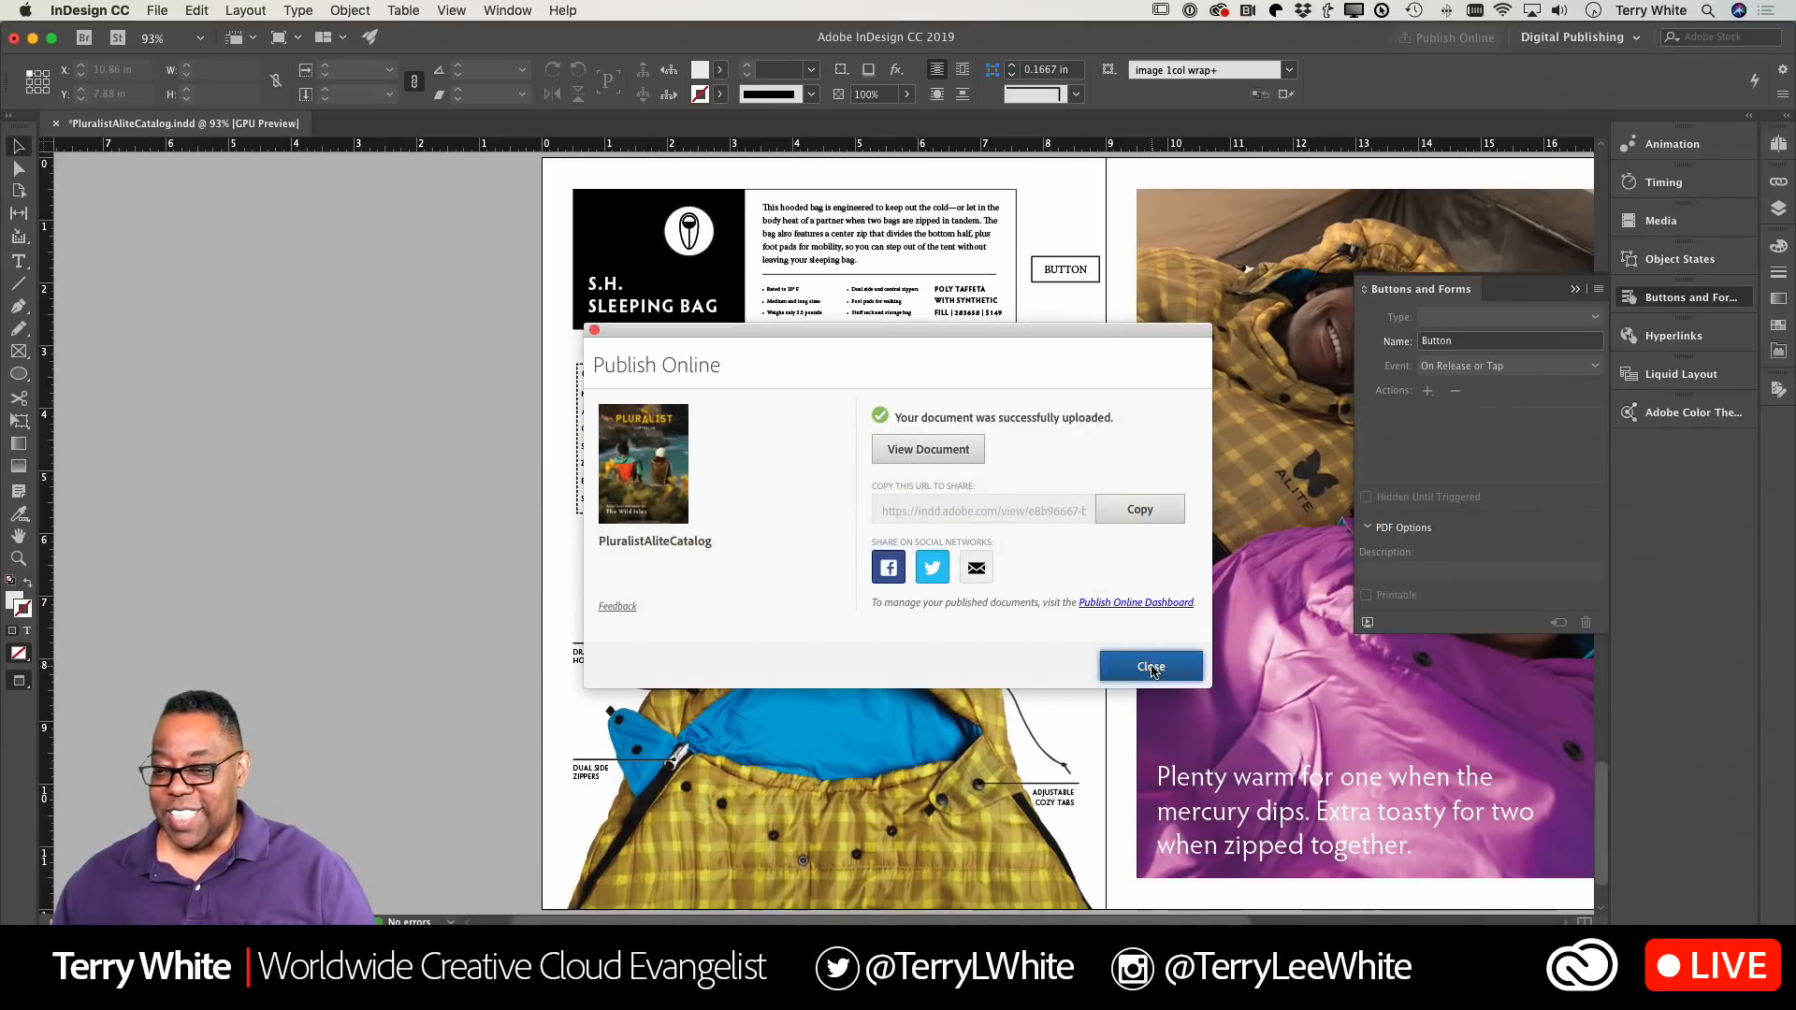
click(1575, 289)
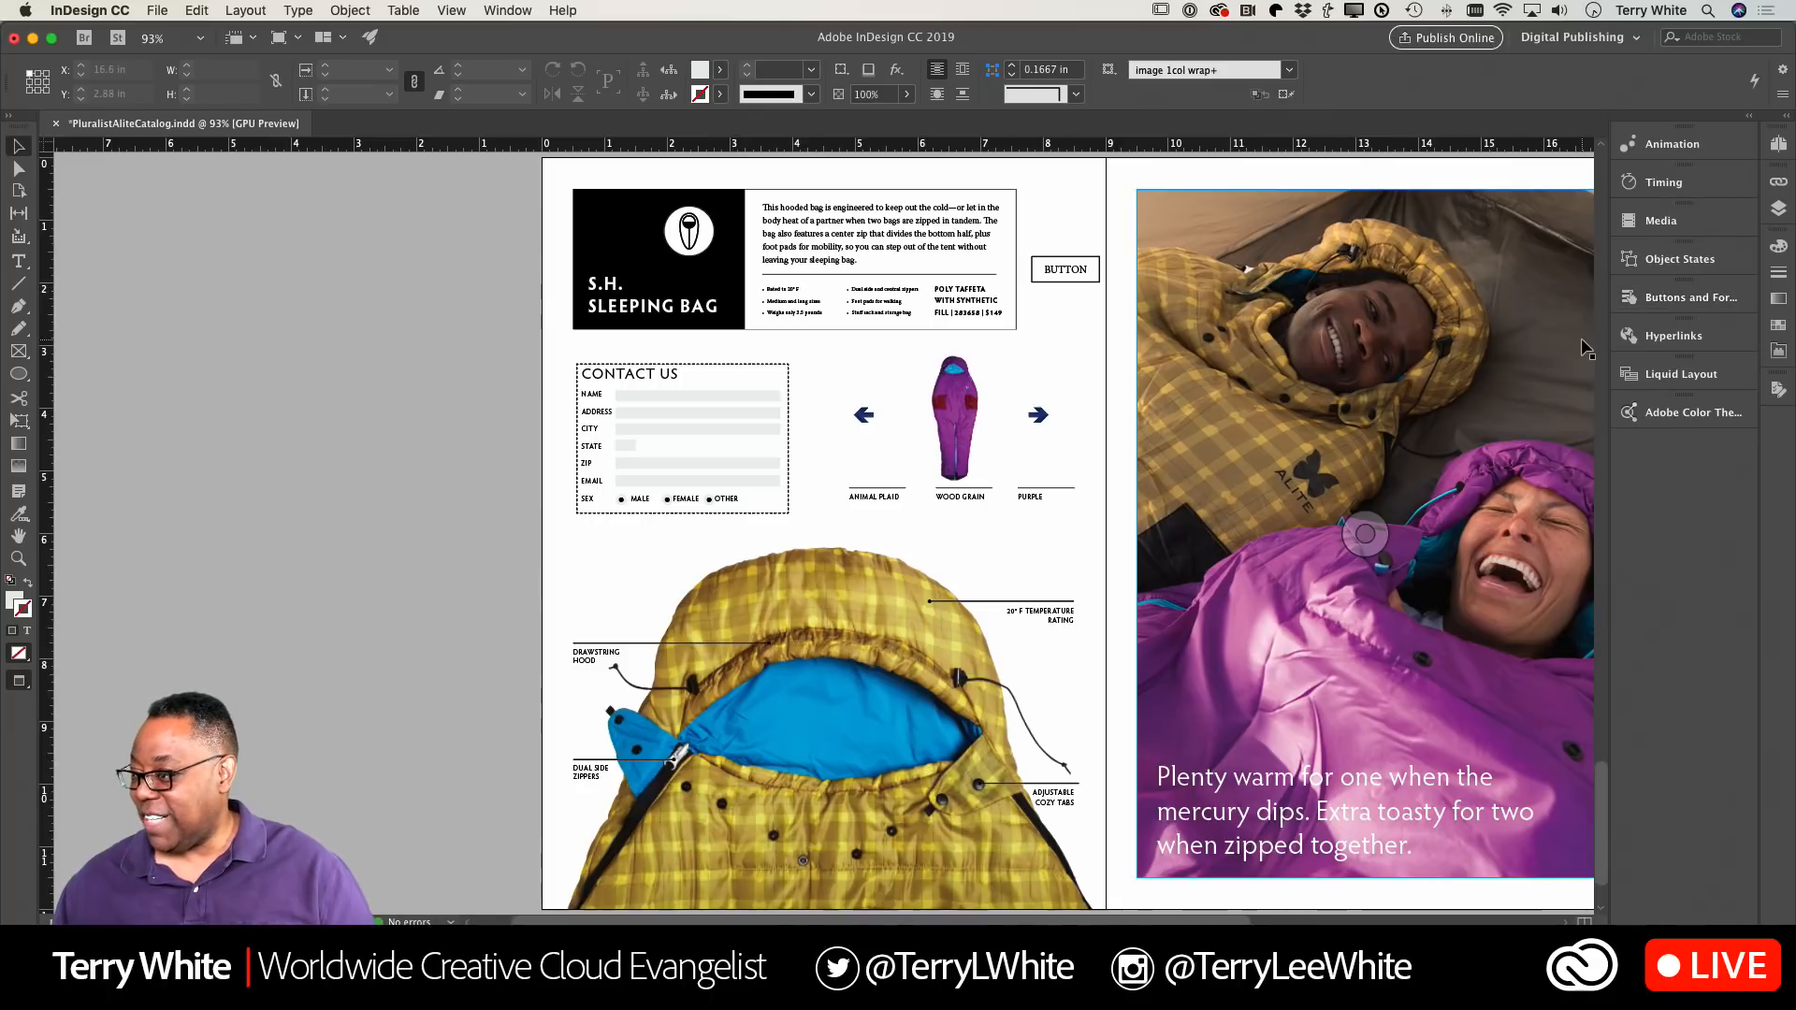